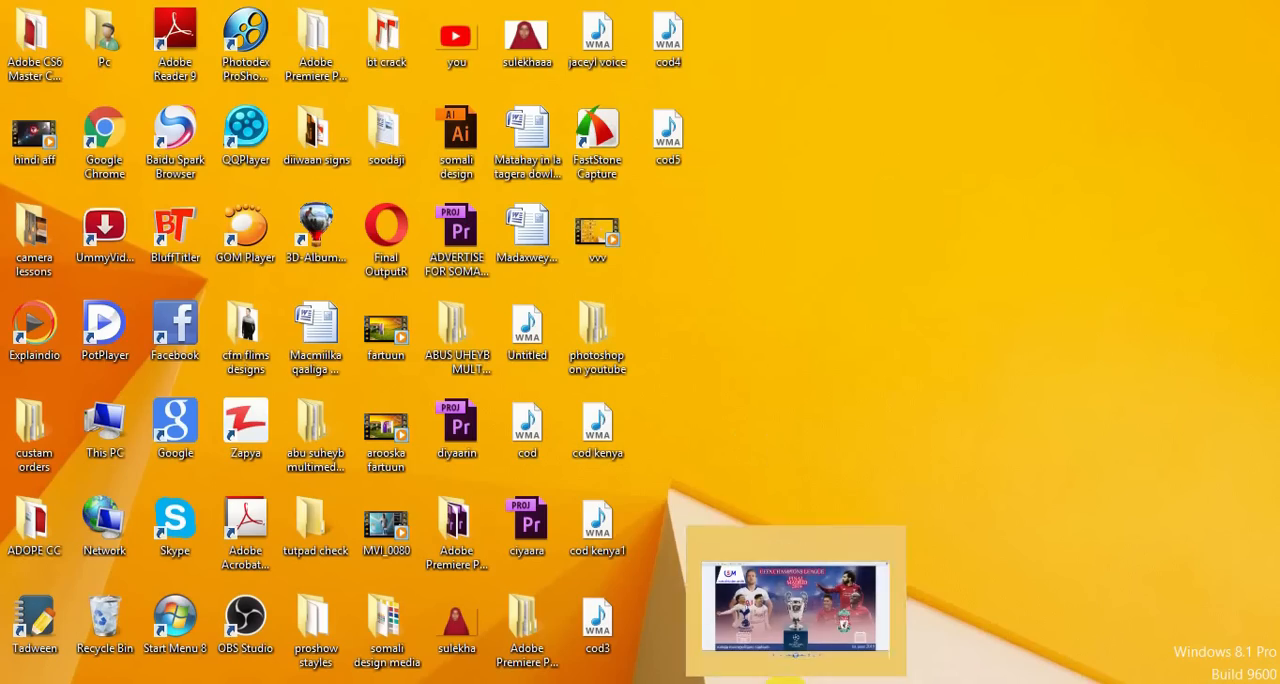
# Switch to Photoshop and open the stadium image 259218 from the PS folder inside the desktop folder "photoshop on youtube"
pyautogui.click(795, 608)
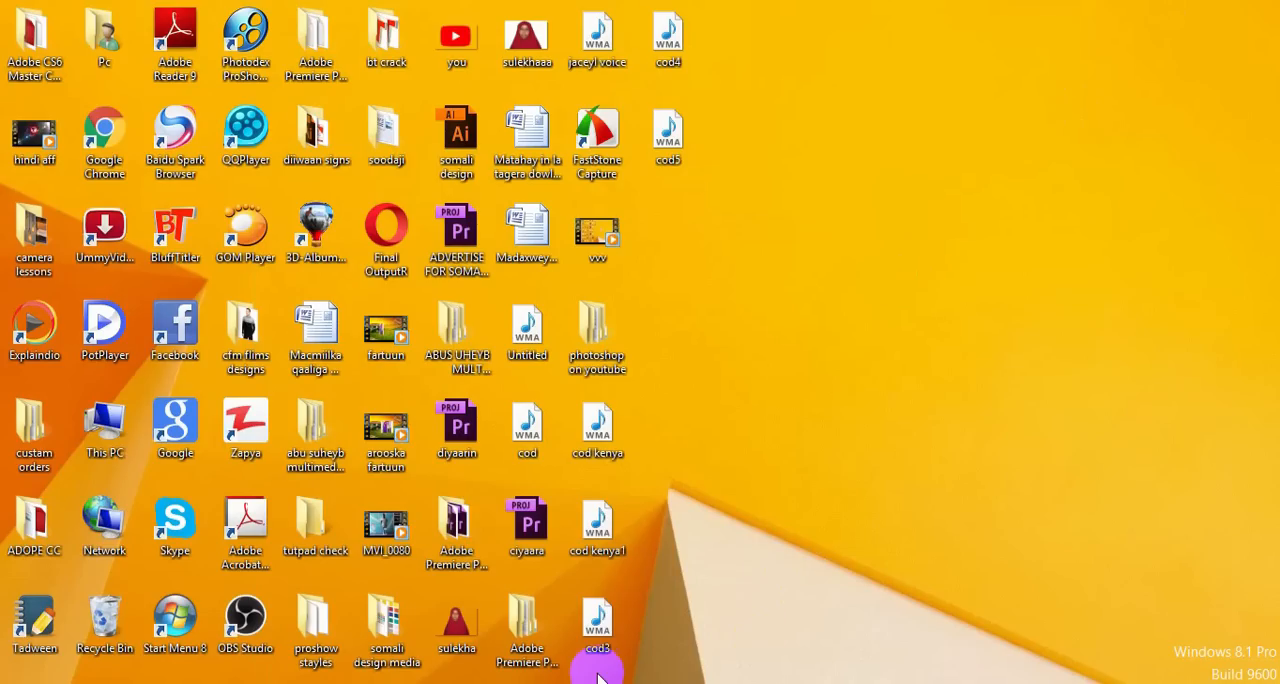
pyautogui.click(510, 680)
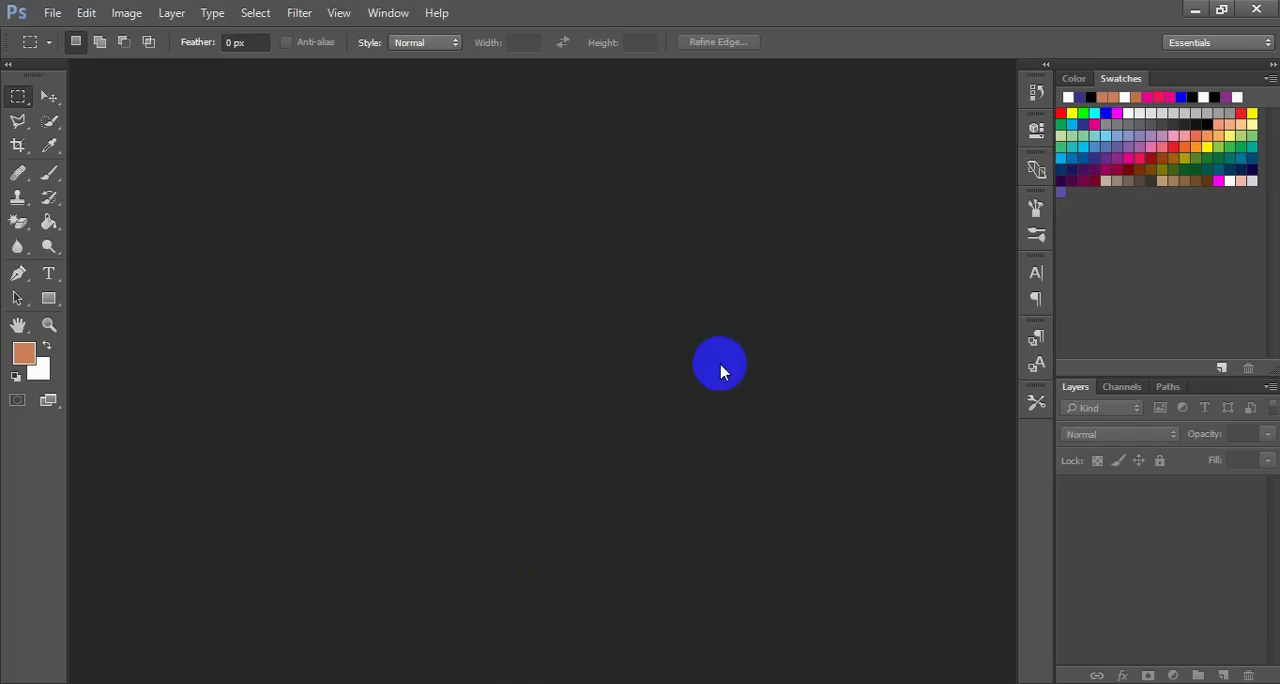
pyautogui.doubleClick(720, 369)
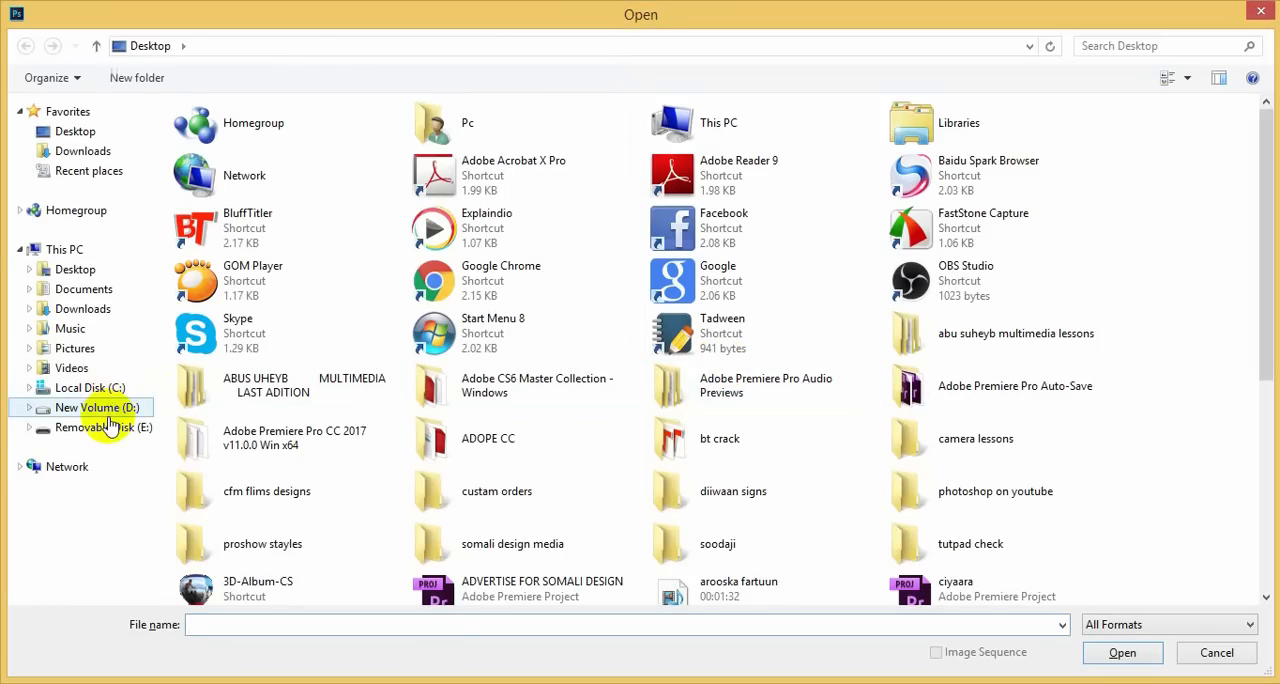
pyautogui.click(90, 269)
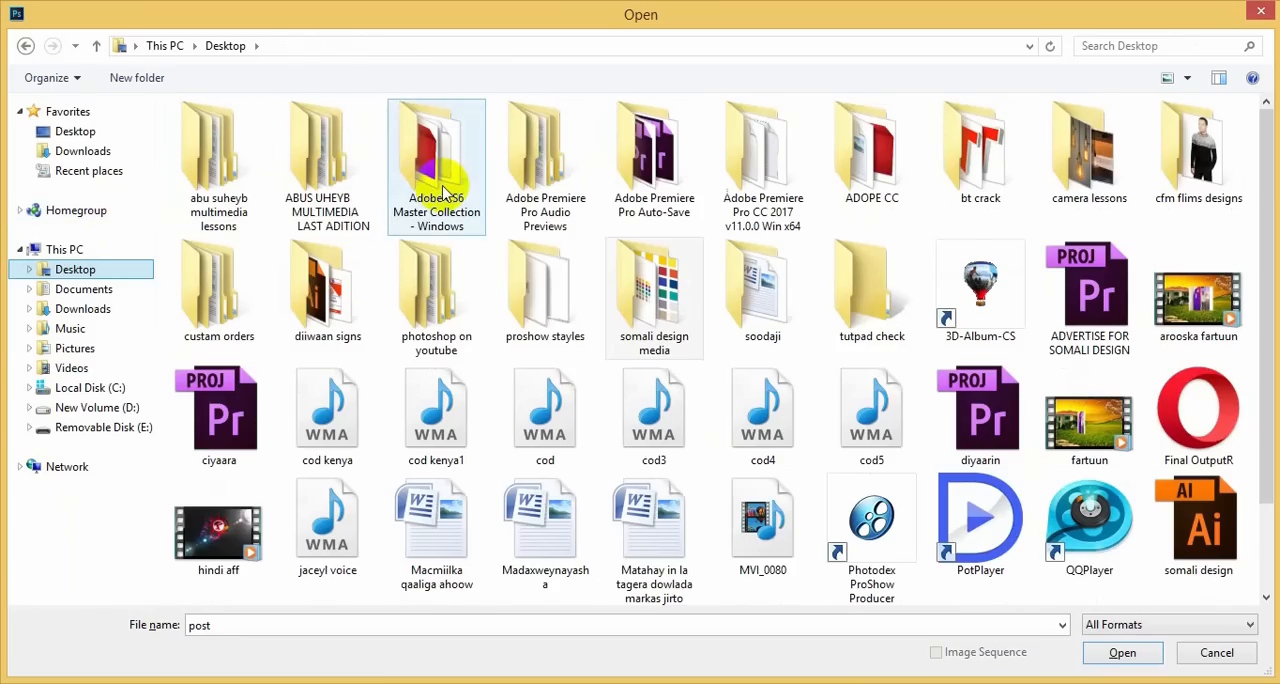
pyautogui.click(440, 288)
pyautogui.doubleClick(440, 288)
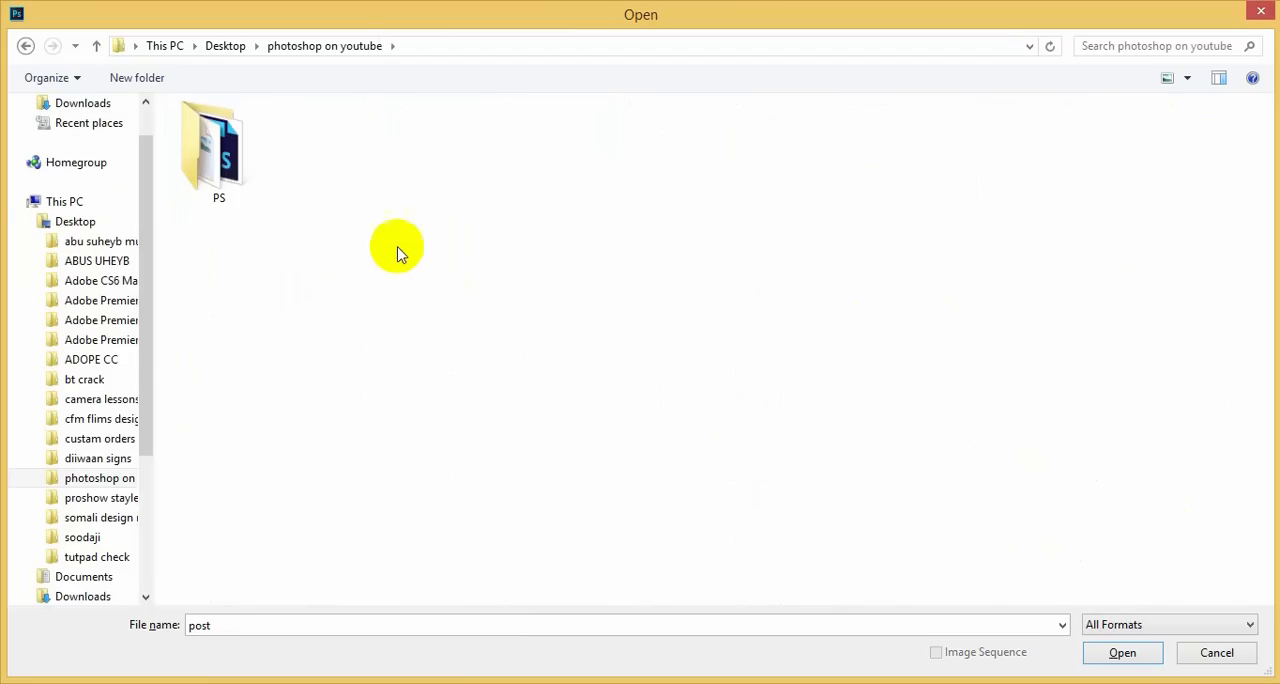
pyautogui.click(245, 178)
pyautogui.doubleClick(245, 178)
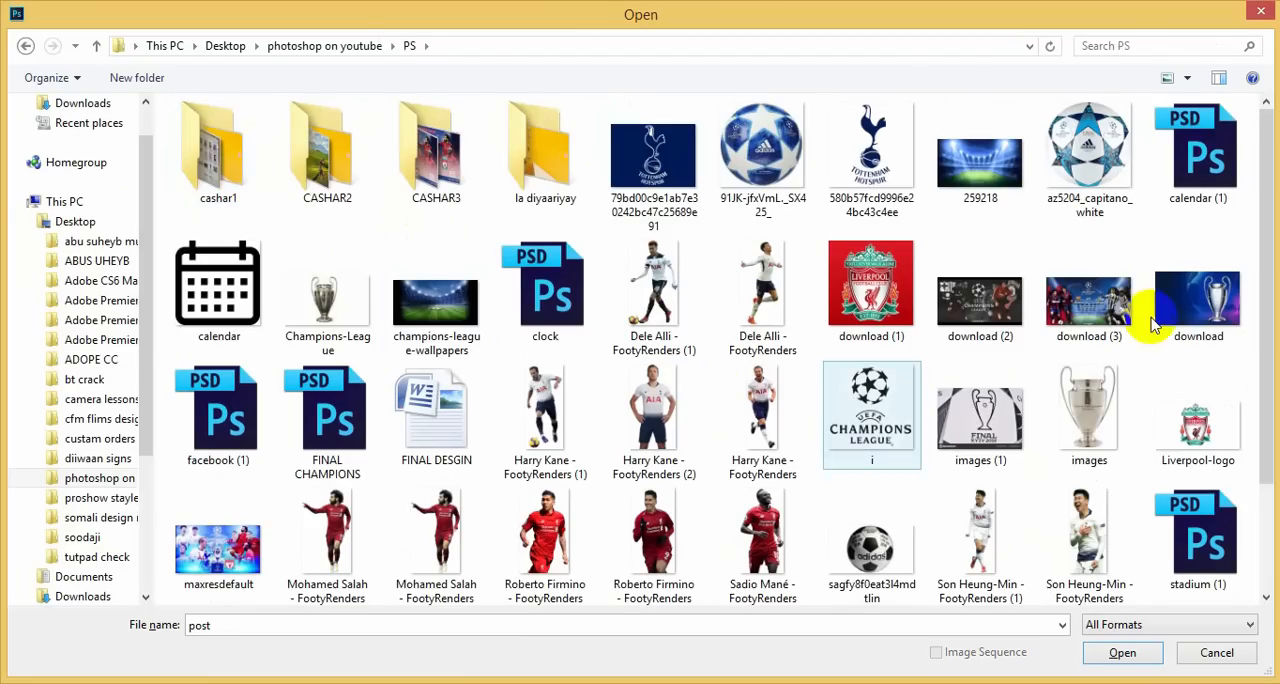
pyautogui.moveTo(1266, 306)
pyautogui.mouseDown()
pyautogui.moveTo(1268, 440)
pyautogui.moveTo(1272, 295)
pyautogui.mouseUp()
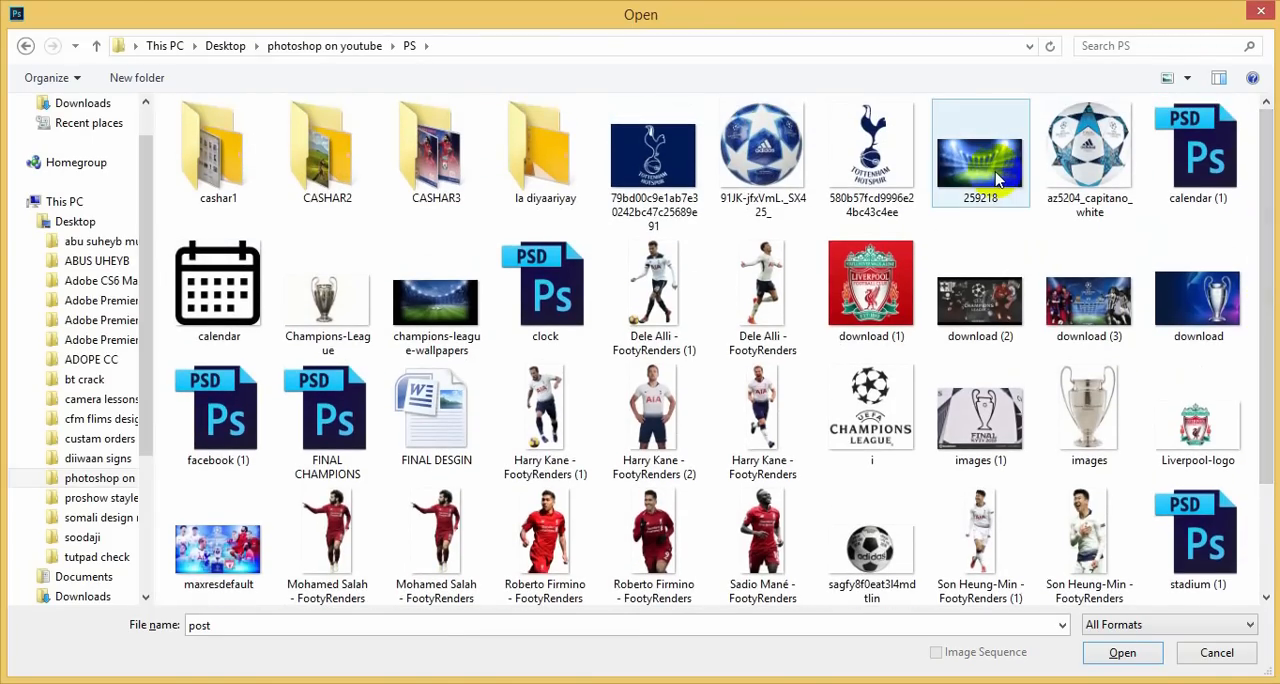
pyautogui.click(997, 178)
pyautogui.doubleClick(997, 178)
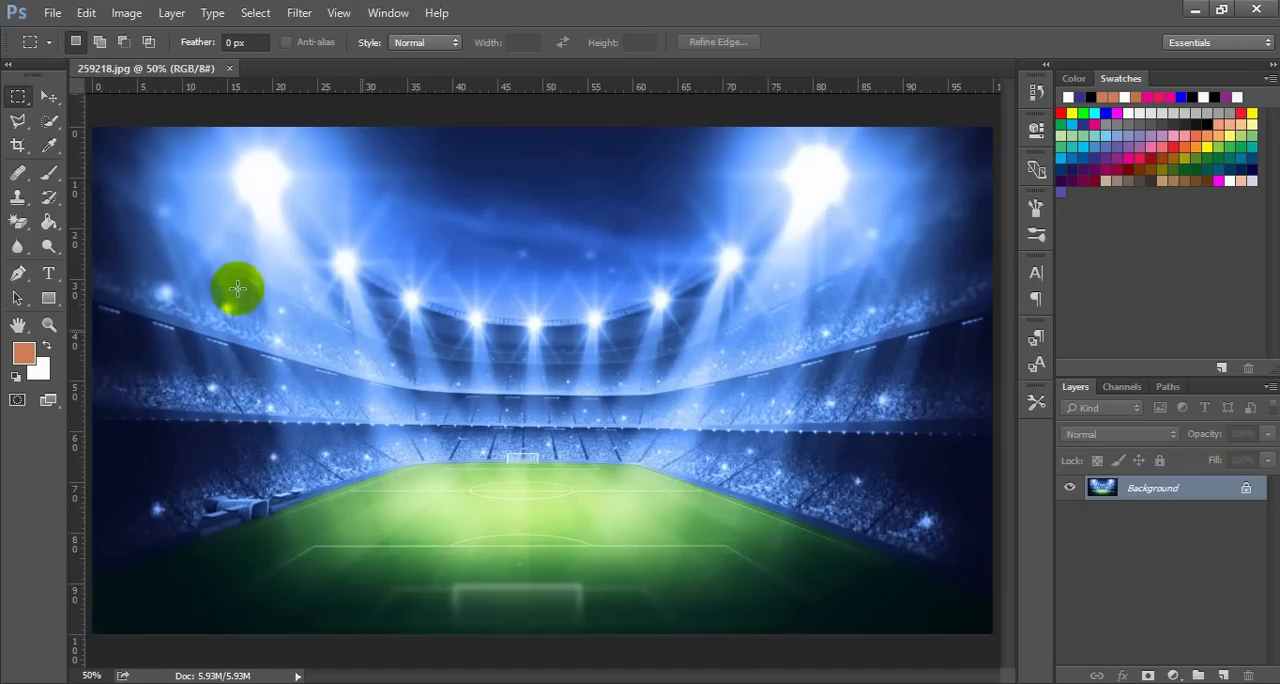
# Draw a rectangle shape about 1893 by 1077 px covering nearly the whole stadium image
pyautogui.click(47, 246)
pyautogui.click(48, 298)
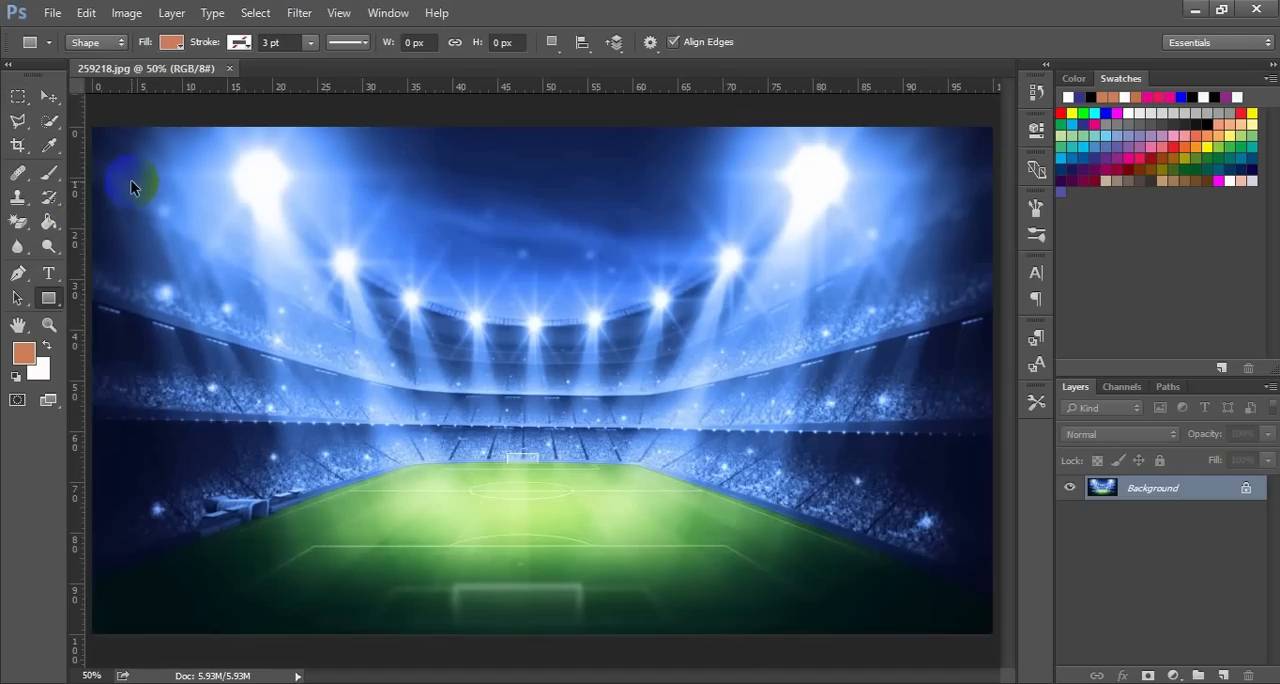
pyautogui.hotkey('ctrl', '-')
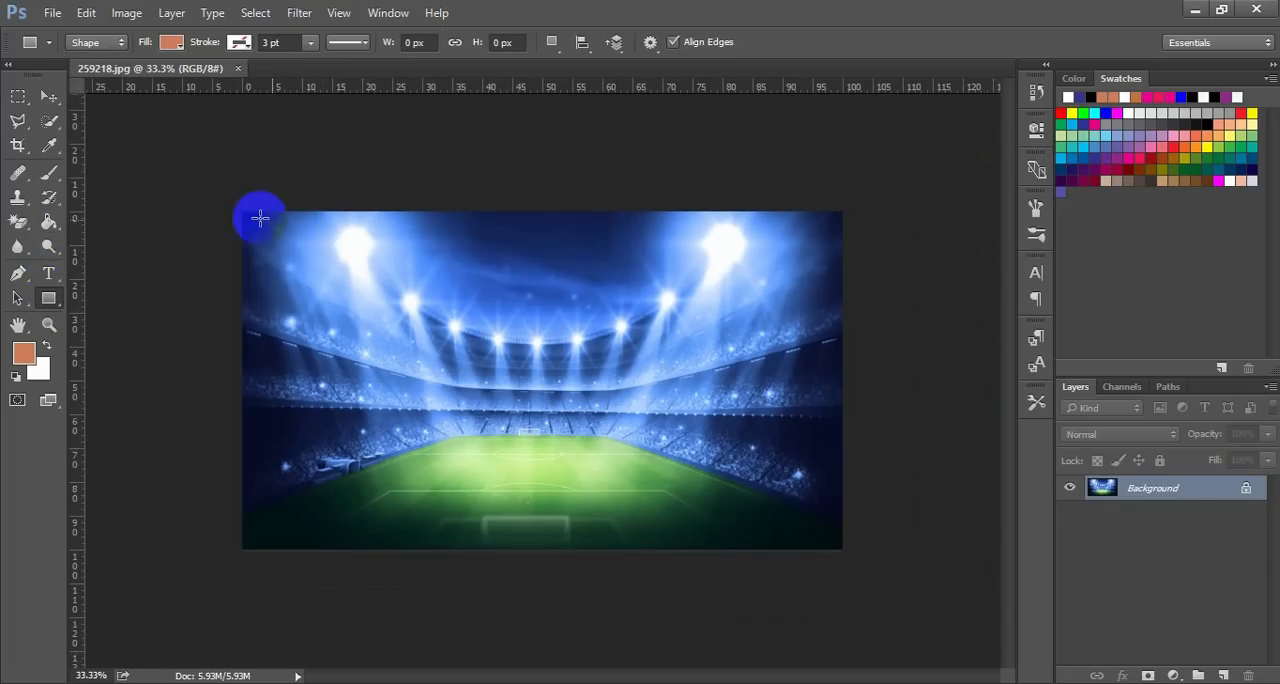
pyautogui.moveTo(247, 211); pyautogui.dragTo(838, 548)
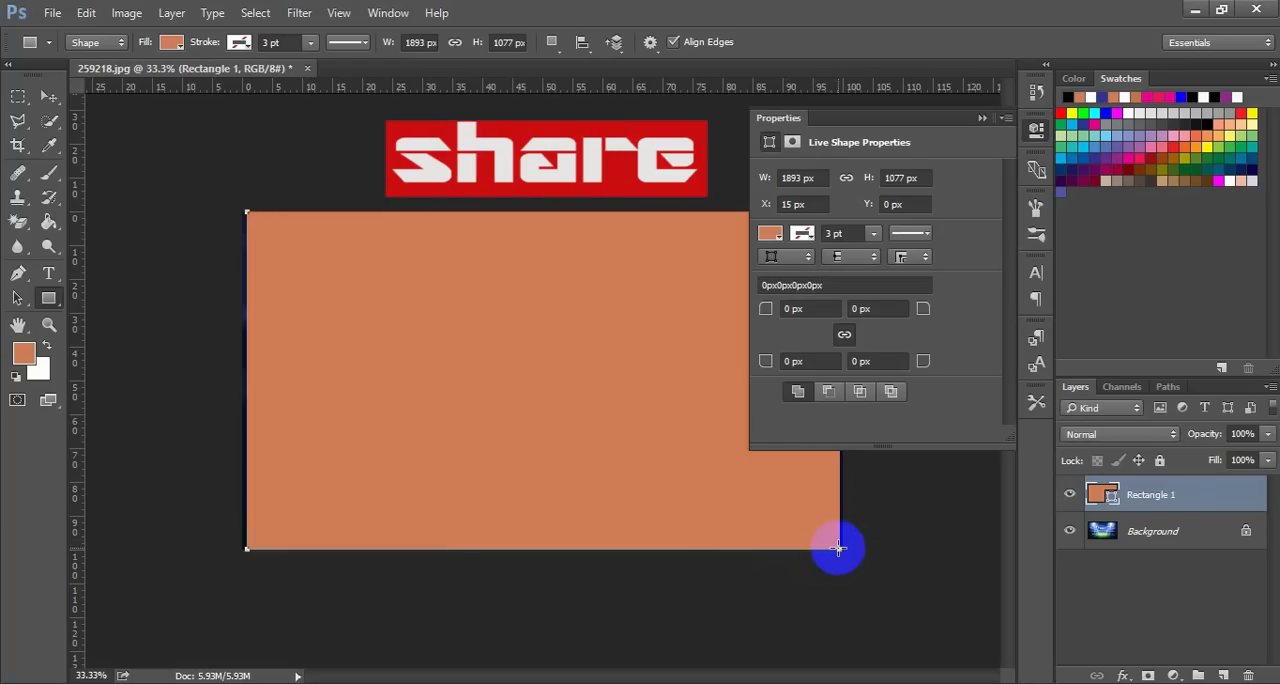
# Change the rectangle's fill colour to dark indigo blue
pyautogui.click(770, 233)
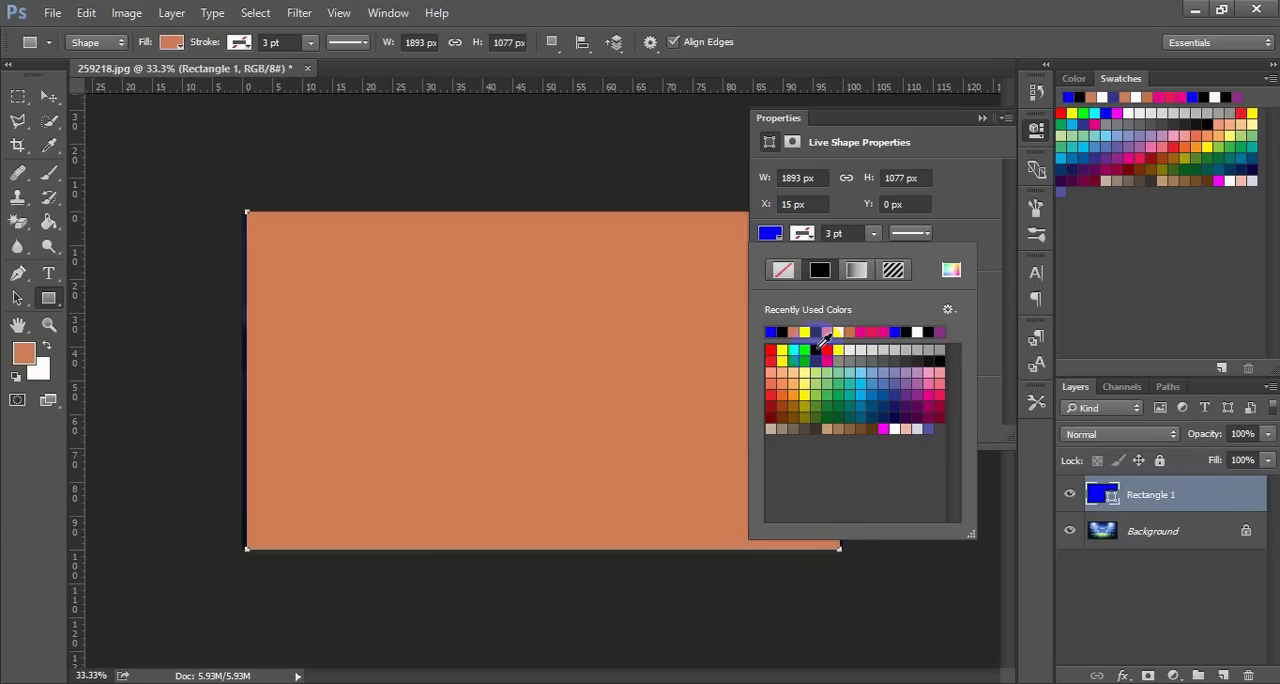
pyautogui.click(816, 350)
pyautogui.click(981, 118)
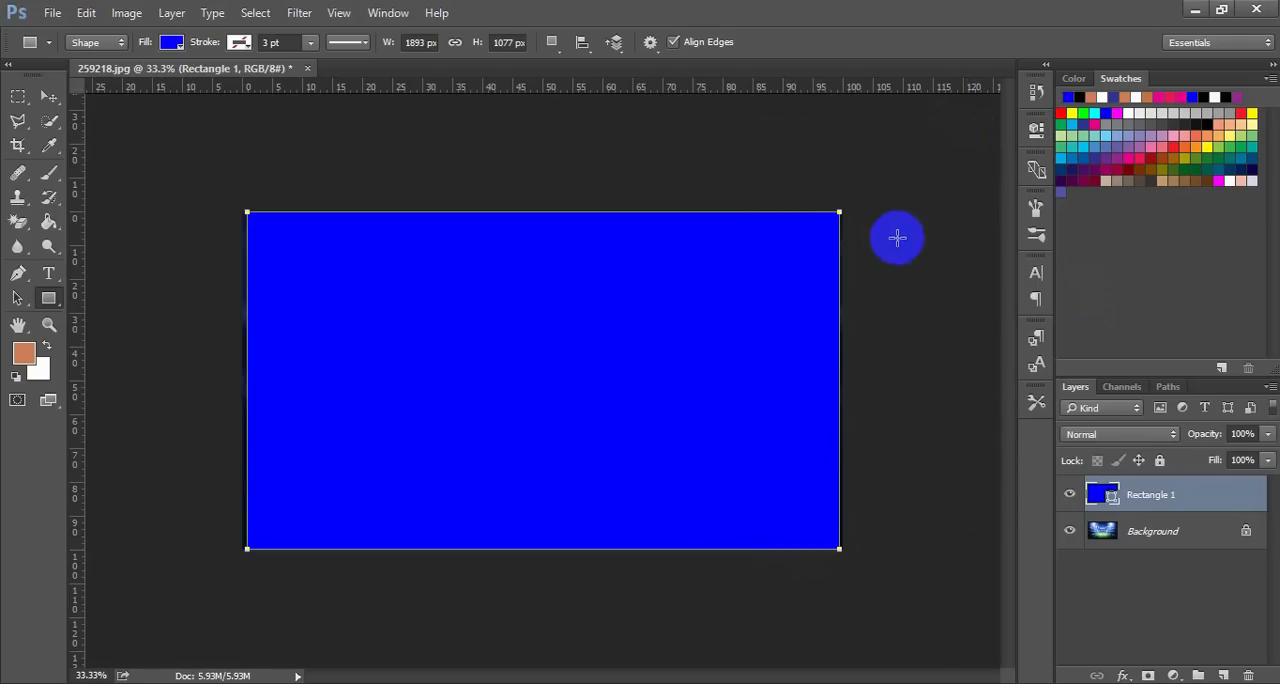
pyautogui.click(169, 43)
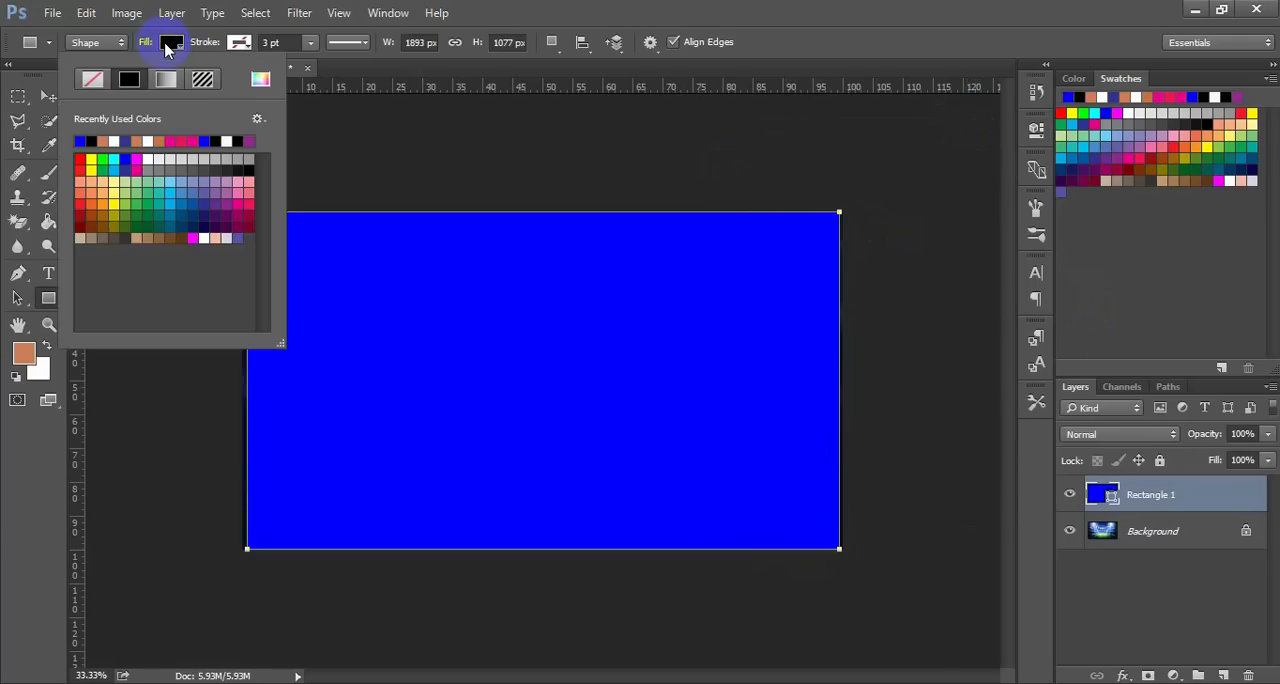
pyautogui.click(129, 142)
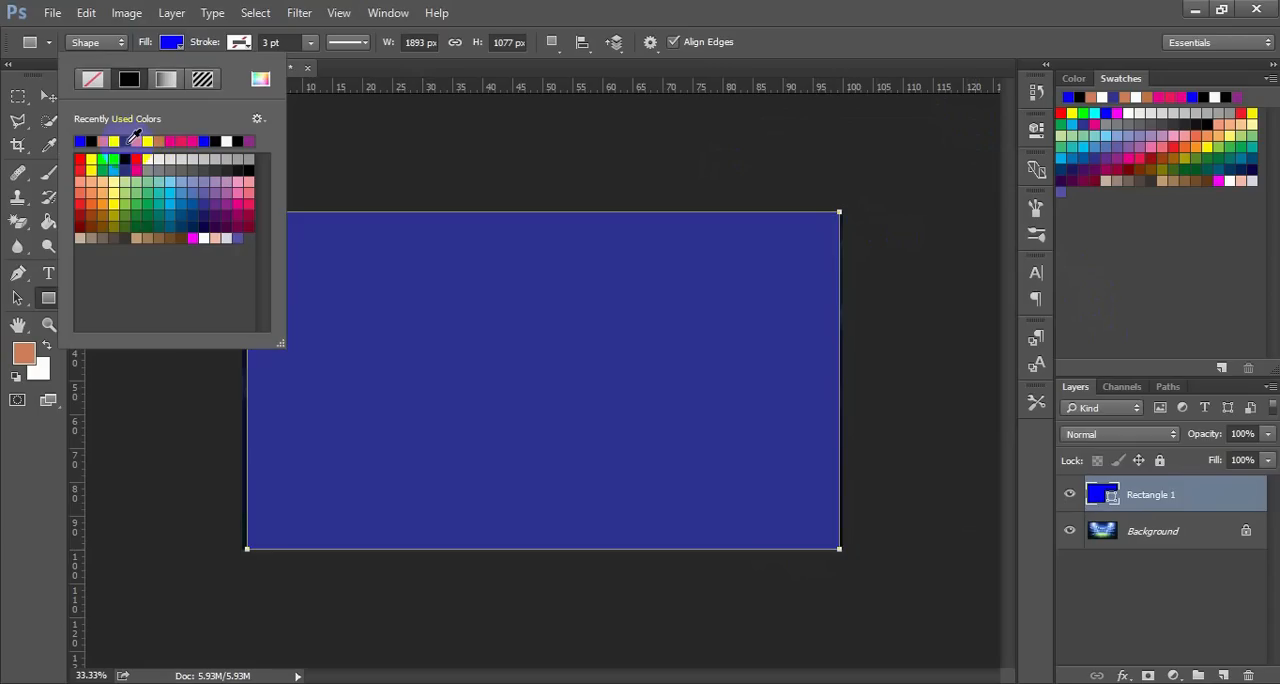
pyautogui.click(173, 44)
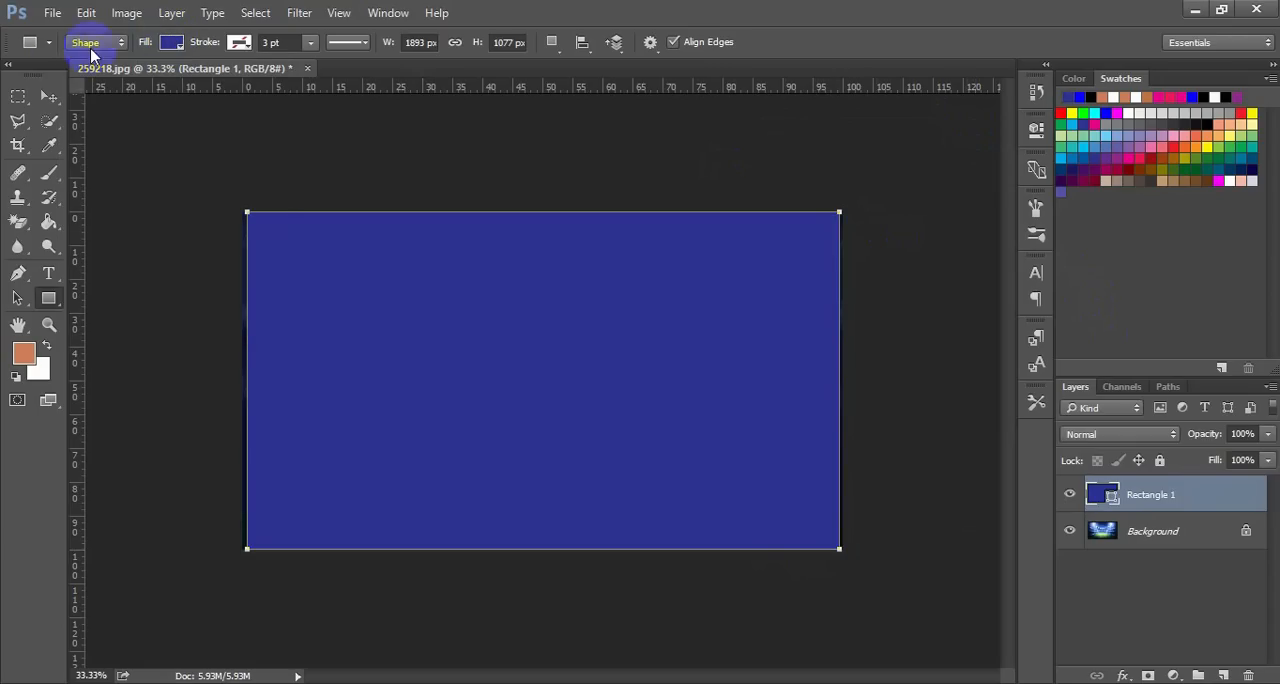
# Stretch the rectangle's left side out to the image's left edge, to a width of about 100.79%
pyautogui.click(49, 94)
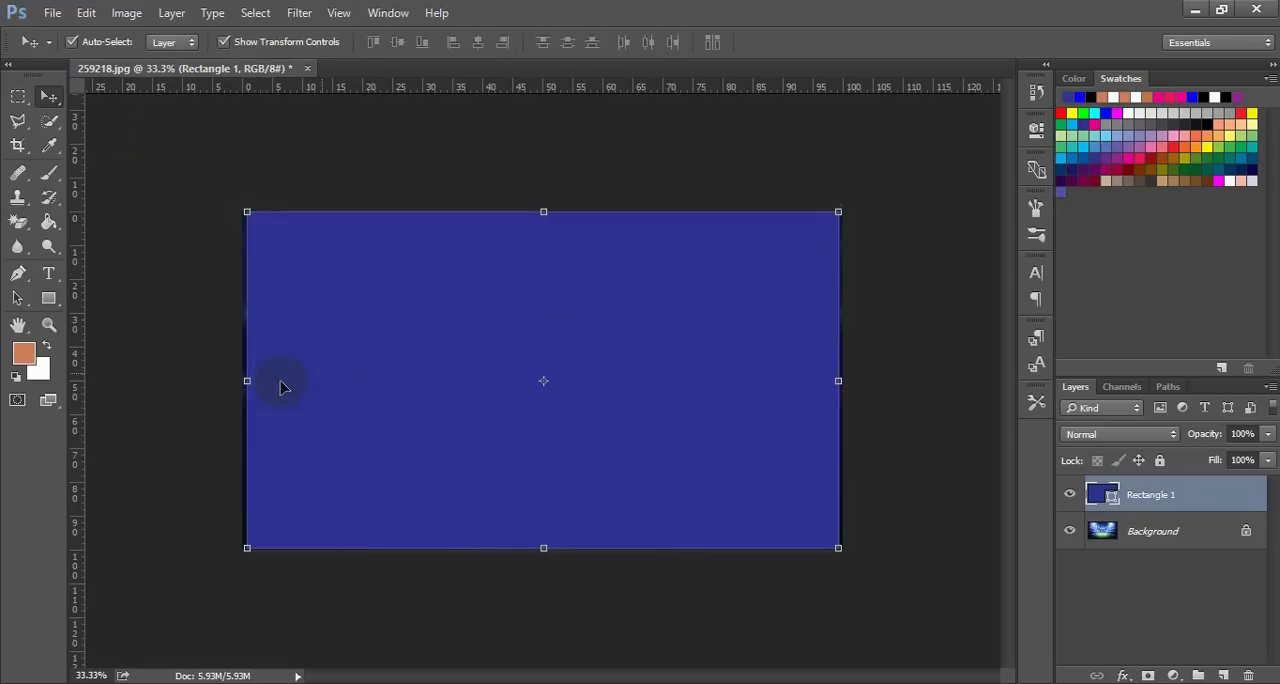
pyautogui.moveTo(247, 381); pyautogui.dragTo(242, 383)
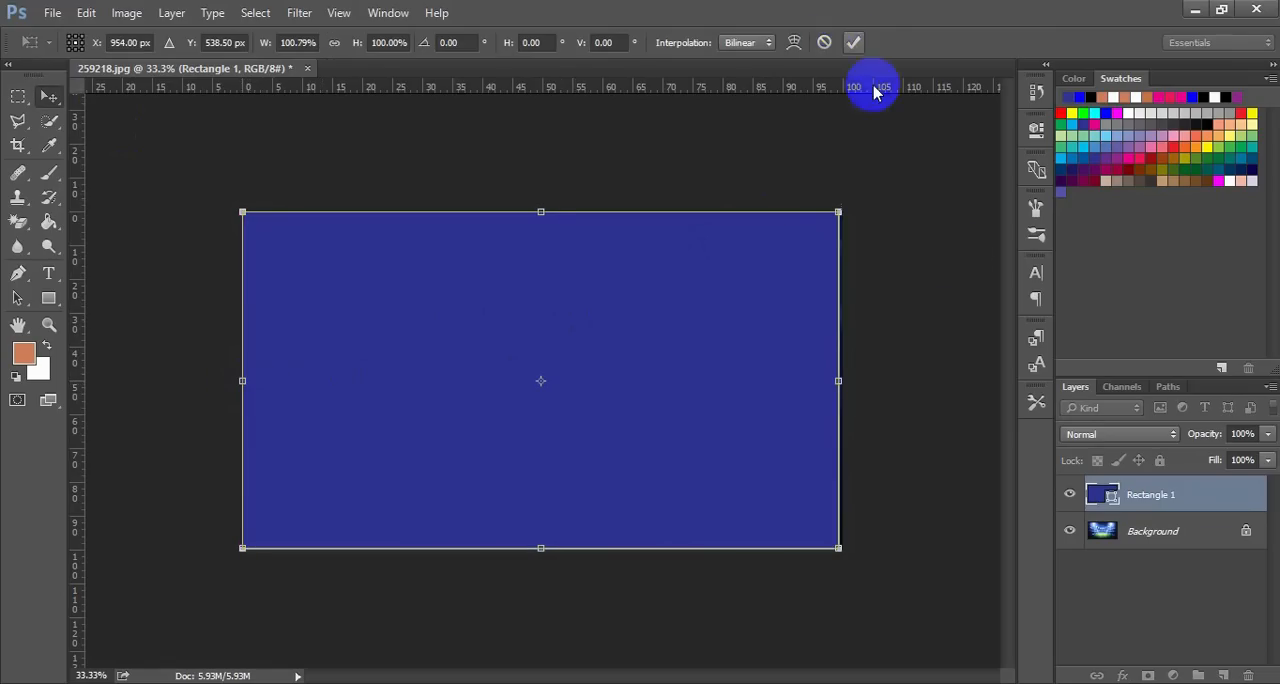
pyautogui.press('Return')
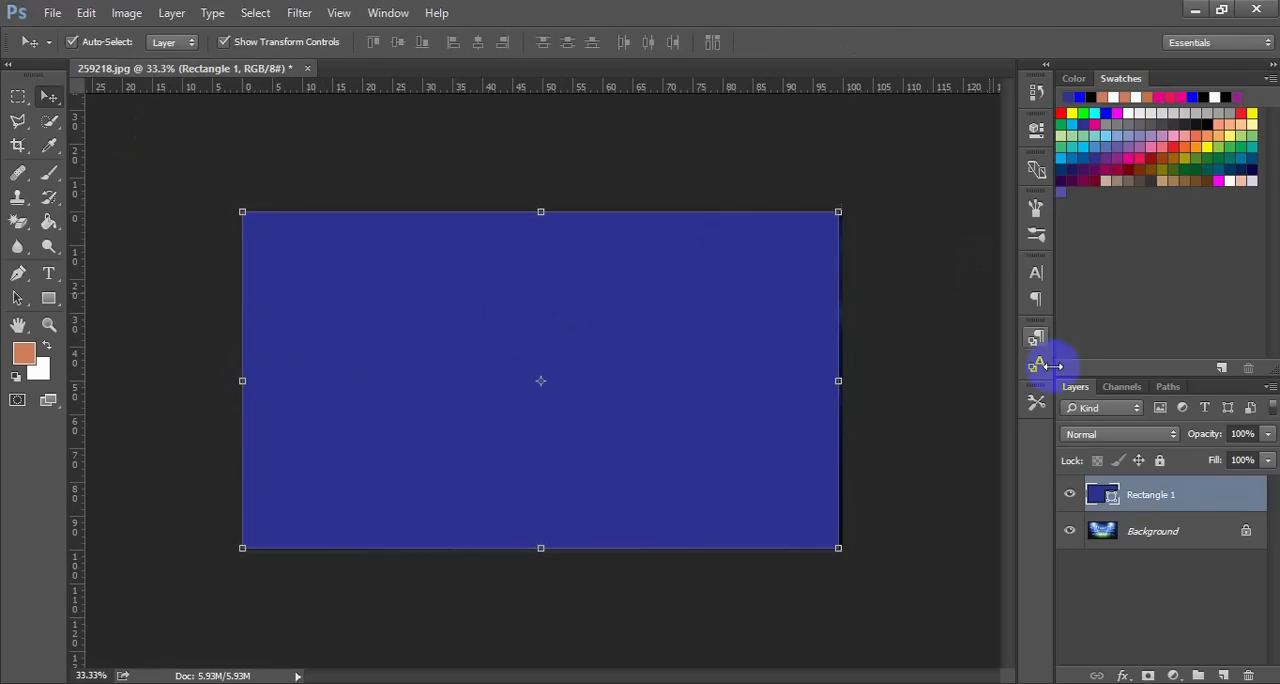
# Lower the rectangle layer's opacity to 37% and deselect the layer
pyautogui.click(1267, 435)
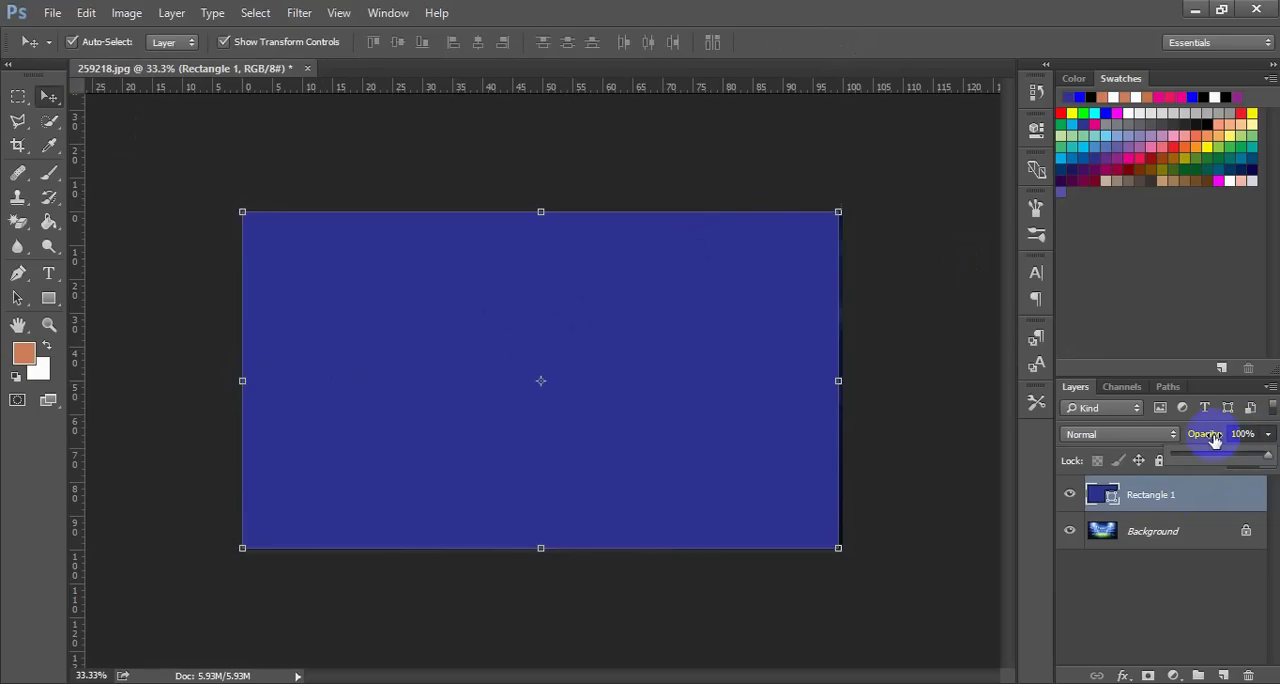
pyautogui.click(1269, 437)
pyautogui.click(1269, 437)
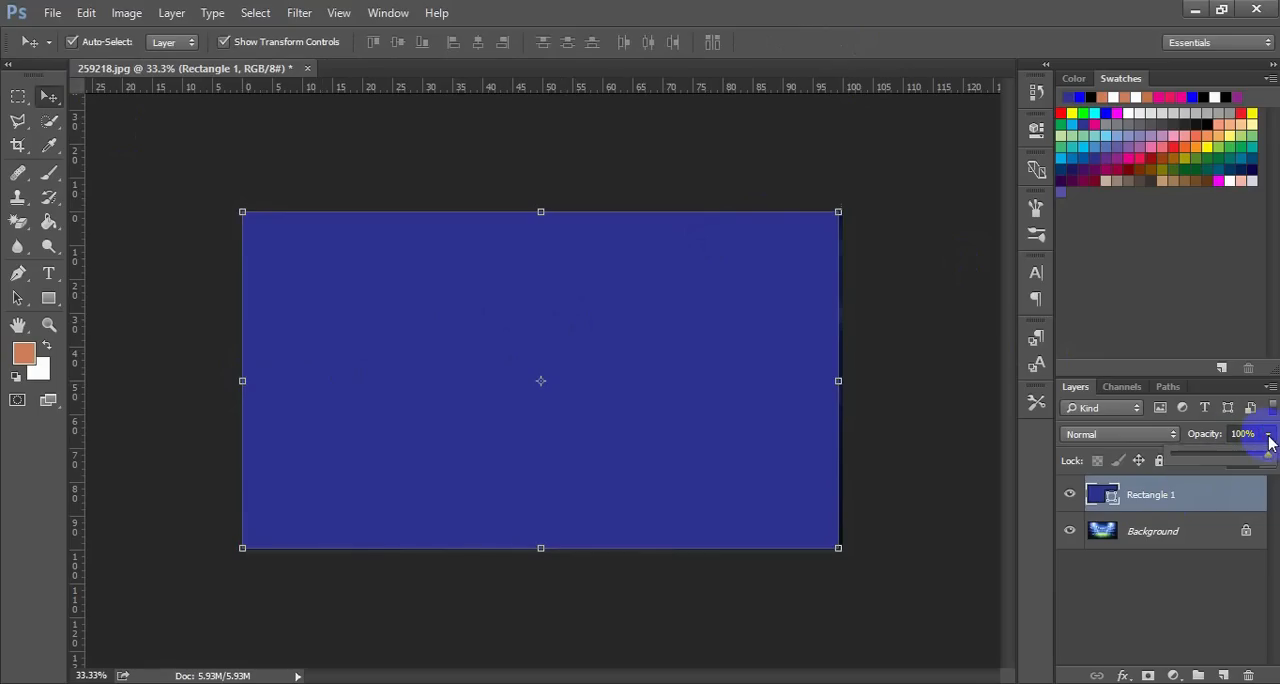
pyautogui.moveTo(1270, 459); pyautogui.dragTo(1265, 457)
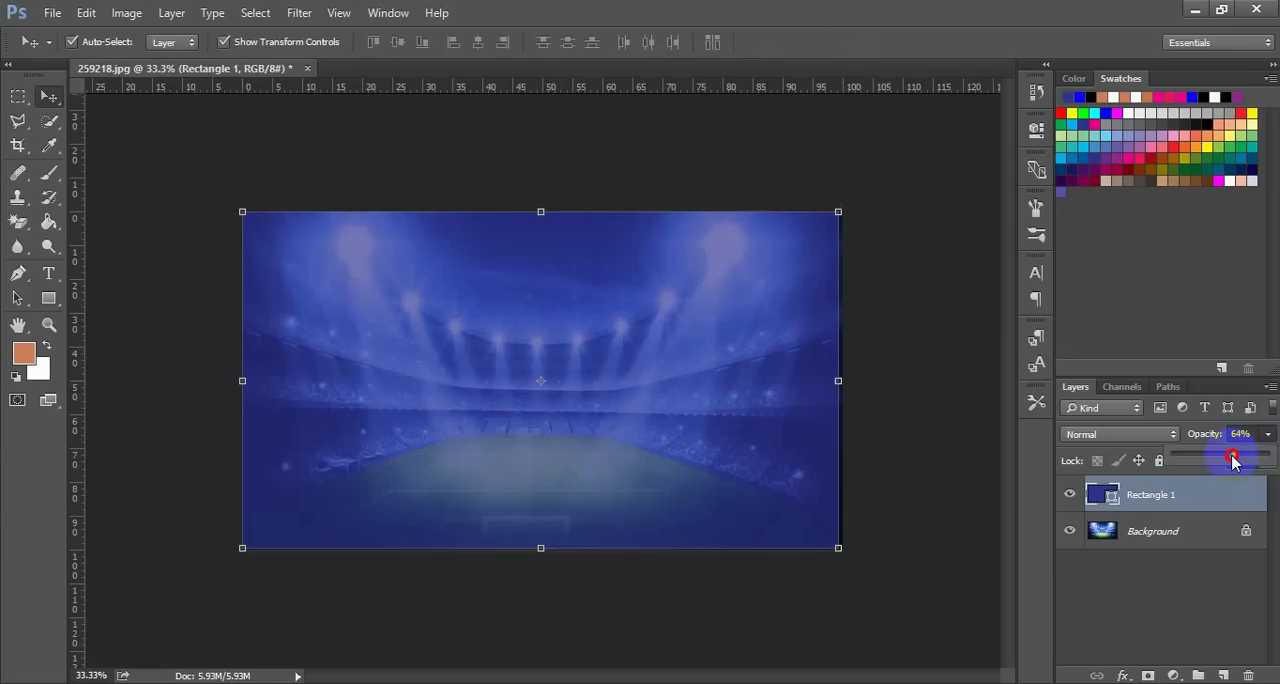
pyautogui.moveTo(1228, 461); pyautogui.dragTo(1216, 460)
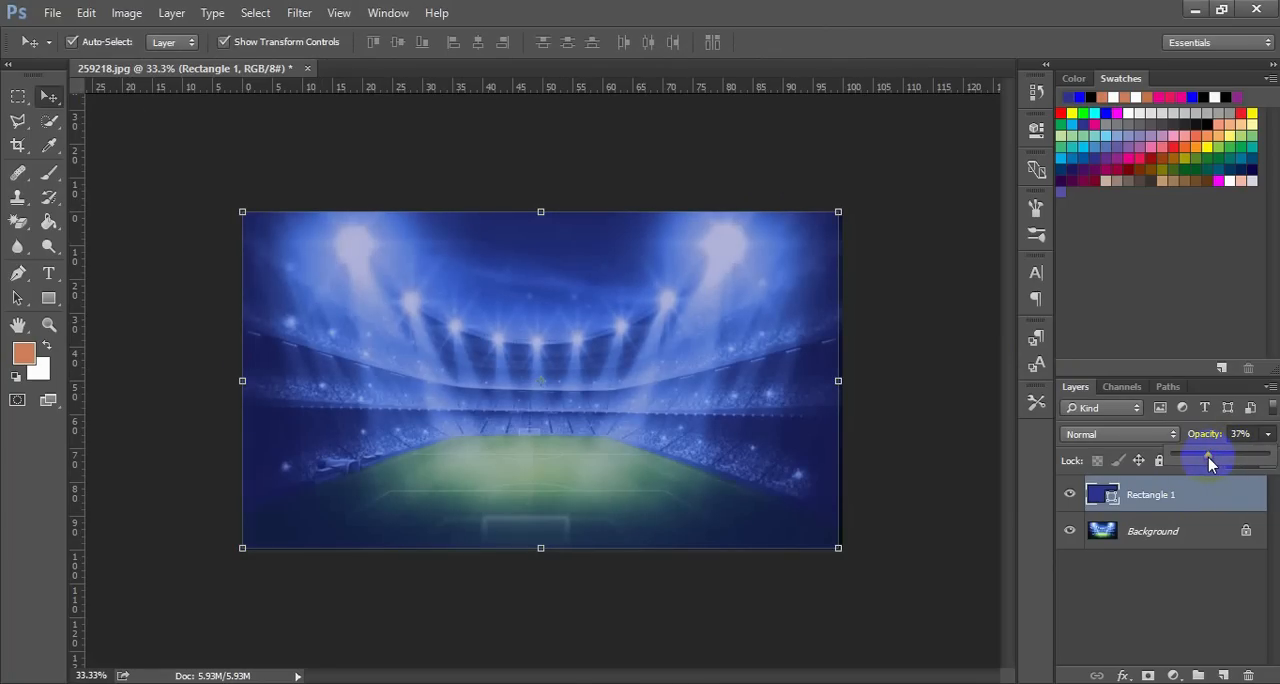
pyautogui.click(945, 375)
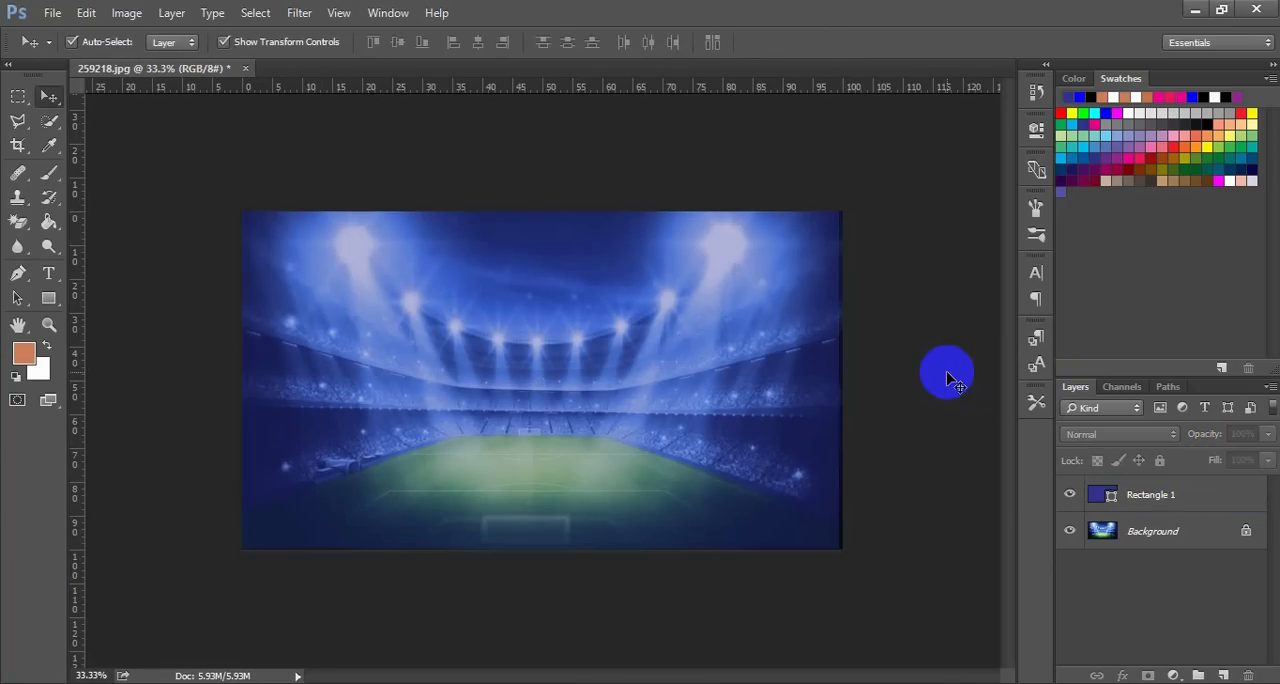
# Set the rectangle layer's opacity to 56%
pyautogui.click(778, 416)
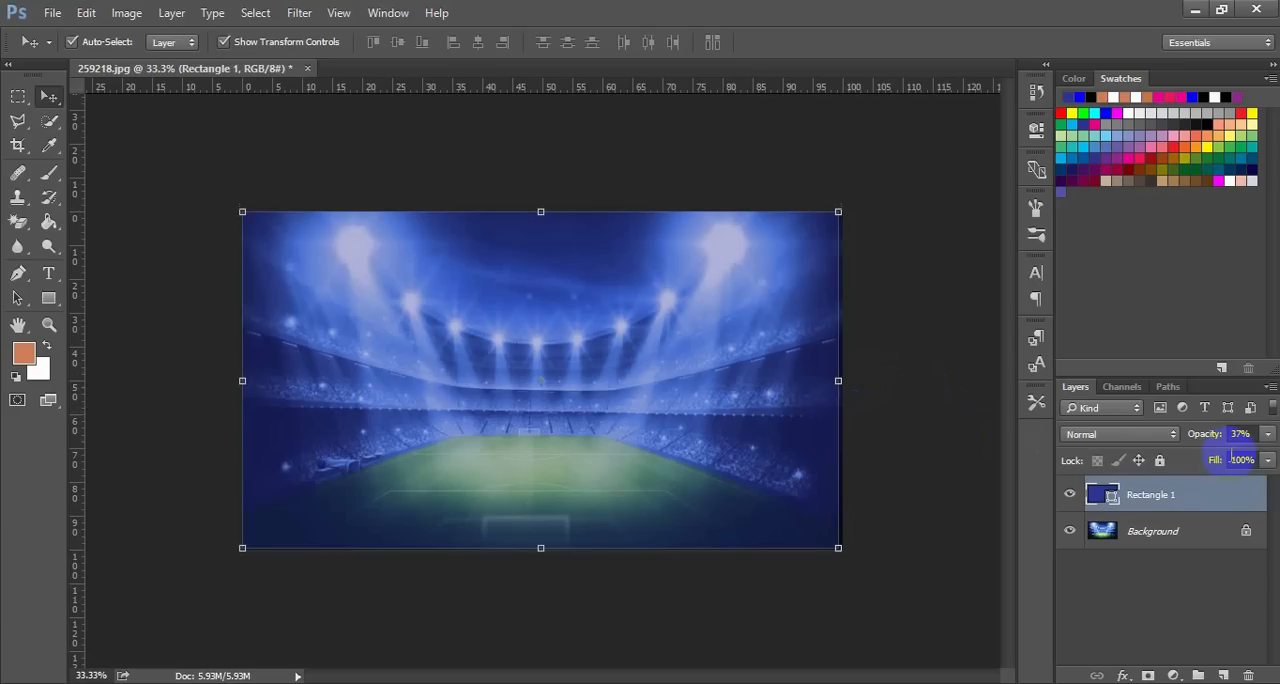
pyautogui.click(1267, 440)
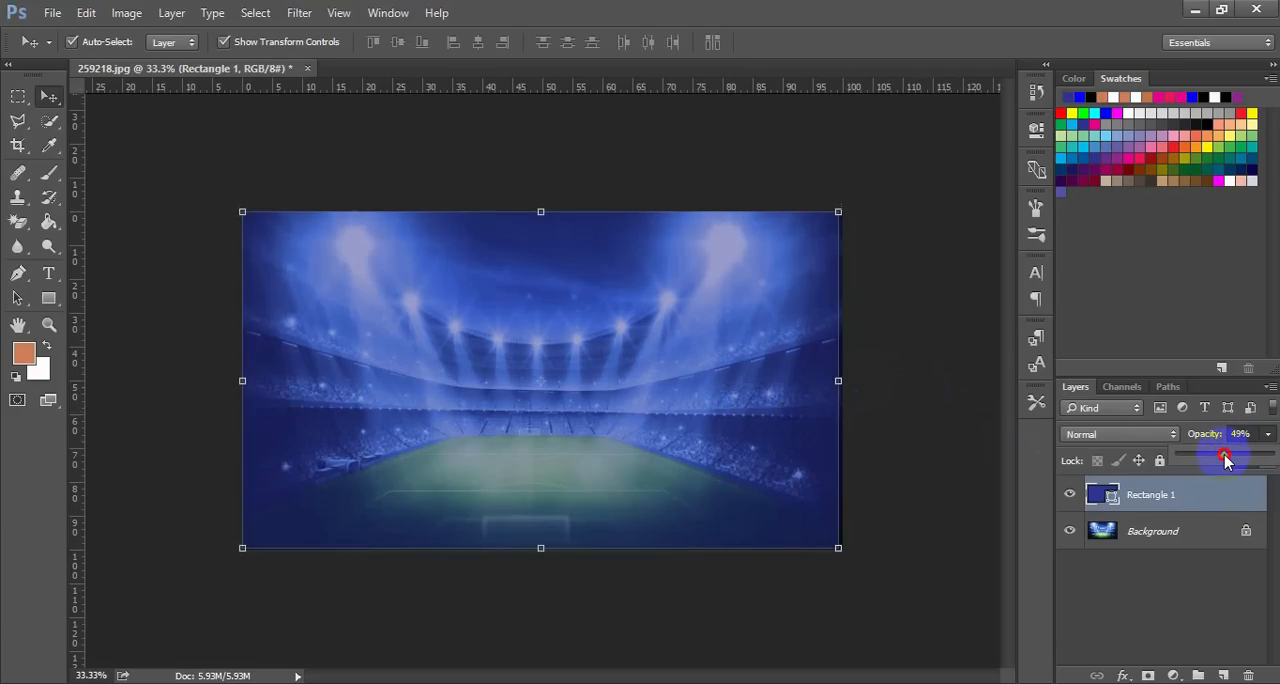
pyautogui.moveTo(1225, 458); pyautogui.dragTo(1232, 456)
pyautogui.click(977, 381)
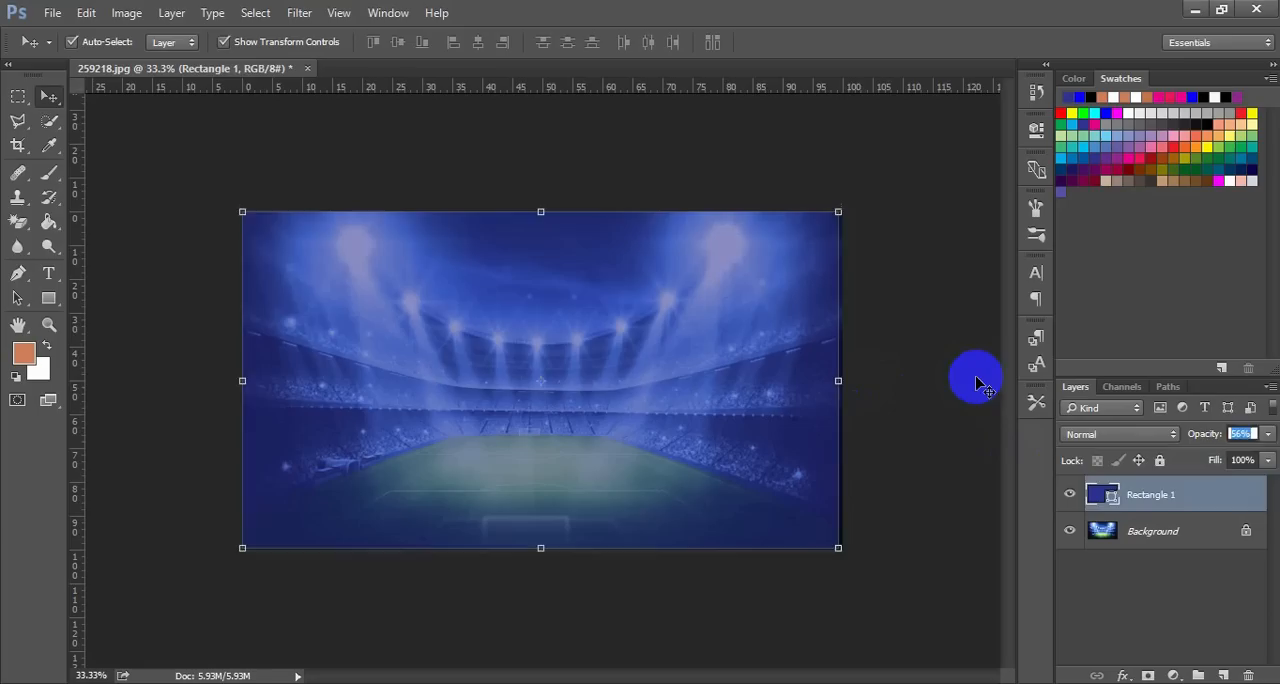
pyautogui.click(977, 381)
# Stretch the rectangle's right side out to the image's right edge, to a width of about 100.63%, and apply the transform
pyautogui.click(823, 416)
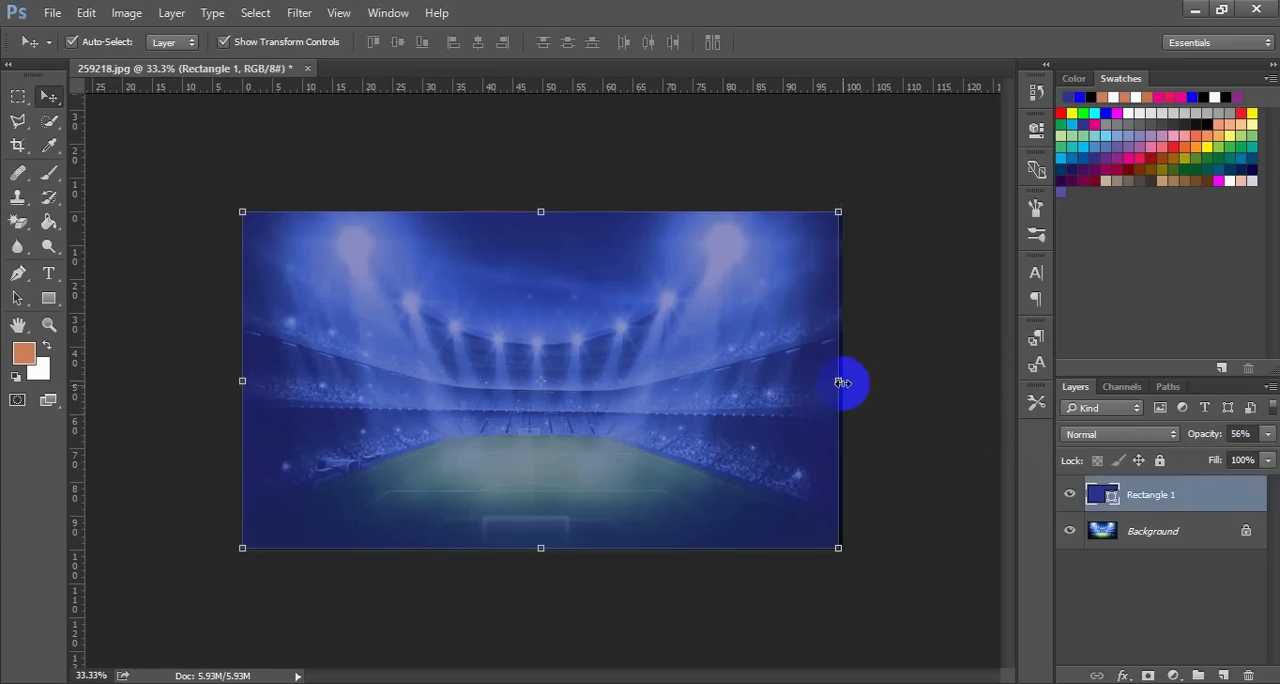
pyautogui.moveTo(843, 382); pyautogui.dragTo(847, 380)
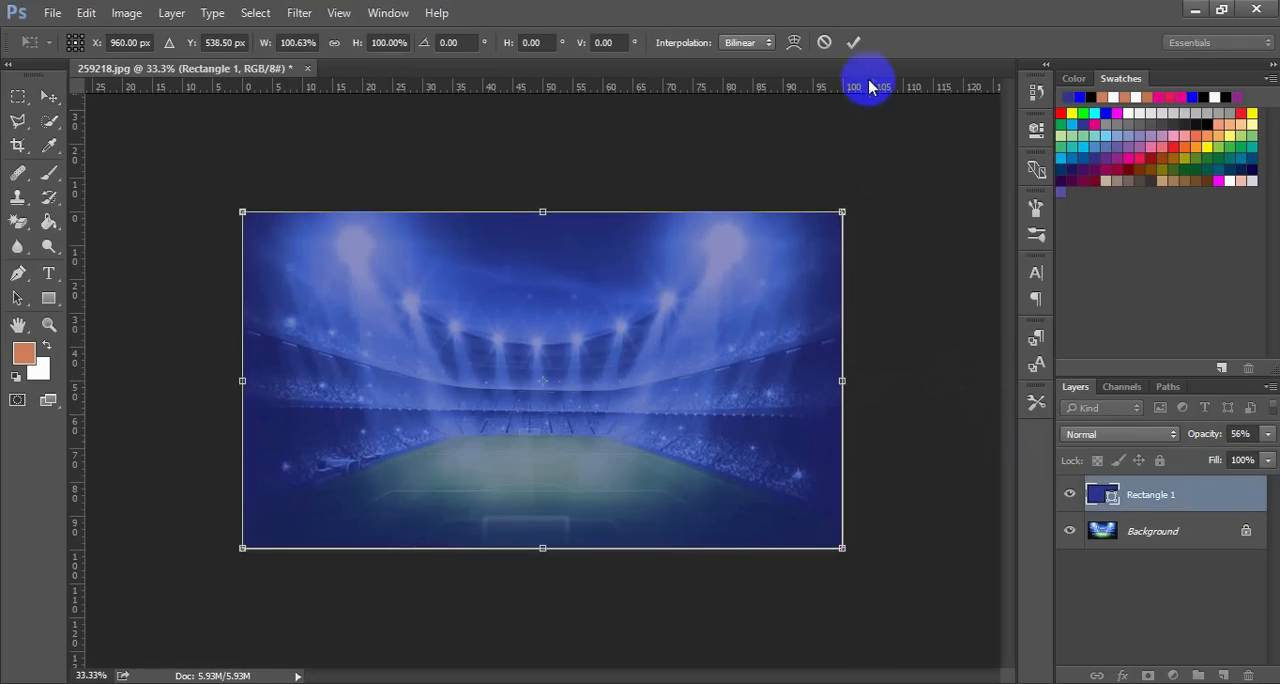
pyautogui.click(855, 43)
pyautogui.click(894, 225)
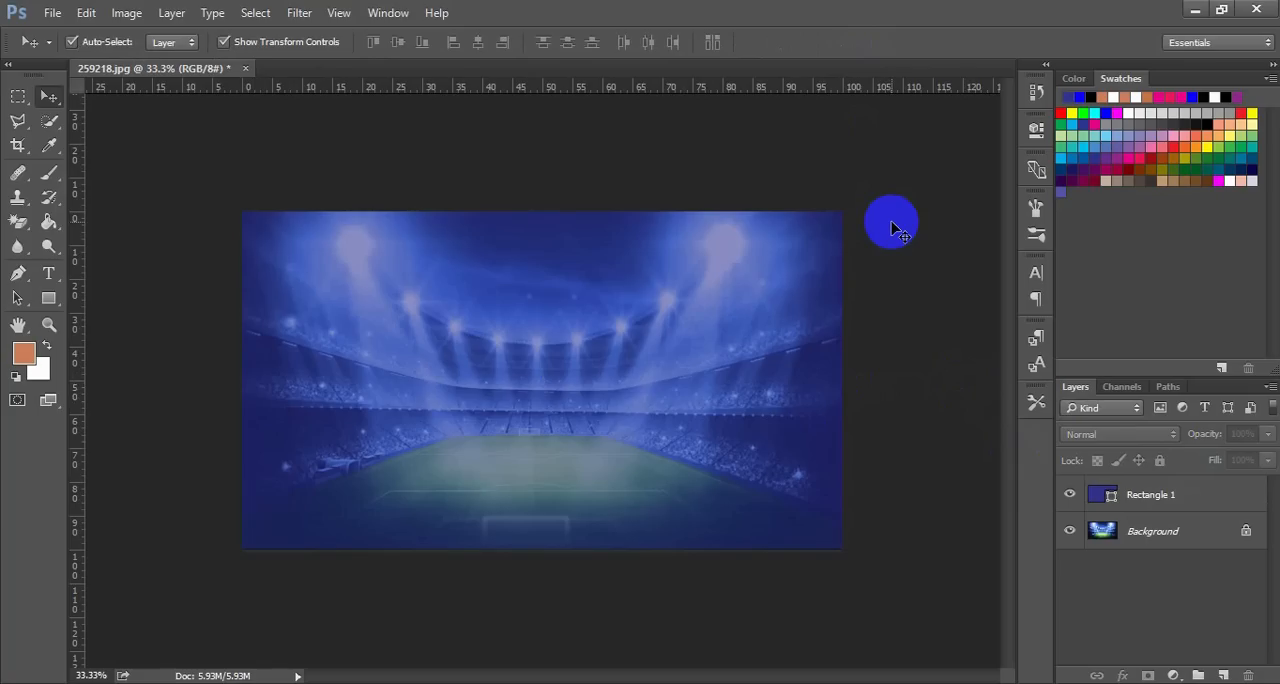
# Lock the rectangle layer completely and test the lock by trying to move the rectangle on the canvas
pyautogui.click(771, 366)
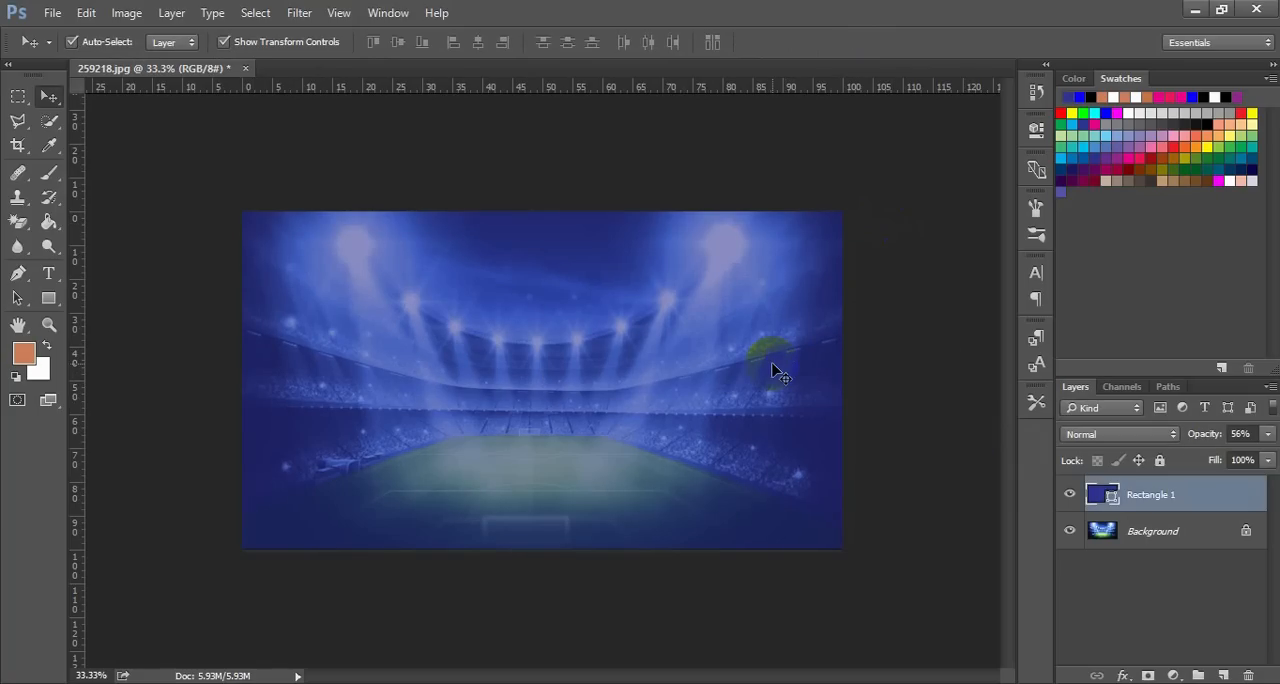
pyautogui.click(1161, 460)
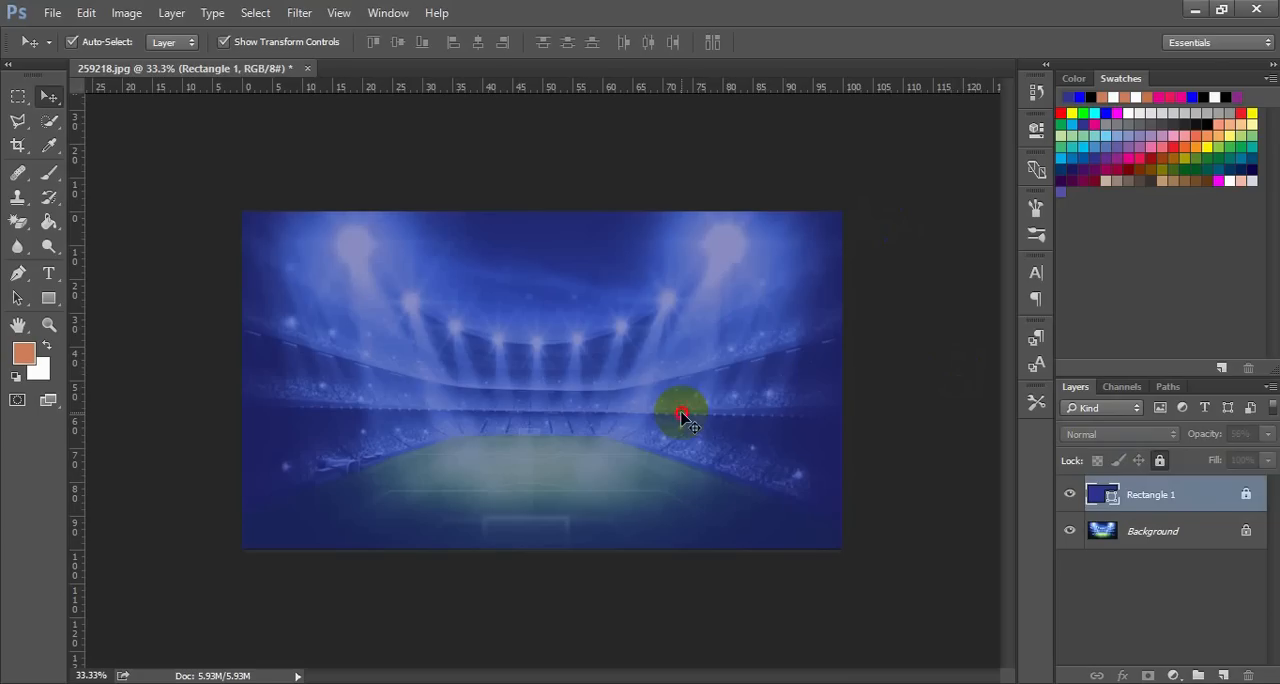
pyautogui.moveTo(681, 415); pyautogui.dragTo(706, 402)
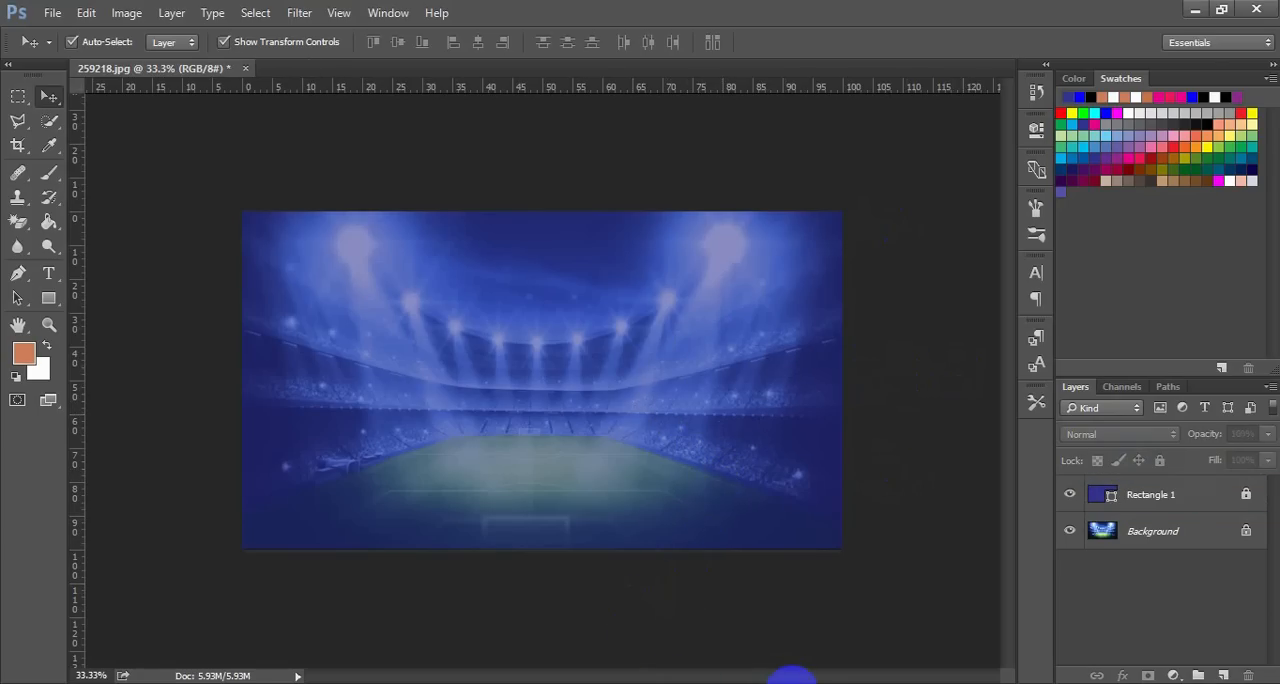
# Check the finished reference poster carto3 in Windows Photo Viewer and return to Photoshop
pyautogui.click(792, 678)
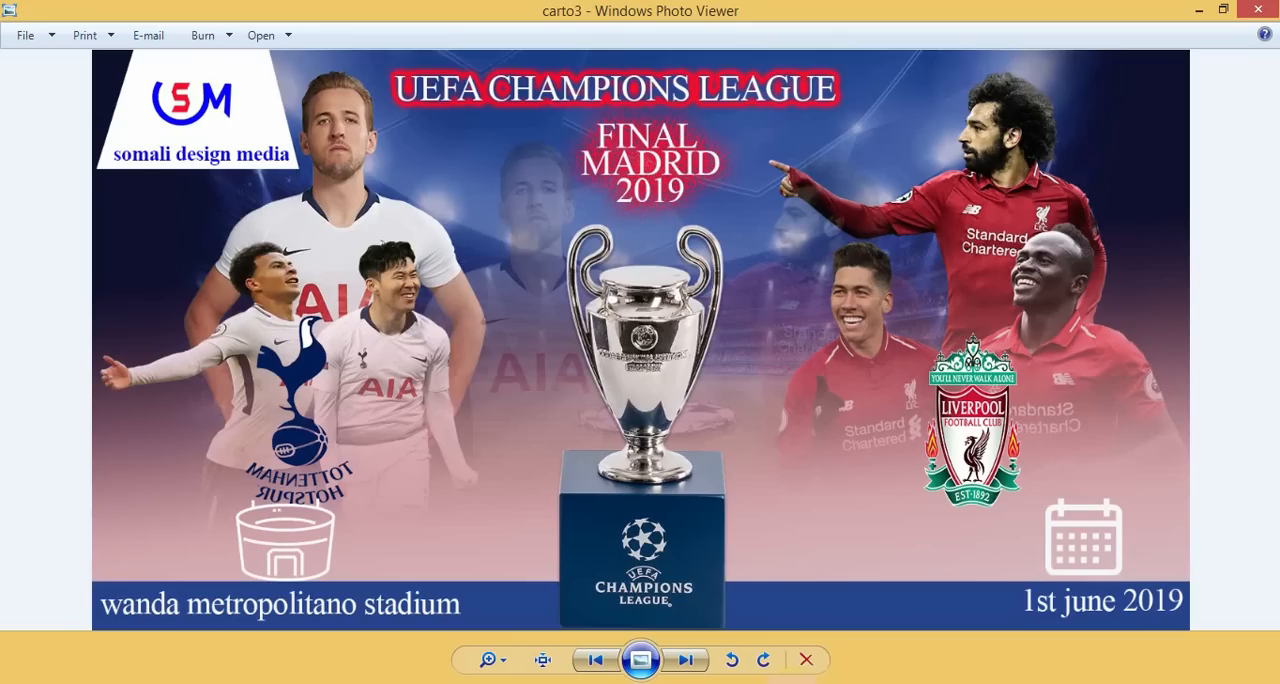
pyautogui.click(792, 678)
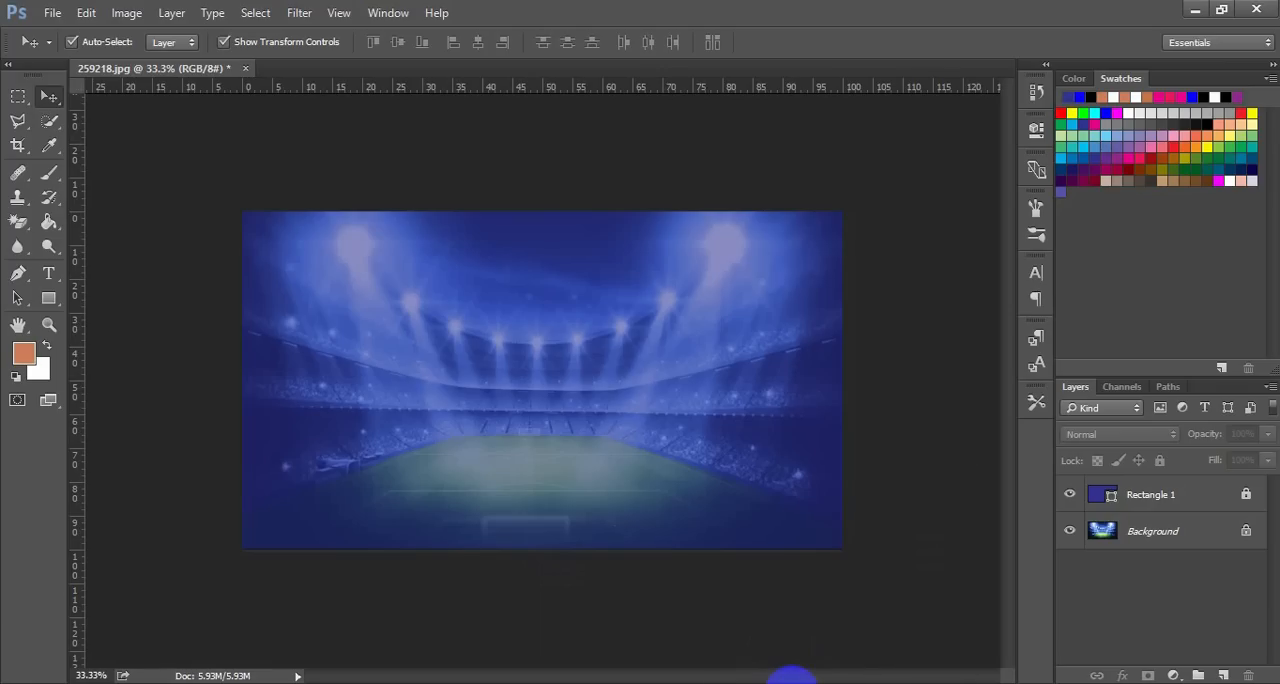
# Open the FootyRenders images Dele Alli, Harry Kane (2), Son Heung-Min (1), Sadio Mané, Roberto Firmino and Mohamed Salah together from the PS folder
pyautogui.hotkey('ctrl', 'o')
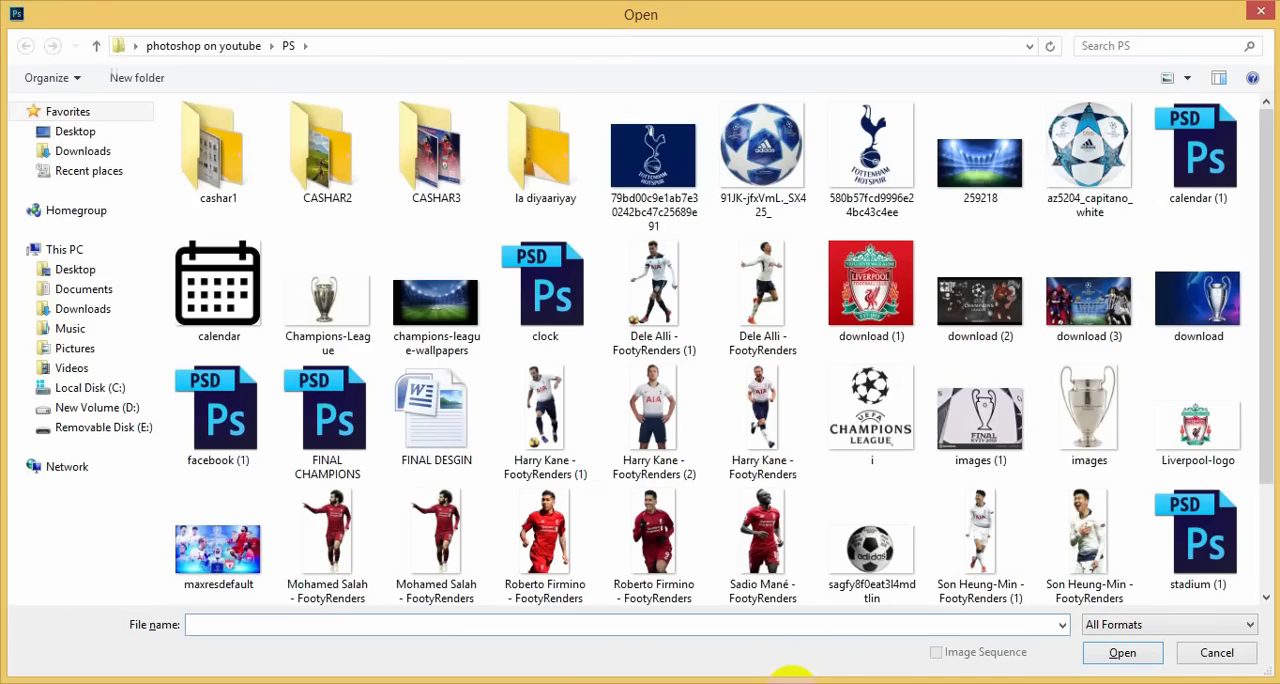
pyautogui.click(766, 330)
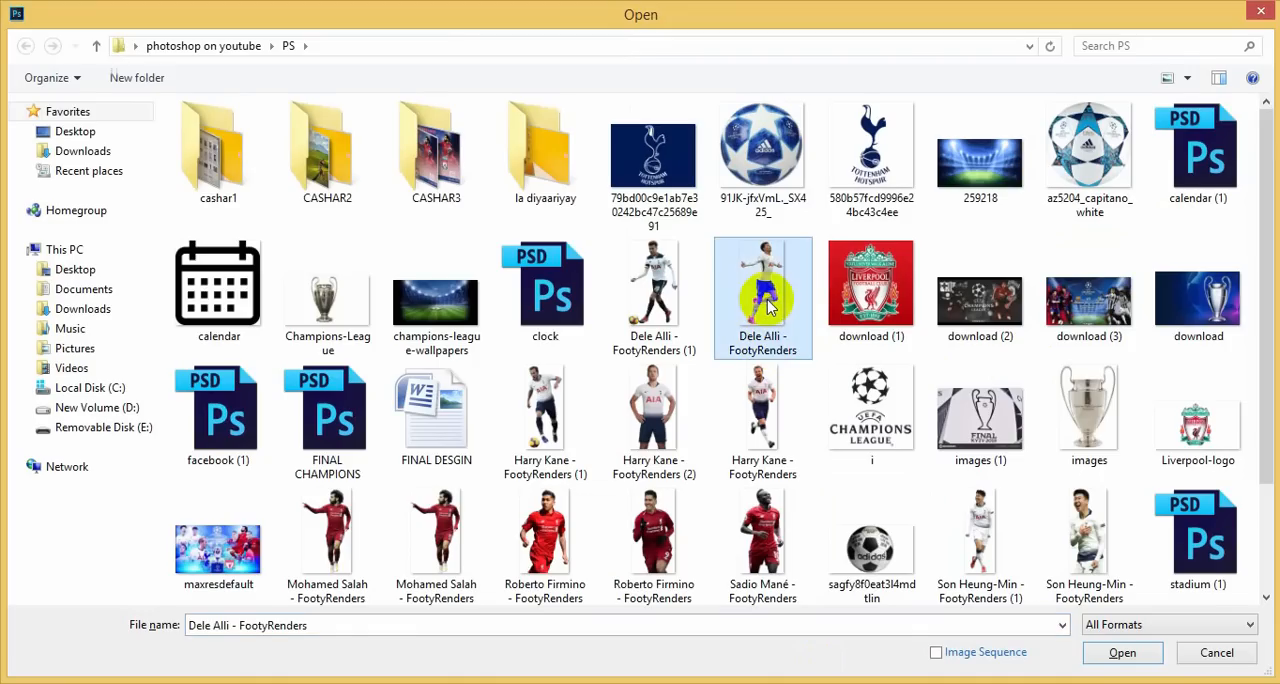
pyautogui.keyDown('ctrl'); pyautogui.click(684, 410); pyautogui.keyUp('ctrl')
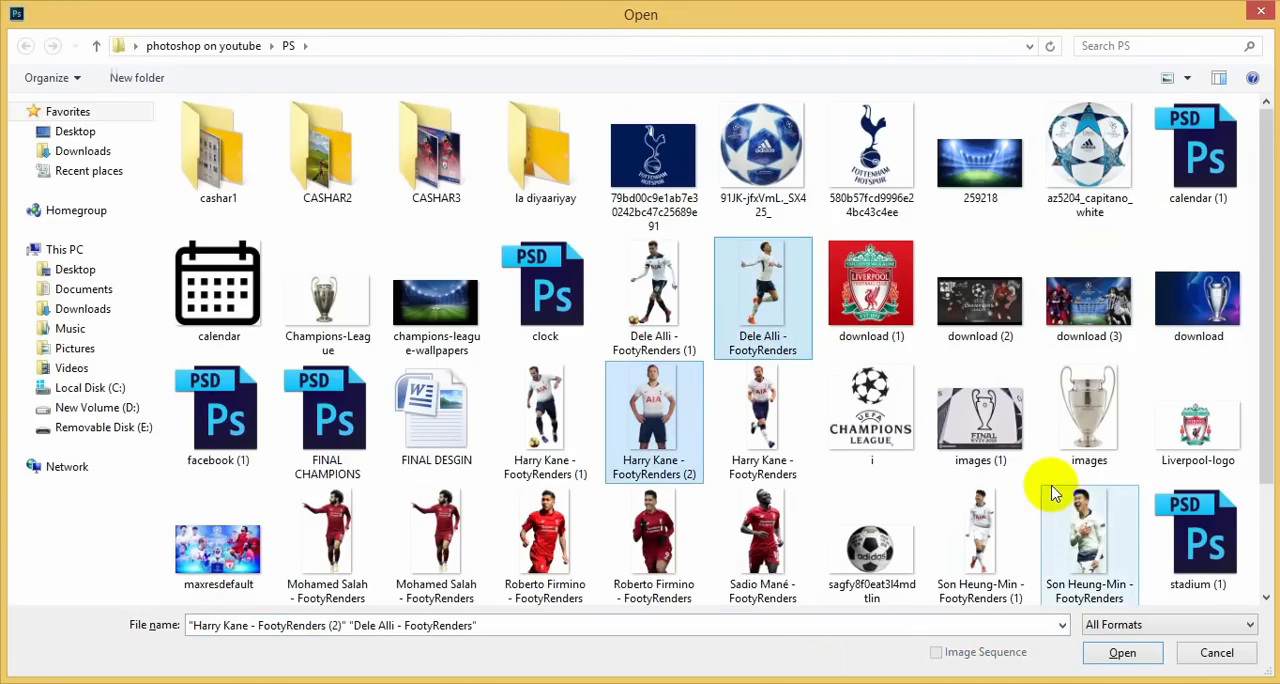
pyautogui.keyDown('ctrl'); pyautogui.click(987, 512); pyautogui.keyUp('ctrl')
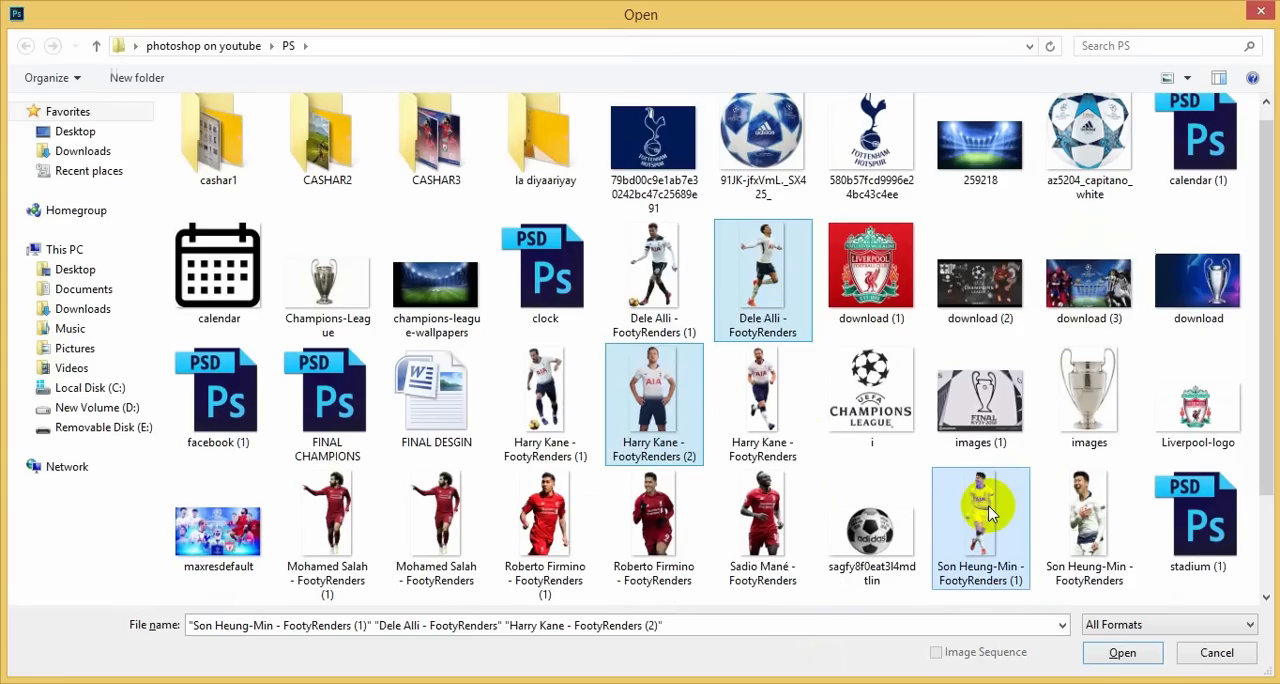
pyautogui.keyDown('ctrl'); pyautogui.click(772, 512); pyautogui.keyUp('ctrl')
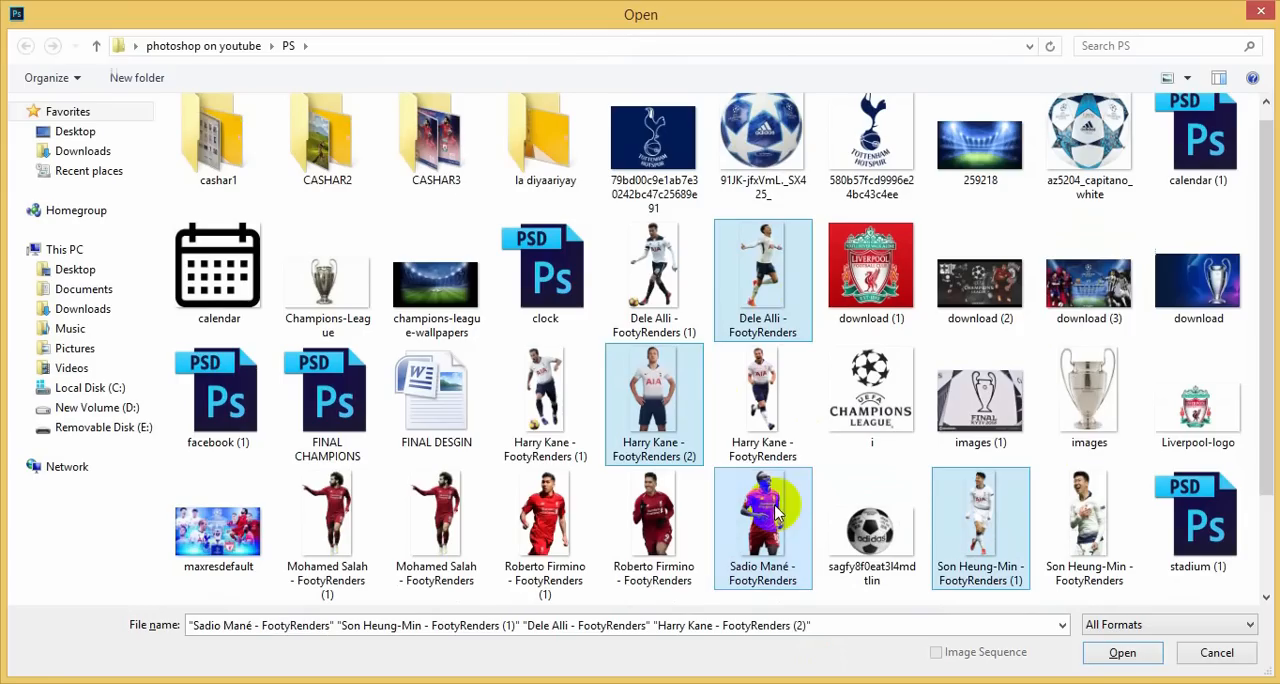
pyautogui.keyDown('ctrl'); pyautogui.click(660, 525); pyautogui.keyUp('ctrl')
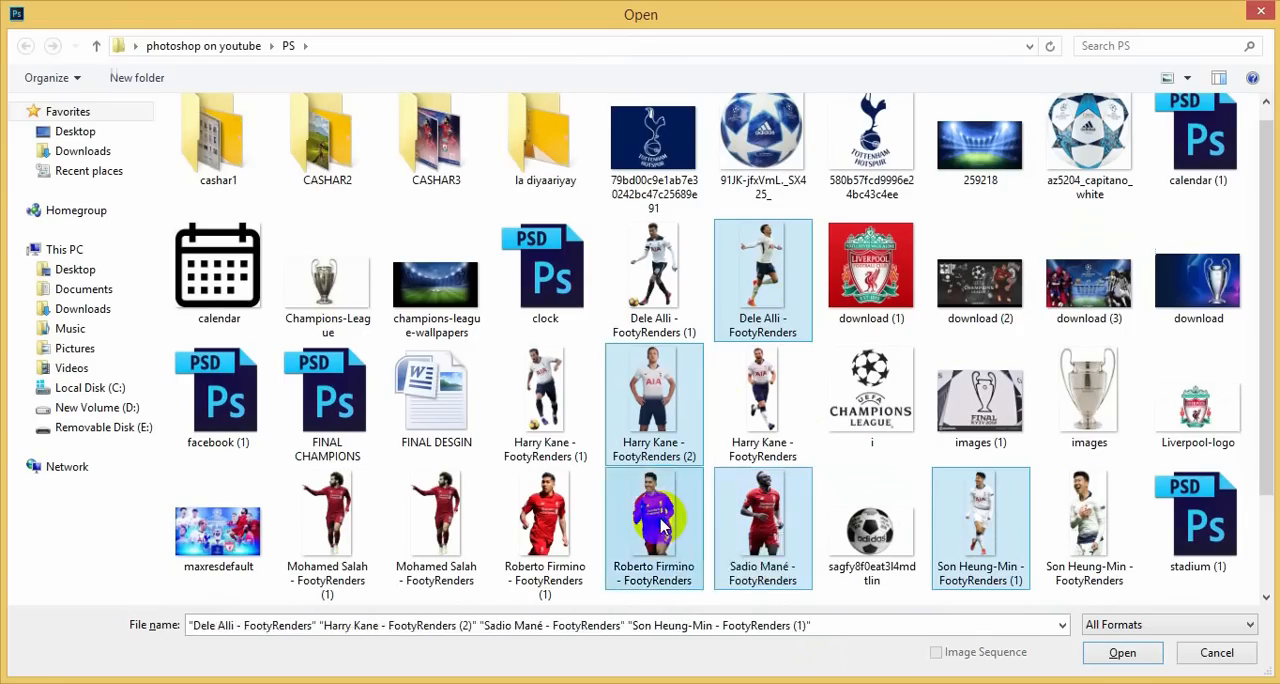
pyautogui.keyDown('ctrl'); pyautogui.click(440, 522); pyautogui.keyUp('ctrl')
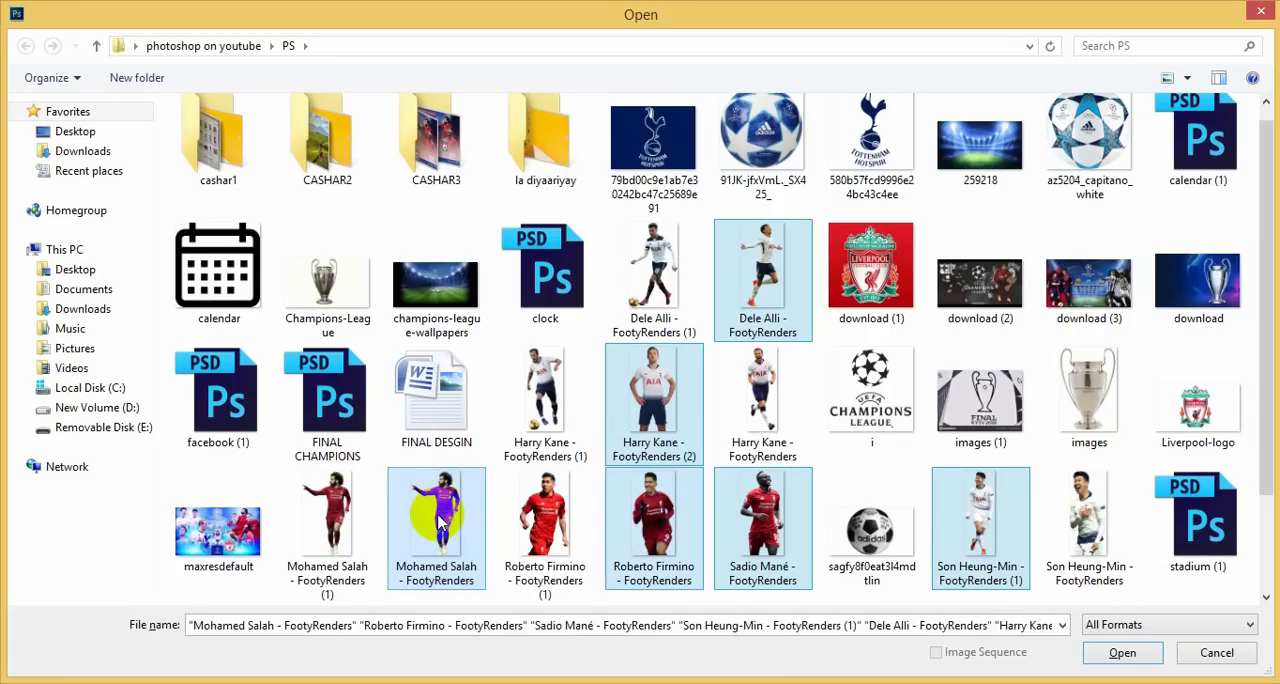
pyautogui.click(1122, 652)
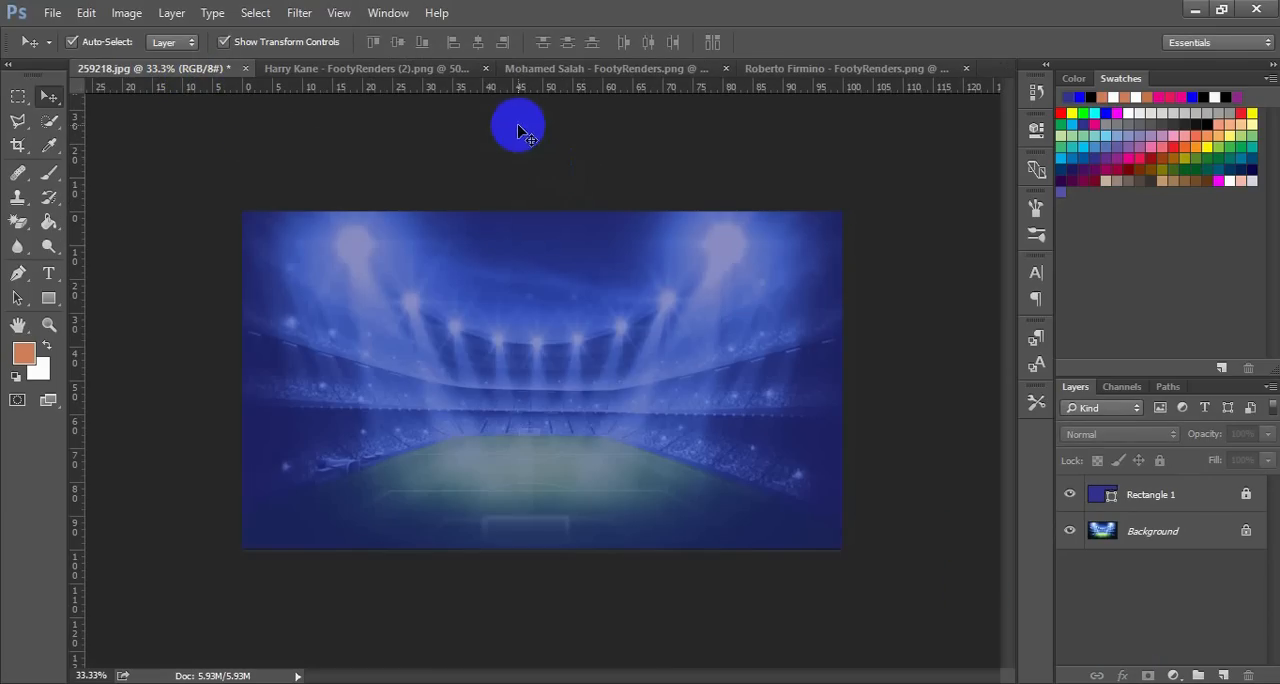
# Copy the Dele Alli cutout from the Harry Kane document onto the stadium poster, placing it at the lower left
pyautogui.click(435, 77)
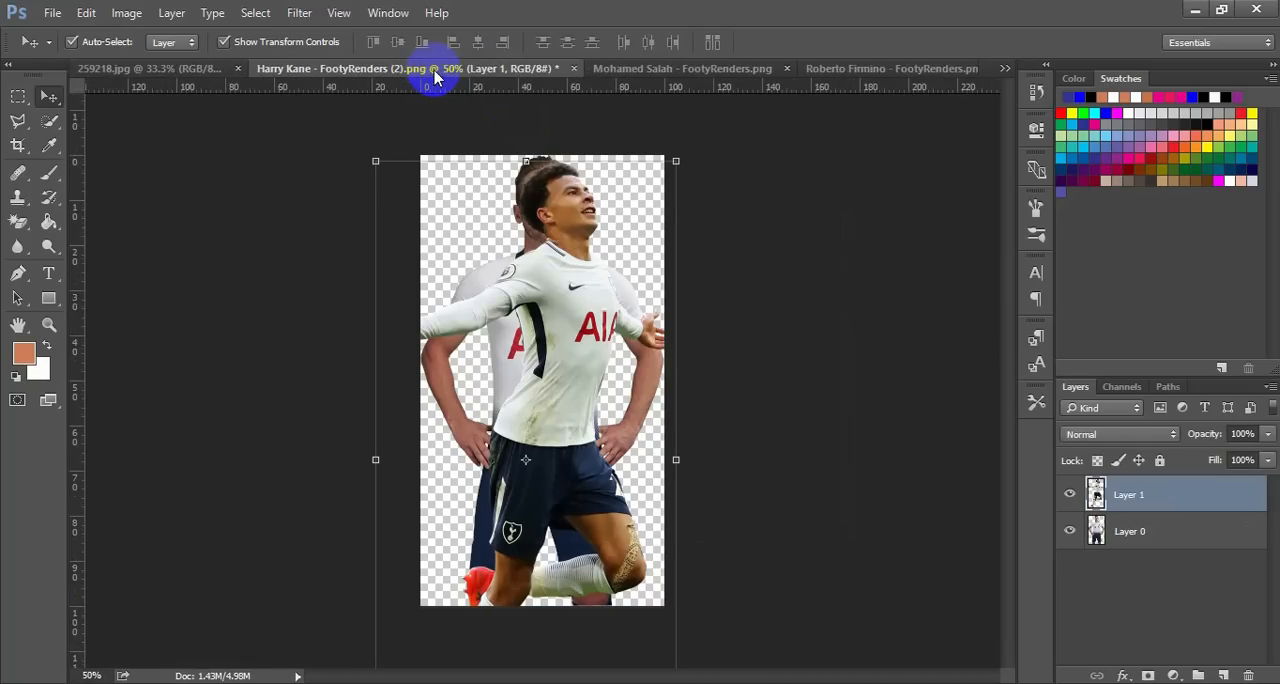
pyautogui.moveTo(529, 286); pyautogui.dragTo(370, 288)
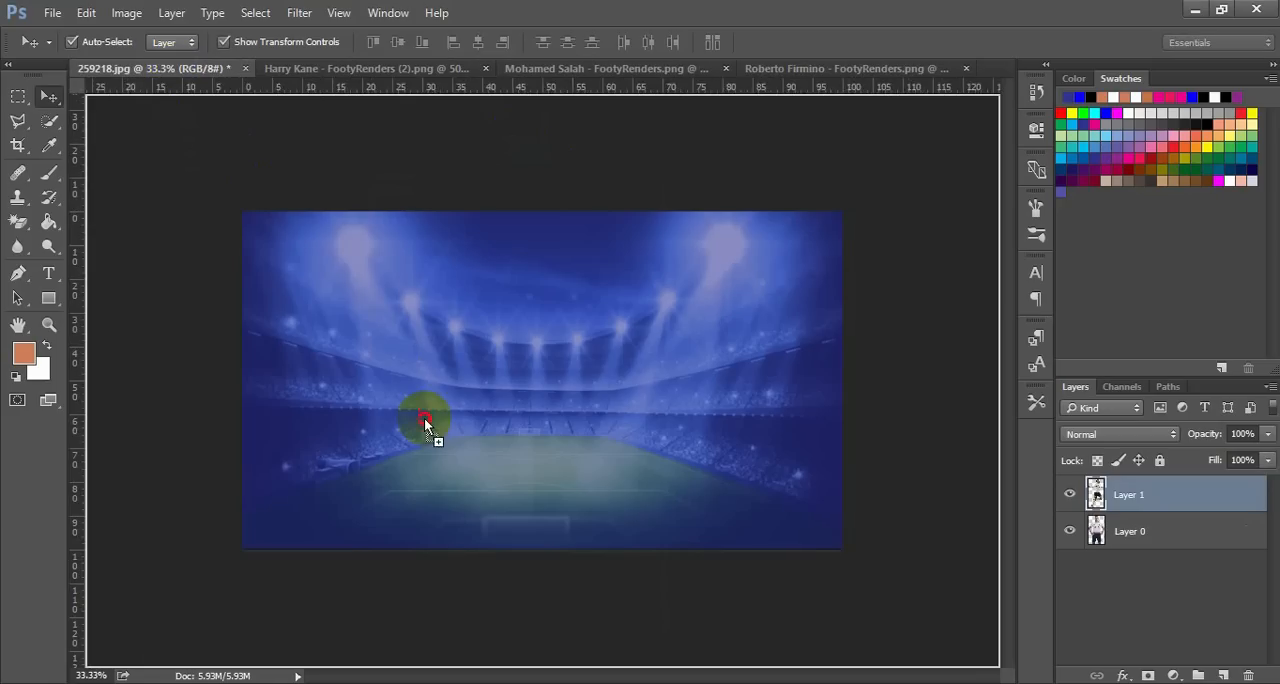
pyautogui.moveTo(424, 420); pyautogui.dragTo(365, 449)
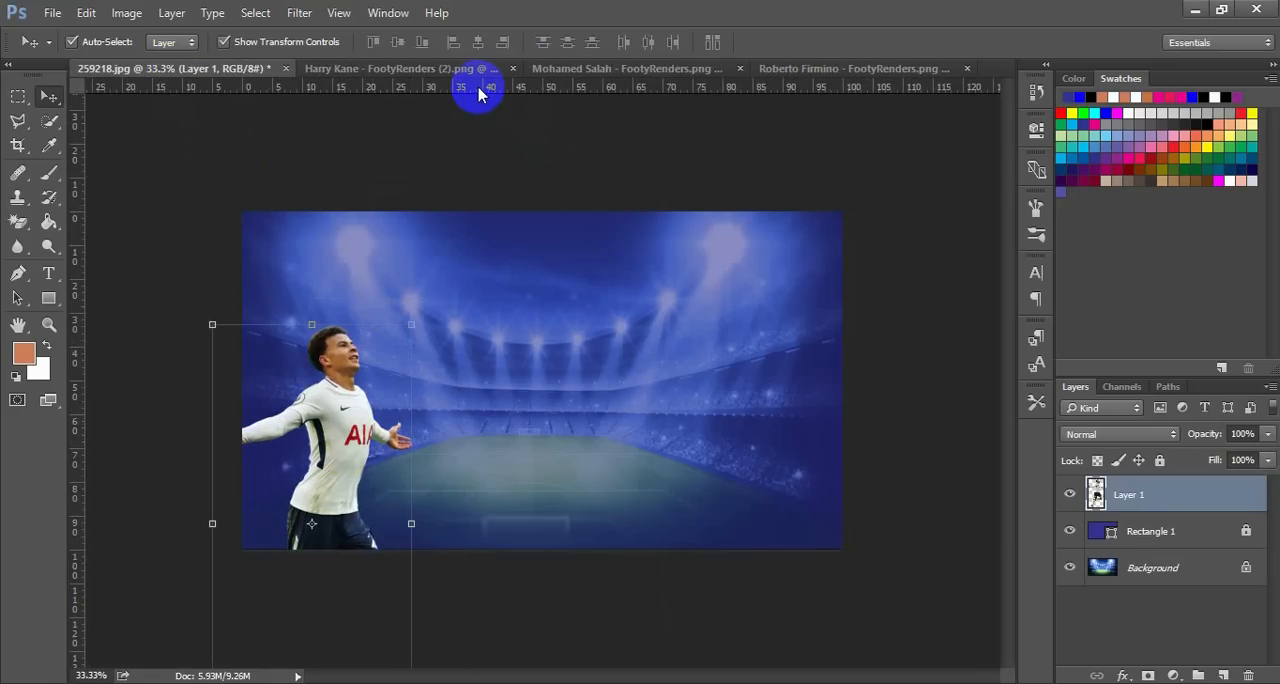
# Copy the Mohamed Salah cutout from his document onto the poster, placing it right of centre
pyautogui.click(558, 72)
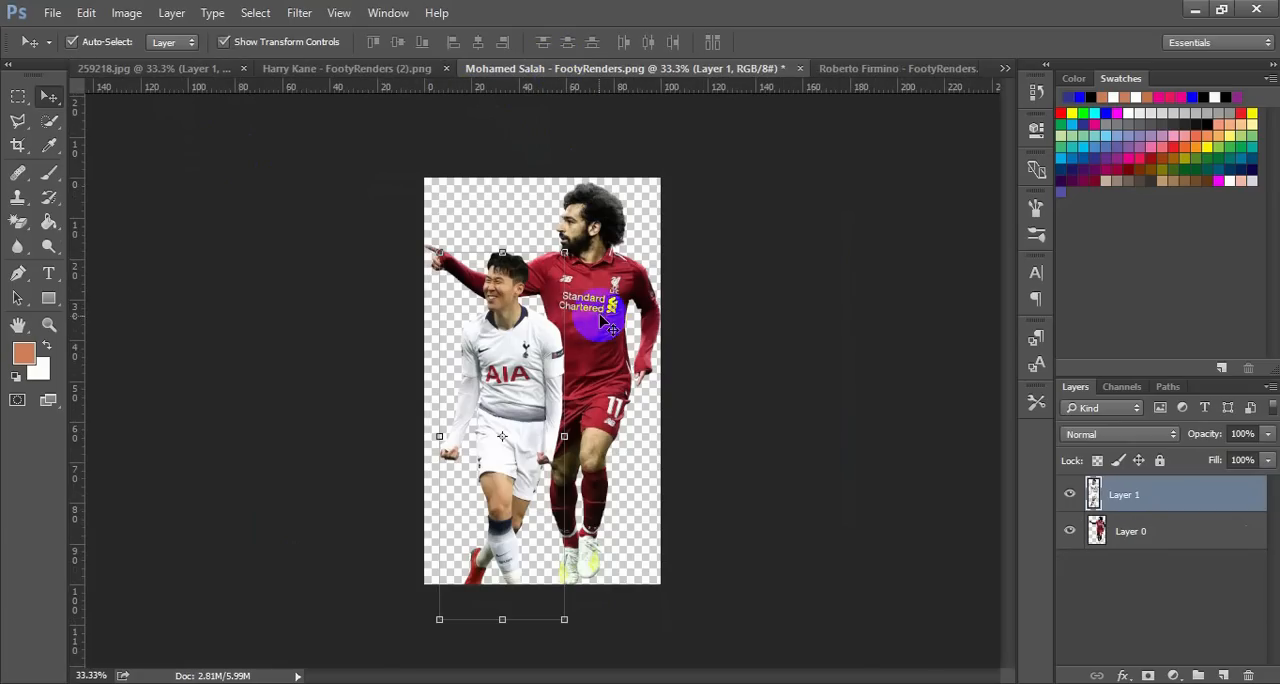
pyautogui.moveTo(600, 318); pyautogui.dragTo(460, 270)
pyautogui.moveTo(622, 383); pyautogui.dragTo(657, 390)
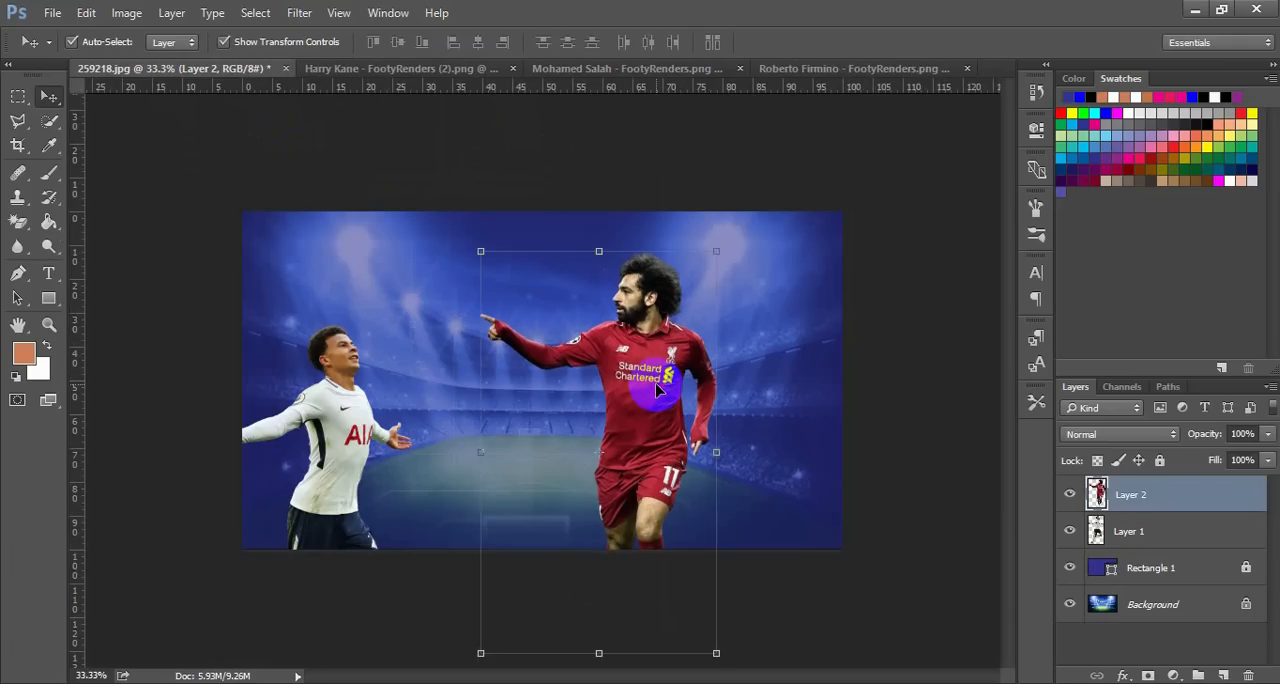
# Move Dele Alli down in the Harry Kane document, and copy the Harry Kane cutout onto the poster to Dele Alli's right
pyautogui.click(399, 76)
pyautogui.moveTo(571, 286); pyautogui.dragTo(557, 428)
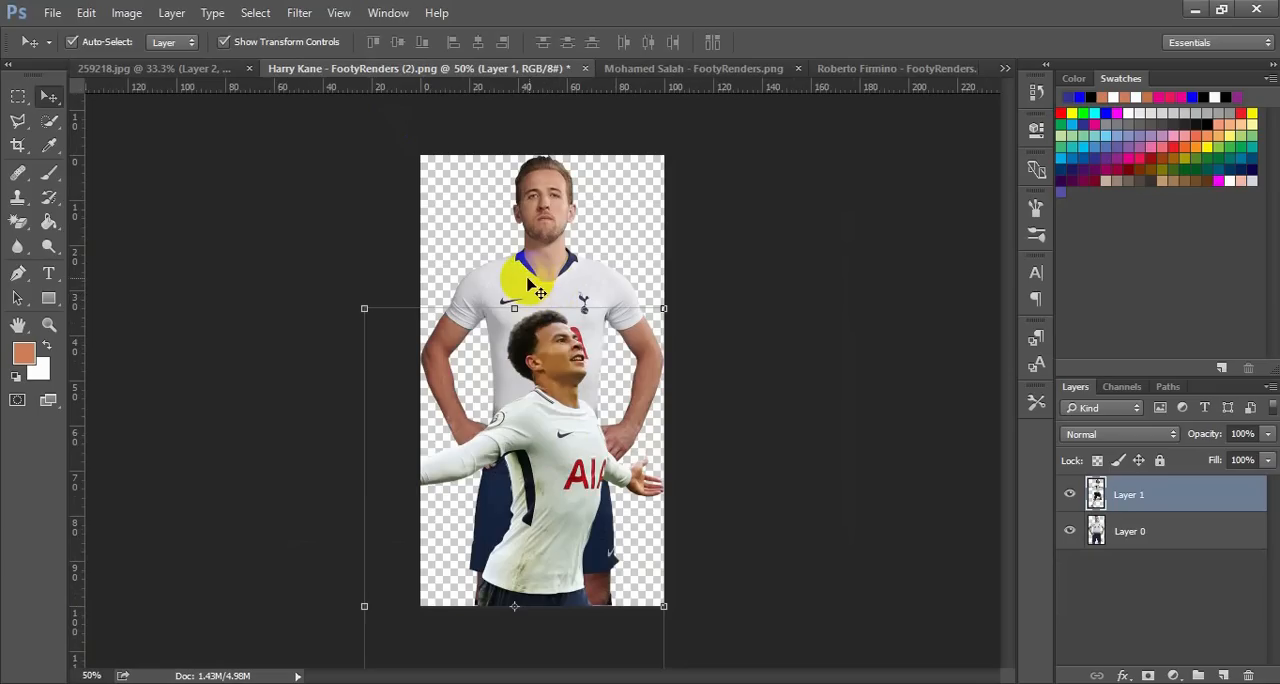
pyautogui.click(495, 193)
pyautogui.moveTo(495, 193); pyautogui.dragTo(378, 268)
pyautogui.moveTo(410, 390); pyautogui.dragTo(411, 388)
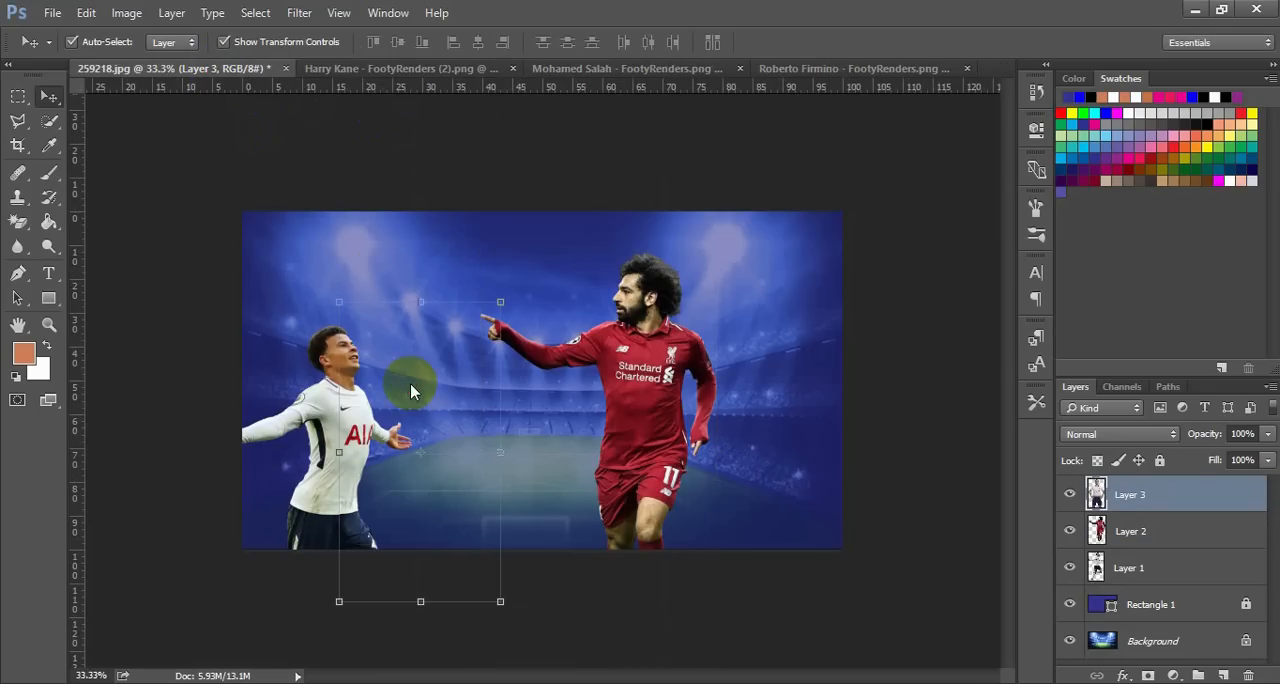
# Close the Harry Kane - FootyRenders (2).png document without saving its changes
pyautogui.click(424, 70)
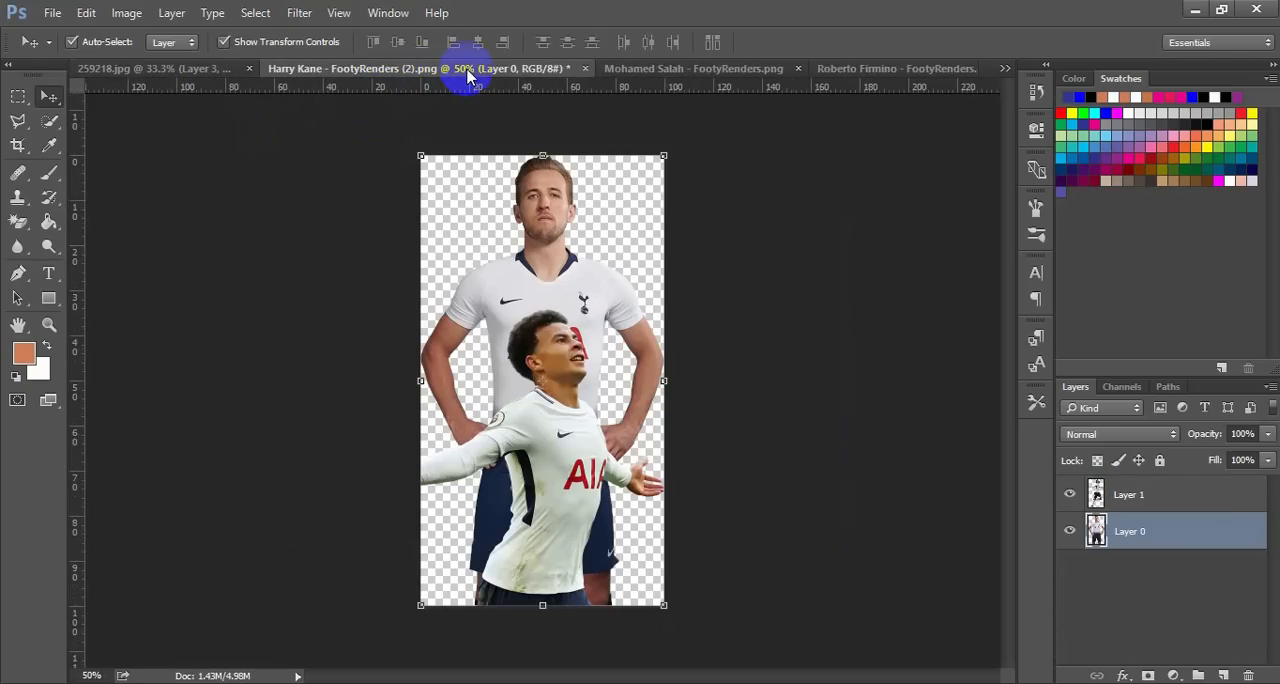
pyautogui.click(585, 70)
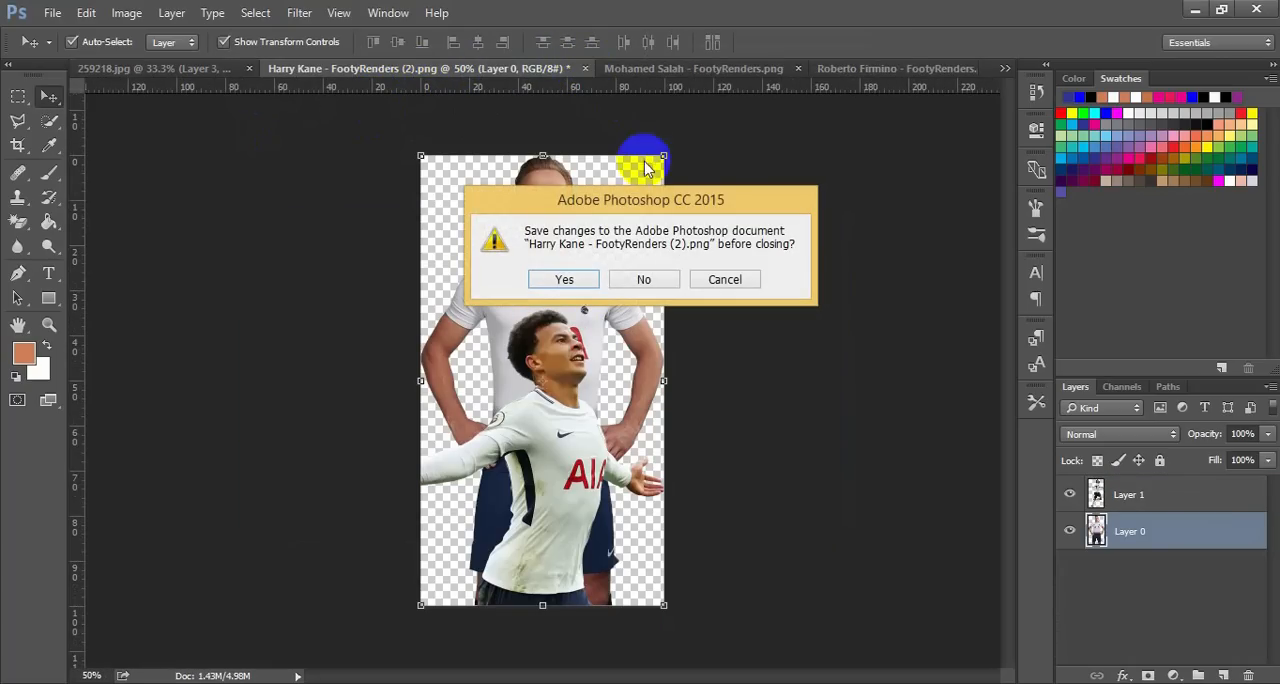
pyautogui.click(655, 281)
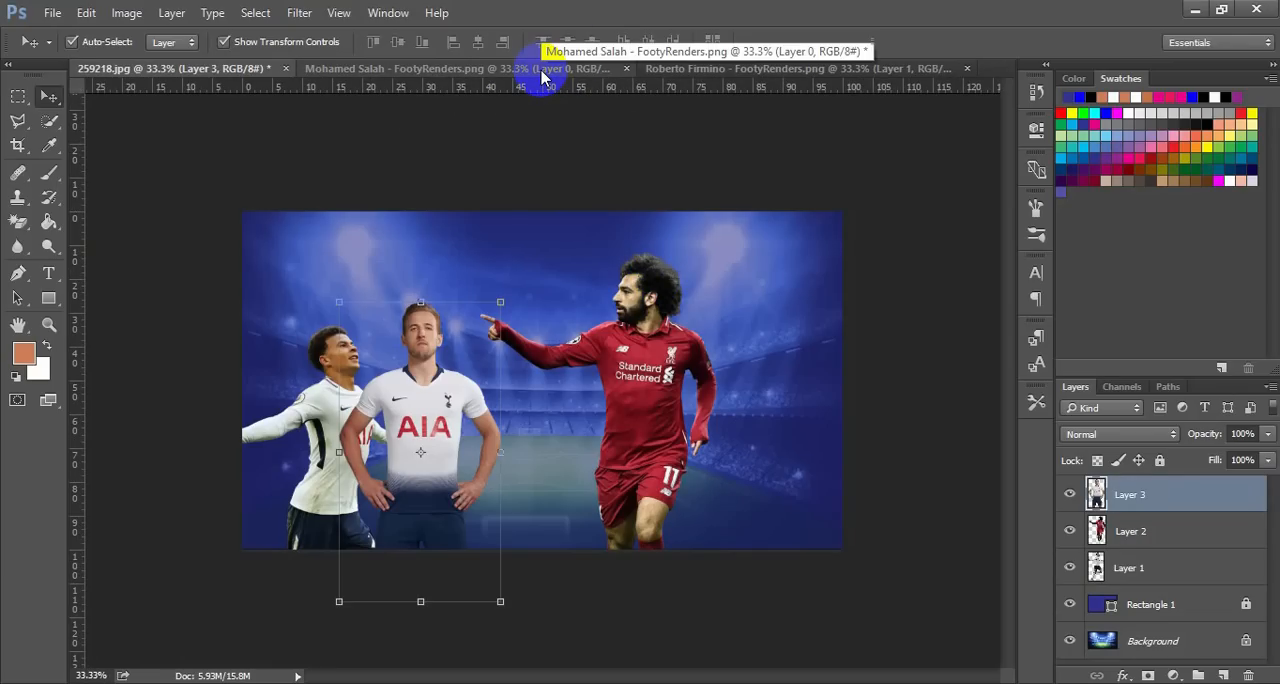
# Delete the Mohamed Salah layer from the Mohamed Salah document, leaving Son Heung-Min, and clear the layer selection
pyautogui.click(501, 76)
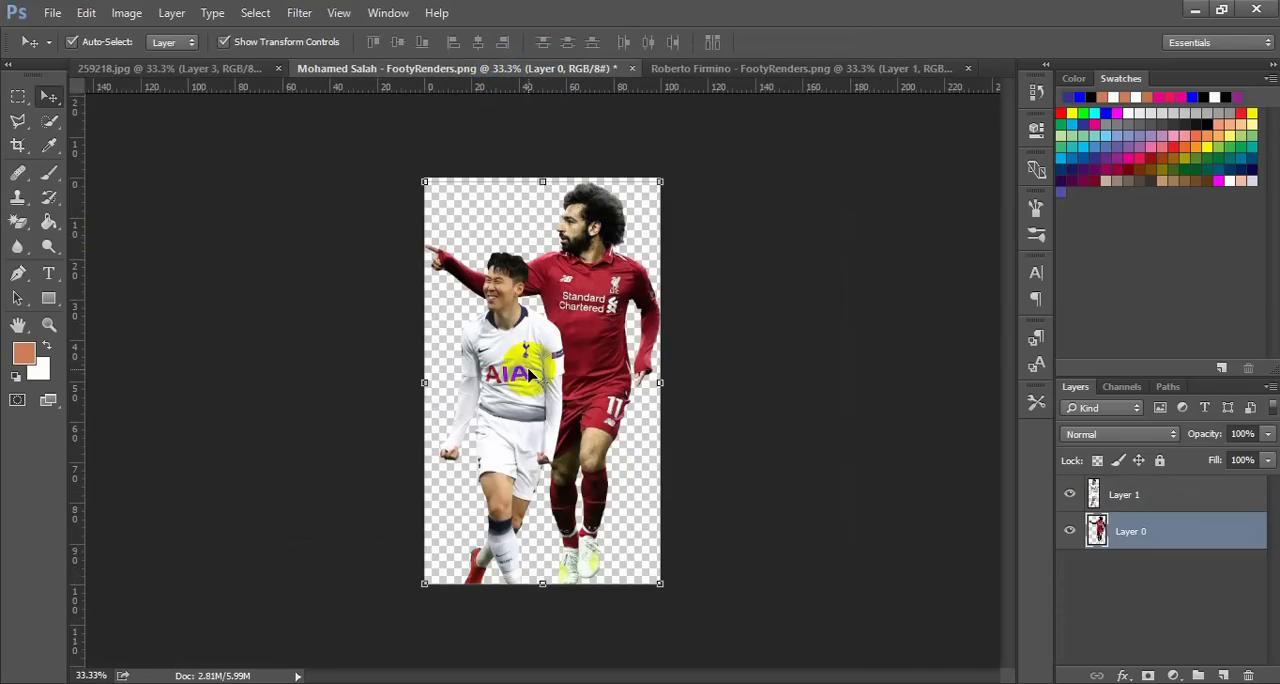
pyautogui.click(619, 279)
pyautogui.press('Delete')
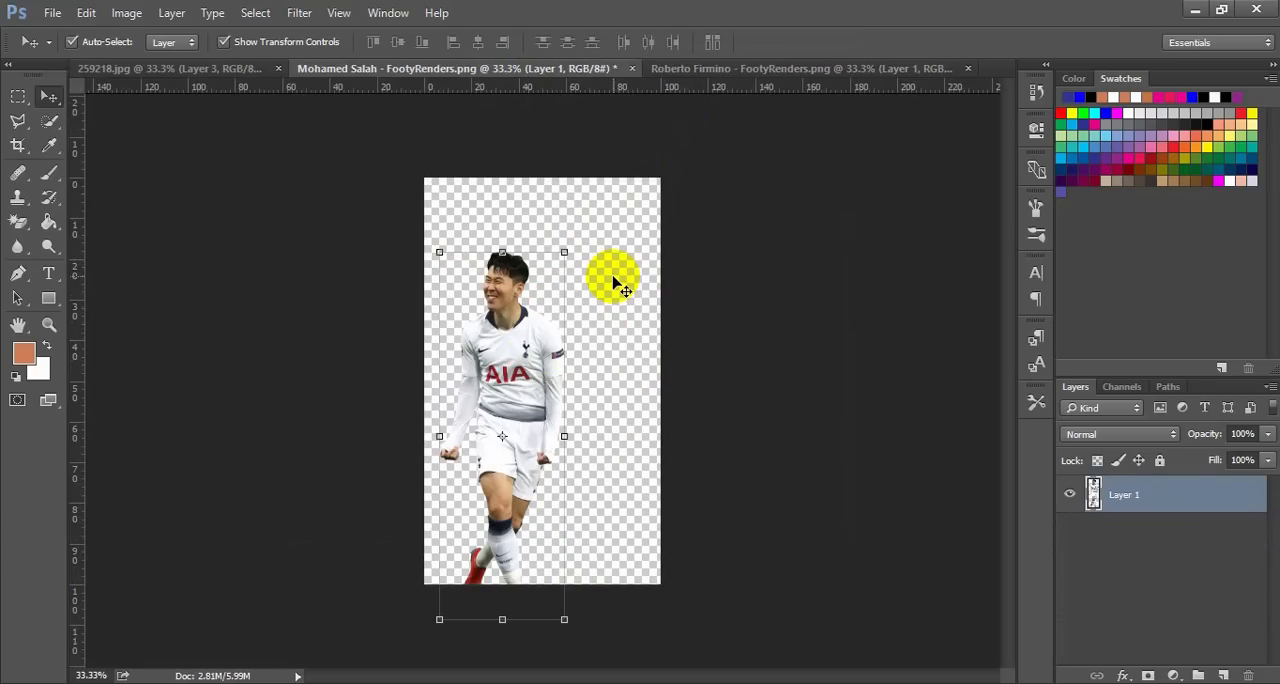
pyautogui.click(714, 258)
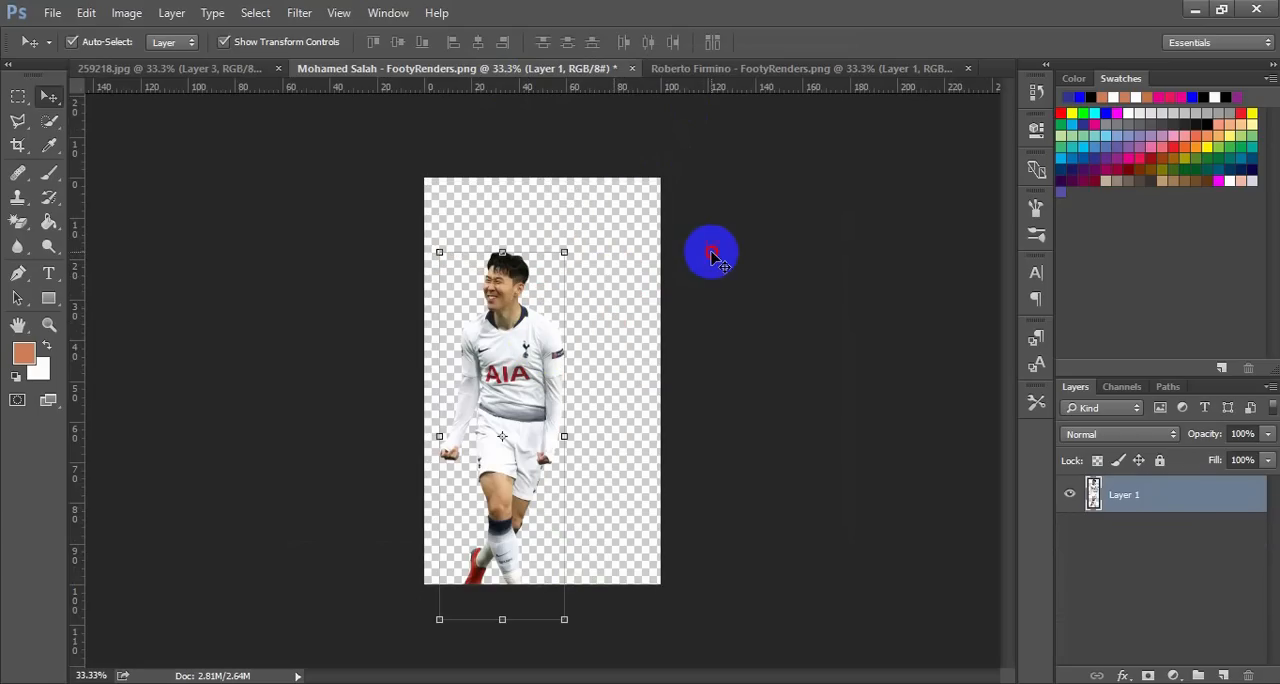
# Copy the Sadio Mané cutout from the Roberto Firmino document onto the poster, placing it at the lower right beside Salah
pyautogui.click(757, 70)
pyautogui.click(545, 323)
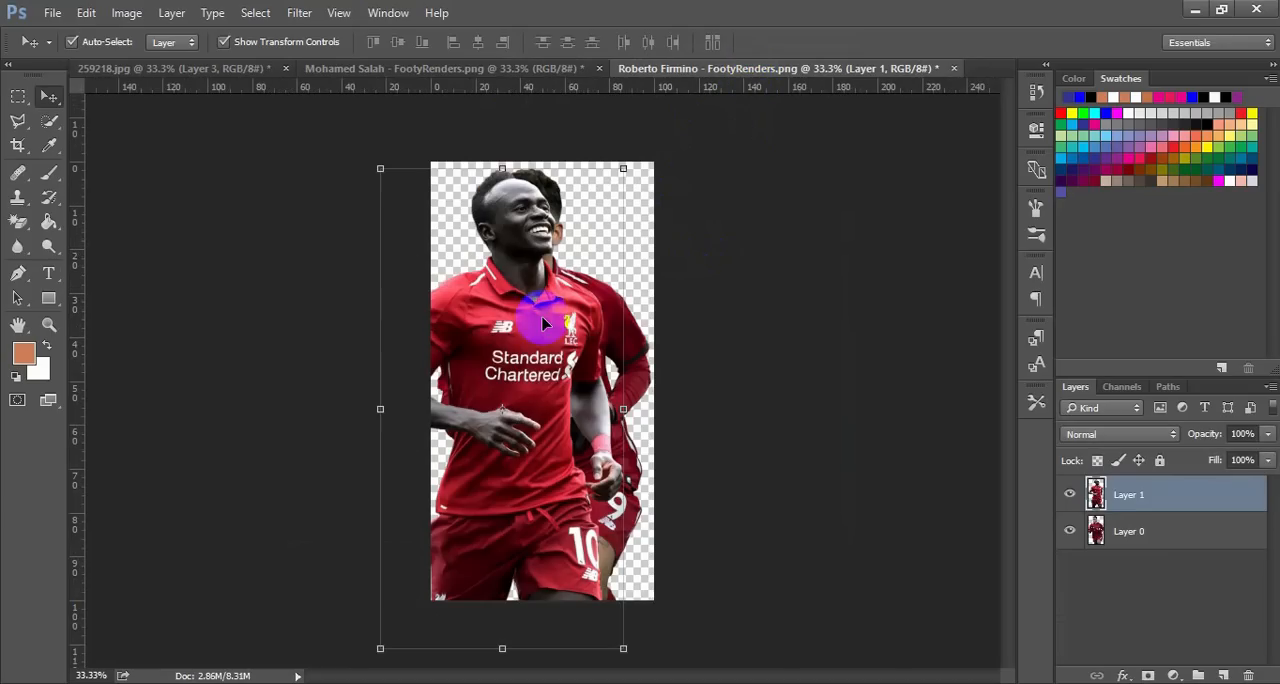
pyautogui.moveTo(540, 342); pyautogui.dragTo(636, 362)
pyautogui.moveTo(771, 463); pyautogui.dragTo(773, 466)
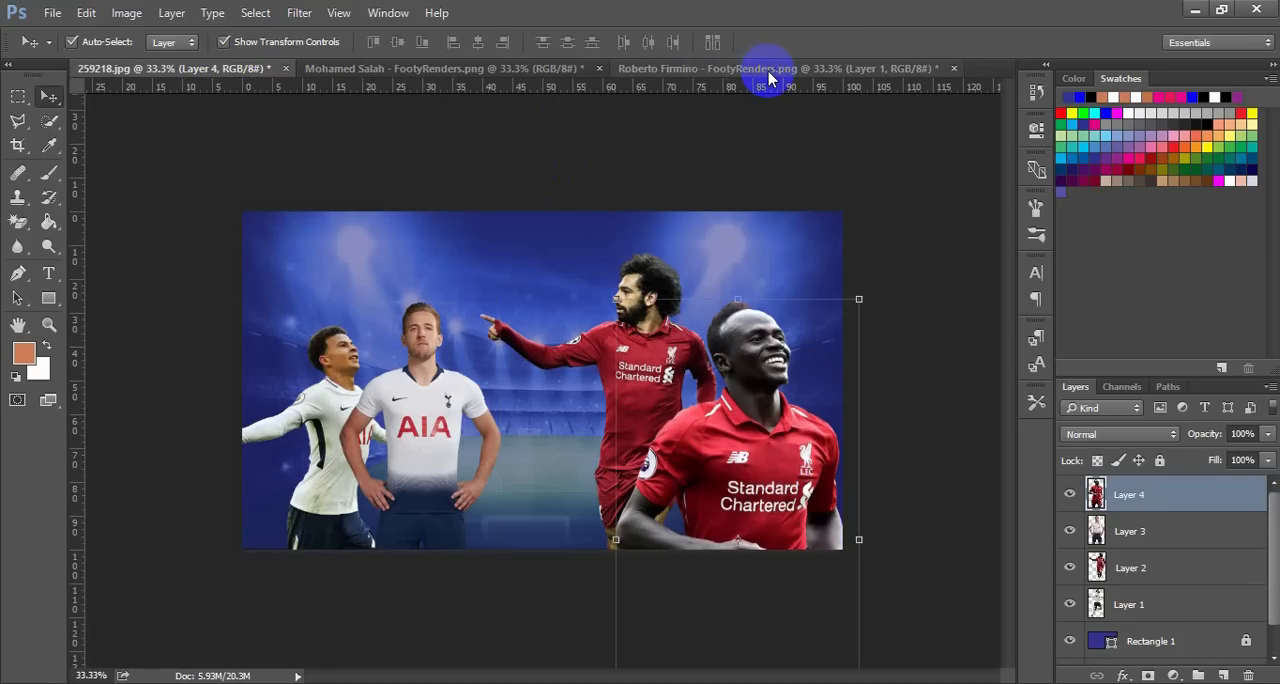
# Copy the Roberto Firmino cutout onto the poster and lower it in front of Salah so only his head shows above the bottom edge
pyautogui.click(555, 78)
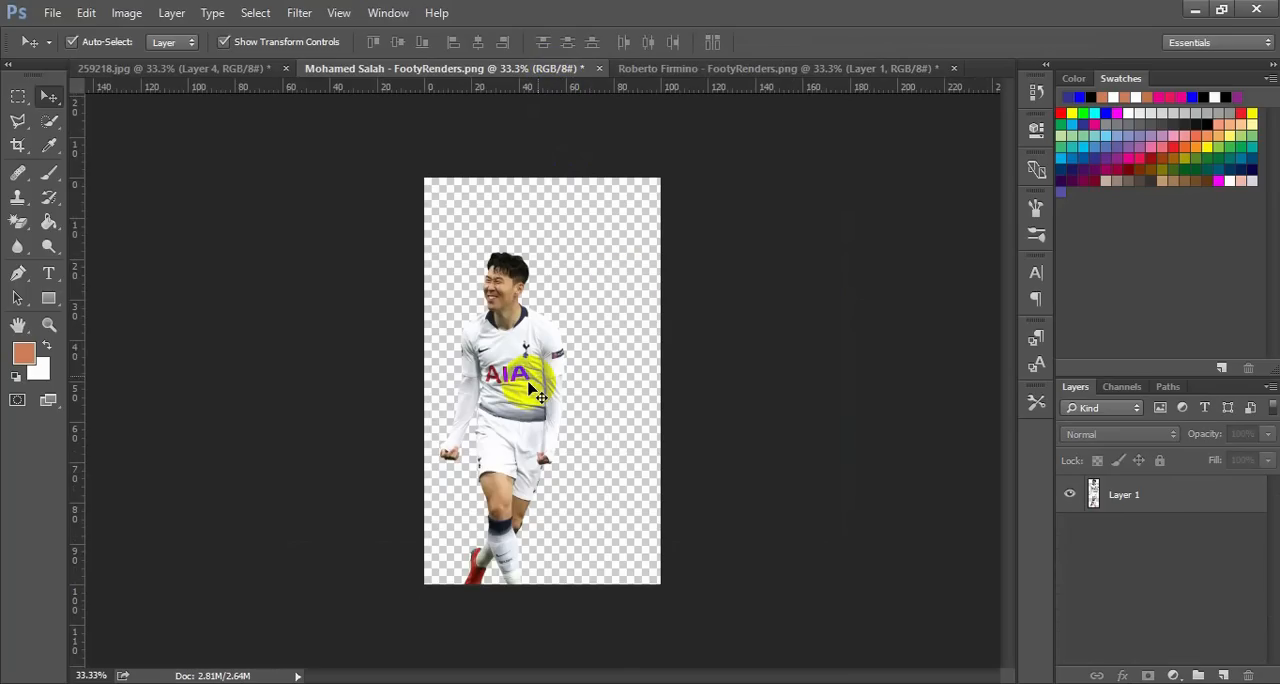
pyautogui.click(831, 69)
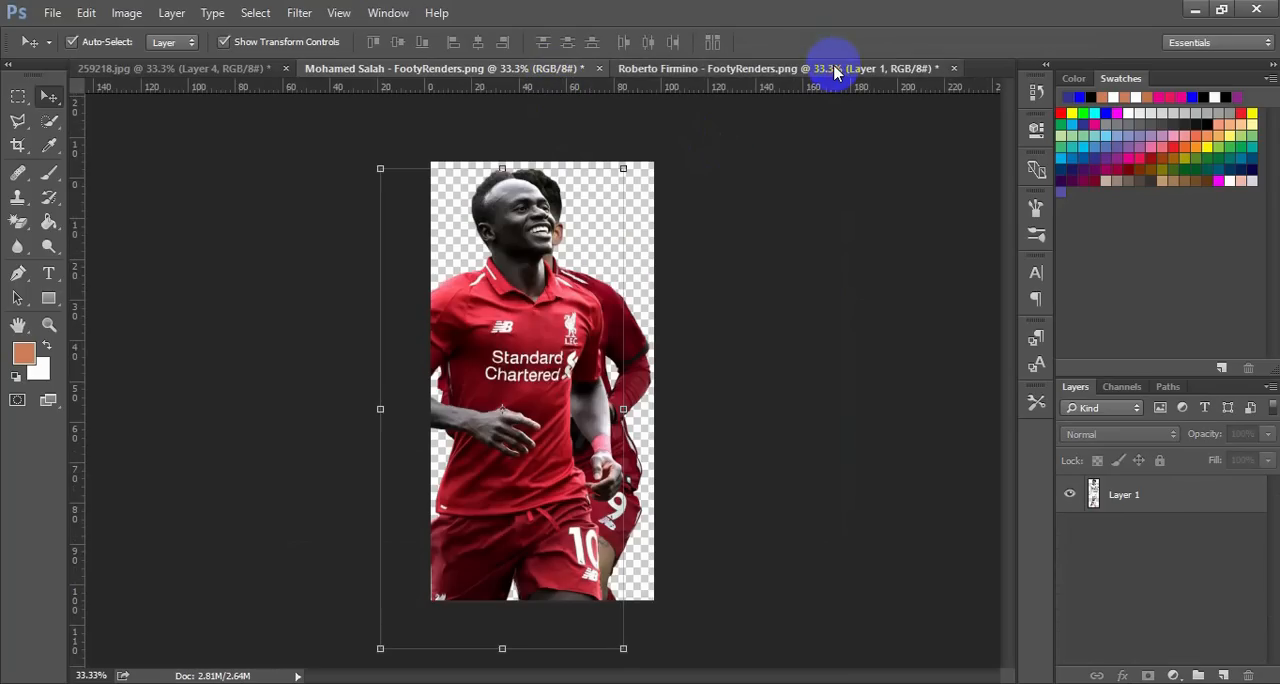
pyautogui.click(612, 313)
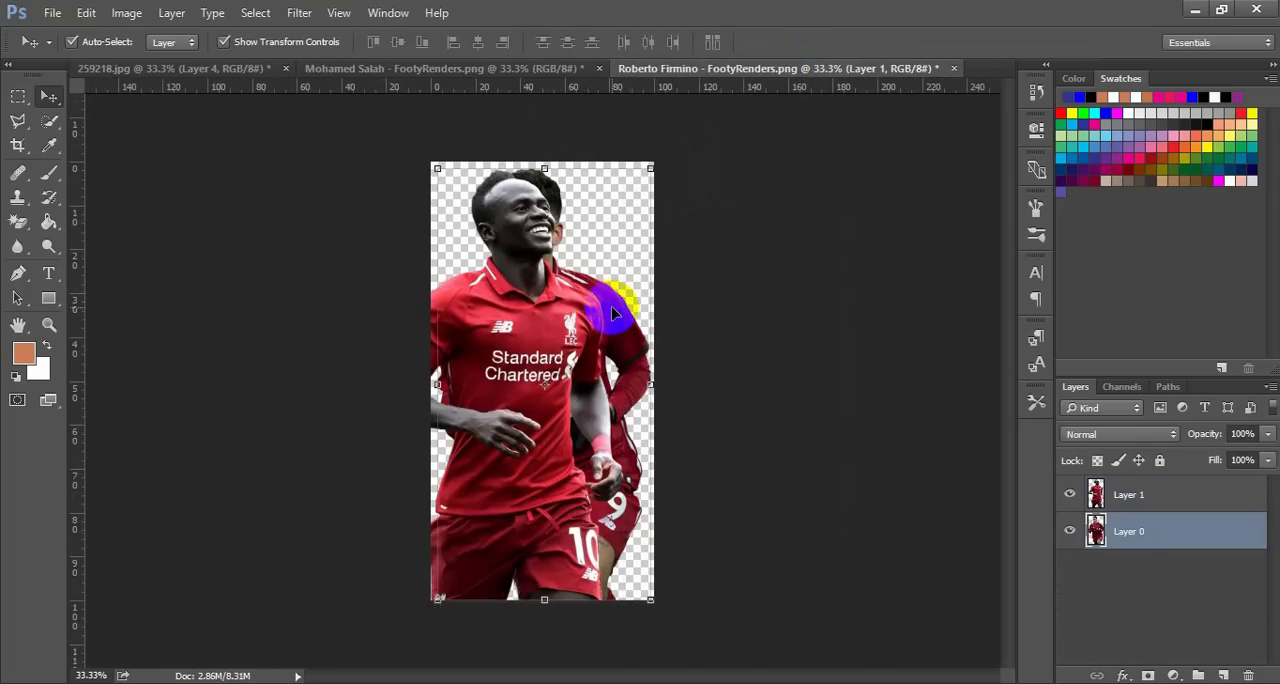
pyautogui.moveTo(612, 313); pyautogui.dragTo(677, 491)
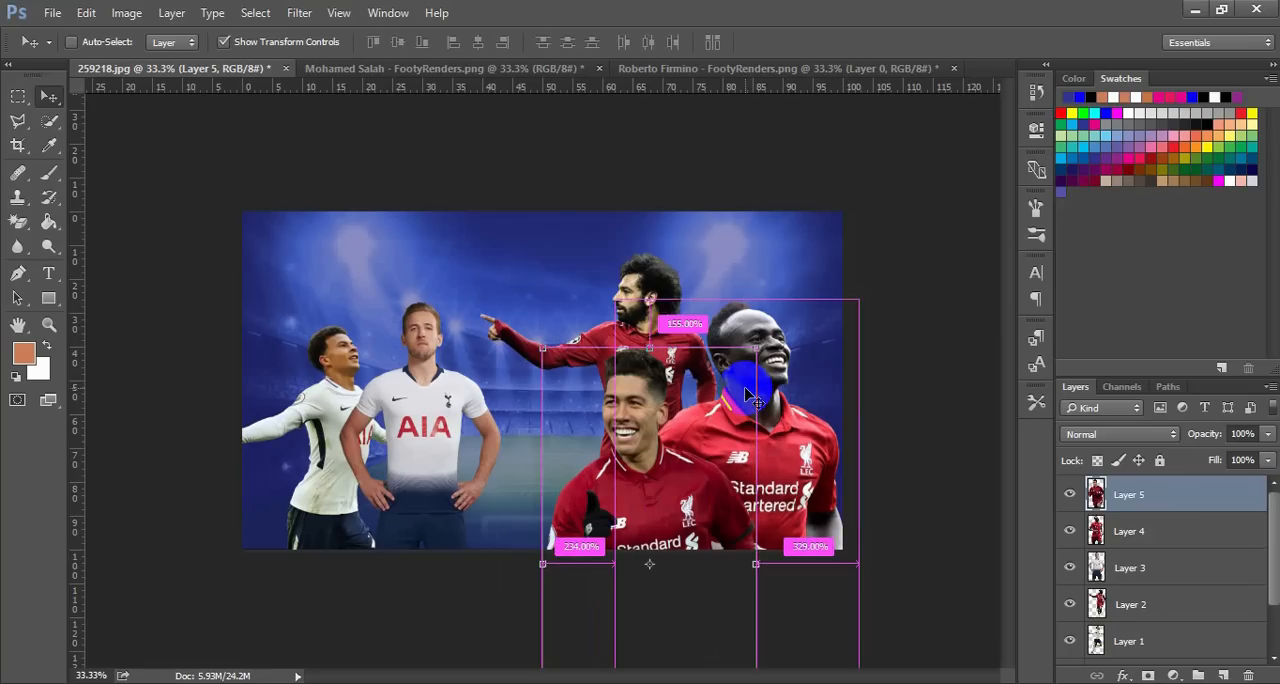
pyautogui.hotkey('ctrl', '+')
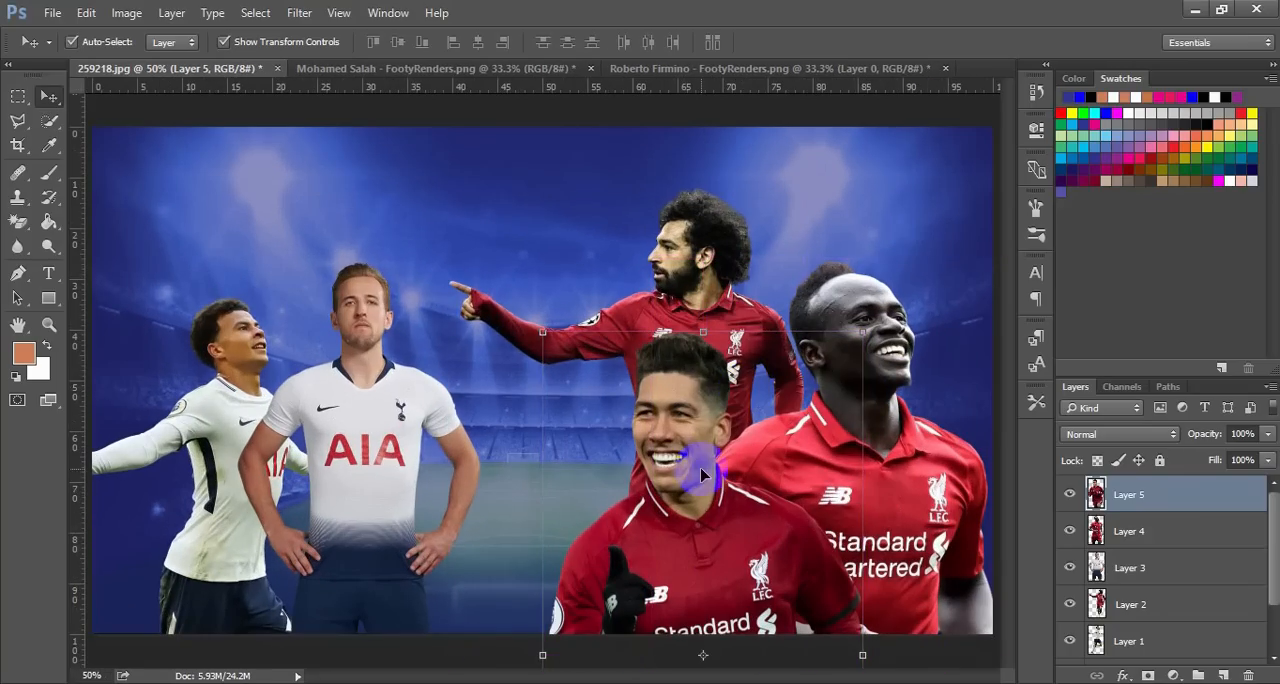
pyautogui.moveTo(702, 476); pyautogui.dragTo(752, 601)
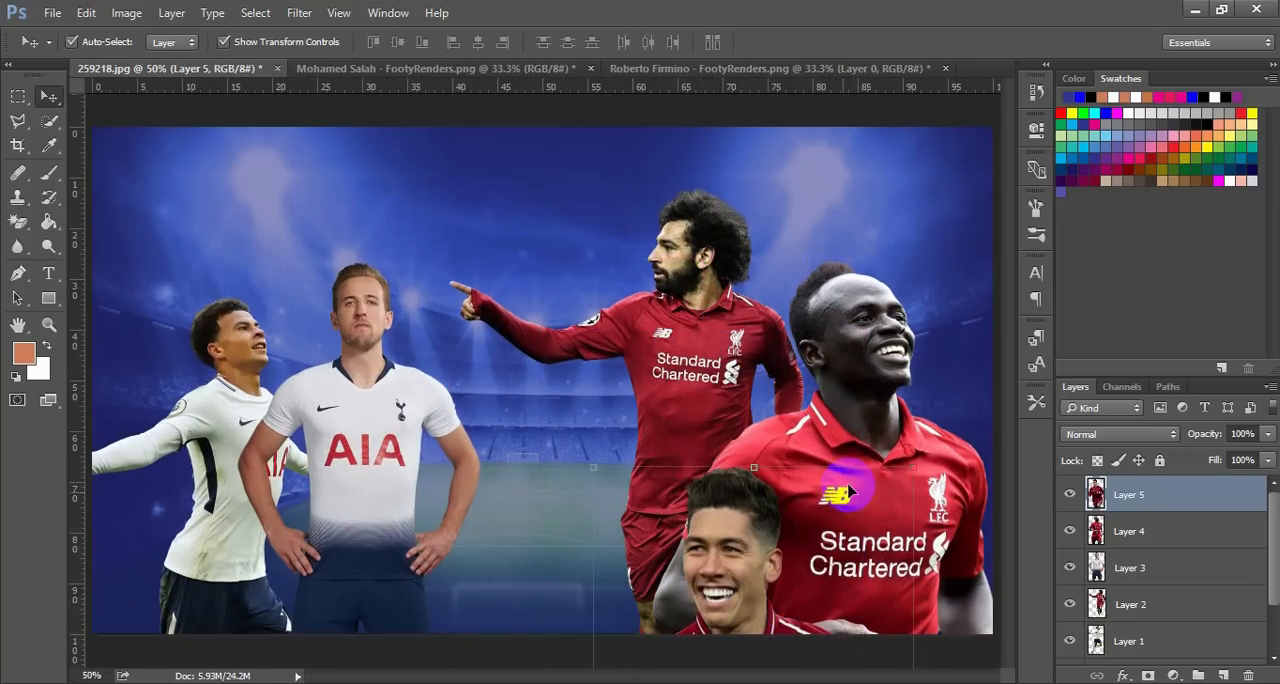
# Lower Sadio Mané to the poster's bottom-right corner and scale him to 107.69% width and 99.87% height, applying the transform
pyautogui.moveTo(845, 493); pyautogui.dragTo(893, 628)
pyautogui.hotkey('ctrl', 't')
pyautogui.moveTo(654, 389)
pyautogui.mouseDown()
pyautogui.moveTo(645, 366)
pyautogui.moveTo(674, 391)
pyautogui.mouseUp()
pyautogui.moveTo(874, 476); pyautogui.dragTo(905, 552)
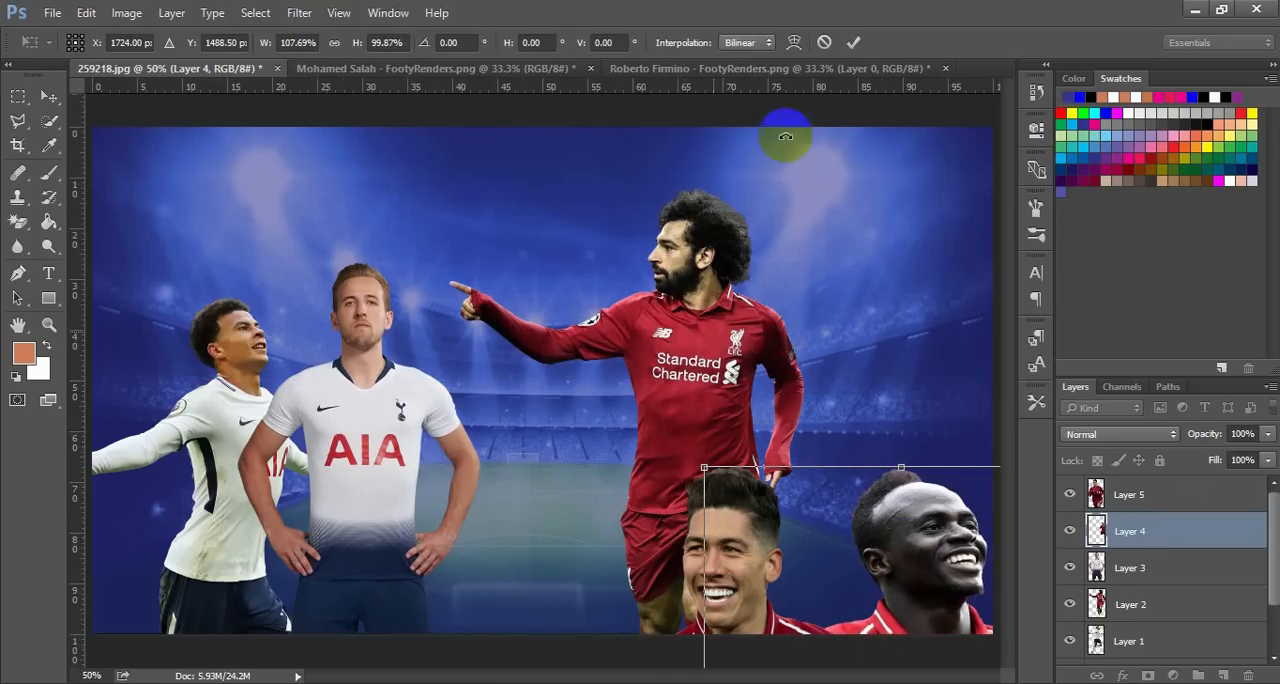
pyautogui.click(853, 42)
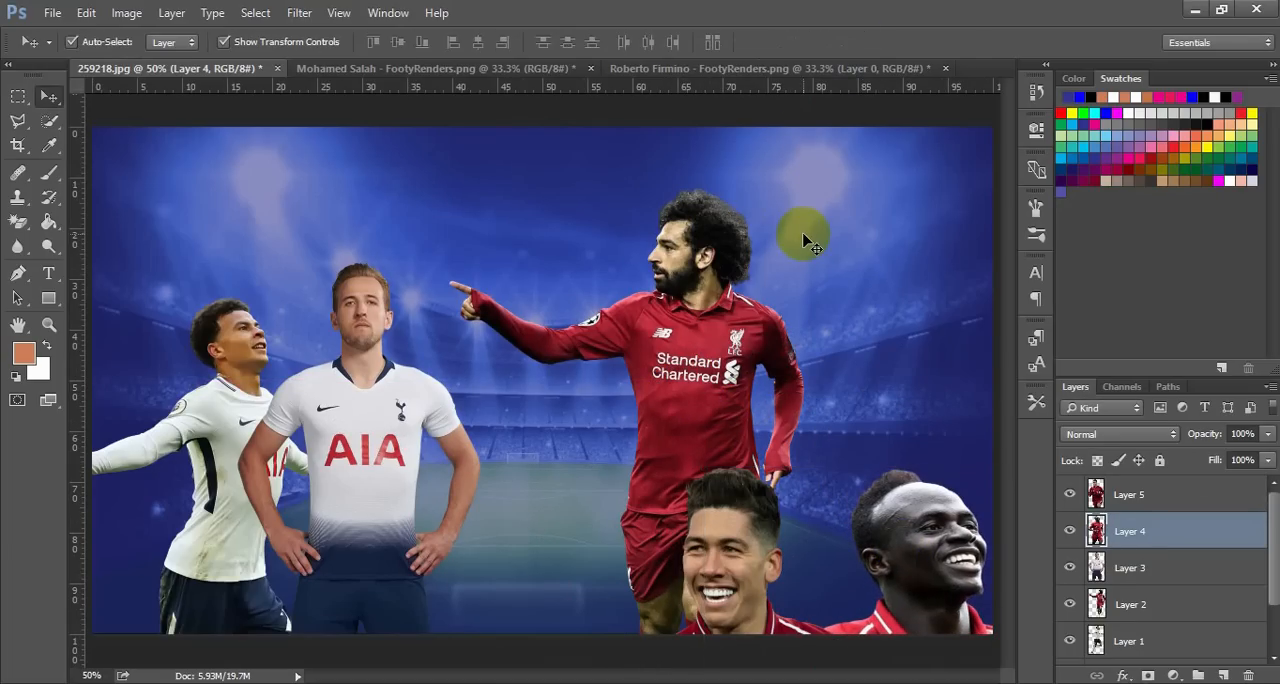
# Duplicate Mohamed Salah so one figure stands near centre and one at the right edge, and shift Dele Alli to the left edge
pyautogui.moveTo(735, 352); pyautogui.dragTo(951, 363)
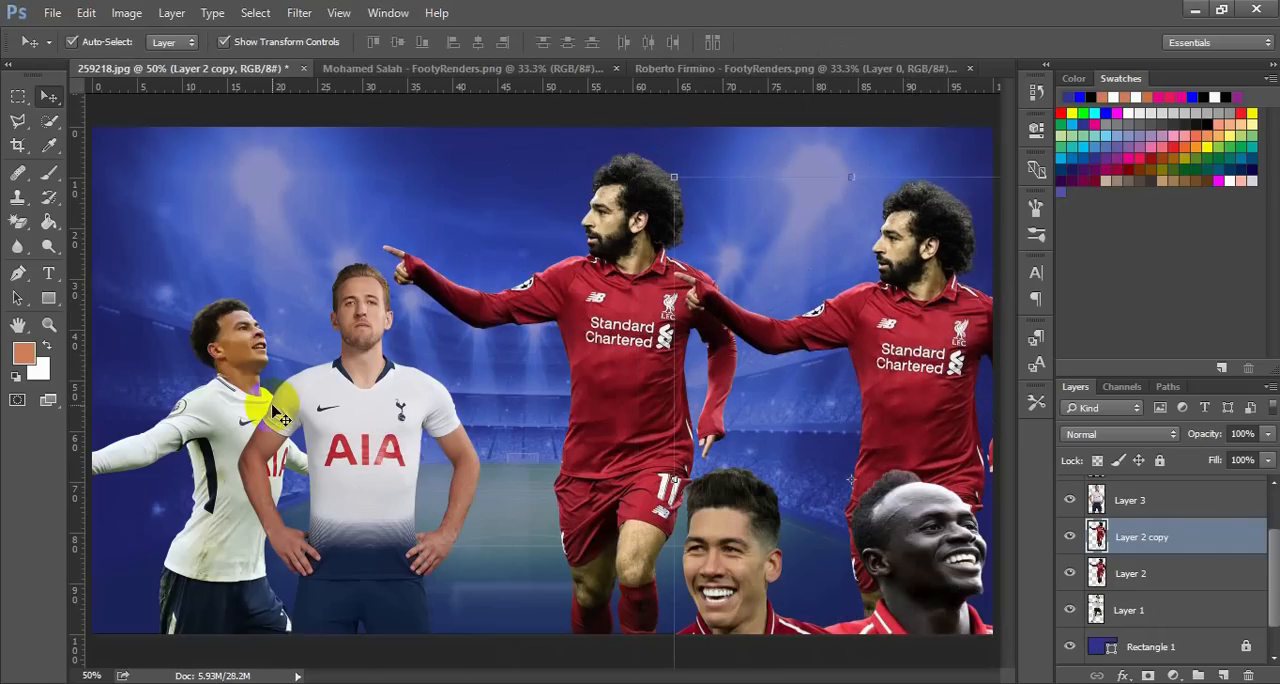
pyautogui.moveTo(249, 400); pyautogui.dragTo(160, 392)
# Duplicate Harry Kane so one stands beside Dele Alli and one left of centre, and nudge the central Salah up and right
pyautogui.moveTo(271, 444); pyautogui.dragTo(460, 324)
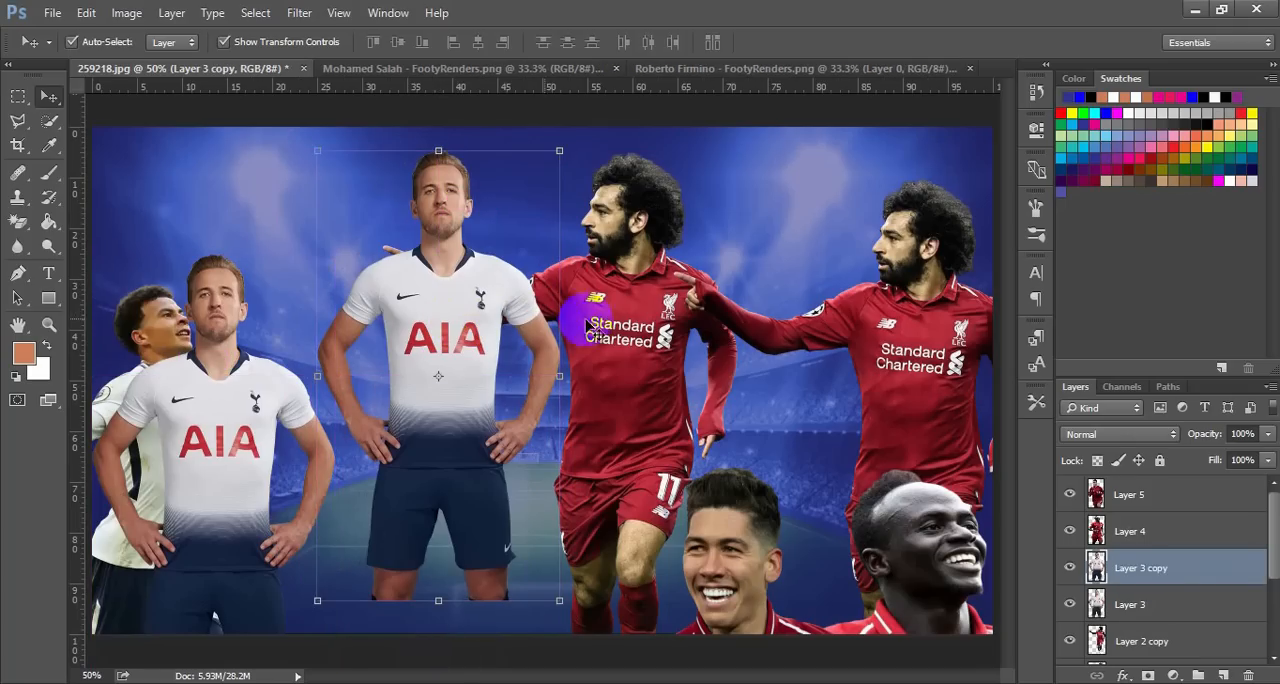
pyautogui.moveTo(605, 325); pyautogui.dragTo(630, 315)
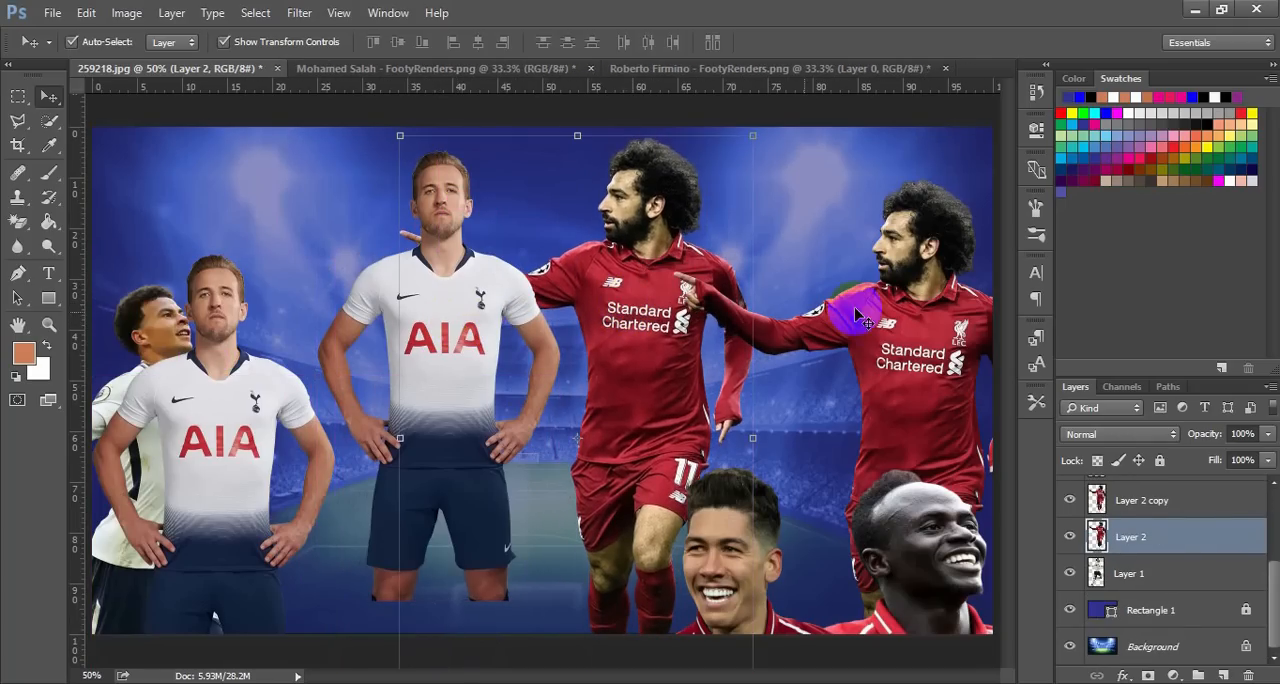
pyautogui.click(829, 201)
pyautogui.click(673, 221)
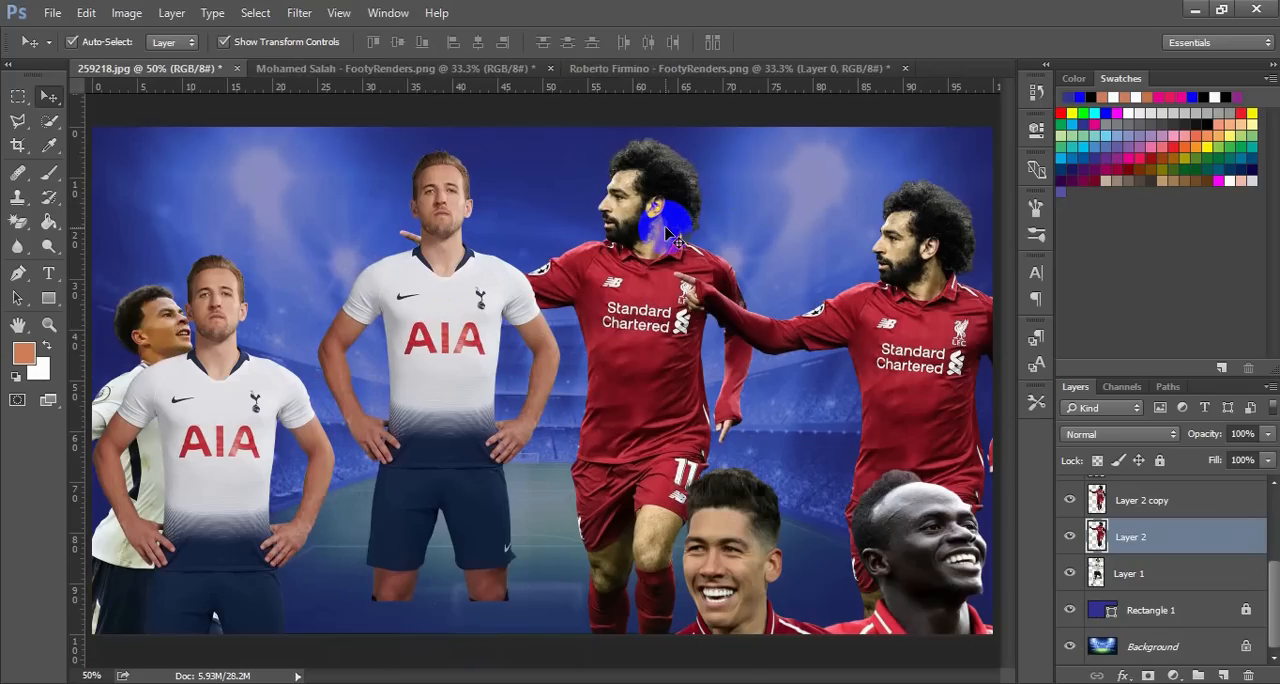
# Lower the opacity of the central Mohamed Salah figure to 28% so he fades into the stadium background
pyautogui.click(923, 323)
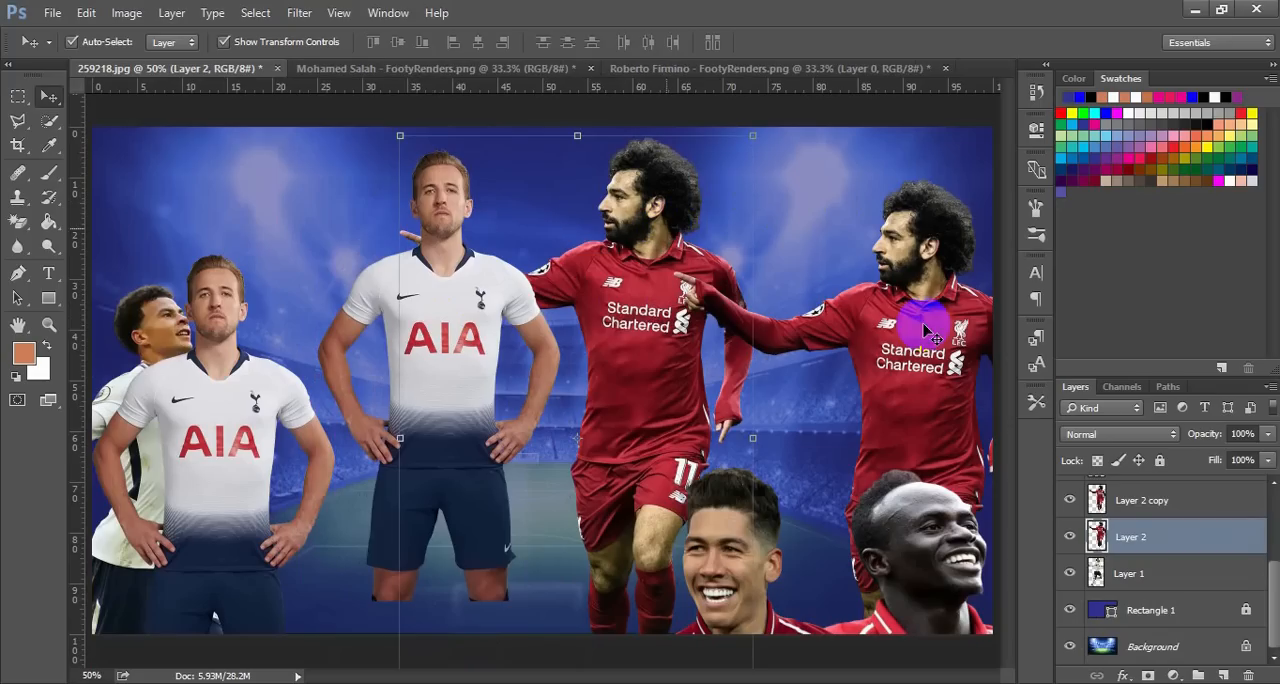
pyautogui.click(1269, 434)
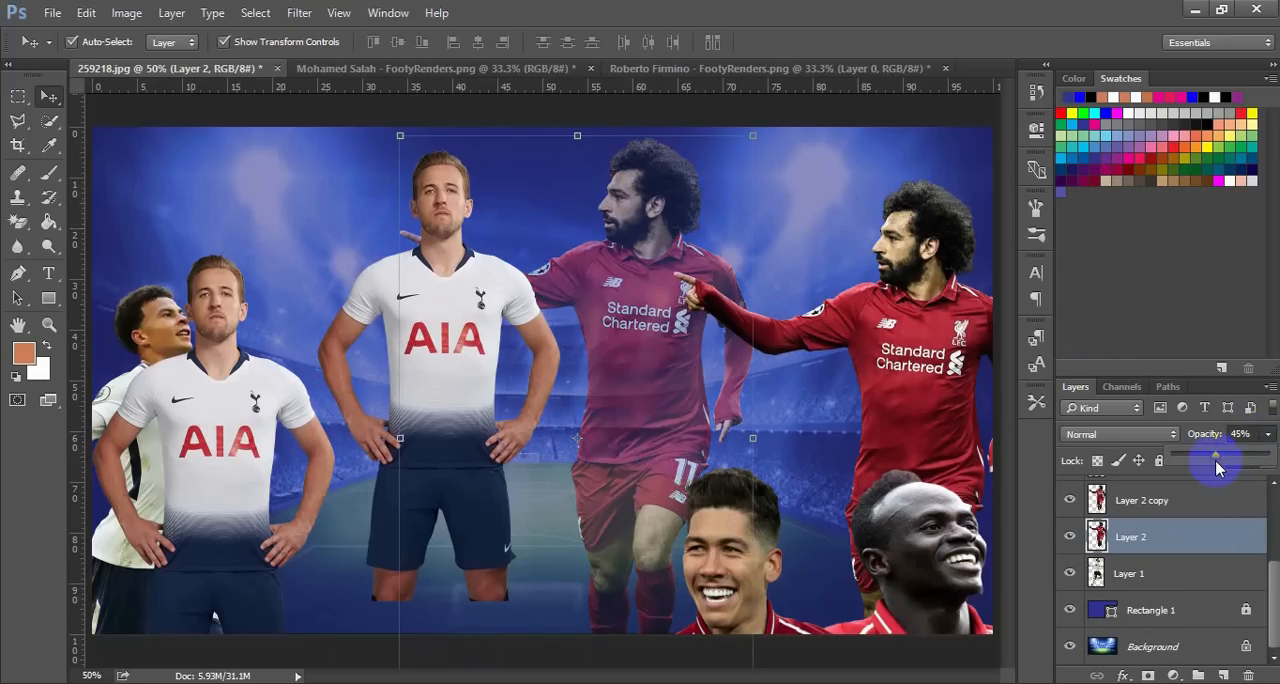
pyautogui.moveTo(1215, 460); pyautogui.dragTo(1201, 470)
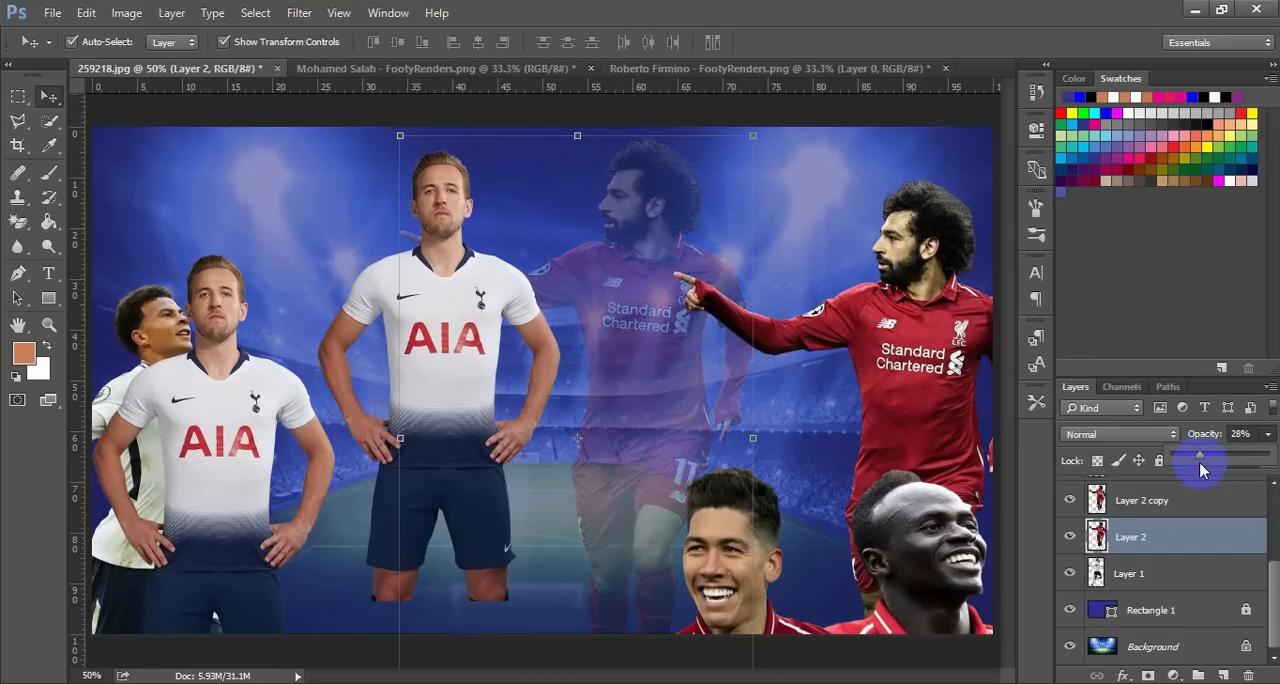
pyautogui.click(834, 186)
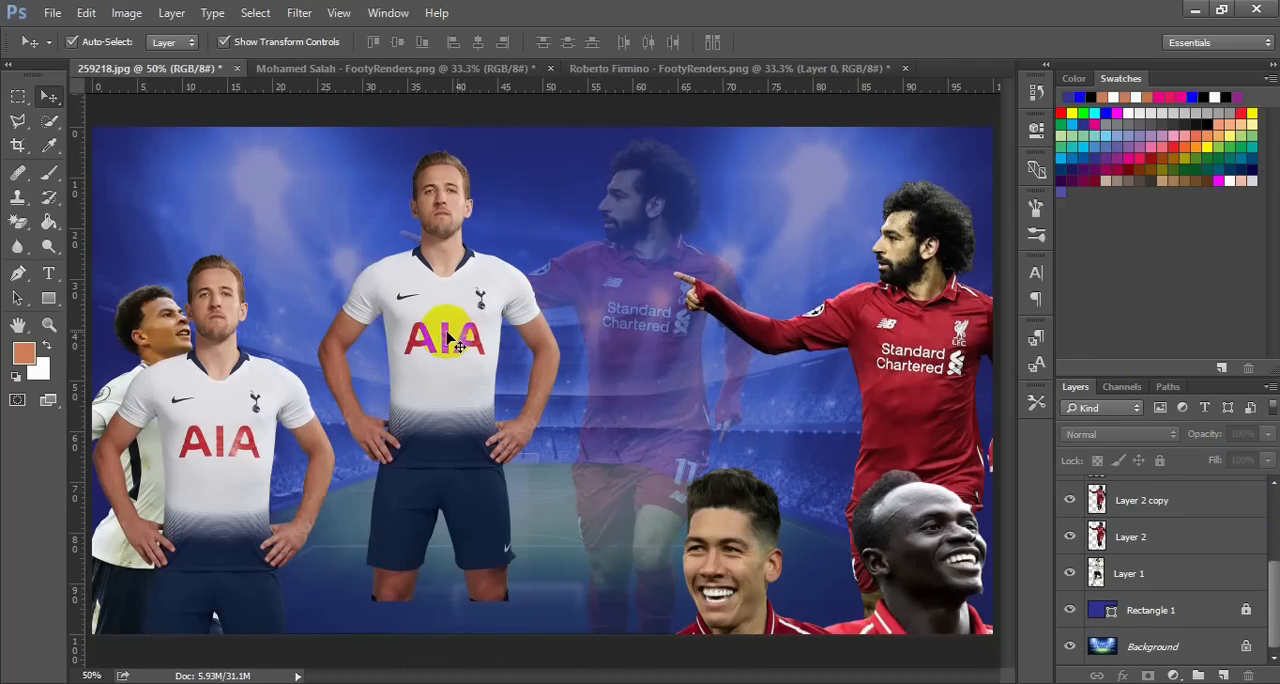
# Lower the opacity of the Harry Kane figure left of centre to 35%
pyautogui.click(470, 338)
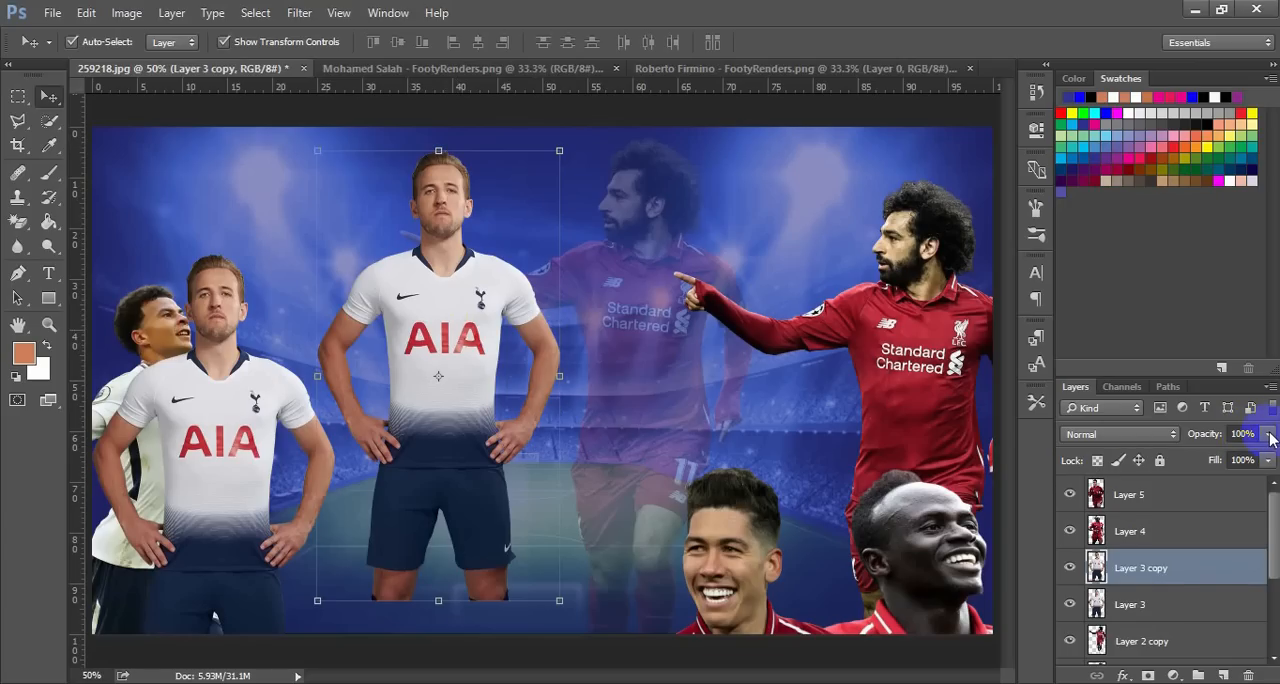
pyautogui.click(1268, 435)
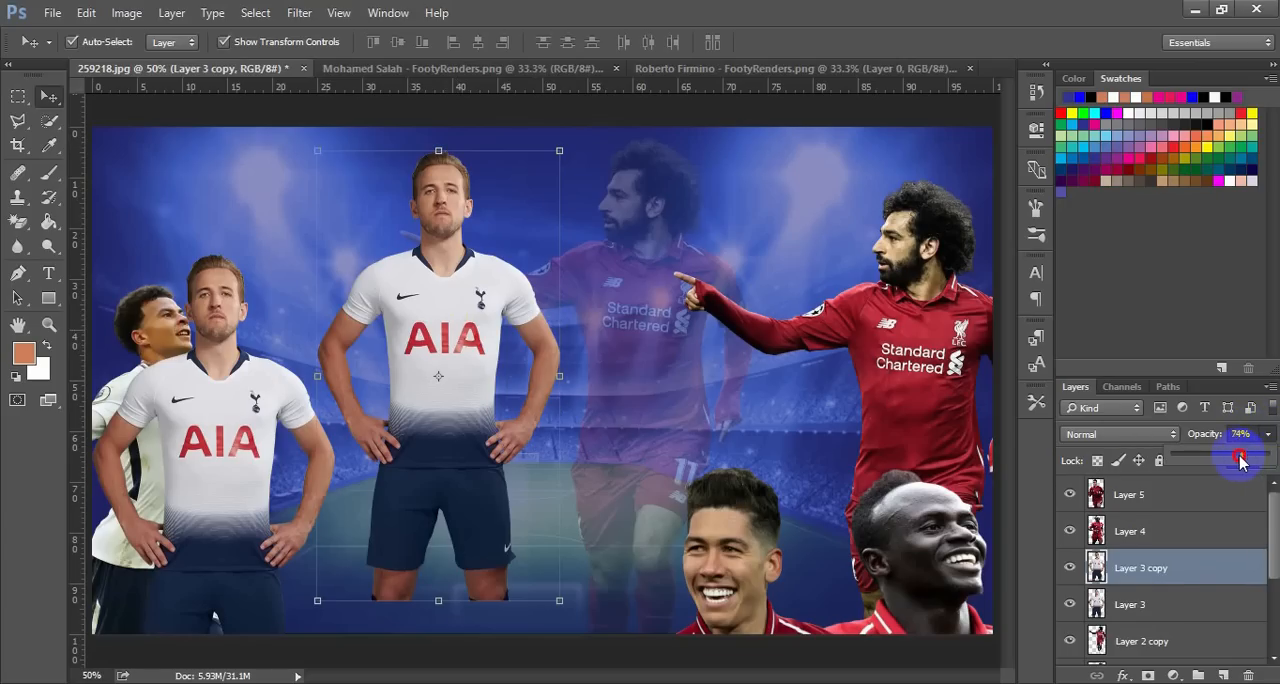
pyautogui.moveTo(1240, 459); pyautogui.dragTo(1238, 460)
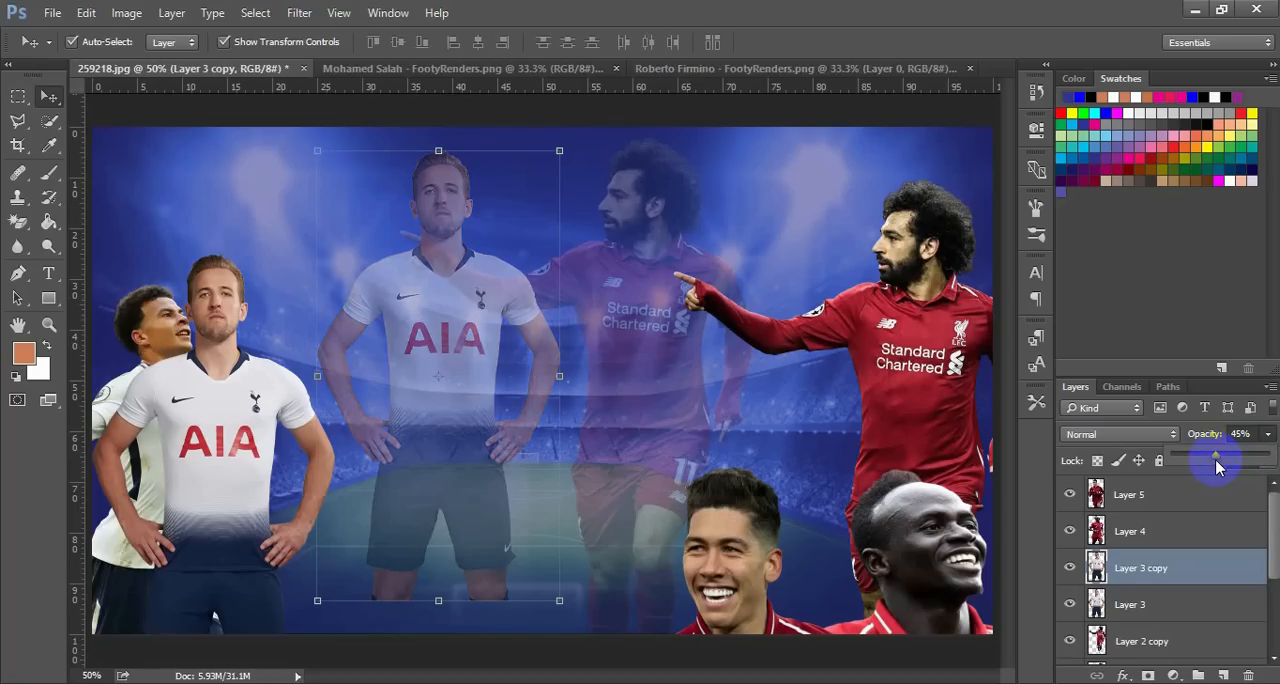
pyautogui.moveTo(1215, 459); pyautogui.dragTo(1207, 465)
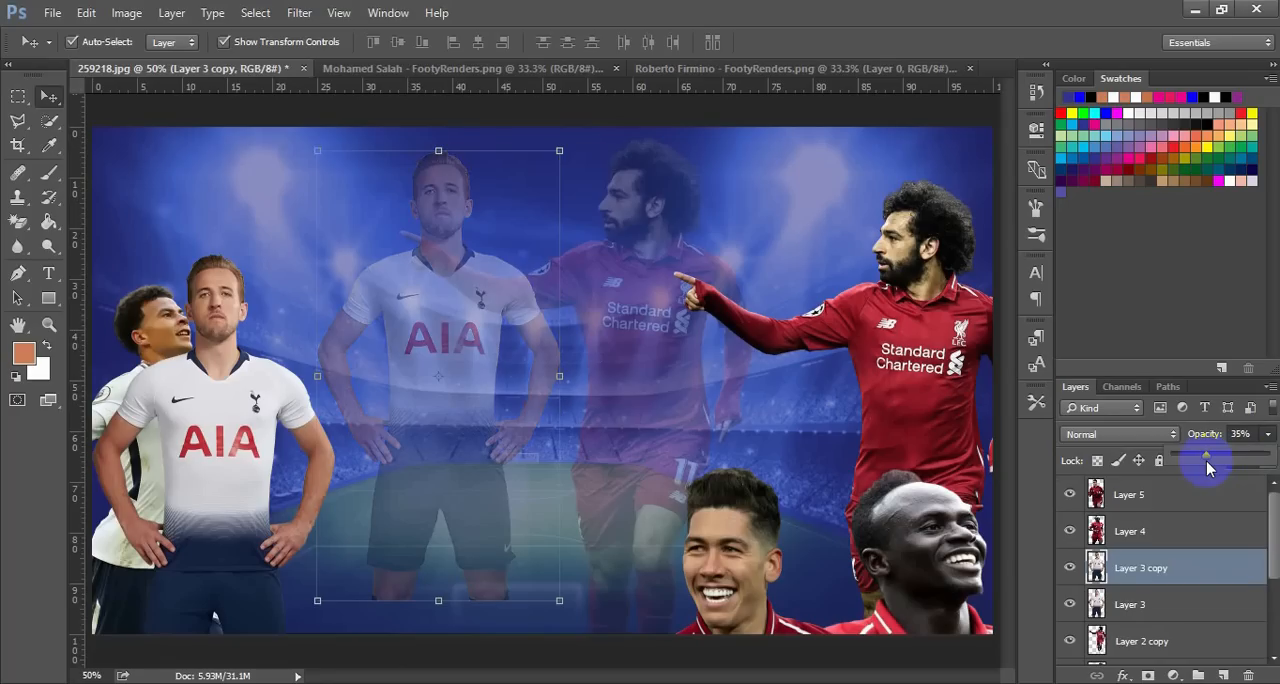
pyautogui.click(827, 216)
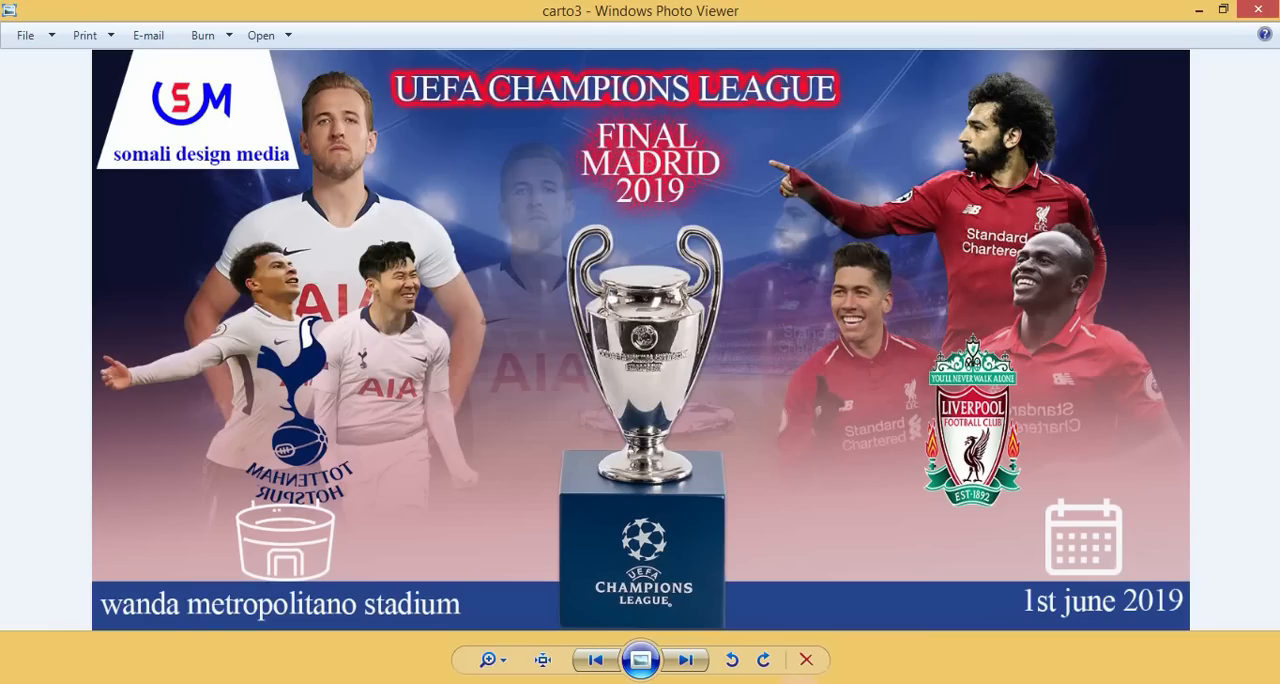
# Raise the solid Harry Kane near the top edge behind Dele Alli, and move Dele Alli up and right in front of him
pyautogui.click(798, 683)
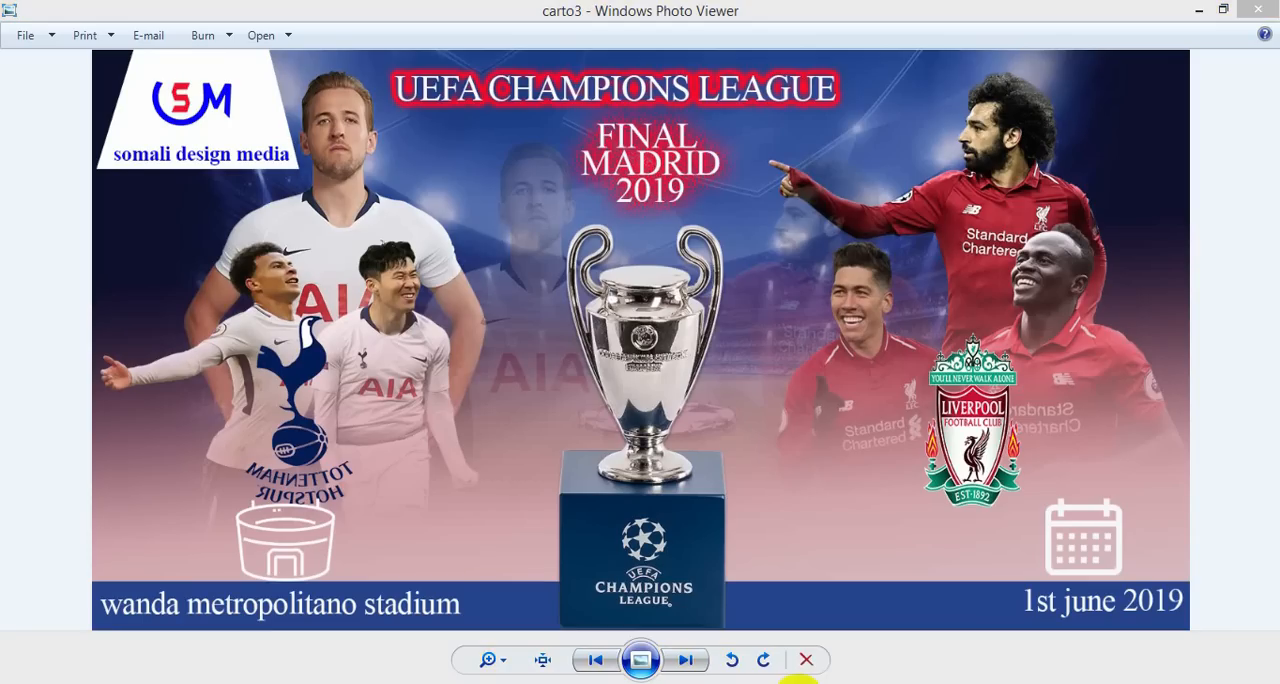
pyautogui.click(798, 683)
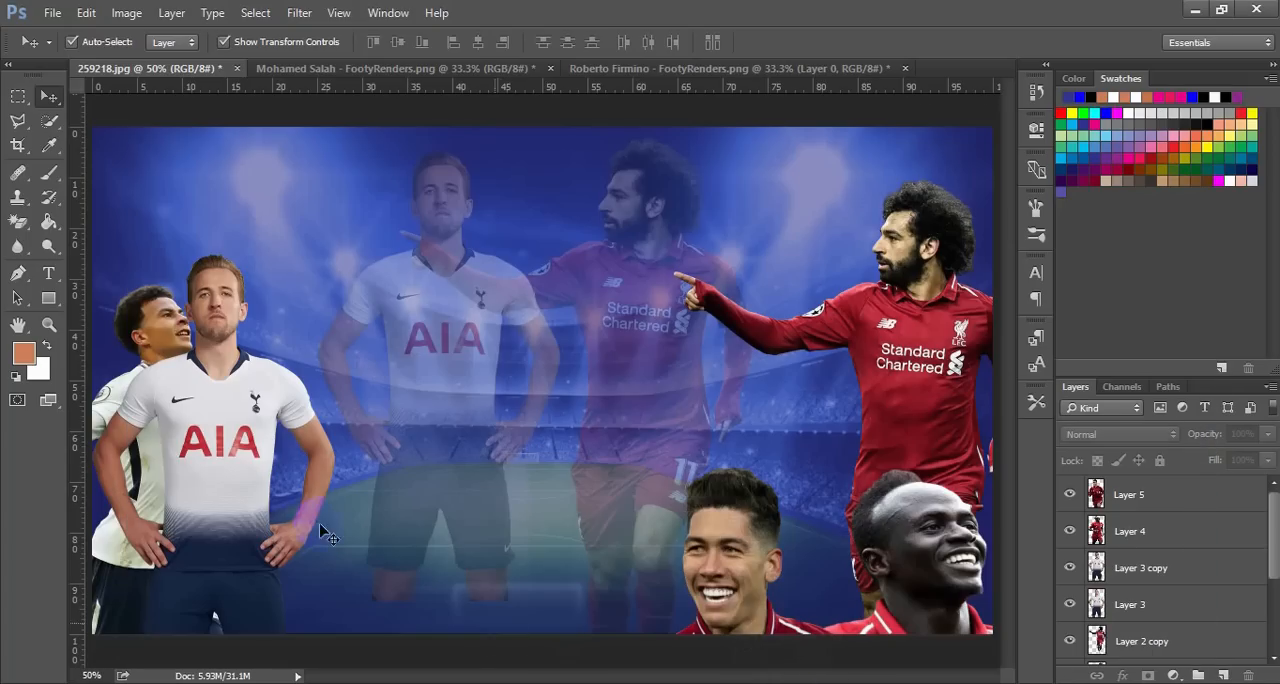
pyautogui.moveTo(231, 425); pyautogui.dragTo(266, 290)
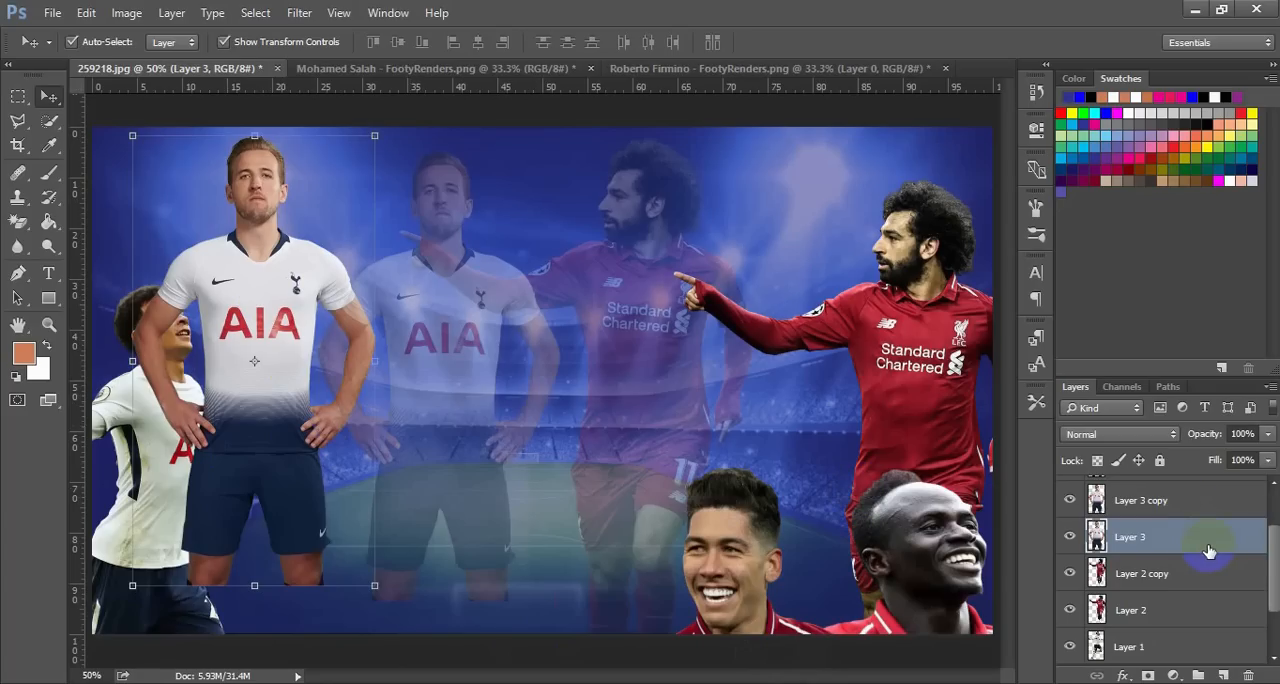
pyautogui.moveTo(1207, 557); pyautogui.dragTo(1209, 609)
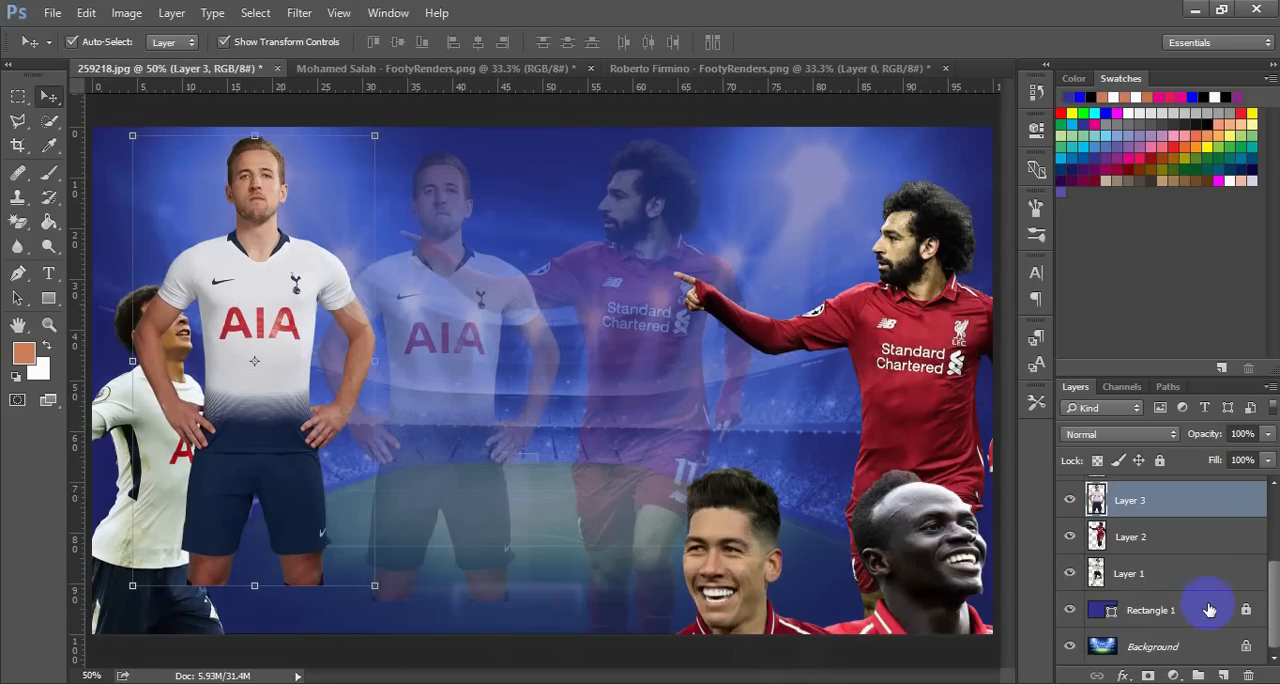
pyautogui.moveTo(1195, 568); pyautogui.dragTo(1198, 580)
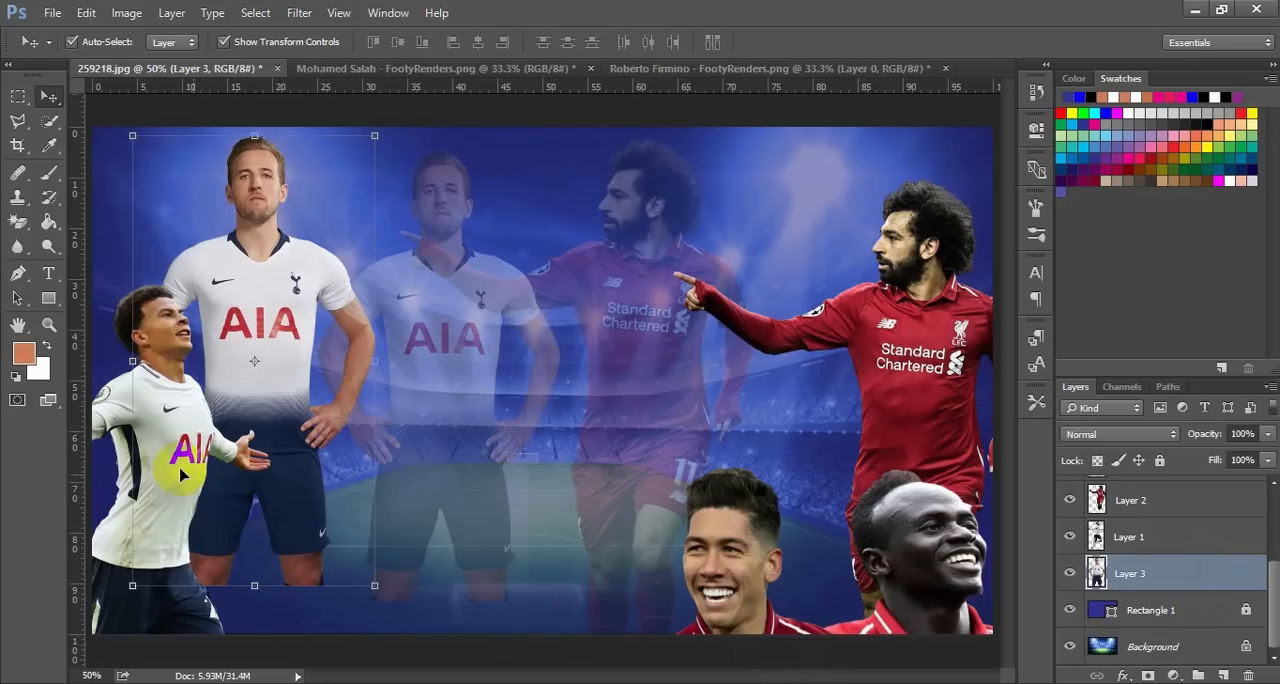
pyautogui.moveTo(180, 445); pyautogui.dragTo(286, 406)
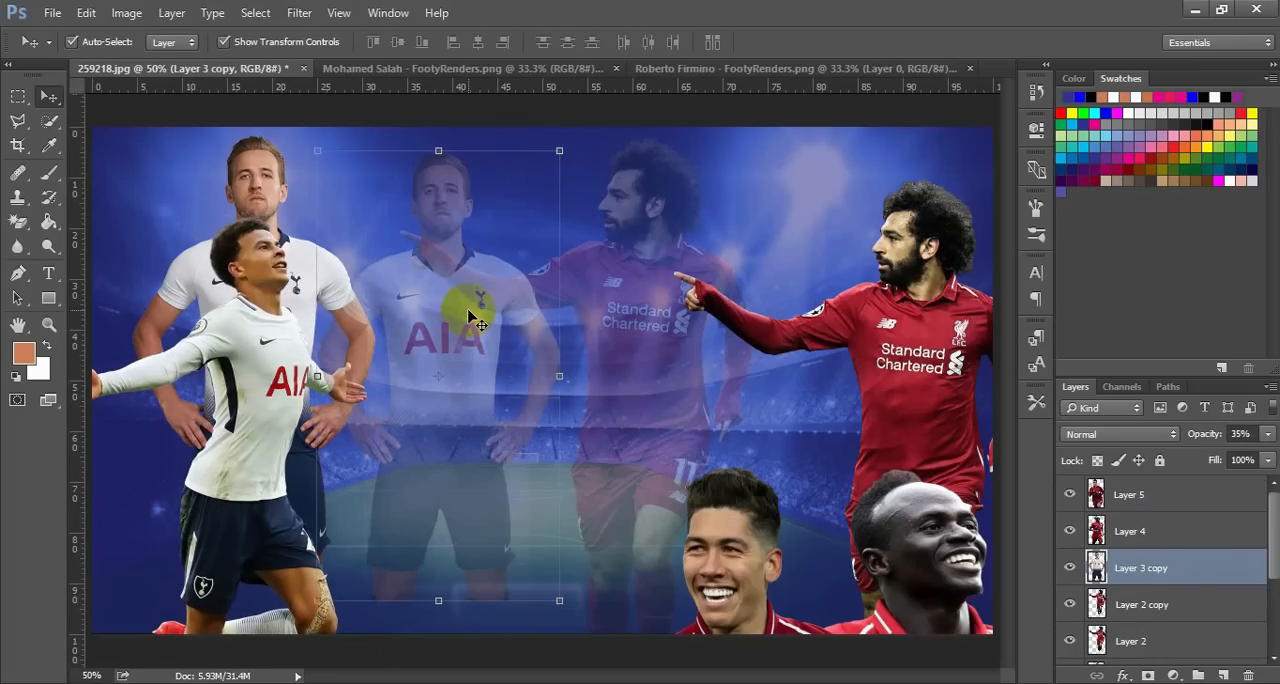
# Shift the faded Harry Kane right and up to the top edge, and move the faded Mohamed Salah slightly right
pyautogui.moveTo(458, 305); pyautogui.dragTo(501, 305)
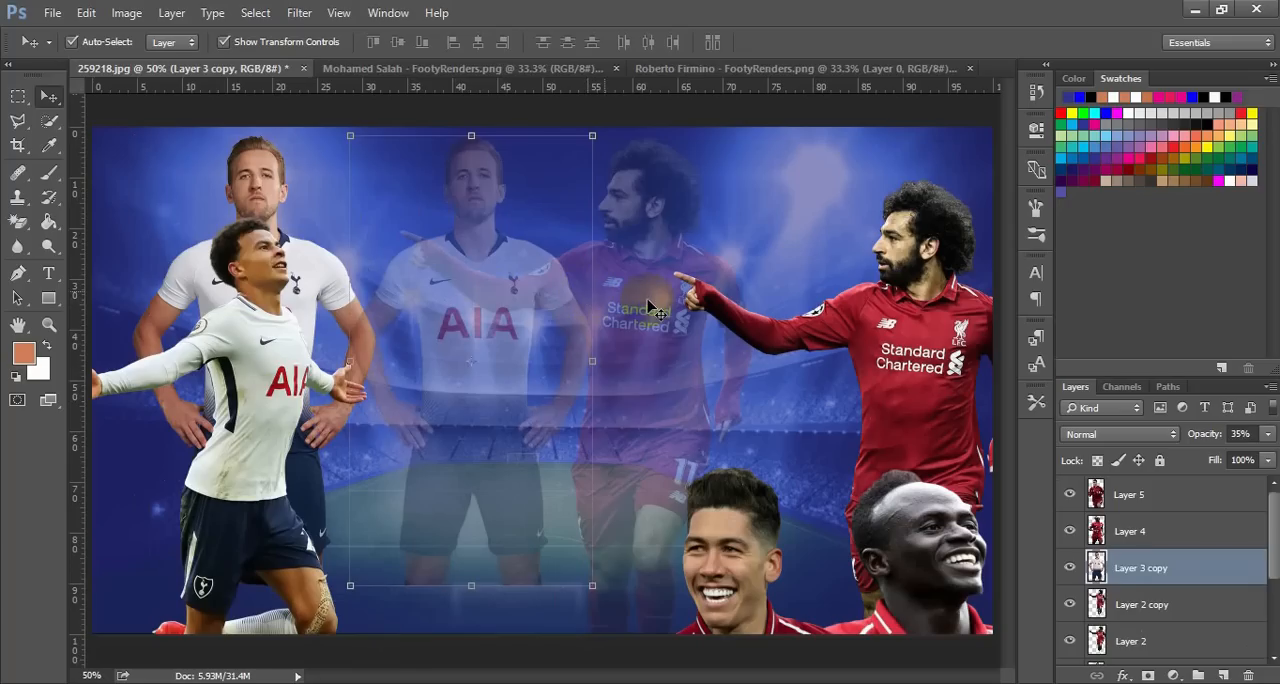
pyautogui.moveTo(655, 310); pyautogui.dragTo(700, 286)
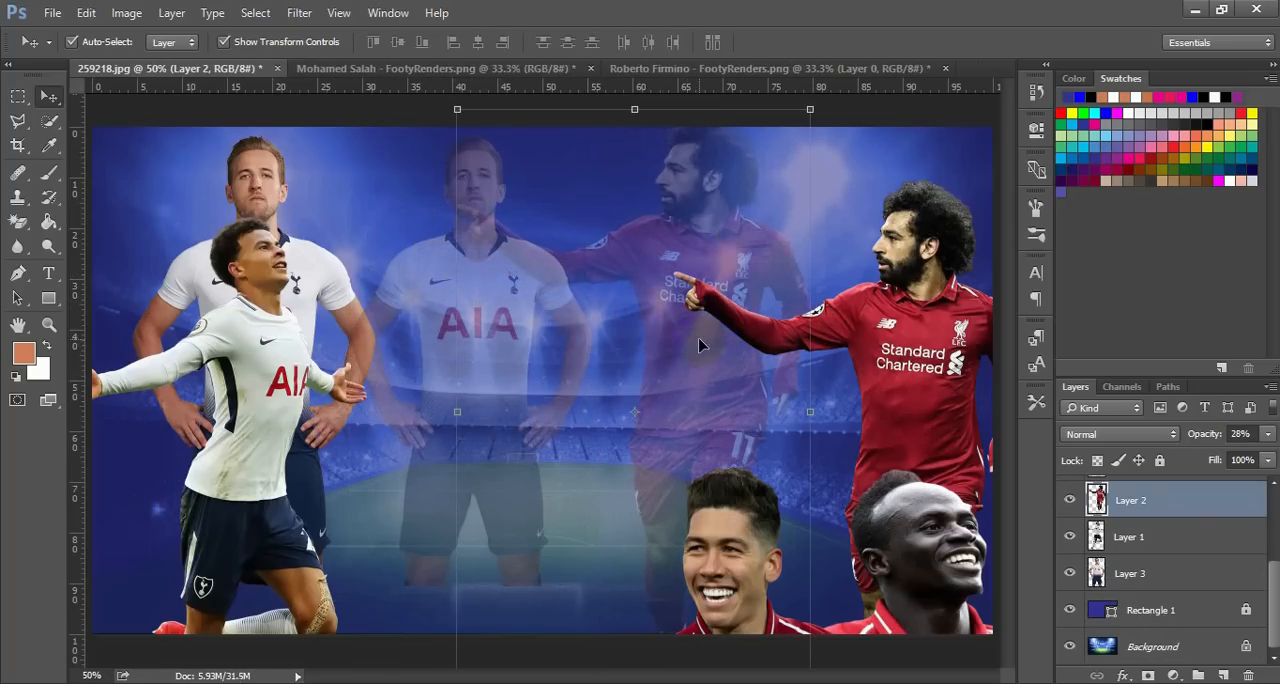
pyautogui.moveTo(700, 345); pyautogui.dragTo(687, 365)
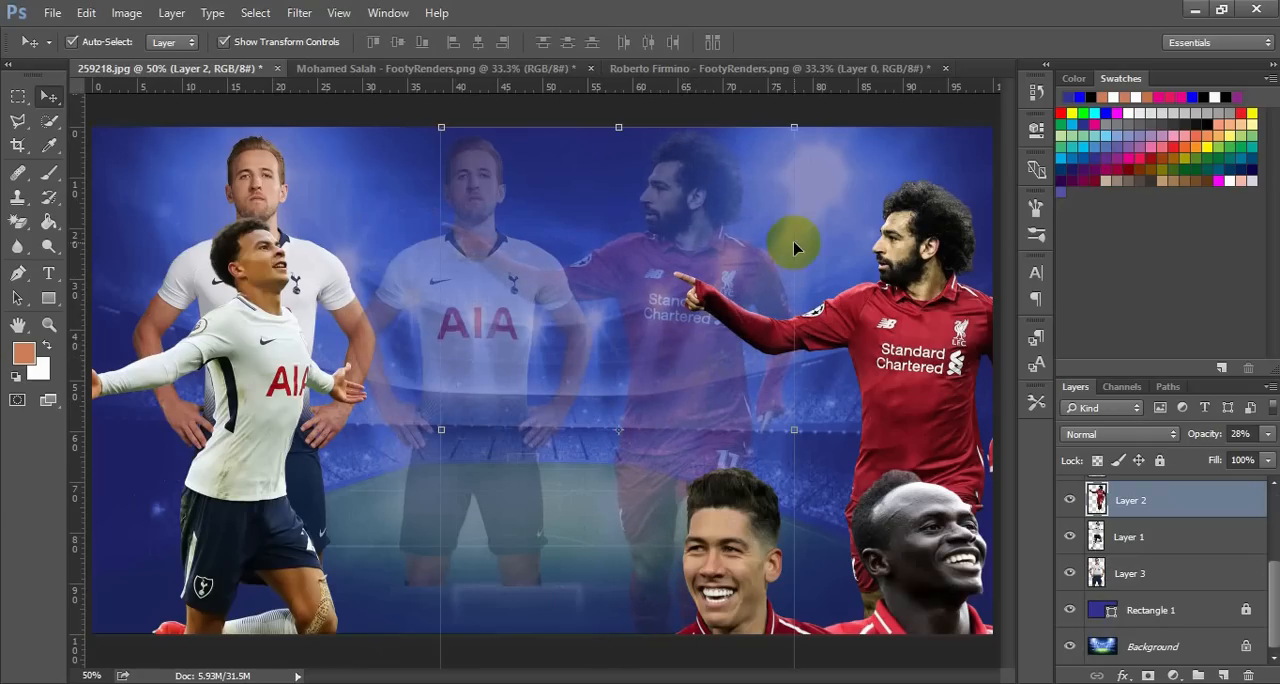
pyautogui.click(838, 206)
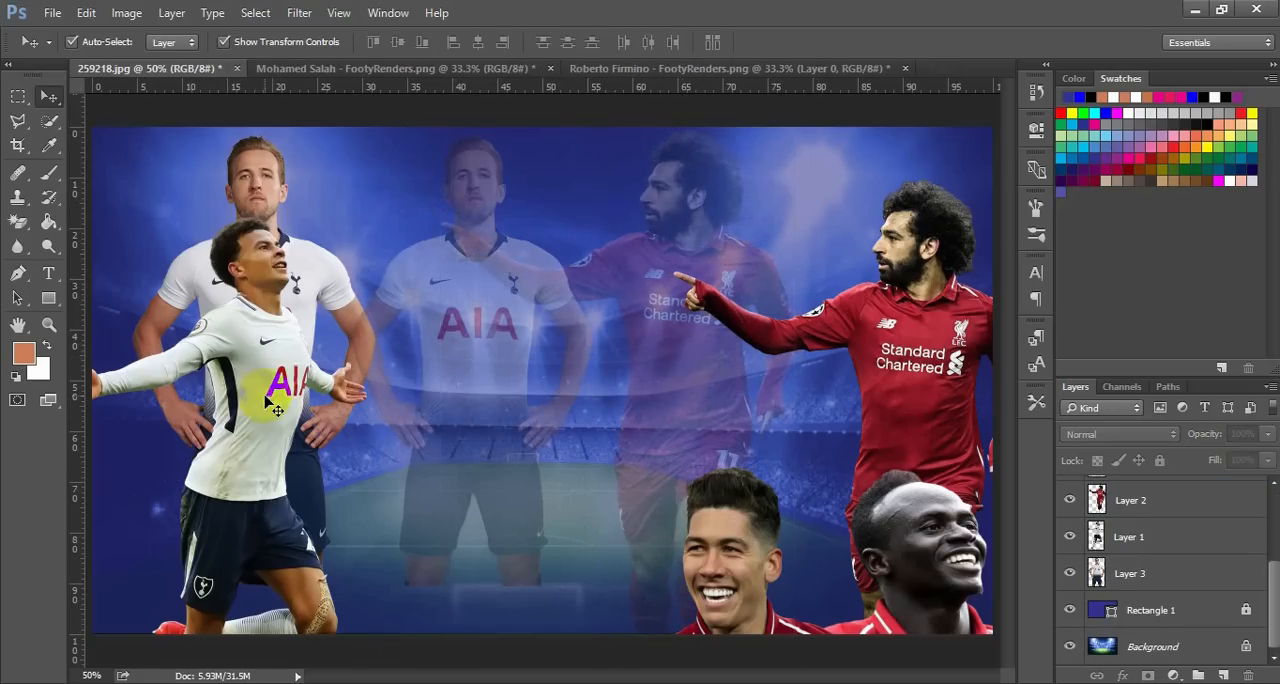
# Move the solid Harry Kane right, and shift Dele Alli right and slightly down so his outstretched hand is fully inside the poster
pyautogui.moveTo(313, 260); pyautogui.dragTo(378, 267)
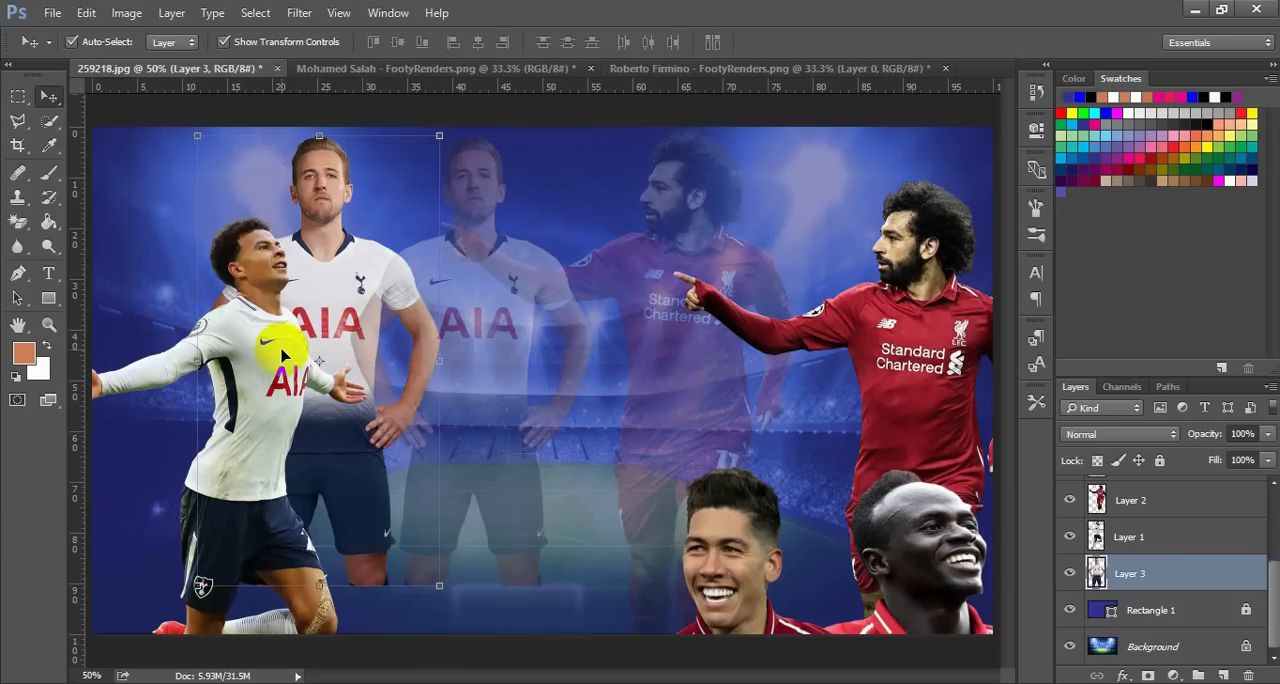
pyautogui.moveTo(272, 360); pyautogui.dragTo(310, 386)
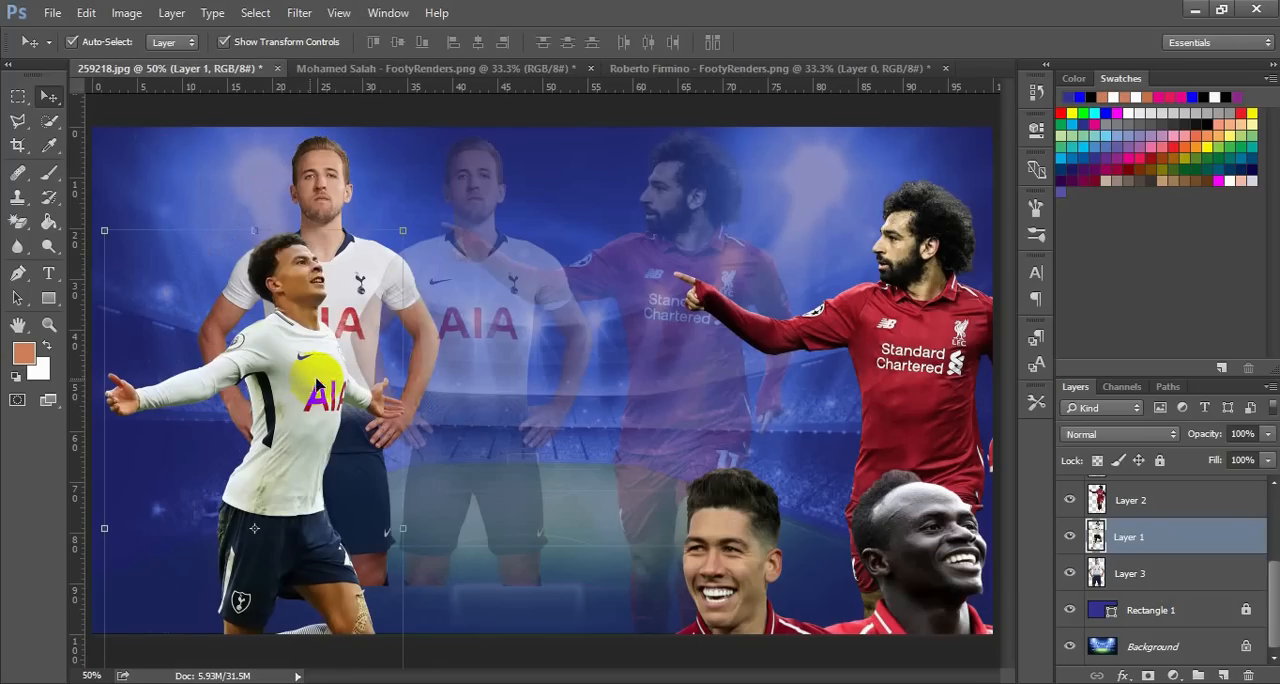
pyautogui.click(533, 393)
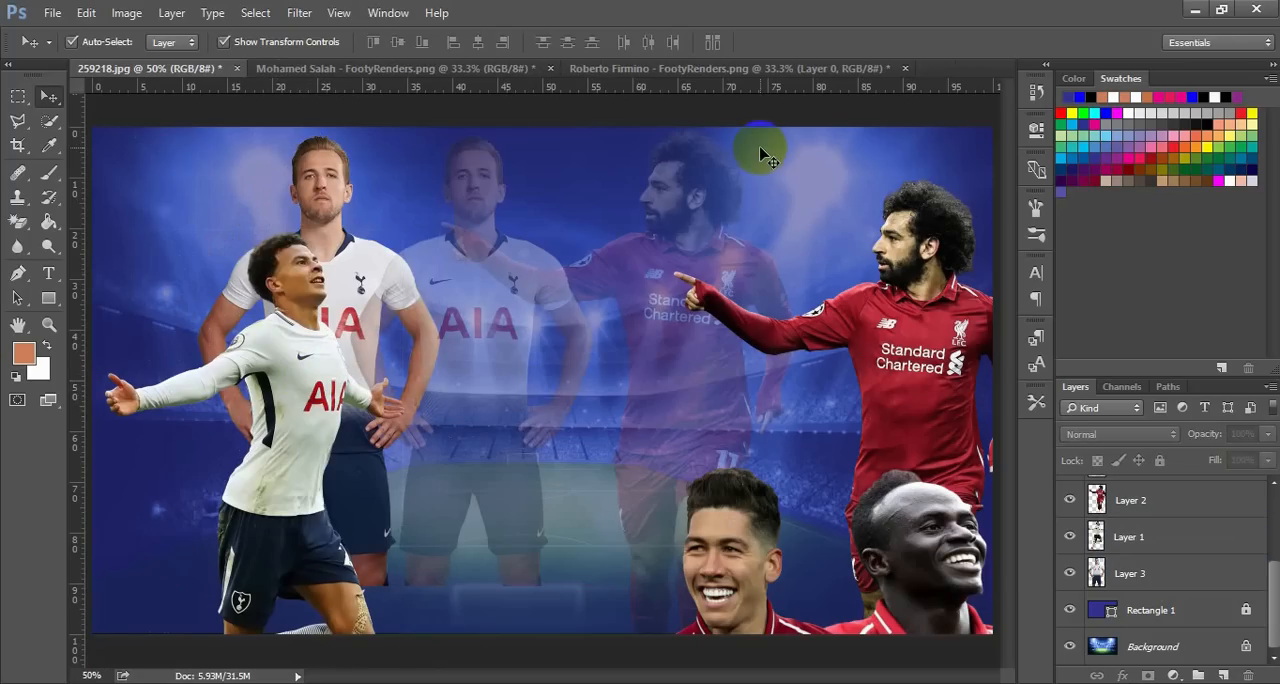
# Copy the third Tottenham player from the Mohamed Salah document, flip him horizontally and place him to the right of Dele Alli
pyautogui.click(478, 69)
pyautogui.moveTo(543, 286); pyautogui.dragTo(394, 366)
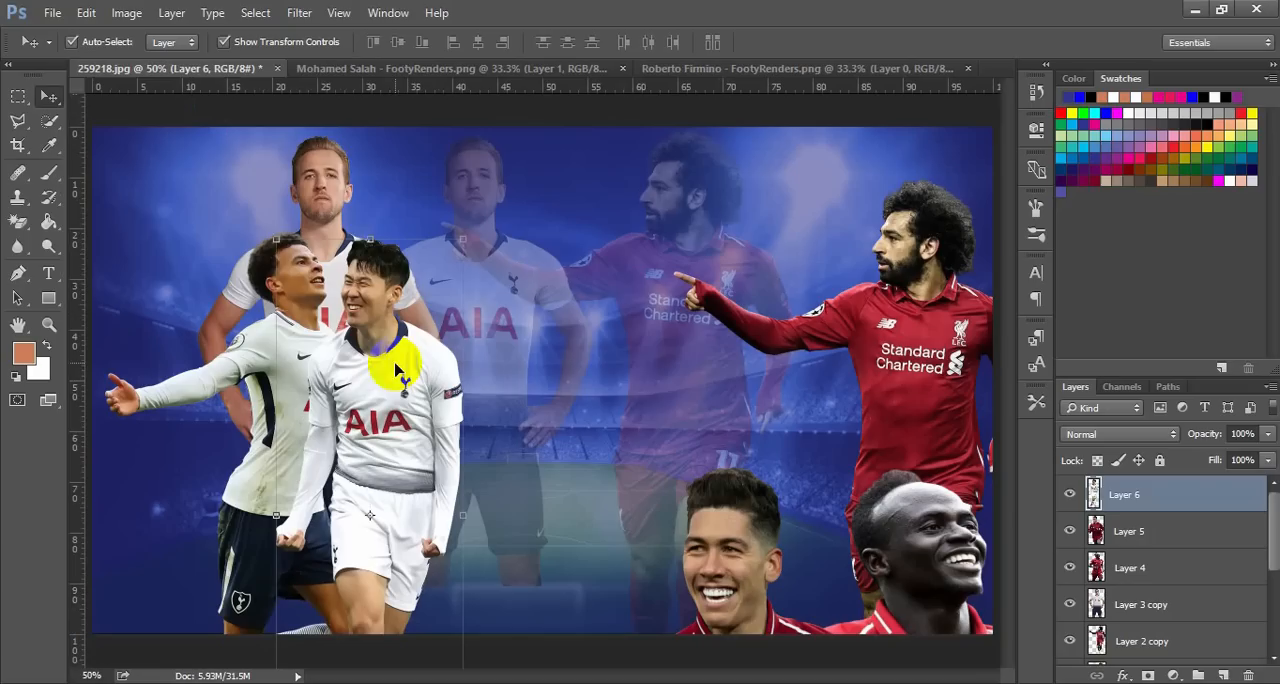
pyautogui.hotkey('ctrl', 't')
pyautogui.rightClick(389, 428)
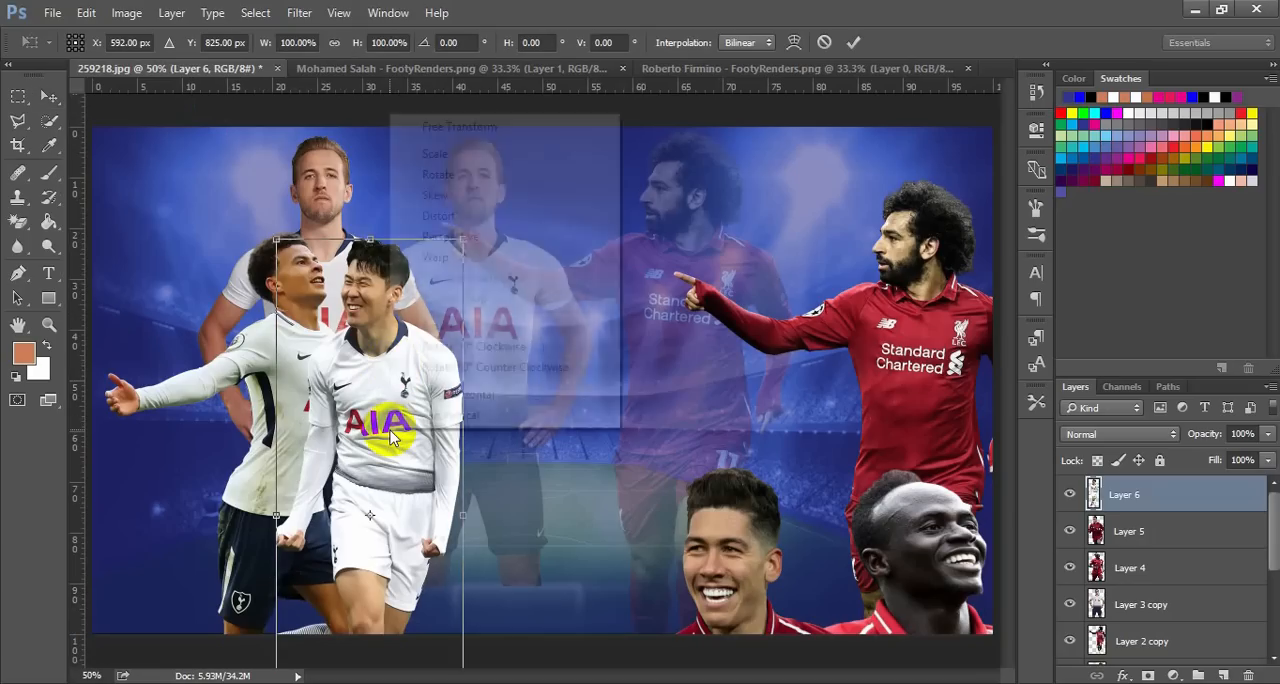
pyautogui.click(426, 396)
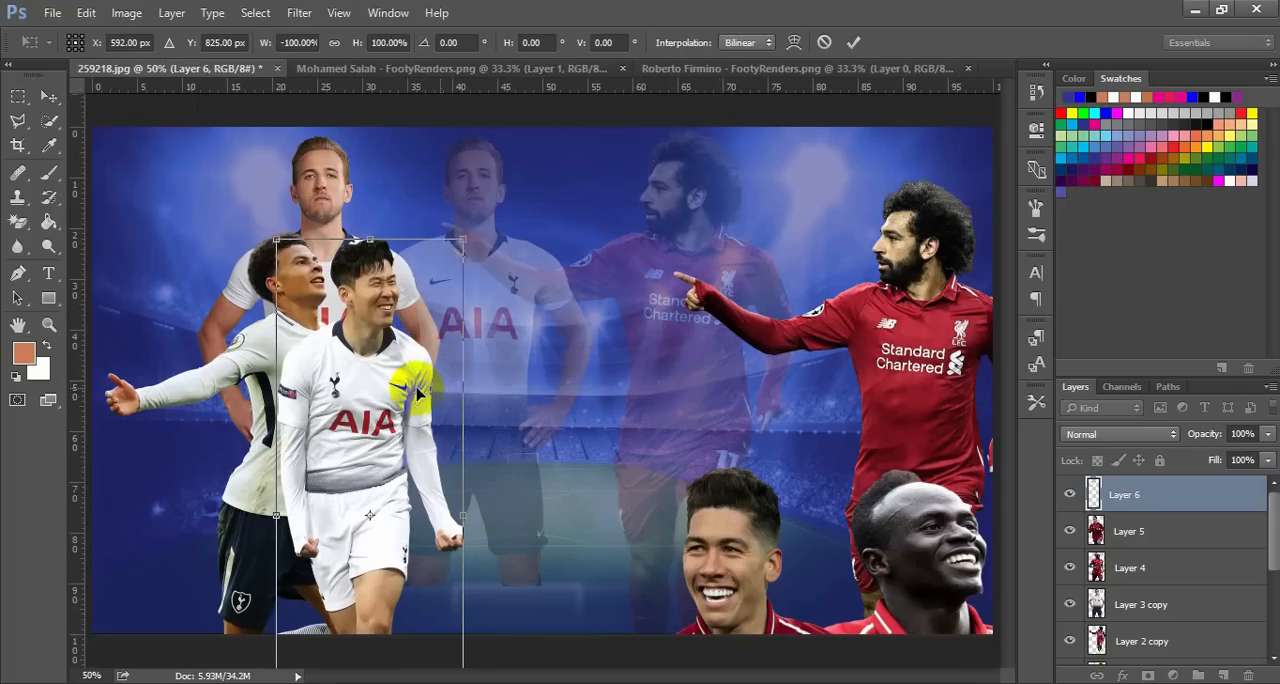
pyautogui.moveTo(374, 380); pyautogui.dragTo(440, 398)
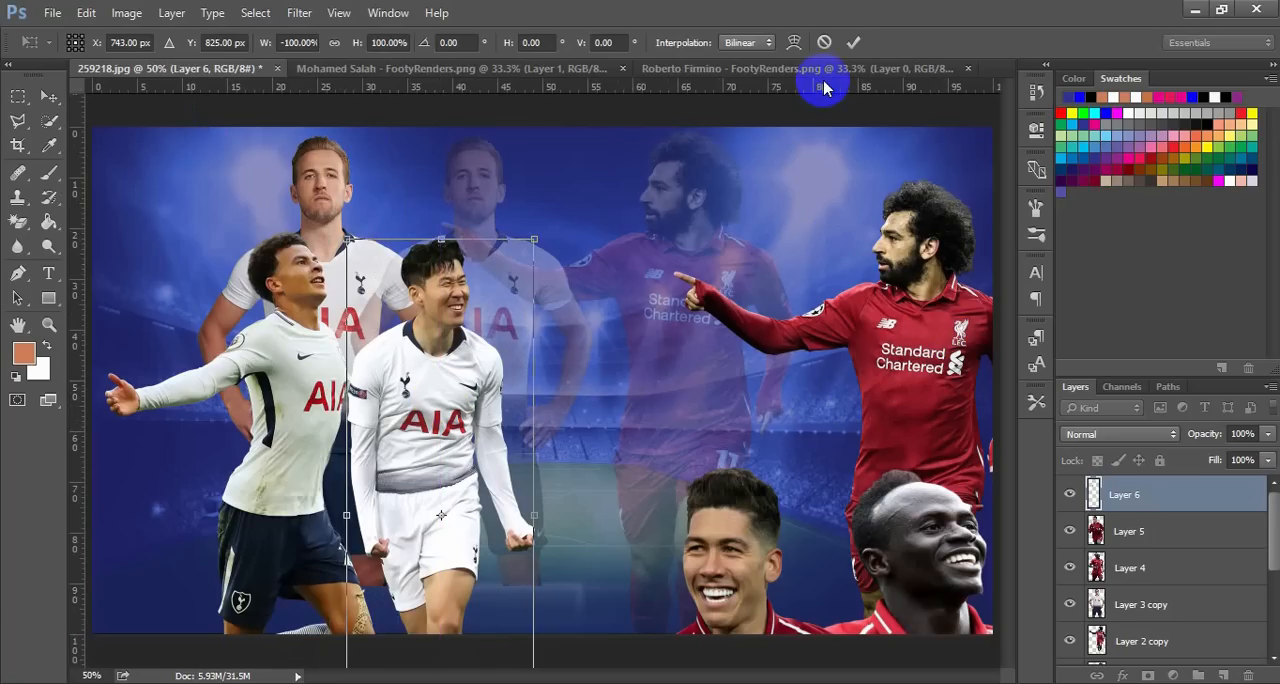
pyautogui.press('Return')
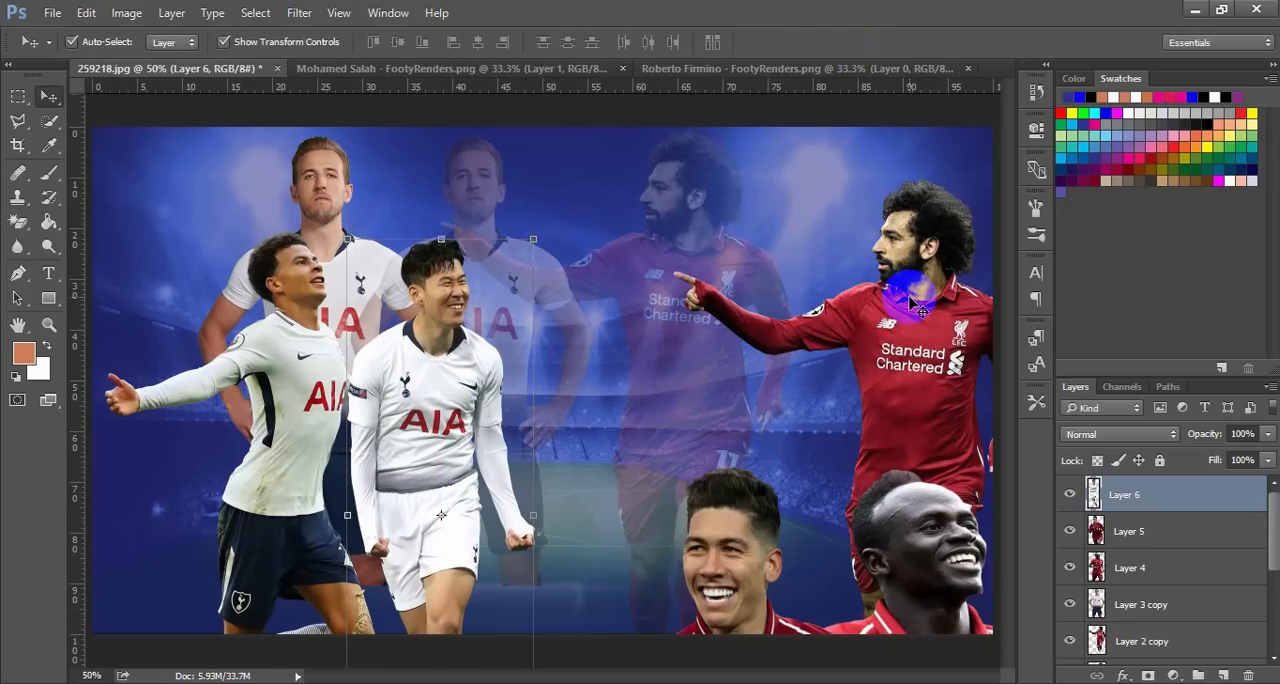
# Move the solid Mohamed Salah up and left to the top edge, and nudge the solid Harry Kane right between his two teammates
pyautogui.moveTo(912, 318); pyautogui.dragTo(824, 270)
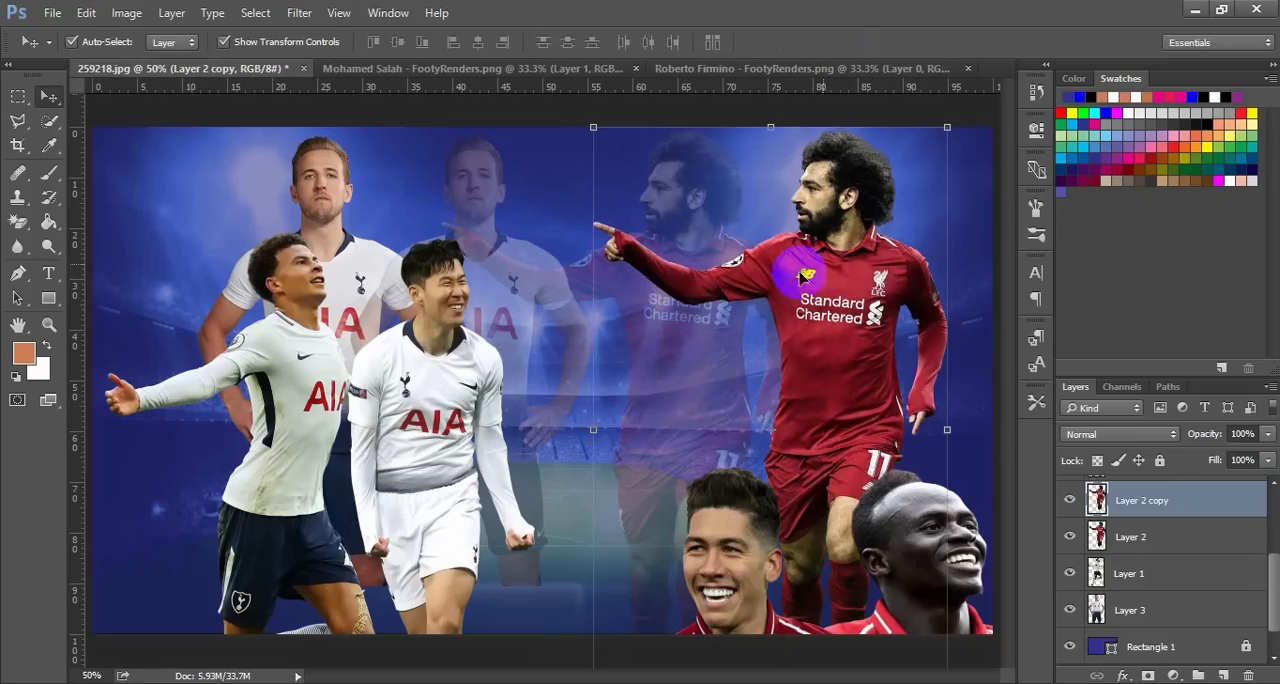
pyautogui.click(362, 290)
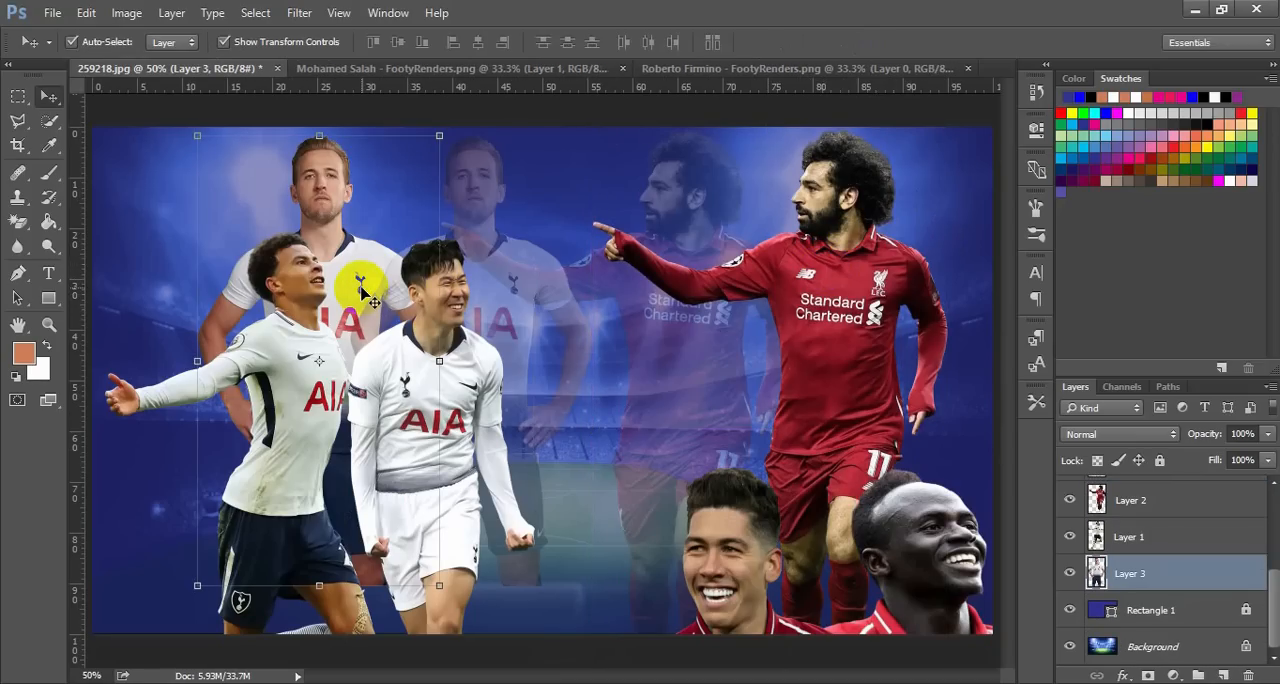
pyautogui.press('Right')
pyautogui.press('Right')
pyautogui.press('Right')
pyautogui.press('Right')
pyautogui.press('Right')
pyautogui.press('Right')
pyautogui.press('Right')
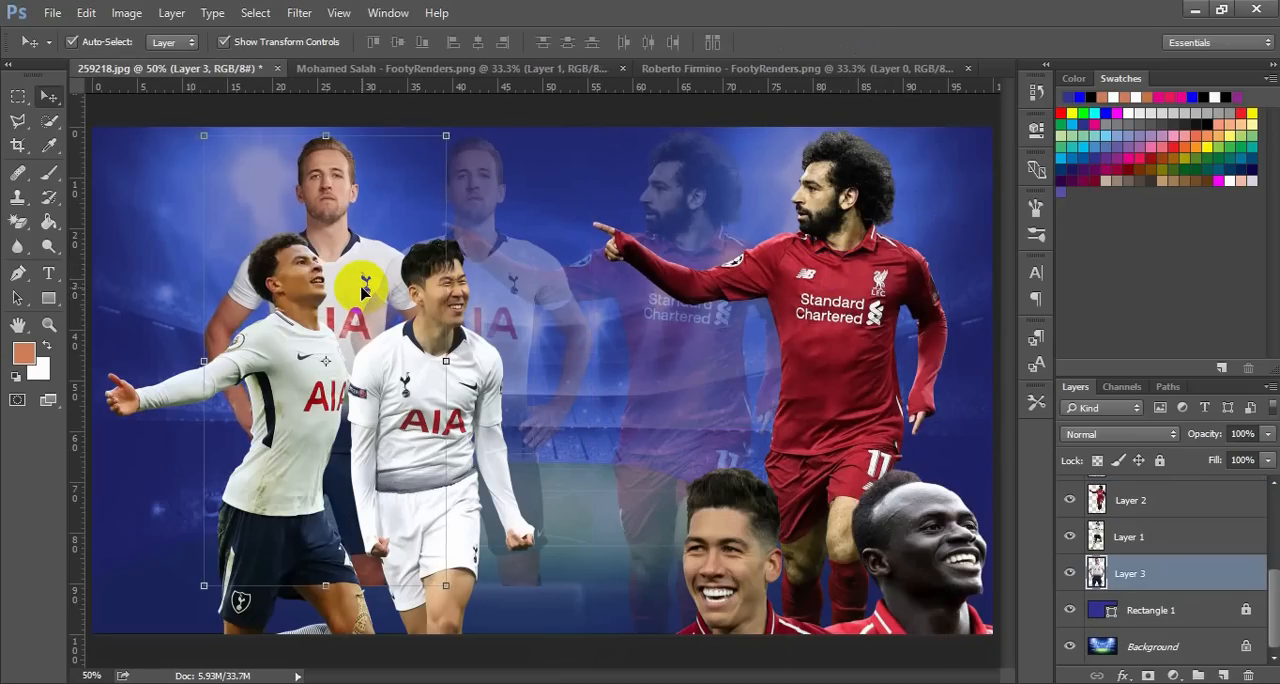
pyautogui.press('Right')
pyautogui.press('Right')
pyautogui.press('Right')
pyautogui.press('Right')
pyautogui.press('Right')
pyautogui.press('Right')
pyautogui.press('Right')
pyautogui.press('Right')
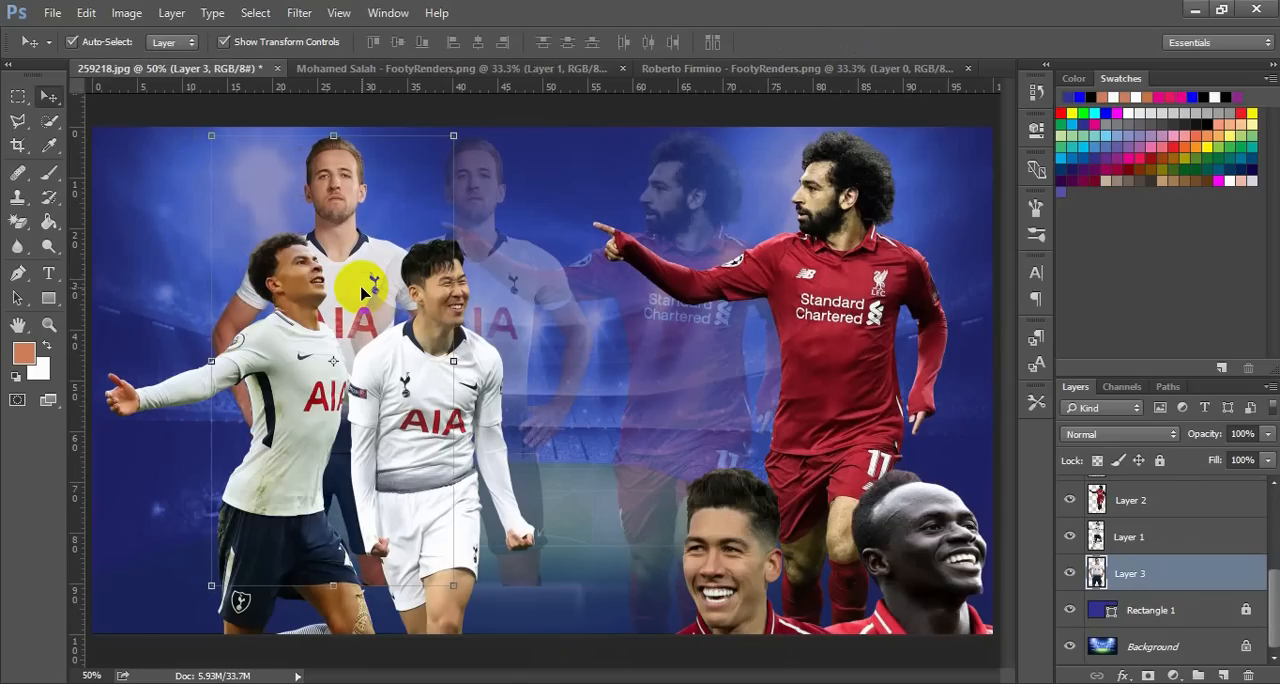
pyautogui.press('Right')
pyautogui.press('Right')
pyautogui.press('Right')
pyautogui.press('Right')
pyautogui.press('Right')
pyautogui.press('Right')
pyautogui.press('Right')
pyautogui.press('Right')
pyautogui.press('Right')
pyautogui.press('Right')
pyautogui.press('Right')
pyautogui.press('Right')
pyautogui.press('Right')
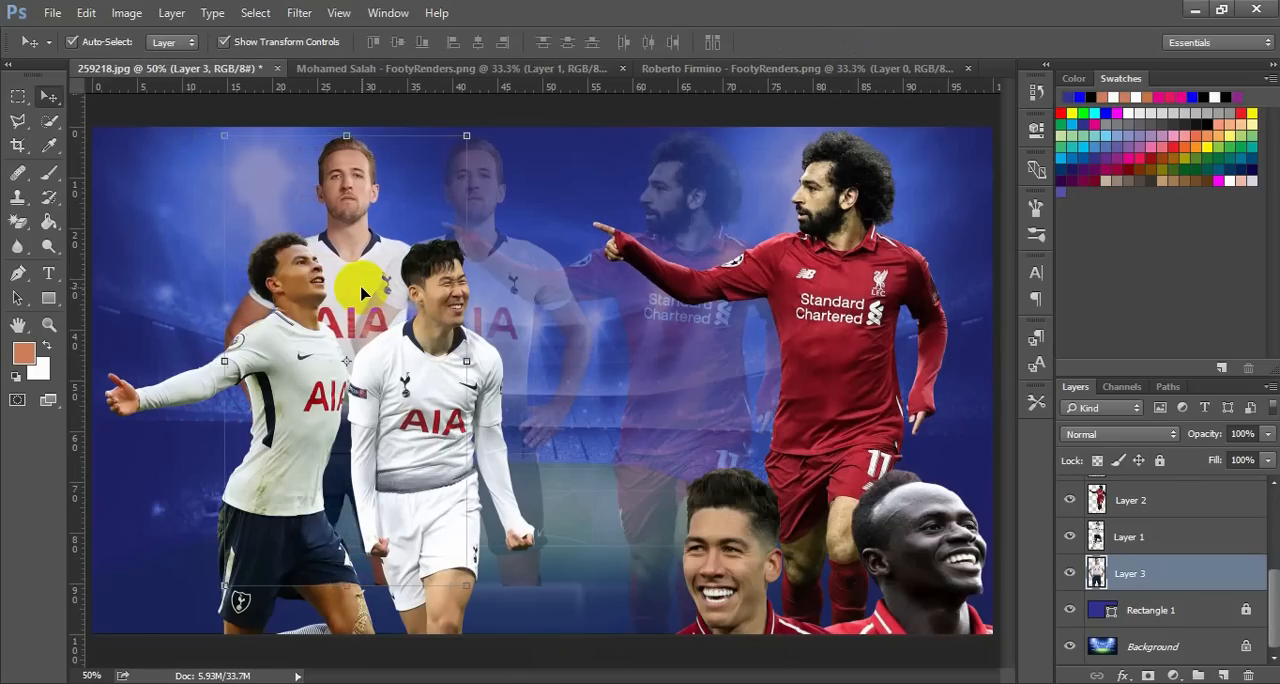
pyautogui.press('Right')
pyautogui.press('Right')
pyautogui.press('Right')
pyautogui.press('Right')
pyautogui.press('Right')
pyautogui.press('Right')
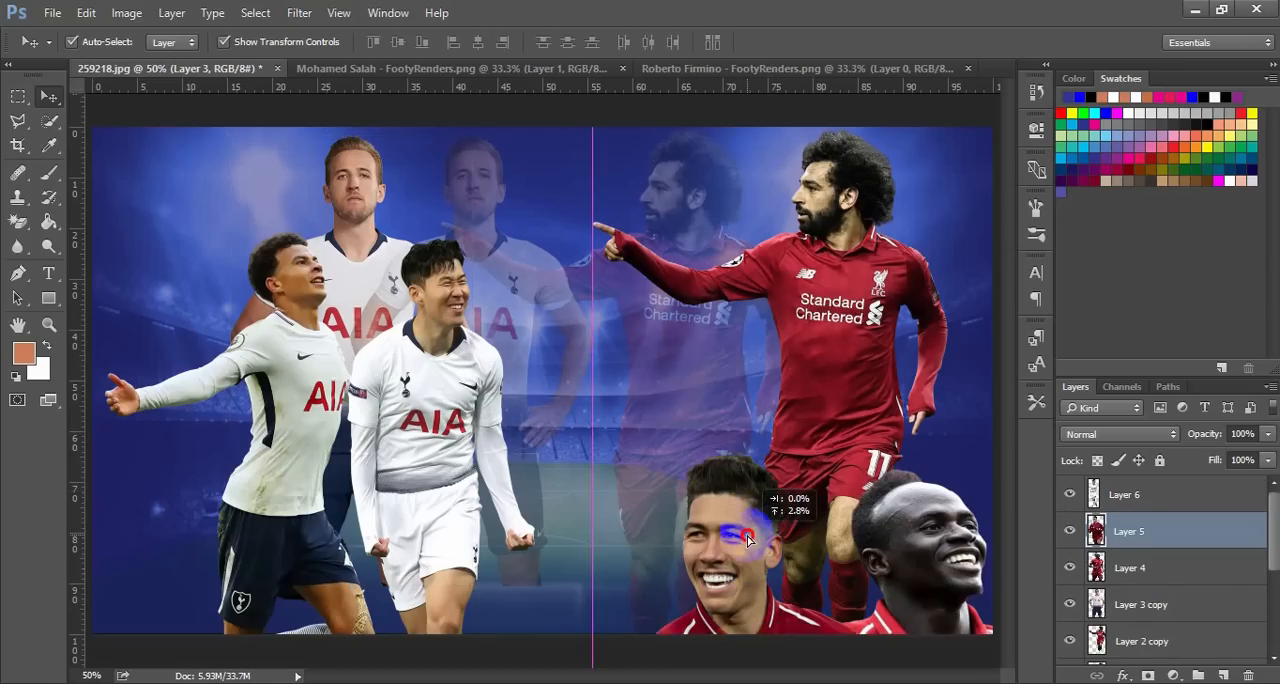
# Scale the solid Roberto Firmino down to about 55.5% and place him in front of the solid Mohamed Salah's outstretched arm
pyautogui.moveTo(760, 525); pyautogui.dragTo(733, 332)
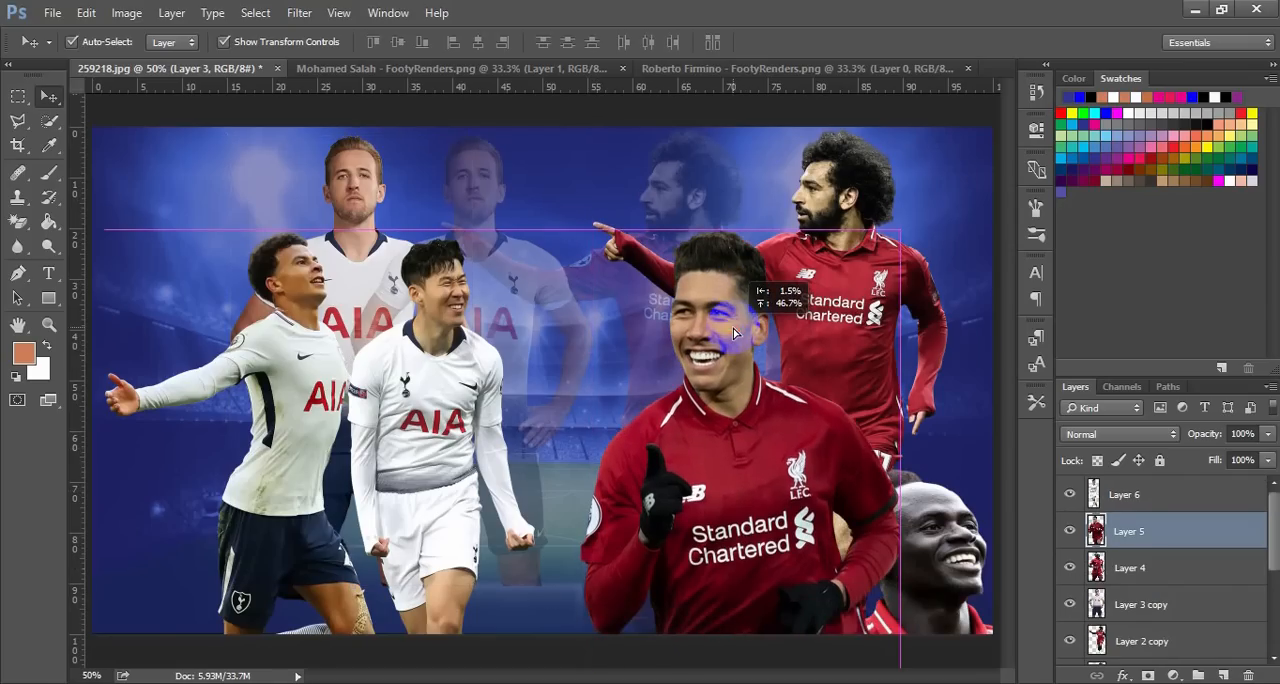
pyautogui.moveTo(723, 460); pyautogui.dragTo(697, 304)
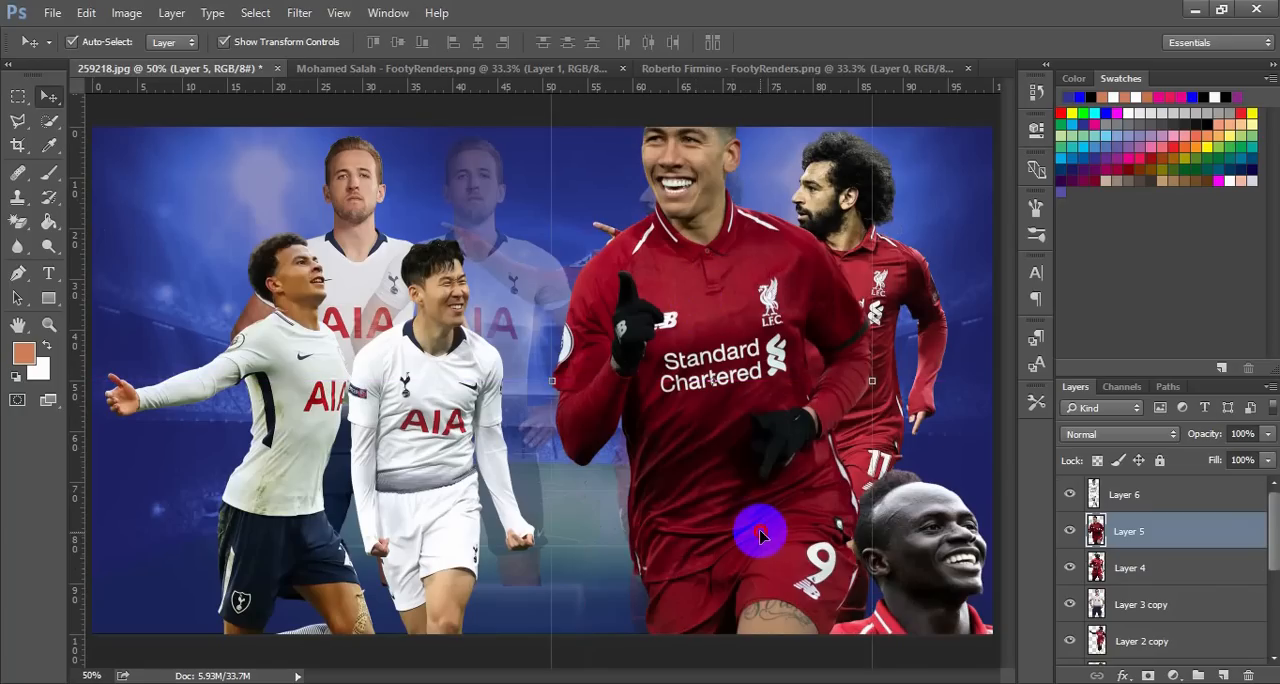
pyautogui.moveTo(757, 527); pyautogui.dragTo(737, 409)
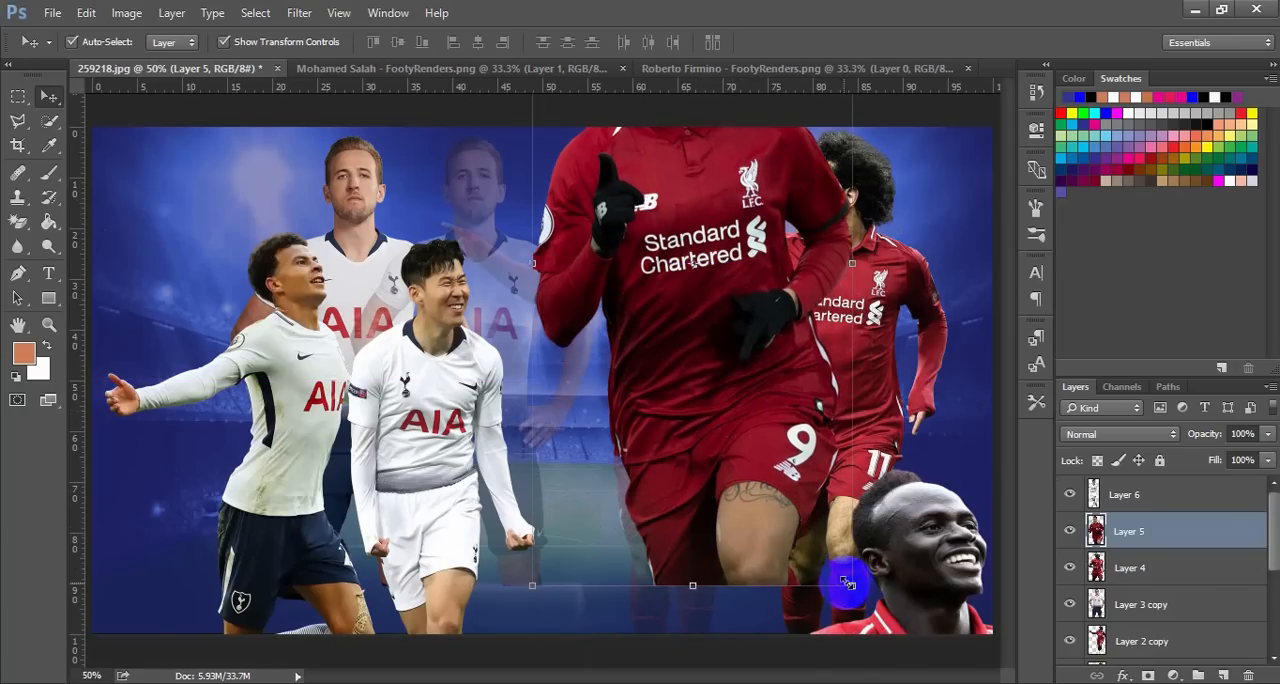
pyautogui.moveTo(851, 583); pyautogui.dragTo(762, 447)
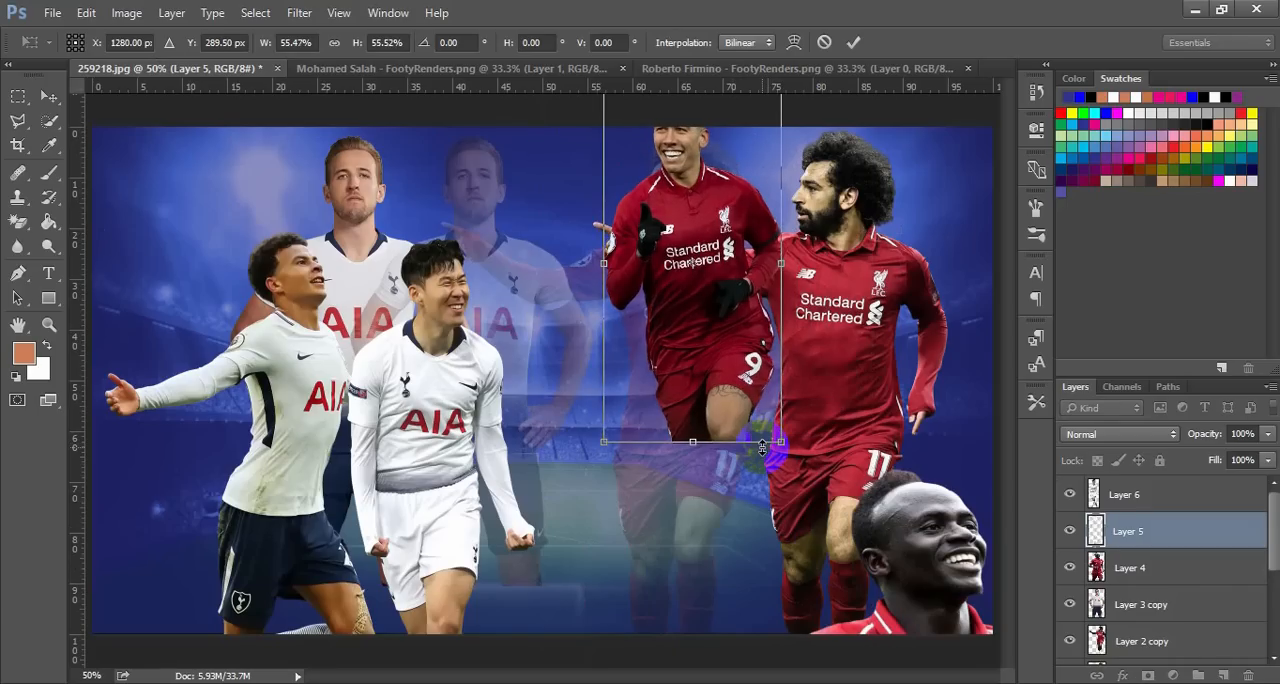
pyautogui.click(697, 347)
pyautogui.moveTo(697, 345); pyautogui.dragTo(731, 509)
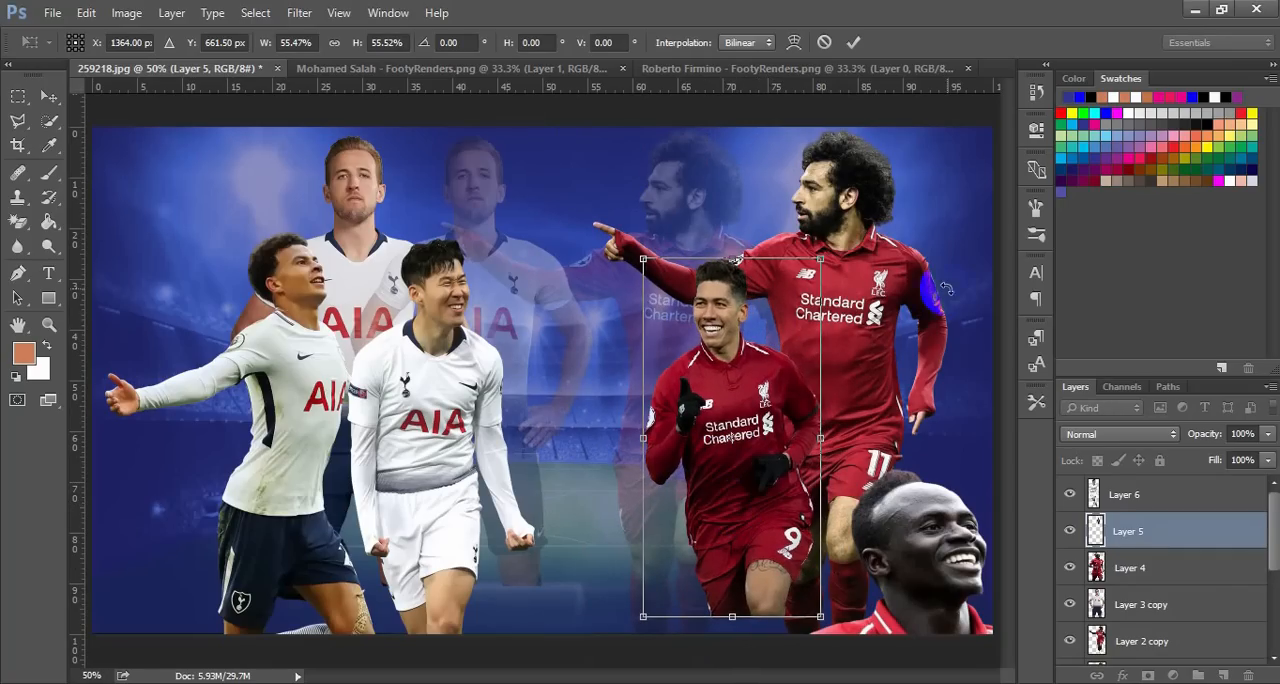
pyautogui.click(853, 43)
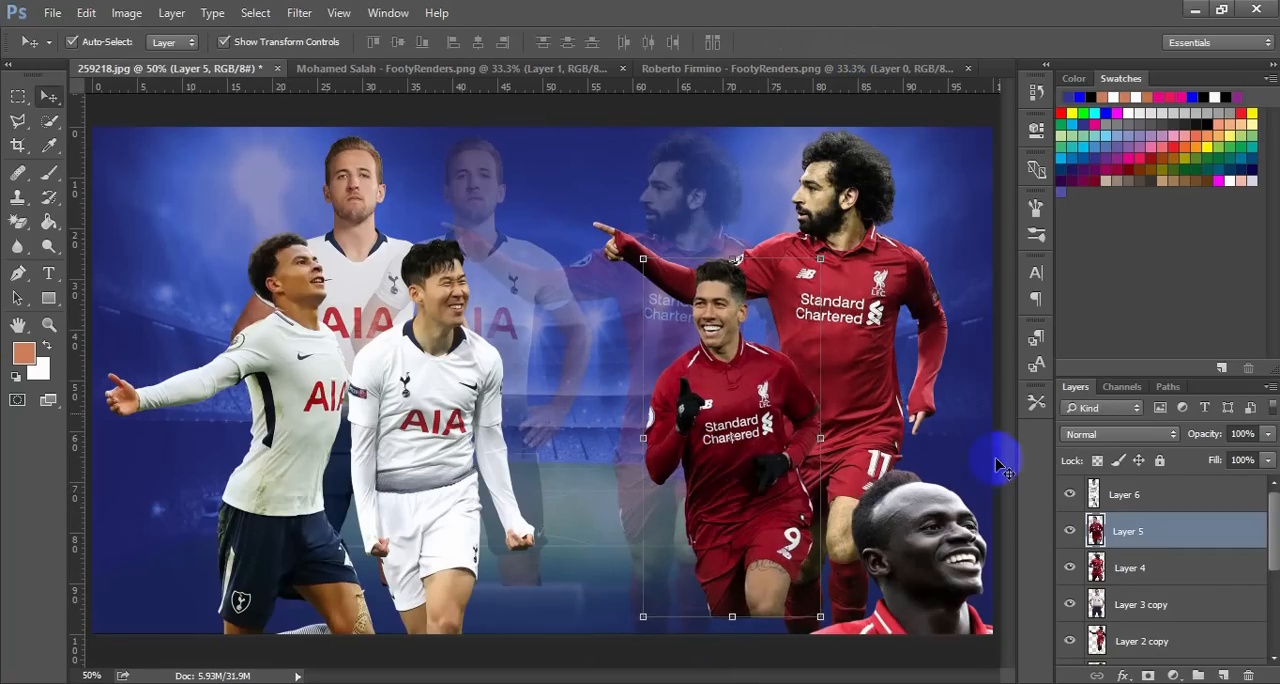
# Scale the number 10 Liverpool player down to about 50% and place him in front of Mohamed Salah, to the right of Roberto Firmino
pyautogui.moveTo(936, 530); pyautogui.dragTo(900, 271)
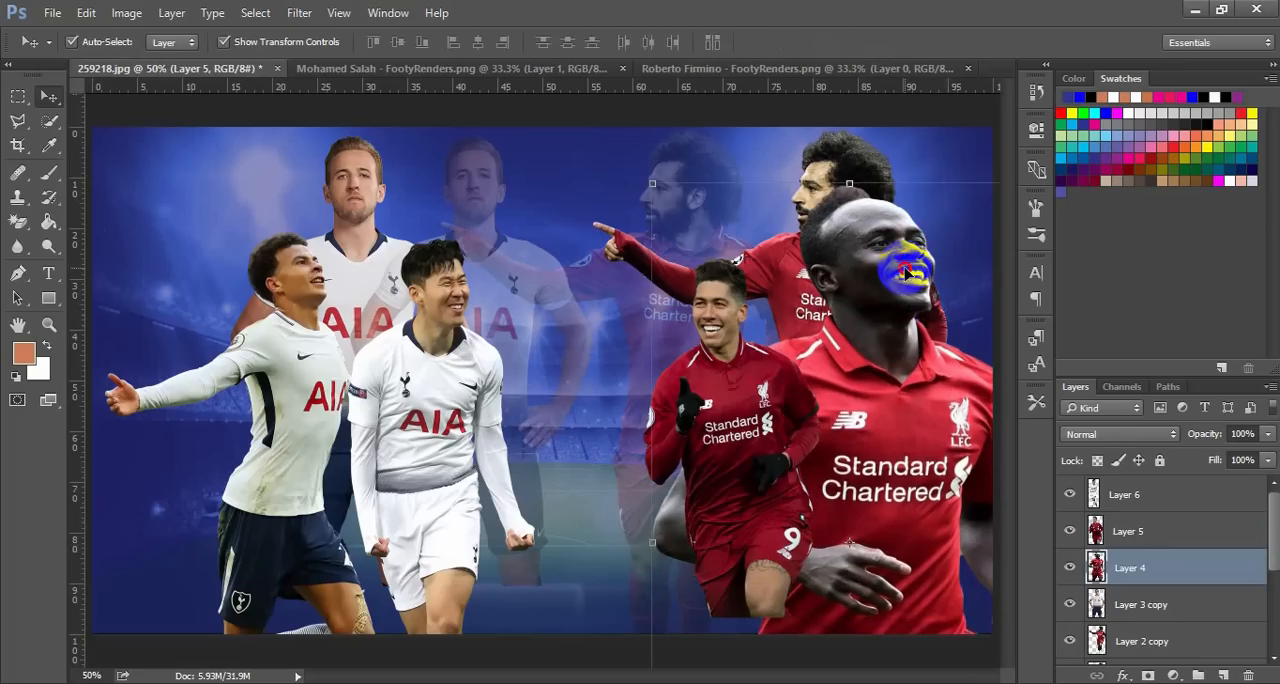
pyautogui.moveTo(900, 394); pyautogui.dragTo(894, 314)
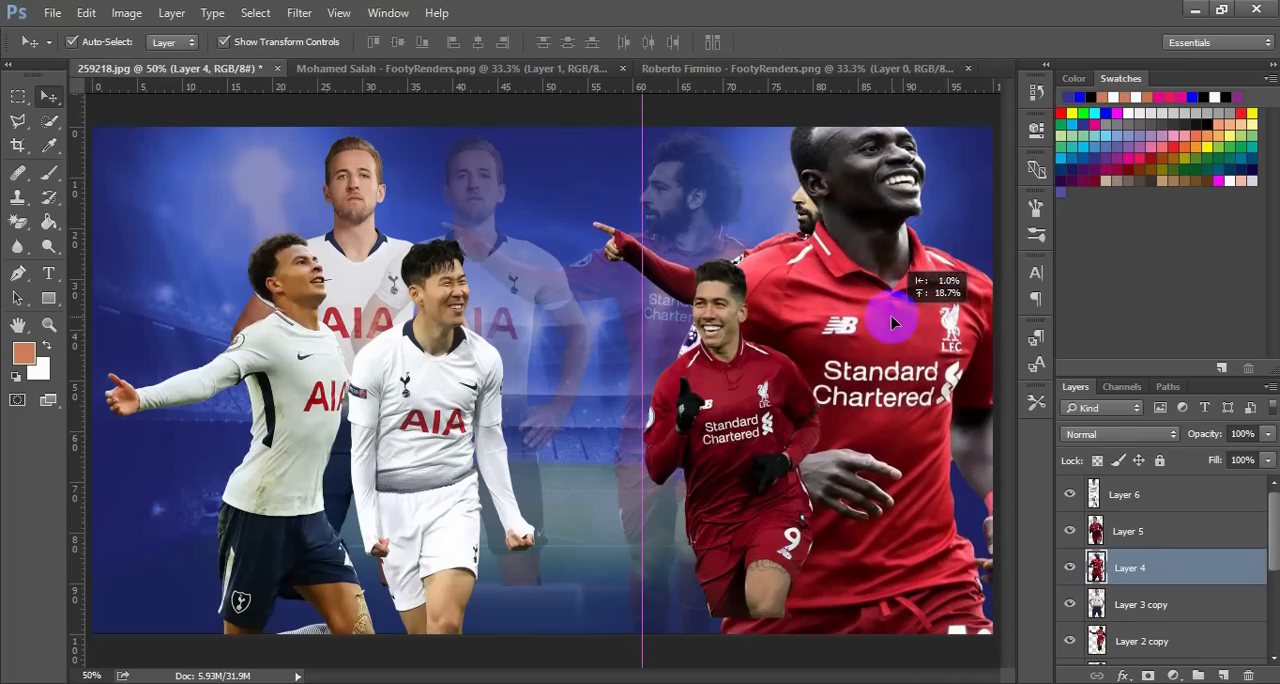
pyautogui.moveTo(903, 466); pyautogui.dragTo(766, 338)
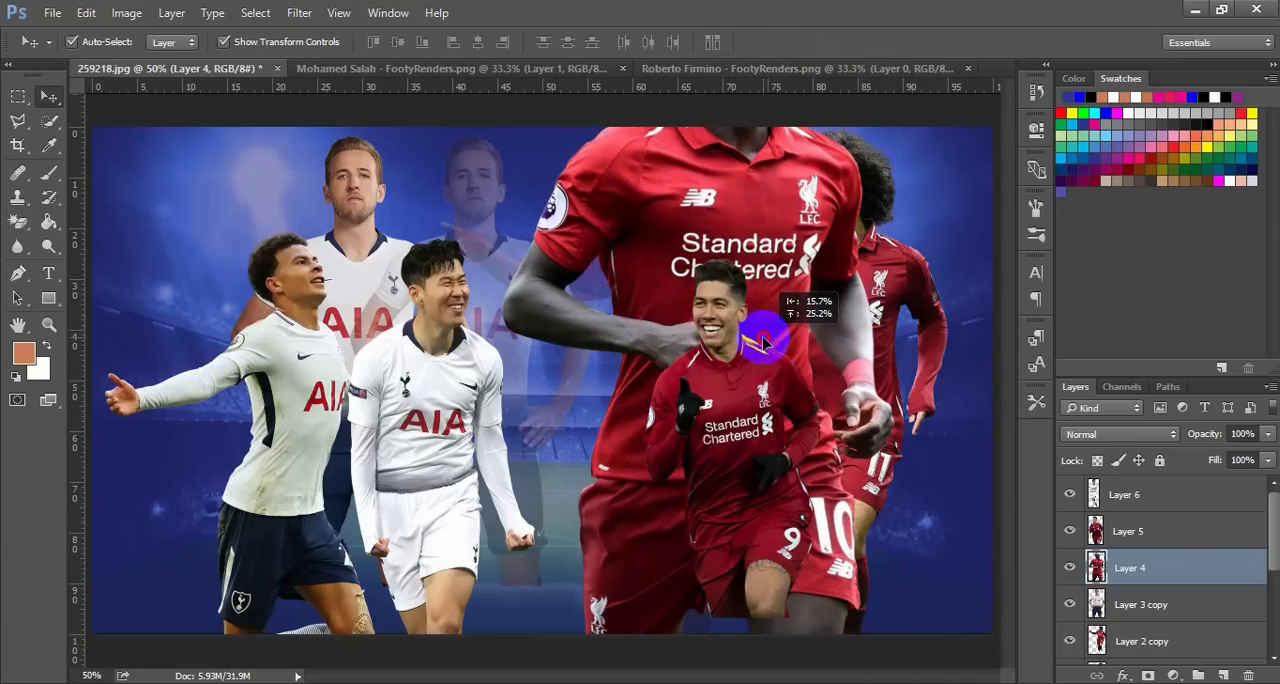
pyautogui.moveTo(835, 533); pyautogui.dragTo(890, 400)
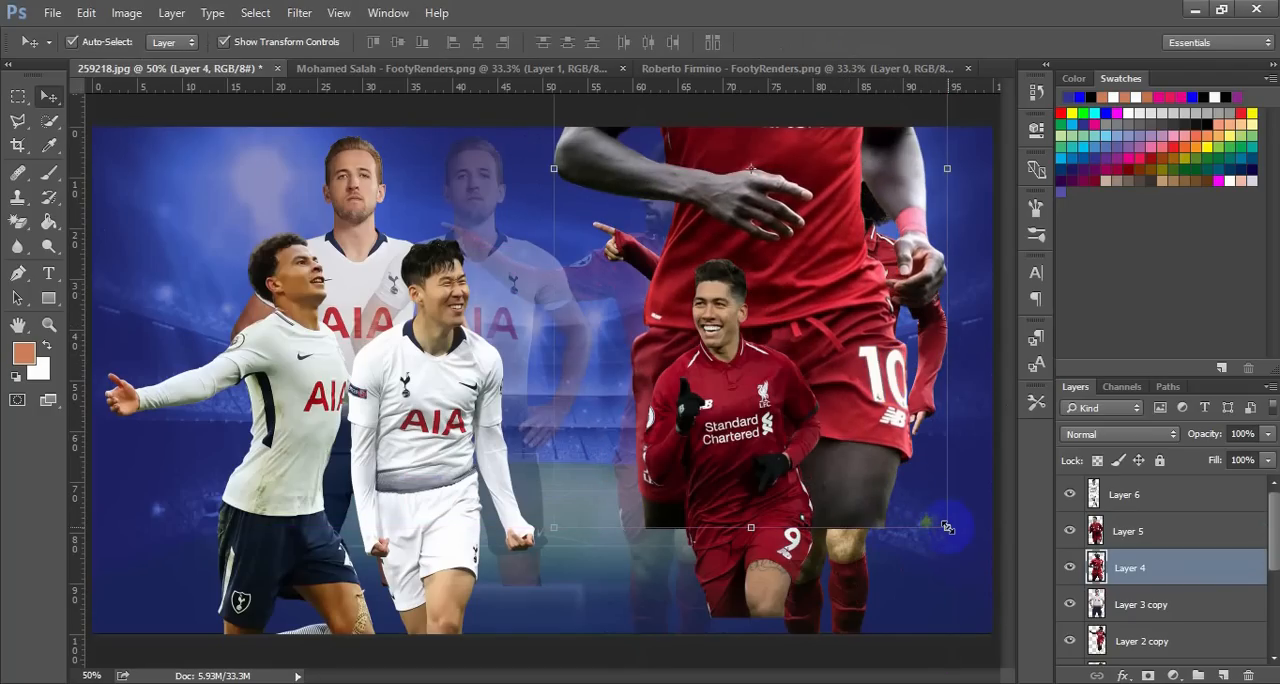
pyautogui.moveTo(947, 527); pyautogui.dragTo(826, 307)
pyautogui.moveTo(777, 214); pyautogui.dragTo(918, 450)
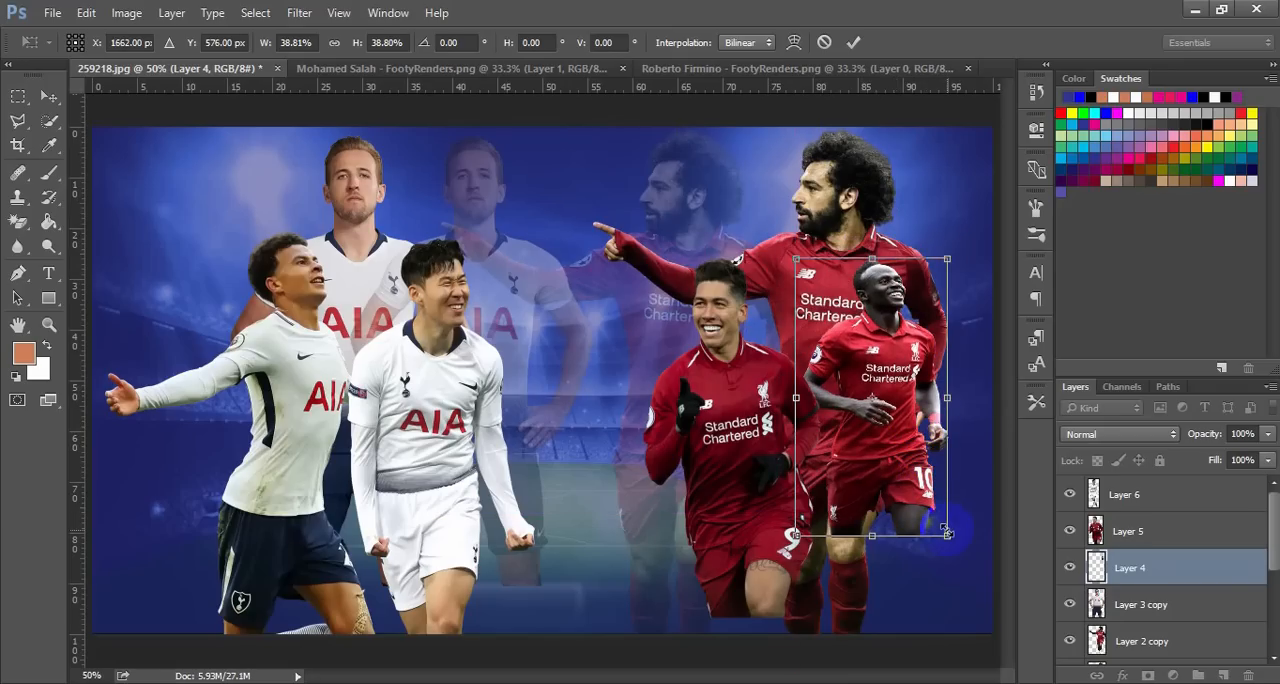
pyautogui.moveTo(955, 546); pyautogui.dragTo(971, 574)
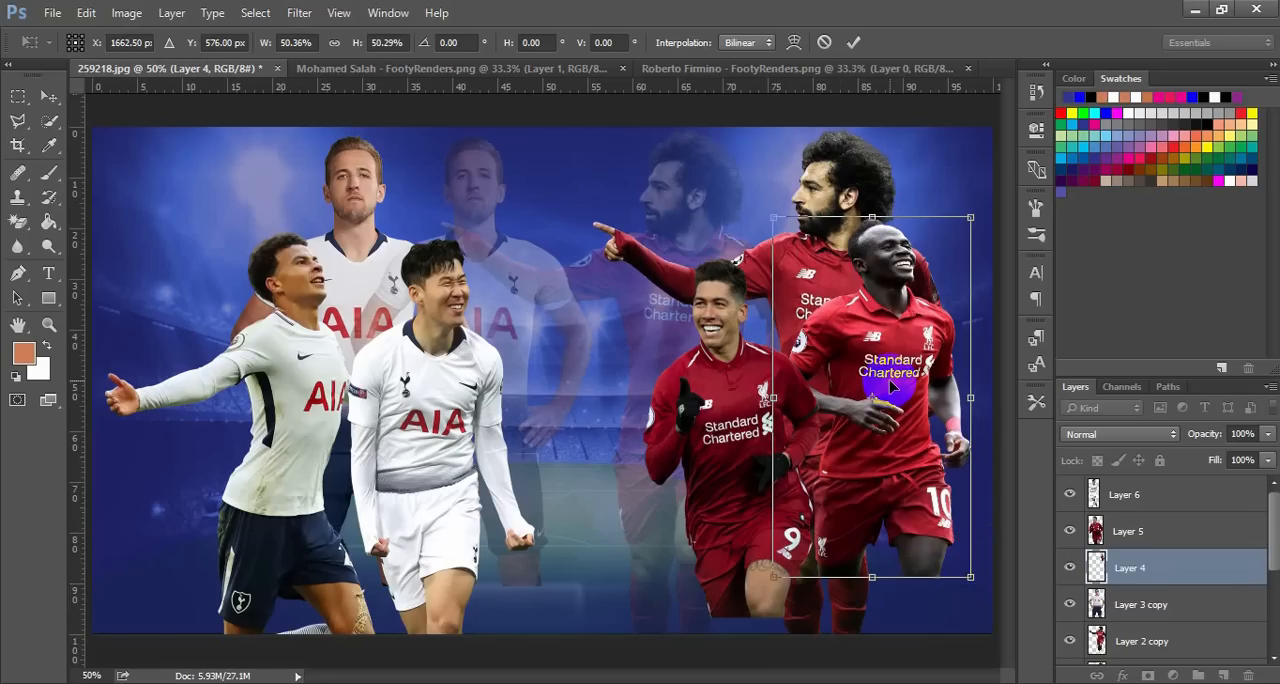
pyautogui.moveTo(893, 390); pyautogui.dragTo(901, 421)
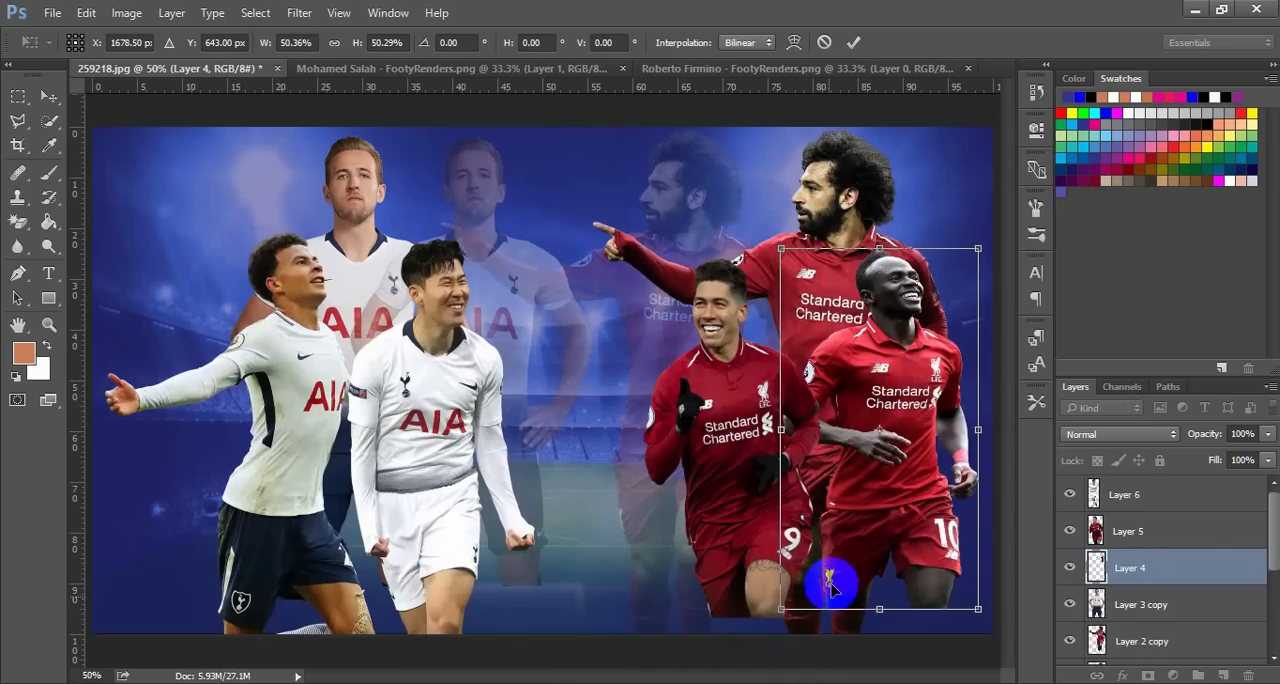
# Flip the number 10 Liverpool player horizontally and shift him right and slightly down until his elbow meets the poster's right edge
pyautogui.rightClick(900, 466)
pyautogui.click(912, 424)
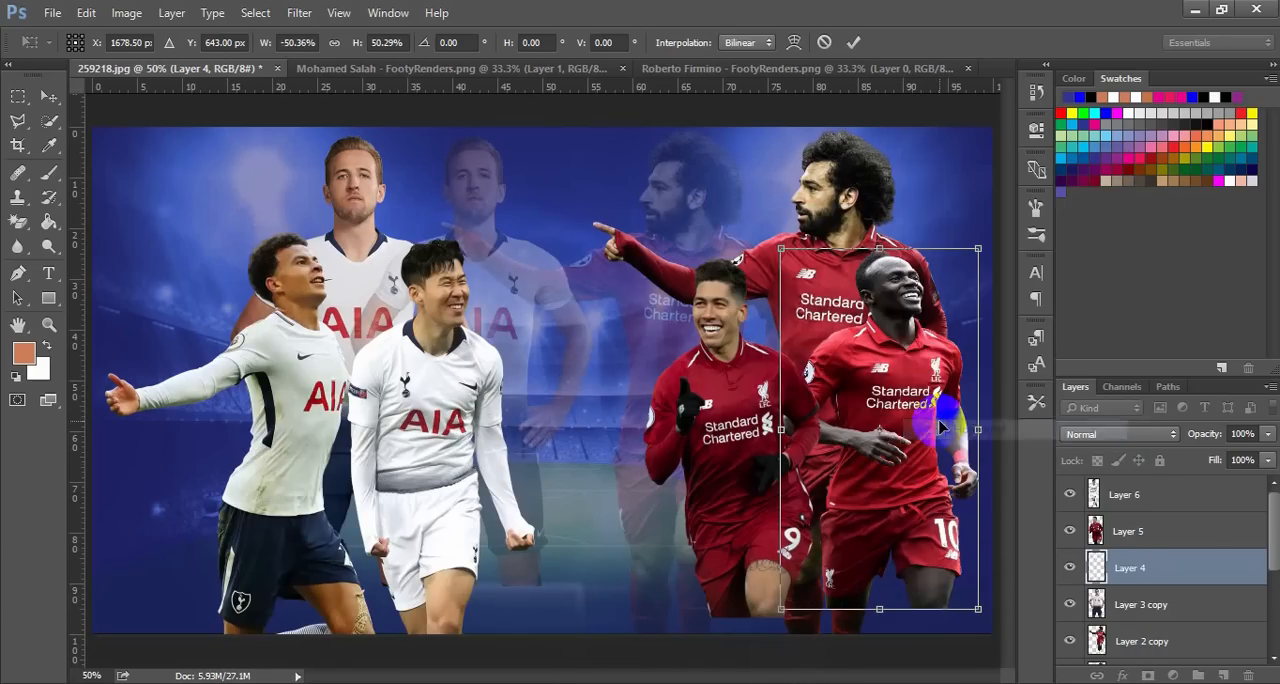
pyautogui.moveTo(874, 404)
pyautogui.mouseDown()
pyautogui.moveTo(899, 410)
pyautogui.moveTo(887, 387)
pyautogui.moveTo(894, 400)
pyautogui.mouseUp()
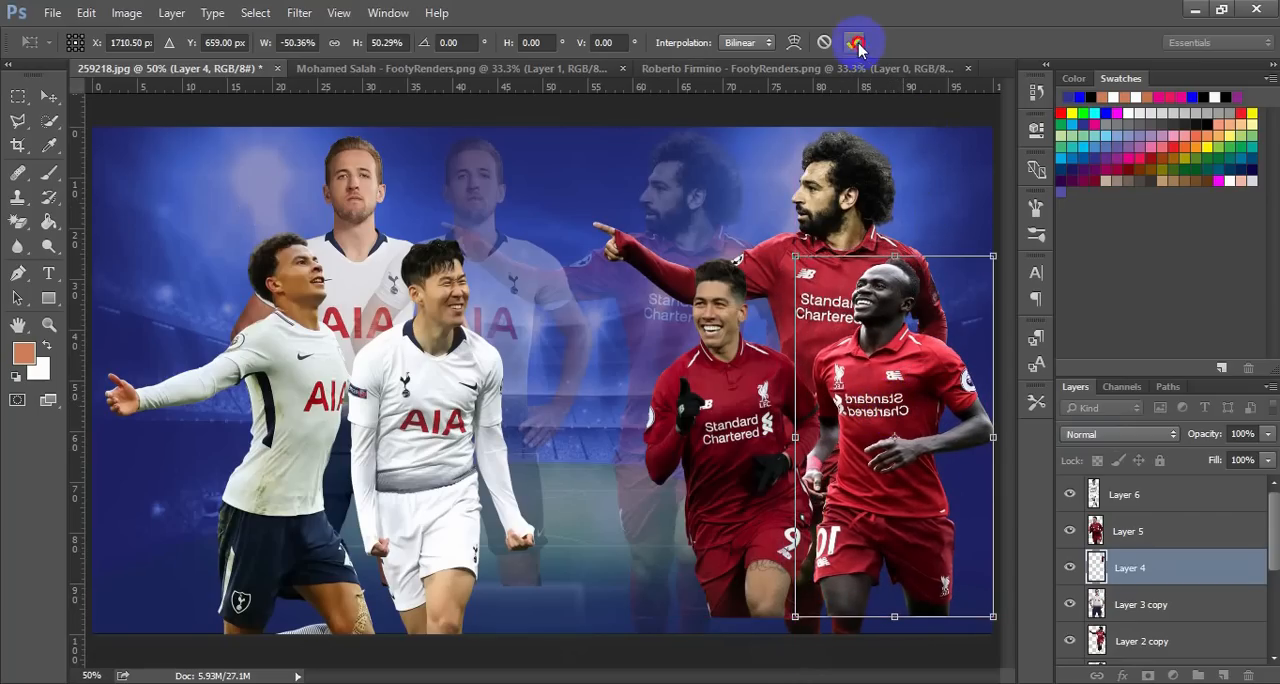
pyautogui.click(937, 186)
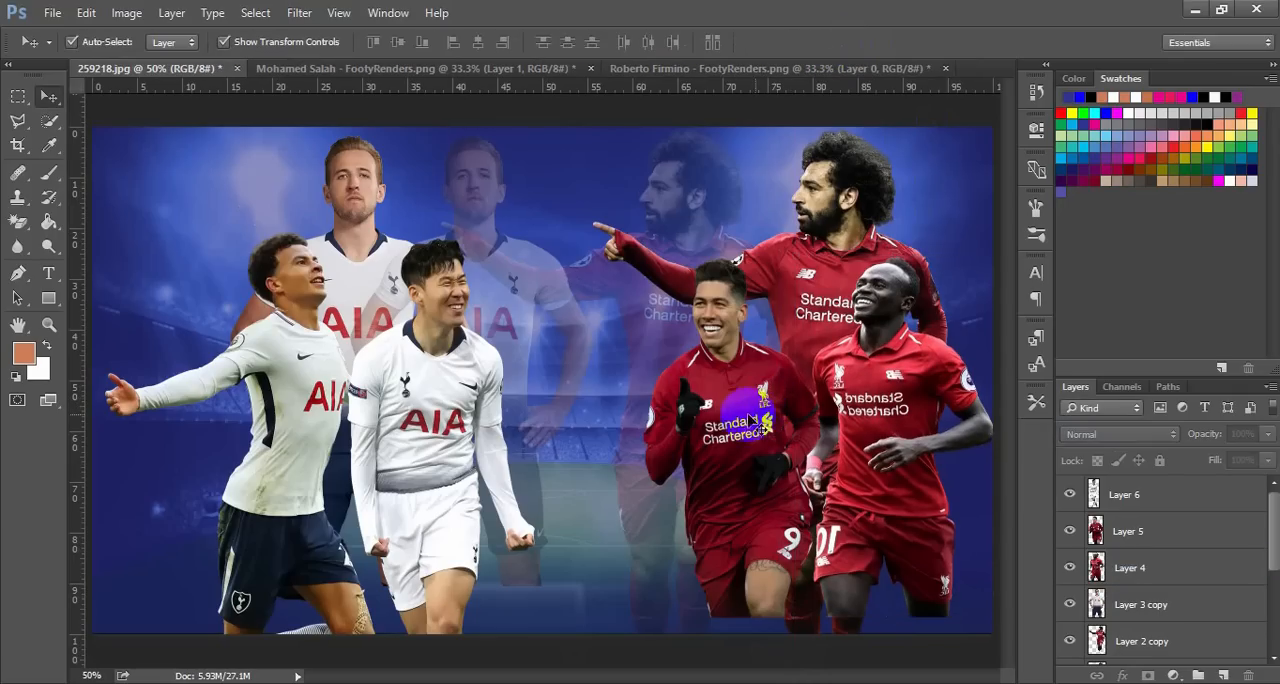
# Move Roberto Firmino slightly up and left, away from the number 10 Liverpool player
pyautogui.moveTo(745, 420)
pyautogui.mouseDown()
pyautogui.moveTo(737, 412)
pyautogui.moveTo(751, 417)
pyautogui.mouseUp()
pyautogui.hotkey('ctrl', 't')
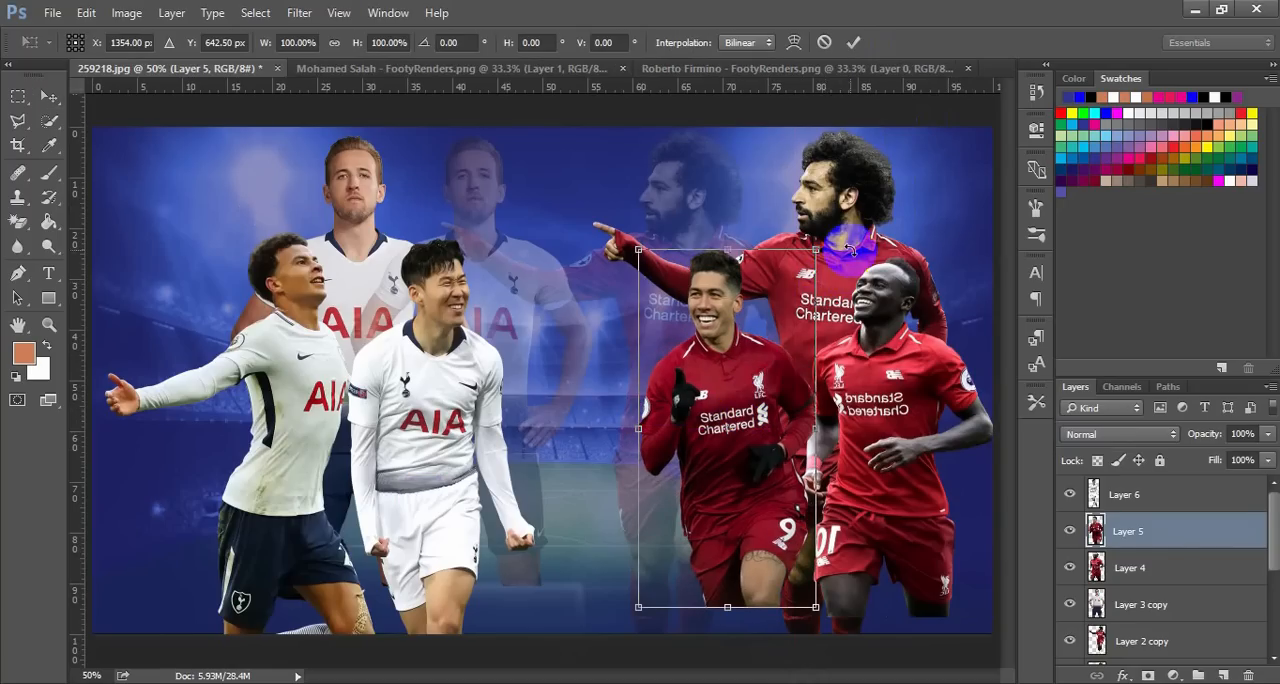
pyautogui.click(853, 42)
# Nudge the solid Mohamed Salah left so he stands between and behind his two Liverpool teammates
pyautogui.click(846, 268)
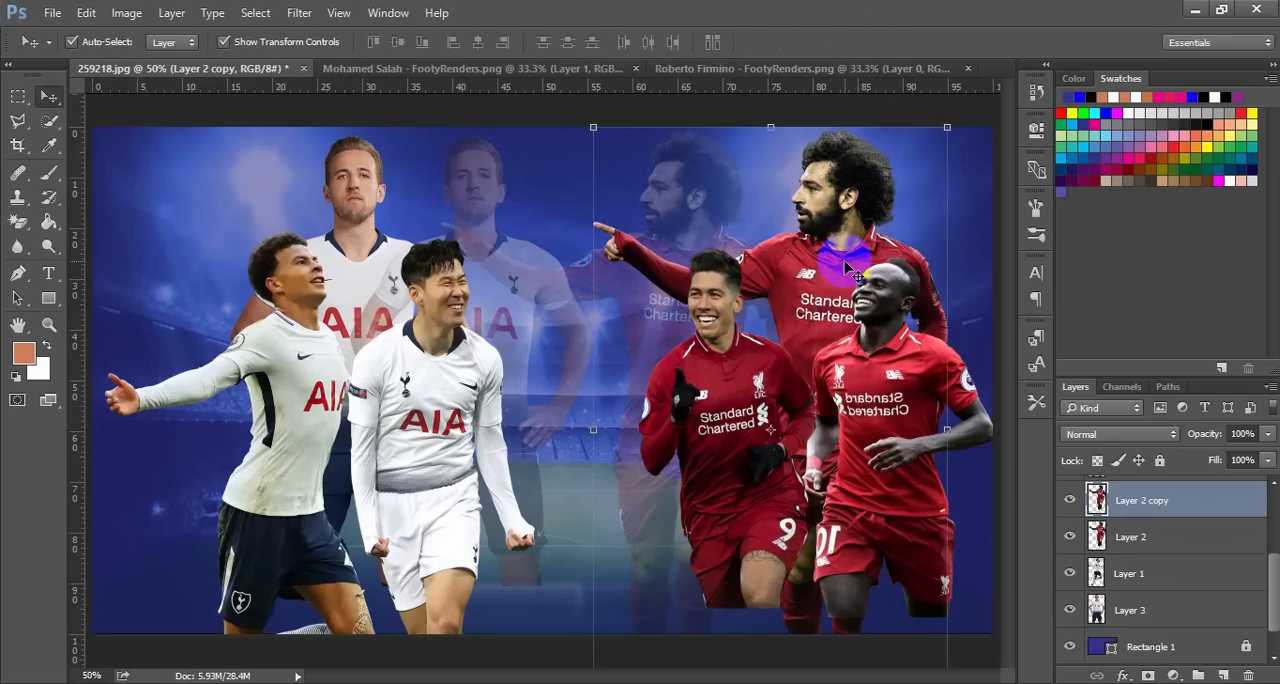
pyautogui.press('Left')
pyautogui.press('Left')
pyautogui.press('Left')
pyautogui.press('Left')
pyautogui.press('Left')
pyautogui.press('Left')
pyautogui.press('Left')
pyautogui.press('Left')
pyautogui.press('Left')
pyautogui.press('Left')
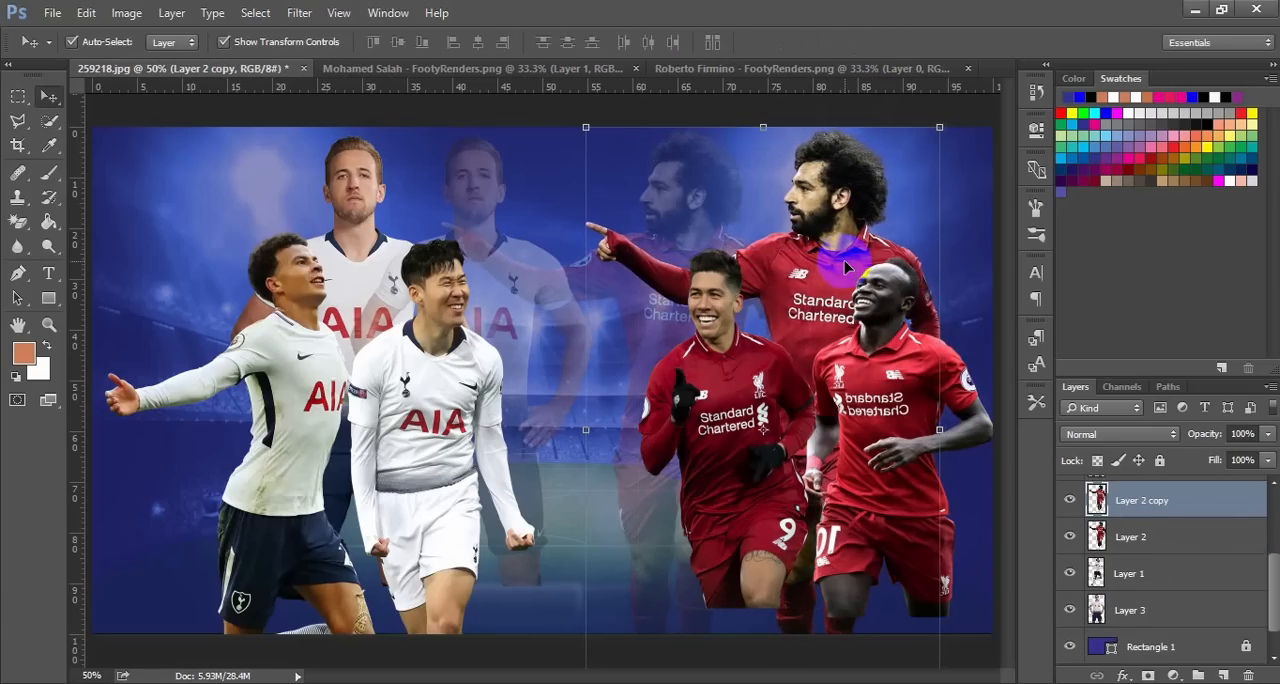
pyautogui.press('Left')
pyautogui.press('Left')
pyautogui.press('Left')
pyautogui.press('Left')
pyautogui.press('Left')
pyautogui.press('Left')
pyautogui.press('Left')
pyautogui.press('Left')
pyautogui.press('Left')
pyautogui.press('Left')
pyautogui.press('Left')
pyautogui.press('Left')
pyautogui.press('Left')
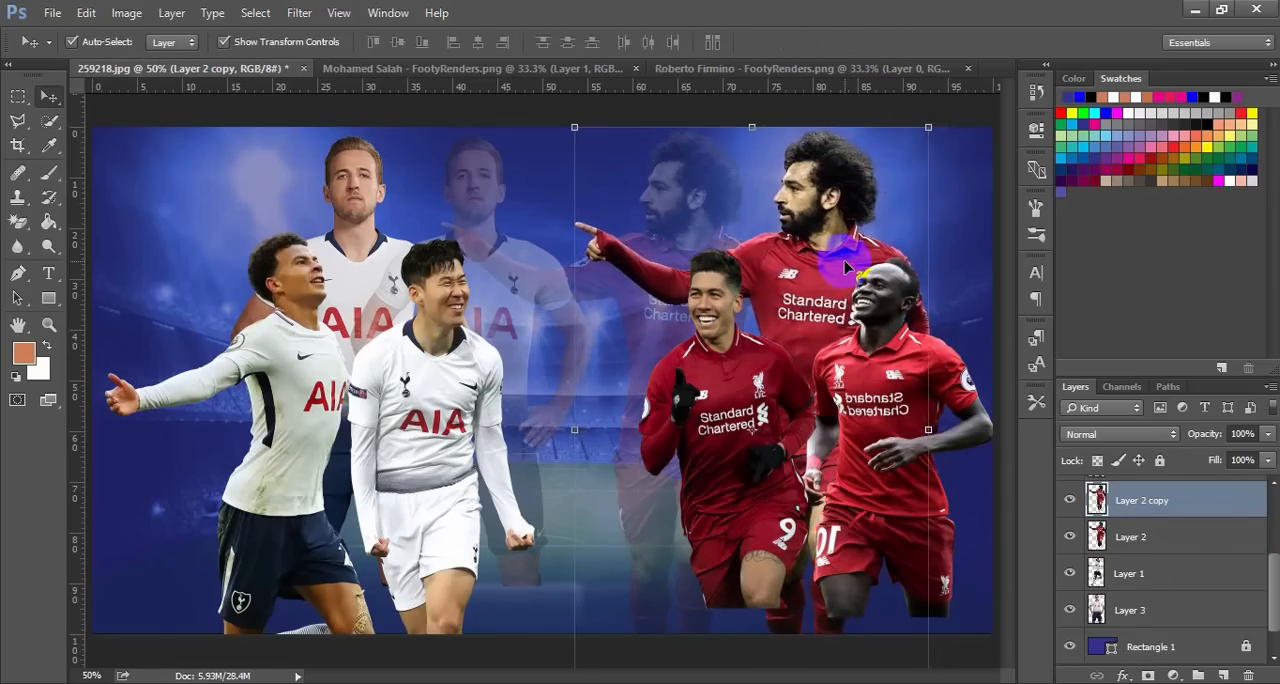
pyautogui.press('Left')
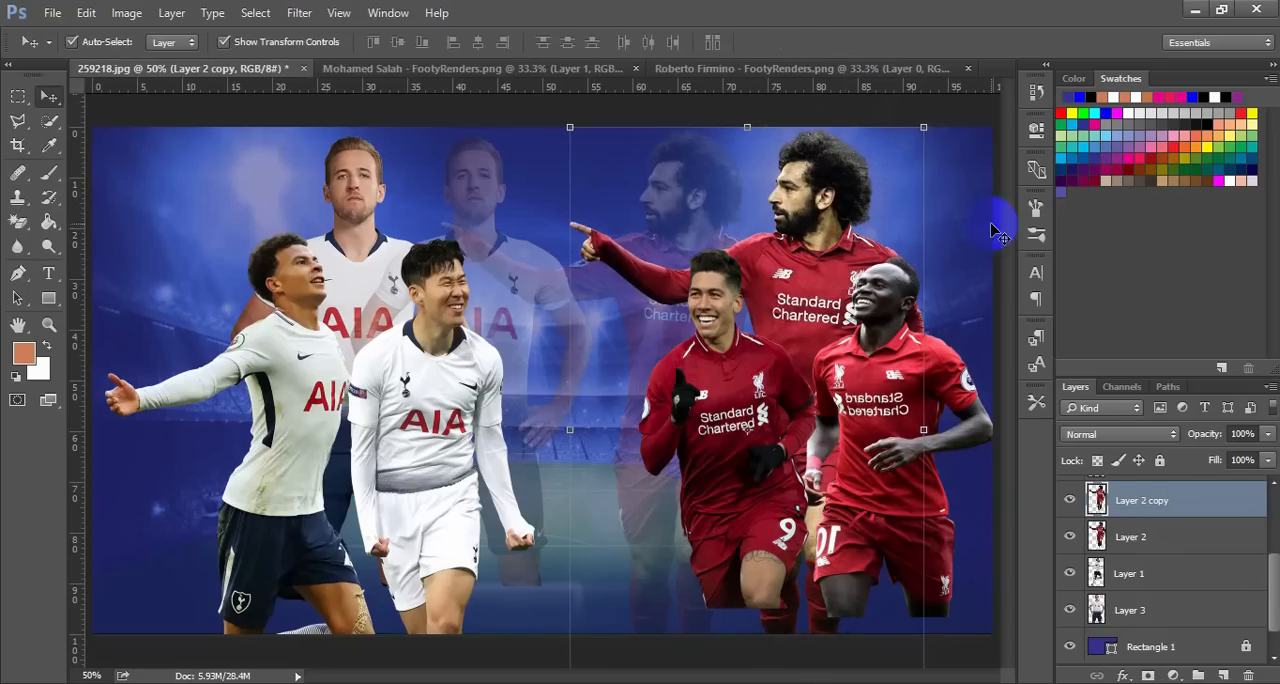
# Nudge Dele Alli left until his outstretched hand reaches the poster's left edge
pyautogui.press('ctrl')
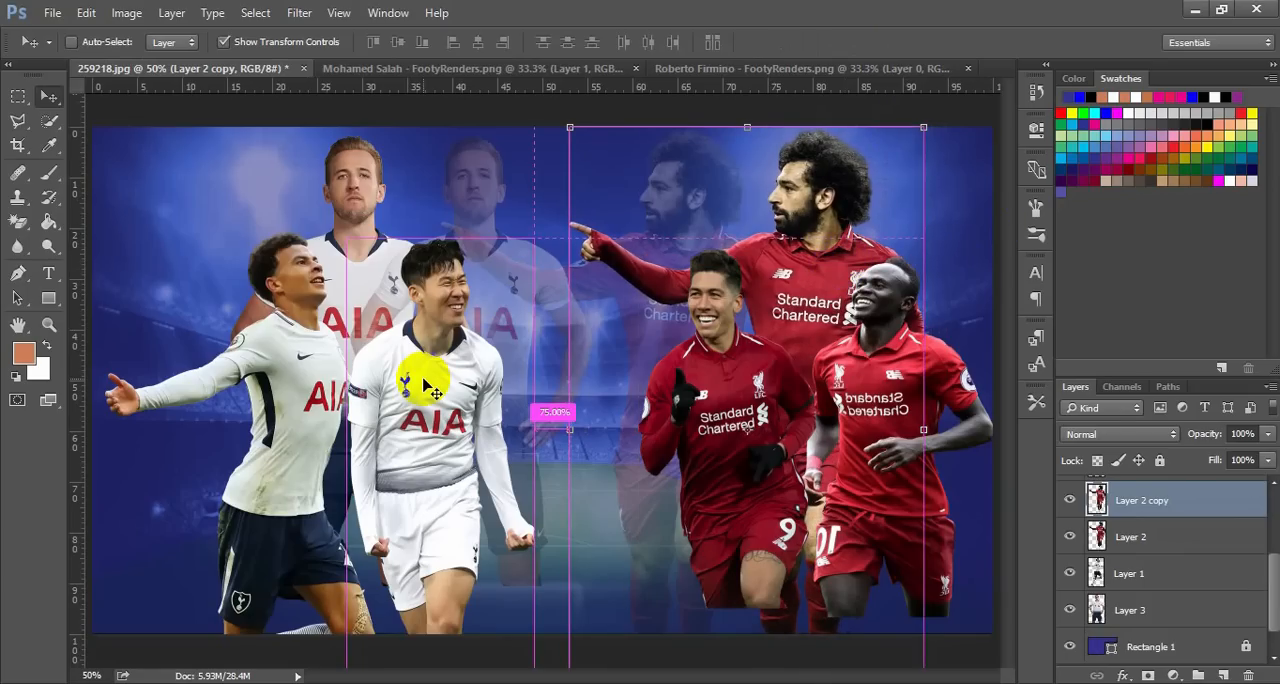
pyautogui.hotkey('ctrl', '-')
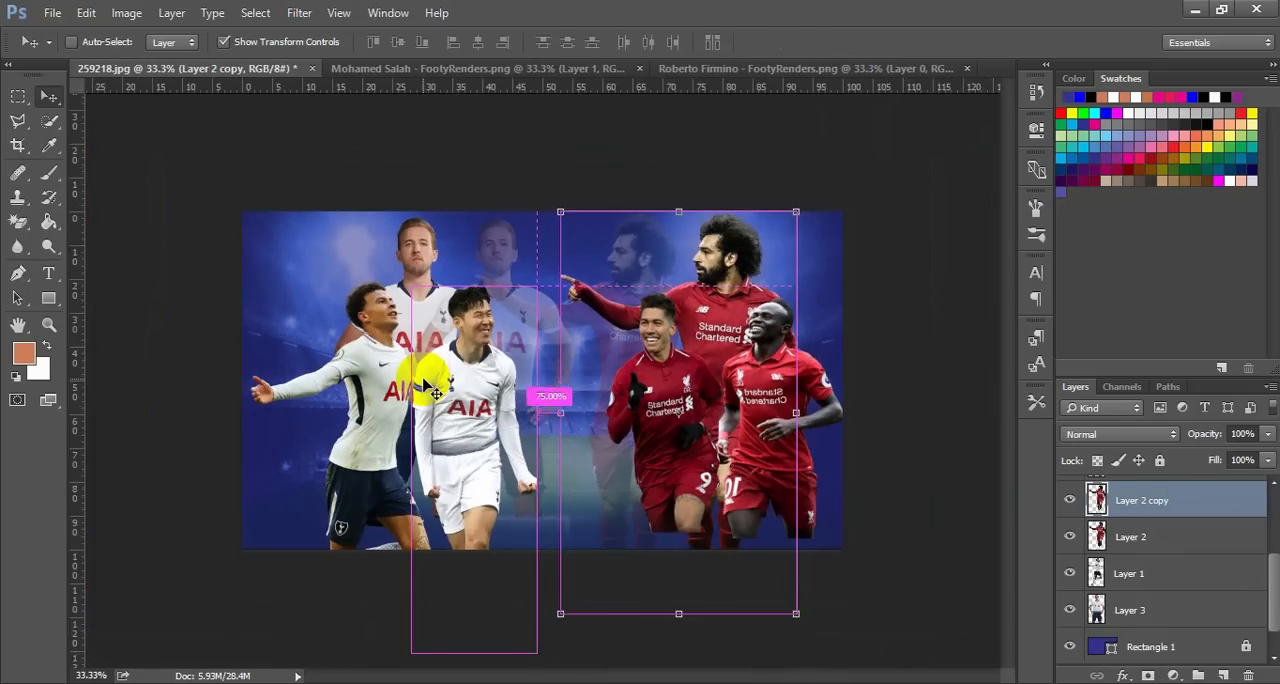
pyautogui.click(380, 405)
pyautogui.press('Left')
pyautogui.press('Left')
pyautogui.press('Left')
pyautogui.press('Left')
pyautogui.press('Left')
pyautogui.press('Left')
pyautogui.press('Left')
pyautogui.press('Left')
pyautogui.press('Left')
pyautogui.press('Left')
pyautogui.press('Left')
pyautogui.press('Left')
pyautogui.press('Left')
pyautogui.press('Left')
pyautogui.press('Left')
pyautogui.press('Left')
pyautogui.press('Left')
pyautogui.press('Left')
pyautogui.press('Left')
pyautogui.press('Left')
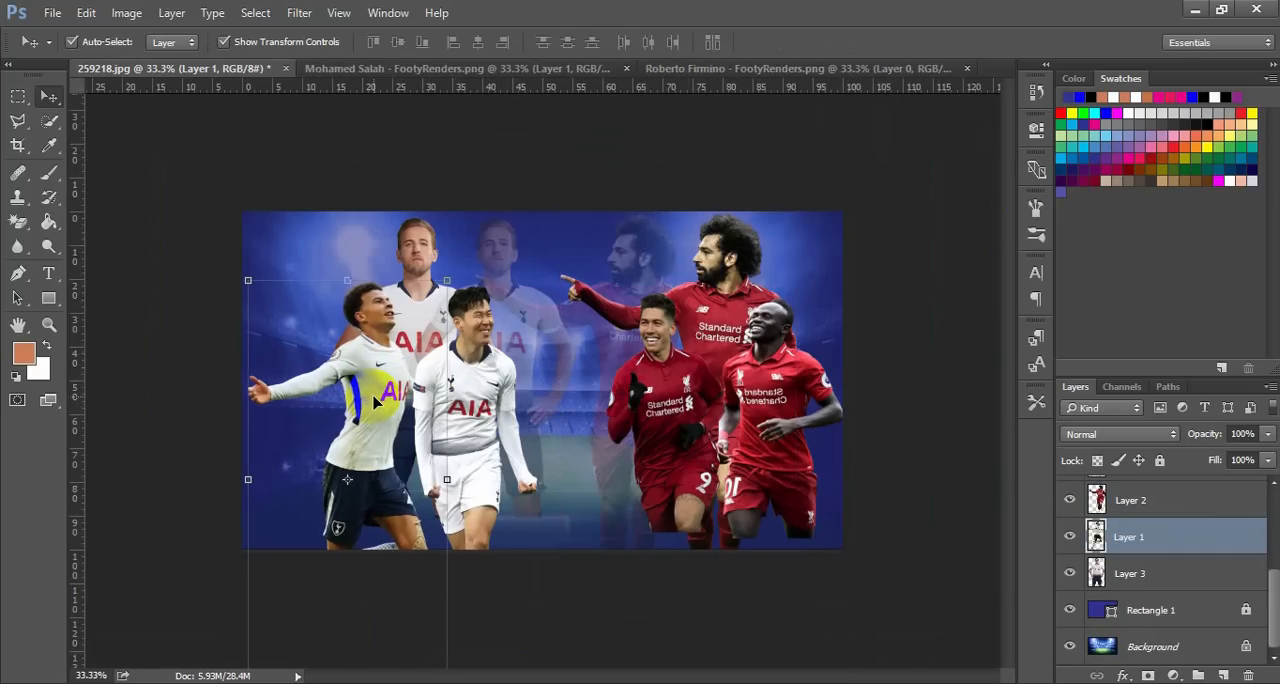
pyautogui.press('Left')
pyautogui.press('Left')
pyautogui.press('Left')
pyautogui.press('Left')
pyautogui.press('Left')
pyautogui.press('Left')
pyautogui.press('Left')
pyautogui.press('Left')
pyautogui.press('Left')
pyautogui.press('Left')
pyautogui.press('Left')
pyautogui.press('Left')
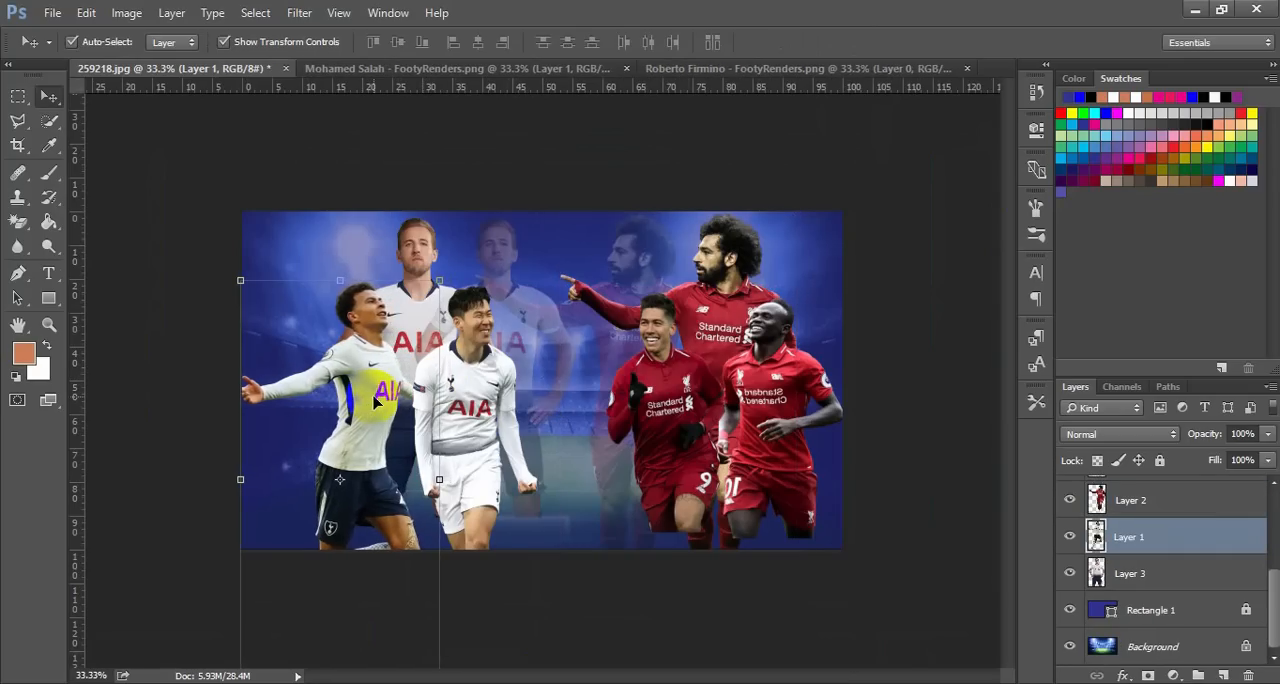
pyautogui.click(594, 150)
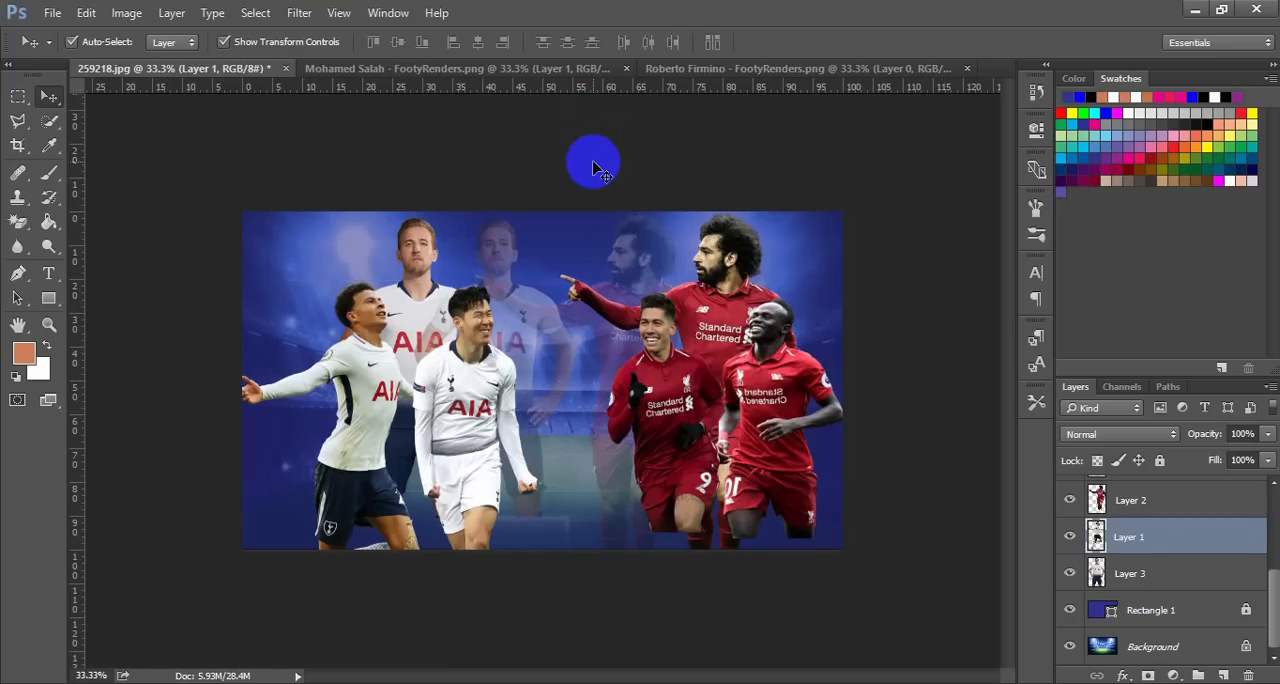
# Nudge the solid Harry Kane left, away from his faded copy and centred between his two teammates
pyautogui.click(427, 278)
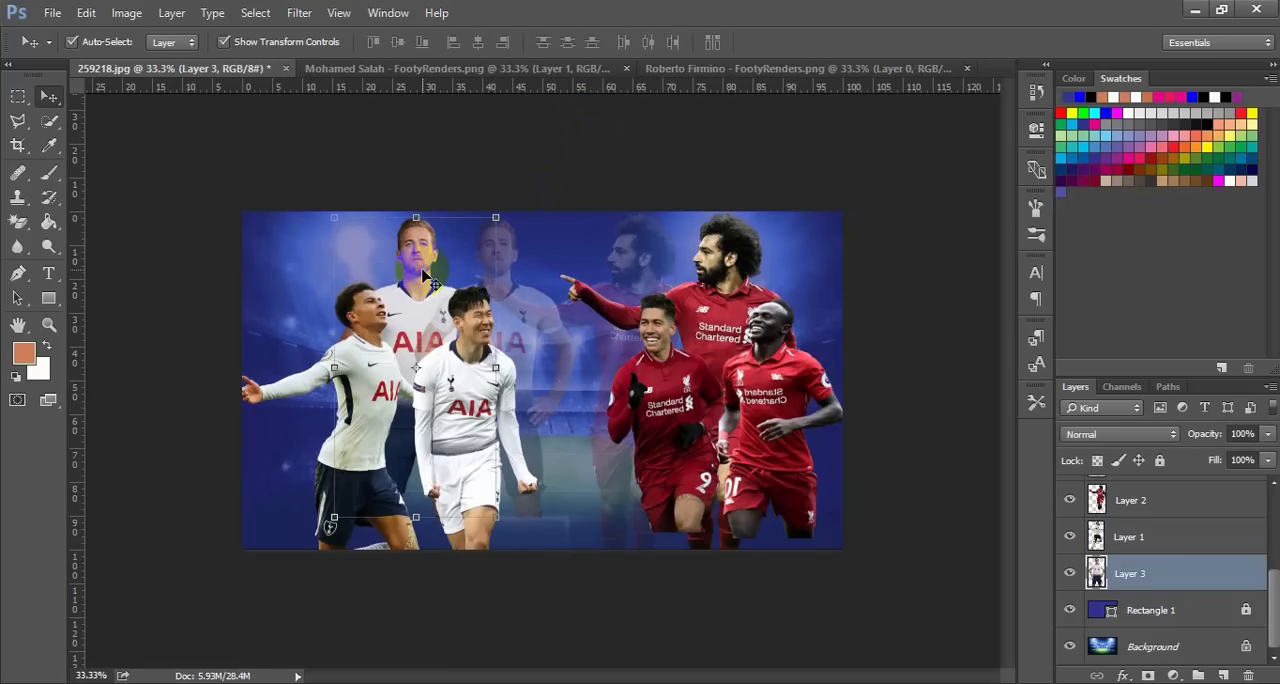
pyautogui.press('Left')
pyautogui.press('Left')
pyautogui.press('Left')
pyautogui.press('Left')
pyautogui.press('Left')
pyautogui.press('Left')
pyautogui.press('Left')
pyautogui.press('Left')
pyautogui.press('Left')
pyautogui.press('Left')
pyautogui.press('Left')
pyautogui.press('Left')
pyautogui.press('Left')
pyautogui.press('Left')
pyautogui.press('Left')
pyautogui.press('Left')
pyautogui.press('Left')
pyautogui.press('Left')
pyautogui.press('Left')
pyautogui.press('Left')
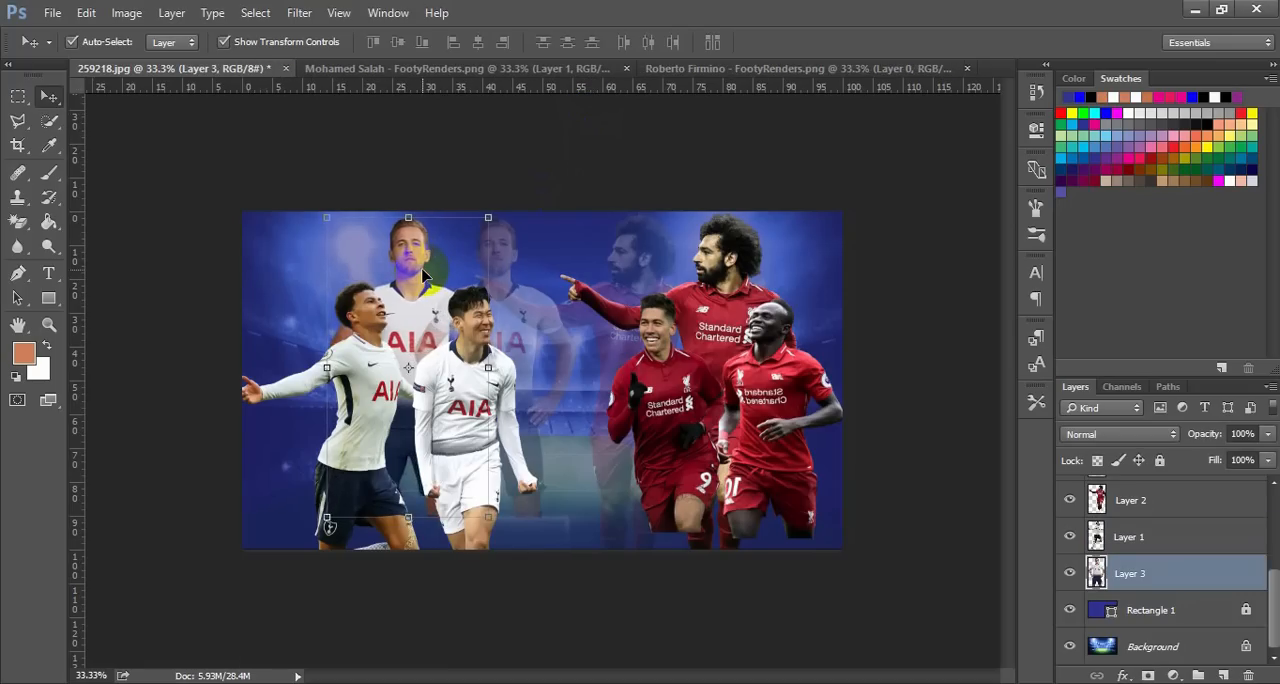
pyautogui.press('Left')
pyautogui.press('Left')
pyautogui.press('Left')
pyautogui.press('Left')
pyautogui.press('Left')
pyautogui.press('Left')
pyautogui.press('Left')
pyautogui.press('Left')
pyautogui.press('Left')
pyautogui.press('Left')
pyautogui.press('Left')
pyautogui.press('Left')
pyautogui.press('Left')
pyautogui.press('Left')
pyautogui.press('Left')
pyautogui.press('Left')
pyautogui.press('Left')
pyautogui.press('Left')
pyautogui.press('Left')
pyautogui.press('Left')
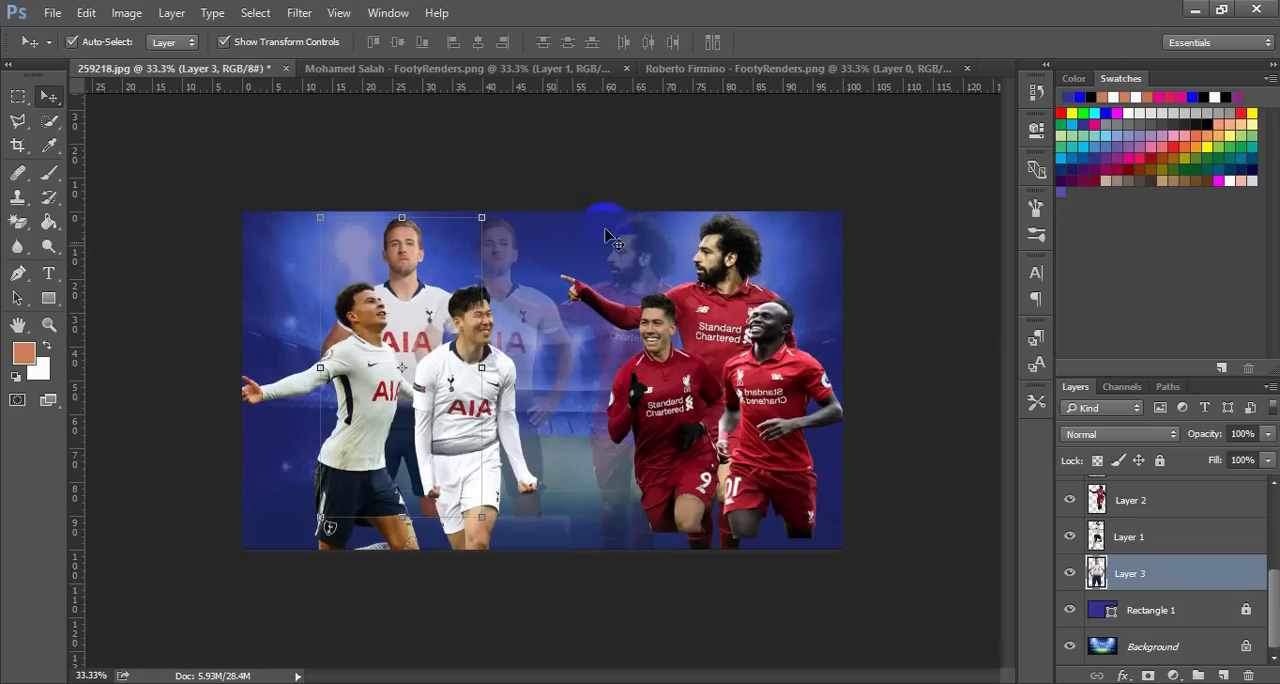
pyautogui.click(879, 350)
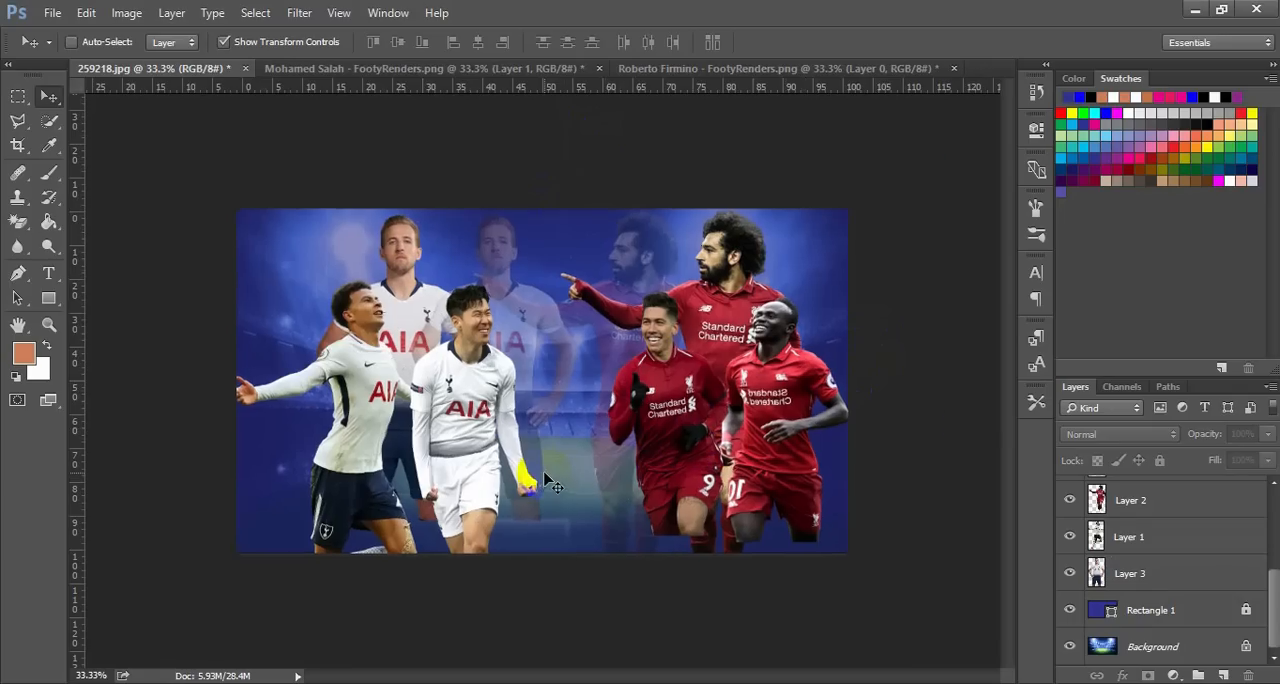
# Check the finished carto3 poster in Windows Photo Viewer and draw a full-width rectangle about 1924 by 216 px along the poster's bottom
pyautogui.hotkey('ctrl', '+')
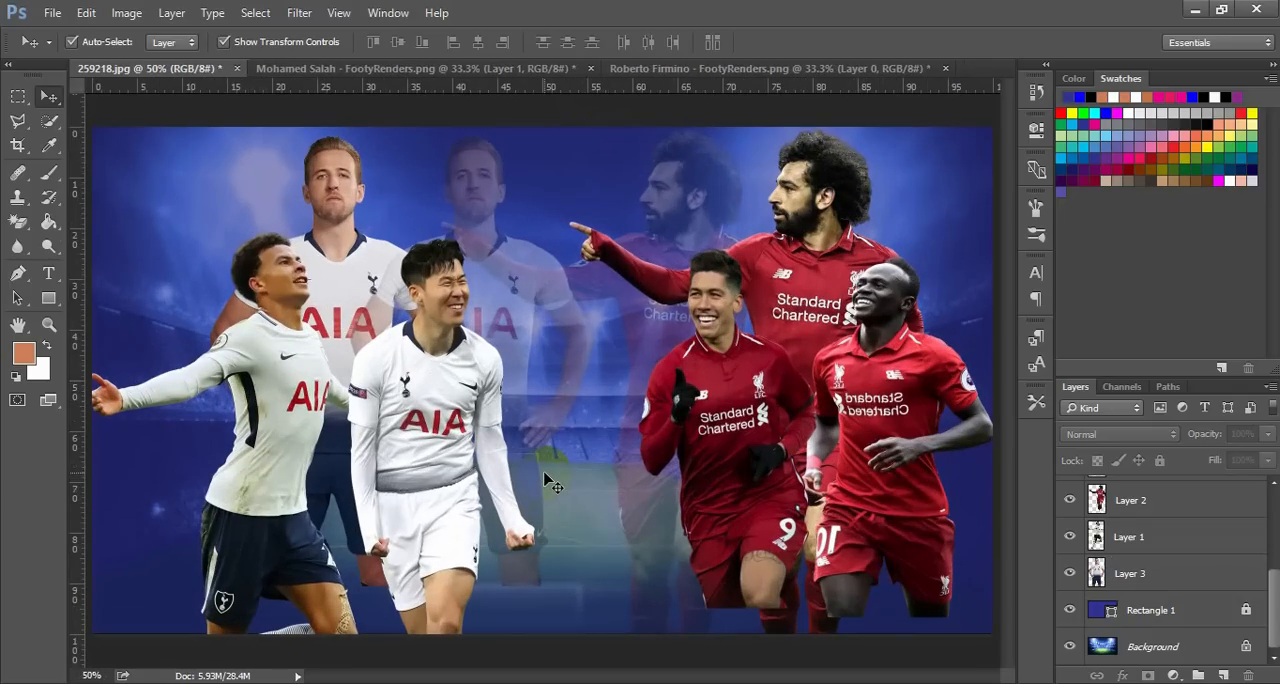
pyautogui.click(792, 681)
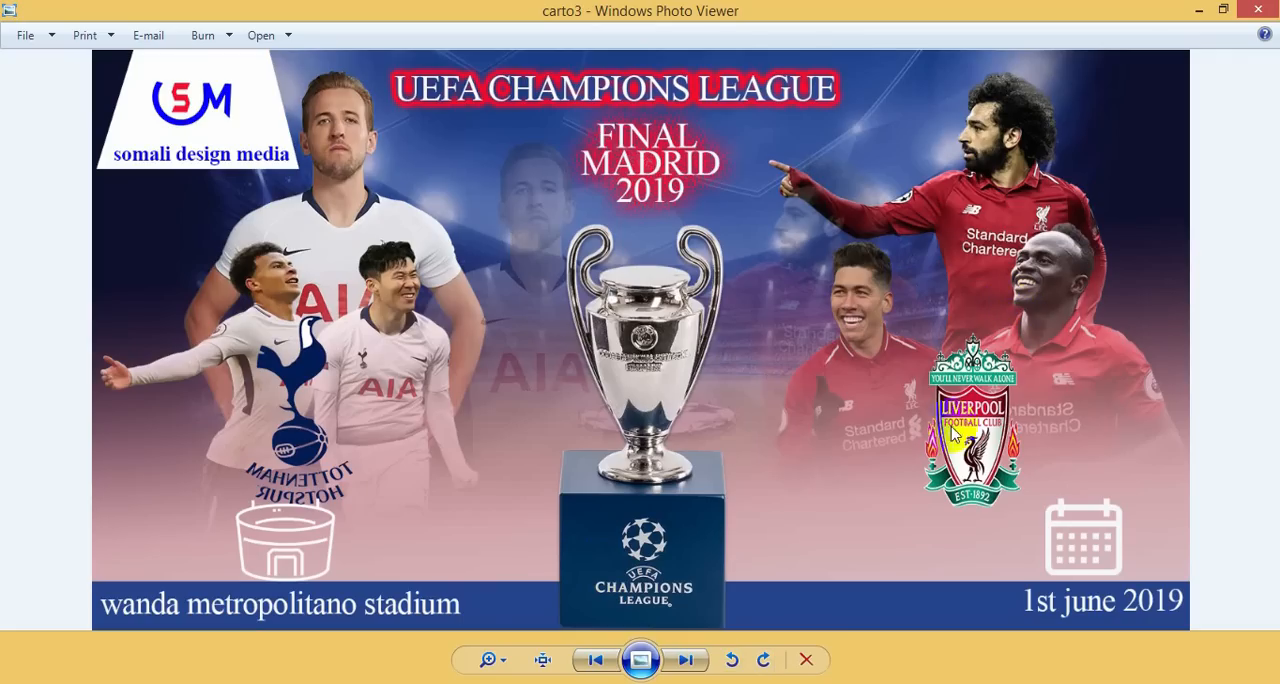
pyautogui.click(1200, 10)
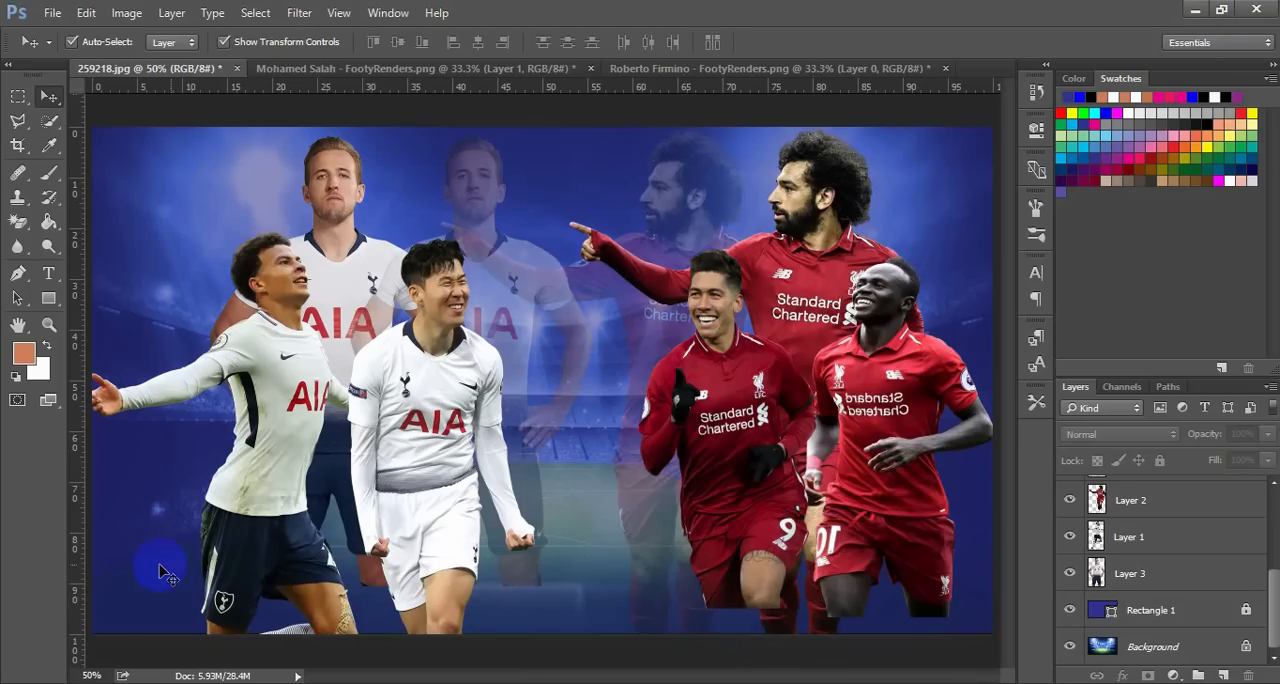
pyautogui.click(49, 298)
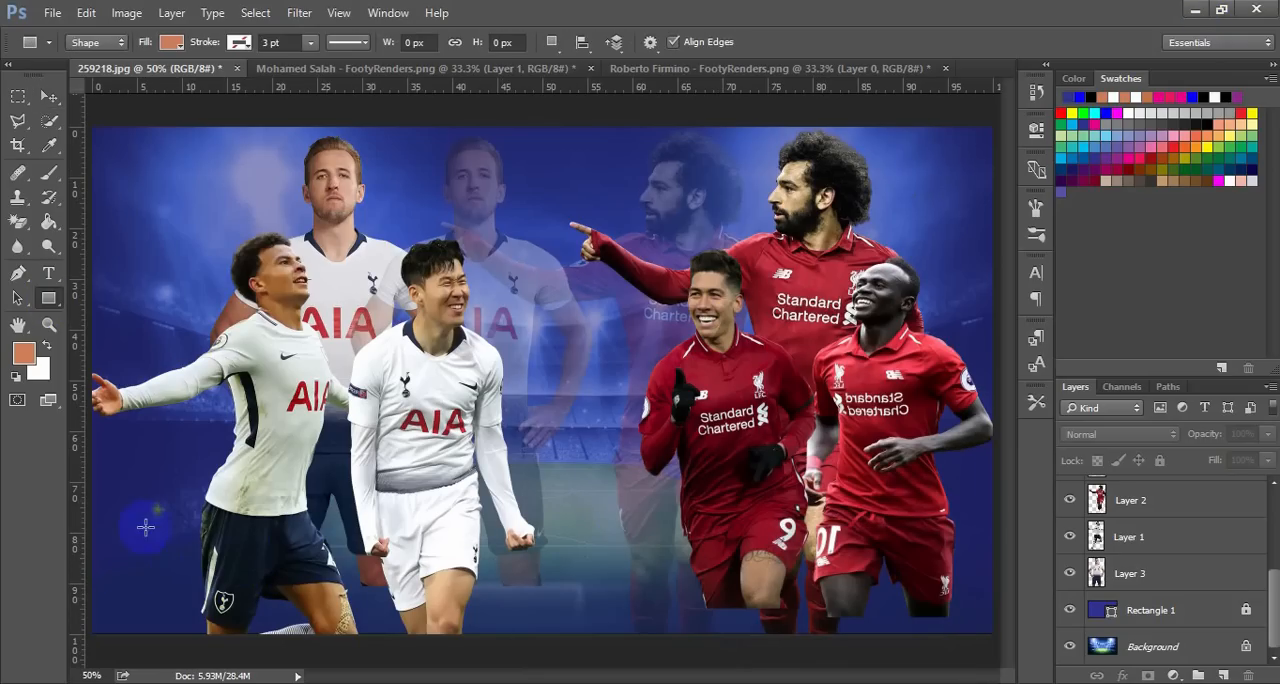
pyautogui.moveTo(91, 536); pyautogui.dragTo(993, 635)
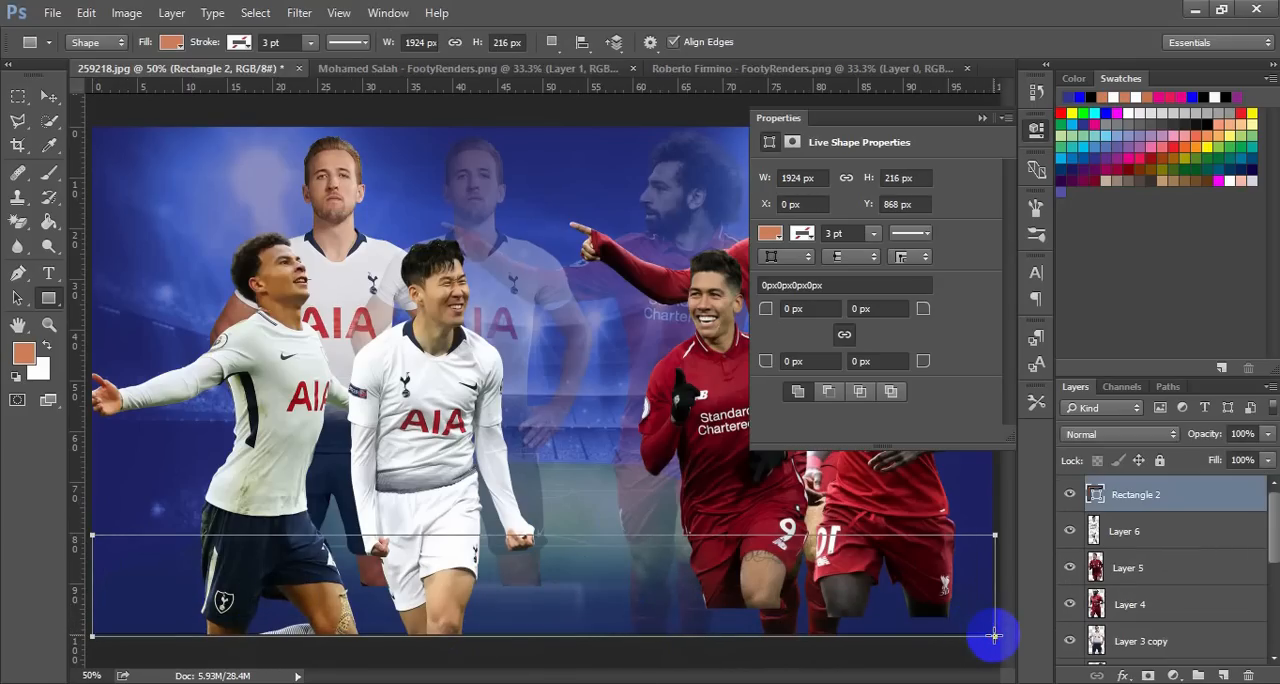
# Fill the rectangle along the poster's bottom with pure red
pyautogui.click(771, 234)
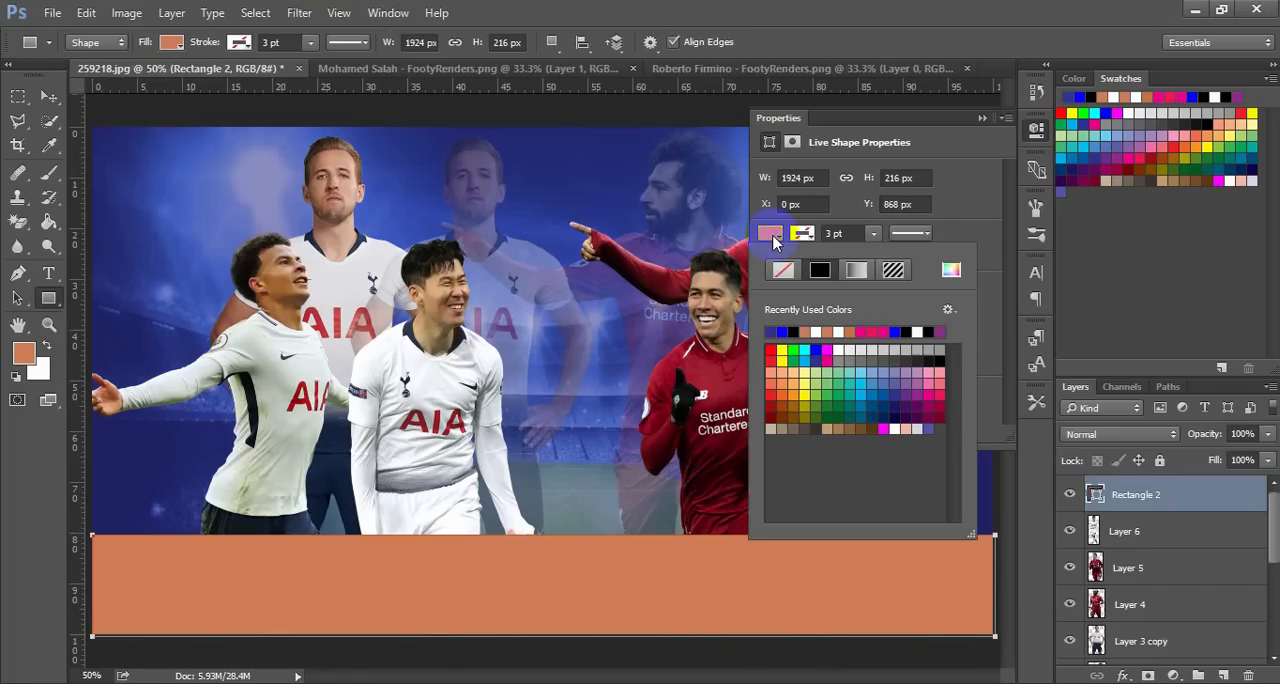
pyautogui.click(771, 348)
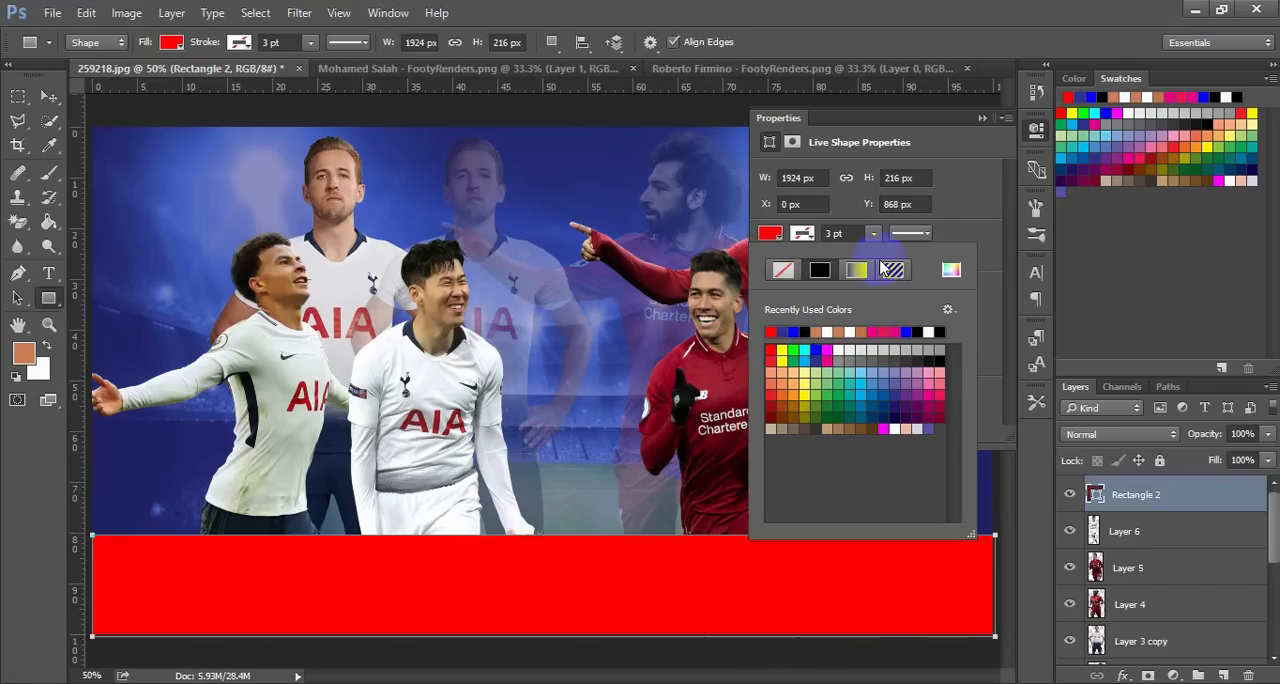
pyautogui.click(980, 120)
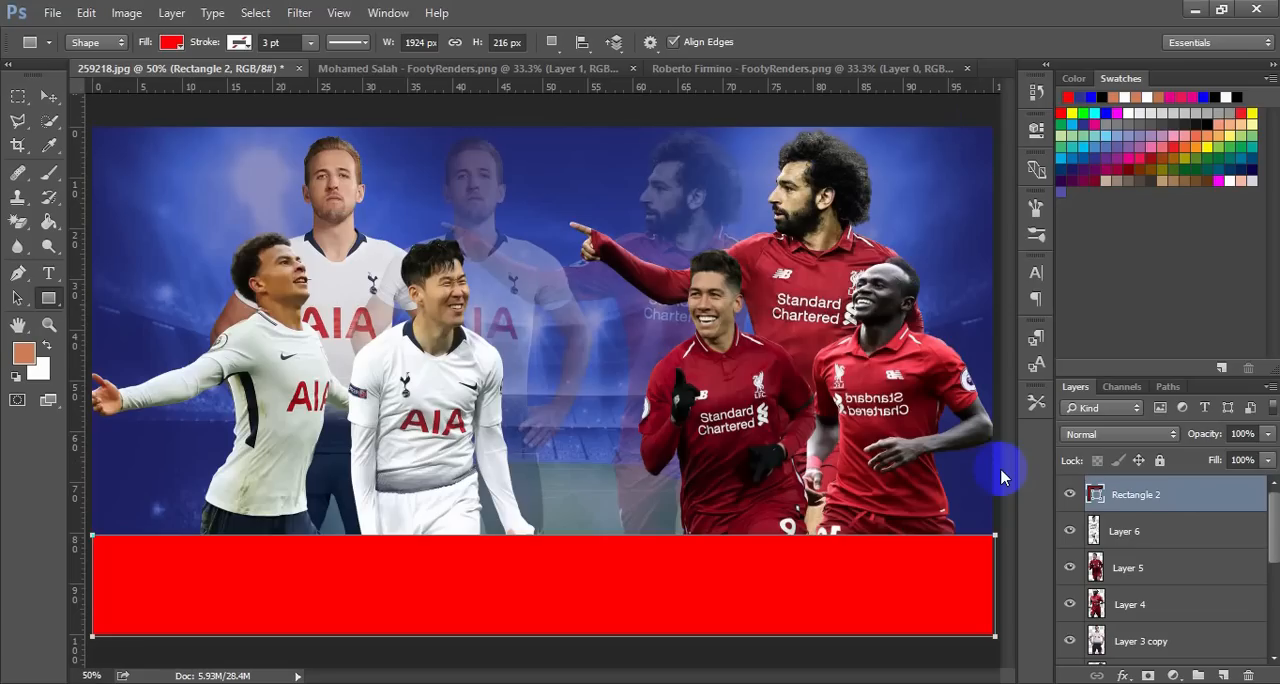
pyautogui.hotkey('ctrl', '-')
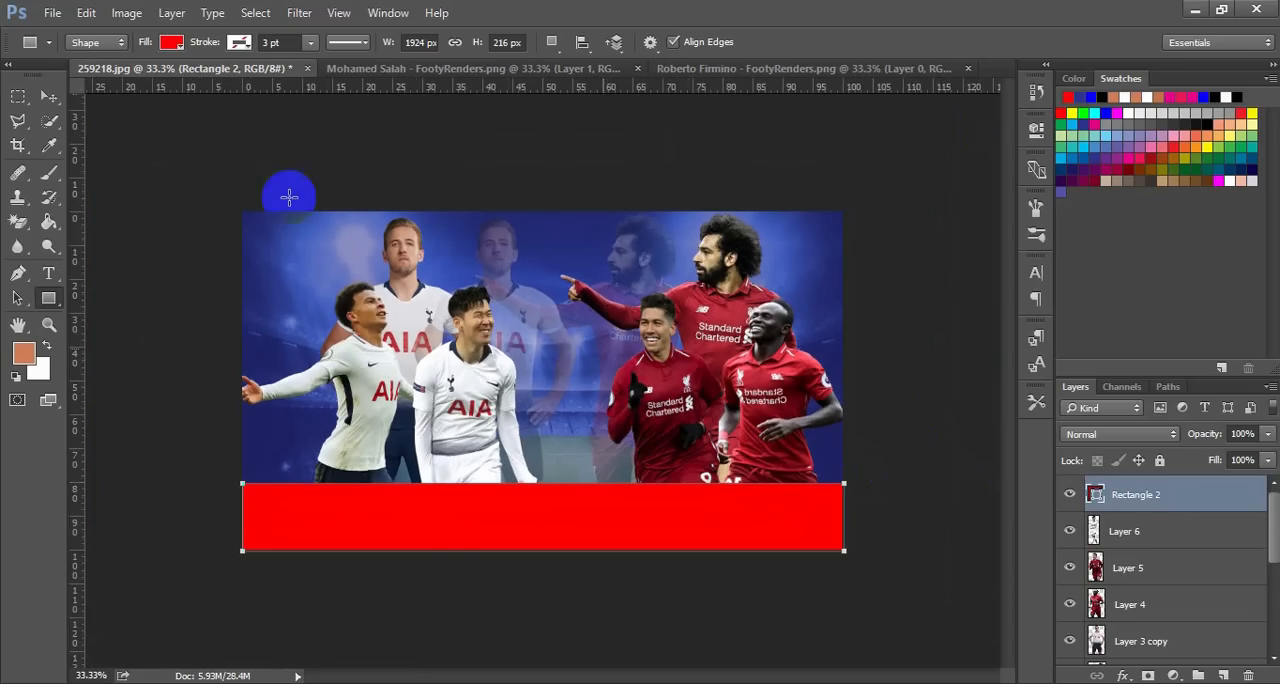
# Apply a Color Overlay to the bottom rectangle in dark red #9e0a2b, sampled from a Liverpool player's shirt
pyautogui.click(49, 96)
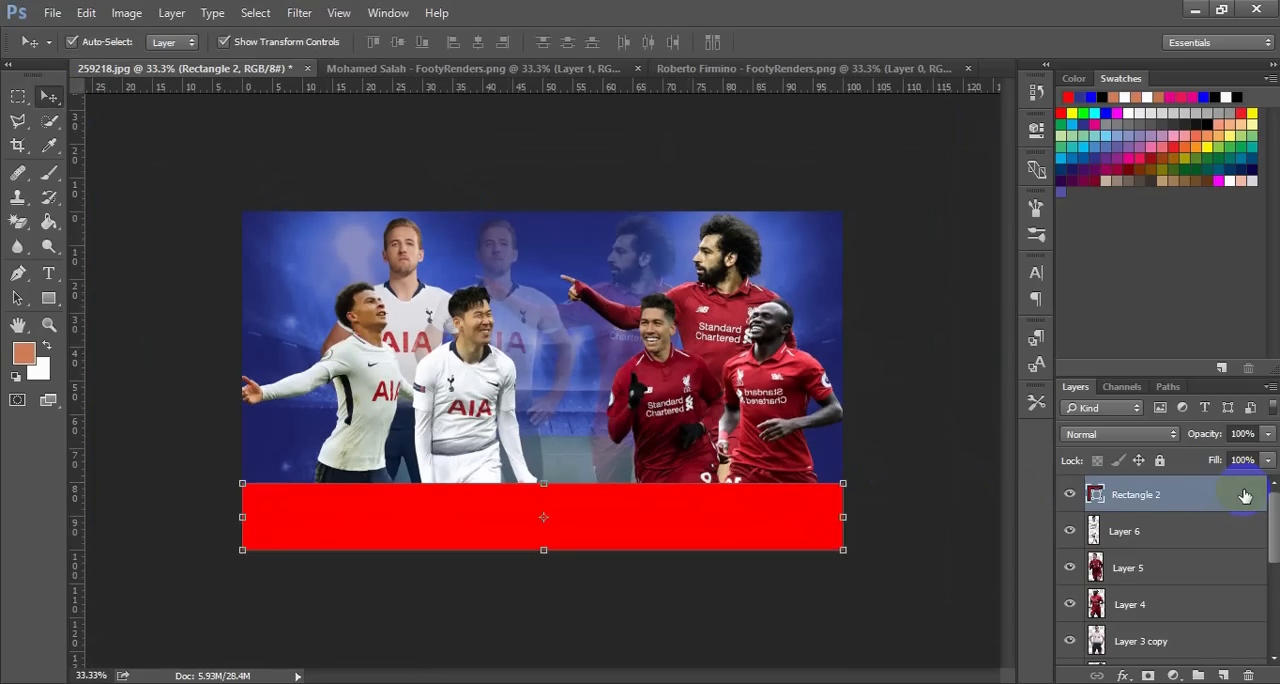
pyautogui.press('space')
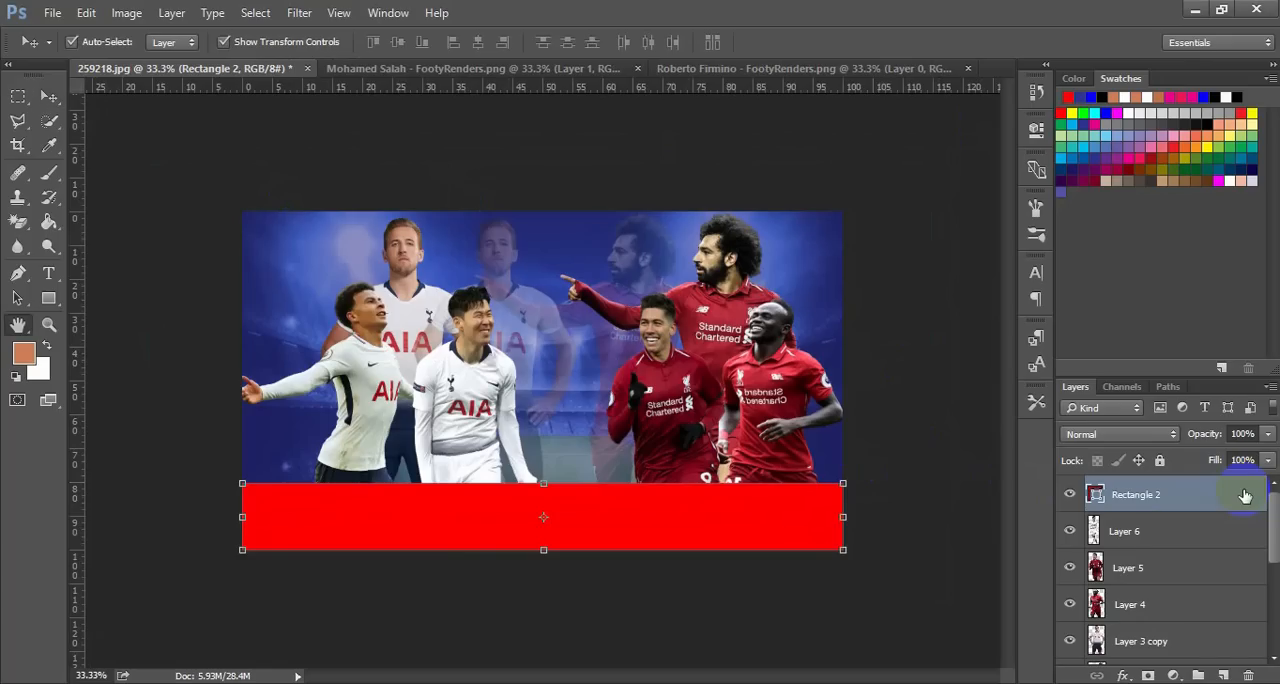
pyautogui.doubleClick(1245, 496)
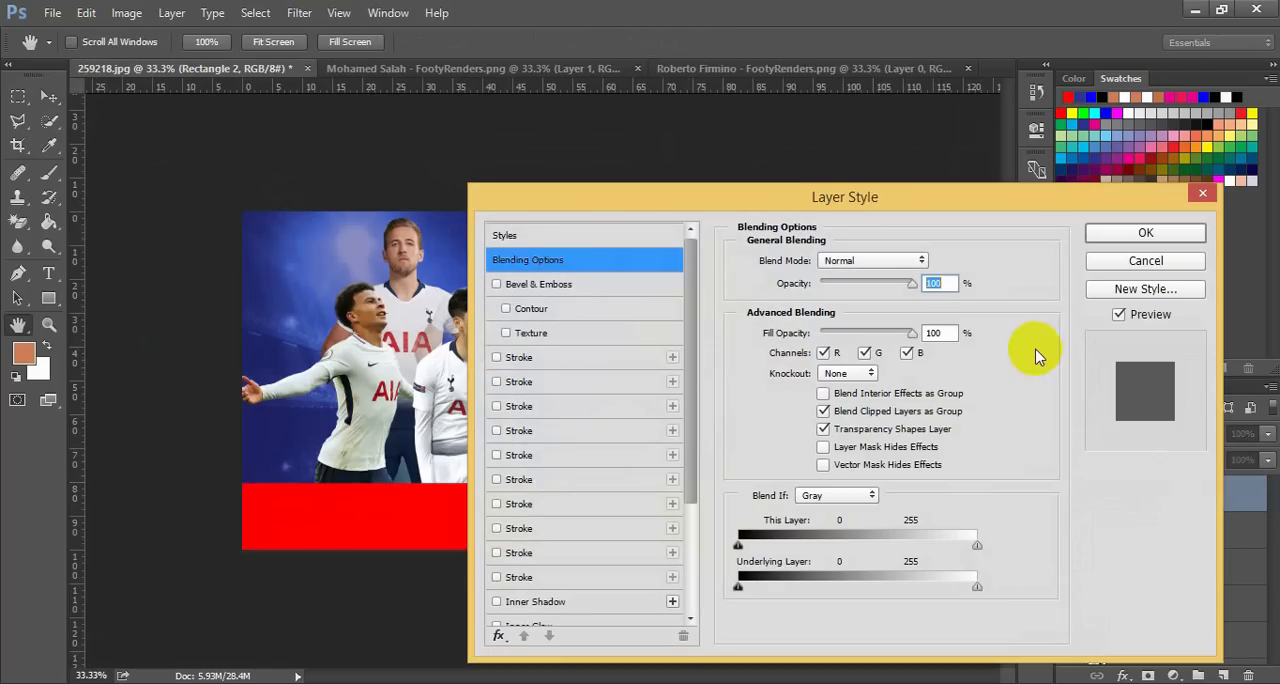
pyautogui.moveTo(935, 207); pyautogui.dragTo(1108, 137)
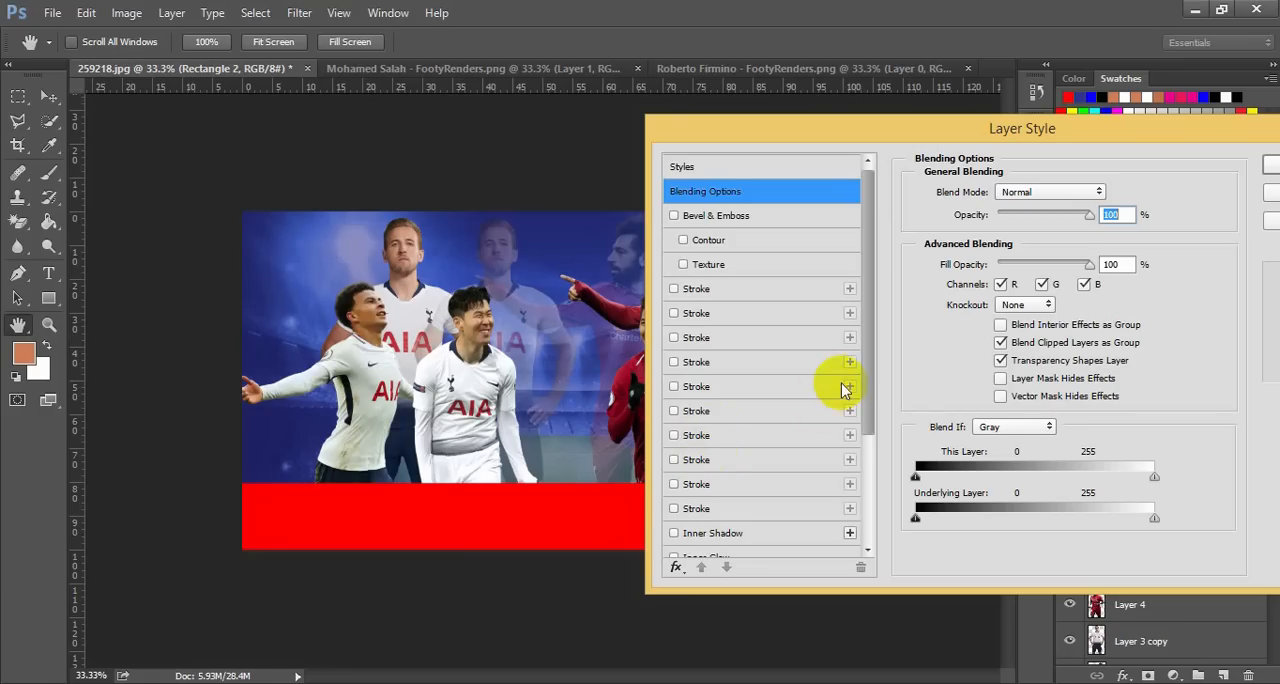
pyautogui.moveTo(867, 381); pyautogui.dragTo(850, 467)
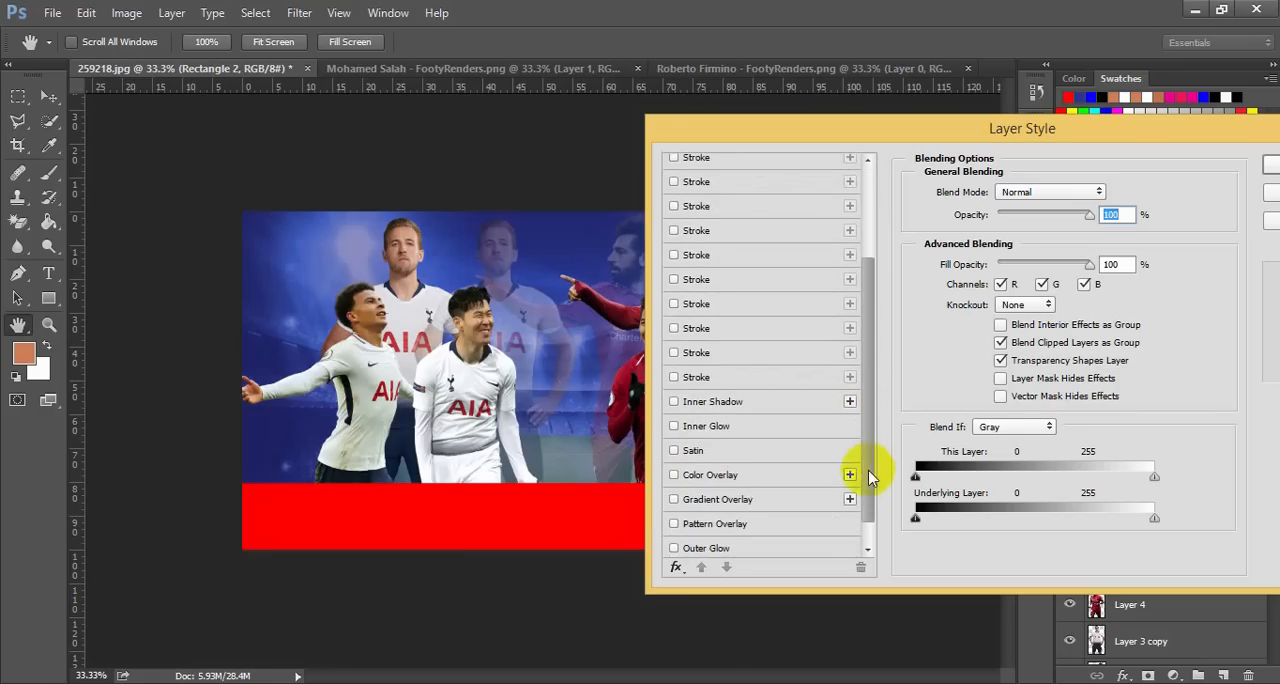
pyautogui.click(728, 477)
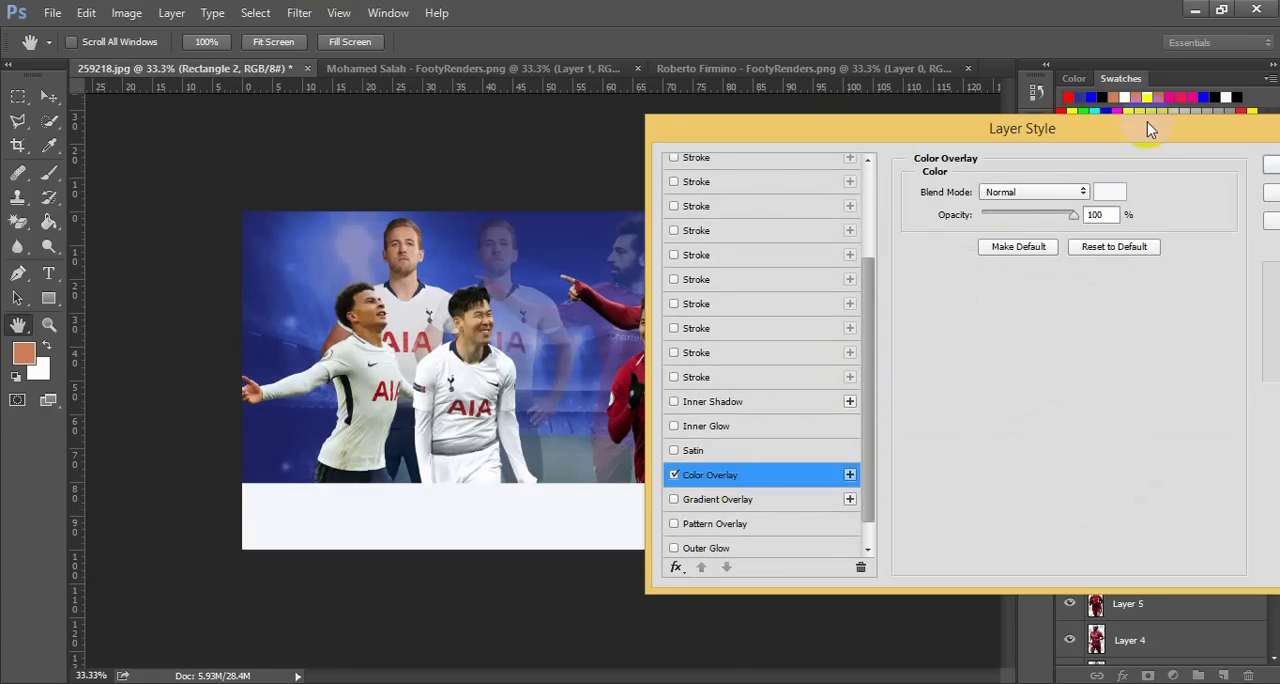
pyautogui.click(1119, 190)
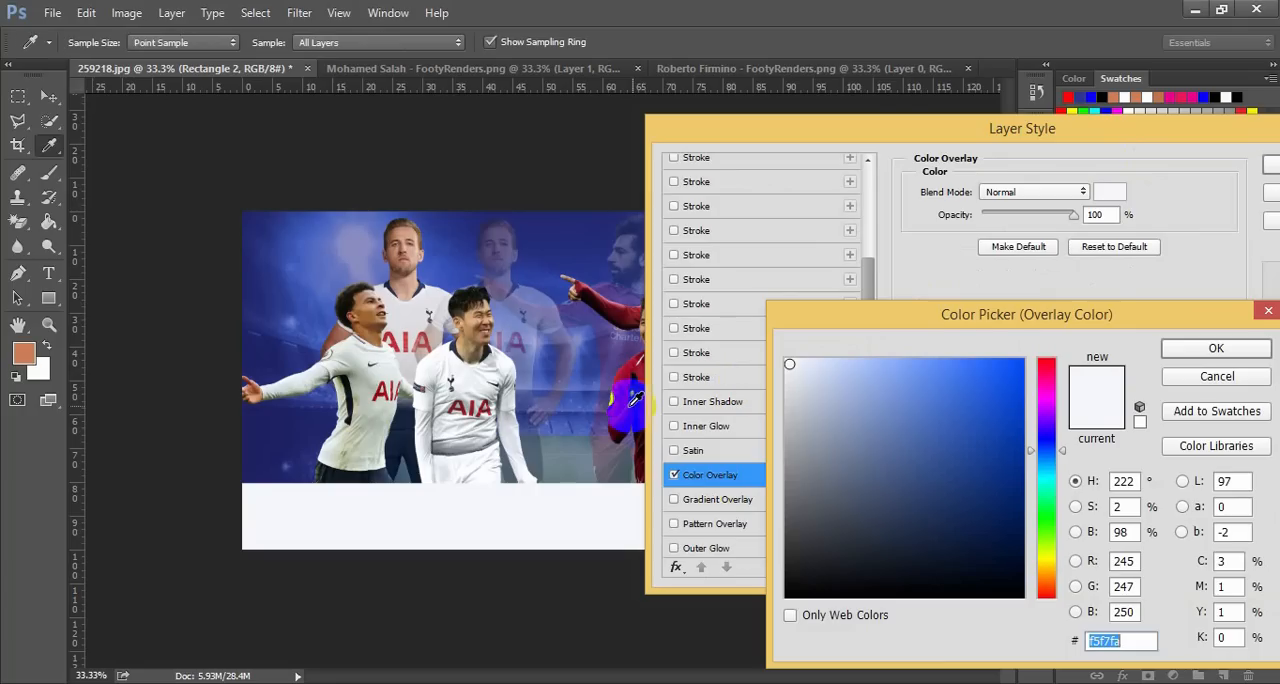
pyautogui.click(624, 384)
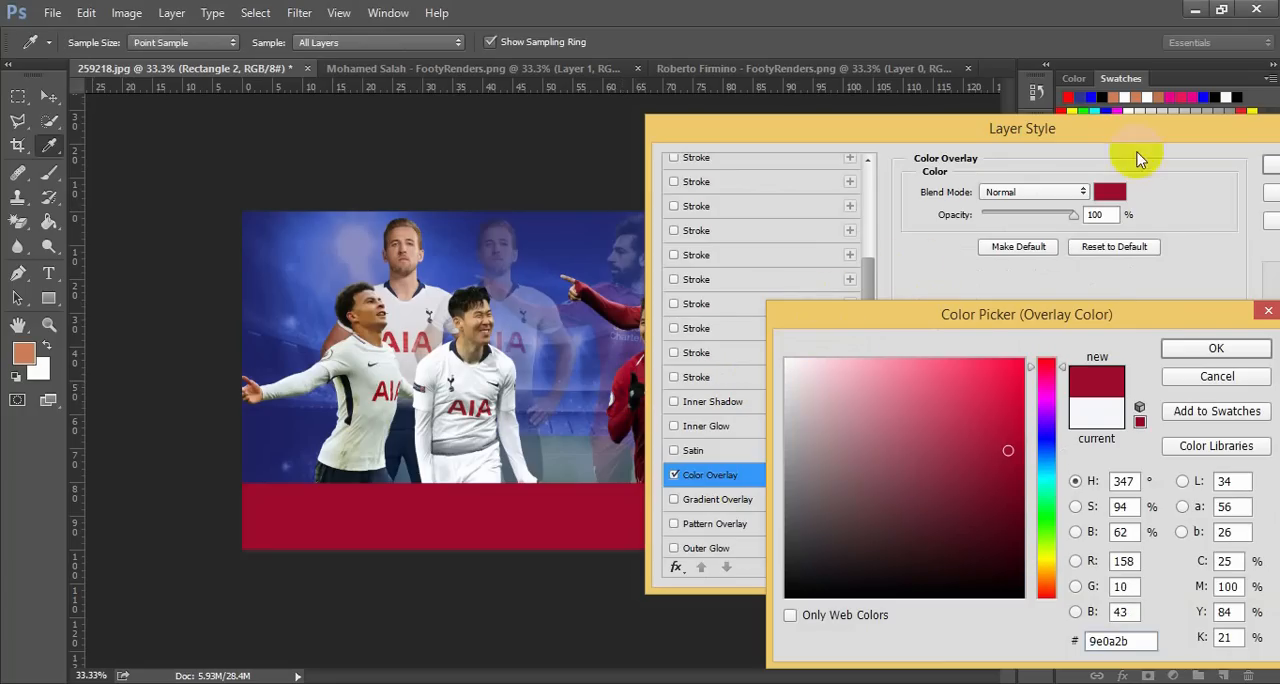
pyautogui.click(1200, 348)
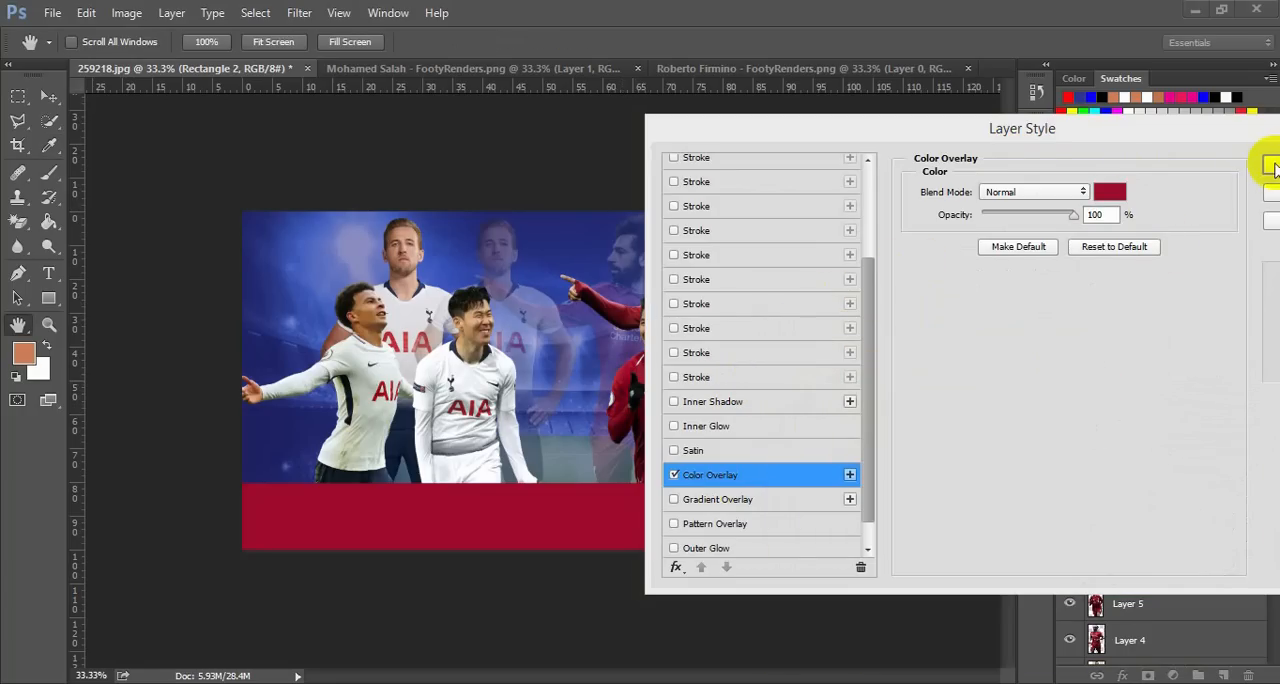
pyautogui.moveTo(1176, 134); pyautogui.dragTo(1058, 132)
pyautogui.click(1178, 163)
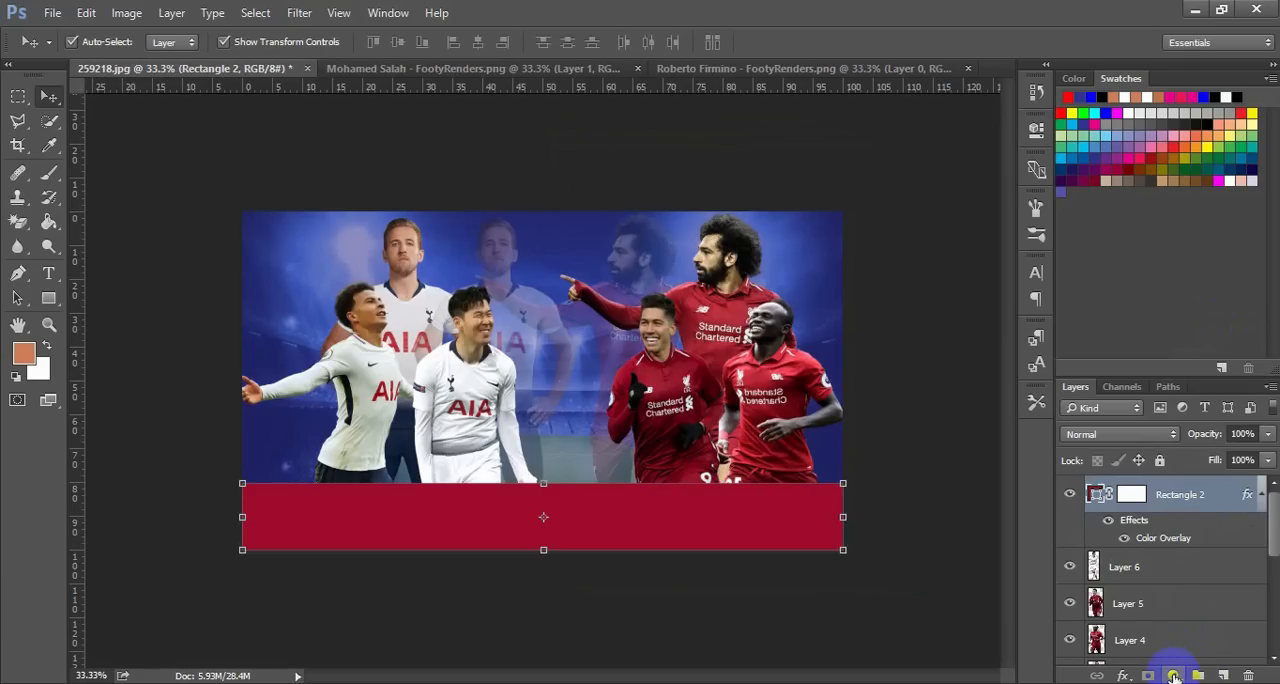
# Add a Gradient Fill layer above the bottom band and insert a colour stop at 7% in its Color to Transparent gradient
pyautogui.click(1173, 676)
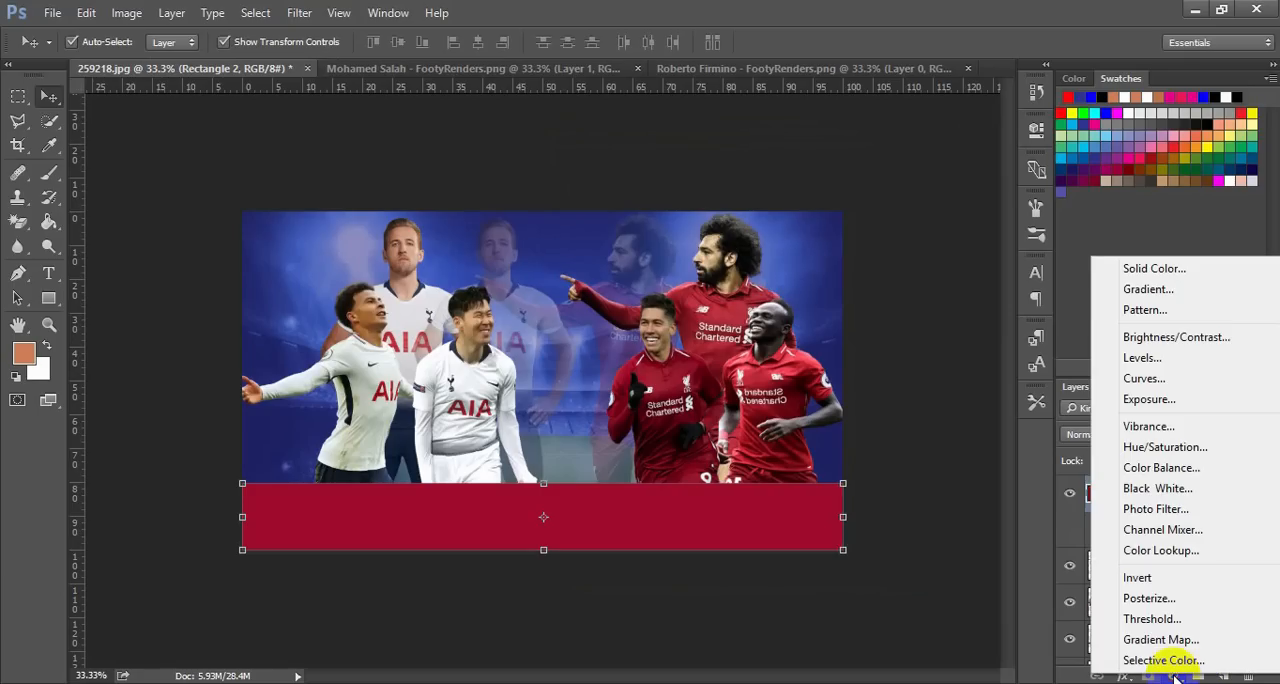
pyautogui.click(1150, 290)
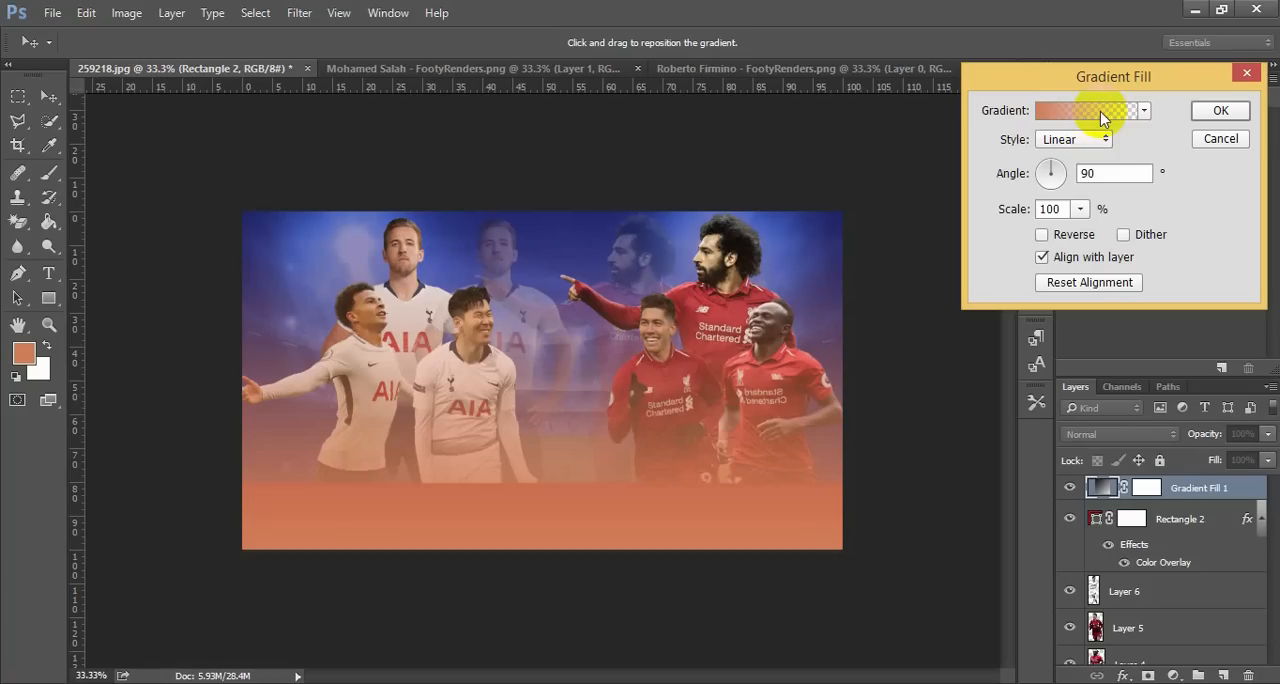
pyautogui.click(1102, 115)
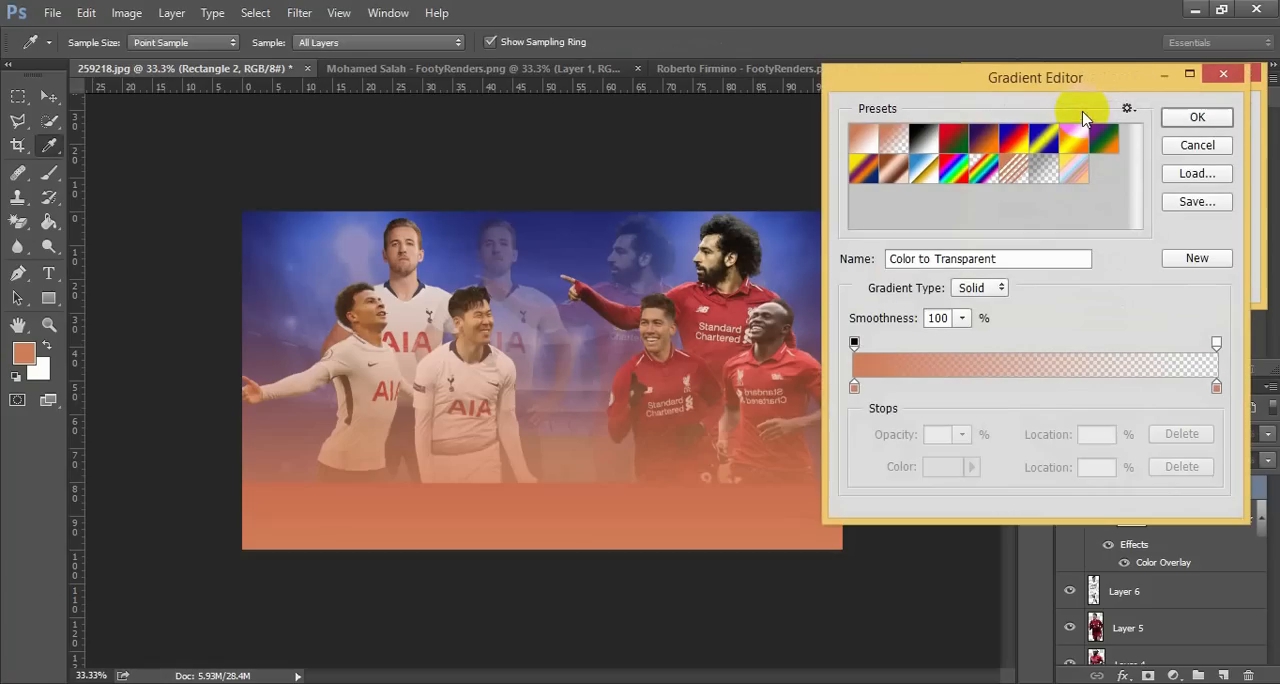
pyautogui.moveTo(1034, 80); pyautogui.dragTo(1106, 104)
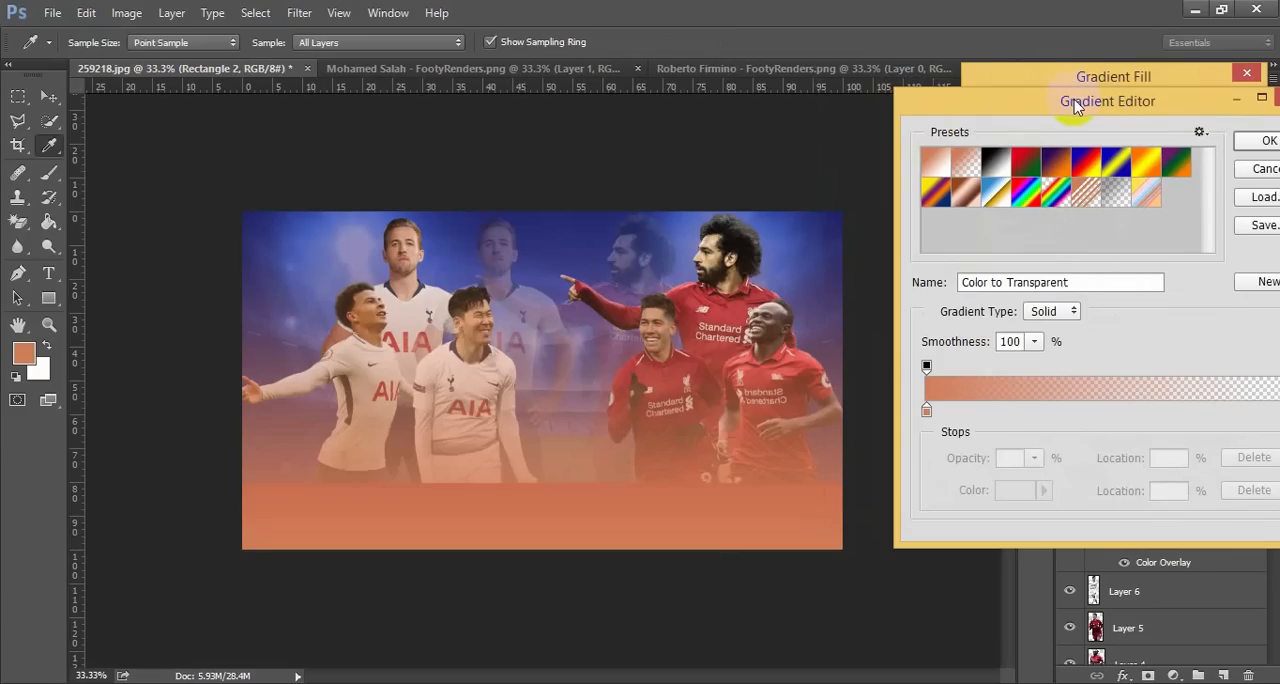
pyautogui.moveTo(1076, 107); pyautogui.dragTo(948, 36)
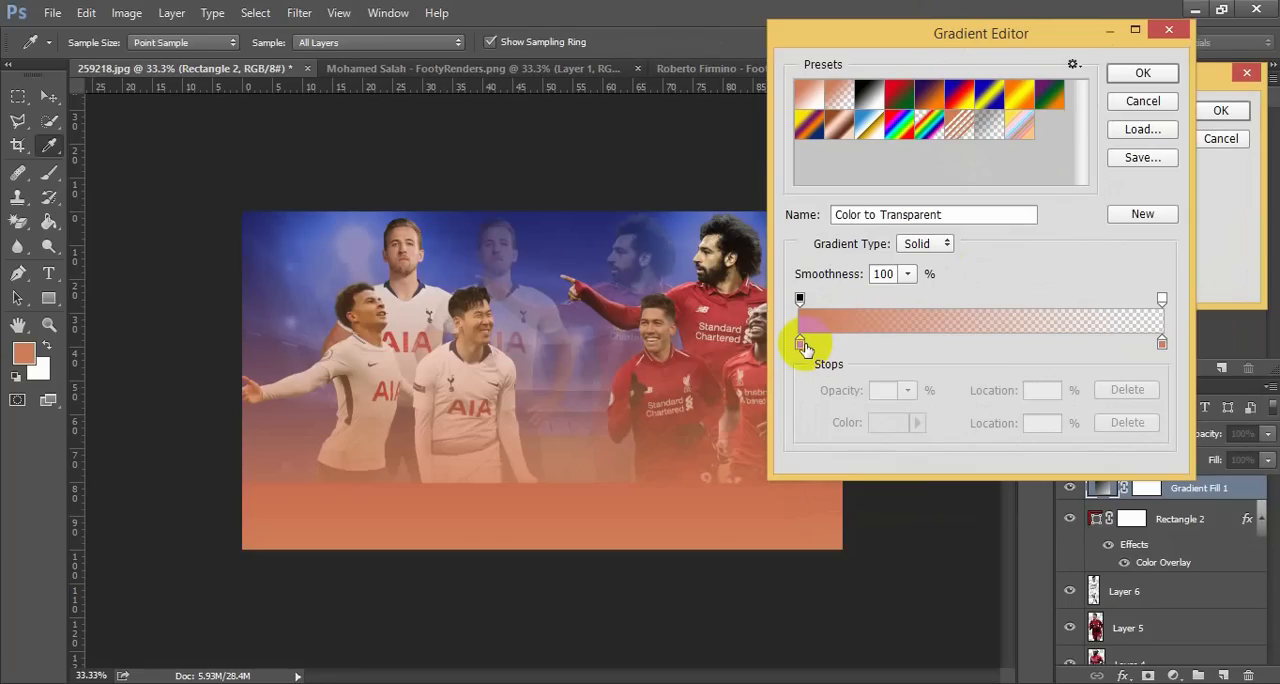
pyautogui.click(803, 344)
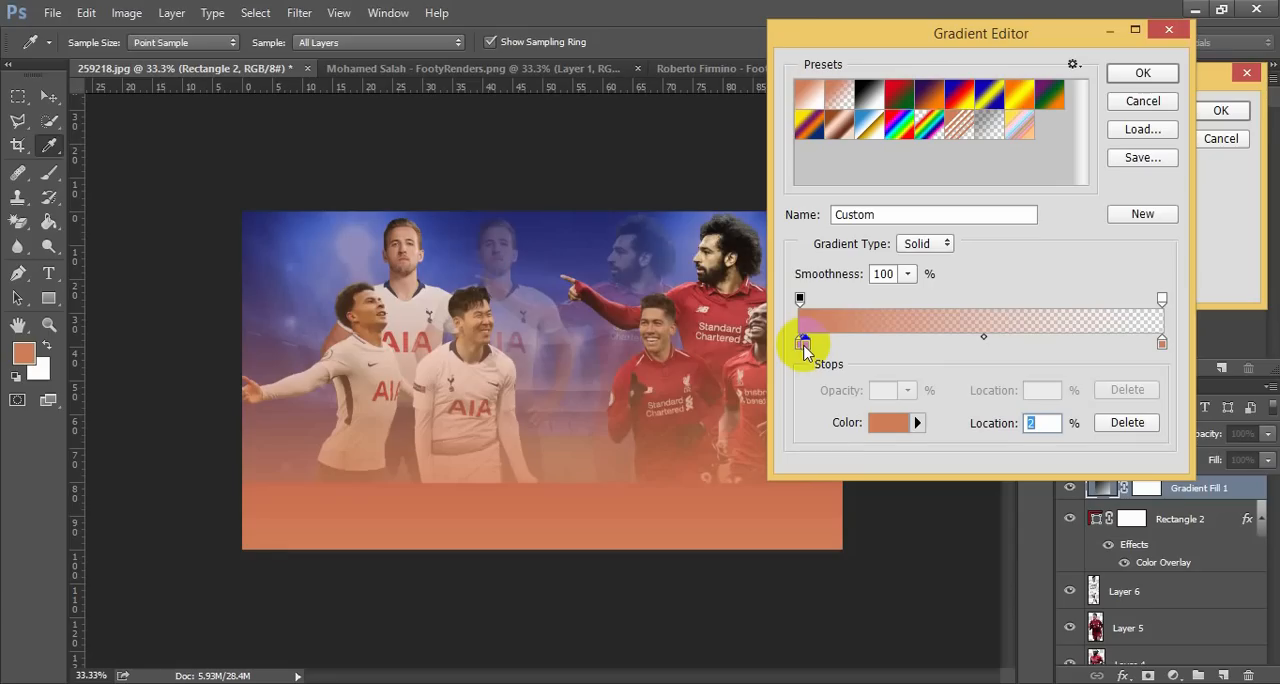
pyautogui.moveTo(805, 347); pyautogui.dragTo(823, 345)
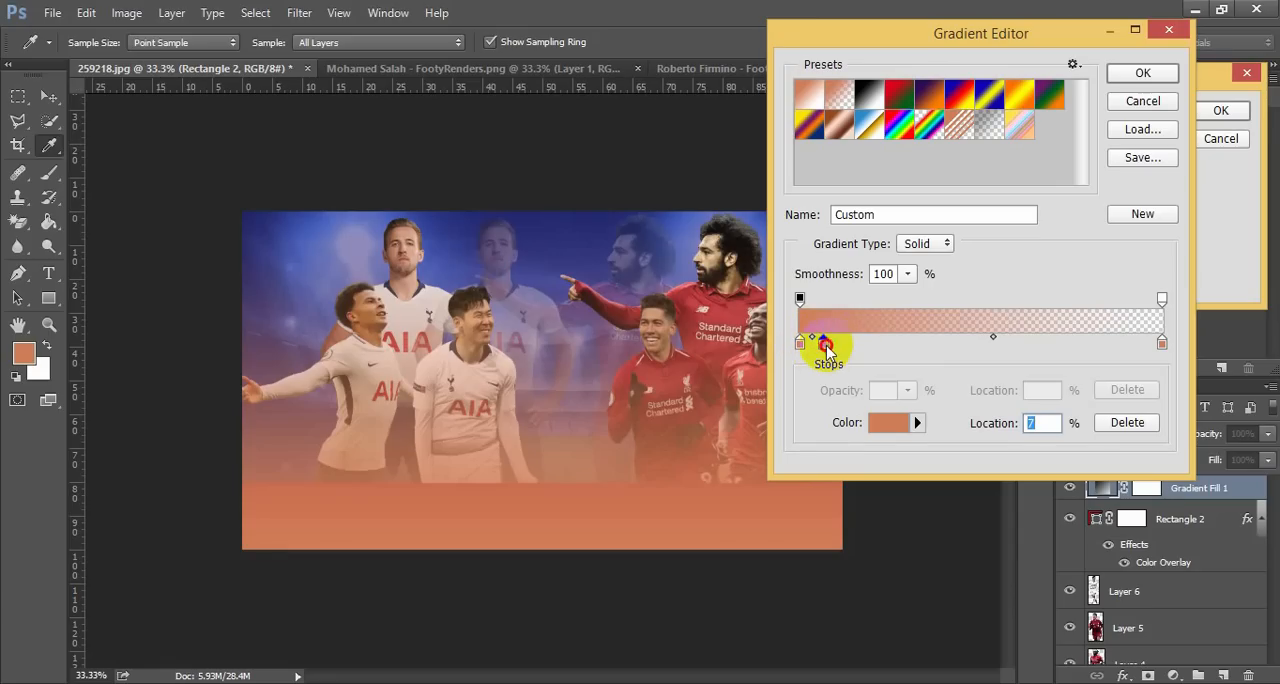
# Colour the gradient stop at 7% near-white, #fbf8f6
pyautogui.doubleClick(826, 347)
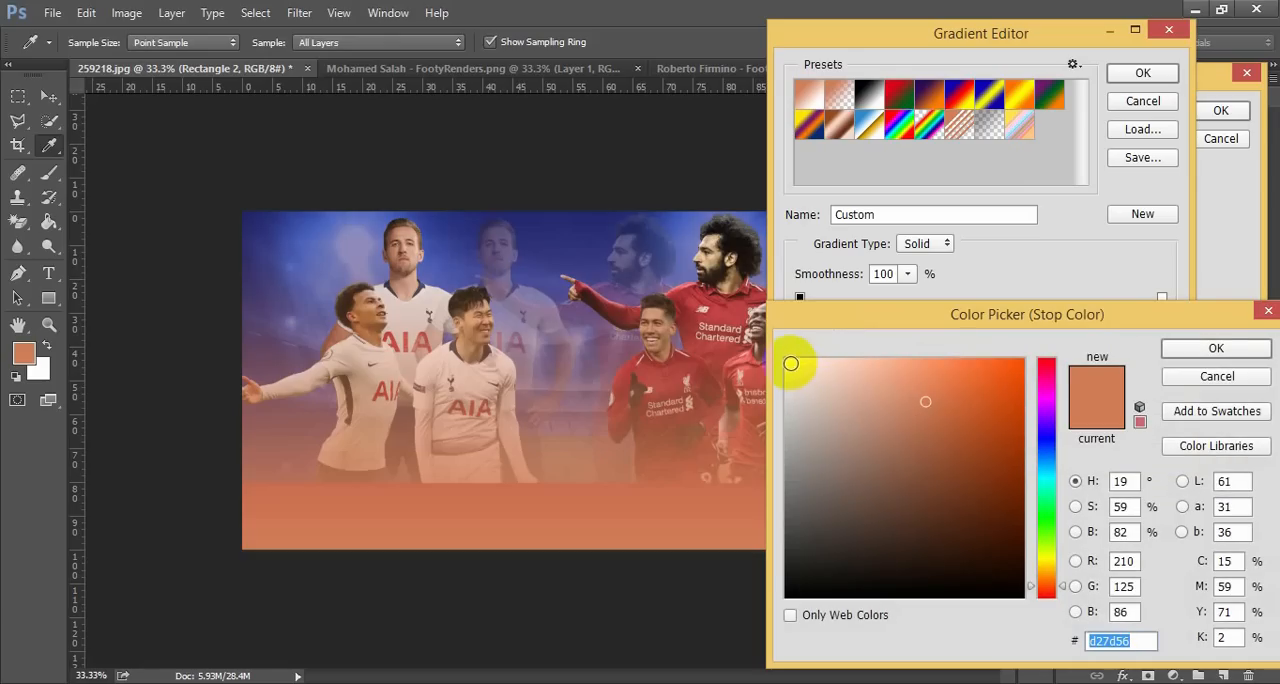
pyautogui.click(790, 362)
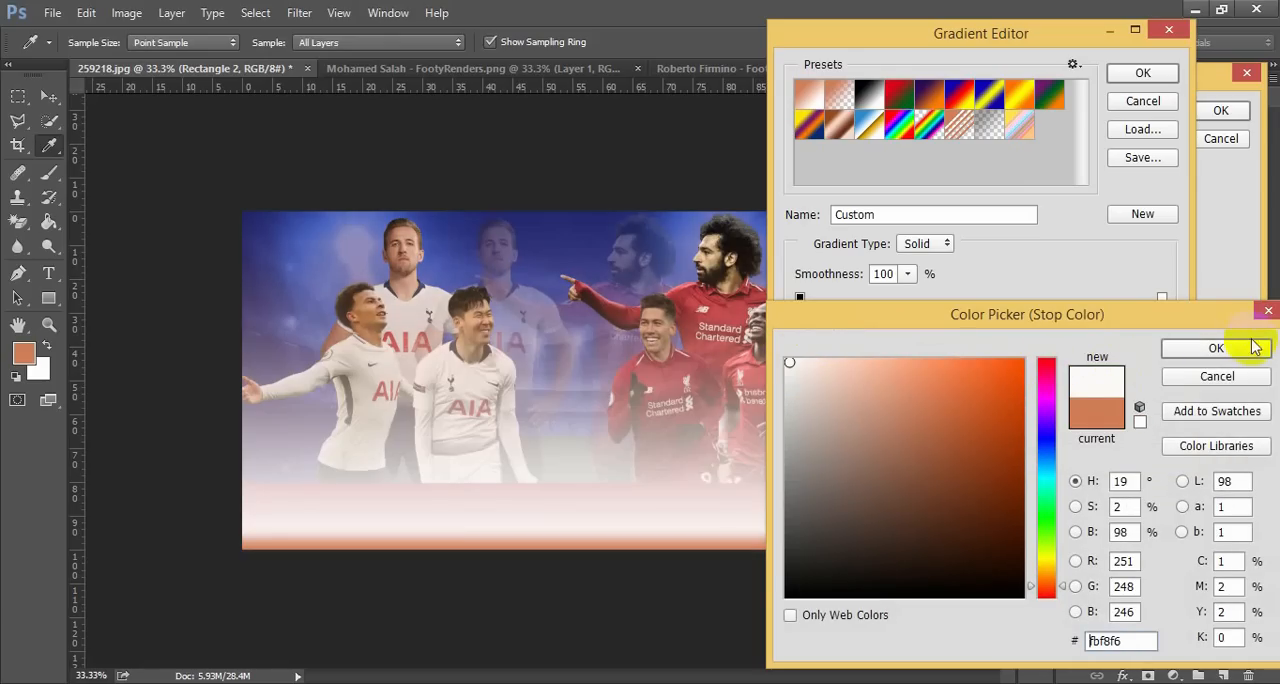
pyautogui.click(1215, 348)
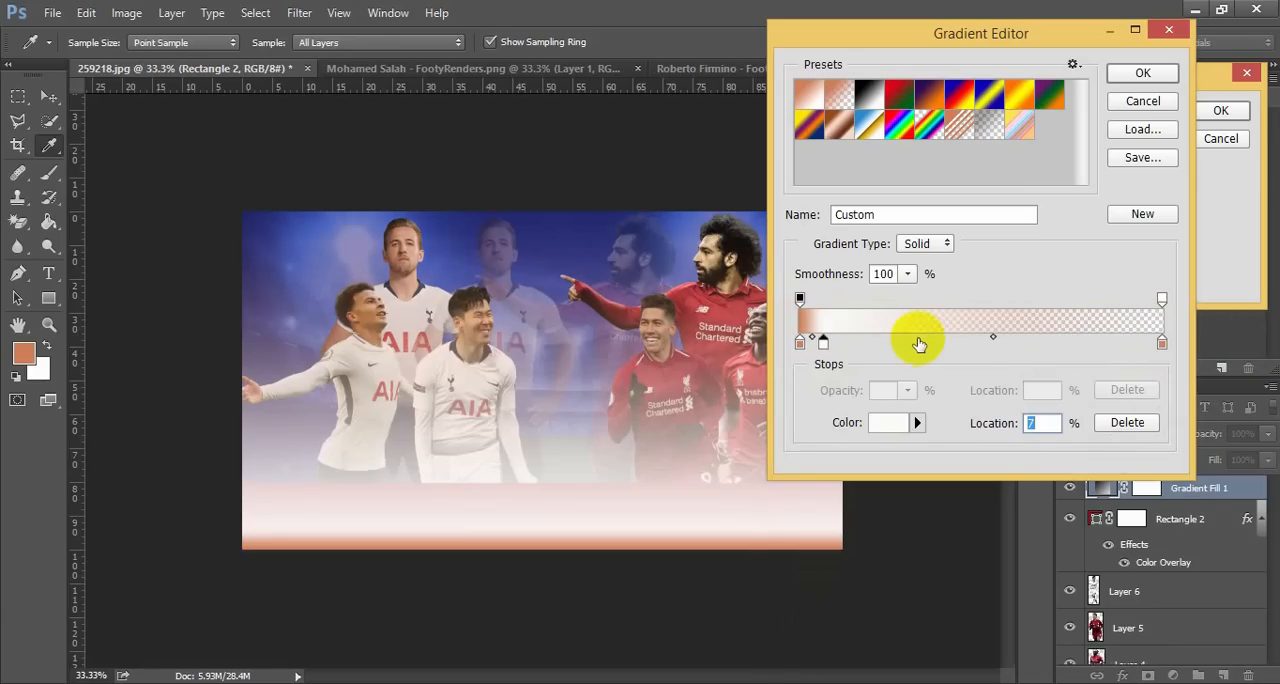
# Recolour the stop at 7% to muted red #a74044, sampled from Roberto Firmino's shirt, and move it to 26%
pyautogui.doubleClick(823, 344)
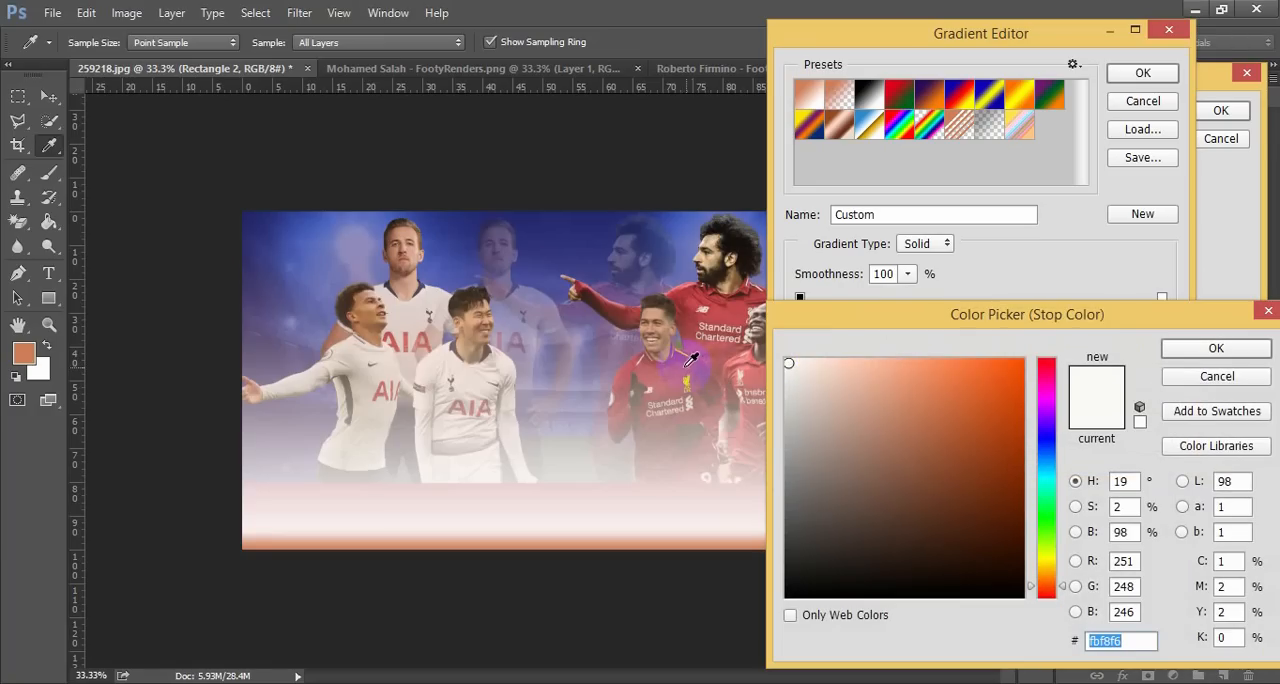
pyautogui.click(689, 359)
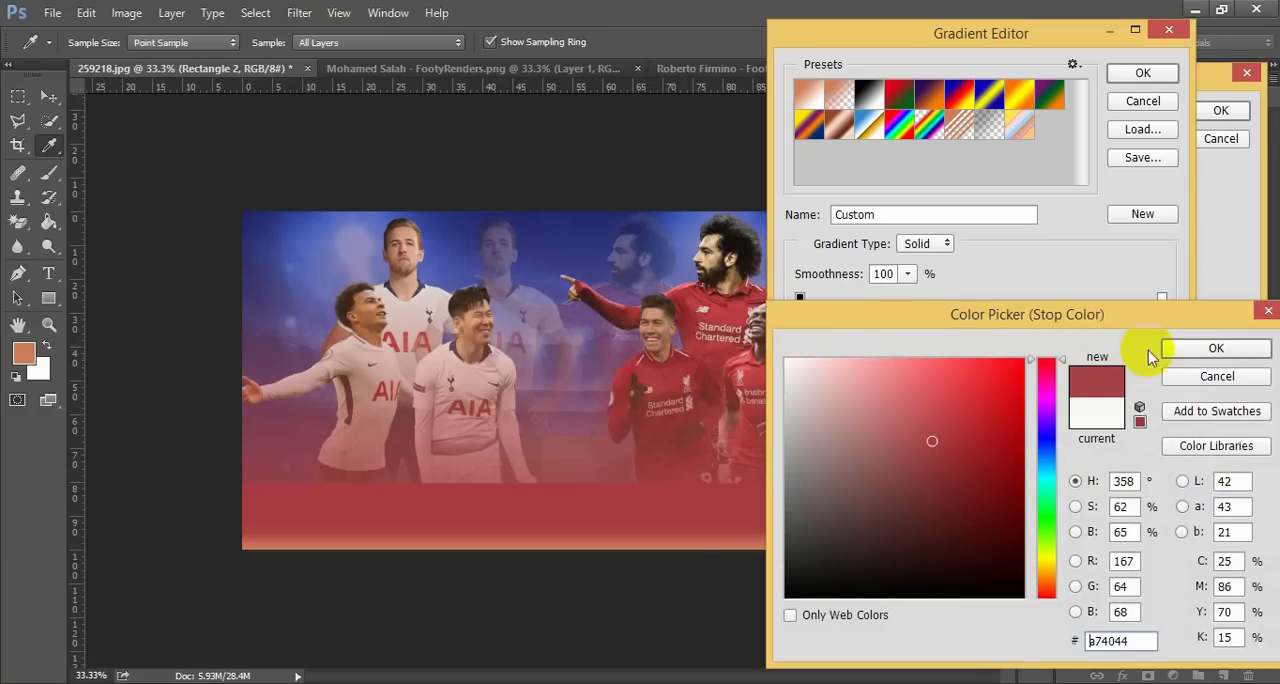
pyautogui.click(1190, 349)
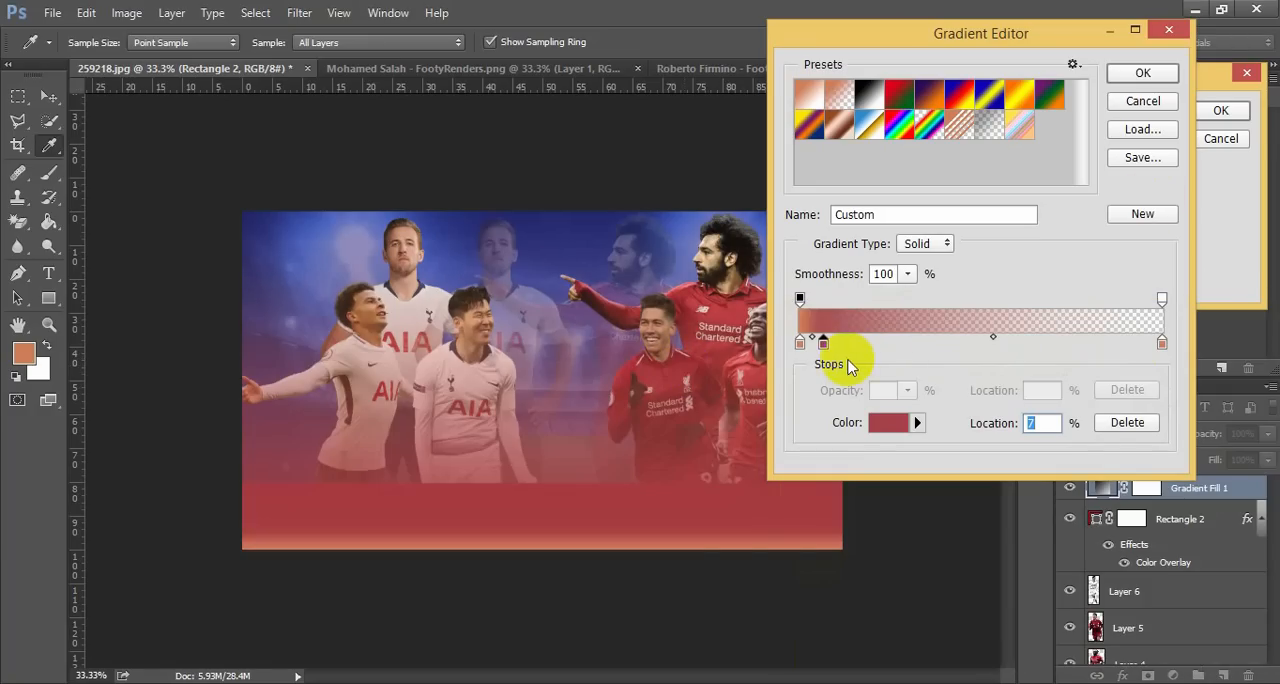
pyautogui.moveTo(824, 345); pyautogui.dragTo(897, 352)
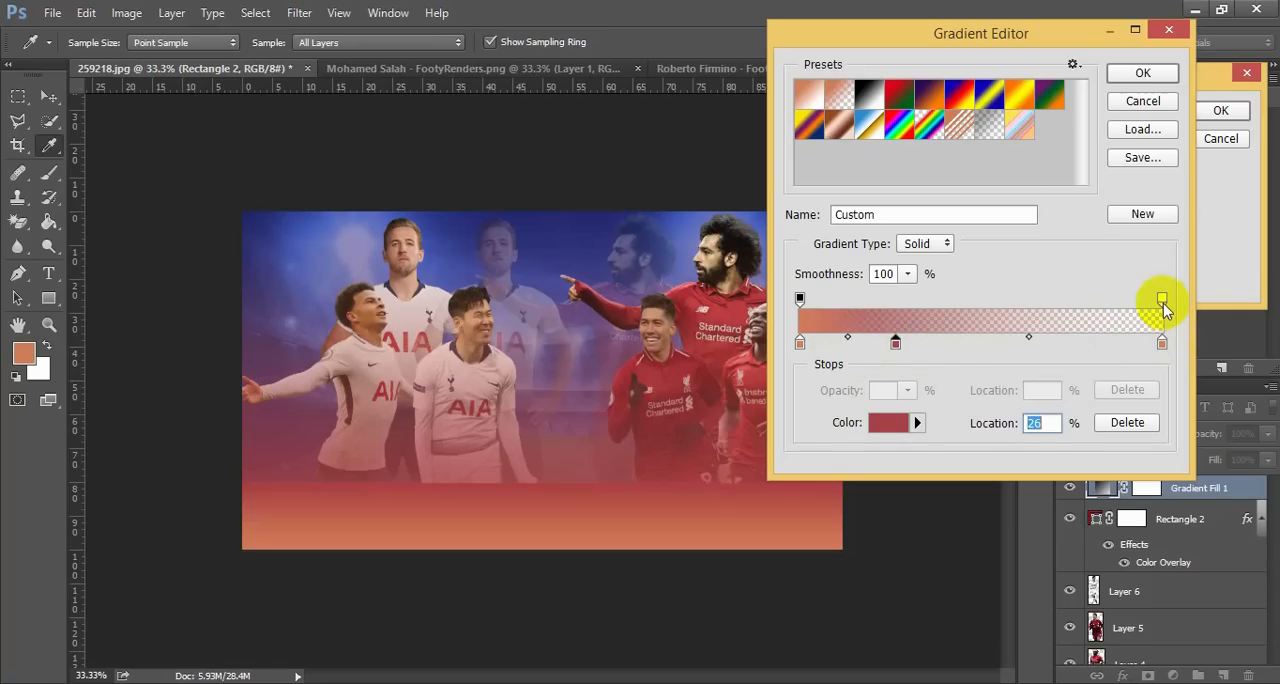
# Move the gradient's transparent opacity stop to 91% and spread extra orange colour stops along its transparent half, one of them at 47%
pyautogui.moveTo(1162, 300); pyautogui.dragTo(1133, 300)
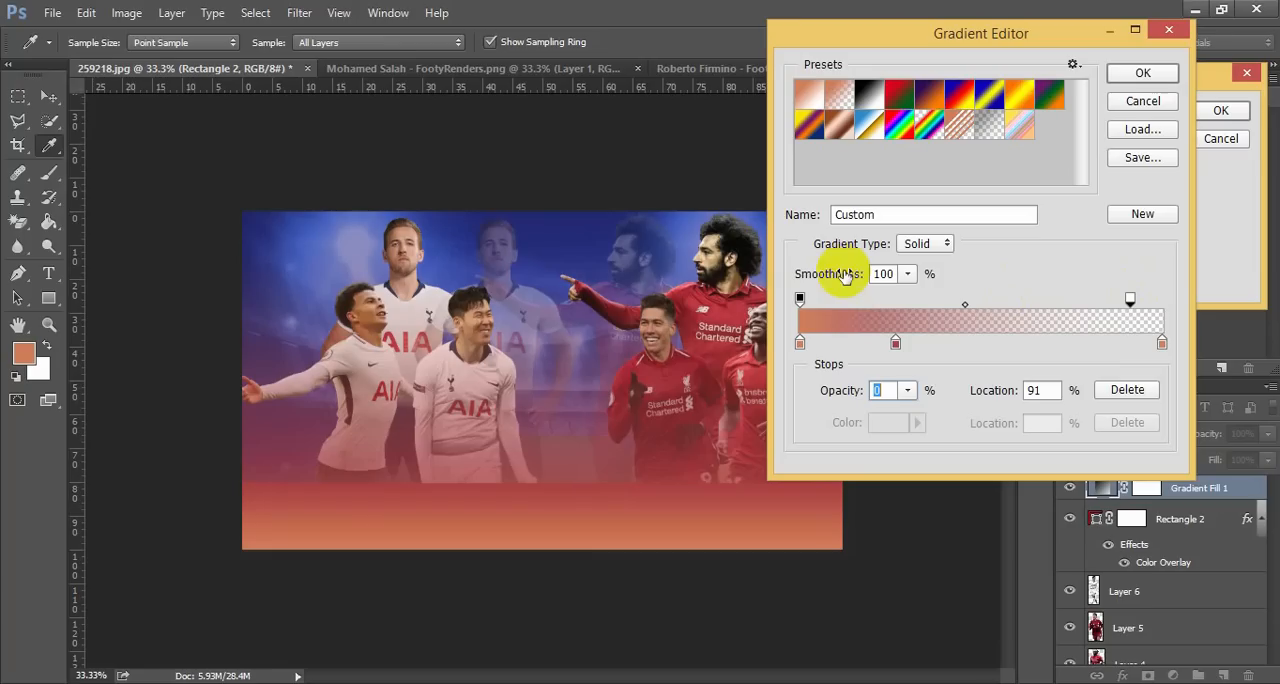
pyautogui.click(1161, 345)
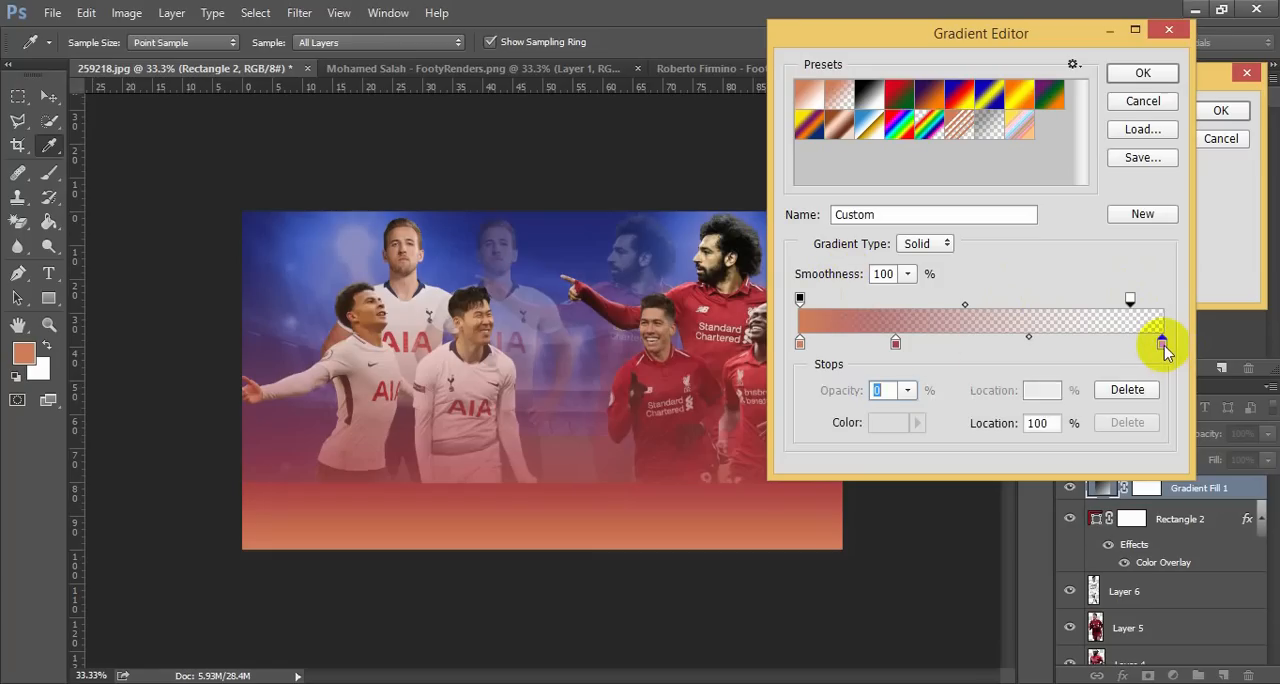
pyautogui.doubleClick(1160, 343)
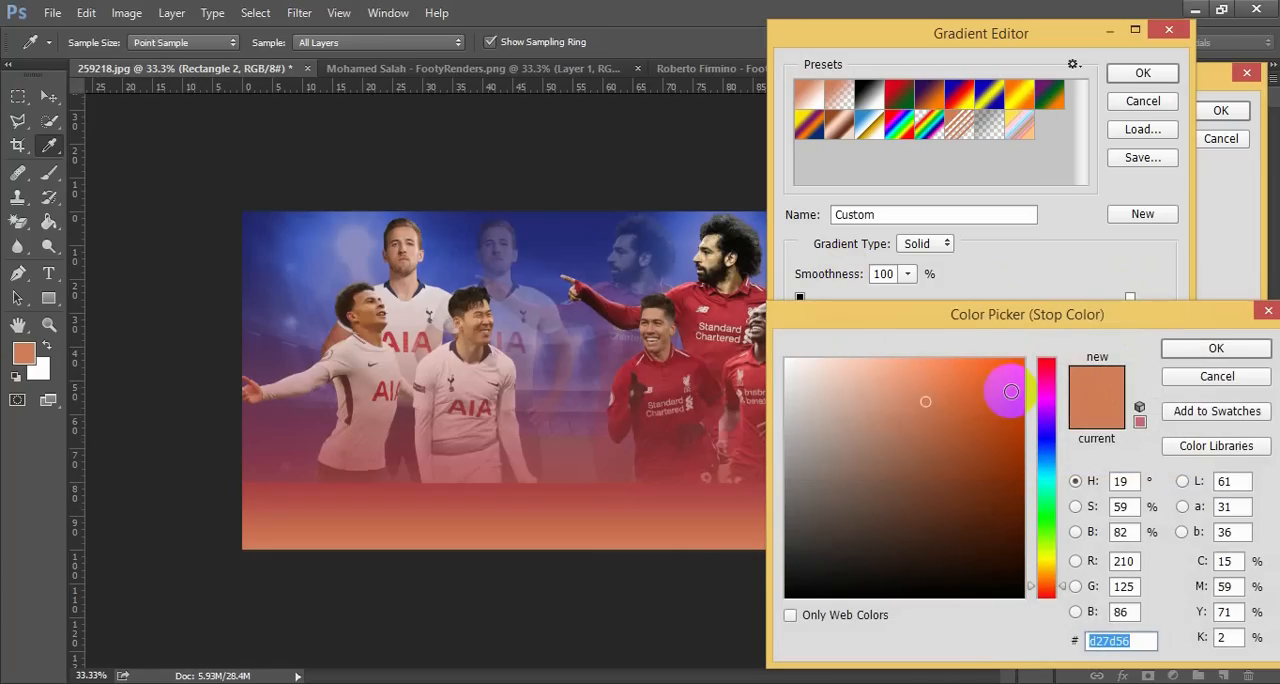
pyautogui.click(1180, 349)
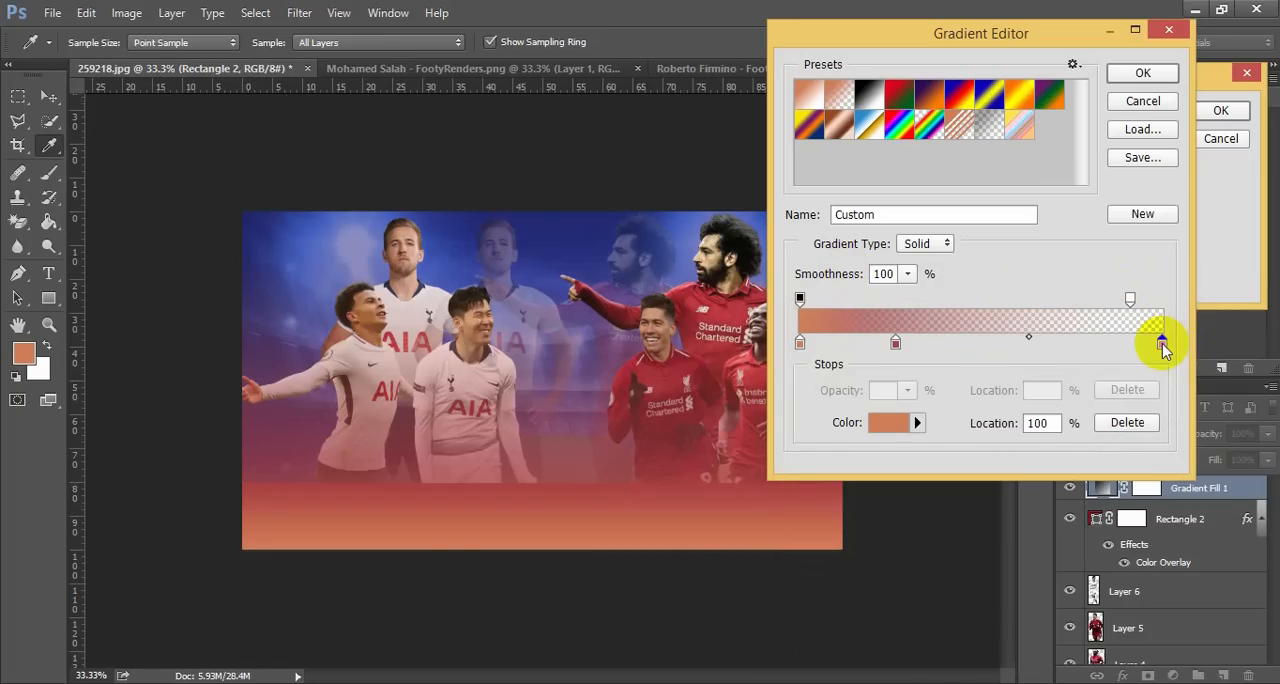
pyautogui.moveTo(1160, 345); pyautogui.dragTo(1135, 347)
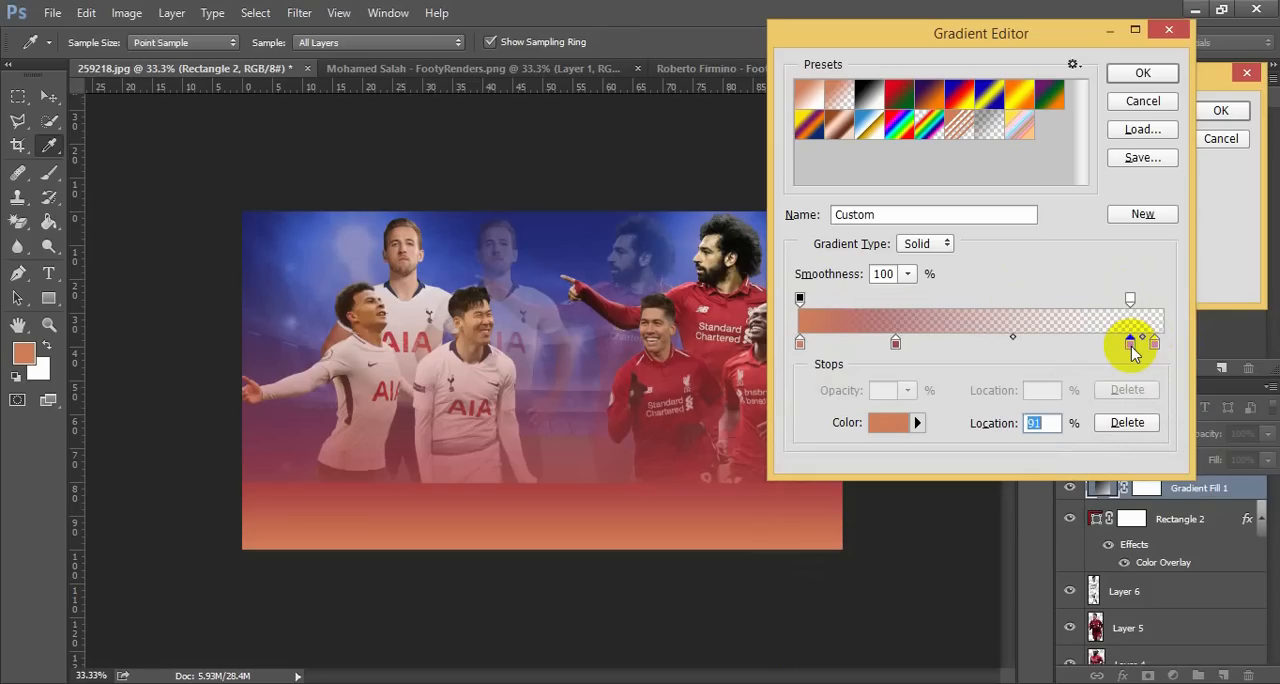
pyautogui.moveTo(1133, 347); pyautogui.dragTo(972, 345)
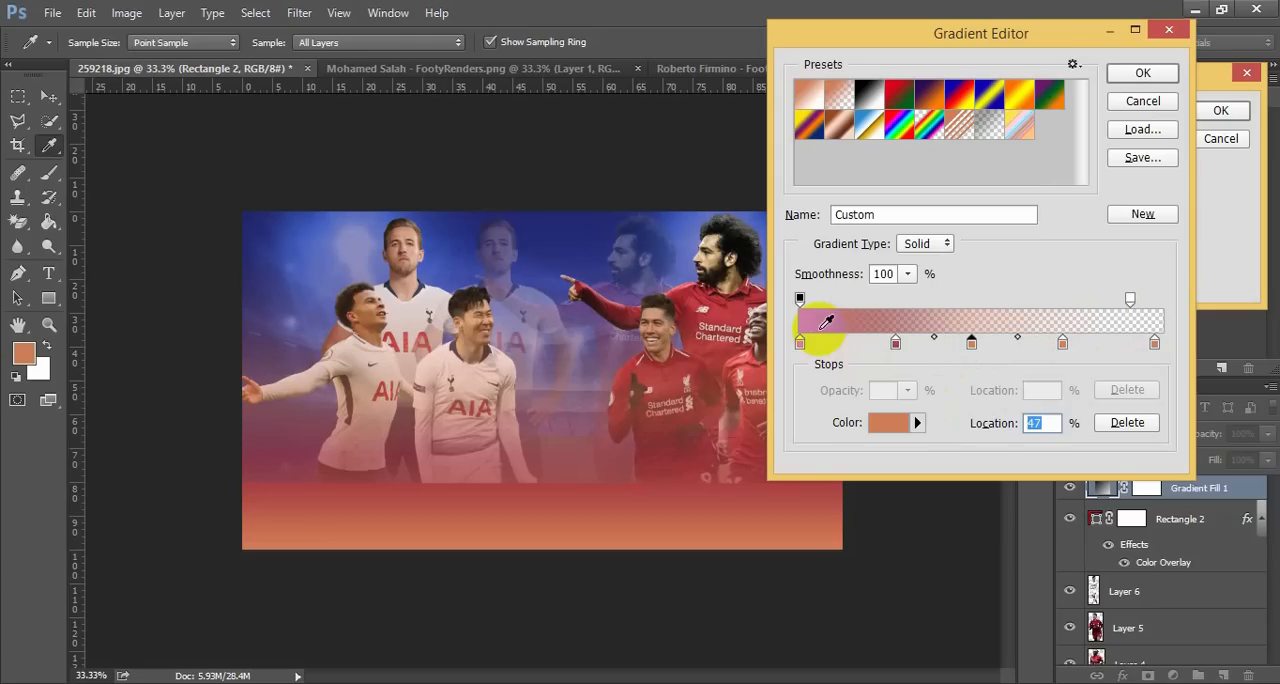
# Move the gradient's 100% opacity stop to 16% and accept the edited gradient
pyautogui.moveTo(801, 299); pyautogui.dragTo(873, 305)
pyautogui.moveTo(871, 304); pyautogui.dragTo(858, 306)
pyautogui.click(1143, 72)
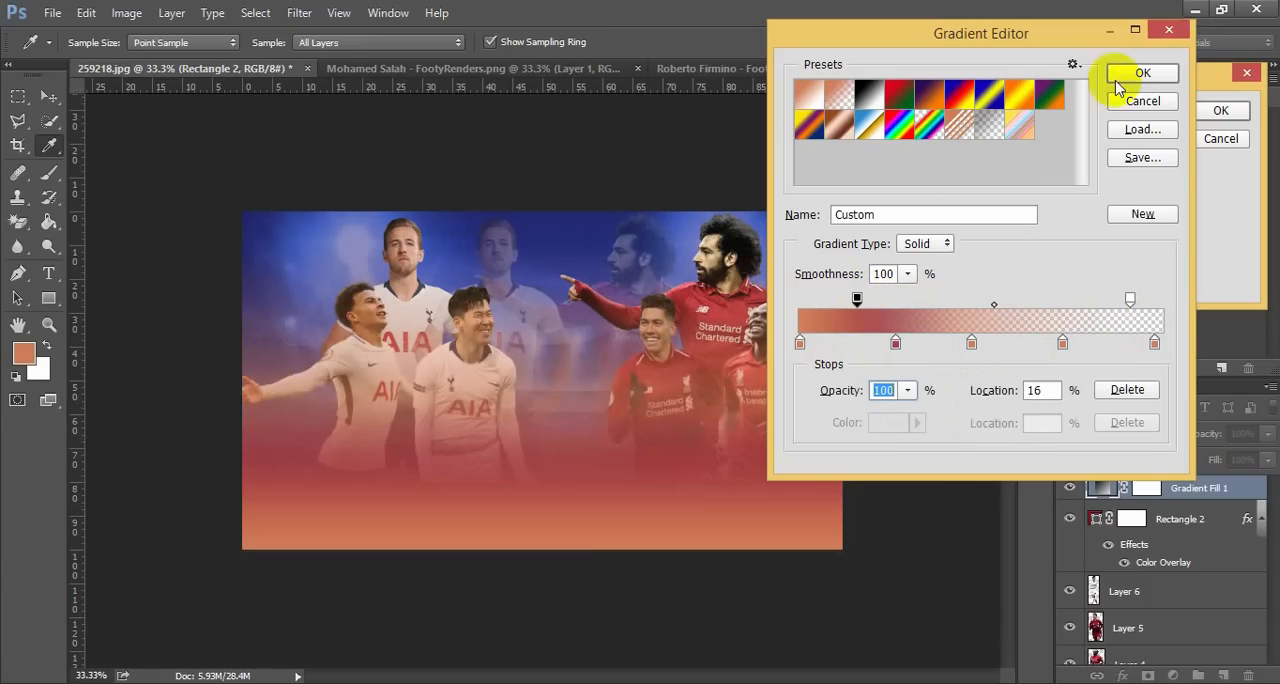
# Apply the gradient fill, delete the Rectangle 2 layer beneath it and clear the layer selection
pyautogui.click(1221, 110)
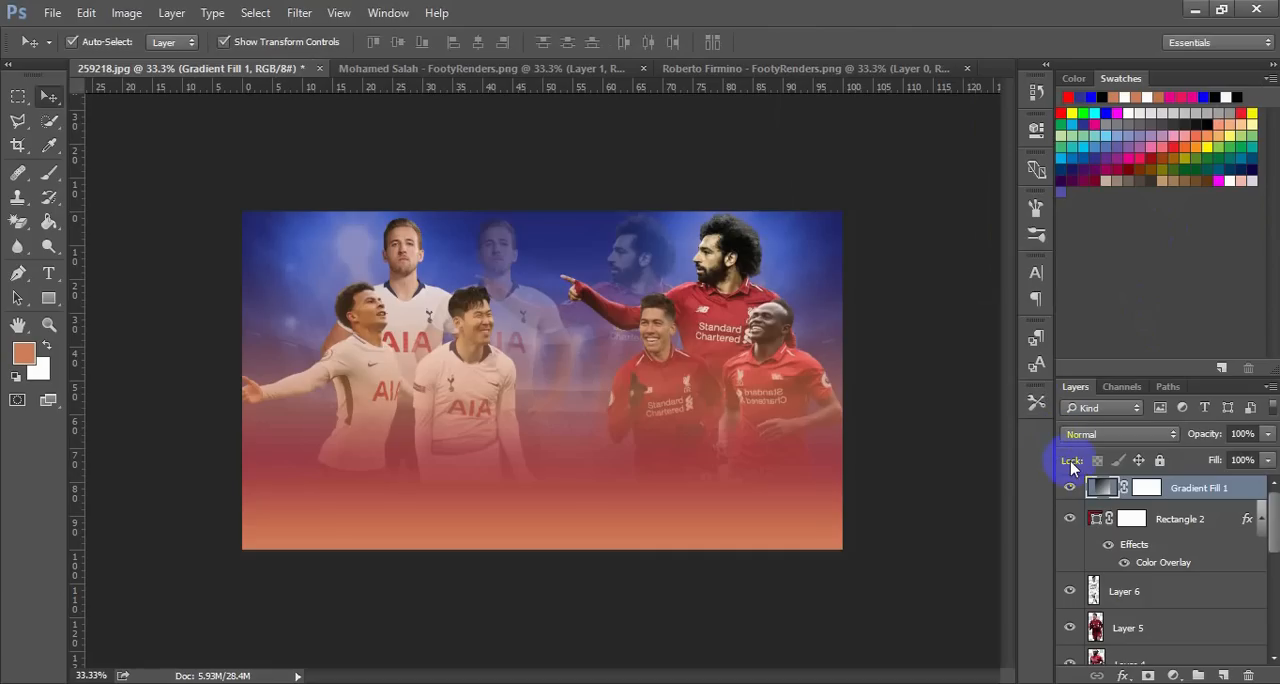
pyautogui.click(1103, 490)
pyautogui.click(1168, 520)
pyautogui.press('Delete')
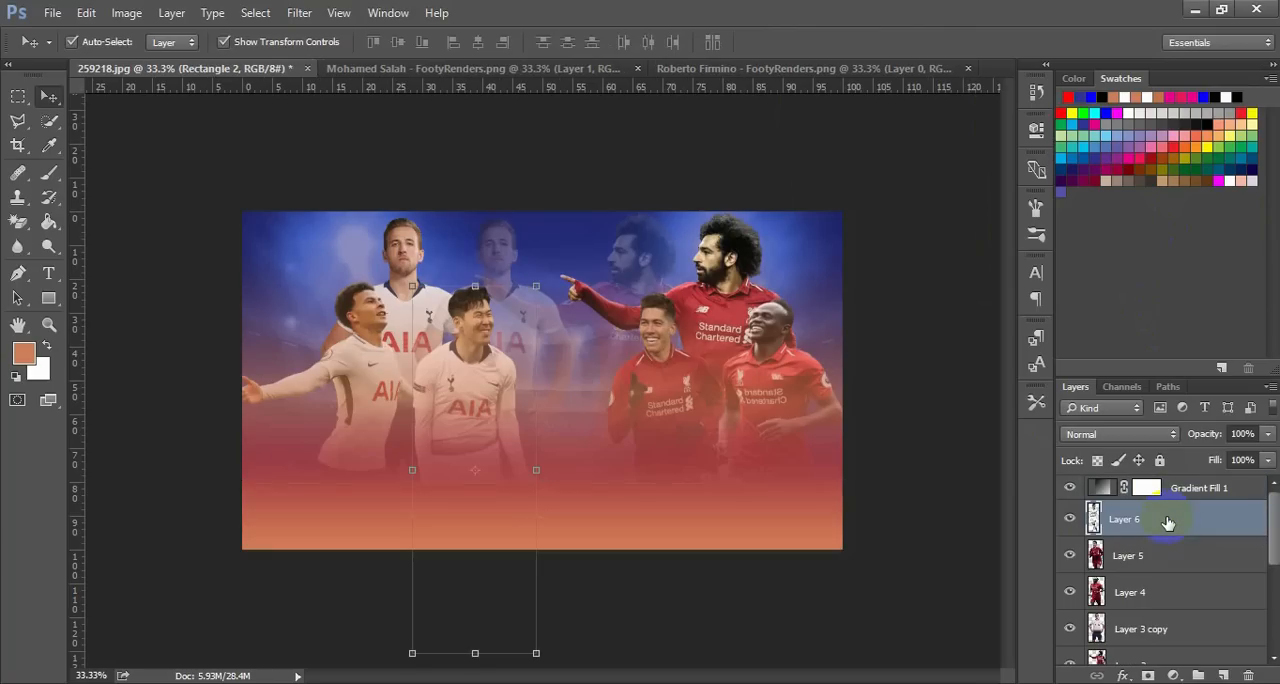
pyautogui.click(977, 508)
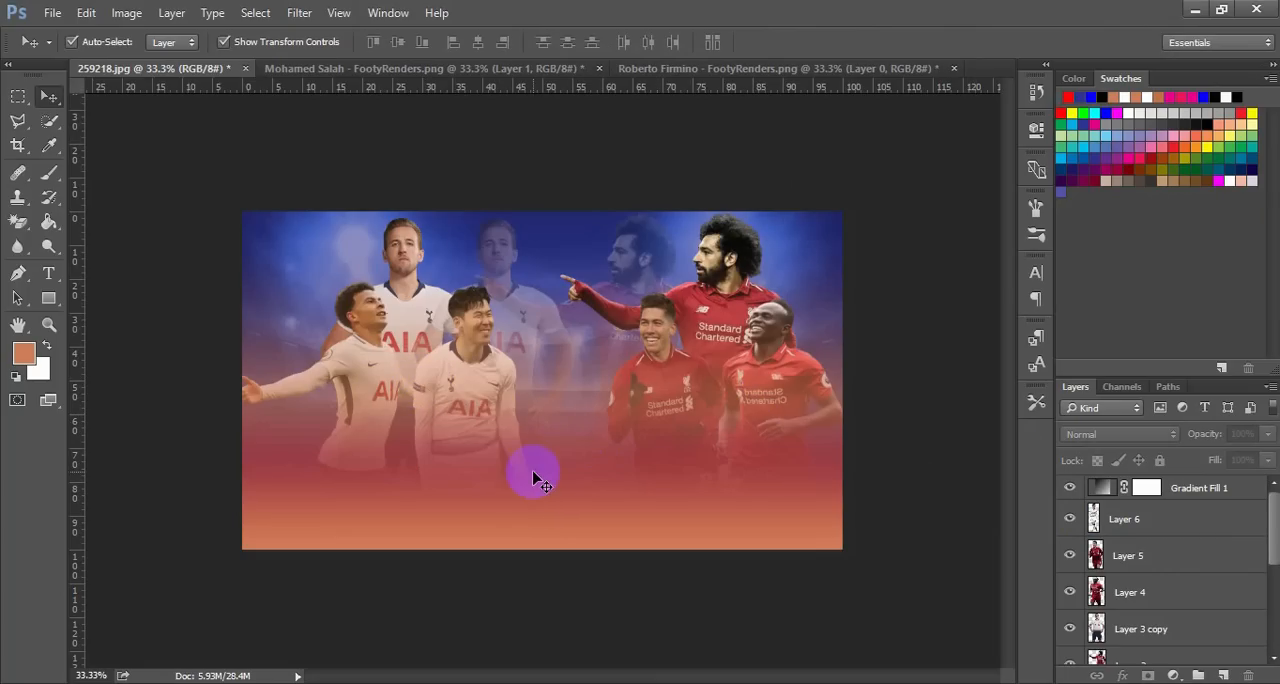
# Nudge Layer 6, the smiling Tottenham player, slightly up and further left to overlap the two teammates behind him
pyautogui.click(480, 428)
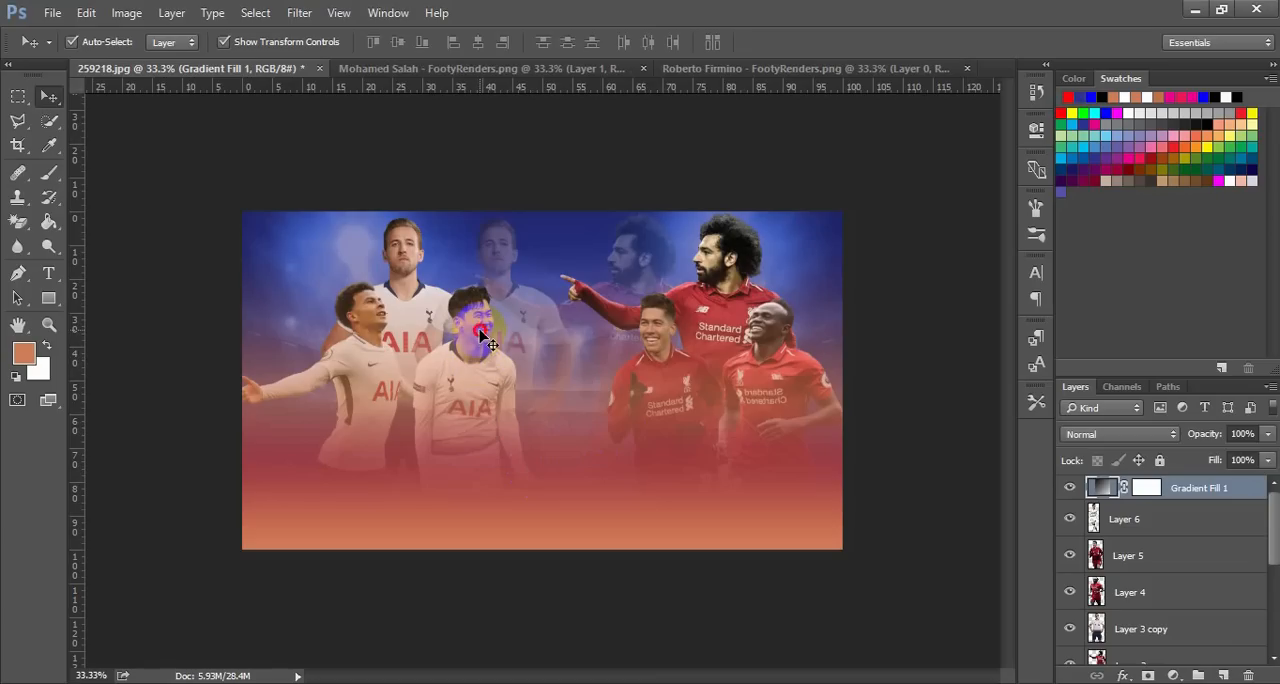
pyautogui.click(1141, 530)
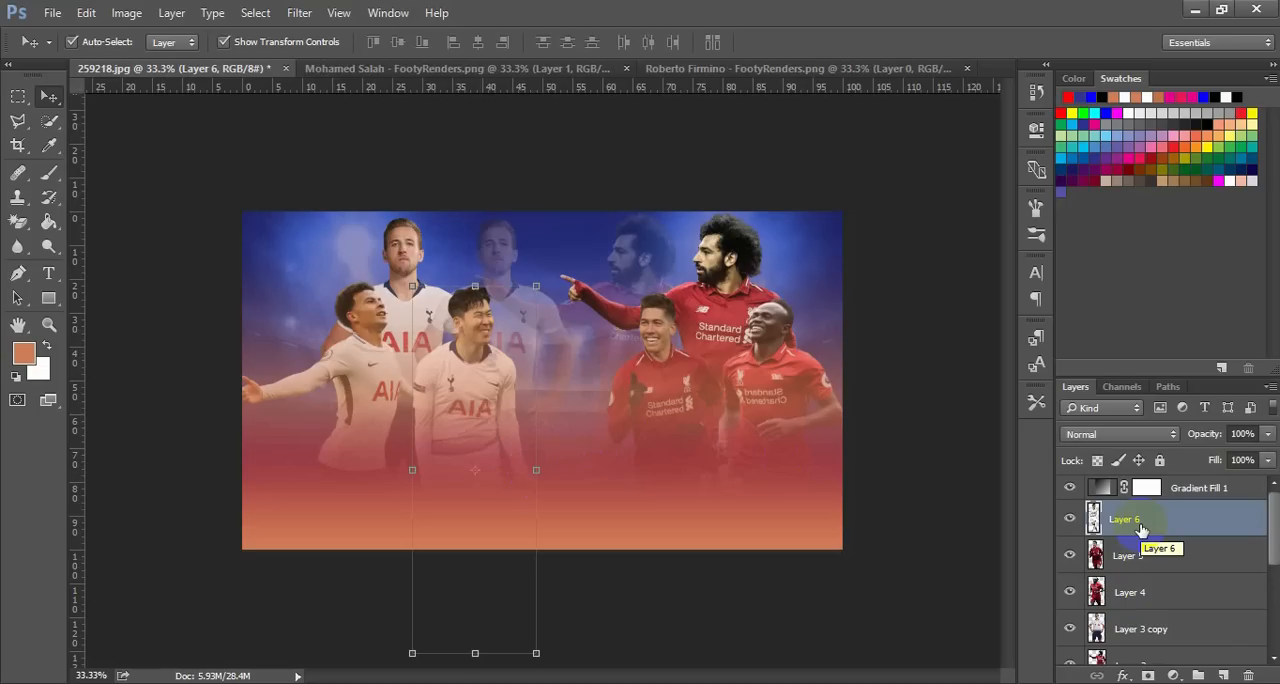
pyautogui.press('Down')
pyautogui.press('Down')
pyautogui.press('Down')
pyautogui.press('Down')
pyautogui.press('Down')
pyautogui.press('Down')
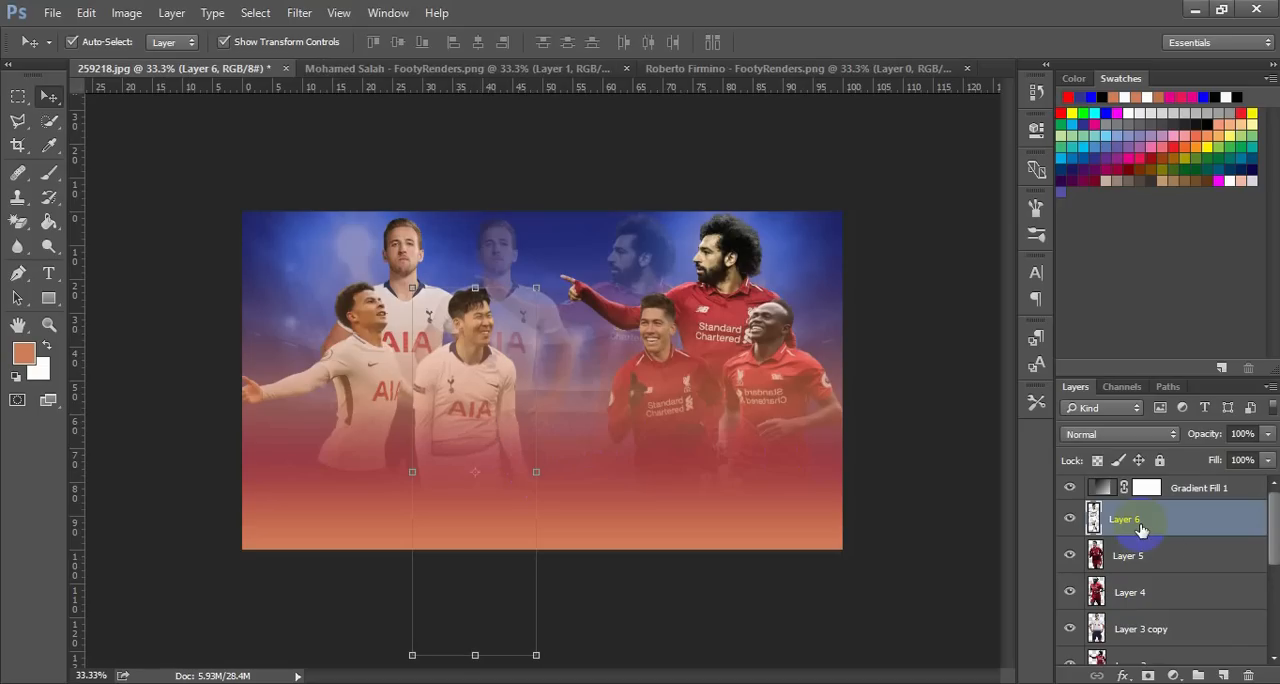
pyautogui.press('Up')
pyautogui.press('Up')
pyautogui.press('Up')
pyautogui.press('Up')
pyautogui.press('Up')
pyautogui.press('Up')
pyautogui.press('Up')
pyautogui.press('Up')
pyautogui.press('Up')
pyautogui.press('Up')
pyautogui.press('Up')
pyautogui.press('Up')
pyautogui.press('Left')
pyautogui.press('Left')
pyautogui.press('Left')
pyautogui.press('Left')
pyautogui.press('Left')
pyautogui.press('Left')
pyautogui.press('Left')
pyautogui.press('Left')
pyautogui.press('Left')
pyautogui.press('Left')
pyautogui.press('Left')
pyautogui.press('Left')
pyautogui.press('Left')
pyautogui.press('Left')
pyautogui.press('Left')
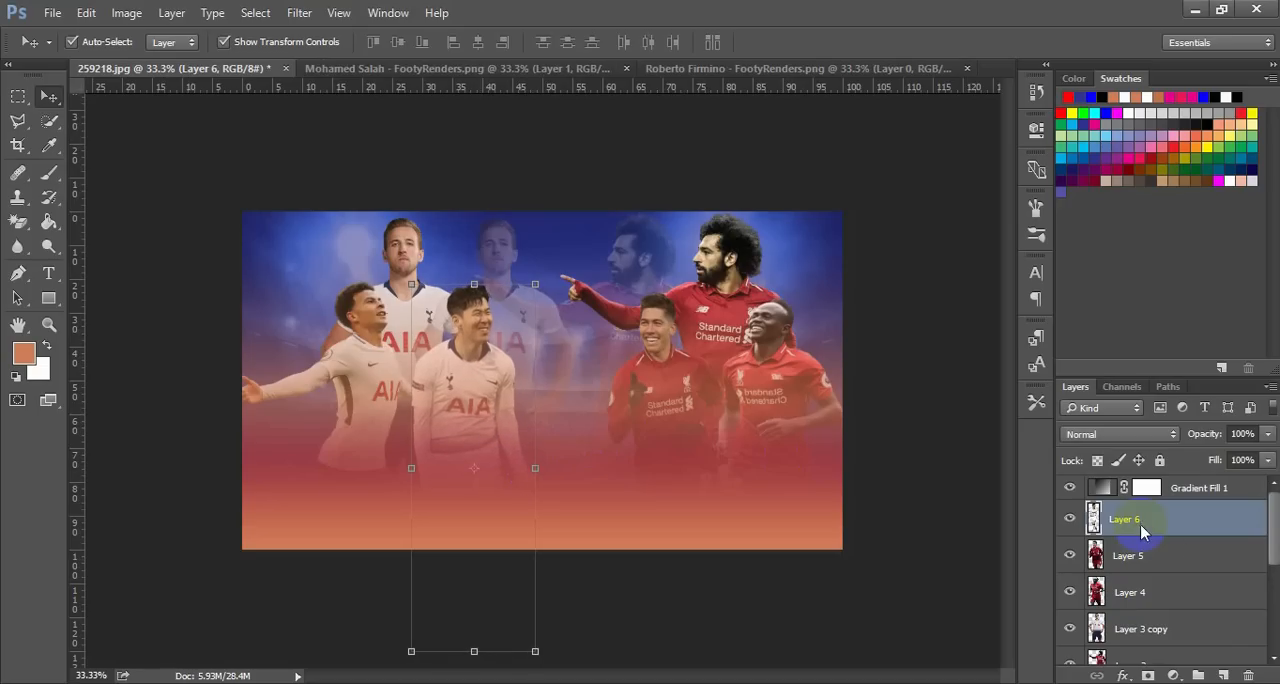
pyautogui.press('Left')
pyautogui.press('Left')
pyautogui.press('Left')
pyautogui.press('Left')
pyautogui.press('Left')
pyautogui.press('Left')
pyautogui.press('Left')
pyautogui.press('Left')
pyautogui.press('Left')
pyautogui.press('Left')
pyautogui.press('Left')
pyautogui.press('Left')
pyautogui.press('Left')
pyautogui.press('Left')
pyautogui.press('Left')
pyautogui.press('Left')
pyautogui.press('Left')
pyautogui.press('Left')
pyautogui.press('Left')
pyautogui.press('Left')
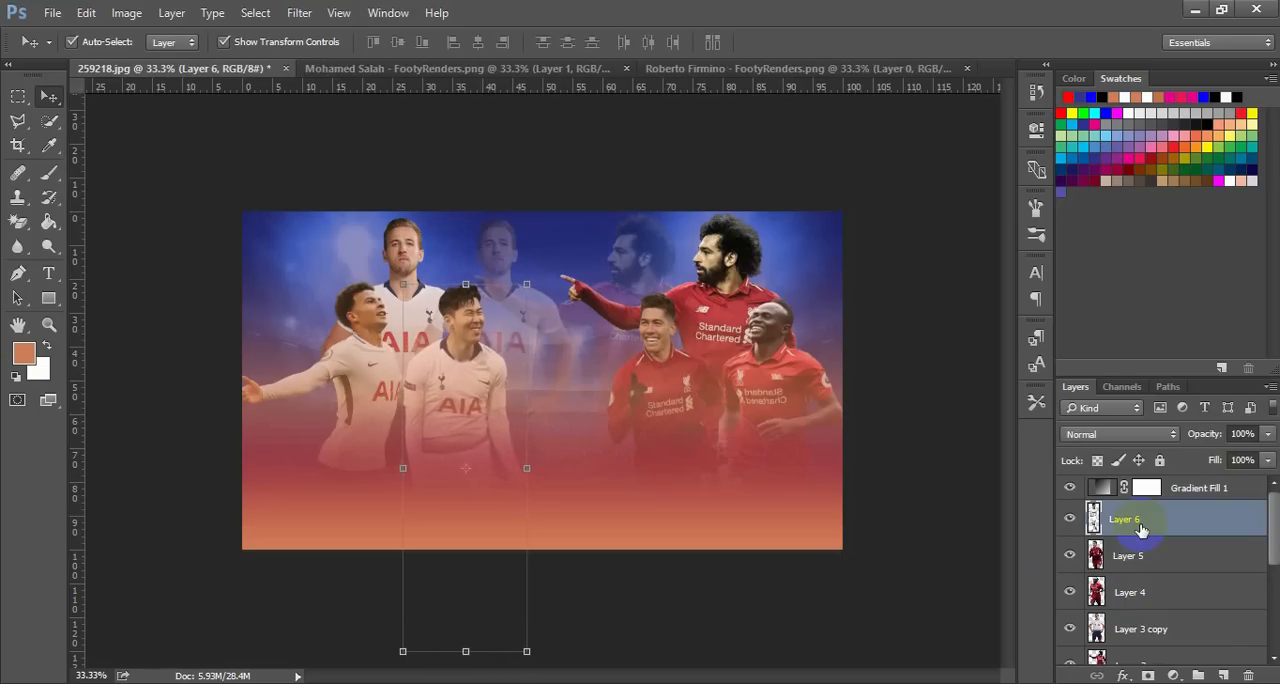
pyautogui.press('Left')
pyautogui.press('Left')
pyautogui.press('Left')
pyautogui.press('Left')
pyautogui.press('Left')
pyautogui.press('Left')
pyautogui.press('Left')
pyautogui.press('Left')
pyautogui.press('Left')
pyautogui.press('Left')
pyautogui.press('Left')
pyautogui.press('Left')
pyautogui.press('Left')
pyautogui.press('Left')
pyautogui.press('Left')
pyautogui.press('Left')
pyautogui.press('Left')
pyautogui.press('Left')
pyautogui.press('Left')
pyautogui.press('Left')
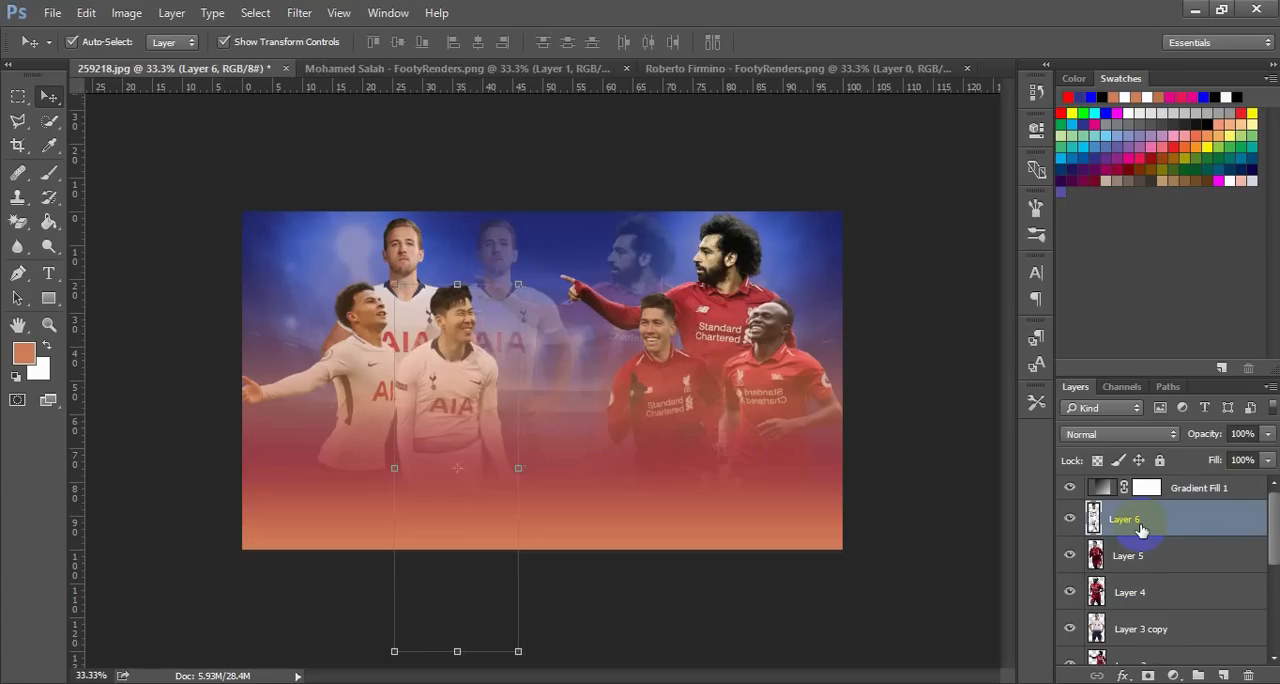
pyautogui.press('Left')
pyautogui.press('Left')
pyautogui.press('Left')
pyautogui.press('Left')
pyautogui.press('Left')
pyautogui.press('Left')
pyautogui.press('Left')
pyautogui.press('Left')
pyautogui.press('Left')
pyautogui.press('Left')
pyautogui.press('Left')
pyautogui.press('Left')
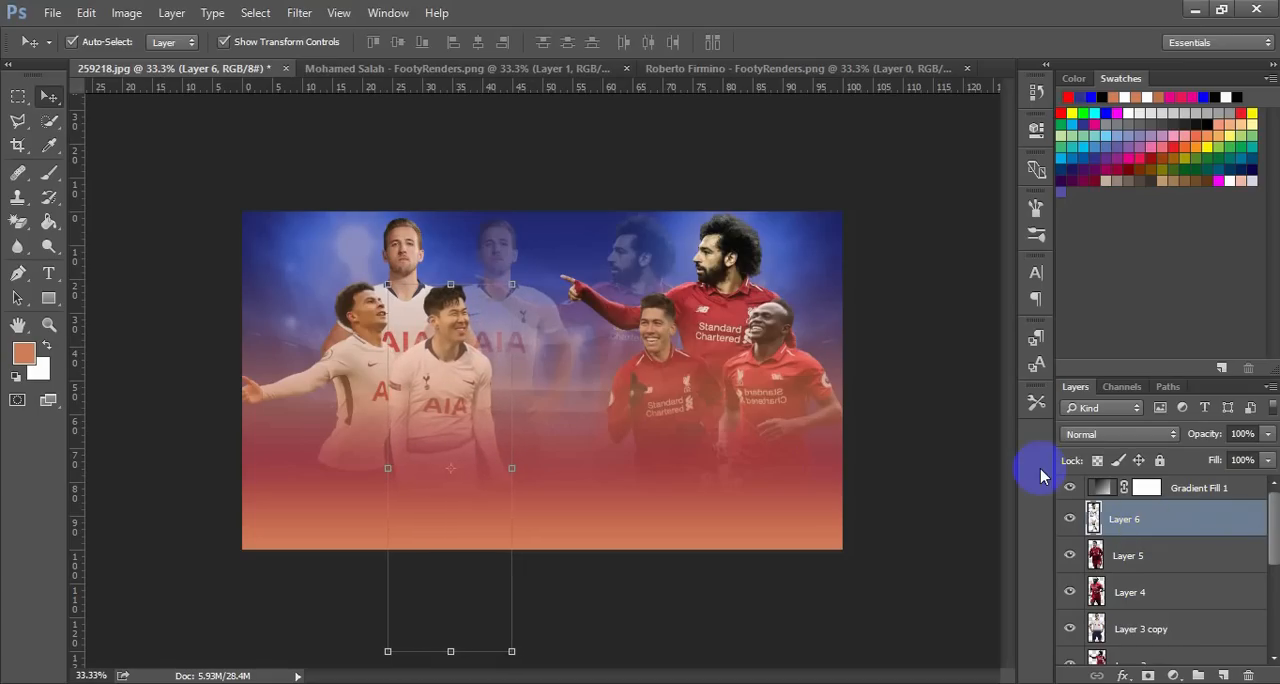
# Lower the Layer 6 Tottenham player by a few pixels
pyautogui.click(1133, 488)
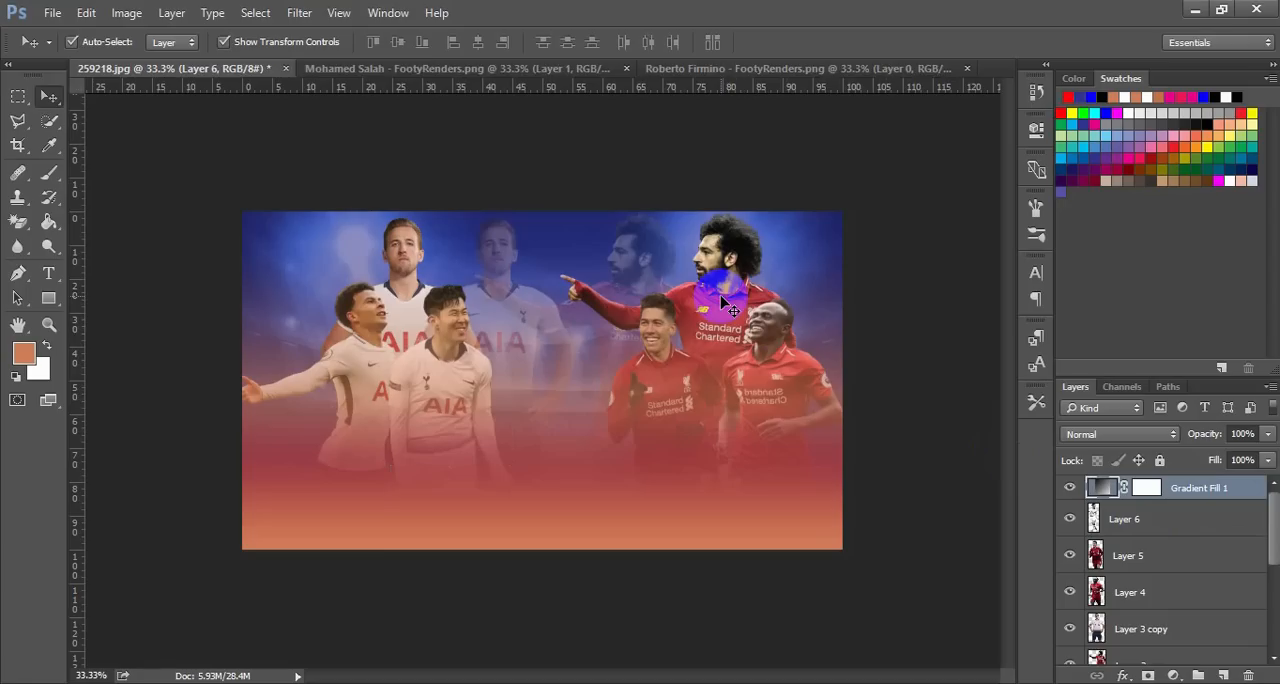
pyautogui.click(1135, 521)
pyautogui.press('Down')
pyautogui.press('Down')
pyautogui.press('Down')
pyautogui.press('Down')
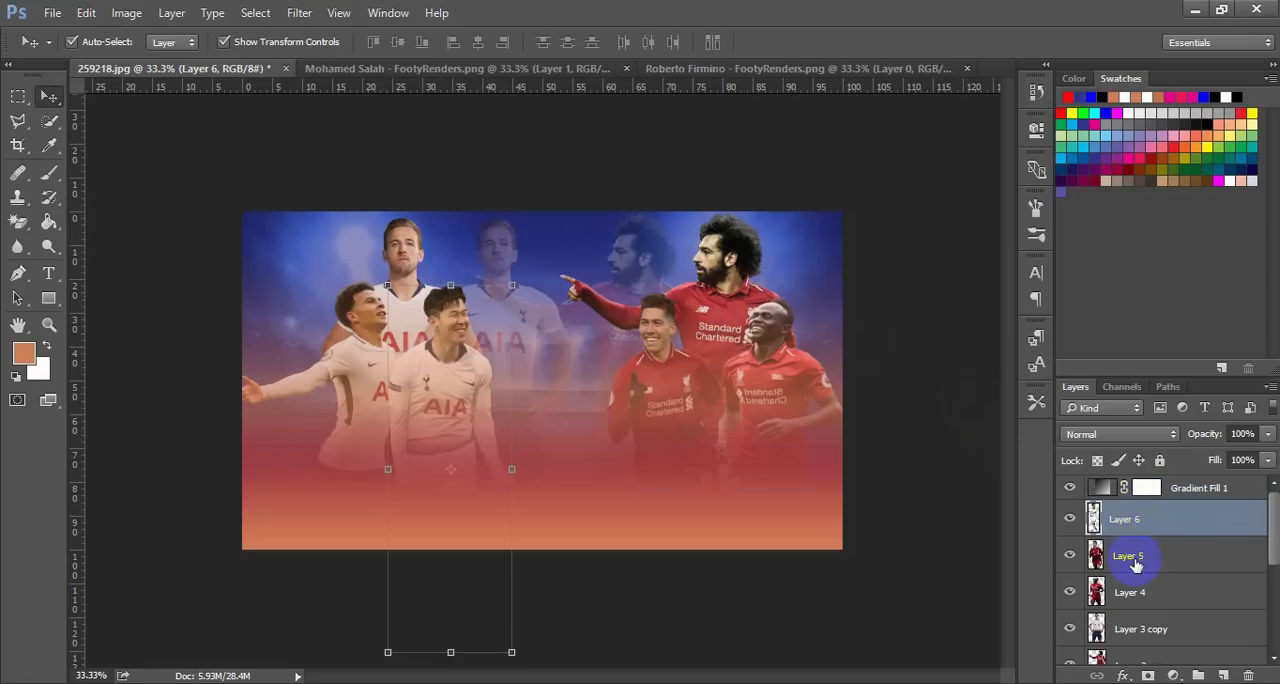
# Shift Layer 5, the inner front Liverpool player, right so his shoulder overlaps the teammate at the poster's right edge
pyautogui.click(1136, 567)
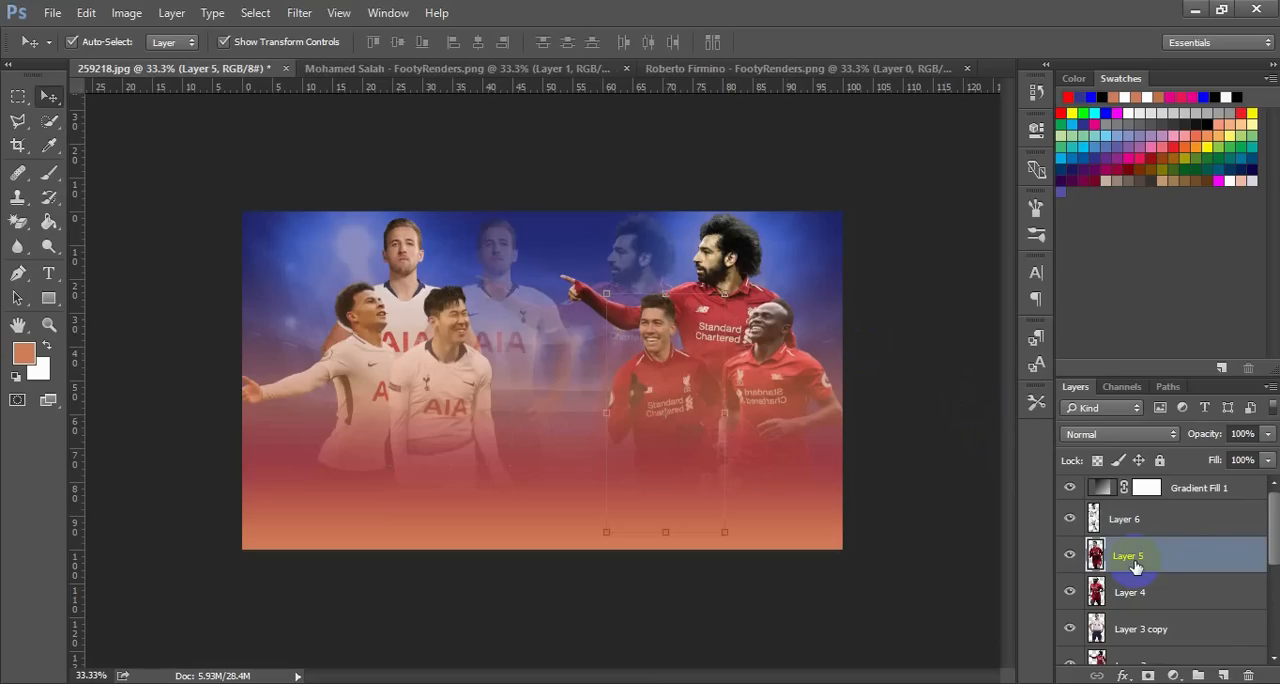
pyautogui.press('Right')
pyautogui.press('Right')
pyautogui.press('Right')
pyautogui.press('Right')
pyautogui.press('Right')
pyautogui.press('Right')
pyautogui.press('Right')
pyautogui.press('Right')
pyautogui.press('Right')
pyautogui.press('Right')
pyautogui.press('Right')
pyautogui.press('Right')
pyautogui.press('Right')
pyautogui.press('Right')
pyautogui.press('Right')
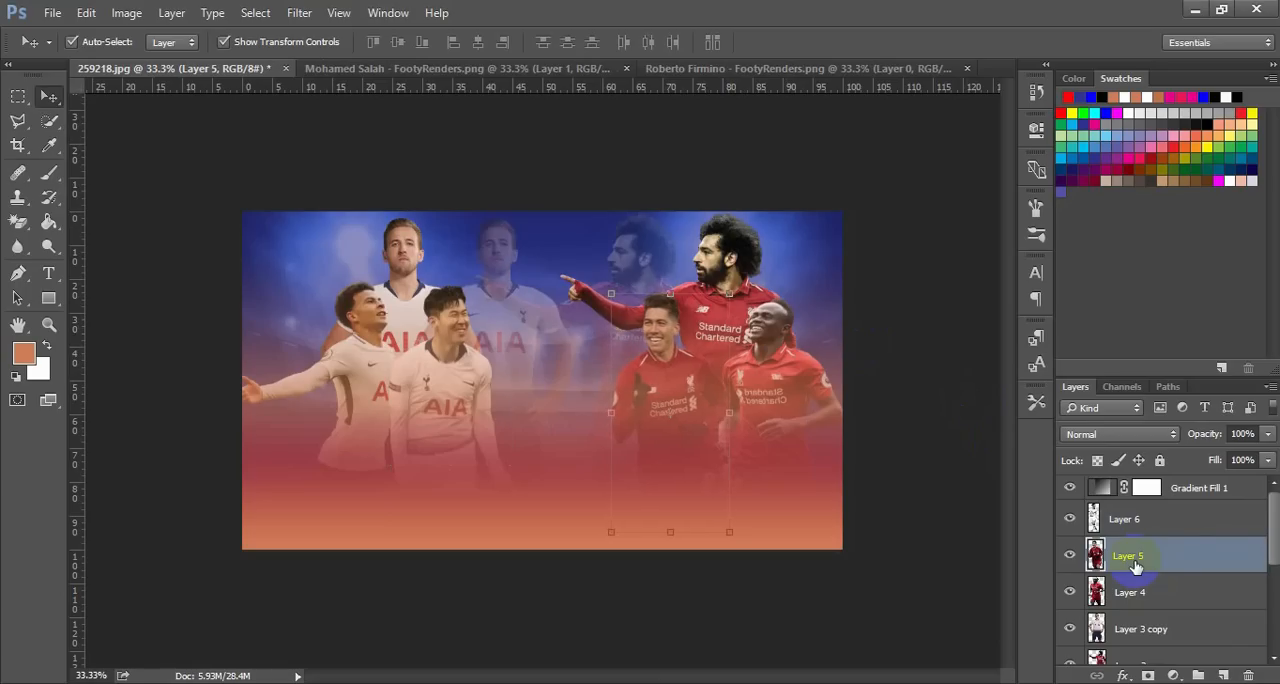
pyautogui.press('Right')
pyautogui.press('Right')
pyautogui.press('Right')
pyautogui.press('Right')
pyautogui.press('Right')
pyautogui.press('Right')
pyautogui.press('Right')
pyautogui.press('Right')
pyautogui.press('Right')
pyautogui.press('Right')
pyautogui.press('Right')
pyautogui.press('Right')
pyautogui.press('Right')
pyautogui.press('Right')
pyautogui.press('Right')
pyautogui.press('Right')
pyautogui.press('Right')
pyautogui.press('Right')
pyautogui.press('Right')
pyautogui.press('Right')
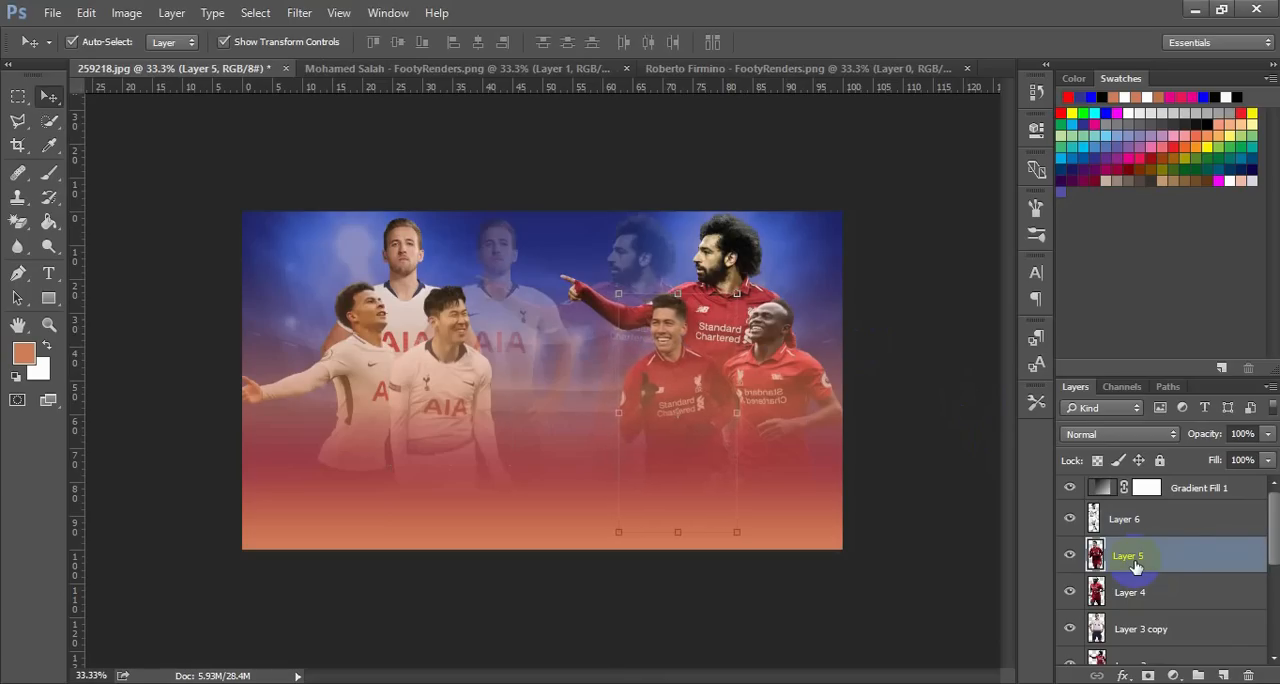
pyautogui.press('Right')
pyautogui.press('Right')
pyautogui.press('Right')
pyautogui.press('Right')
pyautogui.press('Right')
pyautogui.press('Right')
pyautogui.press('Right')
pyautogui.press('Right')
pyautogui.press('Right')
pyautogui.press('Right')
pyautogui.press('Right')
pyautogui.press('Right')
pyautogui.press('Right')
pyautogui.press('Right')
pyautogui.press('Right')
pyautogui.press('Right')
pyautogui.press('Right')
pyautogui.press('Right')
pyautogui.press('Right')
pyautogui.press('Right')
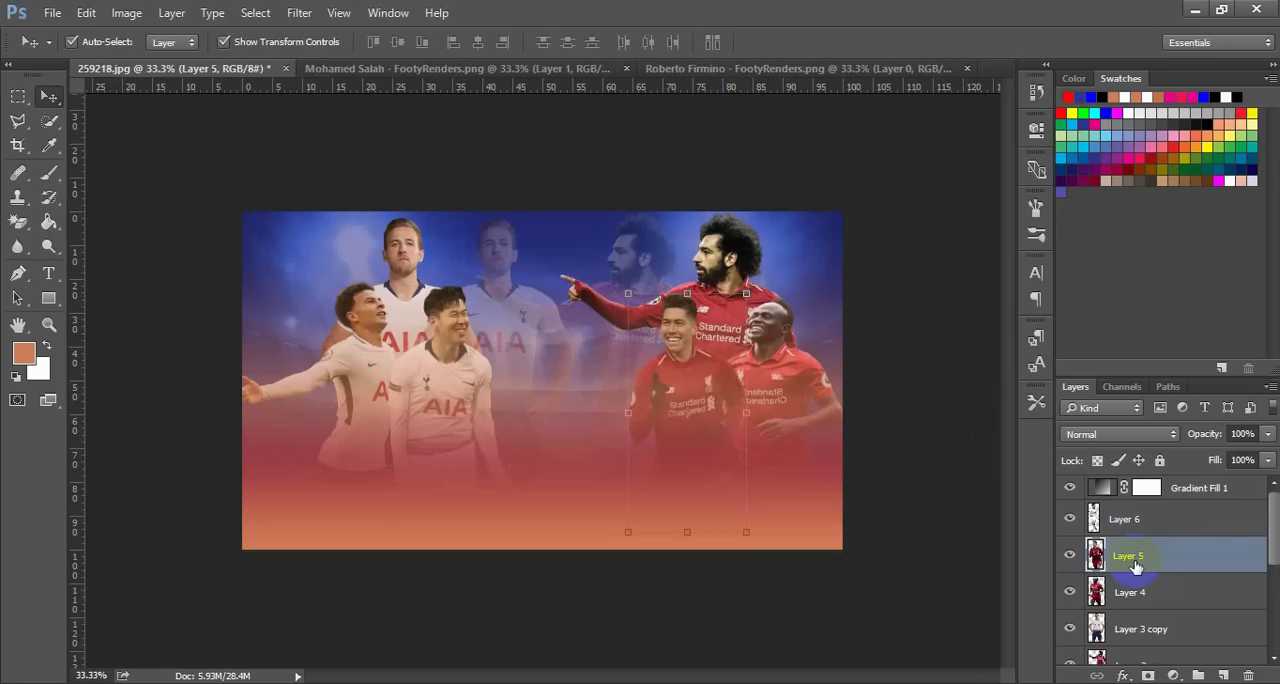
pyautogui.press('Right')
pyautogui.press('Right')
pyautogui.press('Right')
pyautogui.press('Right')
pyautogui.press('Right')
pyautogui.press('Right')
pyautogui.press('Right')
pyautogui.press('Right')
pyautogui.press('Right')
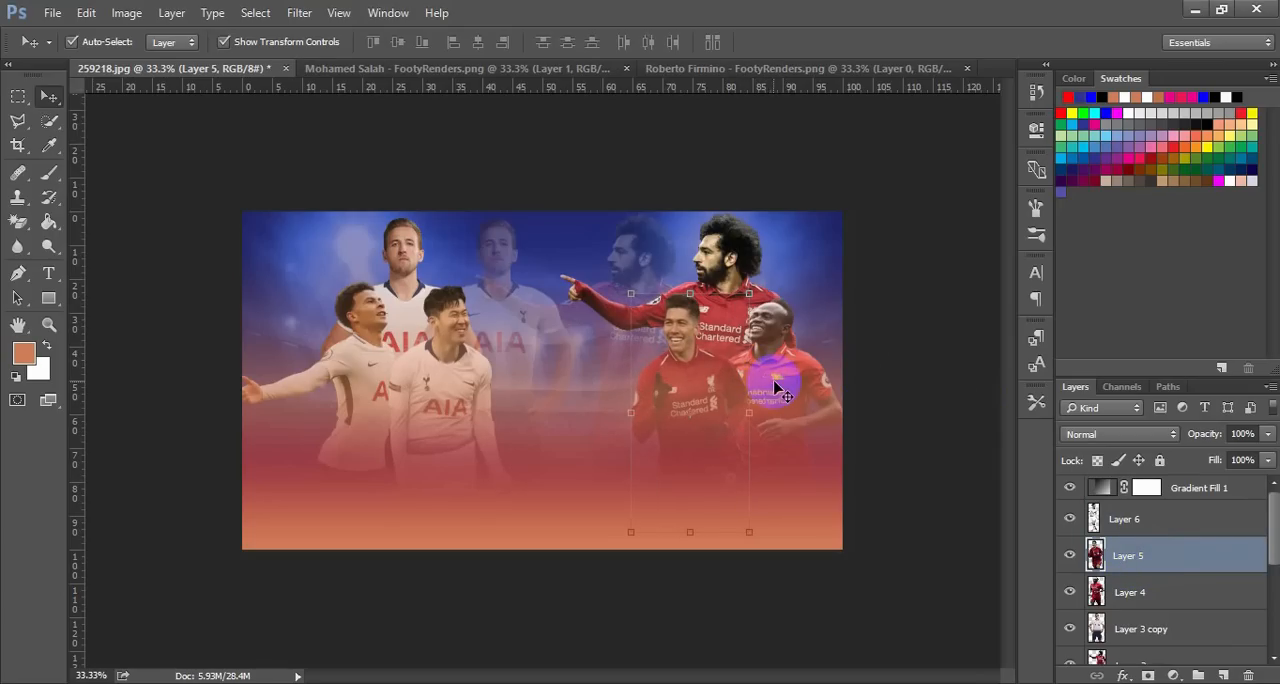
# Raise Layer 4, the Liverpool player at the poster's right edge, slightly above his front-row teammate and deselect the layer
pyautogui.click(1150, 596)
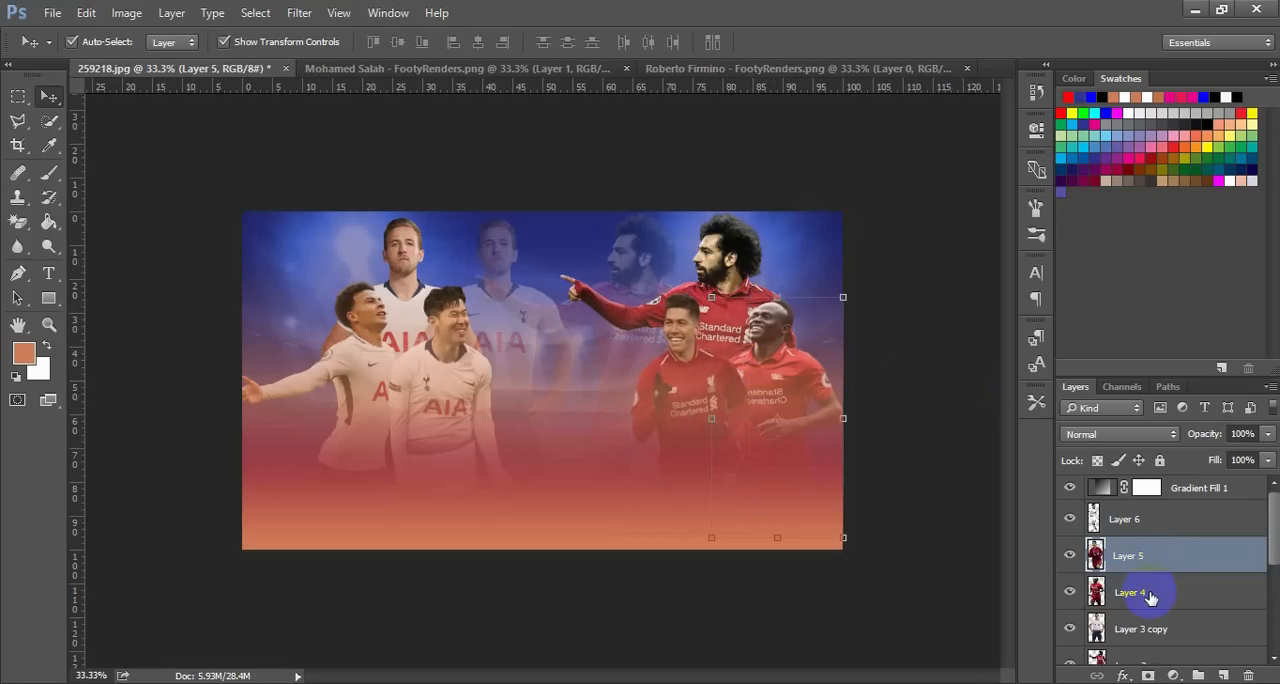
pyautogui.press('Up')
pyautogui.press('Up')
pyautogui.press('Up')
pyautogui.press('Up')
pyautogui.press('Up')
pyautogui.press('Up')
pyautogui.press('Up')
pyautogui.press('Up')
pyautogui.press('Up')
pyautogui.press('Up')
pyautogui.press('Up')
pyautogui.press('Up')
pyautogui.press('Up')
pyautogui.press('Up')
pyautogui.press('Up')
pyautogui.press('Up')
pyautogui.press('Up')
pyautogui.press('Up')
pyautogui.press('Up')
pyautogui.press('Up')
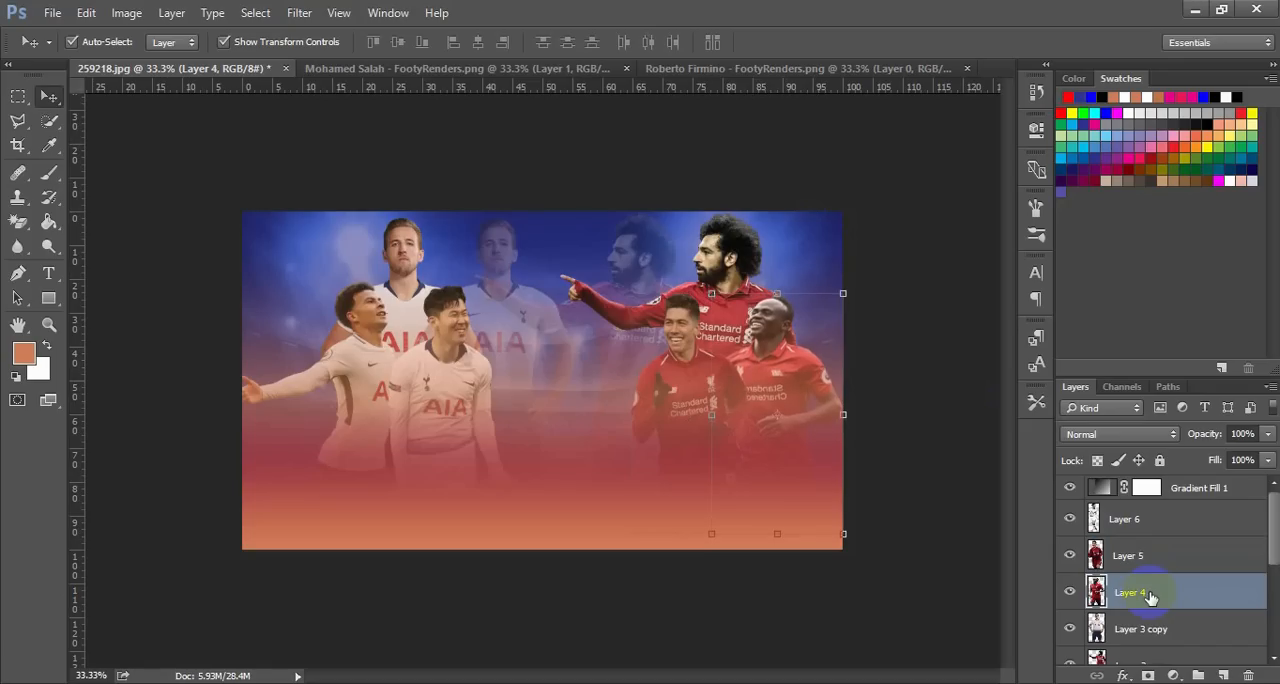
pyautogui.press('Up')
pyautogui.press('Up')
pyautogui.press('Up')
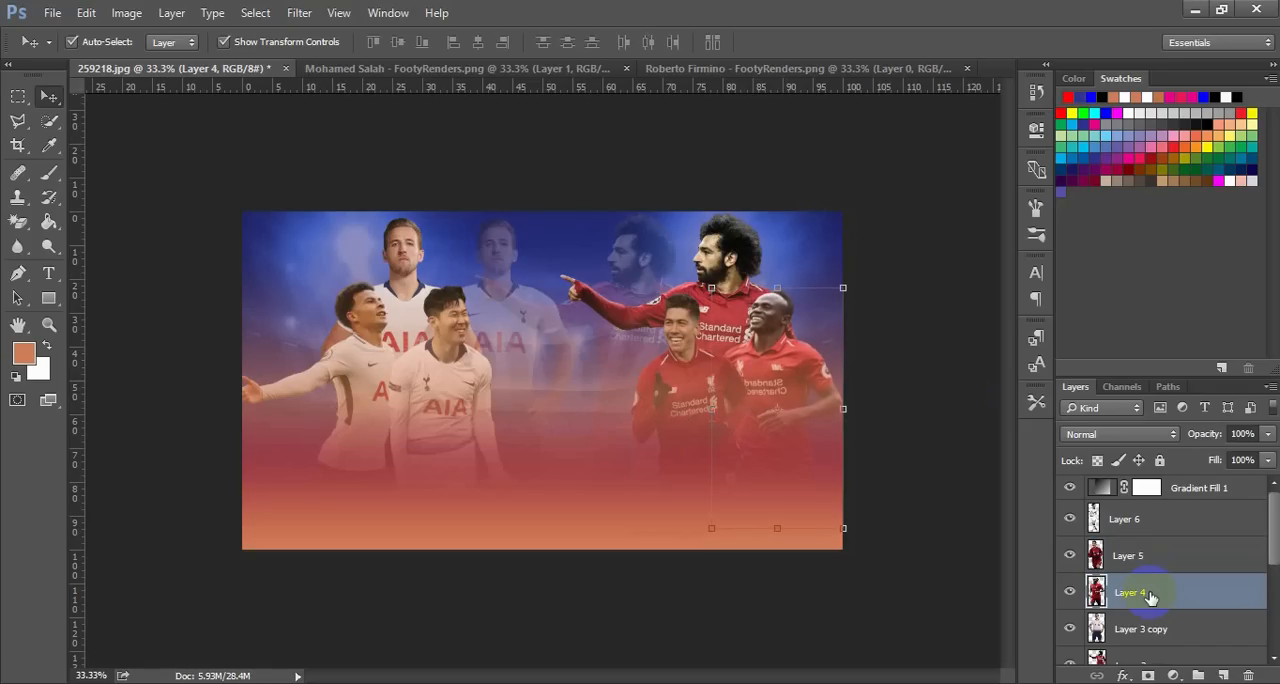
pyautogui.click(944, 471)
pyautogui.click(944, 471)
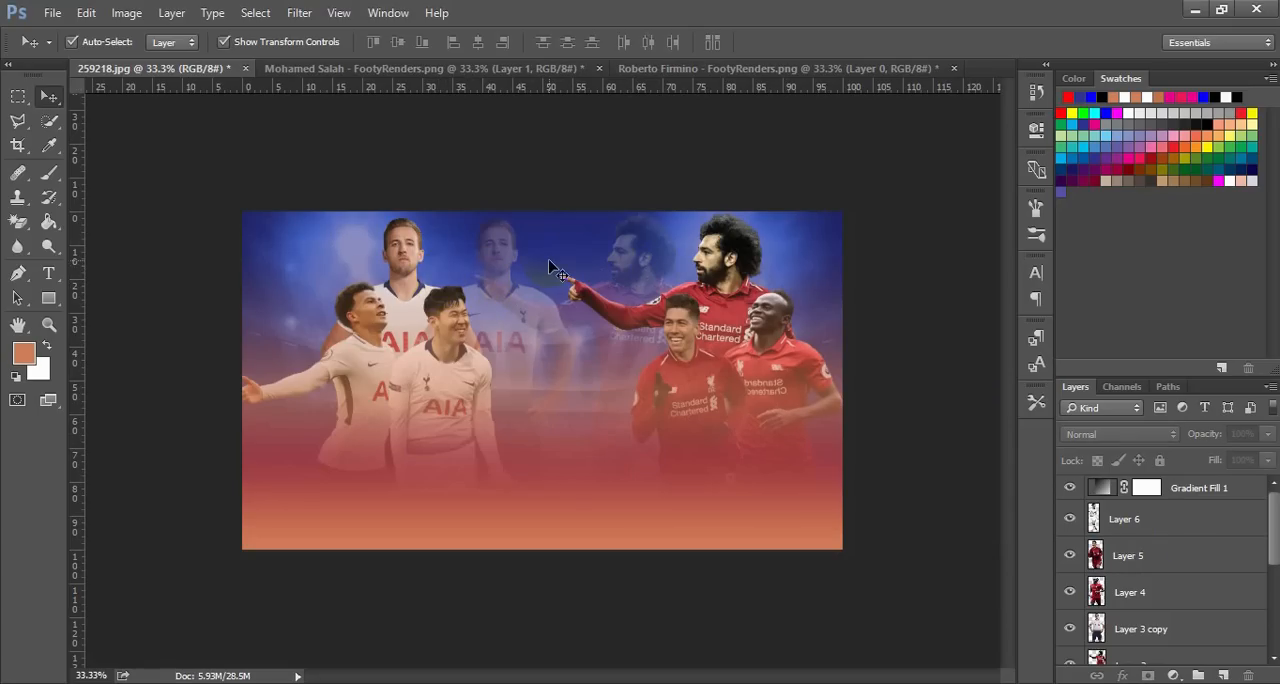
# Move Layer 3 copy, the faded Tottenham cutout at 35% opacity, left towards the solid original and lower it
pyautogui.click(509, 259)
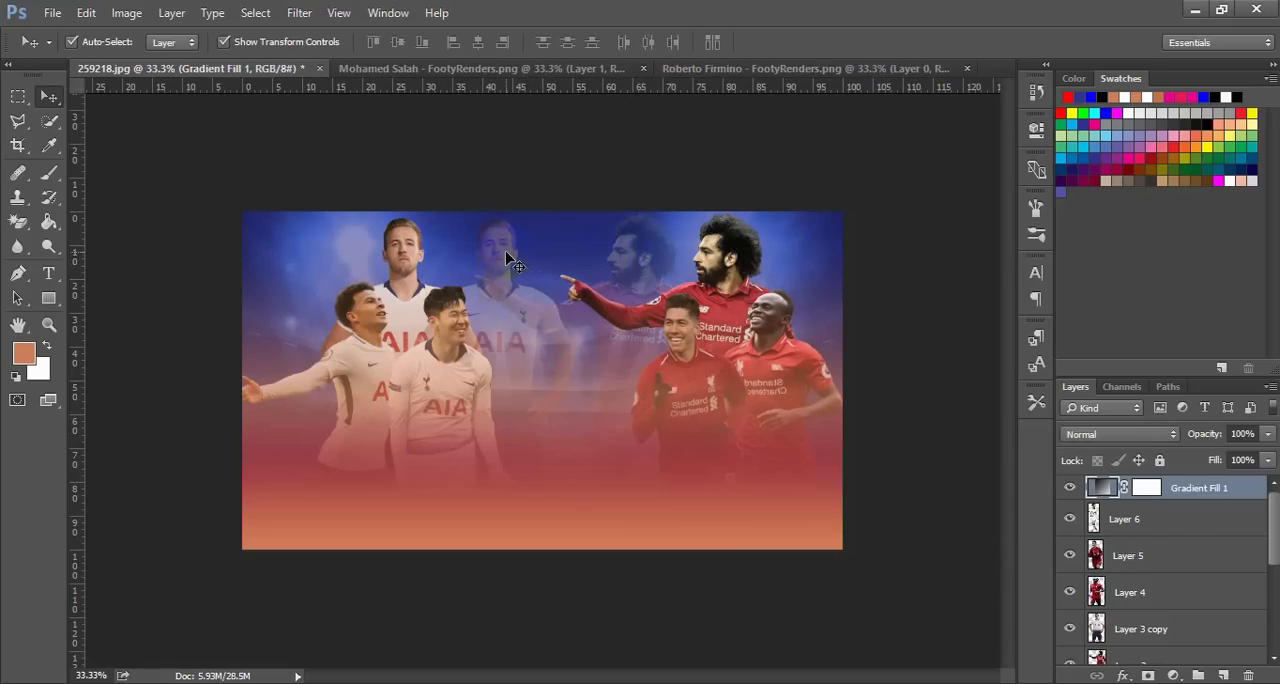
pyautogui.click(1145, 632)
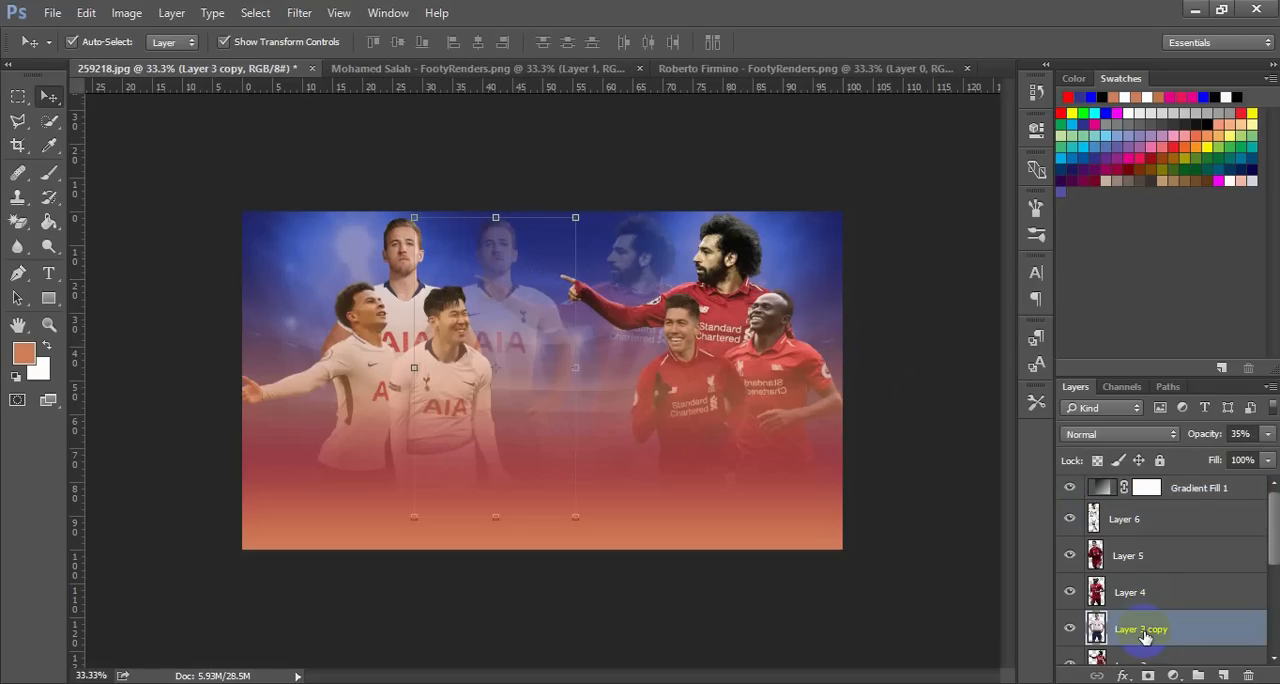
pyautogui.press('Left')
pyautogui.press('Left')
pyautogui.press('Left')
pyautogui.press('Left')
pyautogui.press('Left')
pyautogui.press('Left')
pyautogui.press('Left')
pyautogui.press('Left')
pyautogui.press('Left')
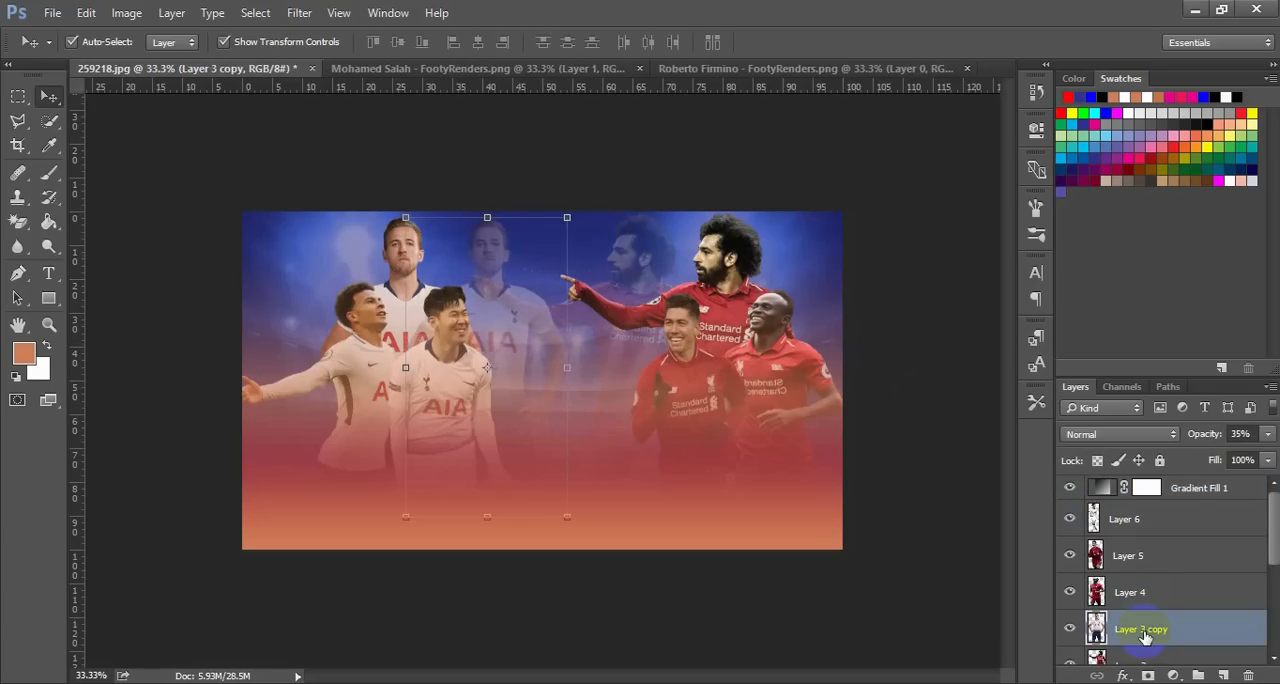
pyautogui.press('Left')
pyautogui.press('Left')
pyautogui.press('Left')
pyautogui.press('Left')
pyautogui.press('Left')
pyautogui.press('Left')
pyautogui.press('Left')
pyautogui.press('Left')
pyautogui.press('Left')
pyautogui.press('Left')
pyautogui.press('Left')
pyautogui.press('Left')
pyautogui.press('Left')
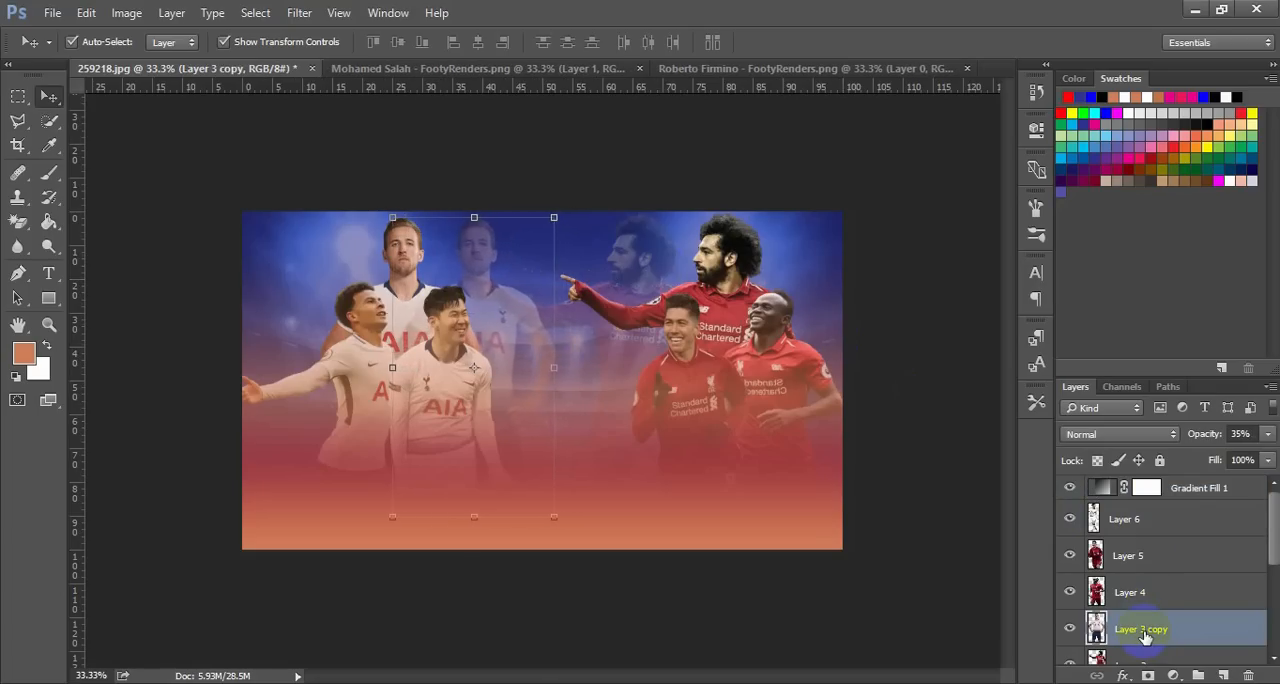
pyautogui.press('Left')
pyautogui.press('Left')
pyautogui.press('Left')
pyautogui.press('Left')
pyautogui.press('Left')
pyautogui.press('Left')
pyautogui.press('Left')
pyautogui.press('Left')
pyautogui.press('Left')
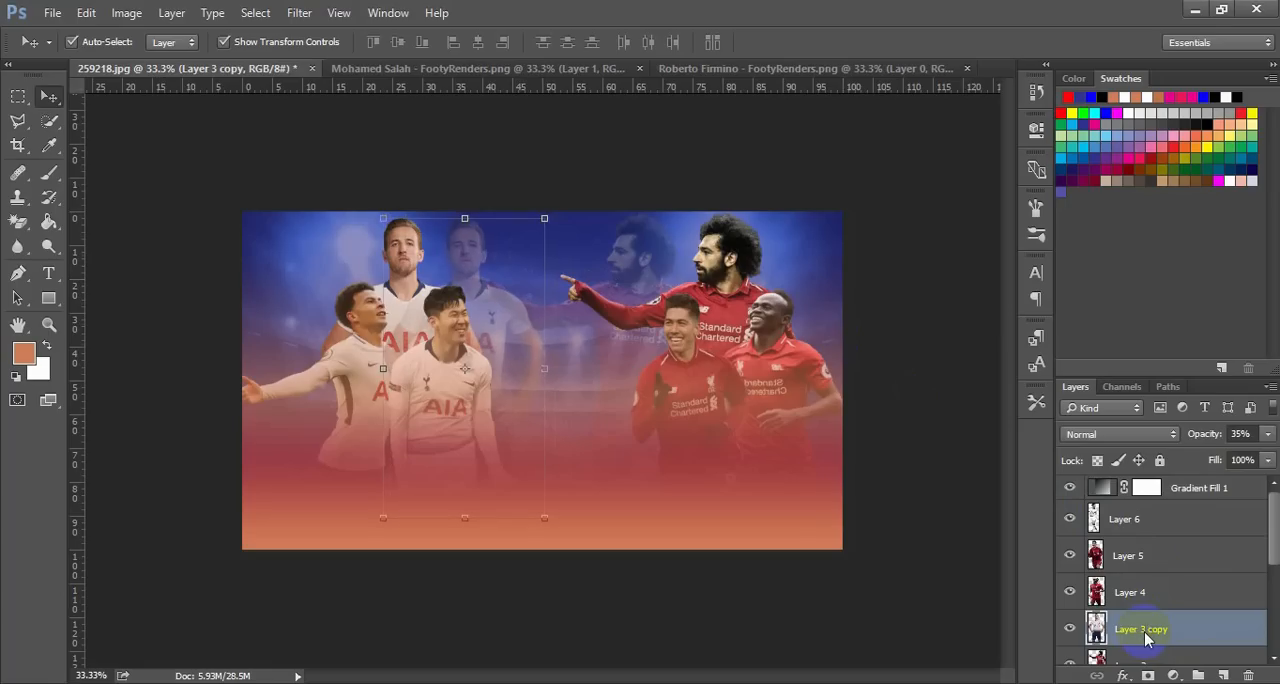
pyautogui.press('Down')
pyautogui.press('Down')
pyautogui.press('Down')
pyautogui.press('Down')
pyautogui.press('Down')
pyautogui.press('Down')
pyautogui.press('Down')
pyautogui.press('Down')
pyautogui.press('Down')
pyautogui.press('Down')
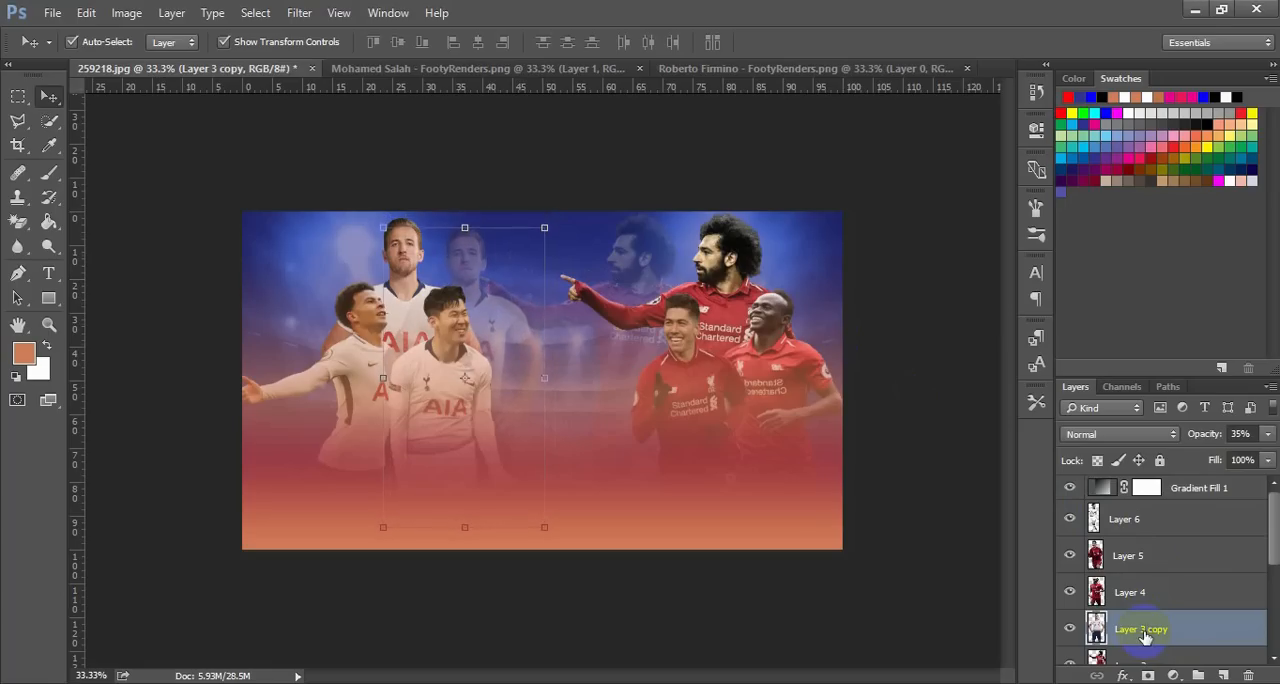
pyautogui.press('Down')
pyautogui.press('Down')
pyautogui.press('Down')
pyautogui.press('Down')
pyautogui.press('Down')
pyautogui.press('Down')
pyautogui.press('Down')
pyautogui.press('Down')
pyautogui.press('Down')
pyautogui.press('Down')
pyautogui.press('Down')
pyautogui.press('Down')
pyautogui.press('Down')
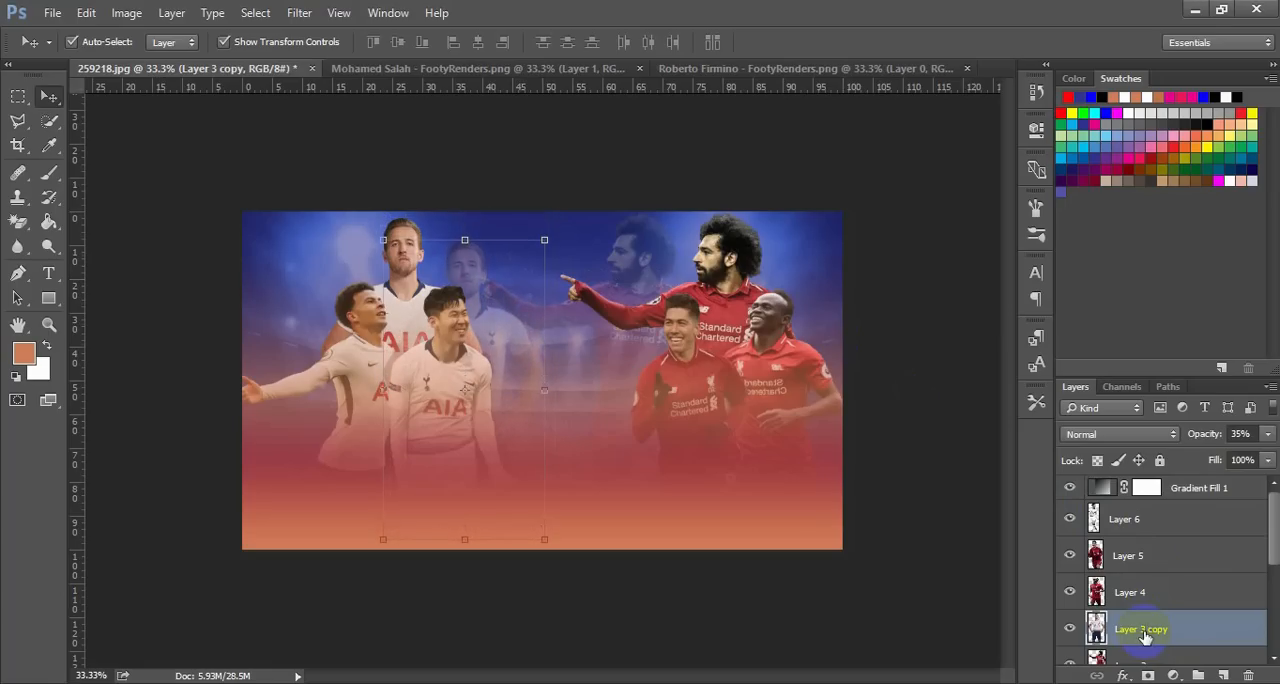
# Shift the faded Layer 3 copy back right, clear of the front Tottenham player, and lower its head to his teammate's shoulder level
pyautogui.press('Right')
pyautogui.press('Right')
pyautogui.press('Right')
pyautogui.press('Right')
pyautogui.press('Right')
pyautogui.press('Right')
pyautogui.press('Right')
pyautogui.press('Right')
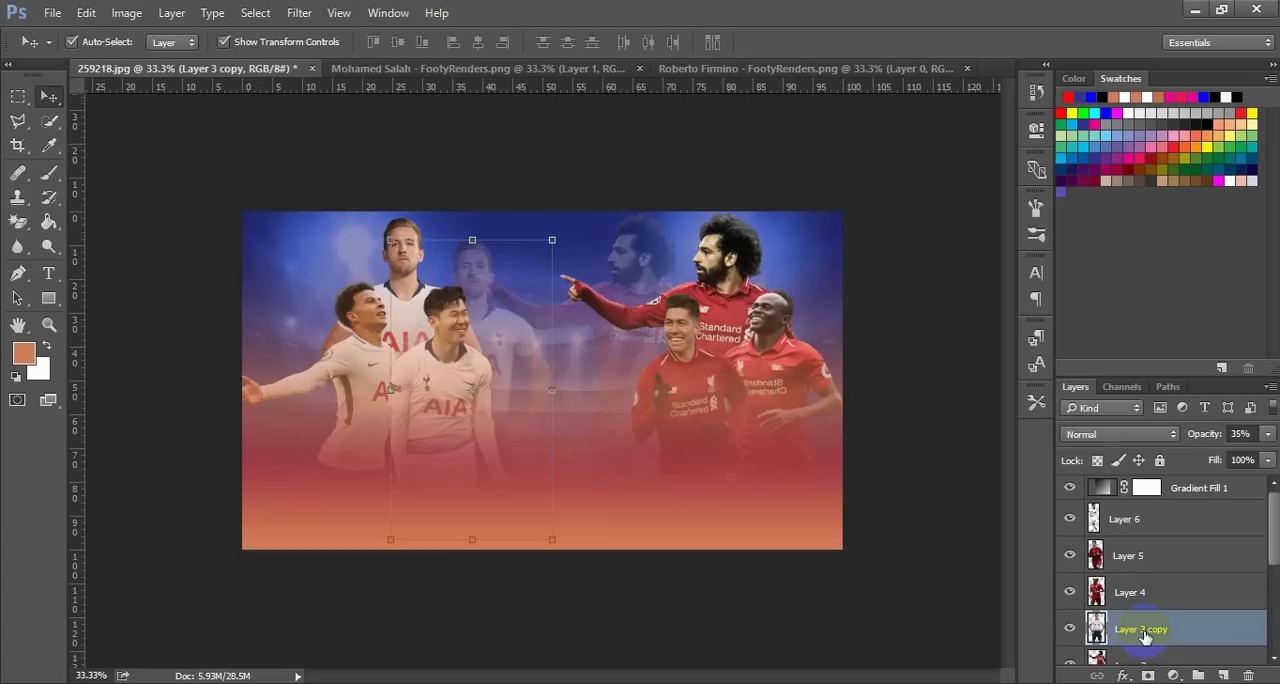
pyautogui.press('Down')
pyautogui.press('Down')
pyautogui.press('Down')
pyautogui.press('Down')
pyautogui.press('Down')
pyautogui.press('Down')
pyautogui.press('Down')
pyautogui.press('Down')
pyautogui.press('Down')
pyautogui.press('Down')
pyautogui.press('Down')
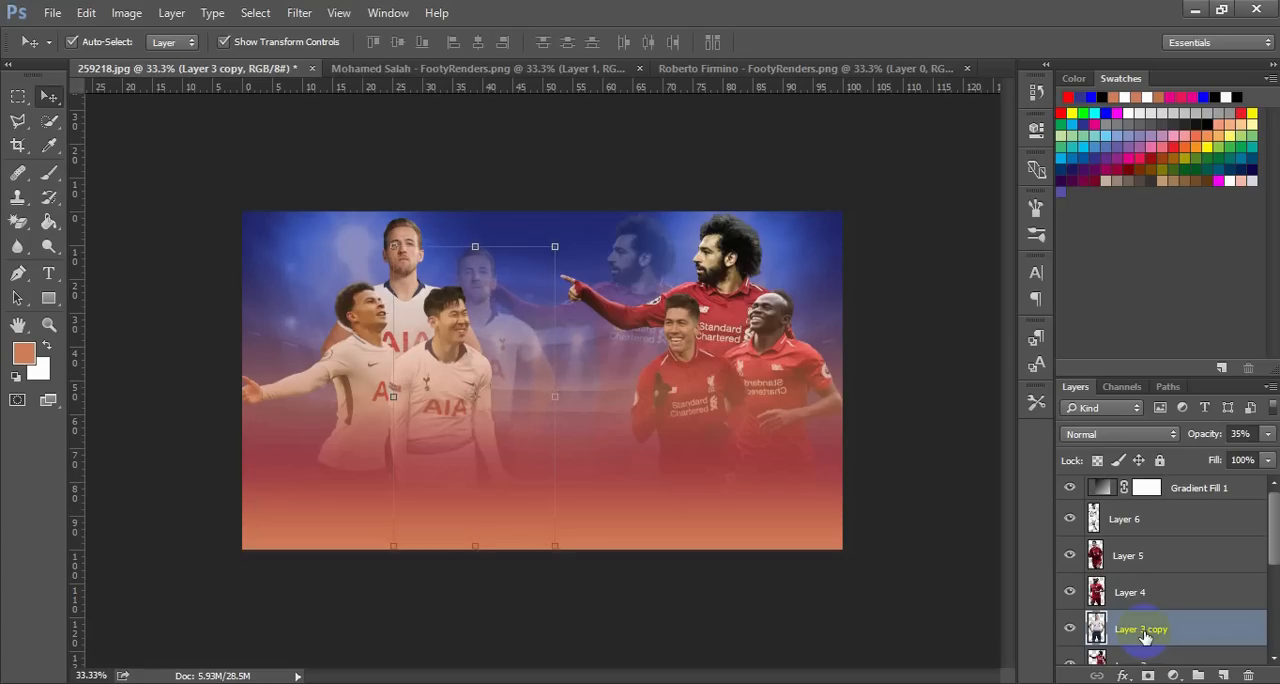
pyautogui.press('Down')
pyautogui.press('Down')
pyautogui.press('Down')
pyautogui.press('Down')
pyautogui.press('Down')
pyautogui.press('Down')
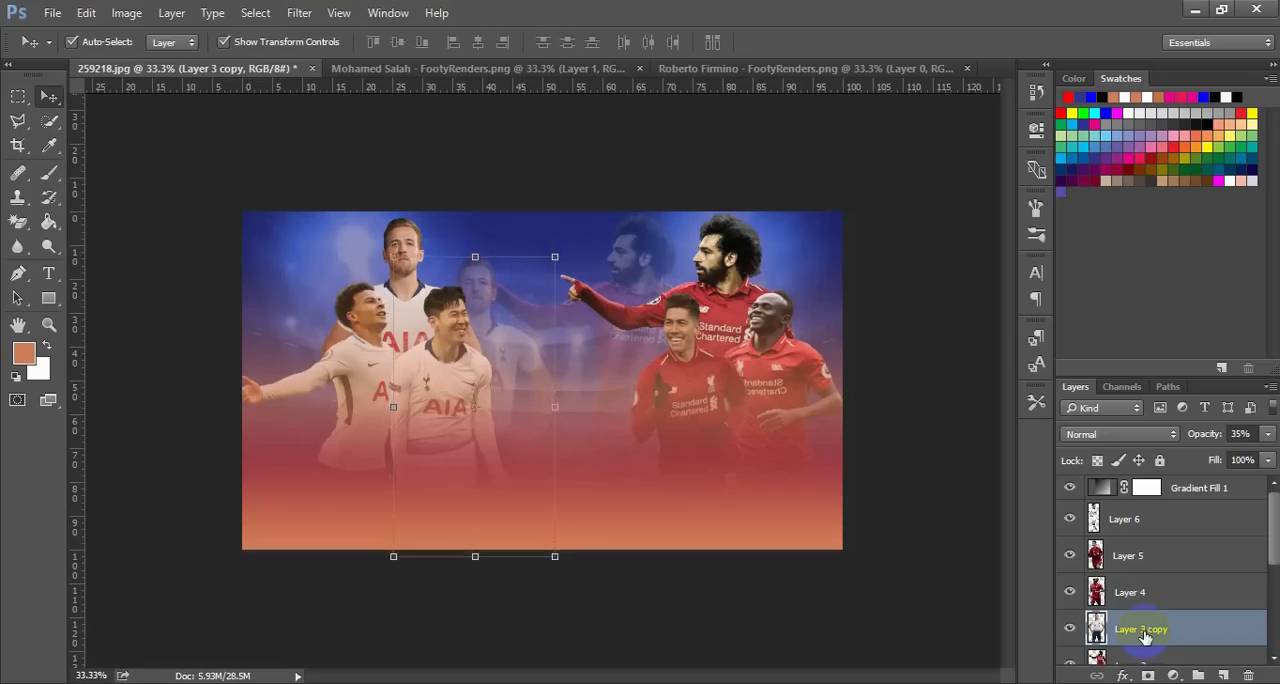
pyautogui.press('Right')
pyautogui.press('Right')
pyautogui.press('Right')
pyautogui.press('Right')
pyautogui.press('Right')
pyautogui.press('Right')
pyautogui.press('Right')
pyautogui.press('Right')
pyautogui.press('Right')
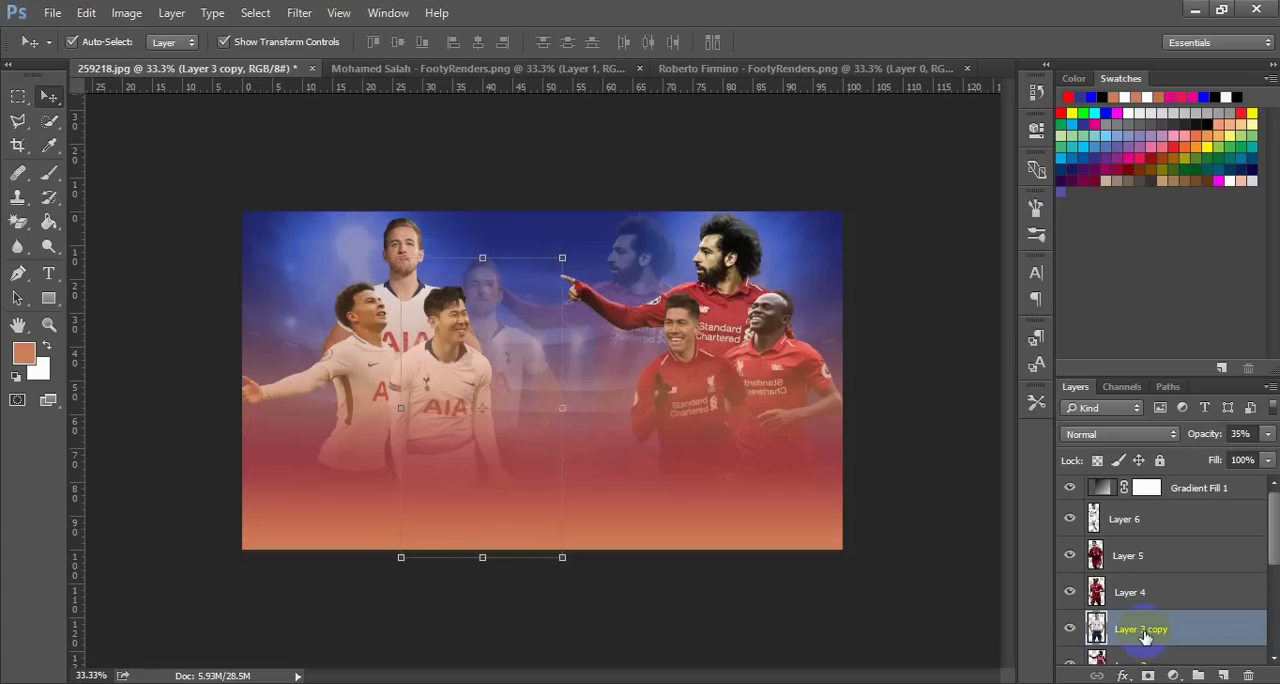
pyautogui.press('Right')
pyautogui.press('Right')
pyautogui.press('Right')
pyautogui.press('Right')
pyautogui.press('Right')
pyautogui.press('Right')
pyautogui.press('Right')
pyautogui.press('Right')
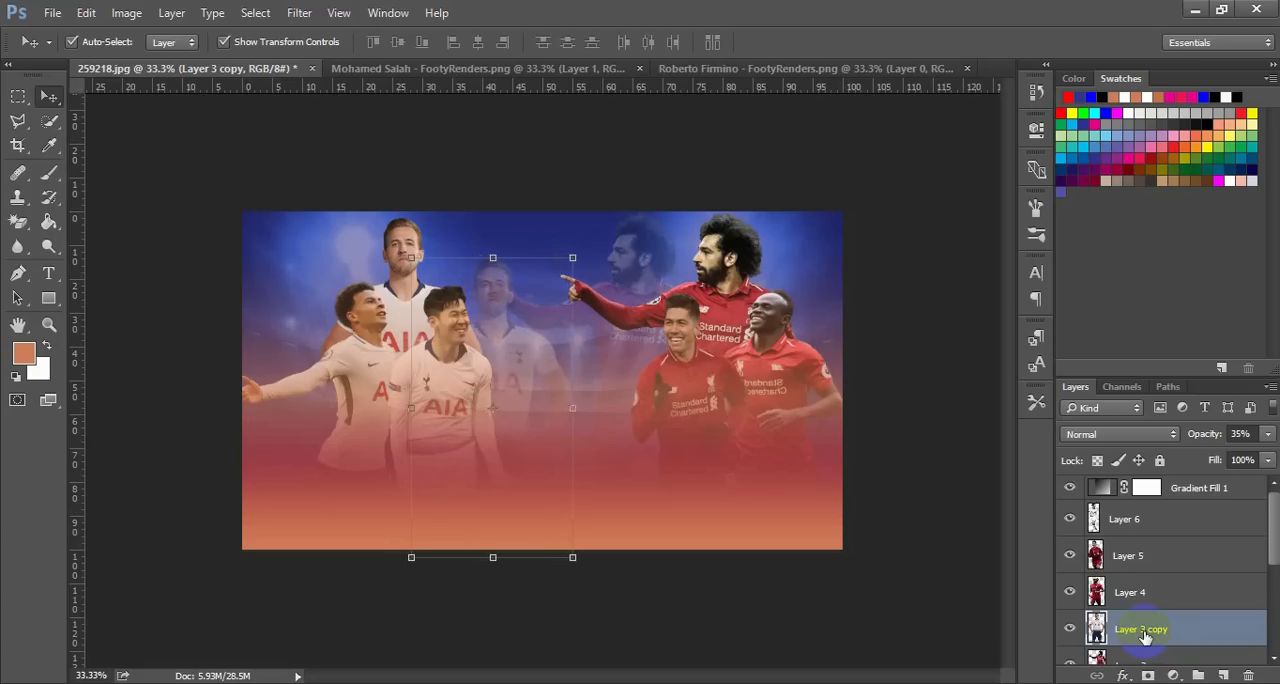
pyautogui.press('Down')
pyautogui.press('Down')
pyautogui.press('Down')
pyautogui.press('Down')
pyautogui.press('Down')
pyautogui.press('Down')
pyautogui.press('Down')
pyautogui.press('Down')
pyautogui.press('Down')
pyautogui.press('Down')
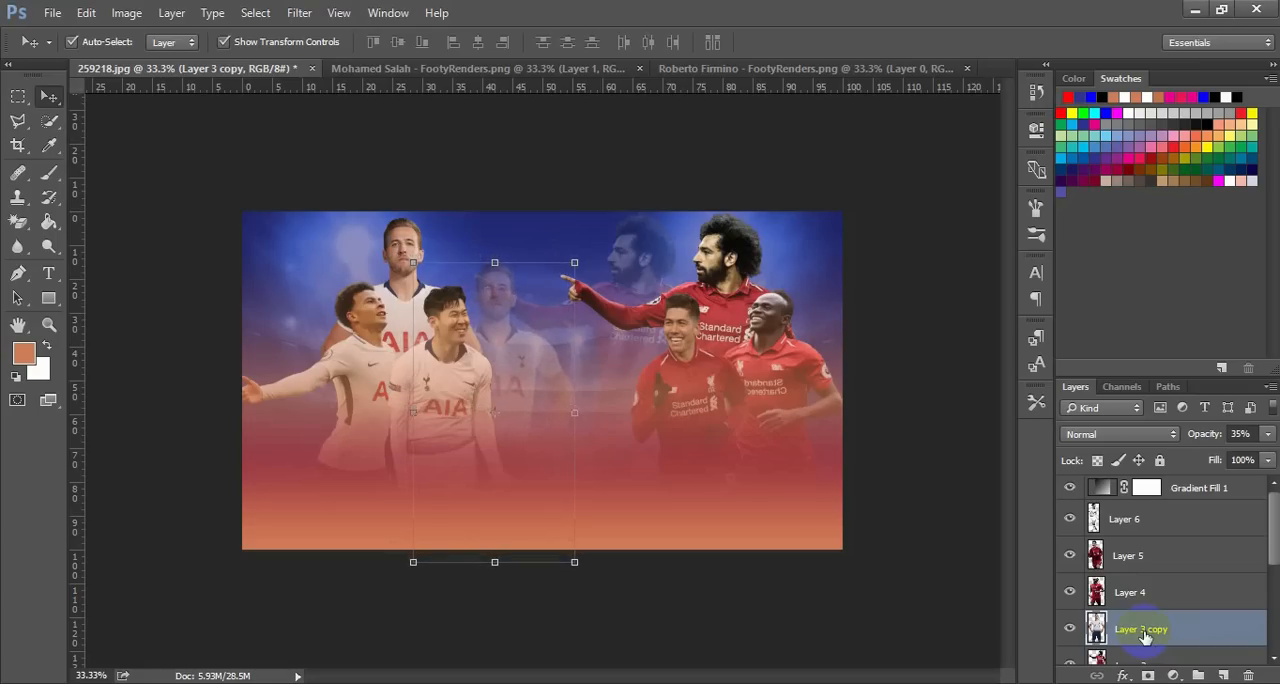
# Lower Layer 3 copy, the faded Tottenham cutout, slightly further and nudge it right, away from the front Tottenham player
pyautogui.press('Down')
pyautogui.press('Down')
pyautogui.press('Down')
pyautogui.press('Down')
pyautogui.press('Down')
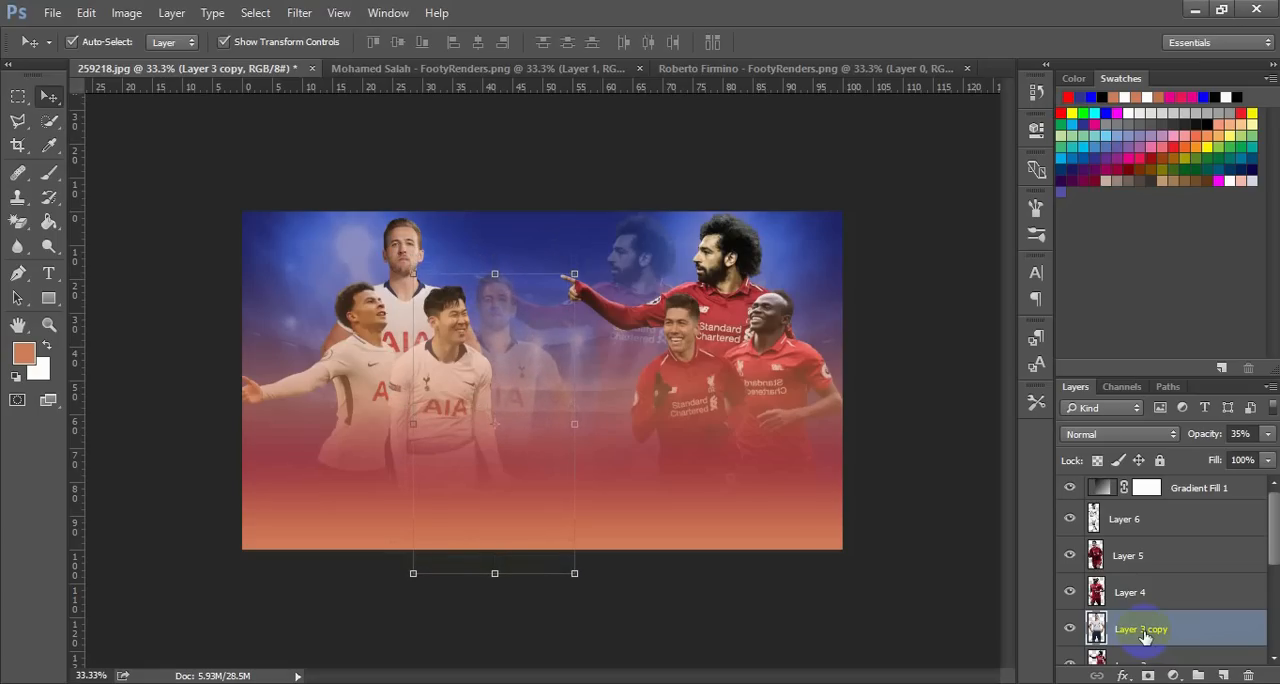
pyautogui.press('Right')
pyautogui.press('Right')
pyautogui.press('Right')
pyautogui.press('Right')
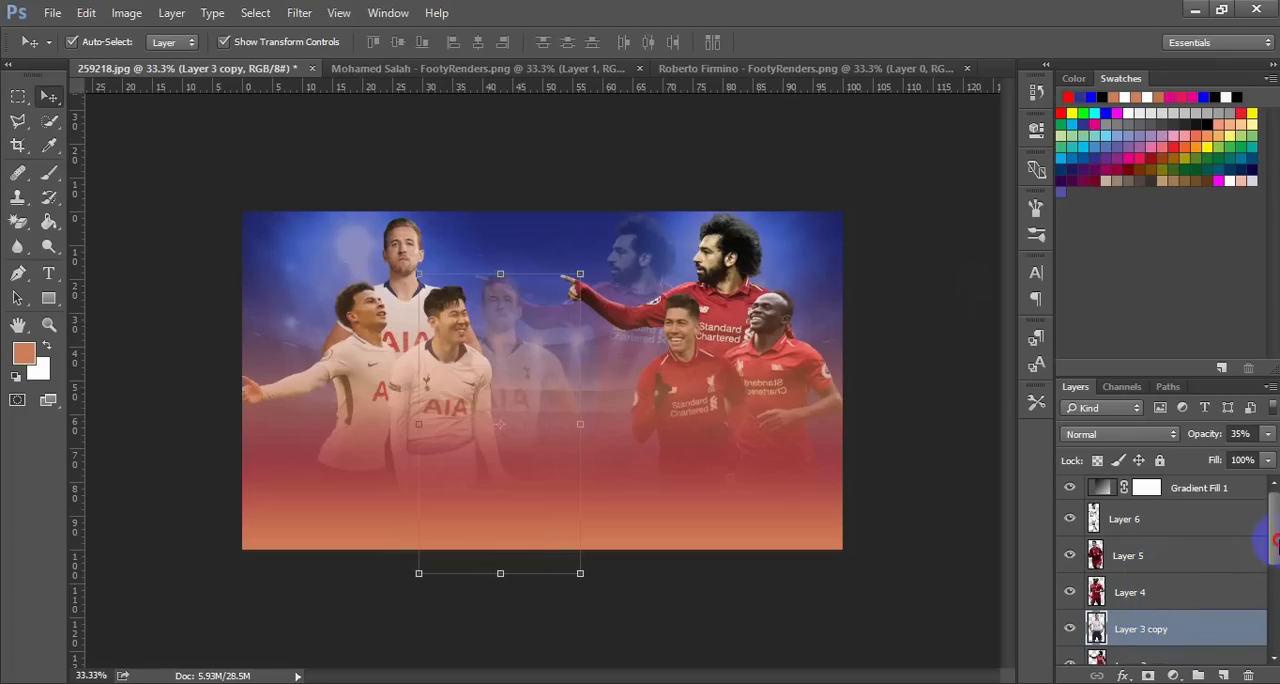
# Shift Layer 2, the faded Liverpool cutout at 28% opacity, slightly left of the solid pointing player
pyautogui.moveTo(1275, 542); pyautogui.dragTo(1199, 582)
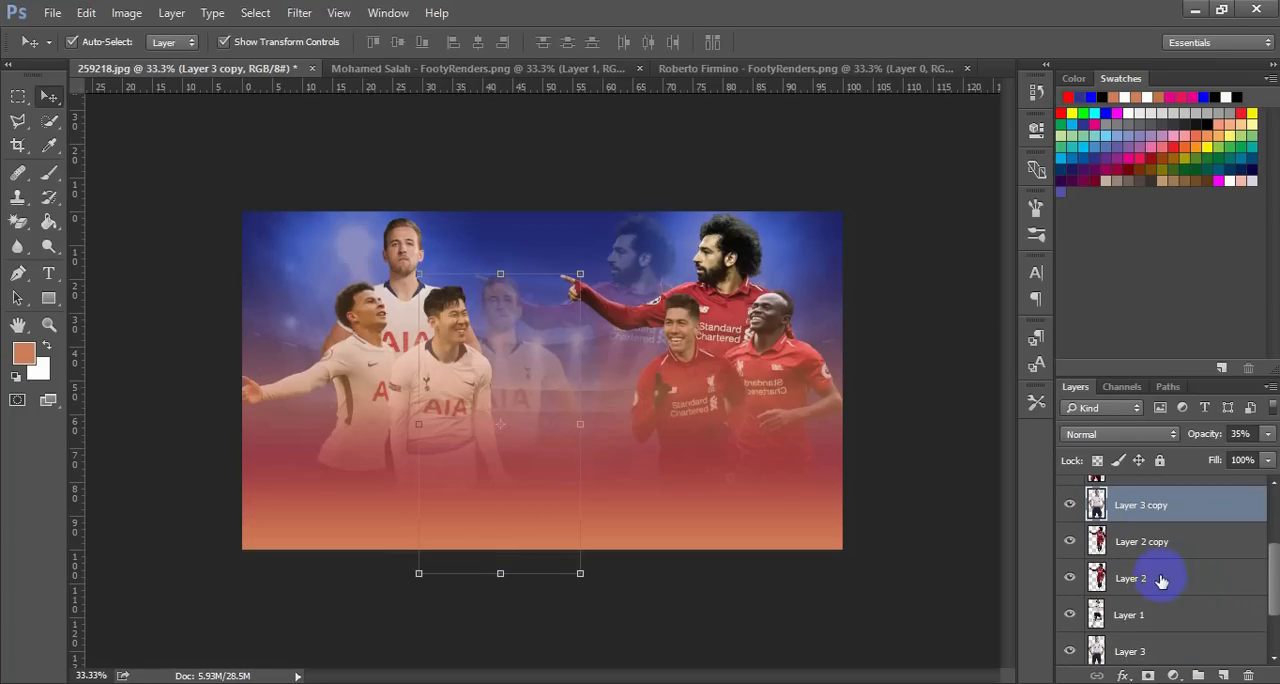
pyautogui.click(1160, 580)
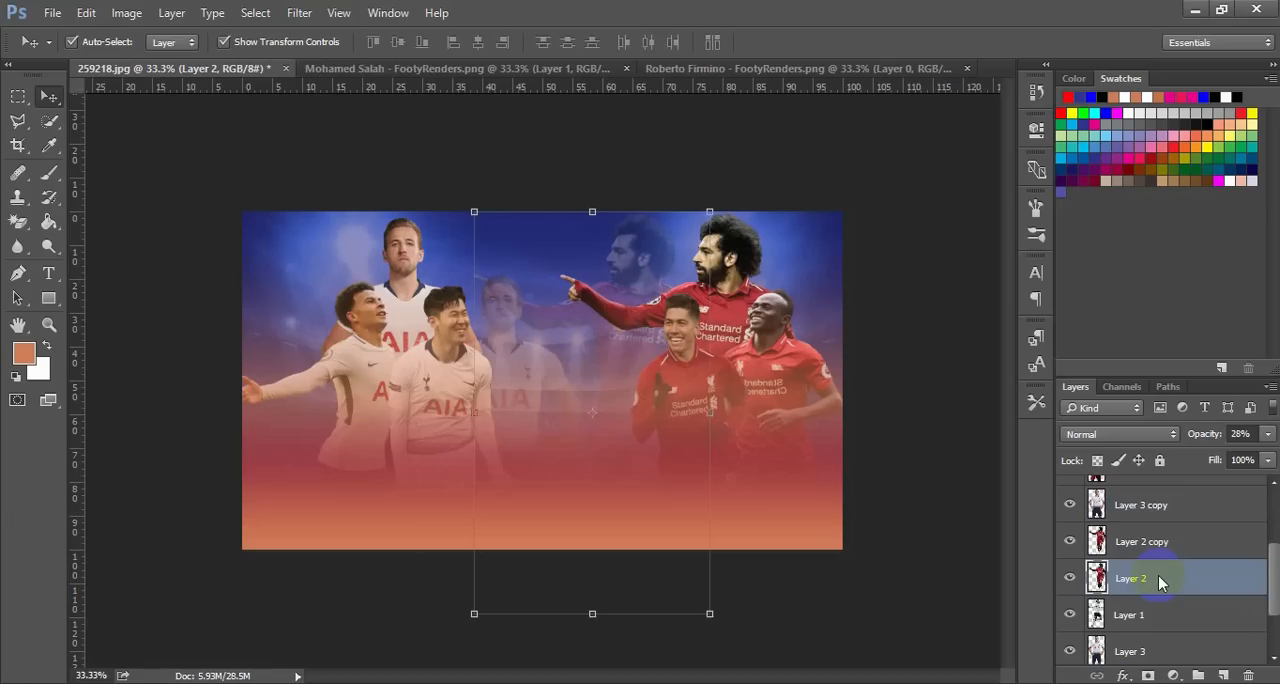
pyautogui.hotkey('shift', 'Left')
pyautogui.hotkey('shift', 'Left')
pyautogui.hotkey('shift', 'Left')
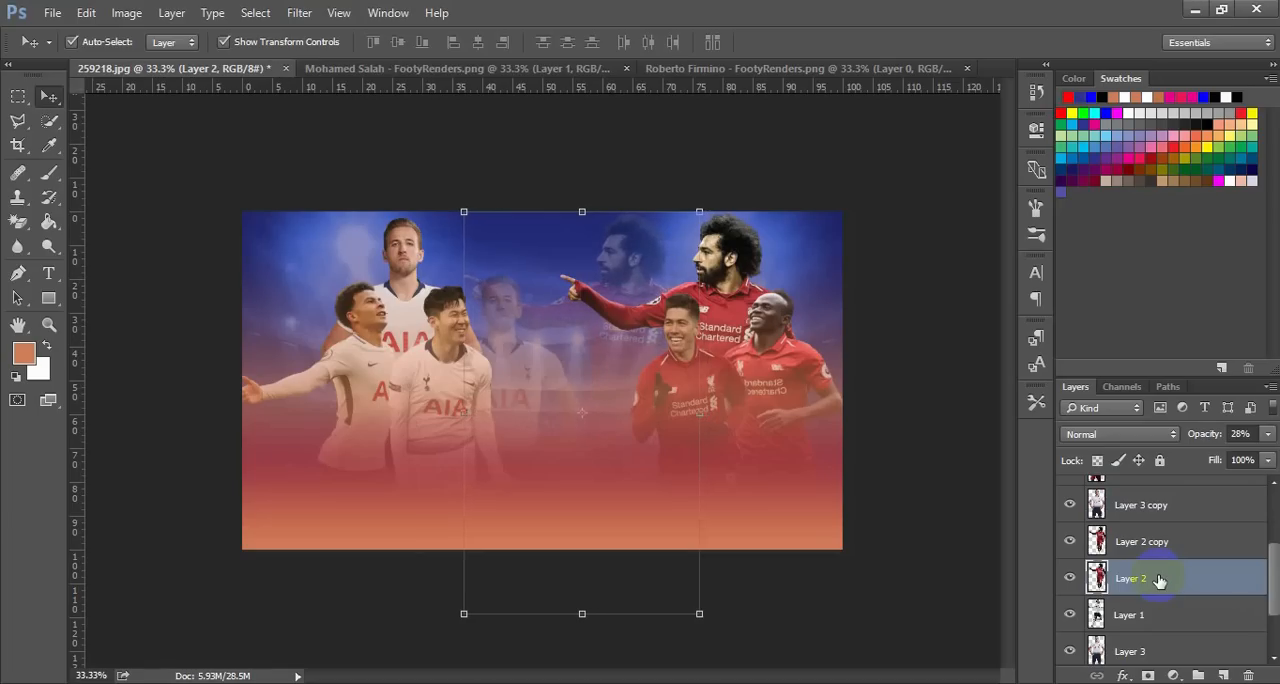
# Lower the faded Layer 2 cutout until its head sits level with the faded Tottenham player's head
pyautogui.hotkey('shift', 'Down')
pyautogui.hotkey('shift', 'Down')
pyautogui.hotkey('shift', 'Down')
pyautogui.hotkey('shift', 'Down')
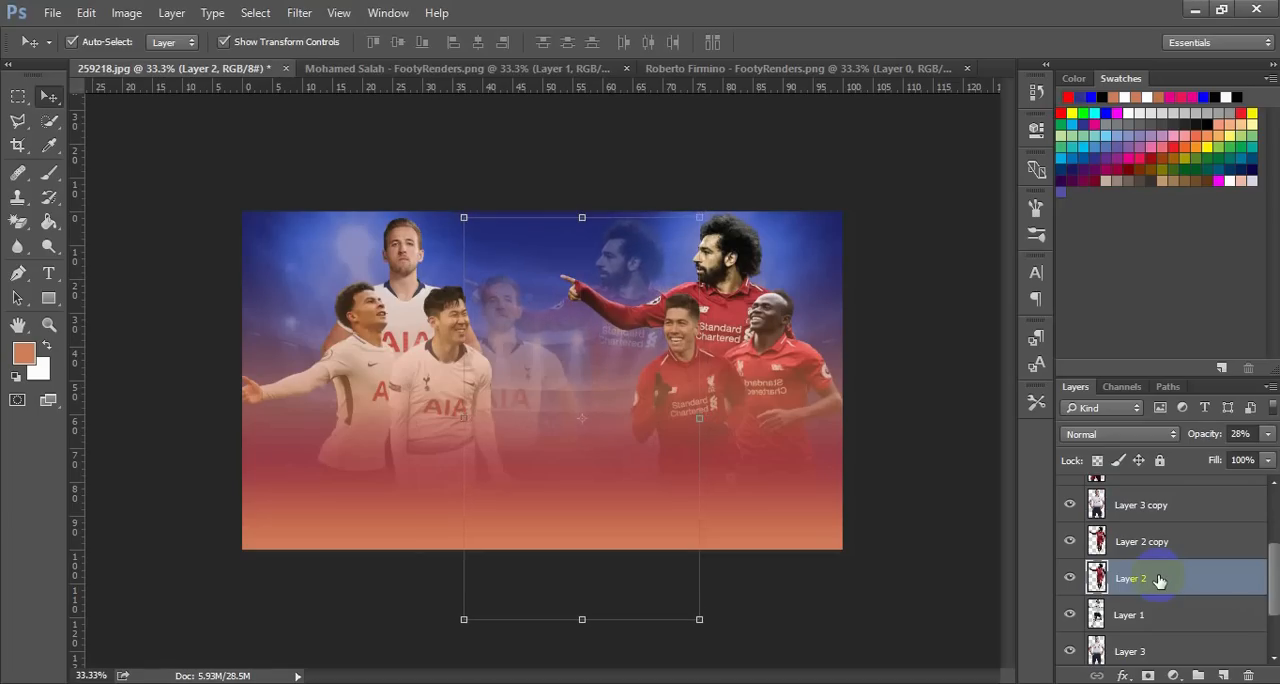
pyautogui.hotkey('shift', 'Down')
pyautogui.hotkey('shift', 'Down')
pyautogui.hotkey('shift', 'Down')
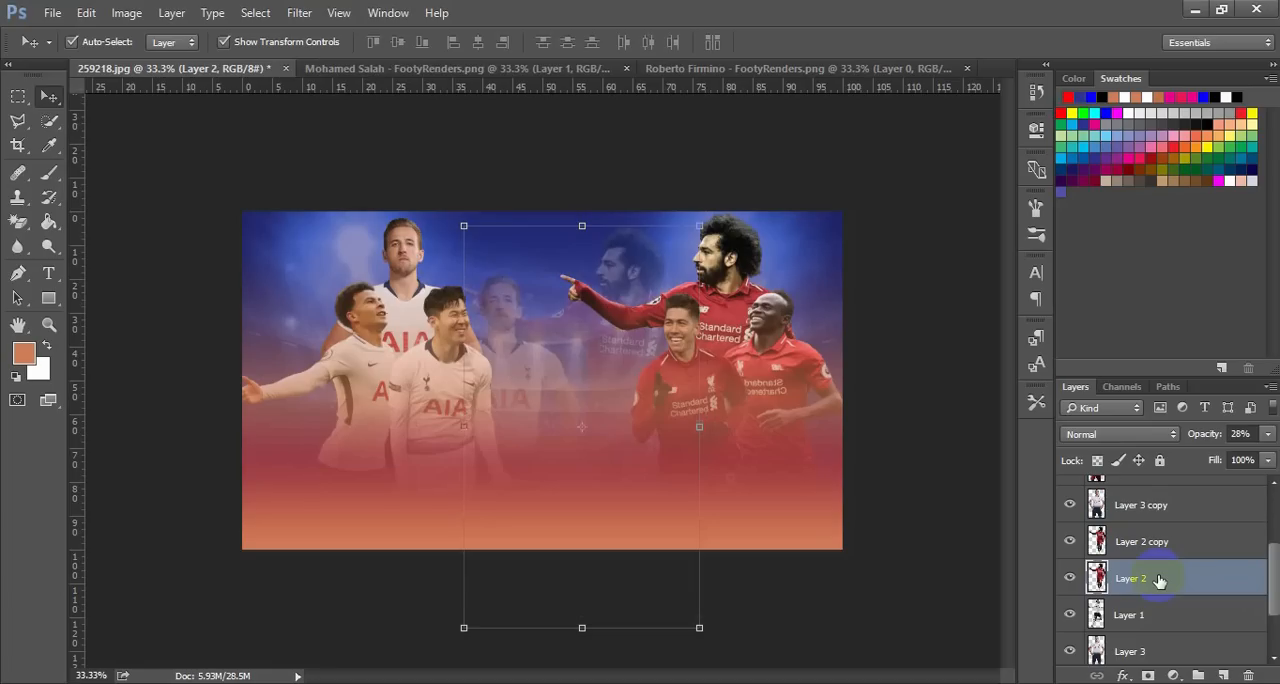
pyautogui.hotkey('shift', 'Down')
pyautogui.hotkey('shift', 'Down')
pyautogui.hotkey('shift', 'Down')
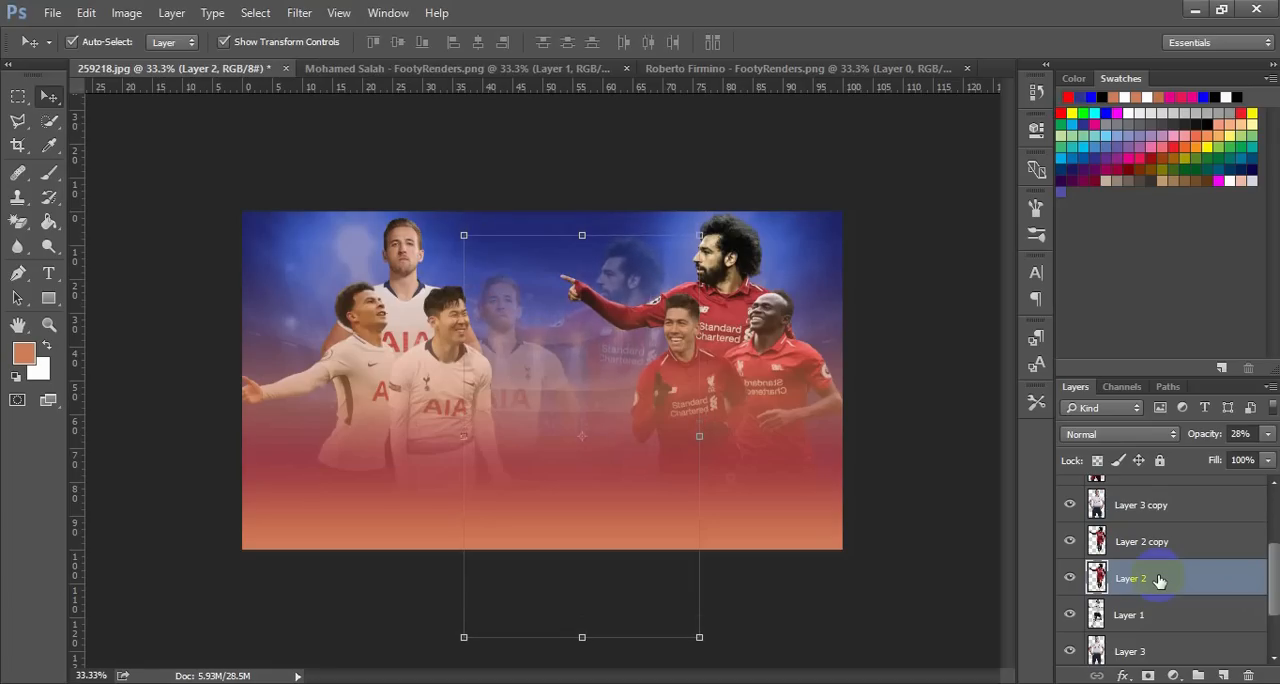
pyautogui.hotkey('shift', 'Down')
pyautogui.hotkey('shift', 'Down')
pyautogui.hotkey('shift', 'Down')
pyautogui.hotkey('shift', 'Down')
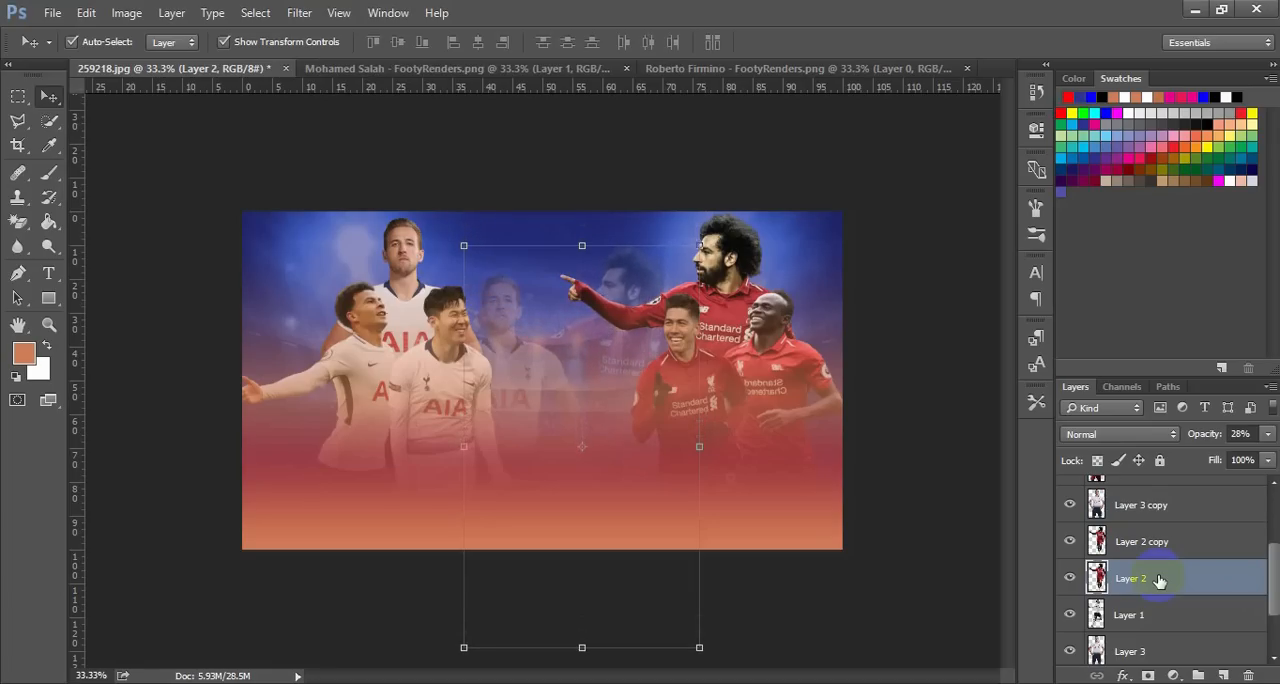
pyautogui.hotkey('shift', 'Down')
pyautogui.hotkey('shift', 'Down')
pyautogui.hotkey('shift', 'Down')
pyautogui.hotkey('shift', 'Down')
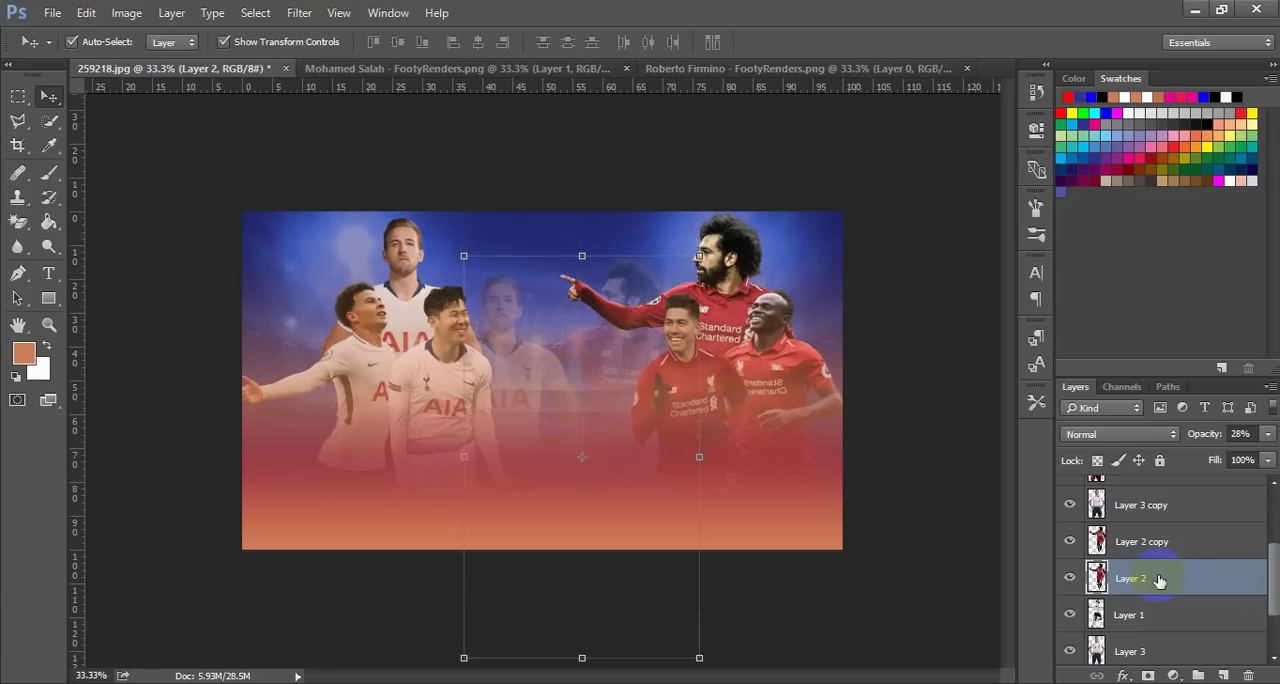
pyautogui.hotkey('shift', 'Down')
# Move the faded Layer 2 cutout further left, between the faded Tottenham player and the inner front Liverpool player, and deselect it
pyautogui.hotkey('shift', 'Left')
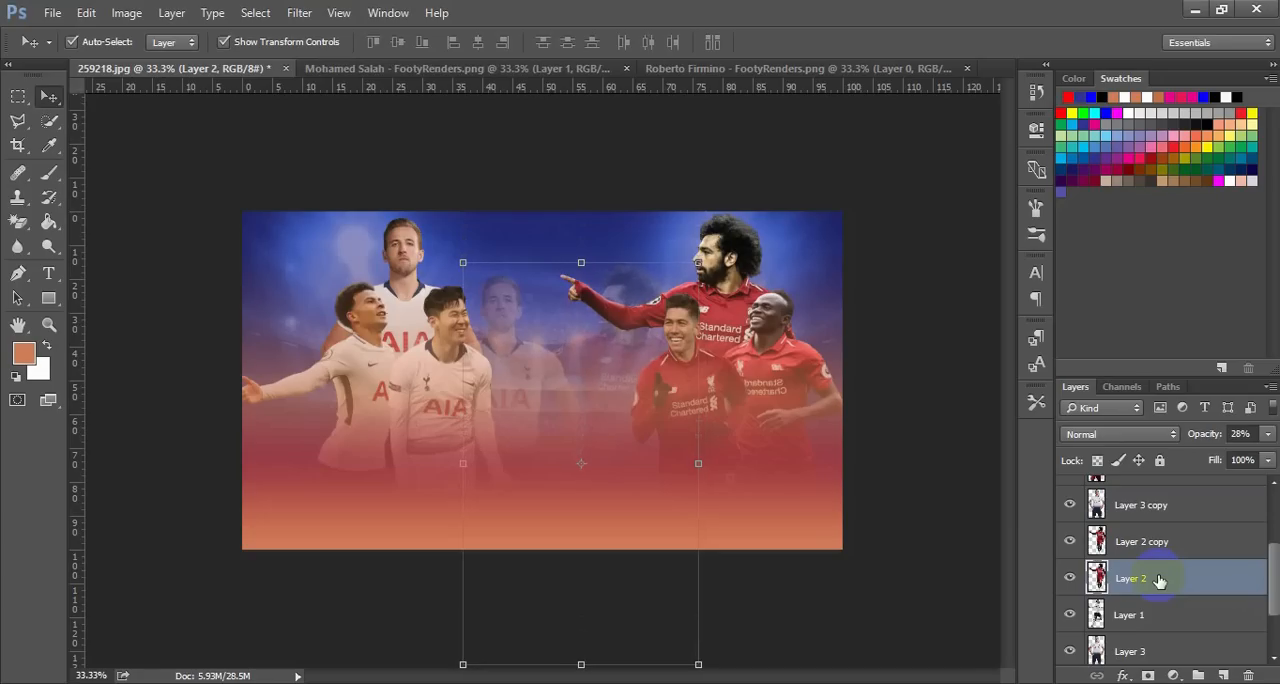
pyautogui.hotkey('shift', 'Left')
pyautogui.hotkey('shift', 'Left')
pyautogui.hotkey('shift', 'Left')
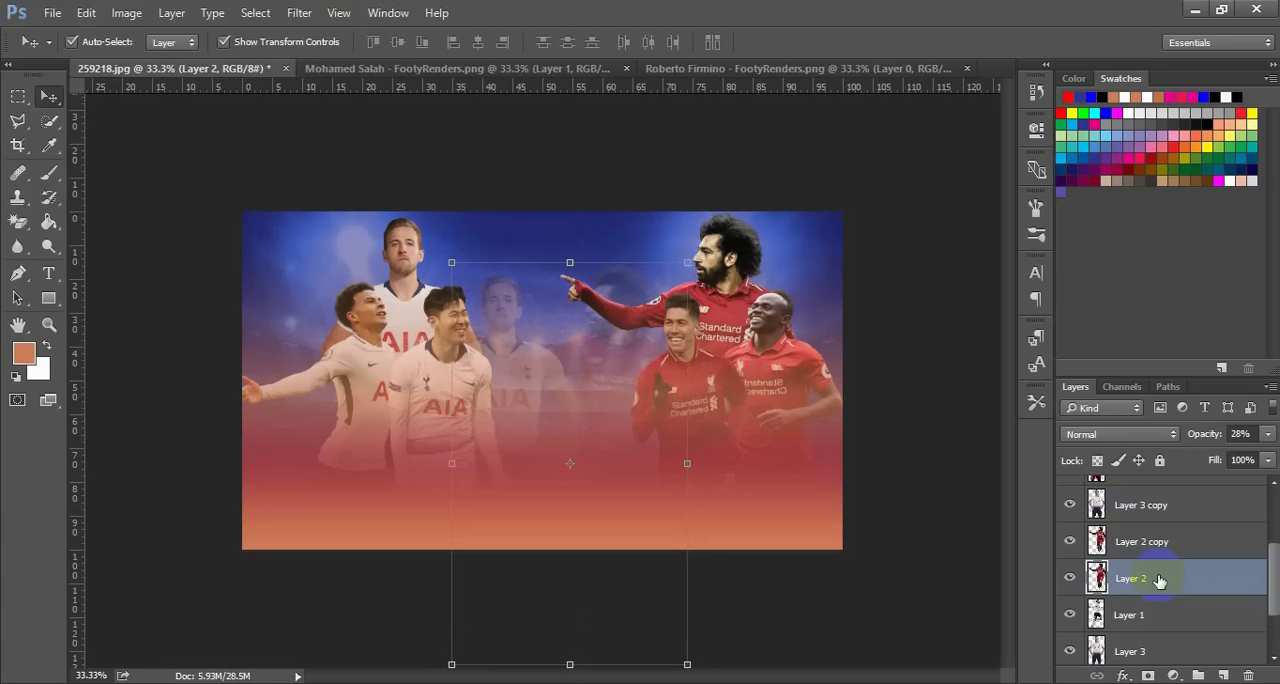
pyautogui.hotkey('shift', 'Left')
pyautogui.hotkey('shift', 'Left')
pyautogui.hotkey('shift', 'Left')
pyautogui.hotkey('shift', 'Left')
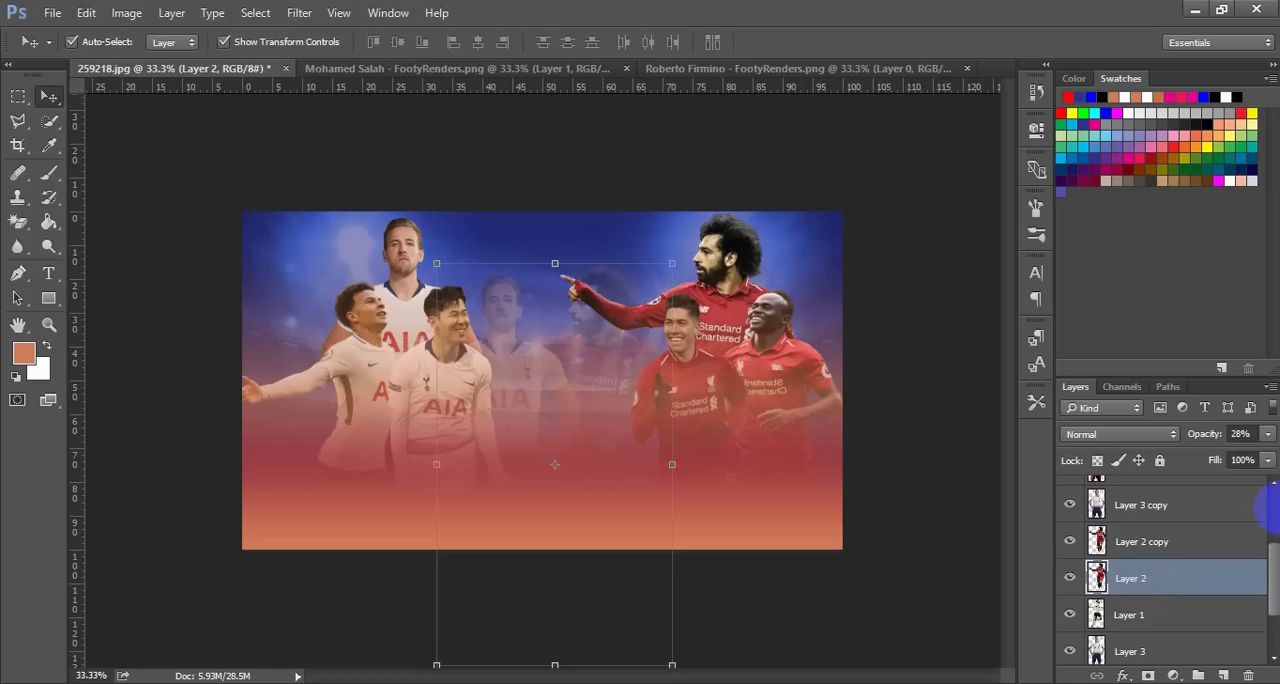
pyautogui.click(730, 313)
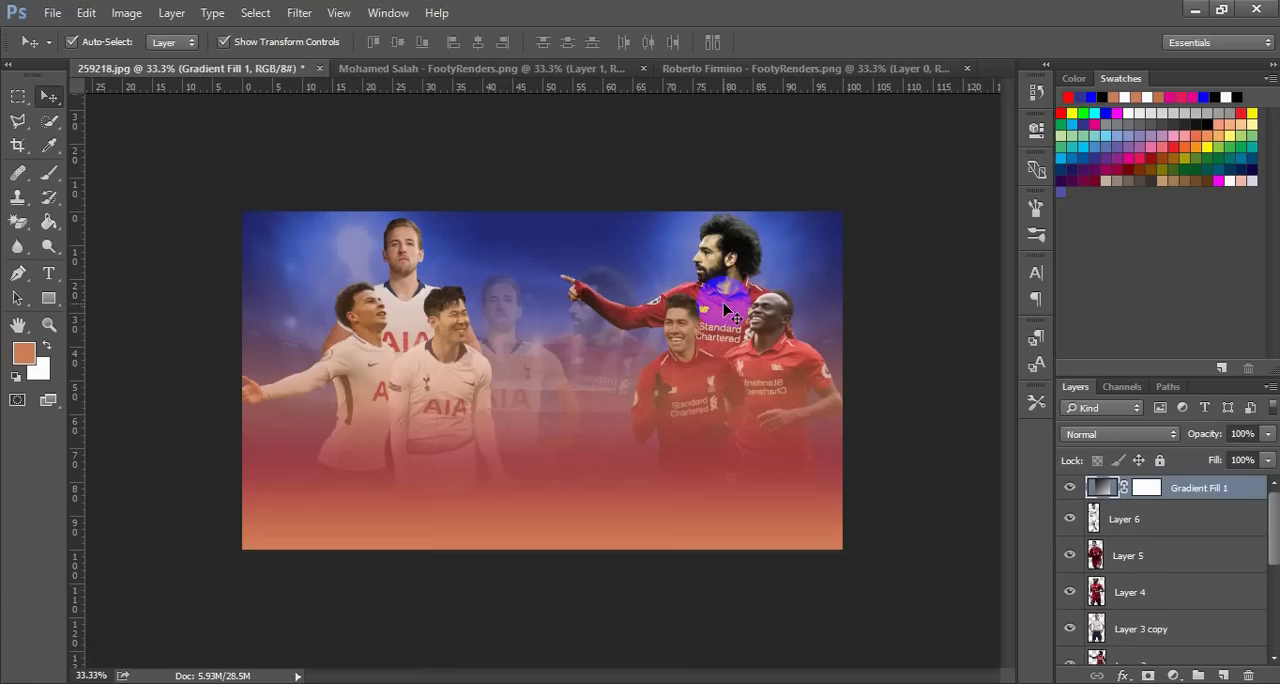
# Shift Layer 2 copy, the solid pointing Liverpool player, right to uncover more of the faded cutout behind his hand
pyautogui.click(1120, 566)
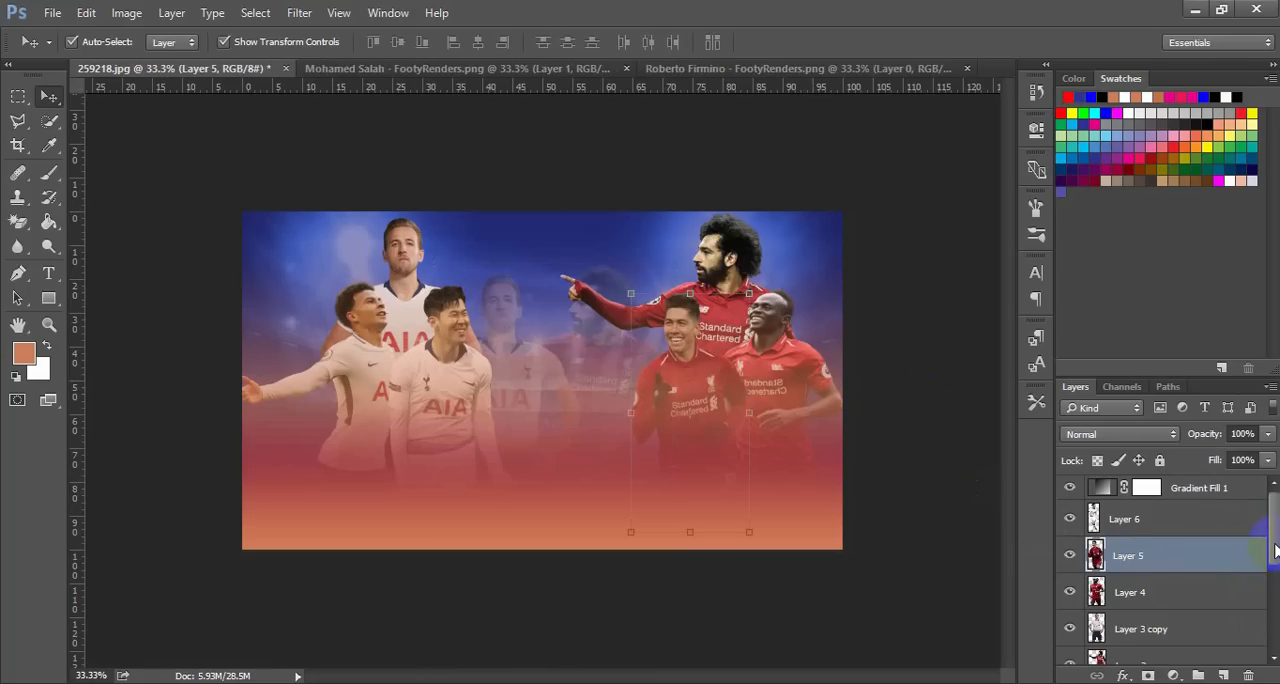
pyautogui.moveTo(1275, 550); pyautogui.dragTo(1275, 592)
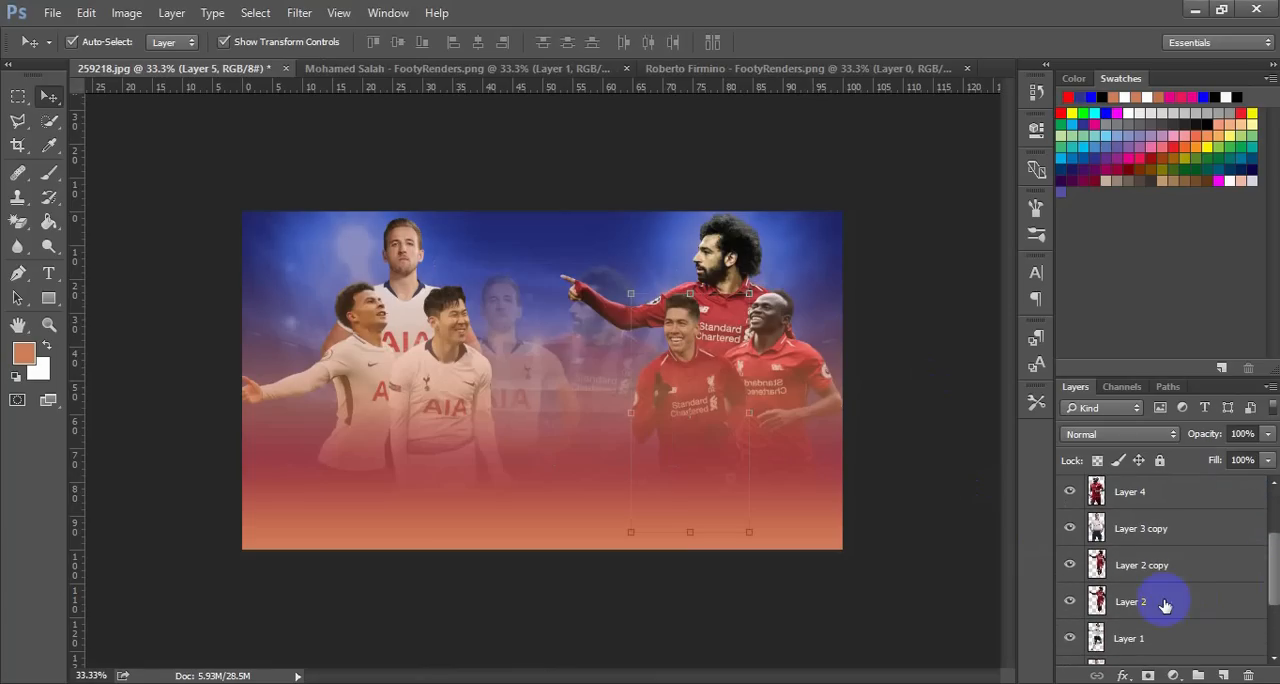
pyautogui.click(1157, 568)
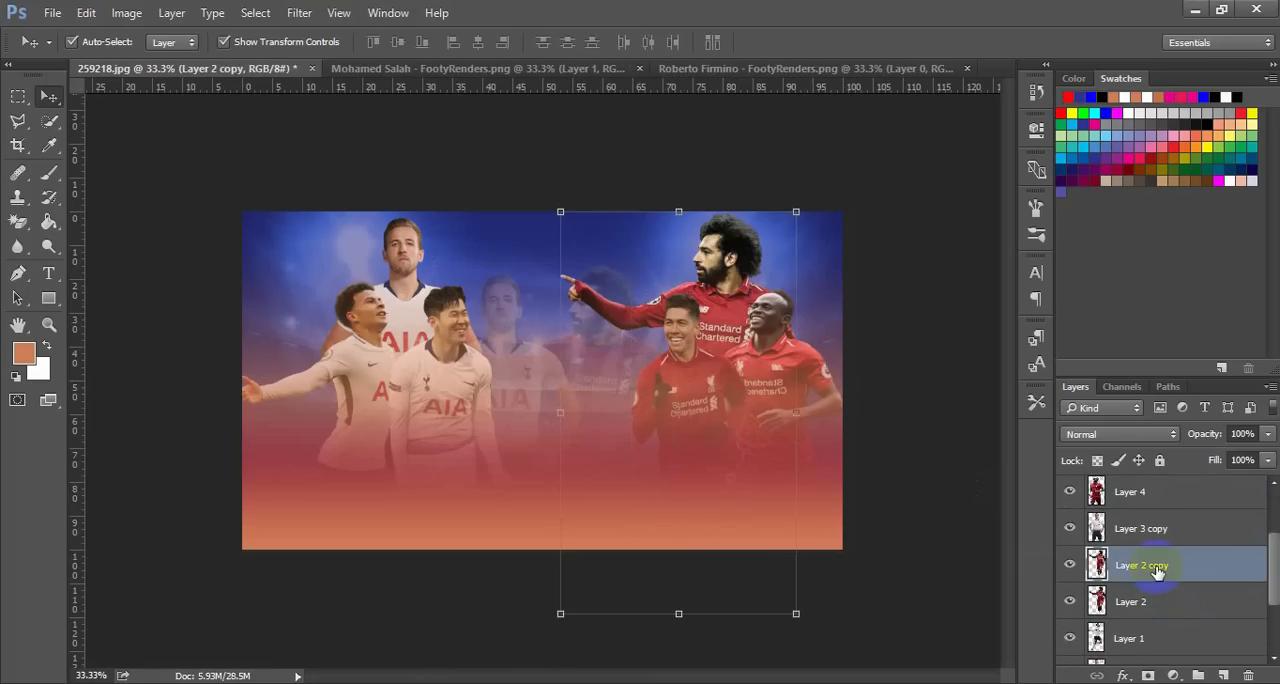
pyautogui.press('Right')
pyautogui.press('Right')
pyautogui.press('Right')
pyautogui.press('Right')
pyautogui.press('Right')
pyautogui.press('Right')
pyautogui.press('Right')
pyautogui.press('Right')
pyautogui.press('Right')
pyautogui.press('Right')
pyautogui.press('Right')
pyautogui.press('Right')
pyautogui.press('Right')
pyautogui.press('Right')
pyautogui.press('Right')
pyautogui.press('Right')
pyautogui.press('Right')
pyautogui.press('Right')
pyautogui.press('Right')
pyautogui.press('Right')
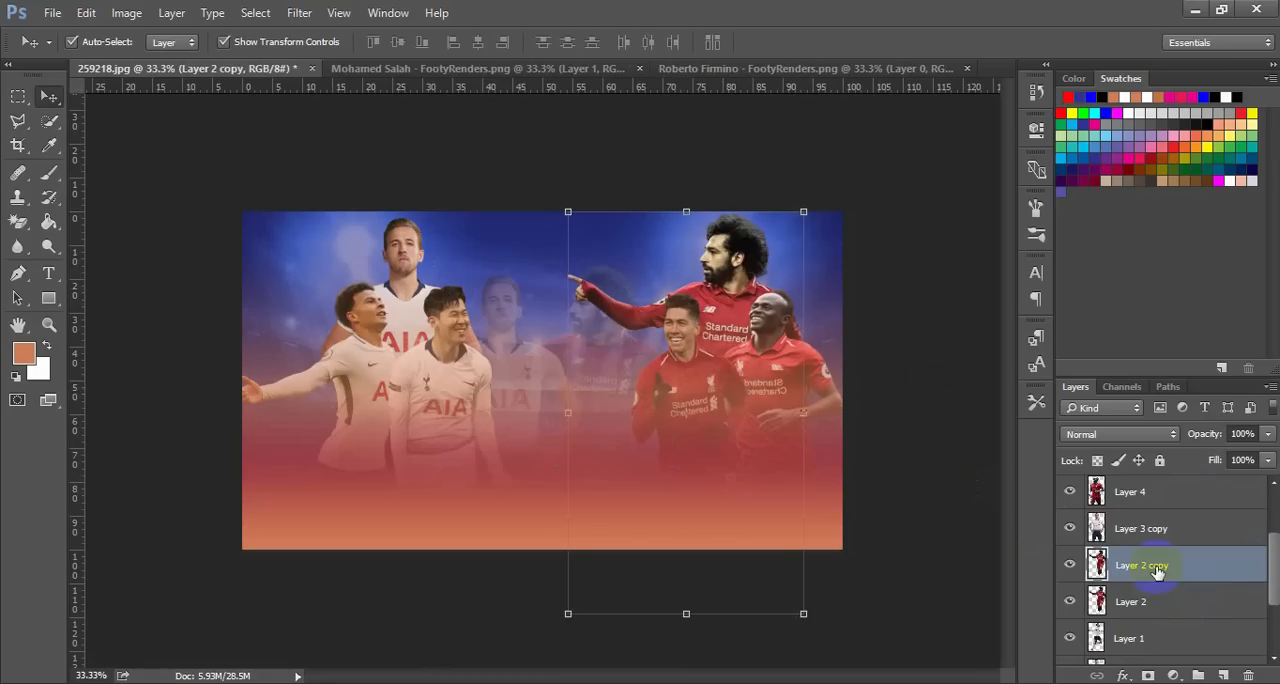
pyautogui.press('Right')
pyautogui.press('Right')
pyautogui.press('Right')
pyautogui.press('Right')
pyautogui.press('Right')
pyautogui.press('Right')
pyautogui.press('Right')
pyautogui.press('Right')
pyautogui.press('Right')
pyautogui.press('Right')
pyautogui.press('Right')
pyautogui.press('Right')
pyautogui.press('Right')
pyautogui.press('Right')
pyautogui.press('Right')
pyautogui.press('Right')
pyautogui.press('Right')
pyautogui.press('Right')
pyautogui.press('Right')
pyautogui.press('Right')
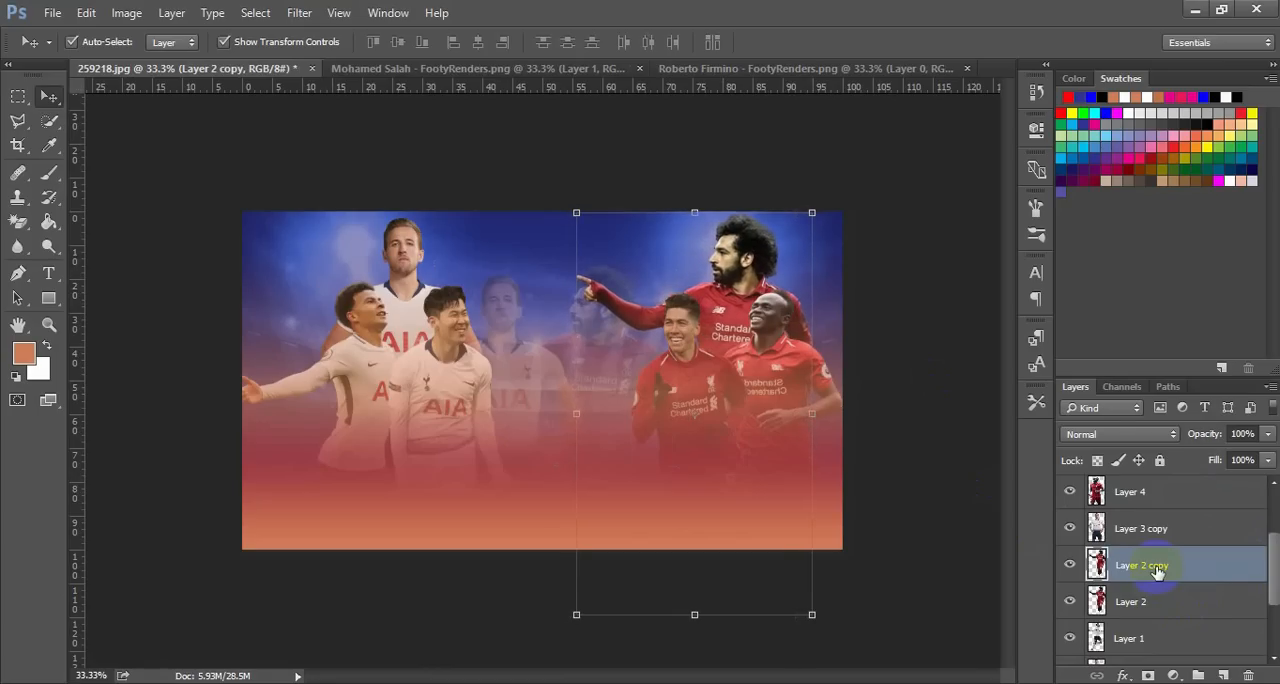
# Lower Layer 2 copy, the solid pointing Liverpool player, slightly and deselect all layers
pyautogui.press('Down')
pyautogui.press('Down')
pyautogui.press('Down')
pyautogui.press('Down')
pyautogui.press('Down')
pyautogui.press('Down')
pyautogui.press('Down')
pyautogui.press('Down')
pyautogui.press('Down')
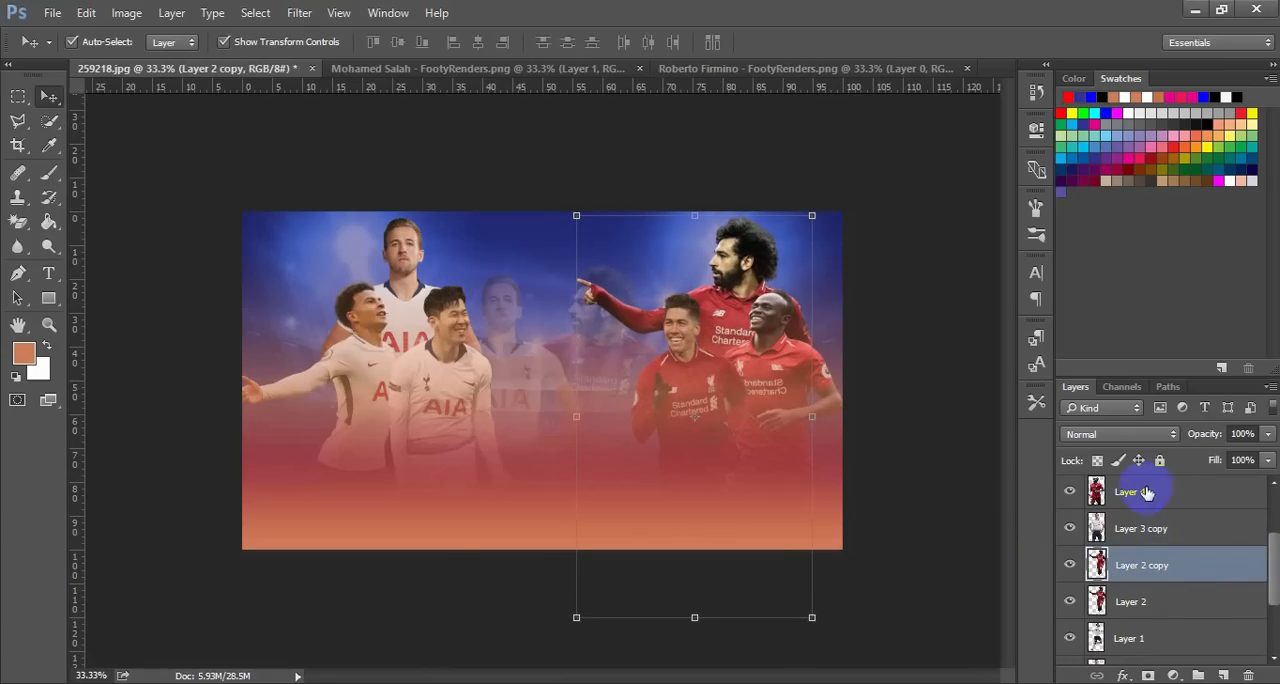
pyautogui.click(923, 349)
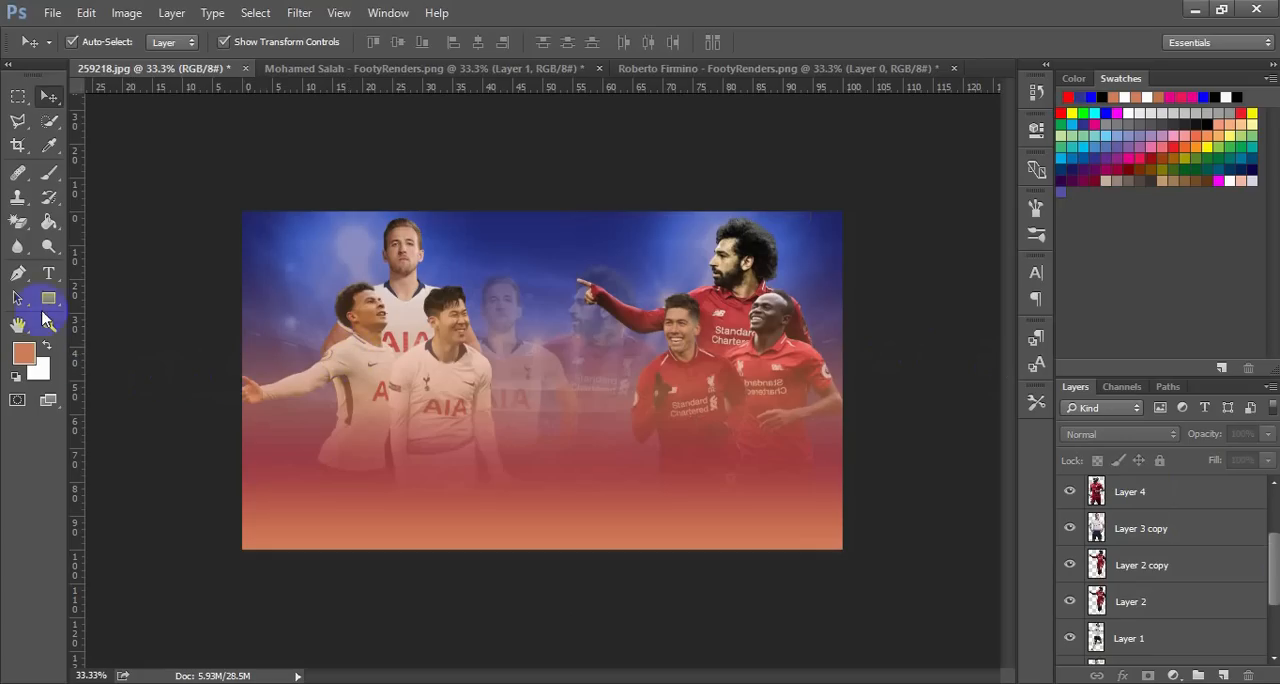
# Start a new text line in the dark blue area at the poster's top, between the two back-row players
pyautogui.click(48, 273)
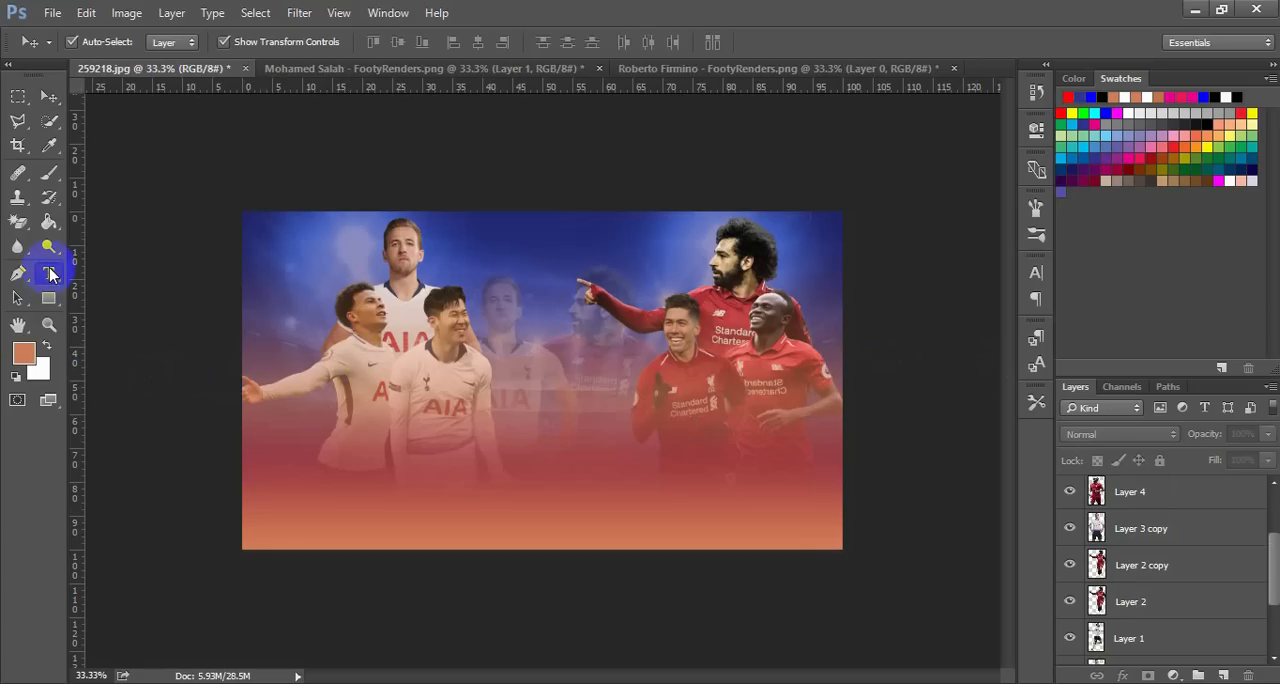
pyautogui.click(472, 245)
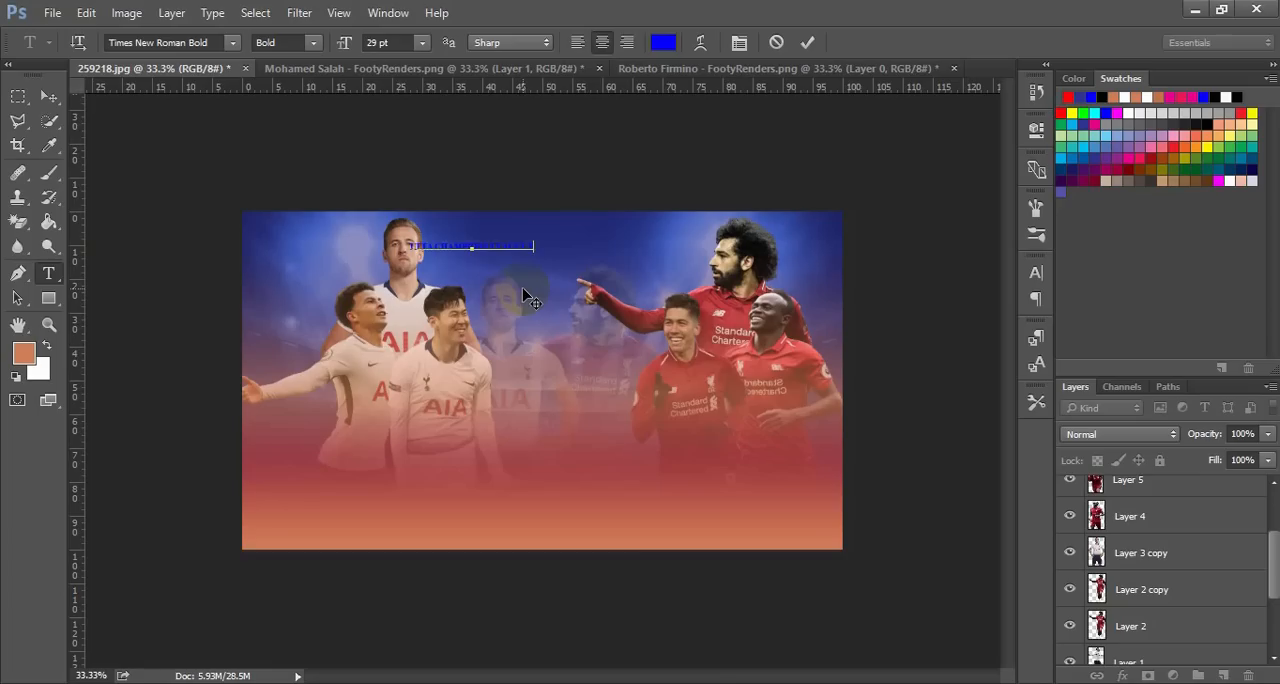
# Recolour the whole new title text line from blue to near-white, #f5f5fd
pyautogui.hotkey('ctrl', 'a')
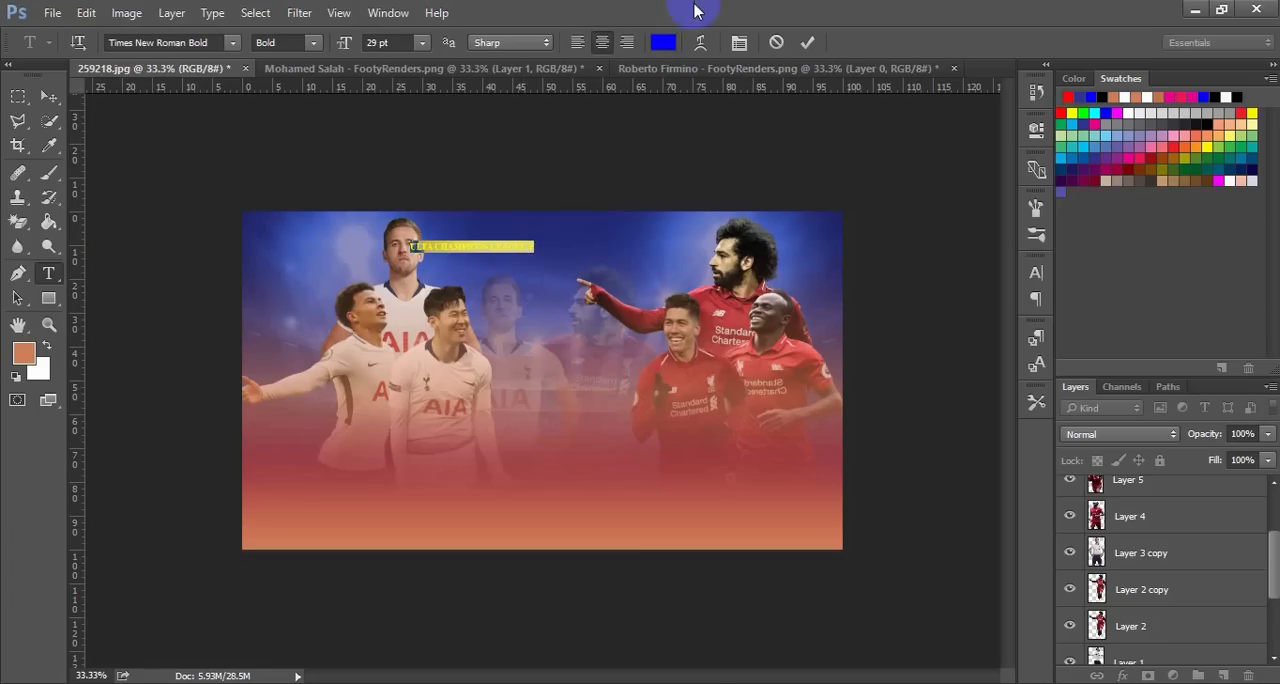
pyautogui.click(664, 42)
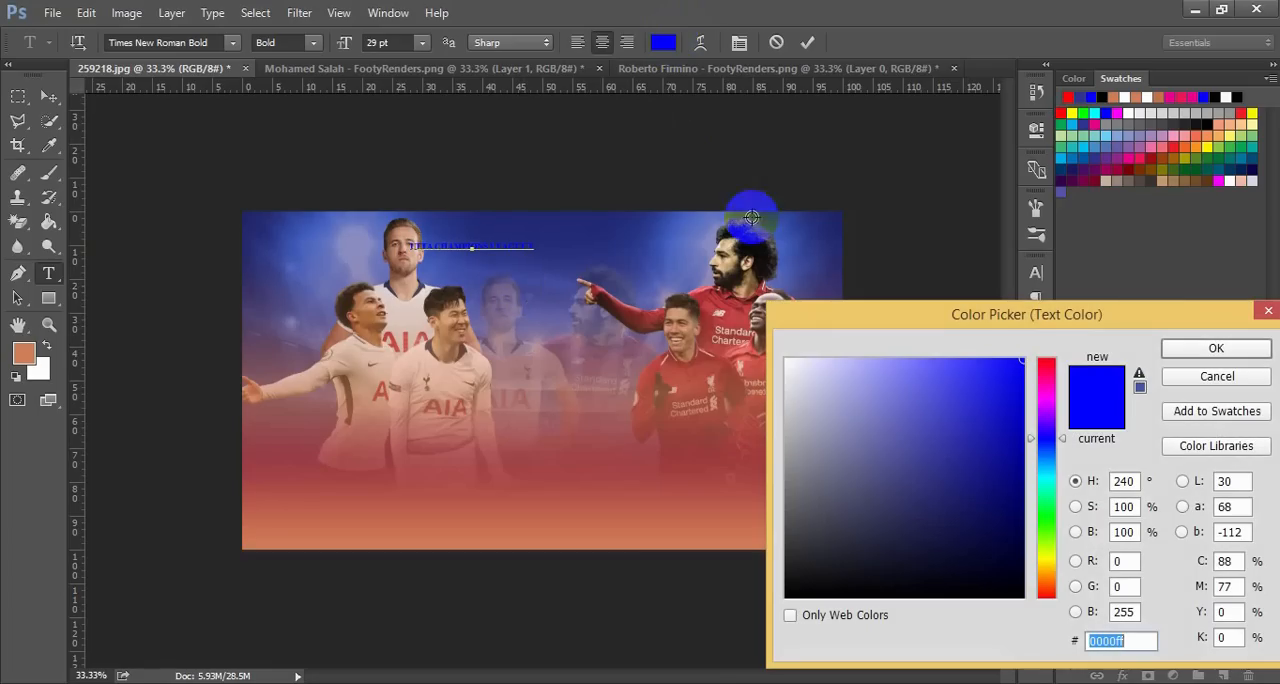
pyautogui.click(793, 360)
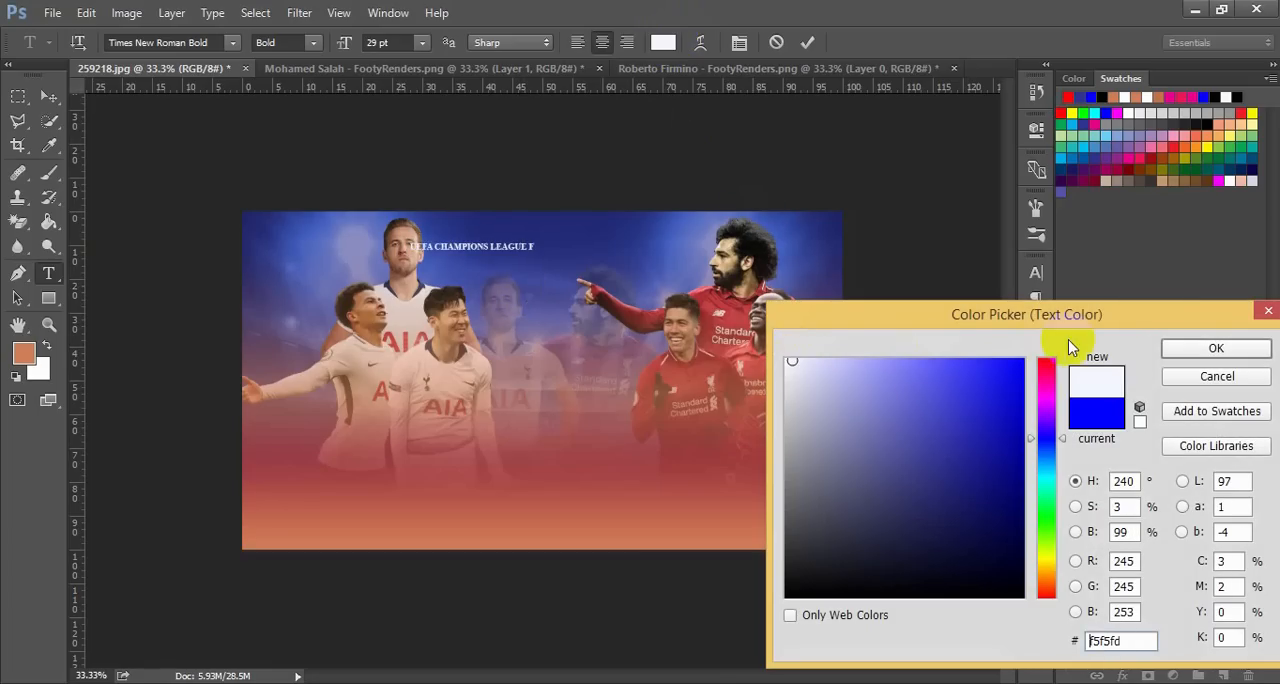
pyautogui.click(1209, 347)
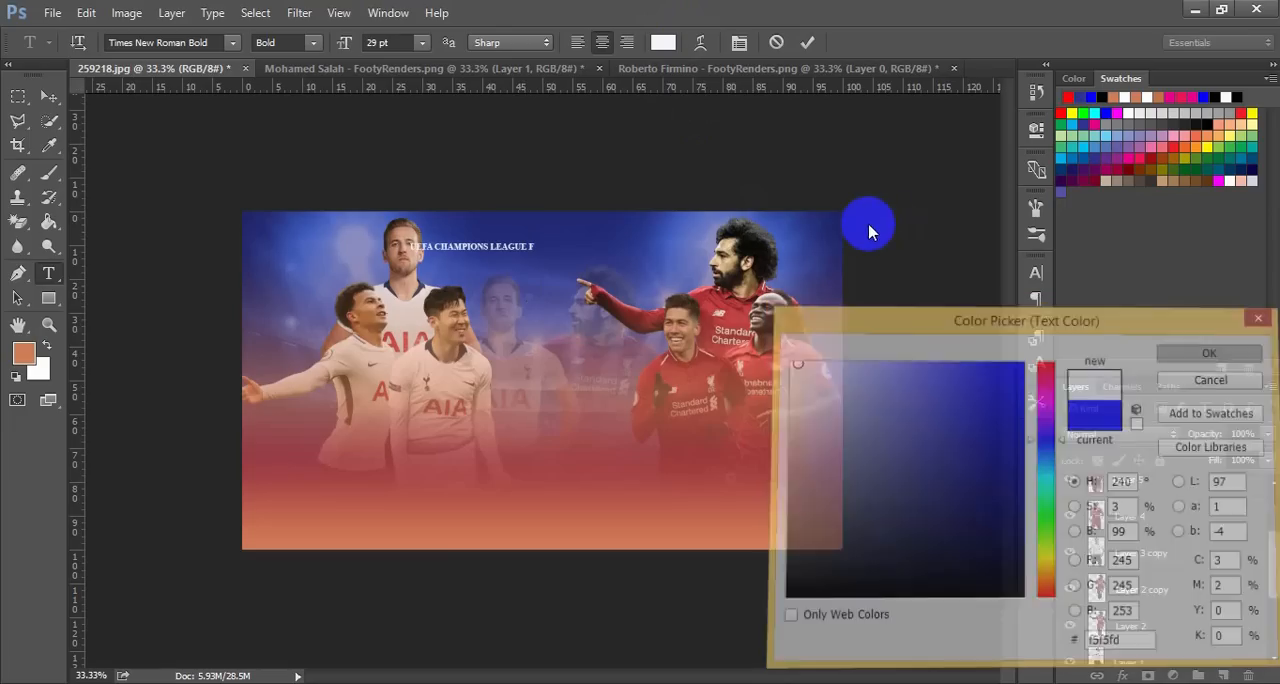
# Enlarge the title text to 66 pt and commit the text edit
pyautogui.moveTo(337, 46); pyautogui.dragTo(378, 57)
pyautogui.scroll(1, 379, 56)
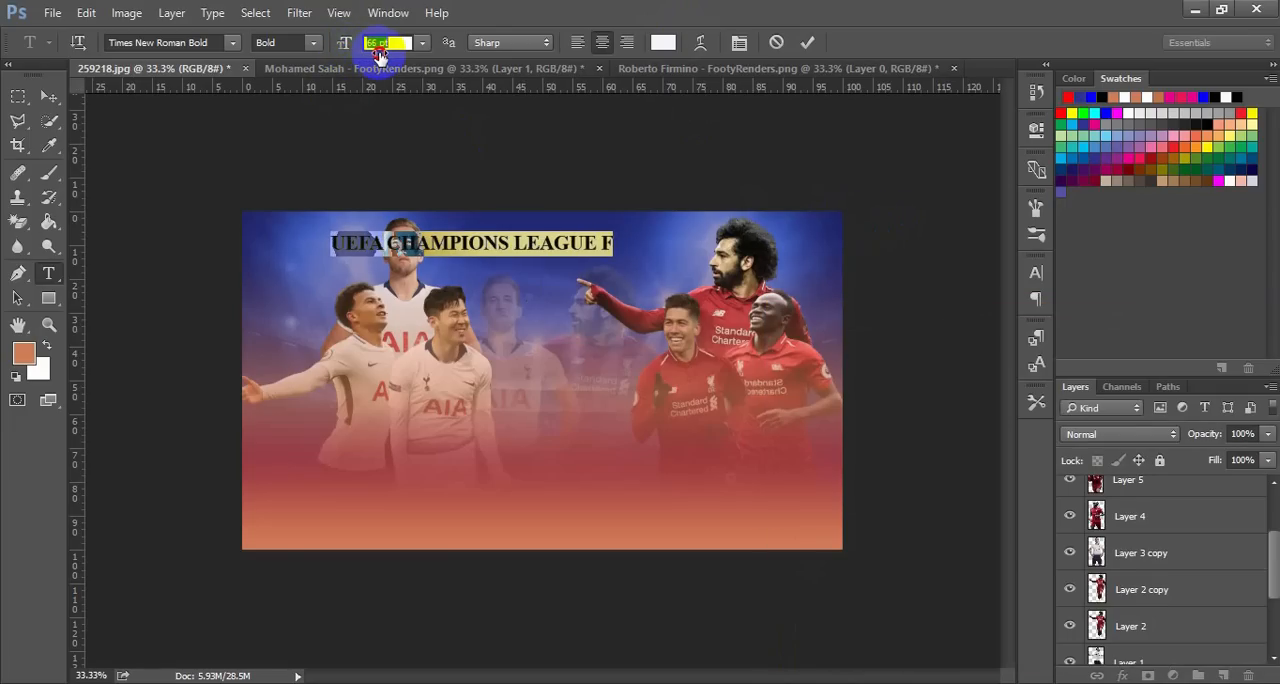
pyautogui.press('Return')
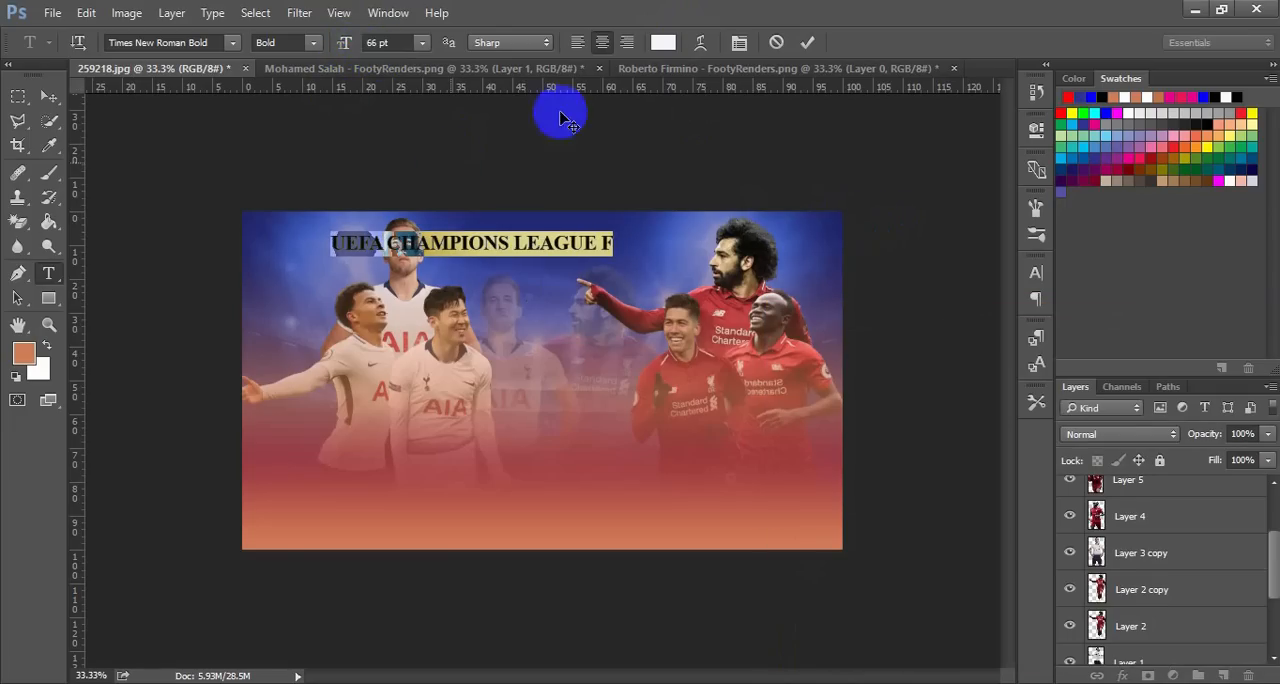
pyautogui.click(806, 44)
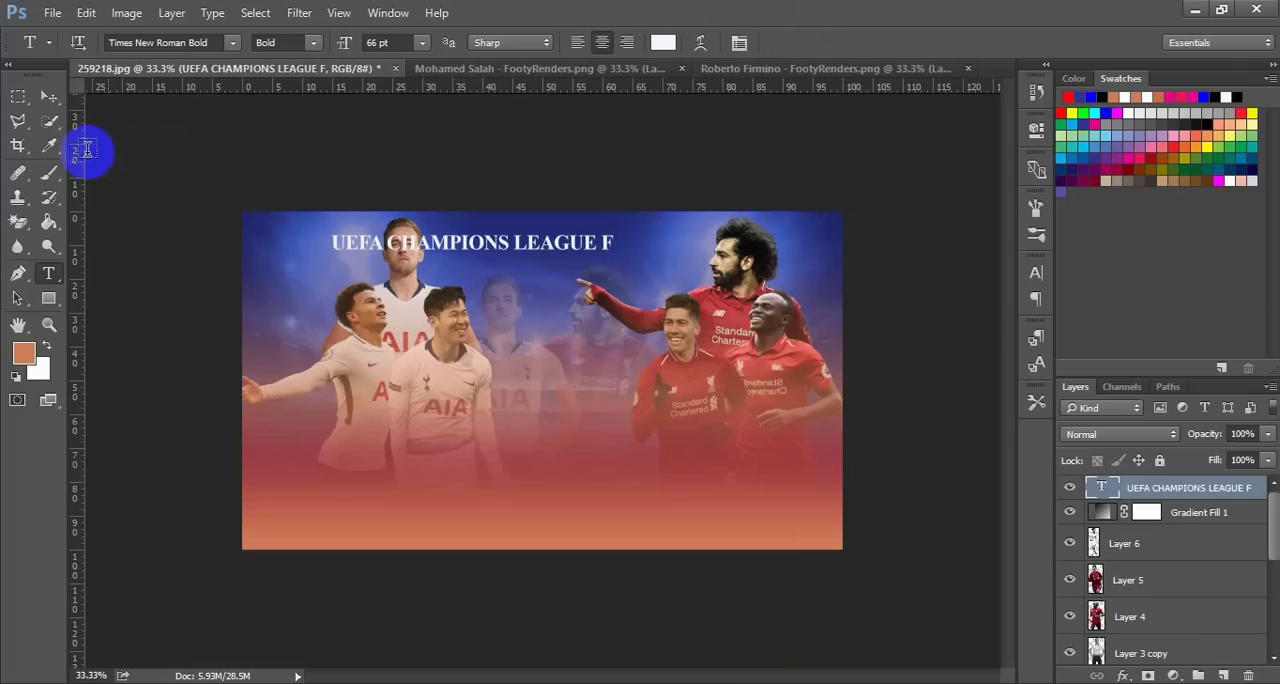
# Move the title text right so it sits between the back-row Tottenham player and the pointing Liverpool player
pyautogui.click(48, 96)
pyautogui.click(371, 194)
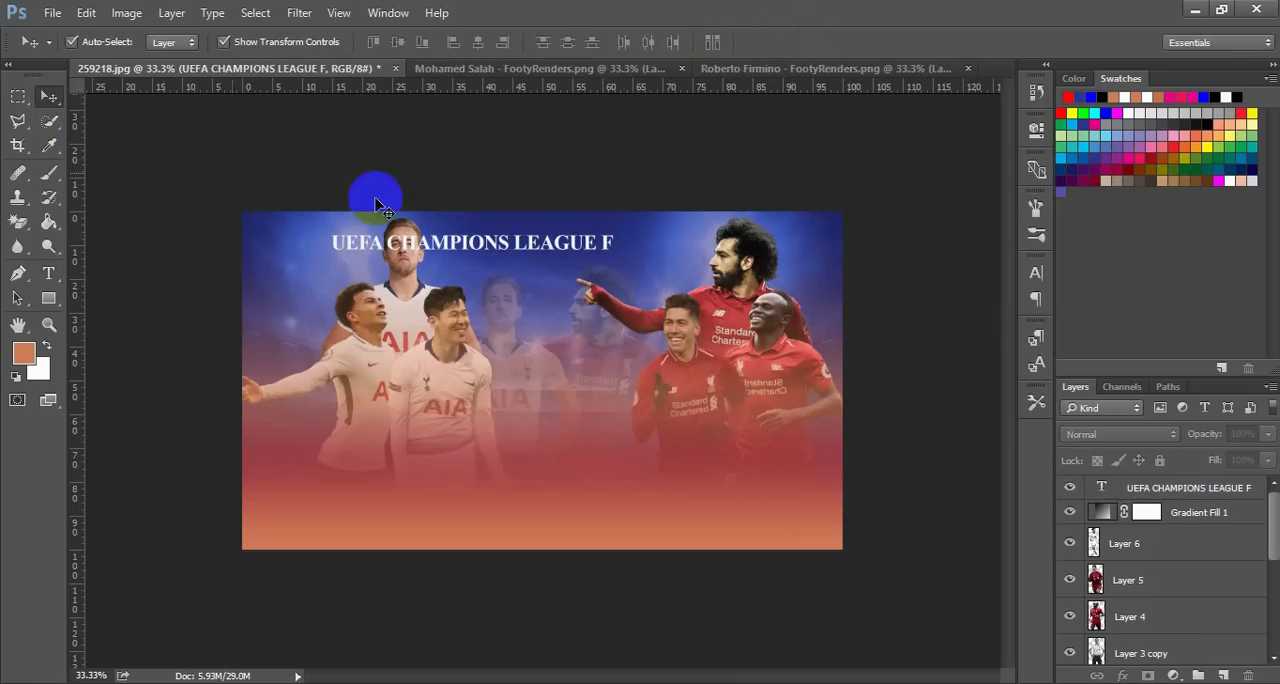
pyautogui.moveTo(447, 234); pyautogui.dragTo(556, 239)
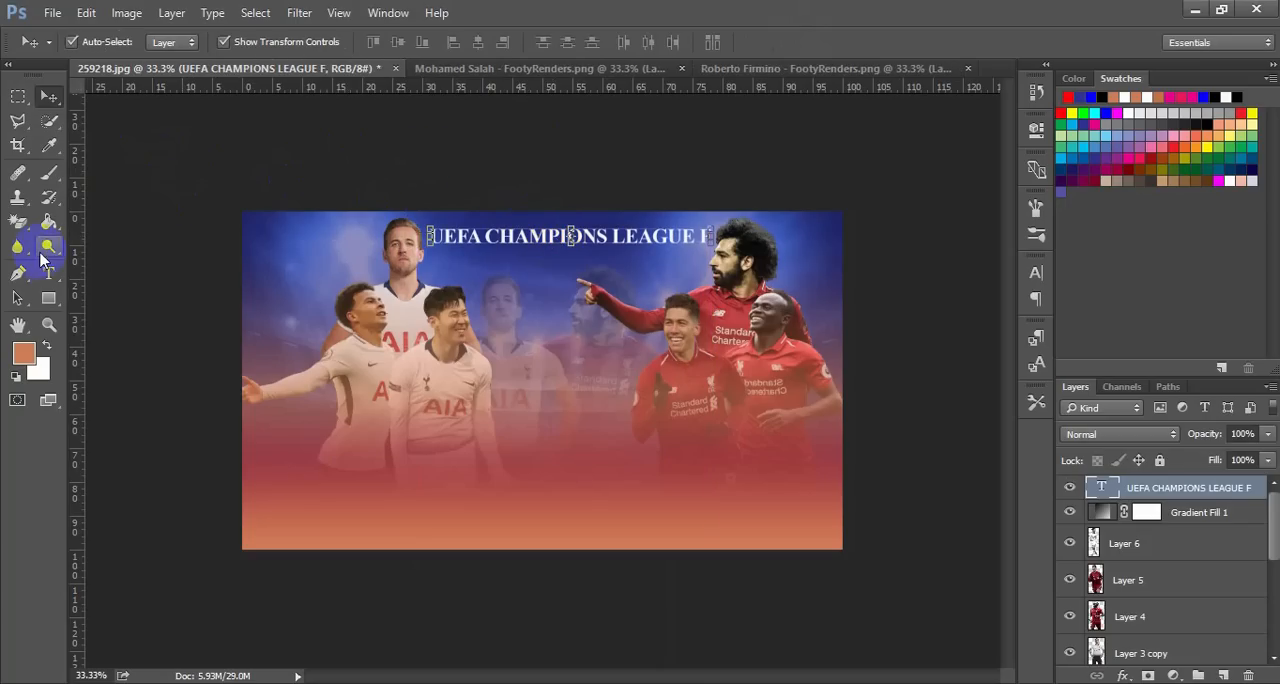
# Remove the trailing F from the title so it reads UEFA CHAMPIONS LEAGUE, and commit the edit
pyautogui.click(48, 272)
pyautogui.click(690, 235)
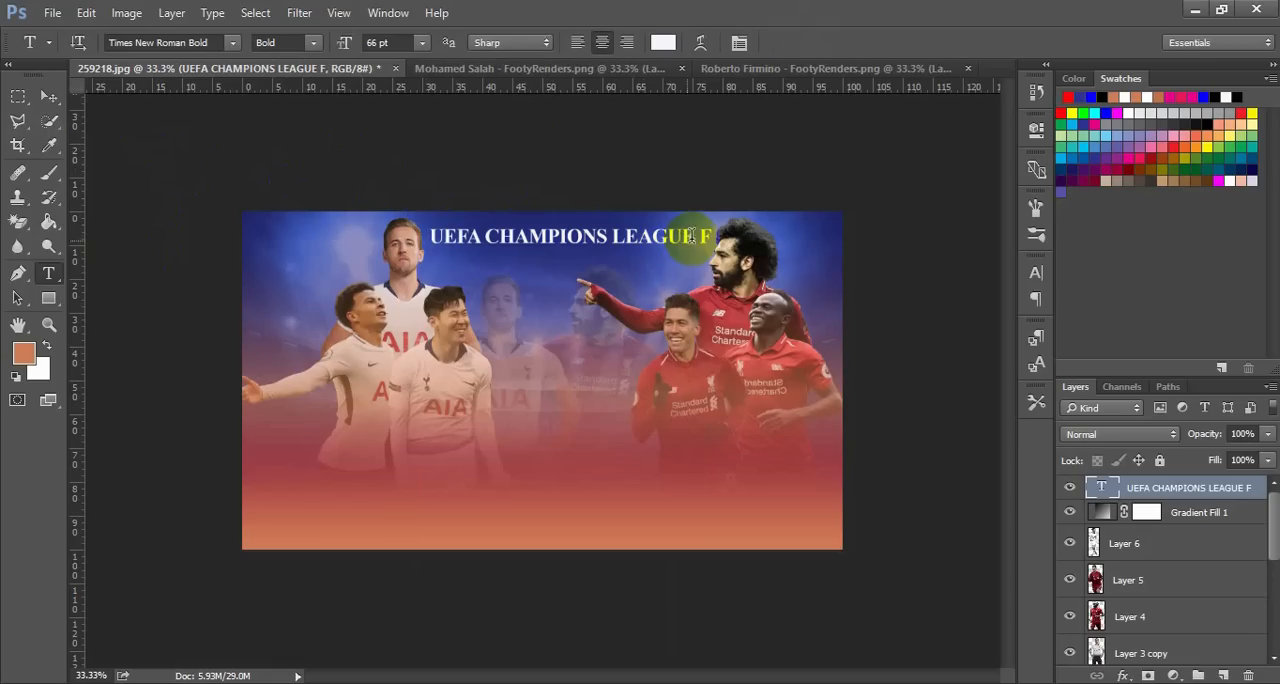
pyautogui.click(692, 238)
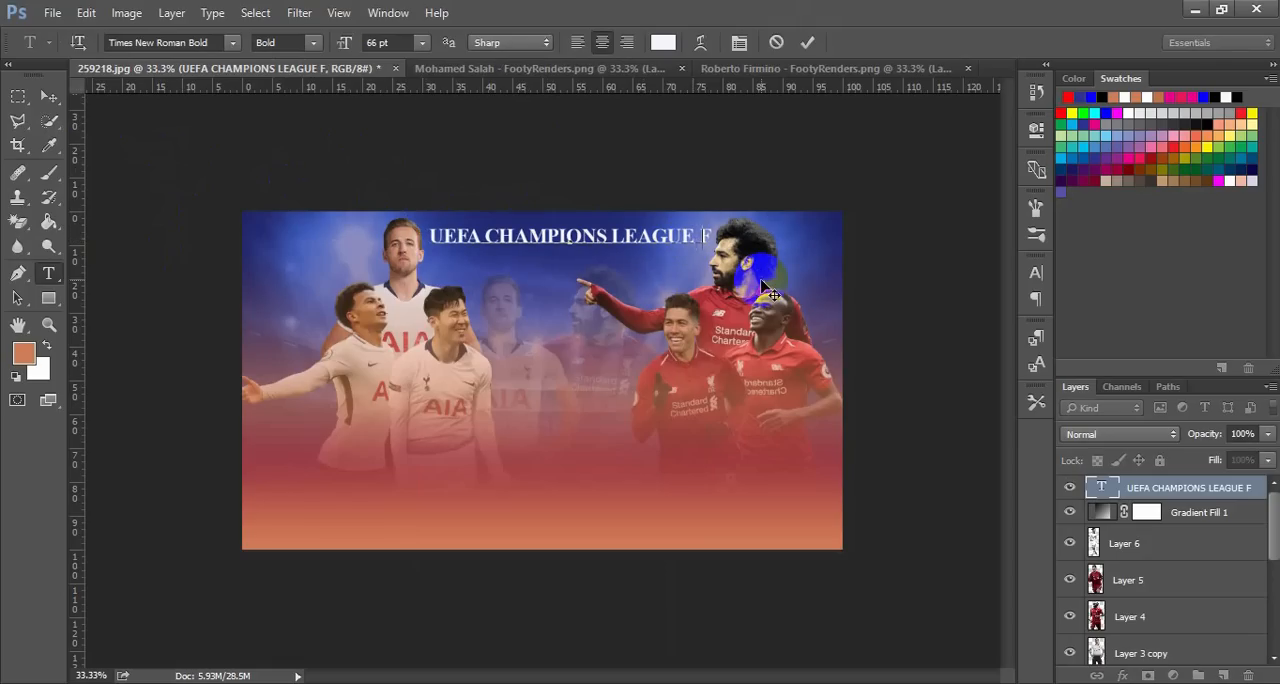
pyautogui.press('BackSpace')
pyautogui.press('BackSpace')
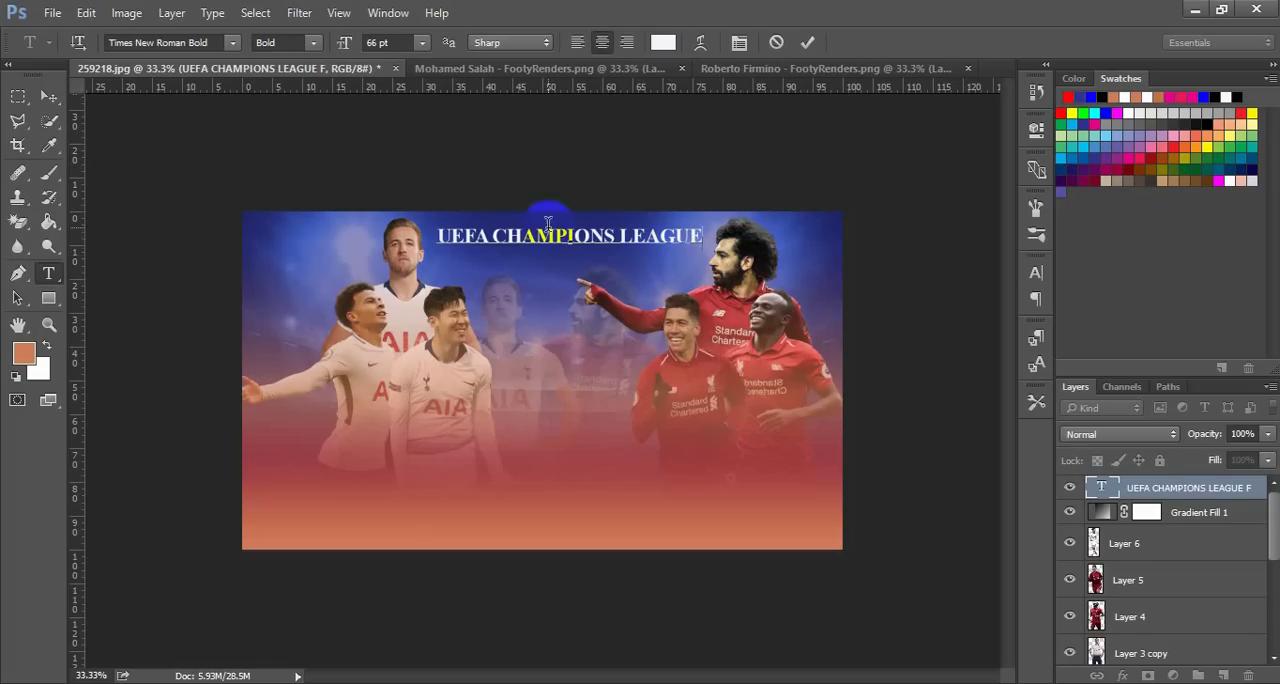
pyautogui.click(263, 191)
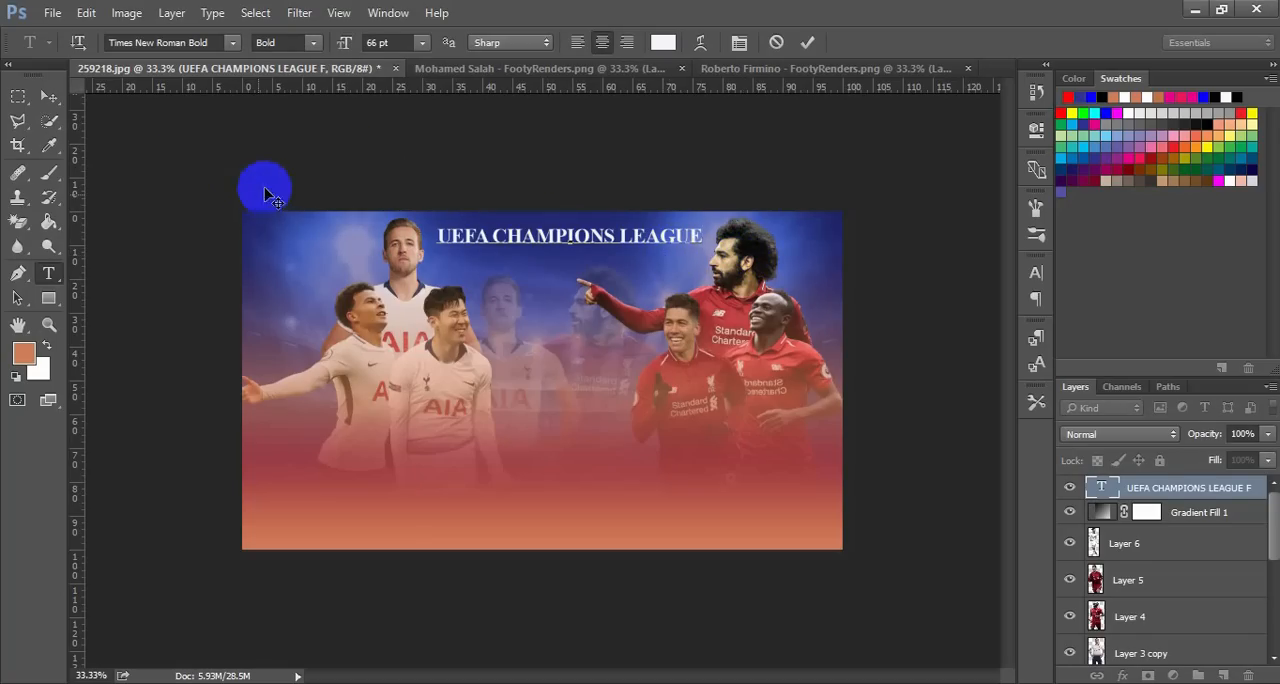
pyautogui.click(808, 43)
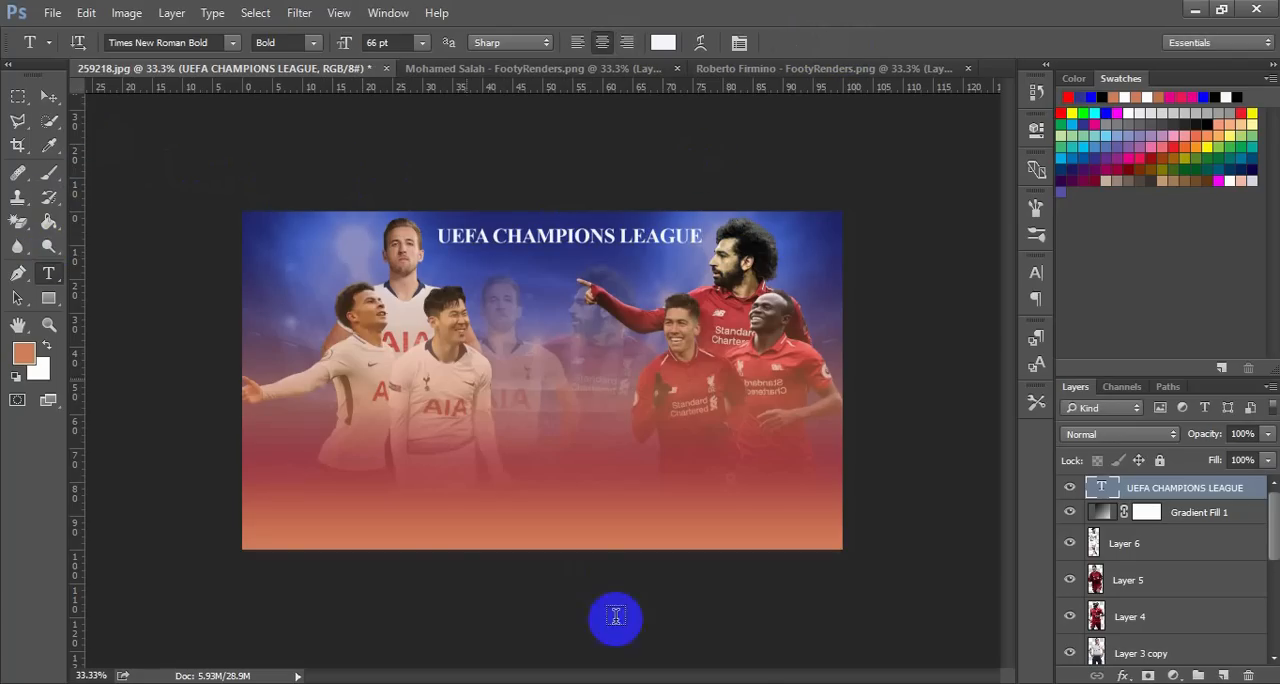
# Check the finished carto3 poster in Windows Photo Viewer, return to Photoshop and start a new text line below the title
pyautogui.click(803, 682)
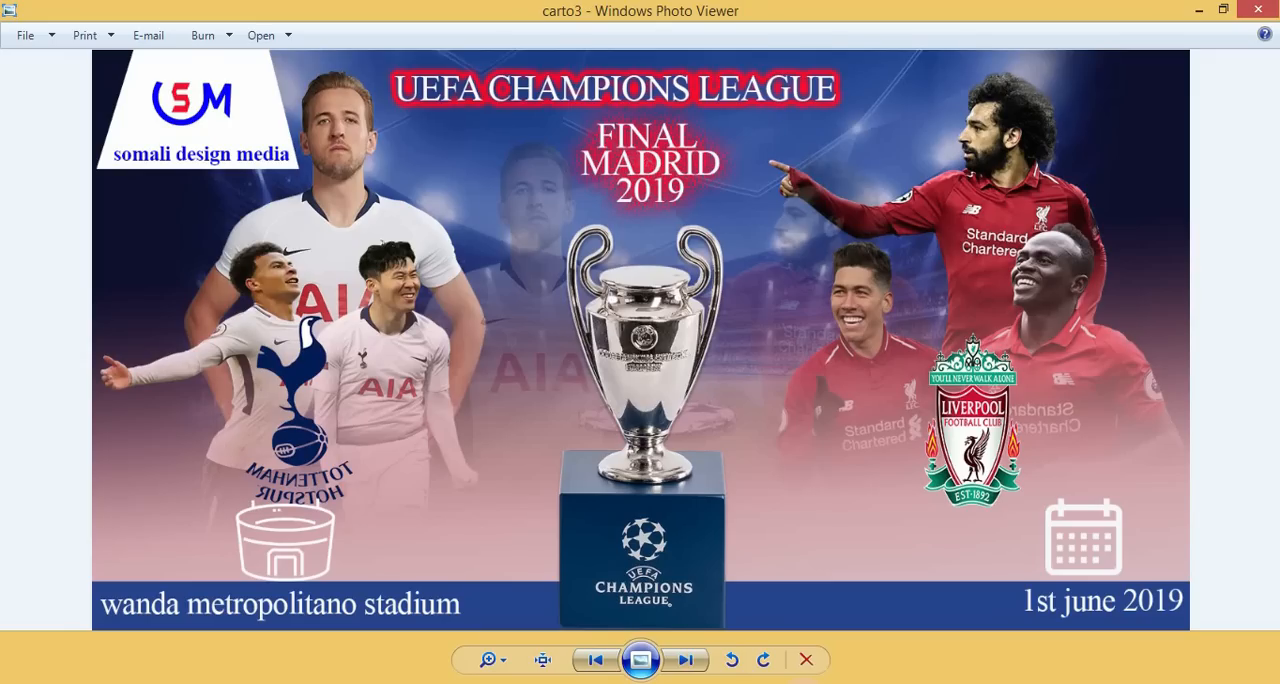
pyautogui.click(803, 682)
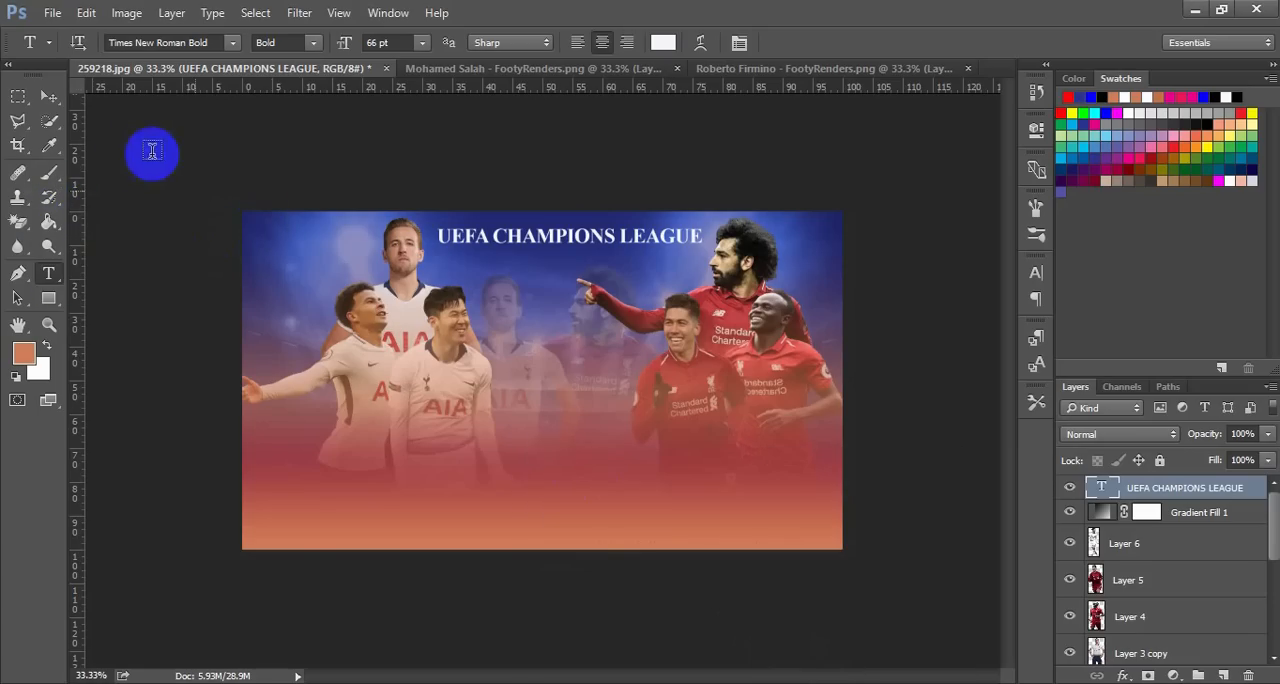
pyautogui.click(49, 247)
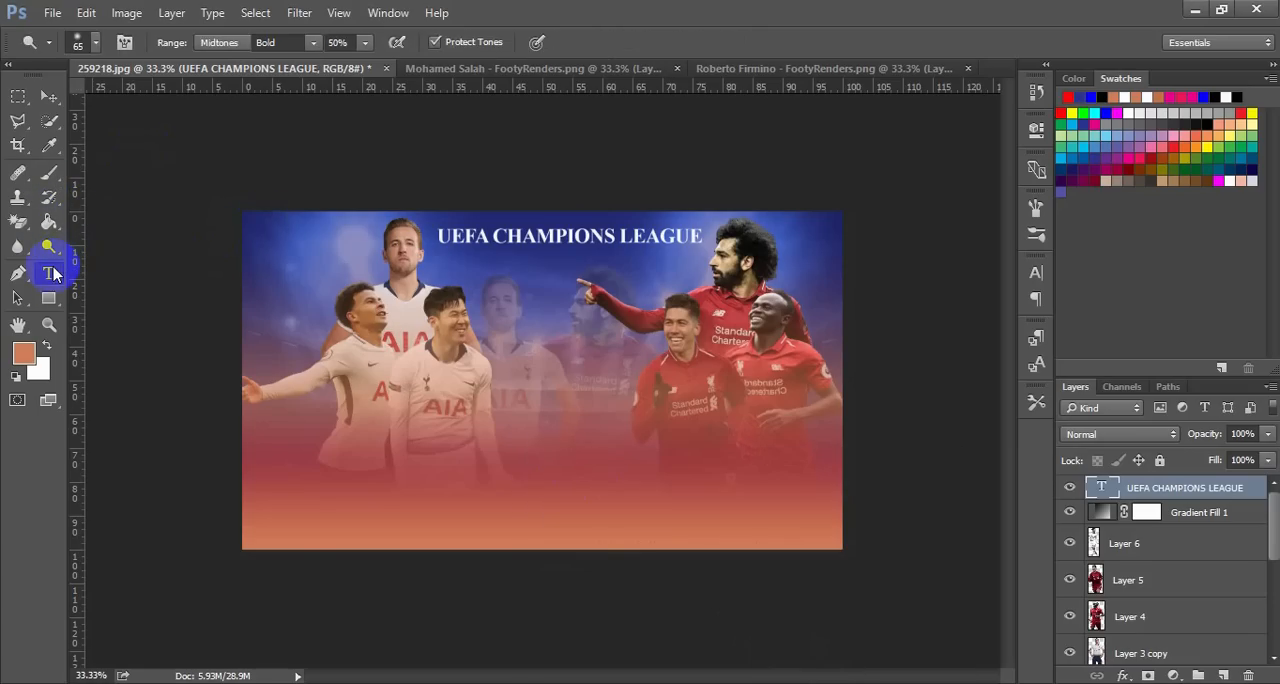
pyautogui.click(50, 273)
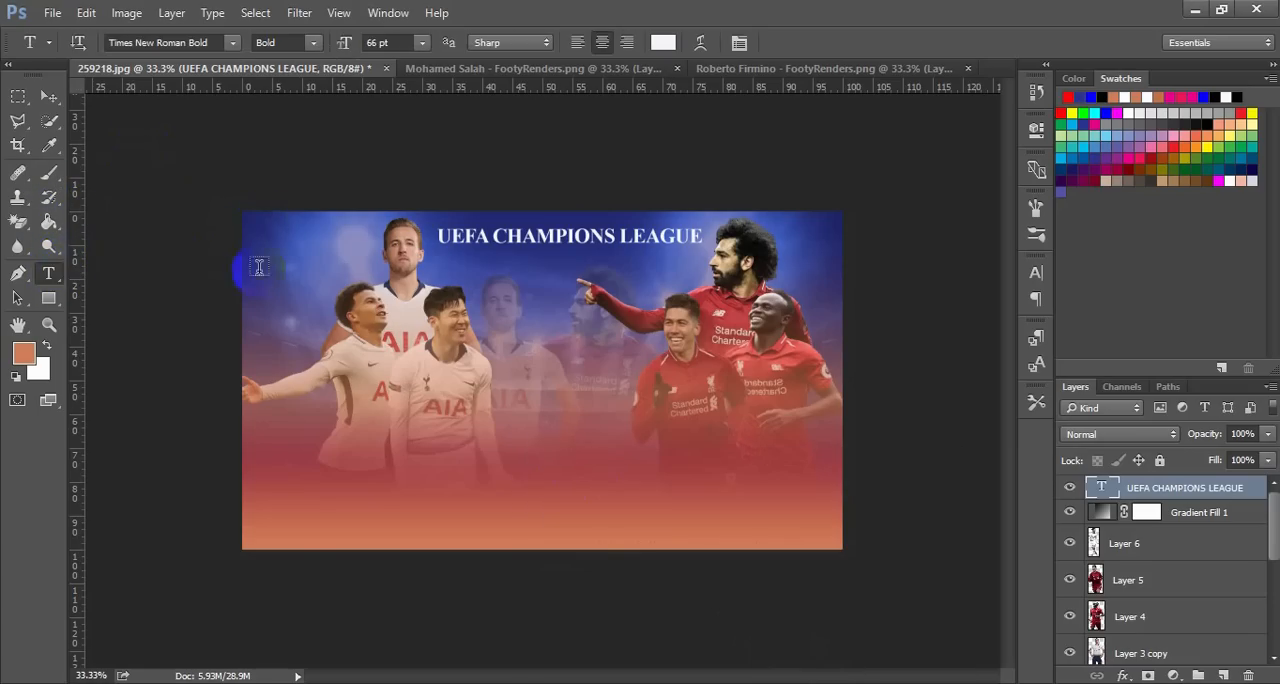
pyautogui.click(536, 276)
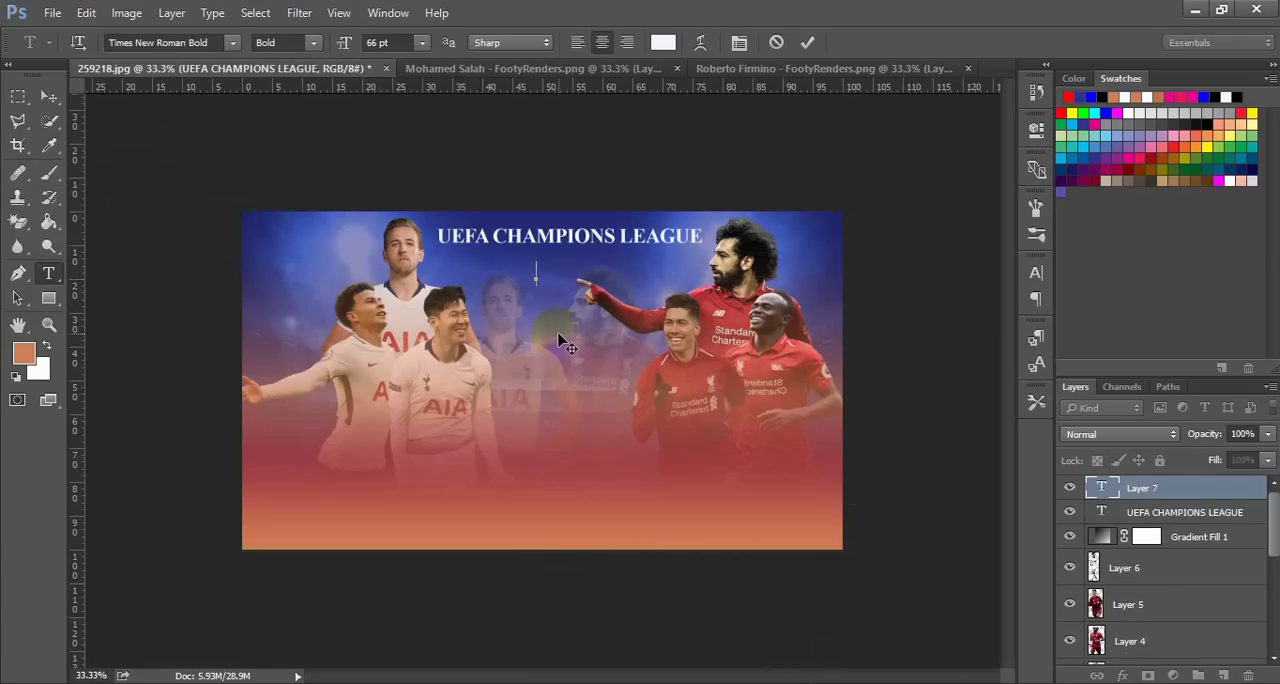
# Enter FINAL, MADRID and 2019 on three centred lines below the title and commit the text
pyautogui.write('FINAL')
pyautogui.write('MAD')
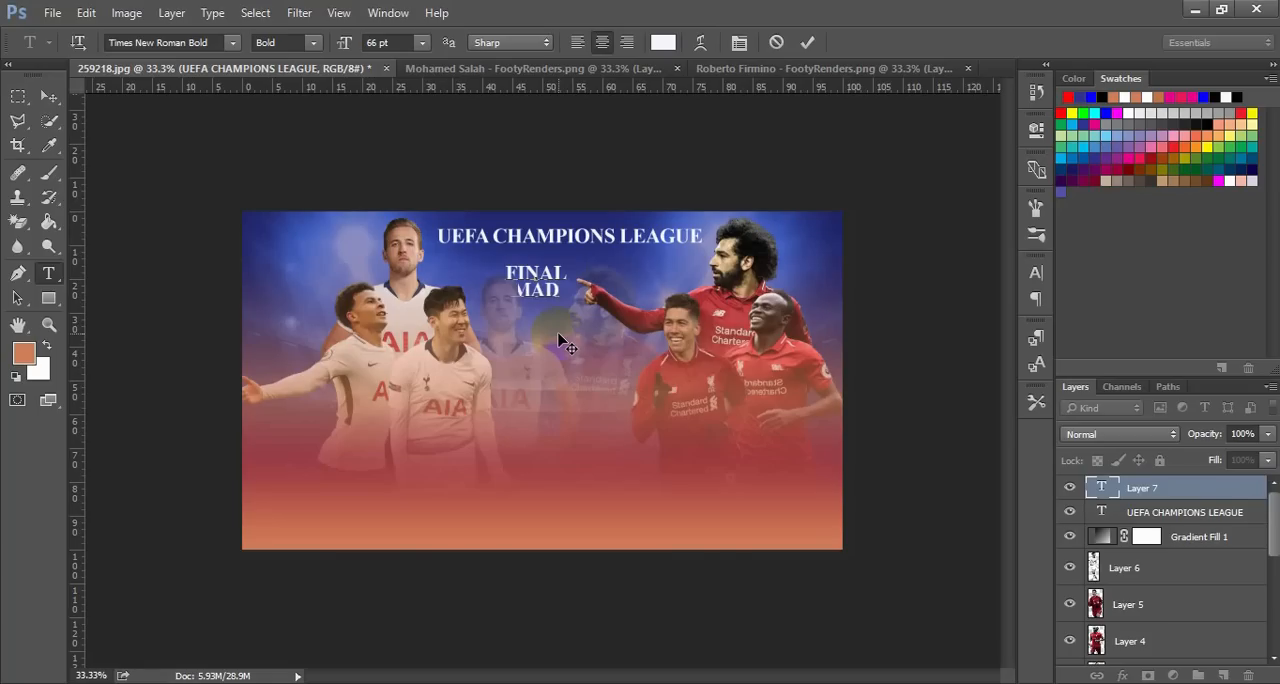
pyautogui.write('RID ')
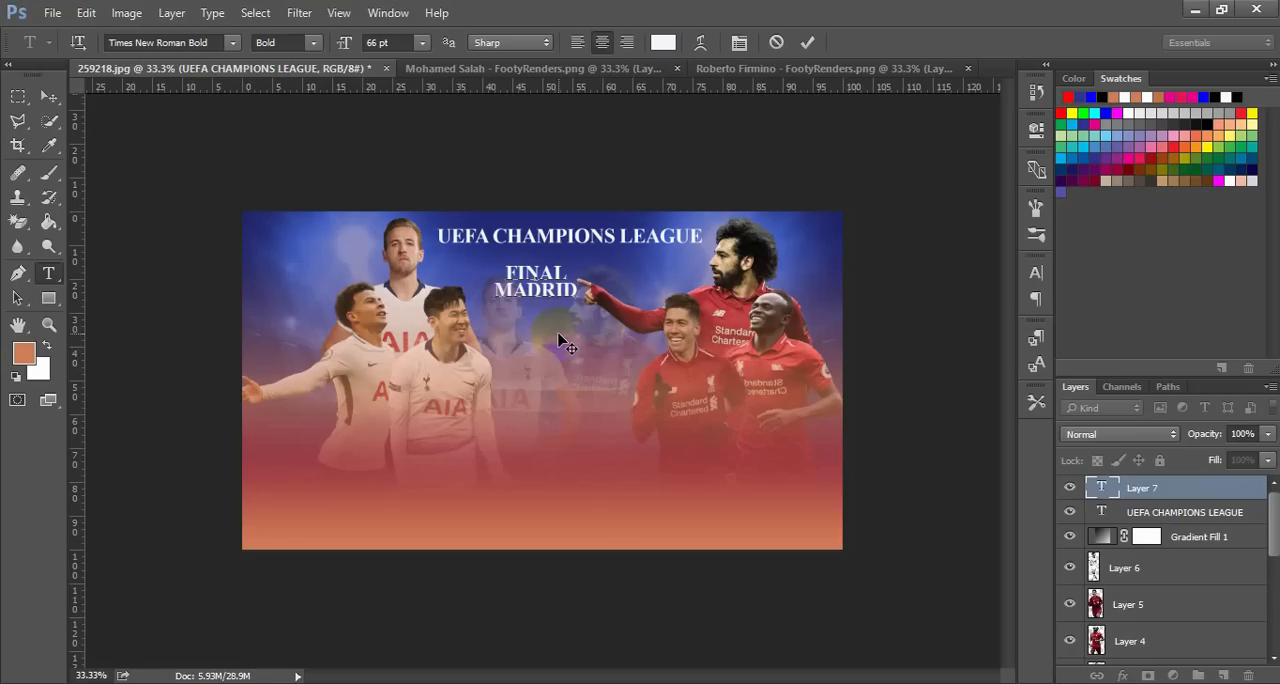
pyautogui.write('2019')
pyautogui.press('ctrl')
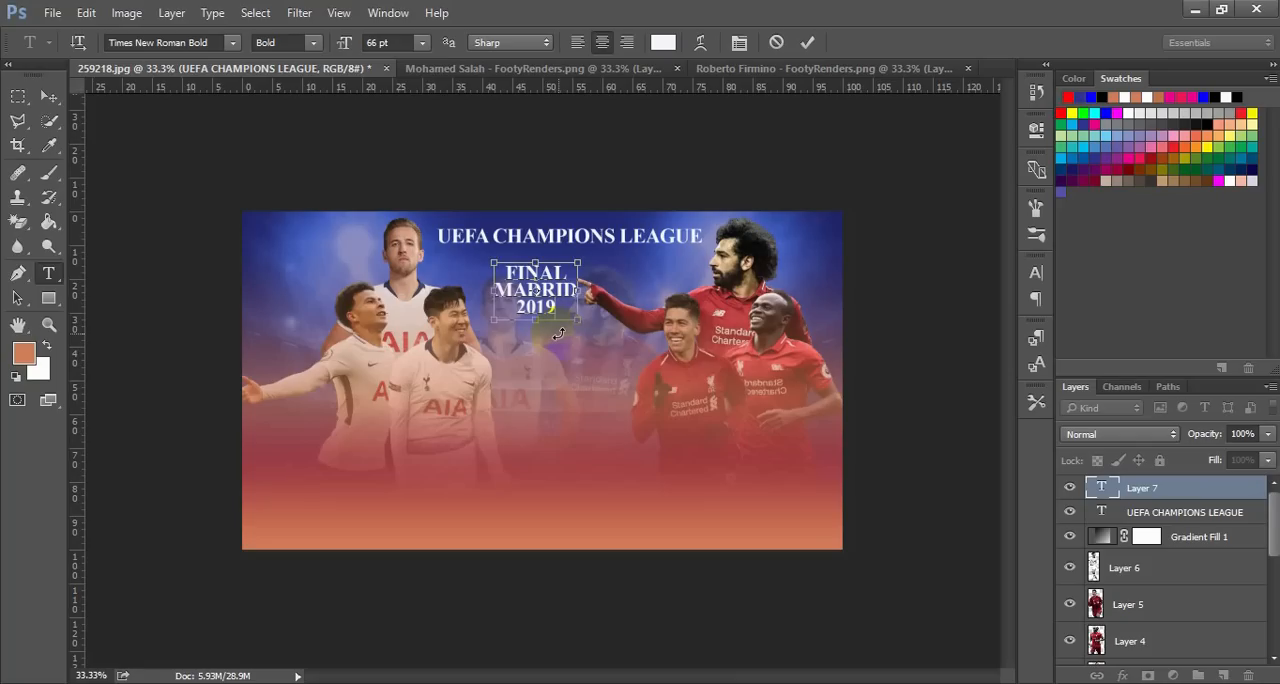
pyautogui.hotkey('ctrl', 'a')
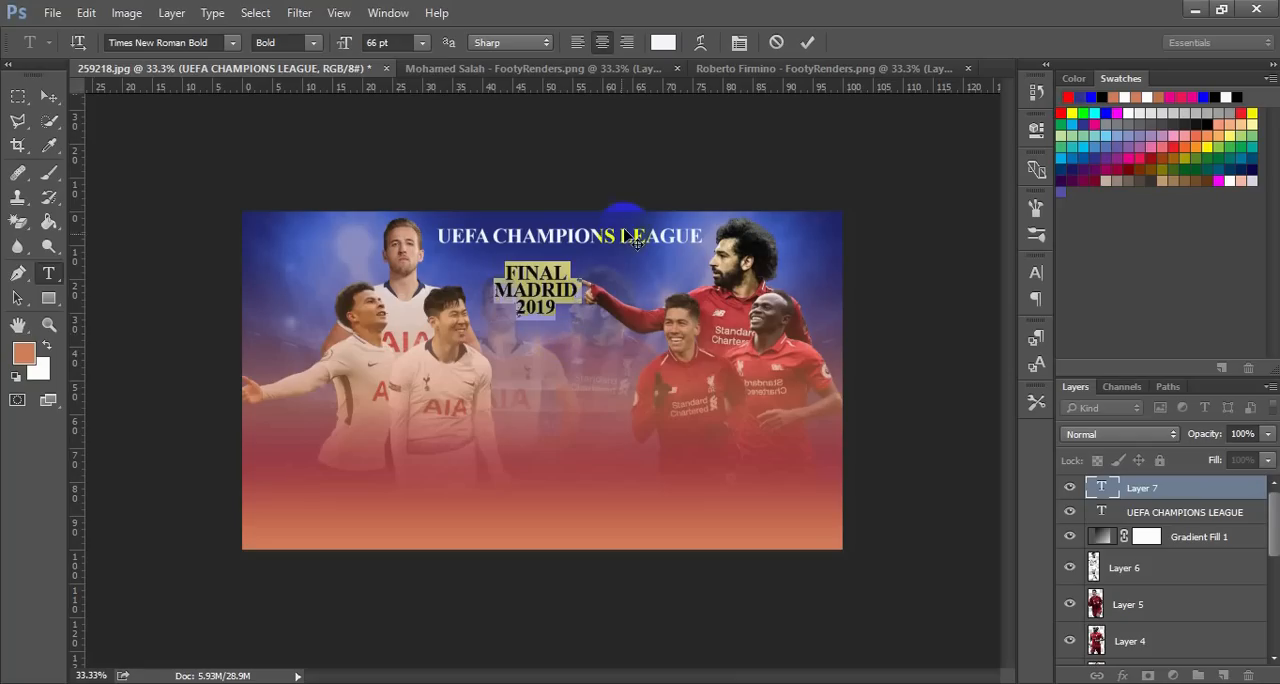
pyautogui.click(808, 42)
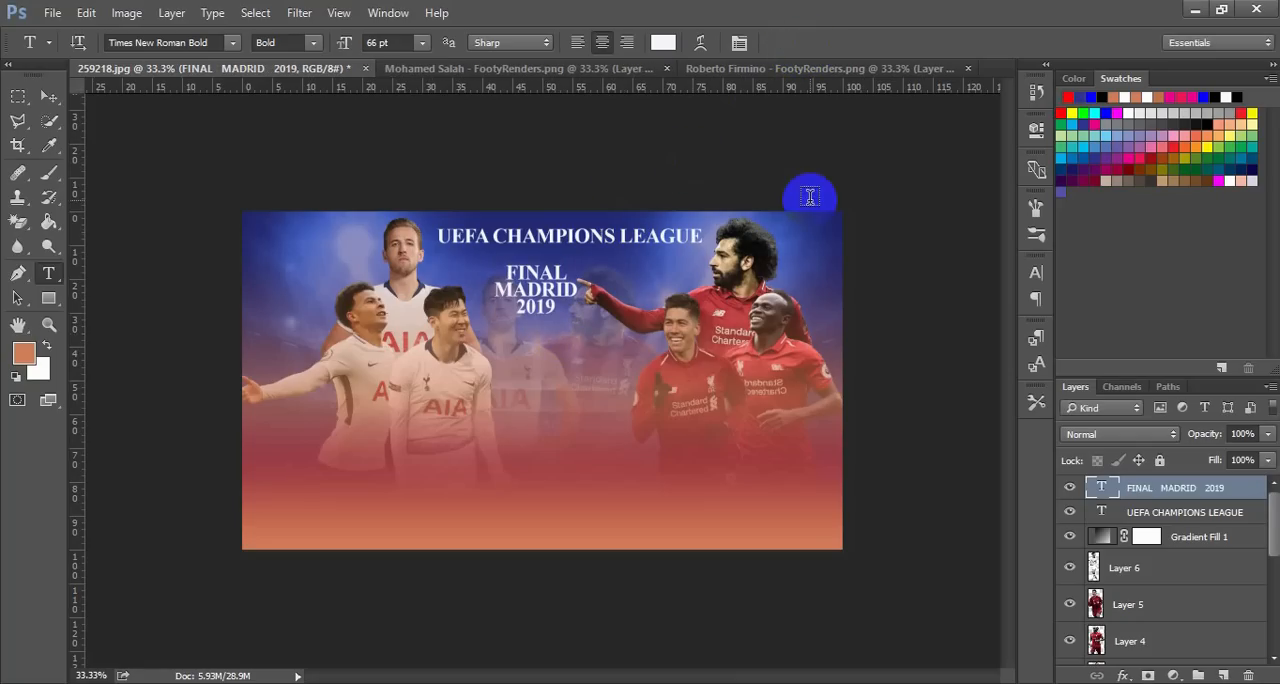
# Apply a red Drop Shadow layer style to the UEFA CHAMPIONS LEAGUE text layer
pyautogui.click(48, 96)
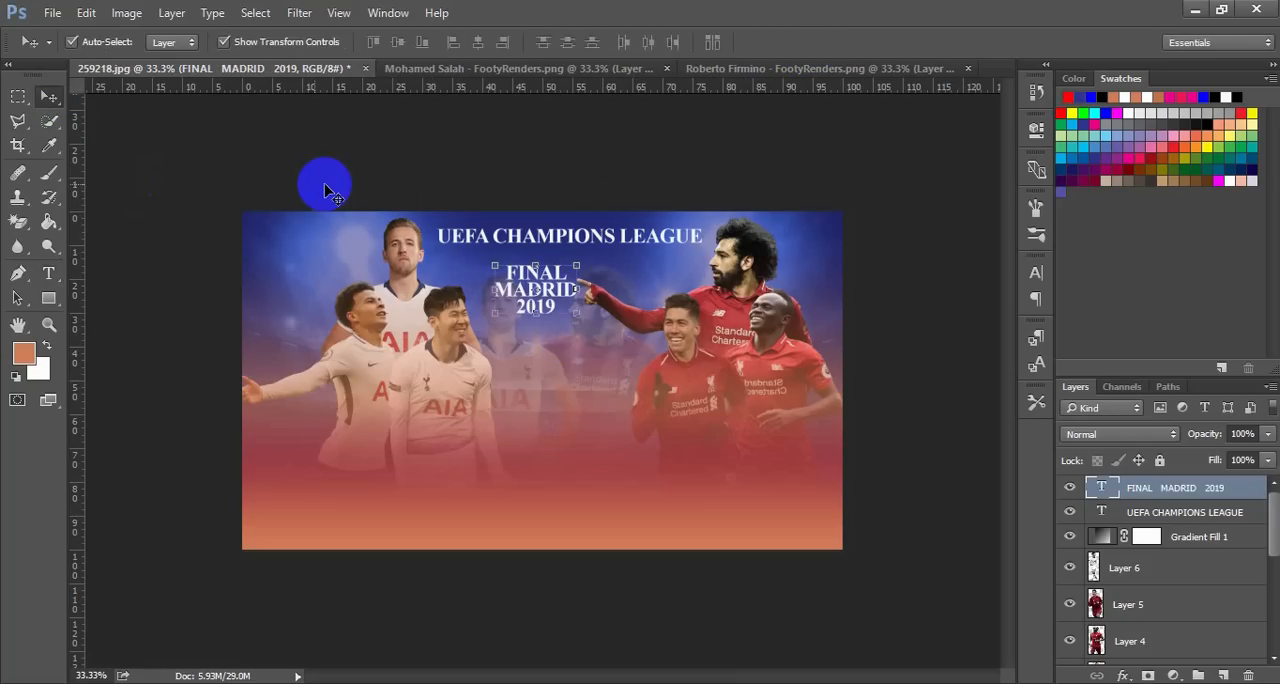
pyautogui.click(462, 243)
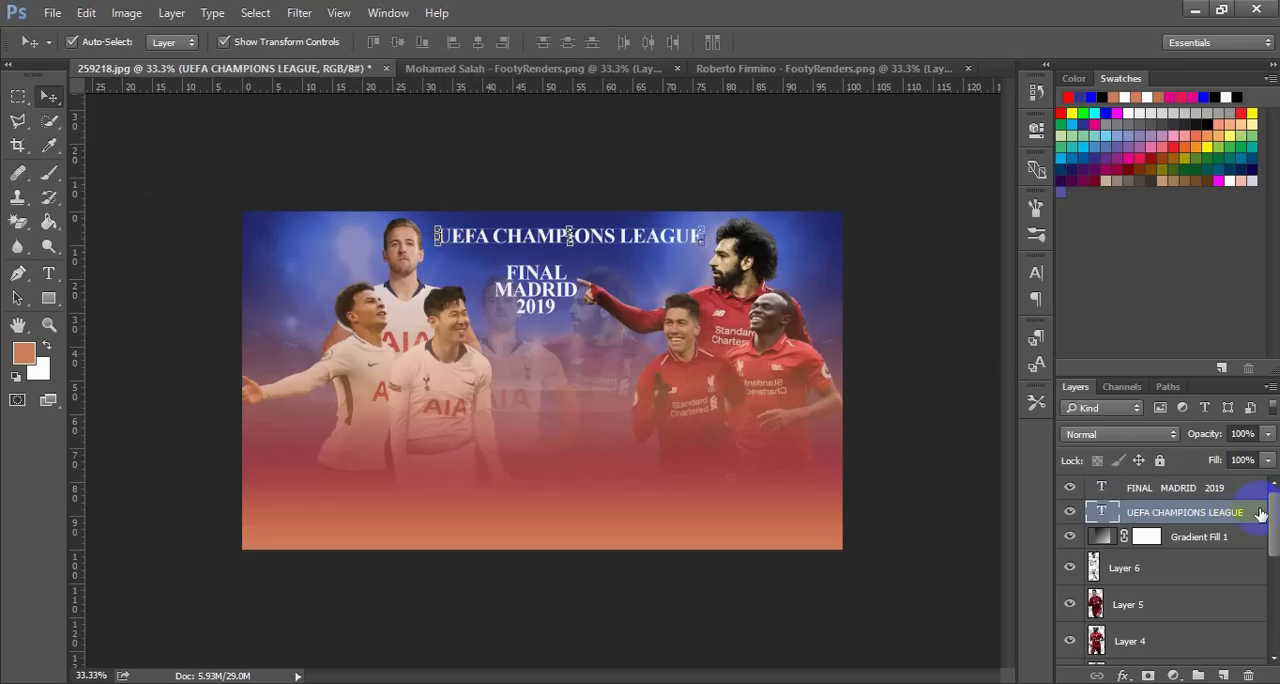
pyautogui.press('space')
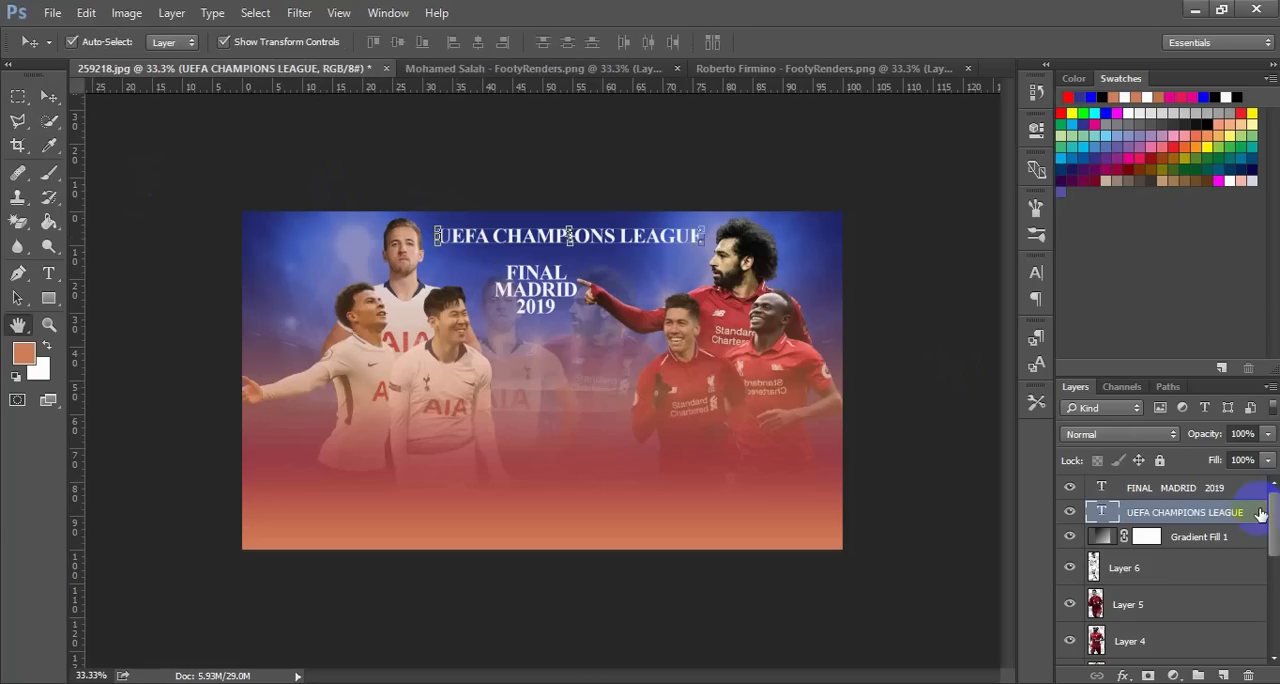
pyautogui.doubleClick(1260, 513)
pyautogui.click(739, 327)
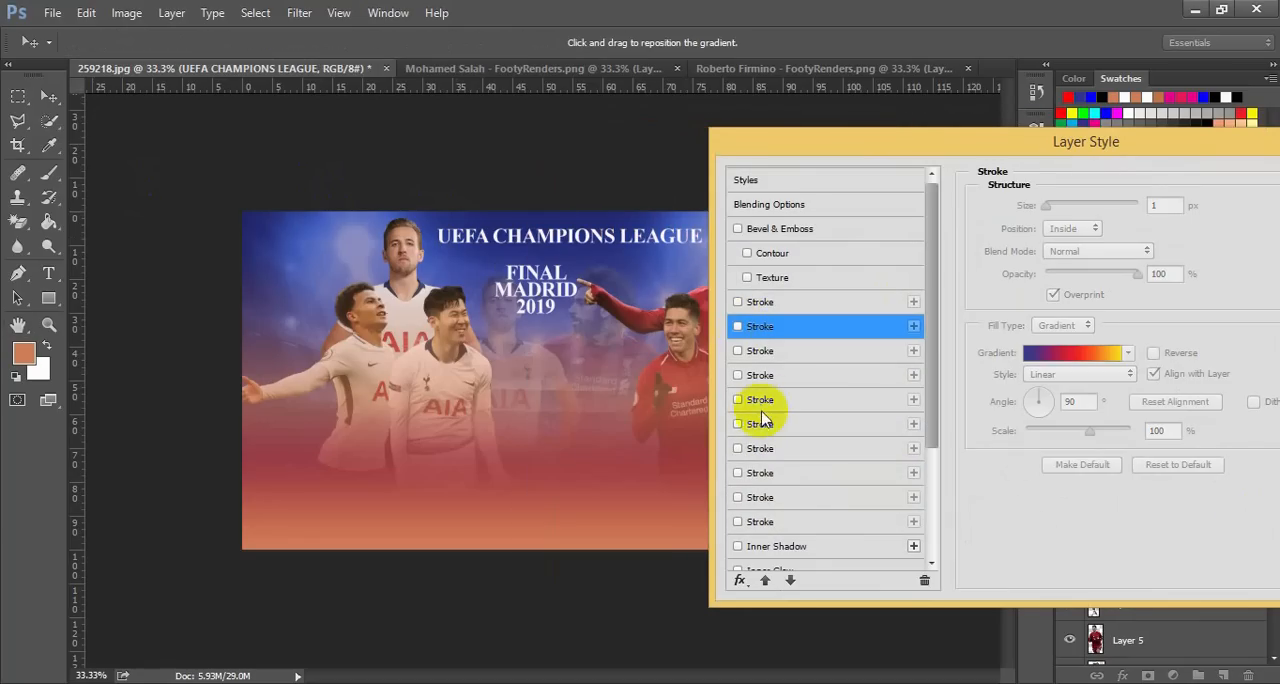
pyautogui.moveTo(929, 402); pyautogui.dragTo(849, 527)
pyautogui.moveTo(926, 486); pyautogui.dragTo(930, 528)
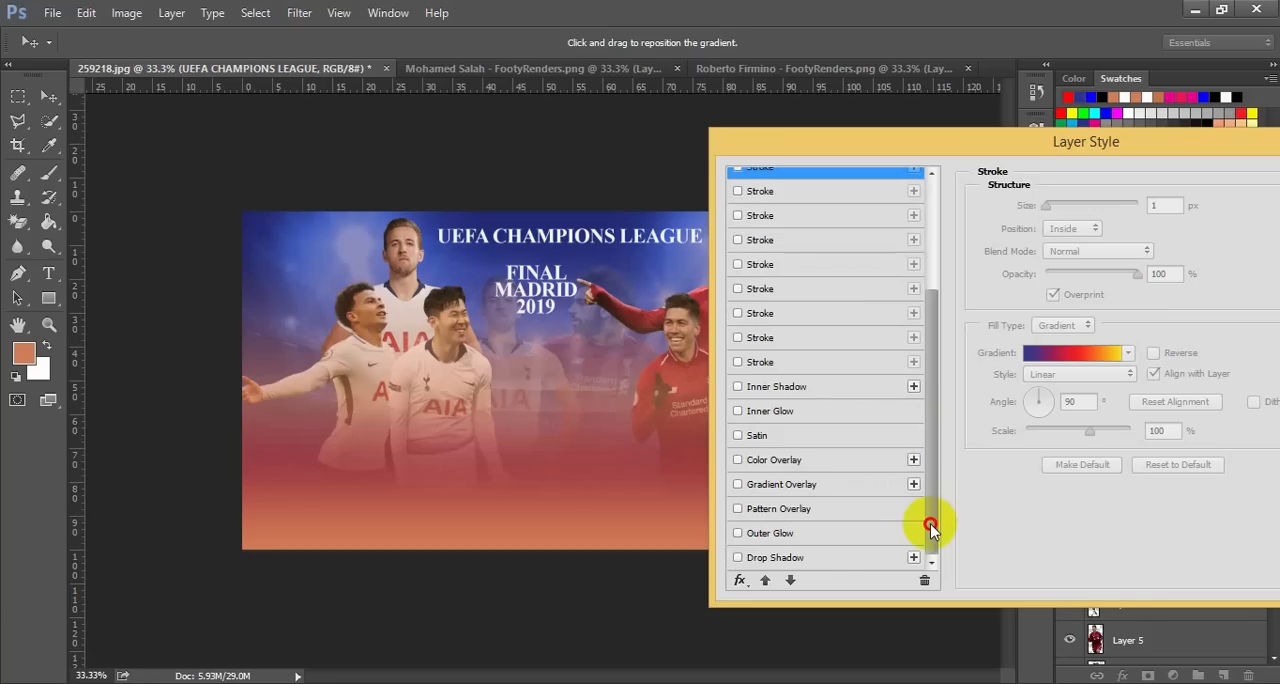
pyautogui.click(779, 559)
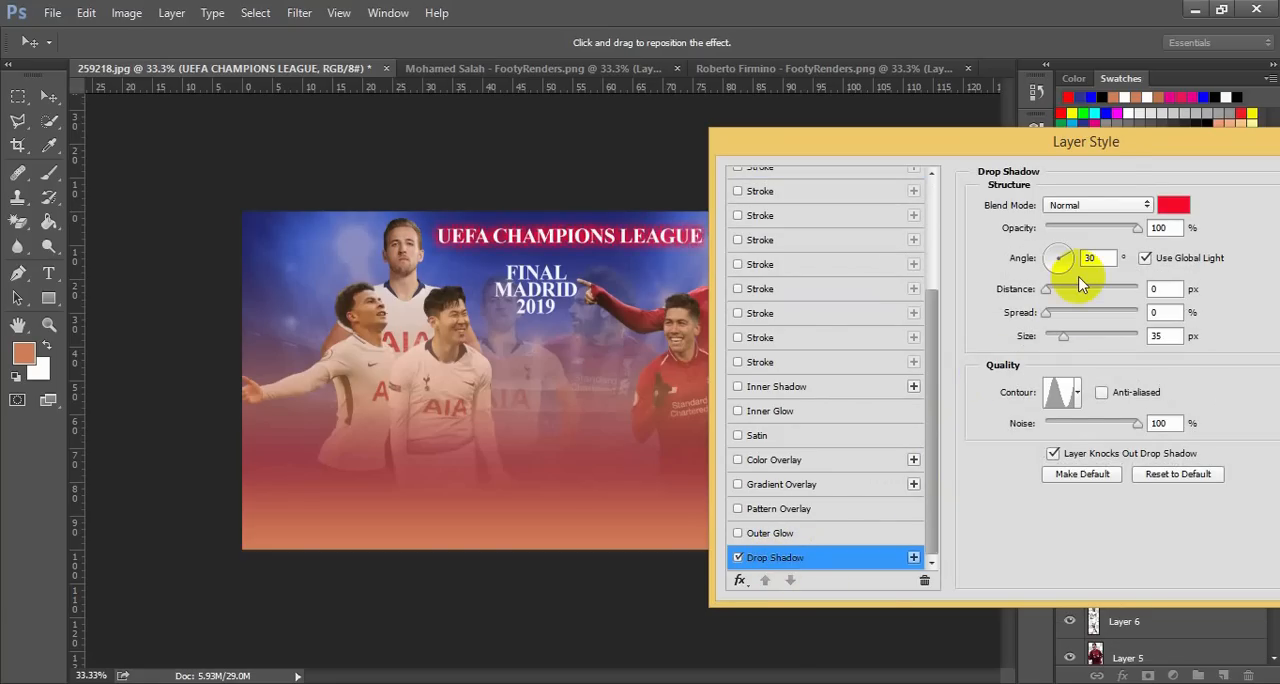
# Set the UEFA CHAMPIONS LEAGUE drop shadow to 0% noise, 100% spread, 4 px size, 26 px distance and a 17° angle
pyautogui.moveTo(1097, 166); pyautogui.dragTo(1121, 224)
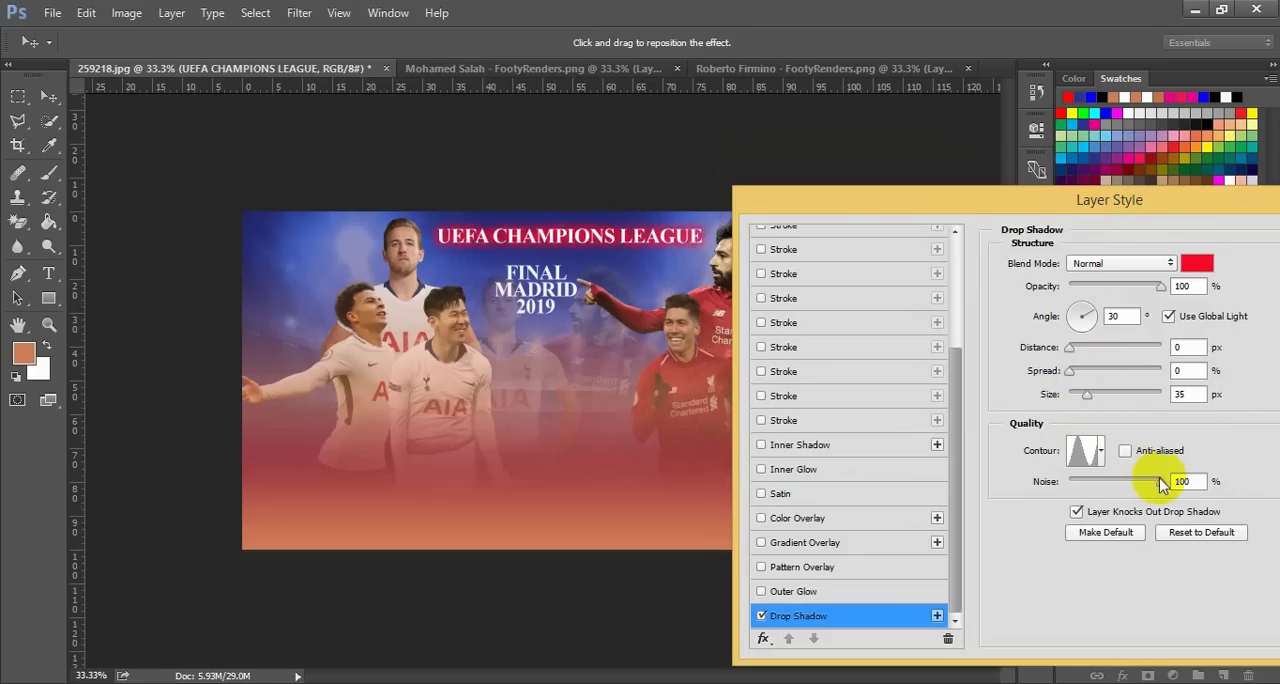
pyautogui.moveTo(1165, 485); pyautogui.dragTo(1033, 502)
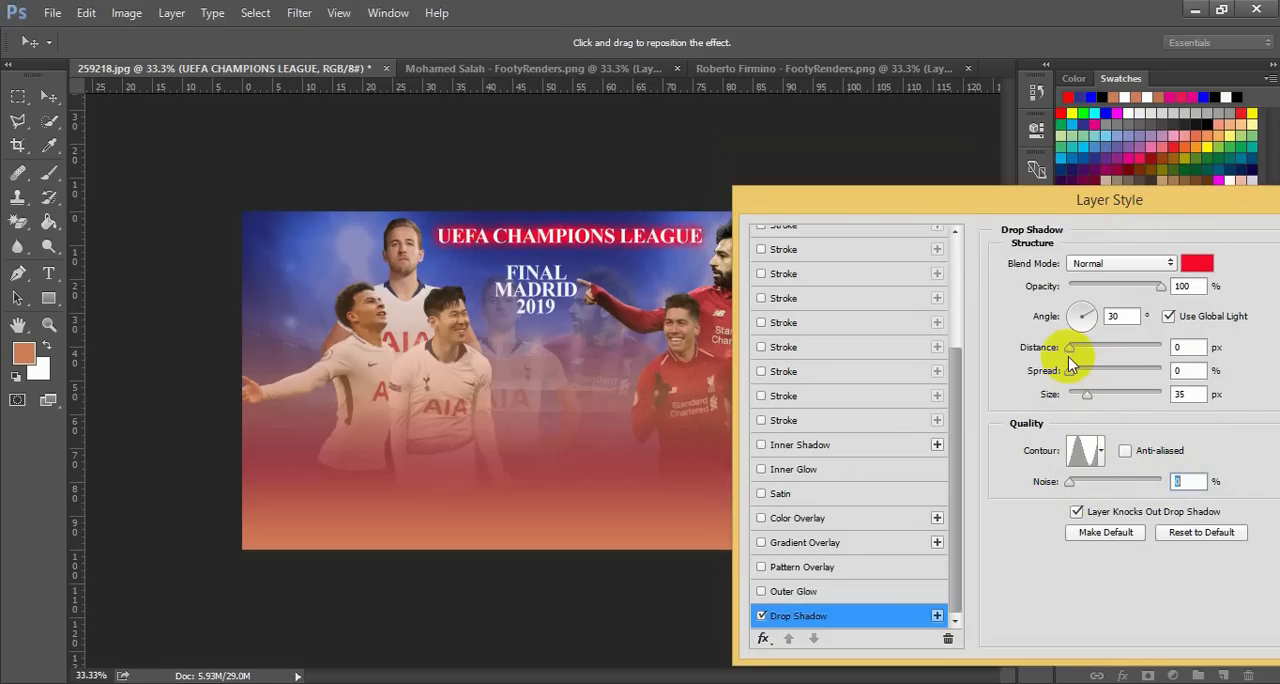
pyautogui.moveTo(1072, 355)
pyautogui.mouseDown()
pyautogui.moveTo(1097, 355)
pyautogui.moveTo(1077, 362)
pyautogui.mouseUp()
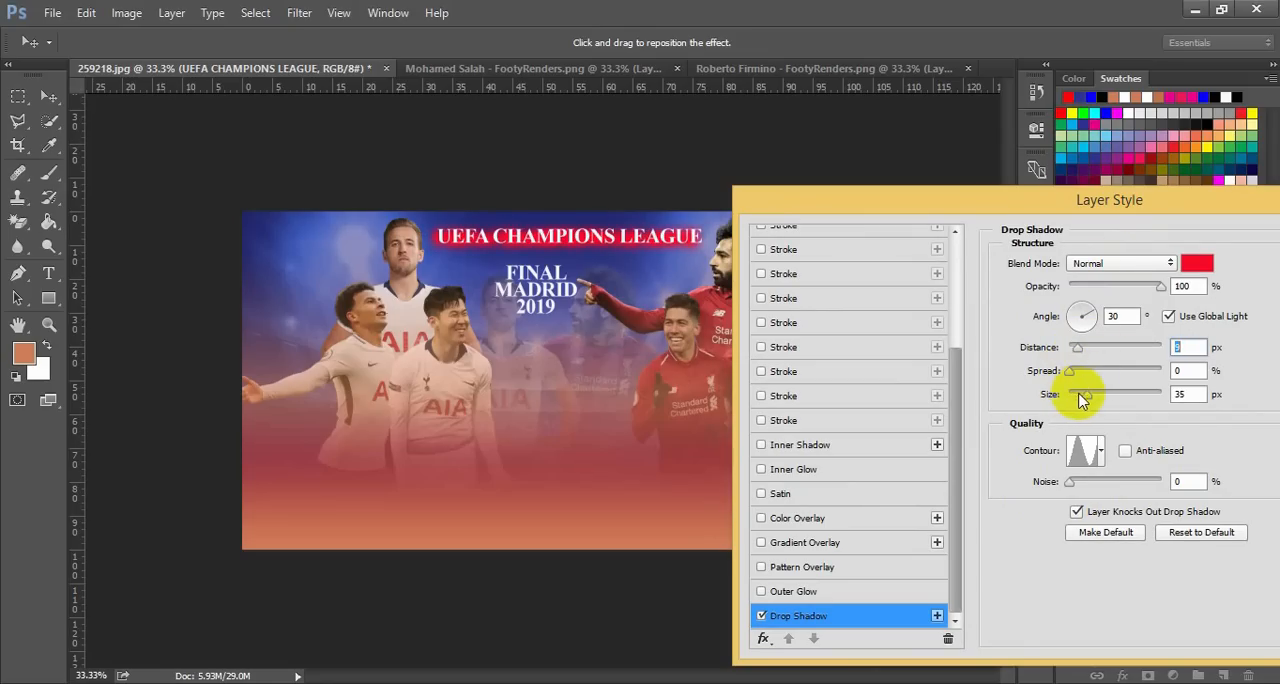
pyautogui.moveTo(1083, 398); pyautogui.dragTo(1168, 373)
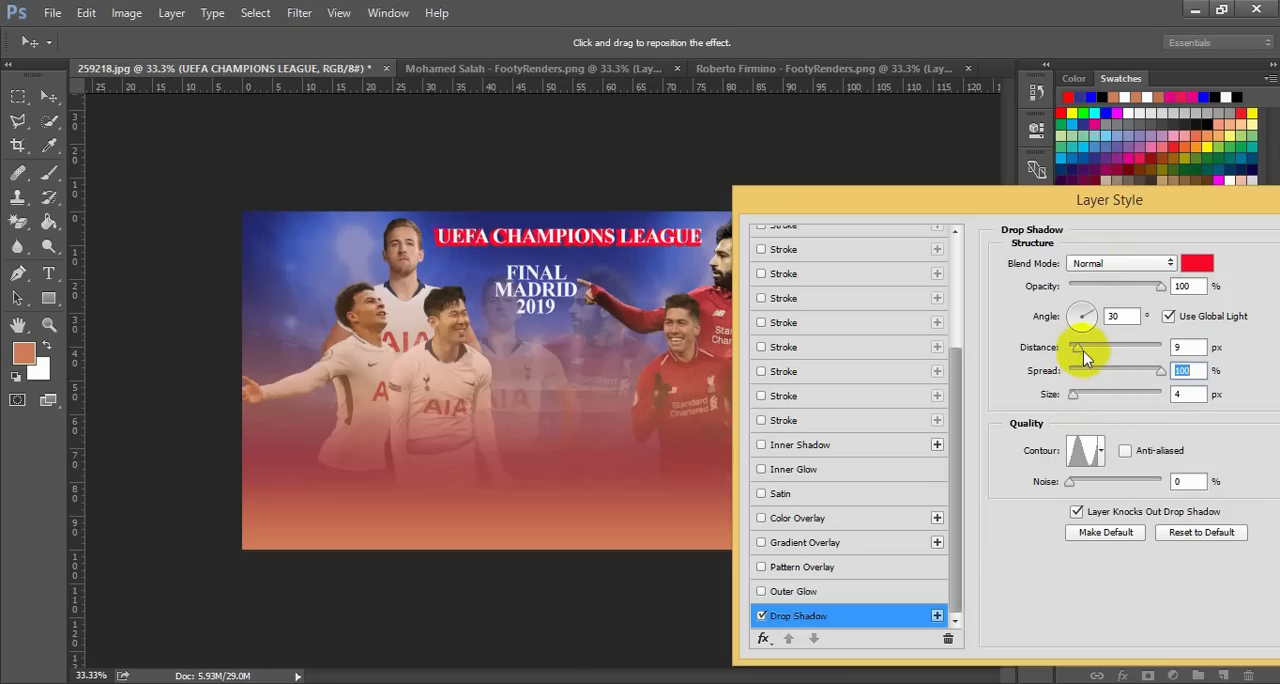
pyautogui.moveTo(1079, 349); pyautogui.dragTo(1097, 357)
pyautogui.moveTo(1093, 309)
pyautogui.mouseDown()
pyautogui.moveTo(1090, 340)
pyautogui.moveTo(1112, 315)
pyautogui.mouseUp()
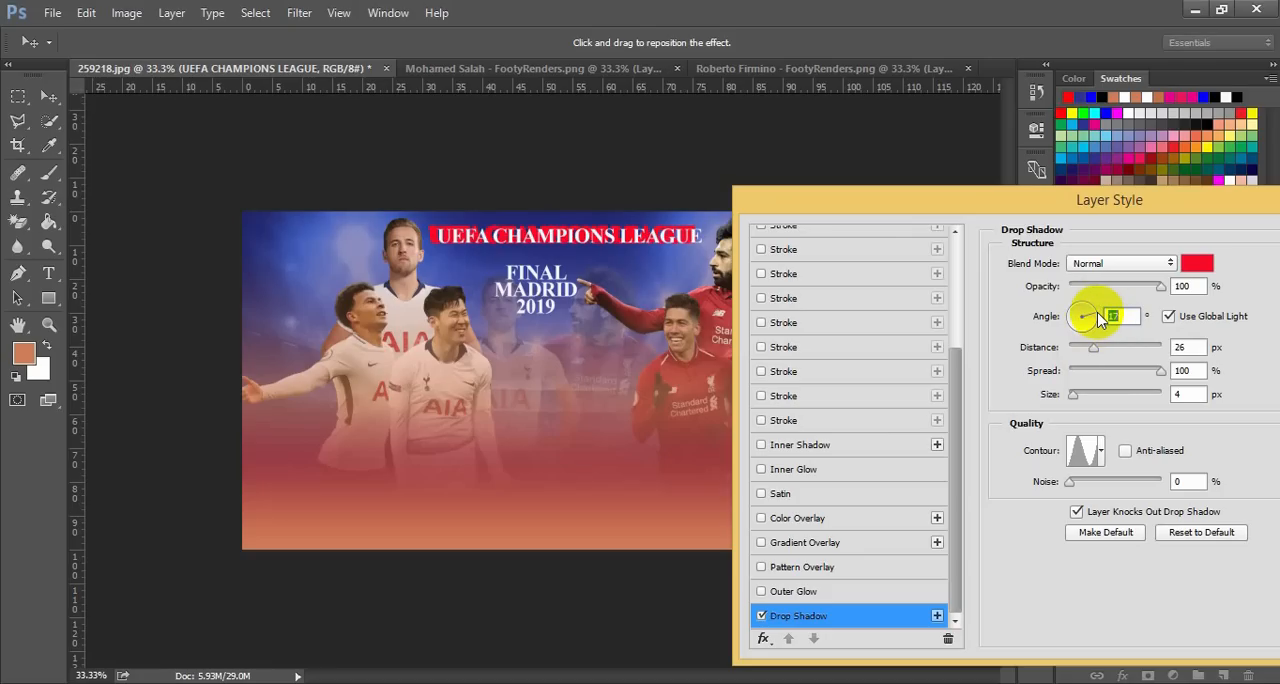
pyautogui.click(1100, 318)
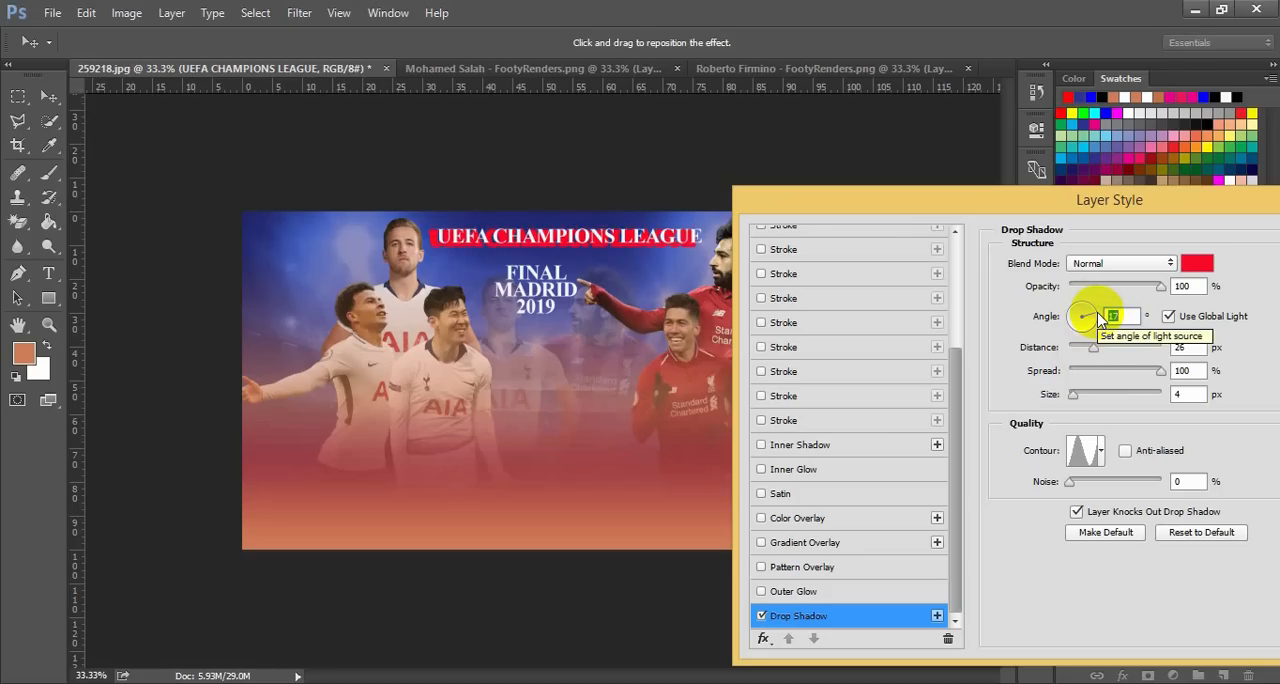
# Set the title shadow's distance to 5 px and its size to 9 px, keeping full spread, and apply the layer style
pyautogui.moveTo(1095, 347)
pyautogui.mouseDown()
pyautogui.moveTo(1113, 353)
pyautogui.moveTo(1076, 357)
pyautogui.mouseUp()
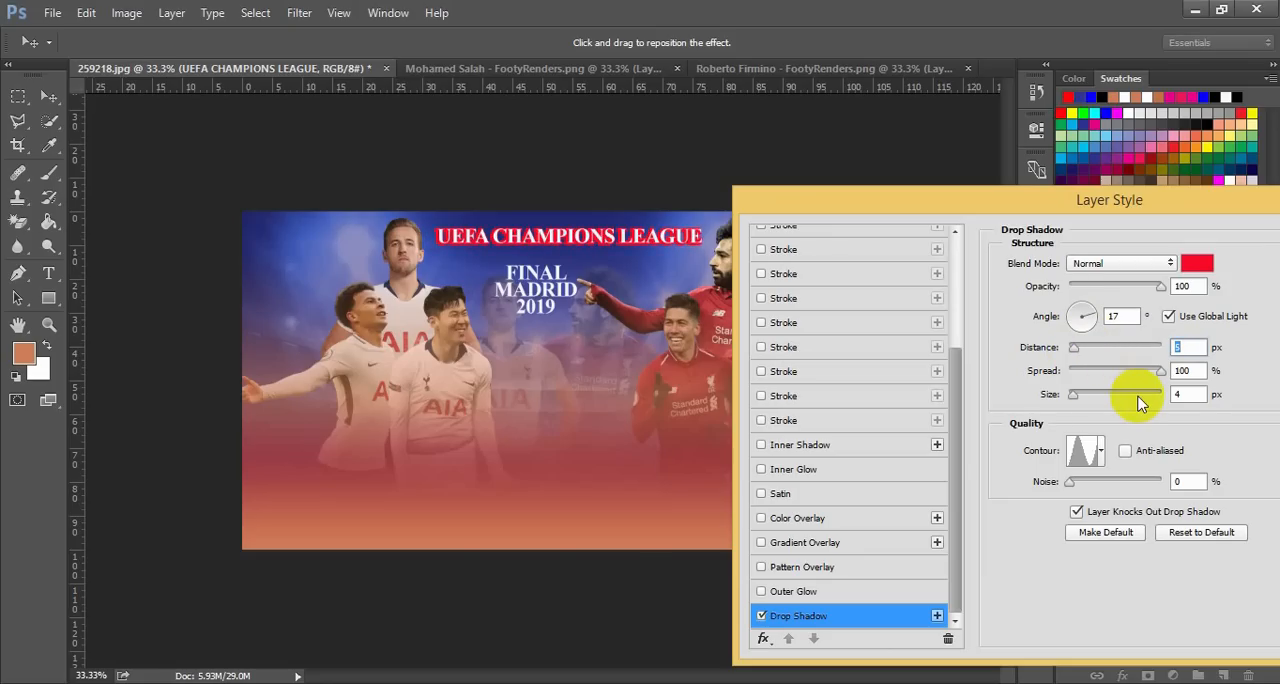
pyautogui.moveTo(1158, 371); pyautogui.dragTo(1170, 378)
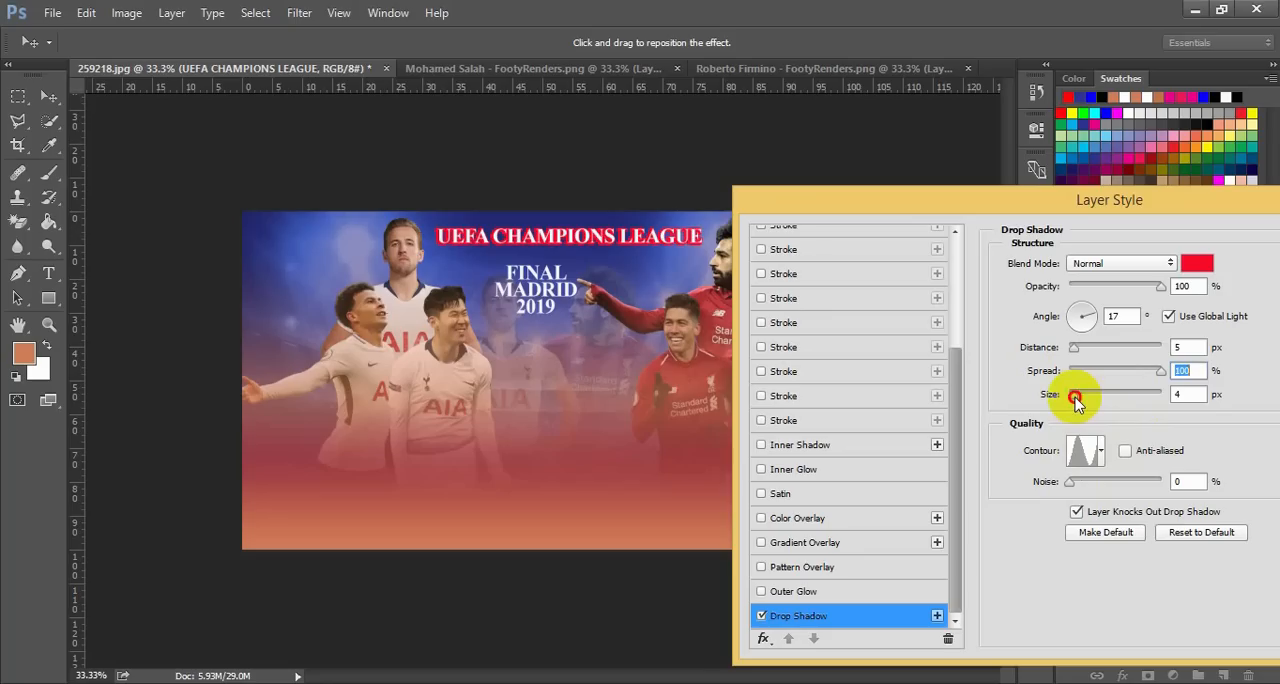
pyautogui.moveTo(1074, 395); pyautogui.dragTo(1077, 399)
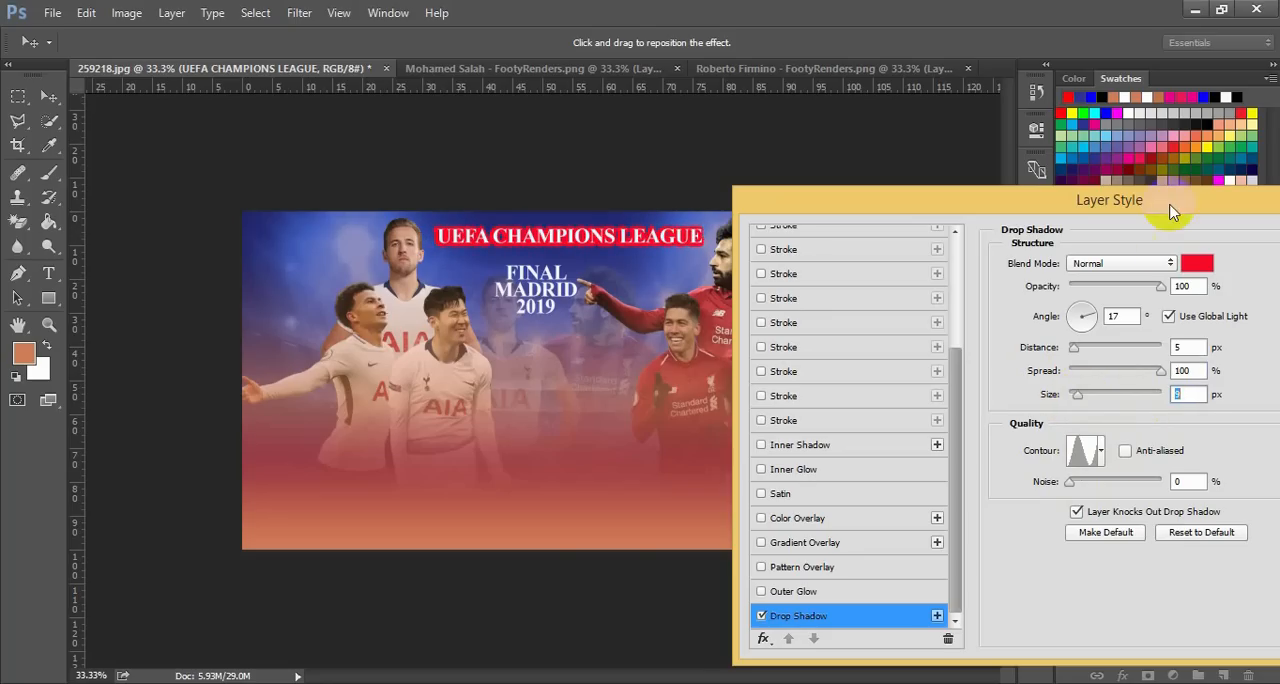
pyautogui.moveTo(1172, 210); pyautogui.dragTo(1034, 209)
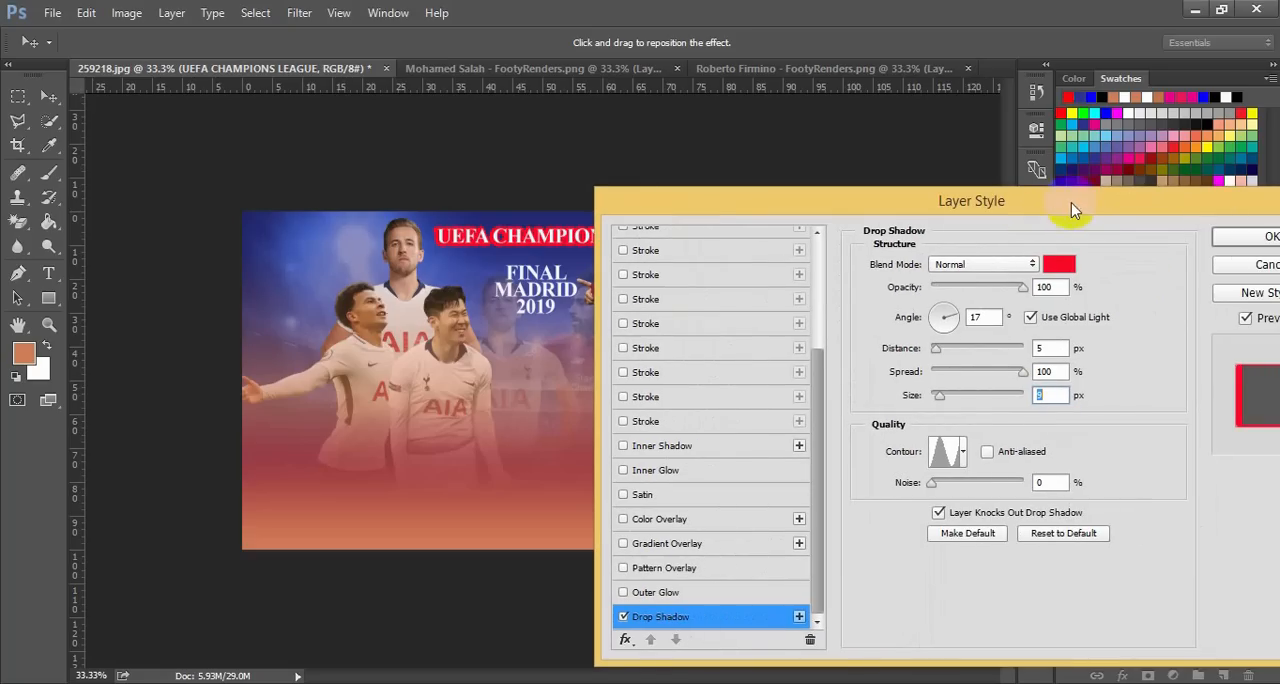
pyautogui.click(1236, 238)
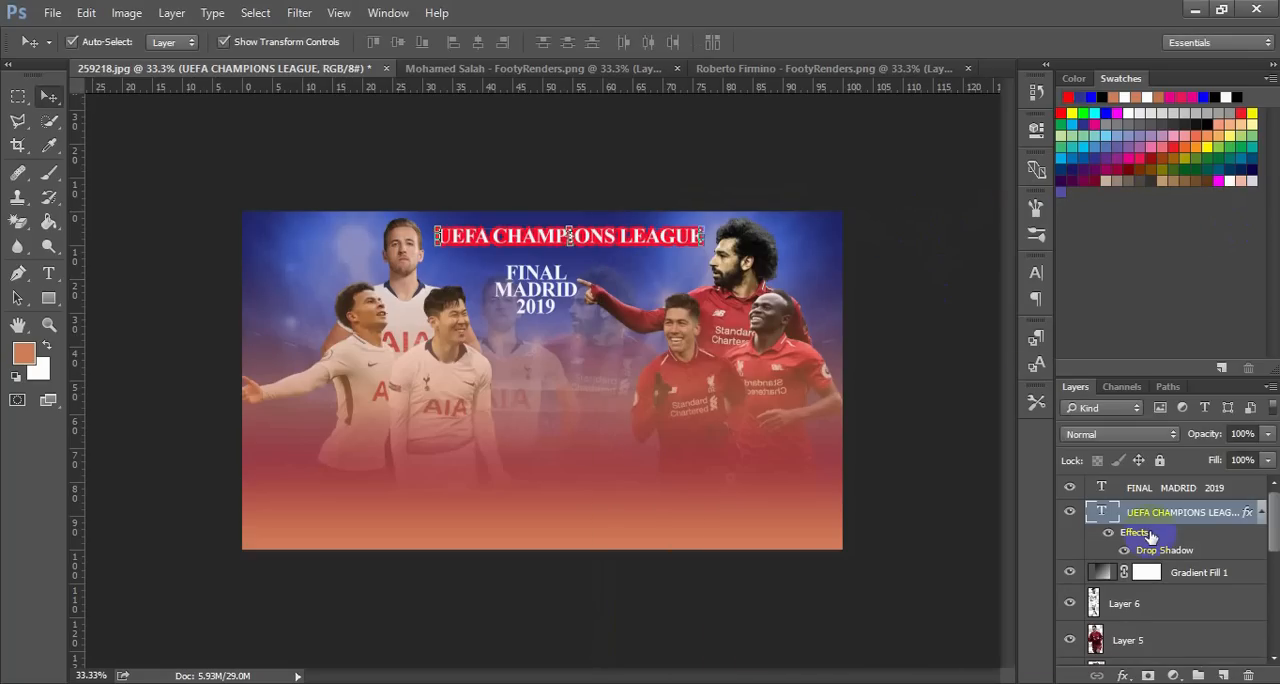
# Add a red Drop Shadow layer style to the FINAL MADRID 2019 text layer
pyautogui.click(1188, 488)
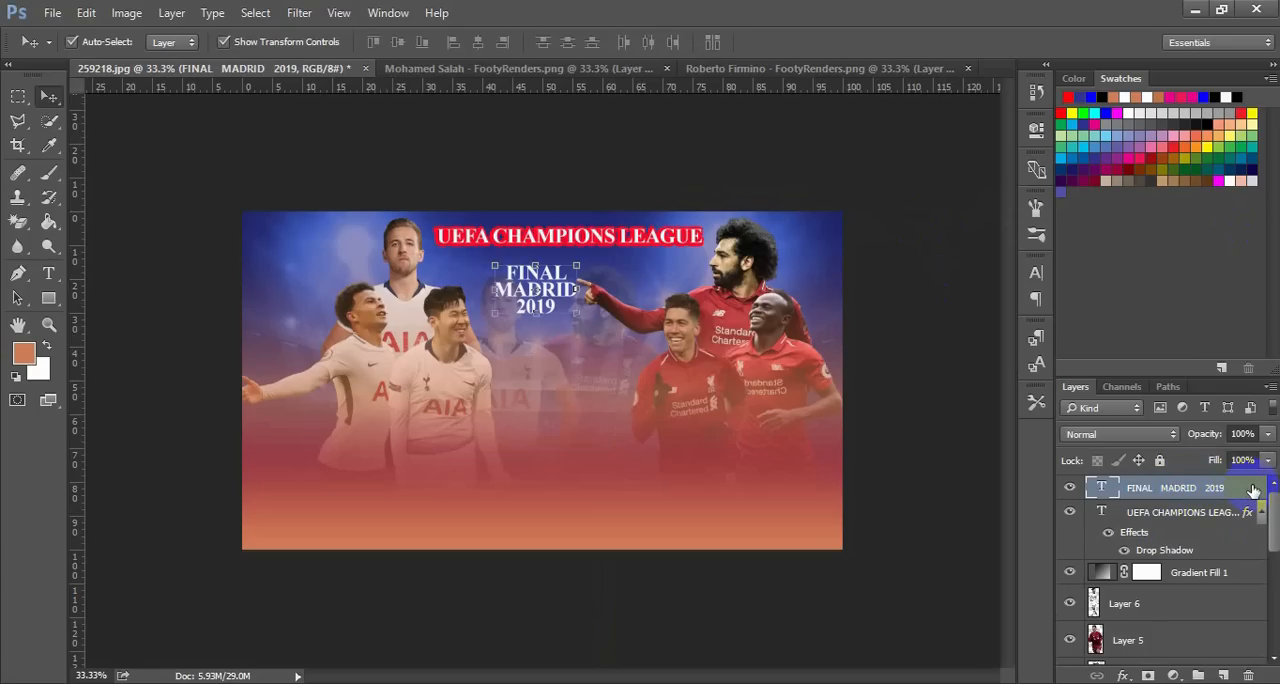
pyautogui.press('h')
pyautogui.doubleClick(1250, 488)
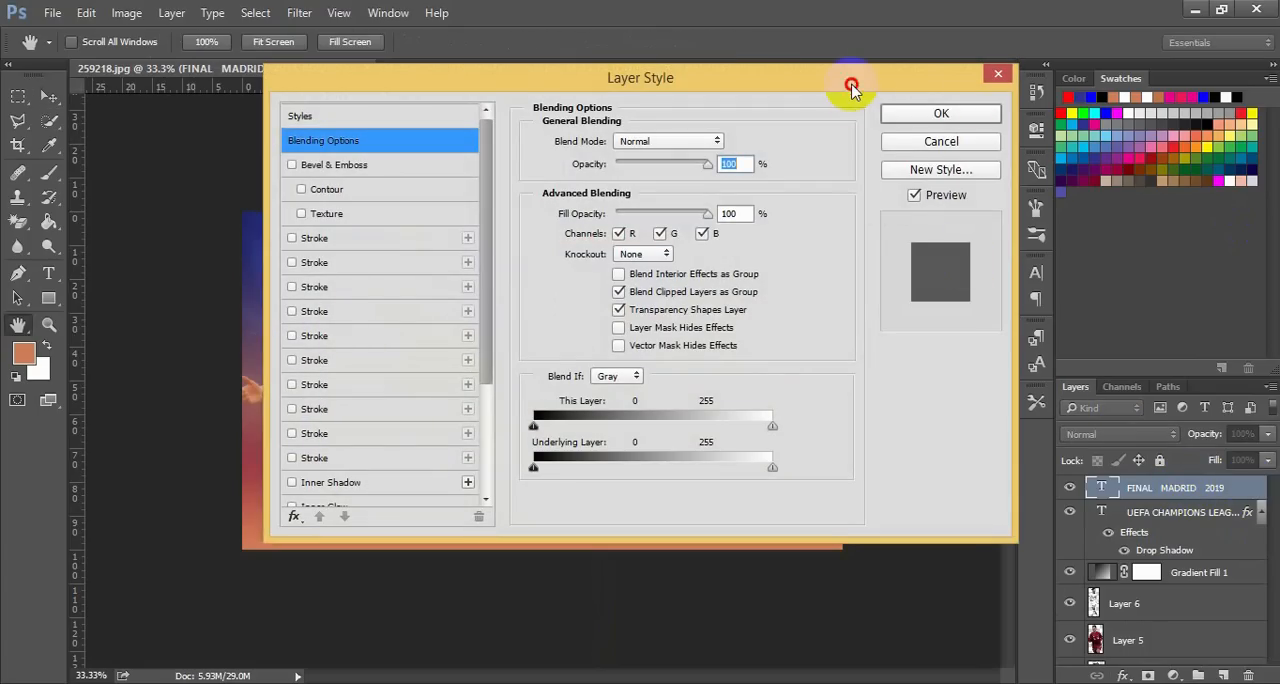
pyautogui.moveTo(846, 80); pyautogui.dragTo(1276, 114)
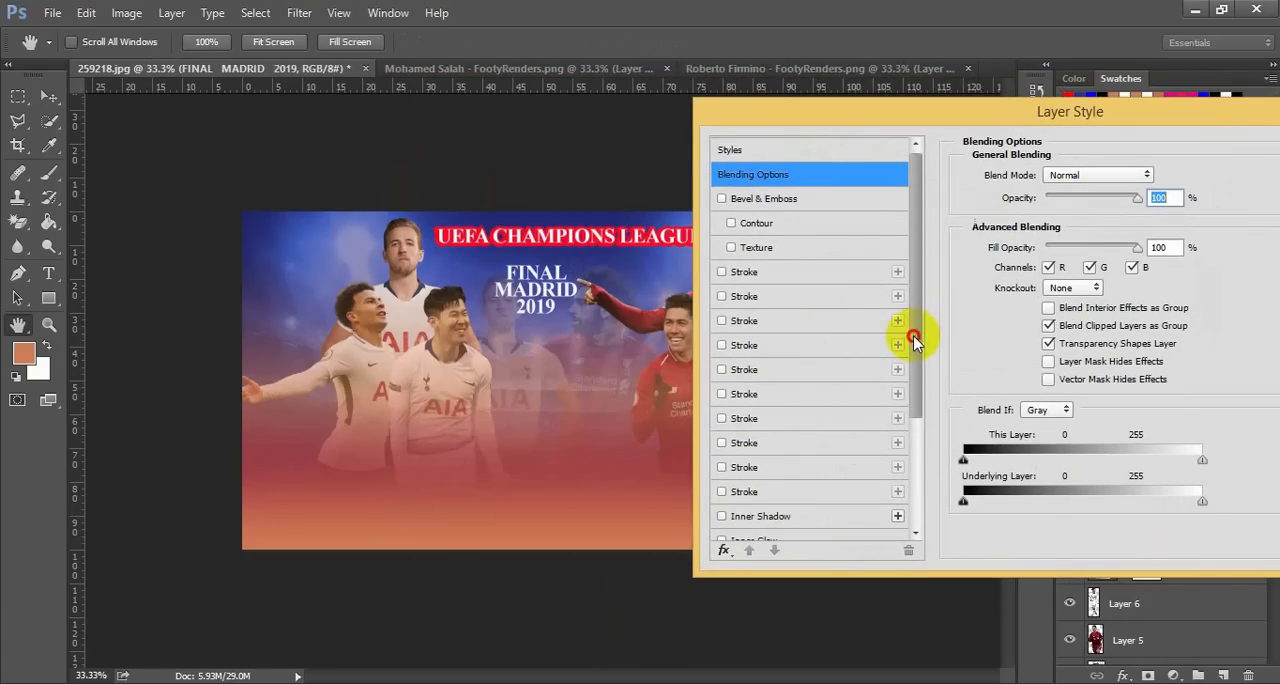
pyautogui.scroll(-3, 914, 338)
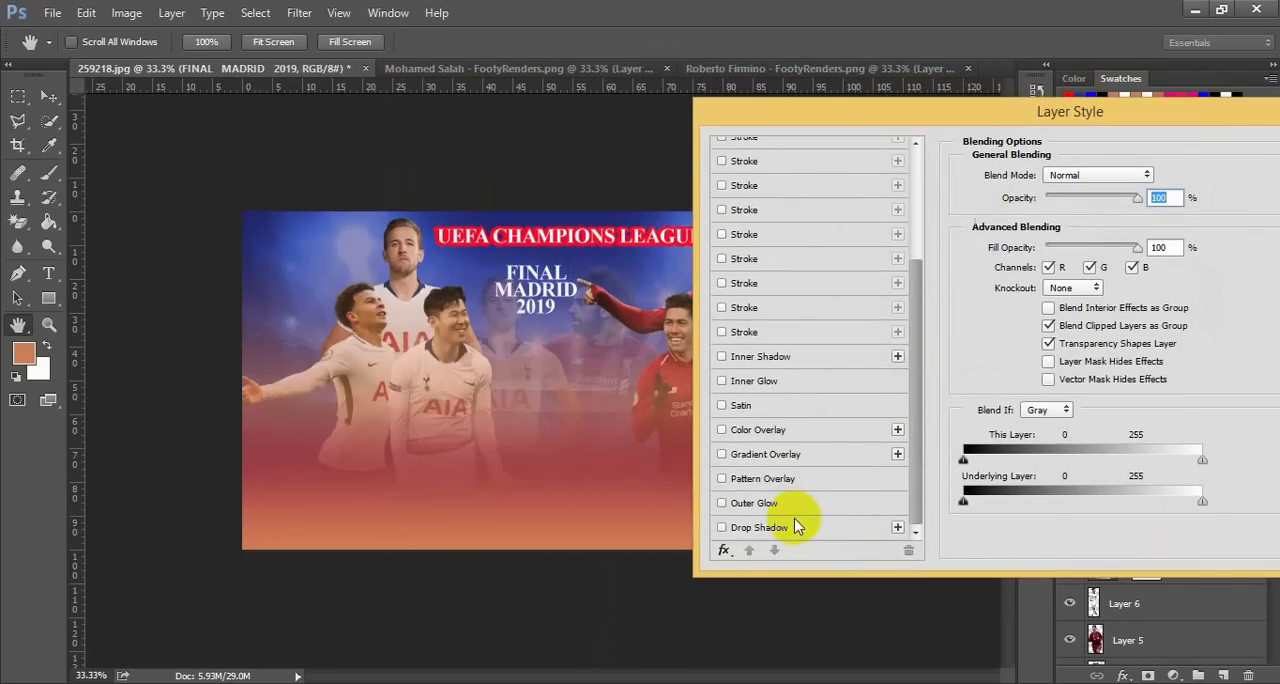
pyautogui.click(787, 525)
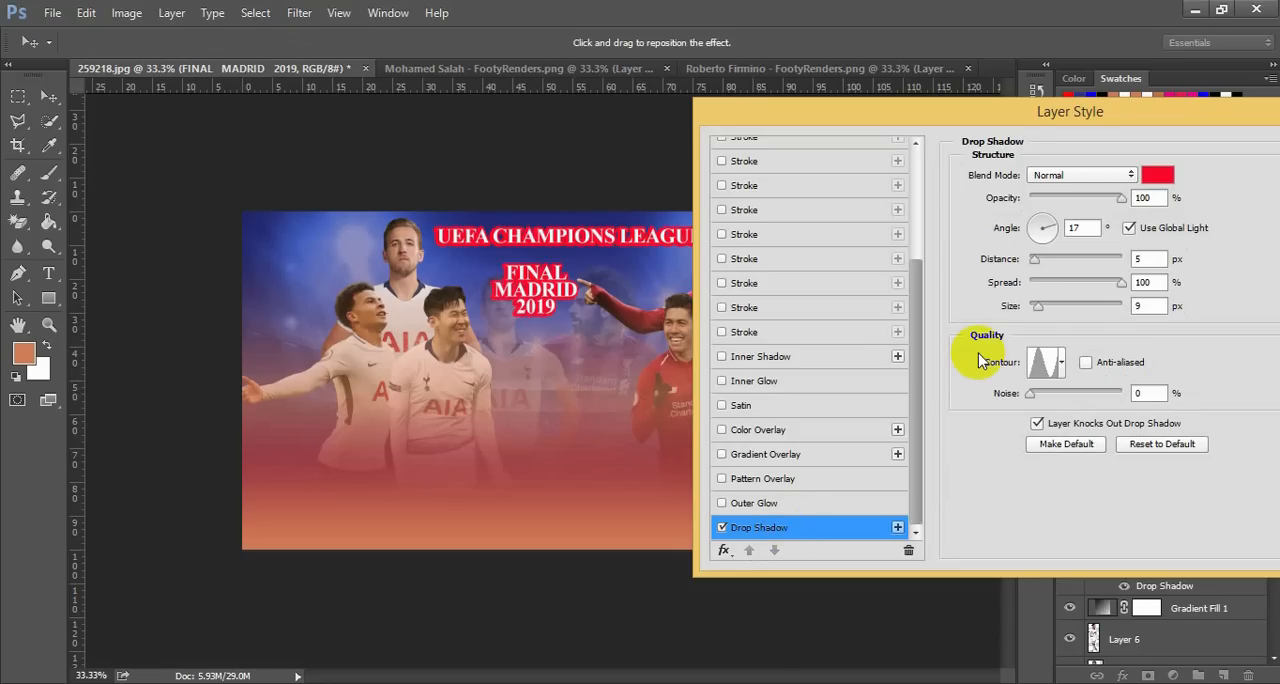
# Set the FINAL MADRID 2019 shadow to 0 px distance, 18 px size and 100% noise, and apply the layer style
pyautogui.click(1046, 309)
pyautogui.moveTo(1046, 311); pyautogui.dragTo(1030, 311)
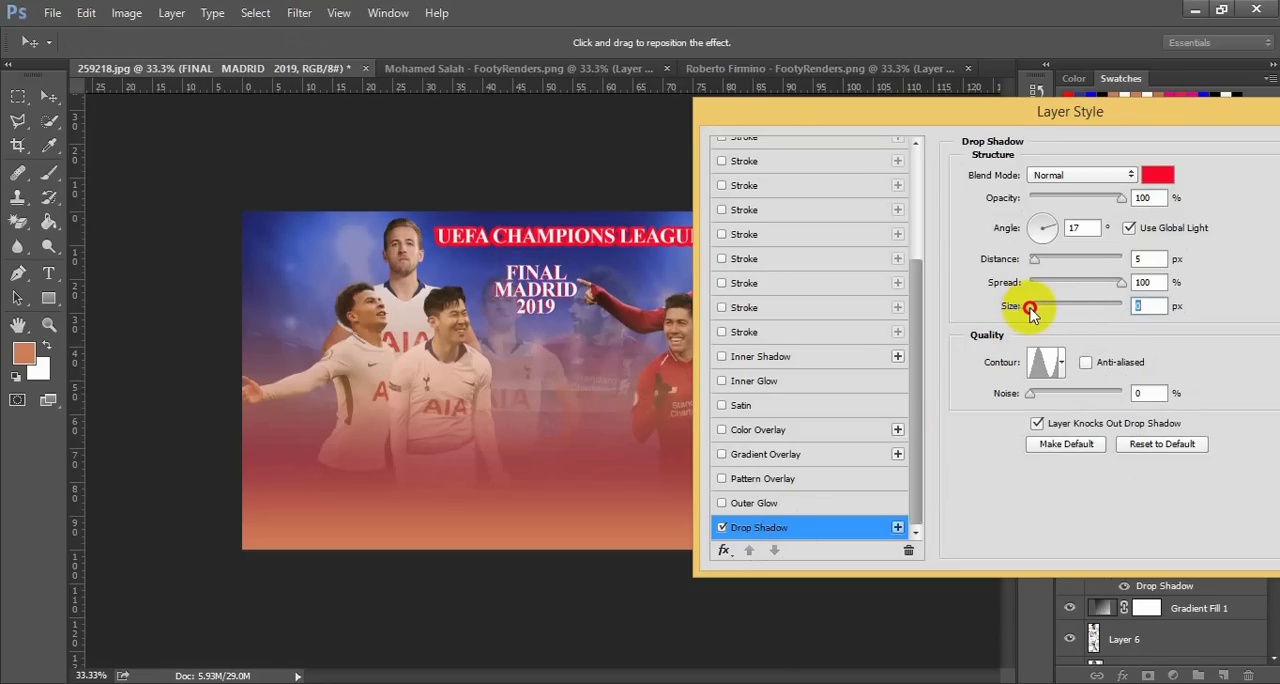
pyautogui.moveTo(1033, 309); pyautogui.dragTo(1035, 309)
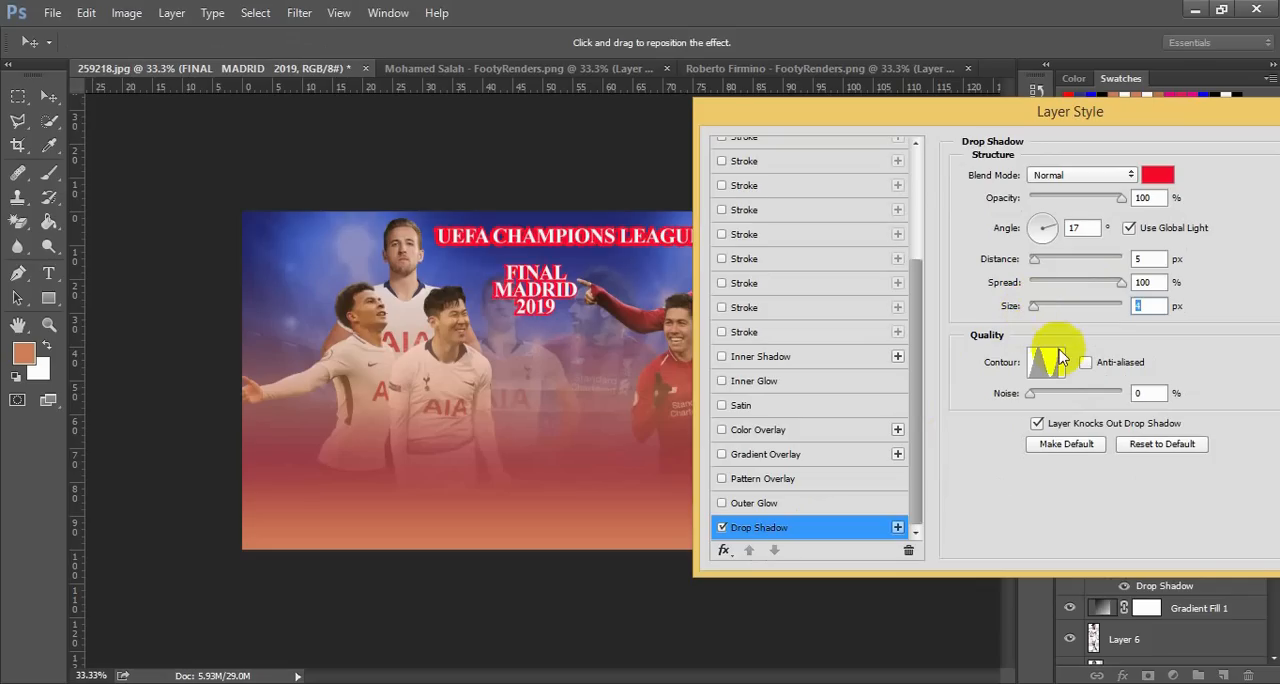
pyautogui.moveTo(1037, 395); pyautogui.dragTo(1140, 396)
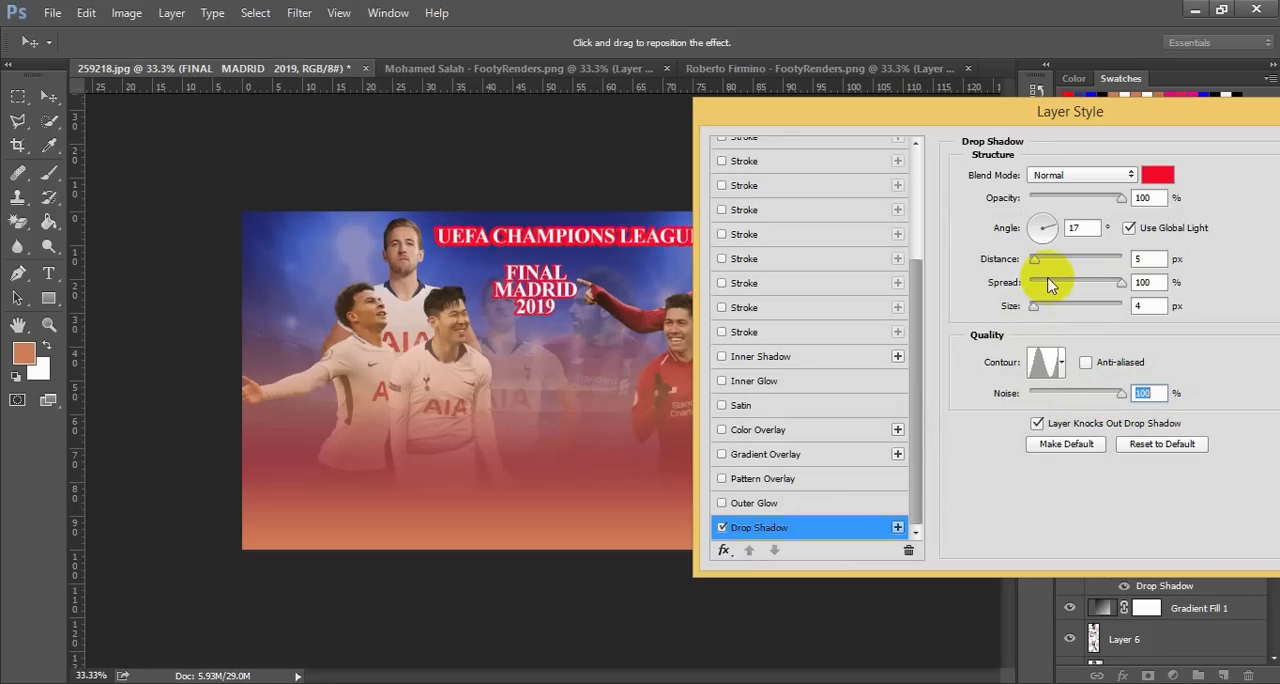
pyautogui.moveTo(1036, 266)
pyautogui.mouseDown()
pyautogui.moveTo(1060, 266)
pyautogui.moveTo(1037, 268)
pyautogui.mouseUp()
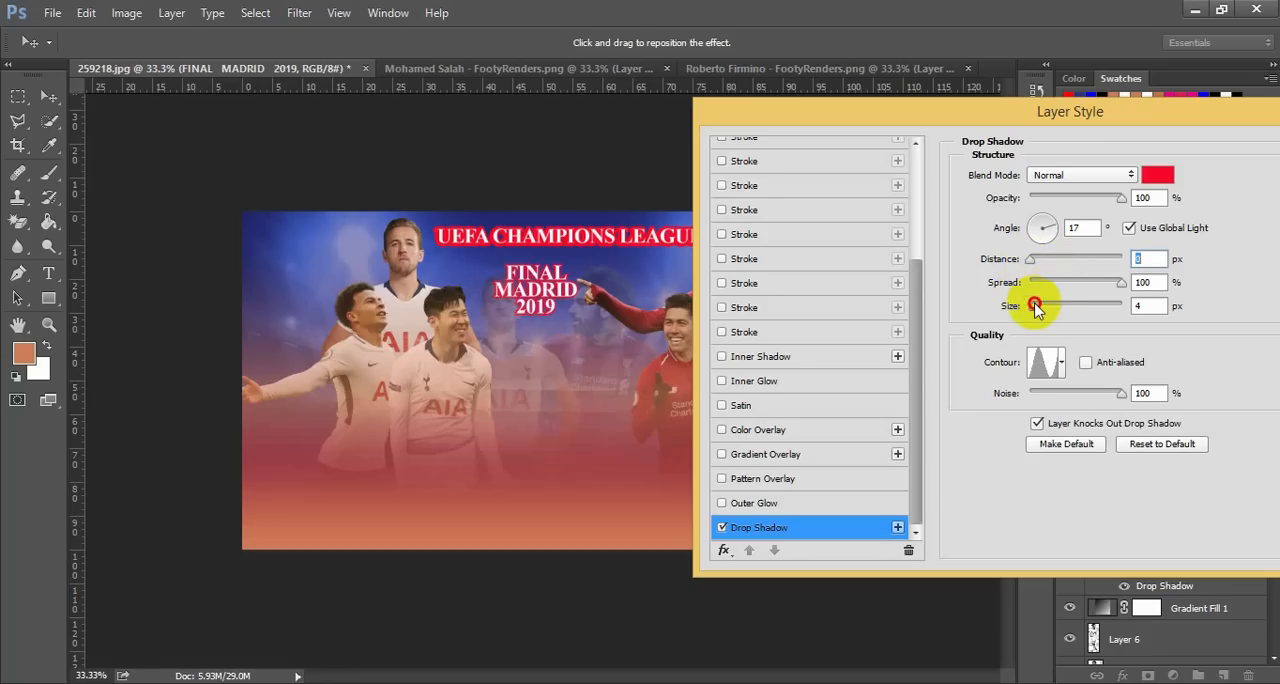
pyautogui.moveTo(1036, 307); pyautogui.dragTo(1046, 313)
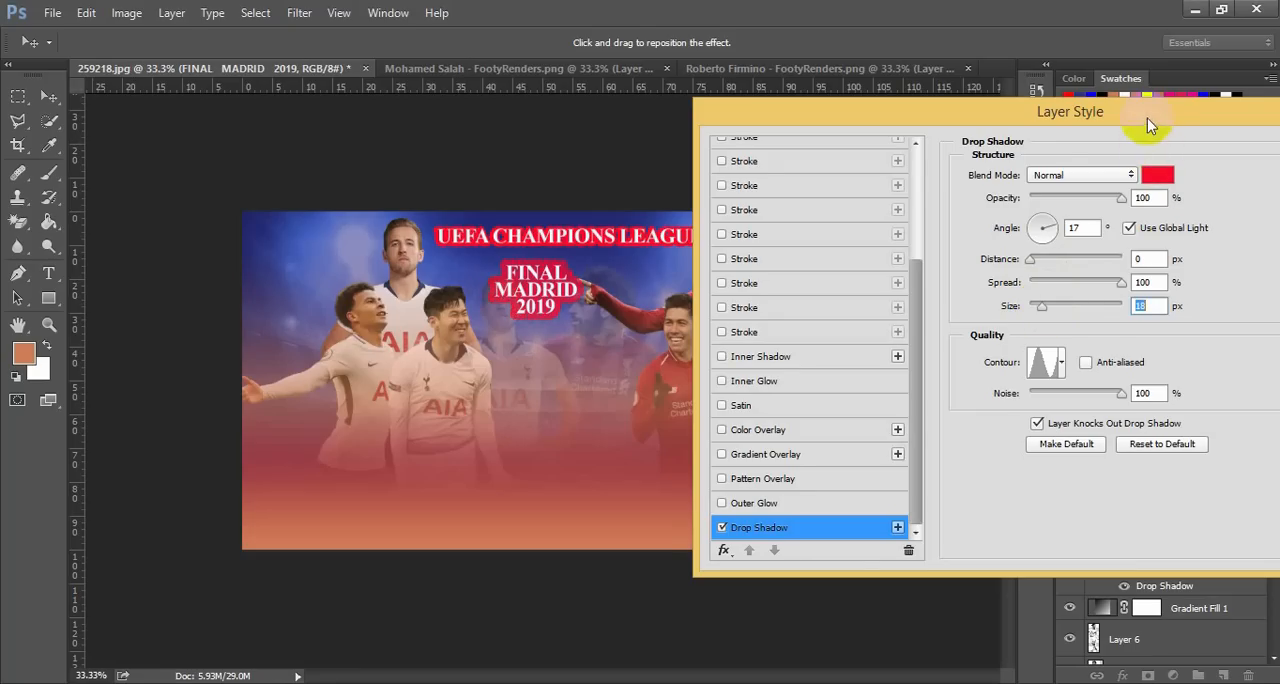
pyautogui.moveTo(1147, 118); pyautogui.dragTo(1056, 122)
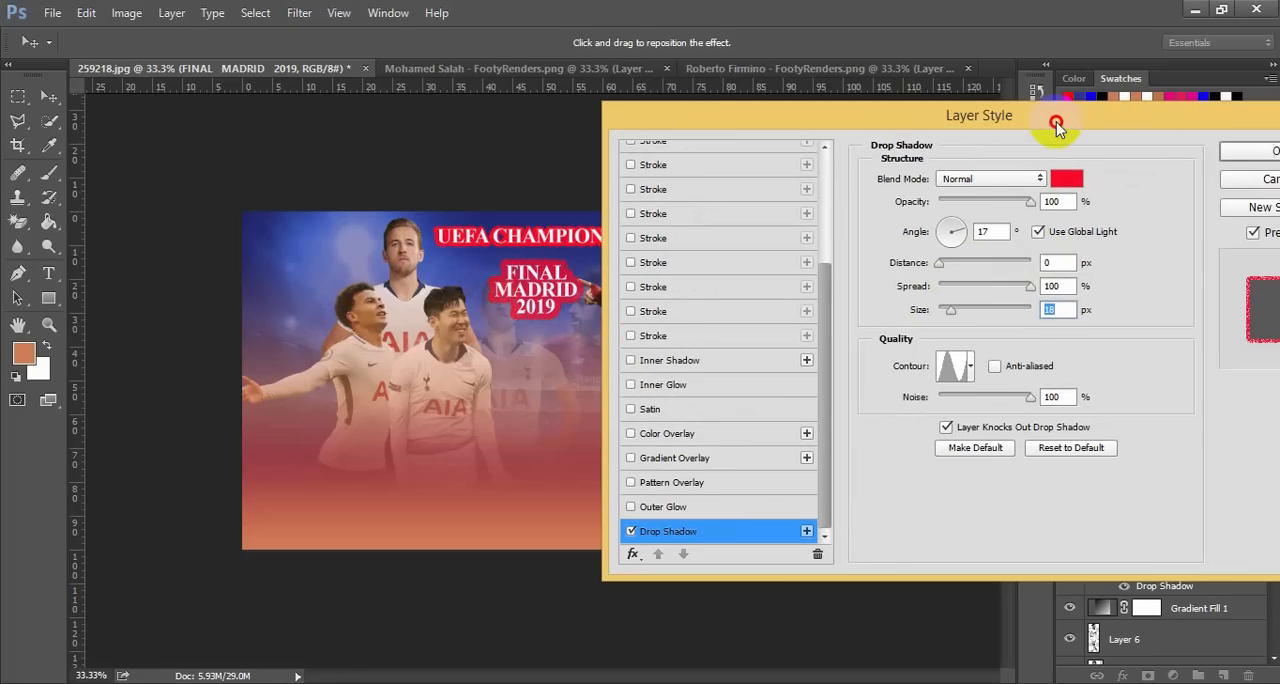
pyautogui.click(1262, 152)
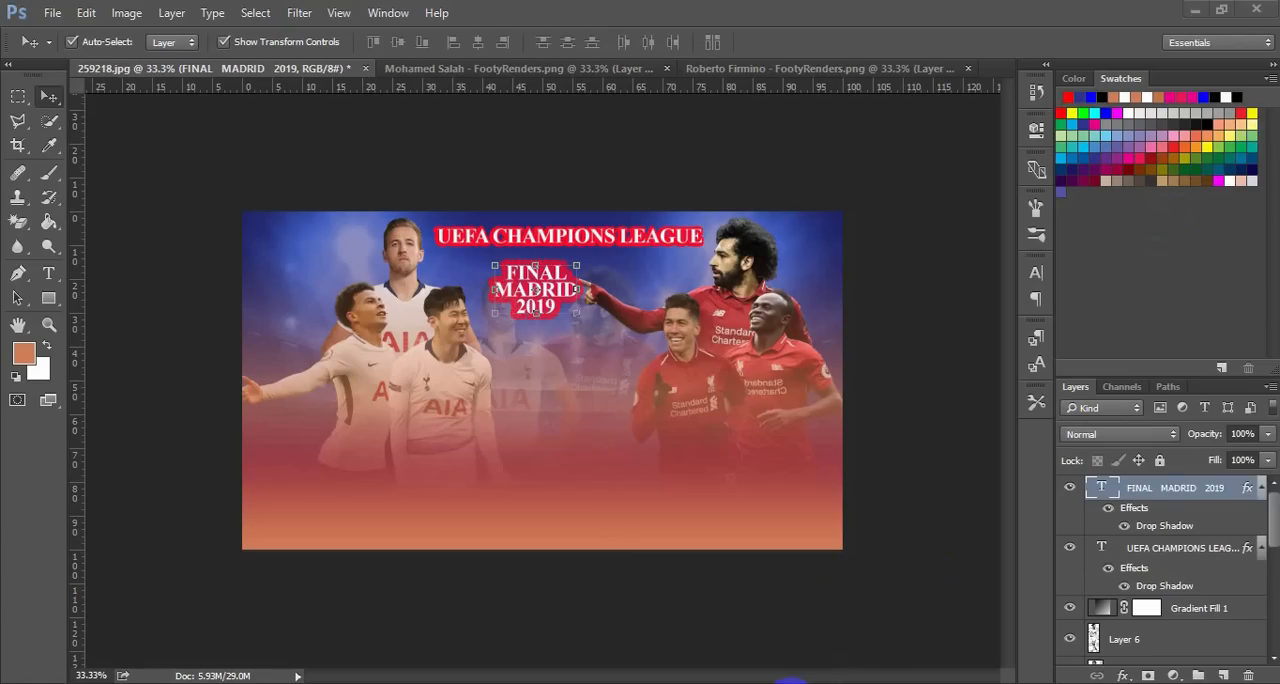
# Open the uefa-champions-league-replica-mini-trophy-2_2_1 image from the PS folder
pyautogui.click(791, 683)
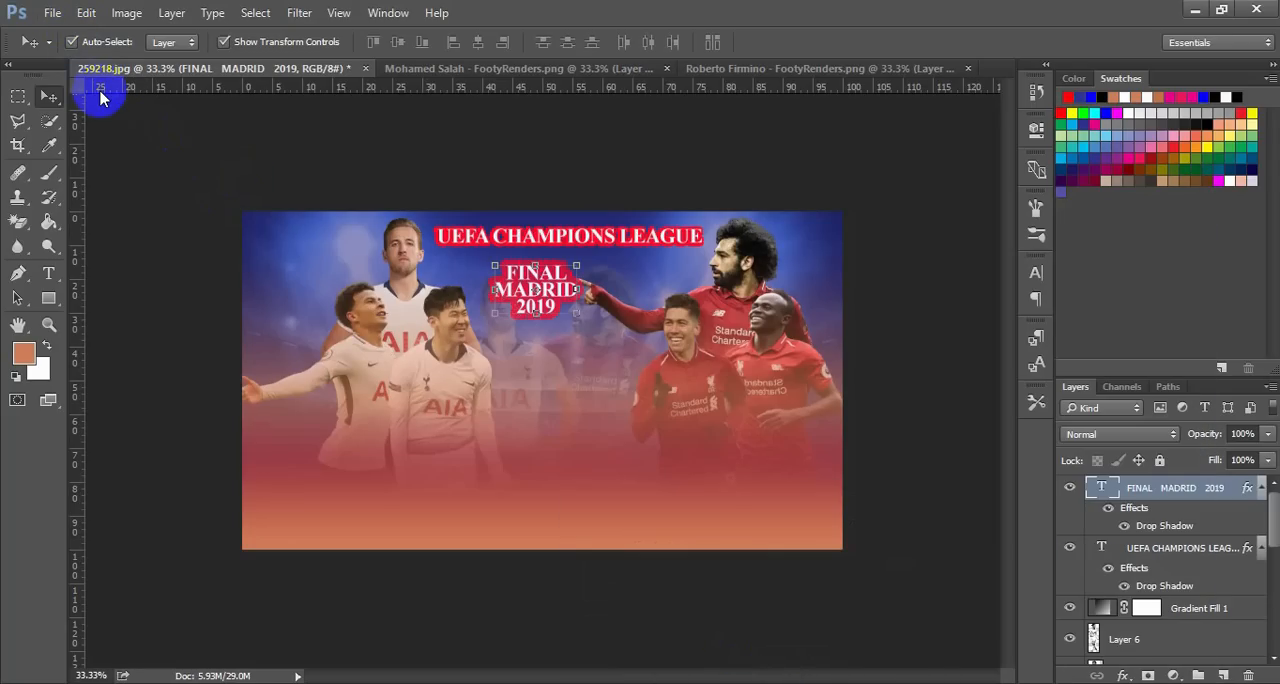
pyautogui.hotkey('ctrl', 'o')
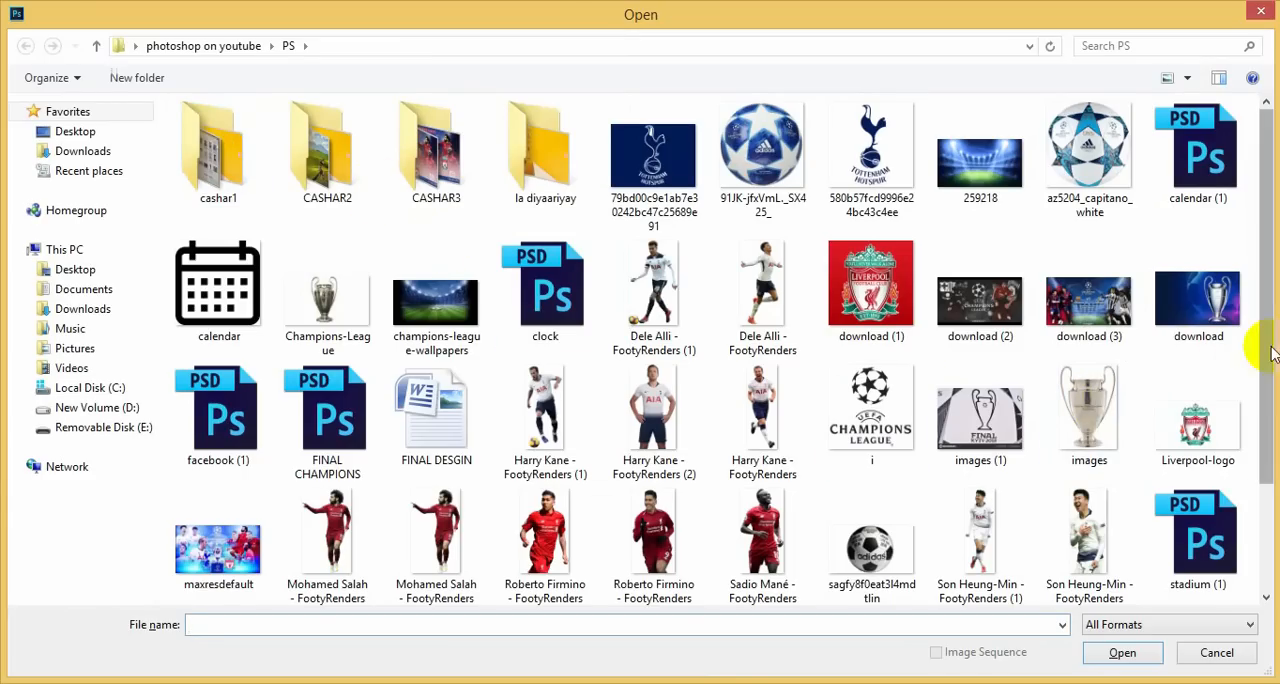
pyautogui.moveTo(1268, 380); pyautogui.dragTo(1270, 483)
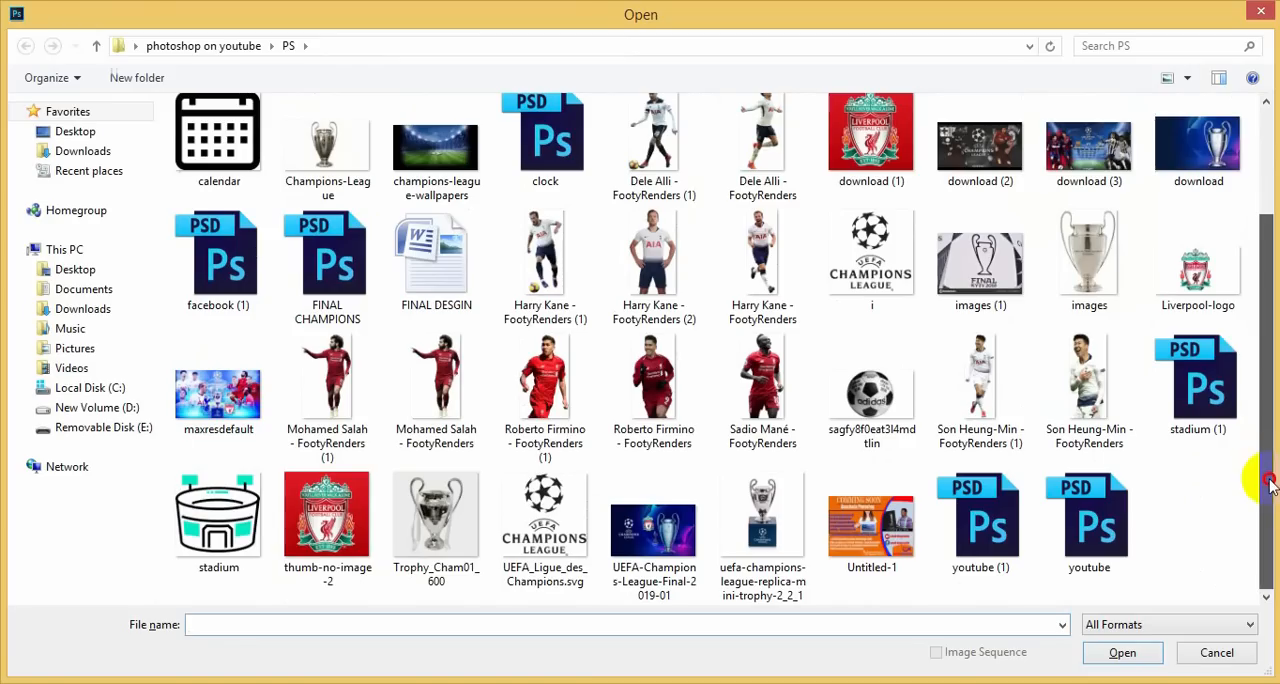
pyautogui.doubleClick(768, 525)
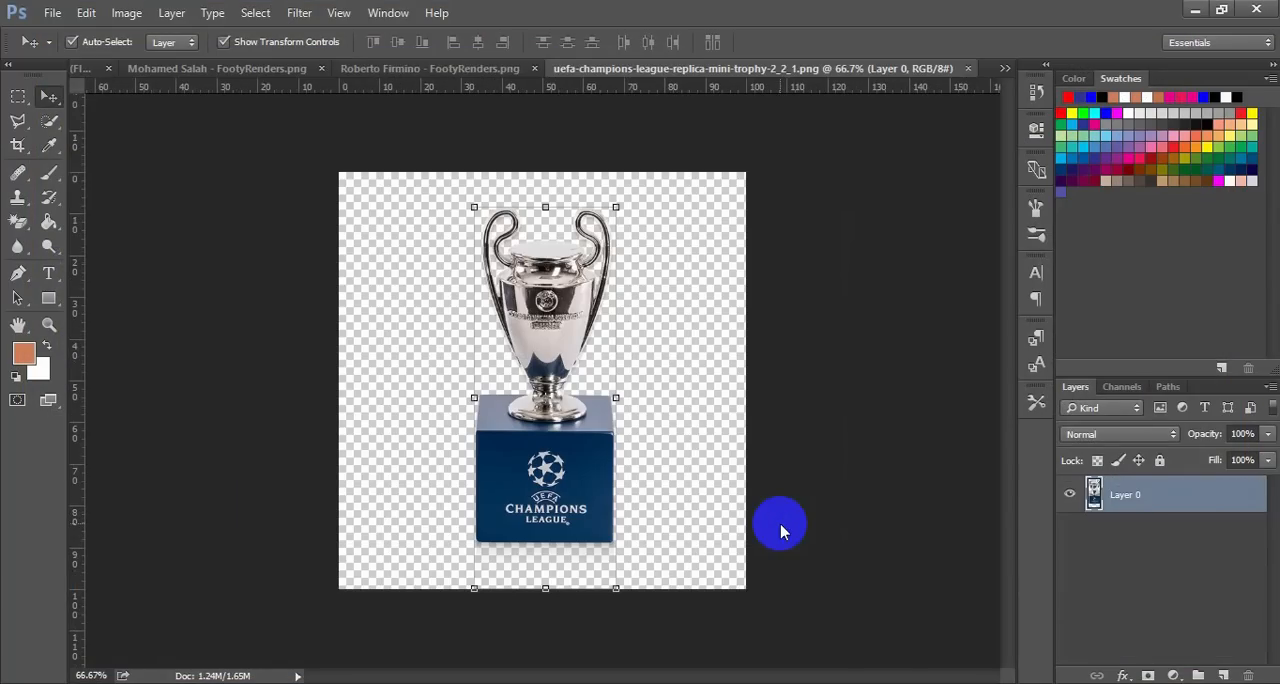
# Scale the trophy down to about 46% and bring it into the 259218.jpg poster below the FINAL MADRID 2019 text
pyautogui.moveTo(616, 589); pyautogui.dragTo(555, 492)
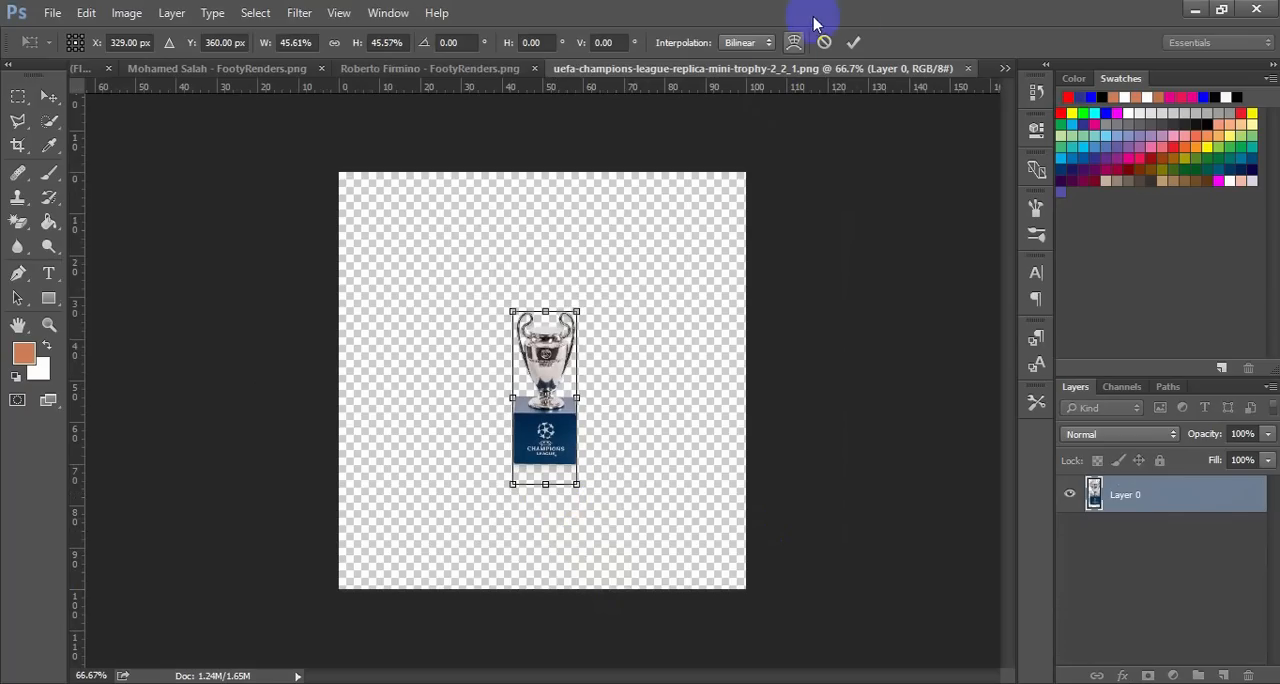
pyautogui.click(854, 43)
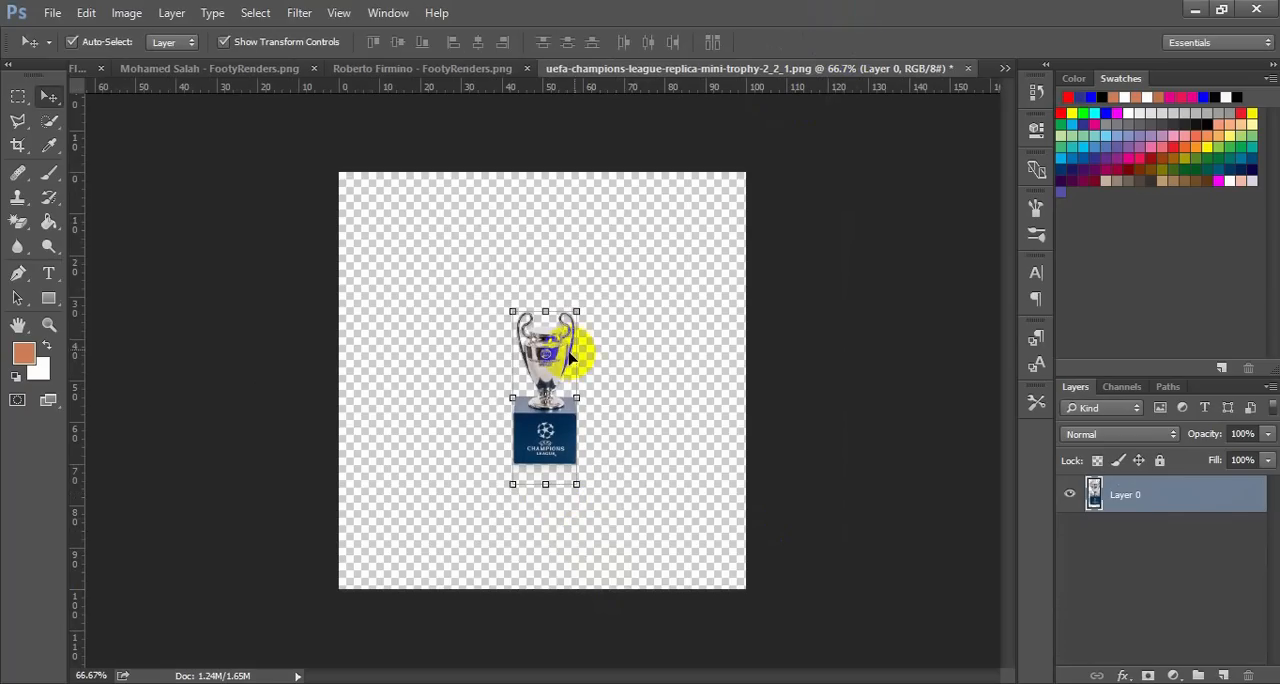
pyautogui.moveTo(566, 440); pyautogui.dragTo(550, 418)
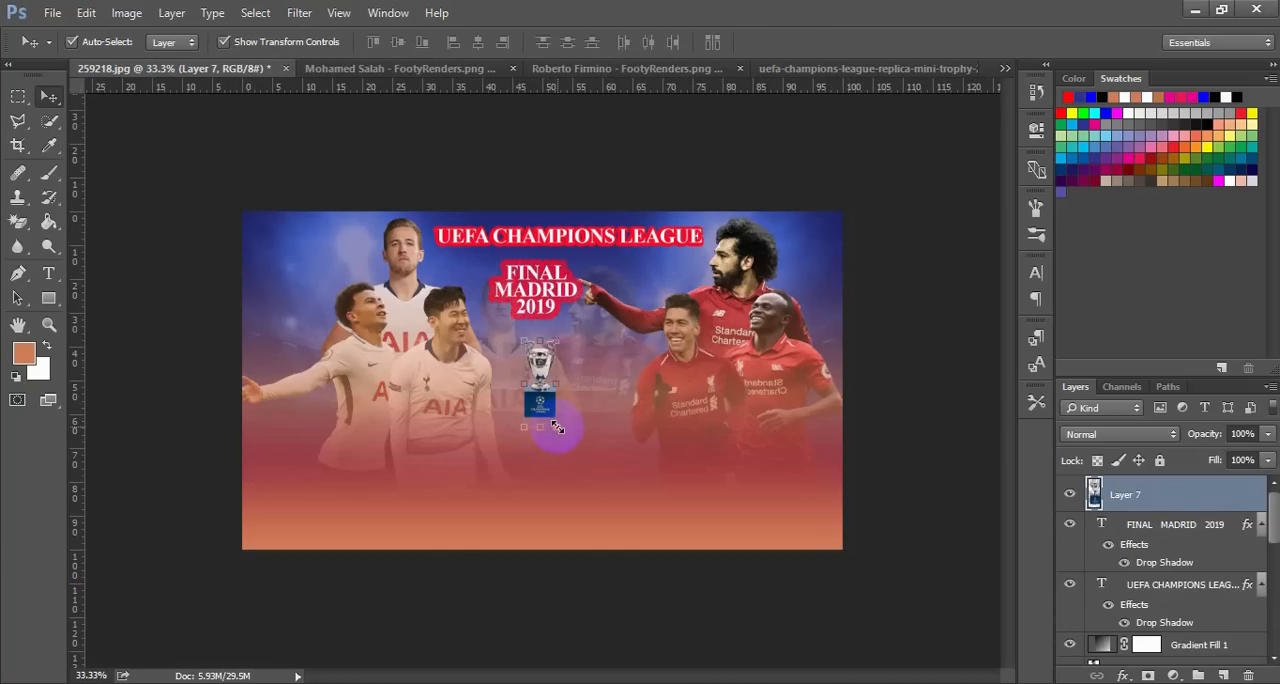
# Enlarge the trophy to about 205% and position it between the two teams, below the FINAL MADRID 2019 text
pyautogui.moveTo(557, 427); pyautogui.dragTo(595, 467)
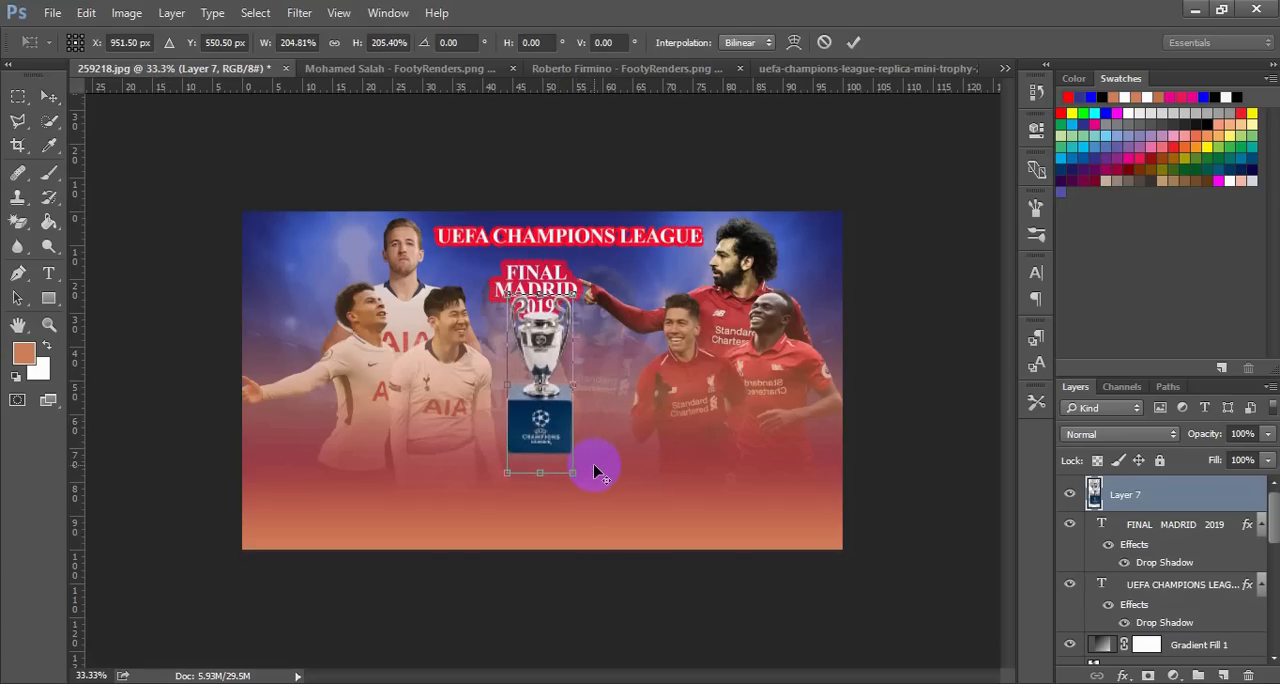
pyautogui.click(850, 42)
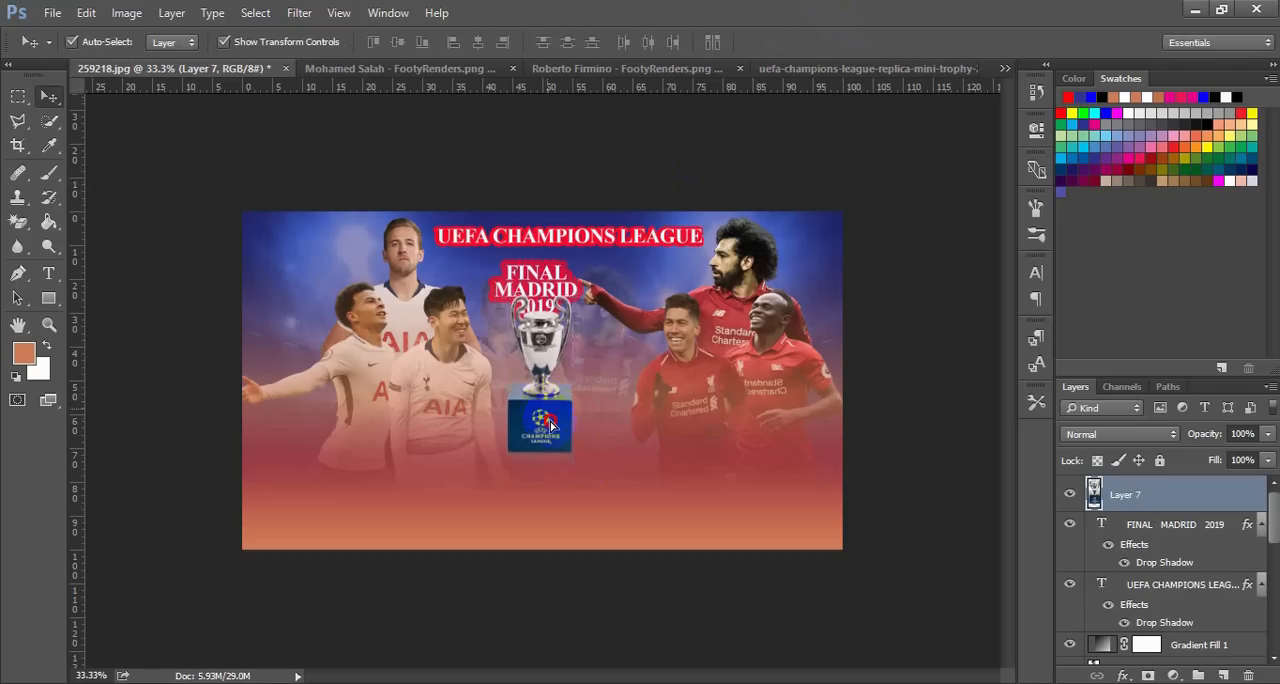
pyautogui.moveTo(550, 425); pyautogui.dragTo(563, 470)
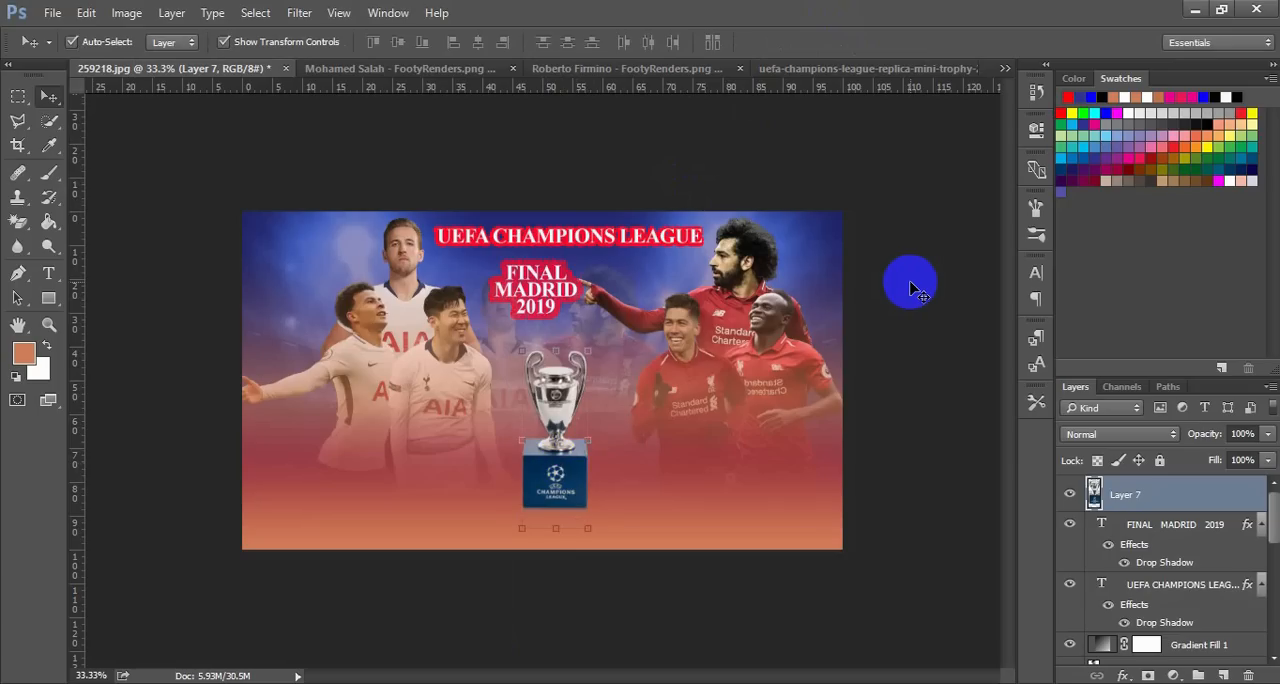
pyautogui.press('Right')
pyautogui.press('Right')
pyautogui.press('Right')
pyautogui.press('Right')
pyautogui.press('Right')
pyautogui.press('Right')
pyautogui.press('Right')
pyautogui.press('Right')
pyautogui.press('Right')
pyautogui.press('Right')
pyautogui.press('Right')
pyautogui.press('Right')
pyautogui.press('Right')
pyautogui.press('Right')
pyautogui.press('Right')
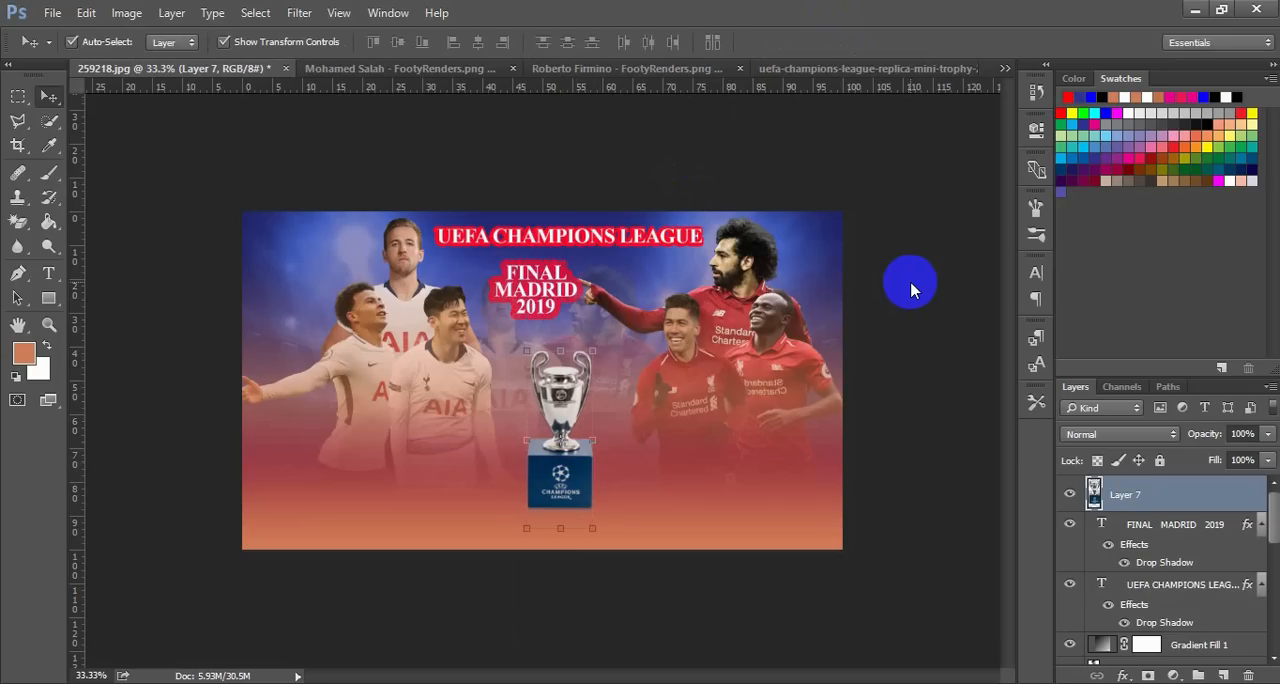
# Close the Mohamed Salah, trophy and Roberto Firmino source images without saving their changes
pyautogui.click(372, 70)
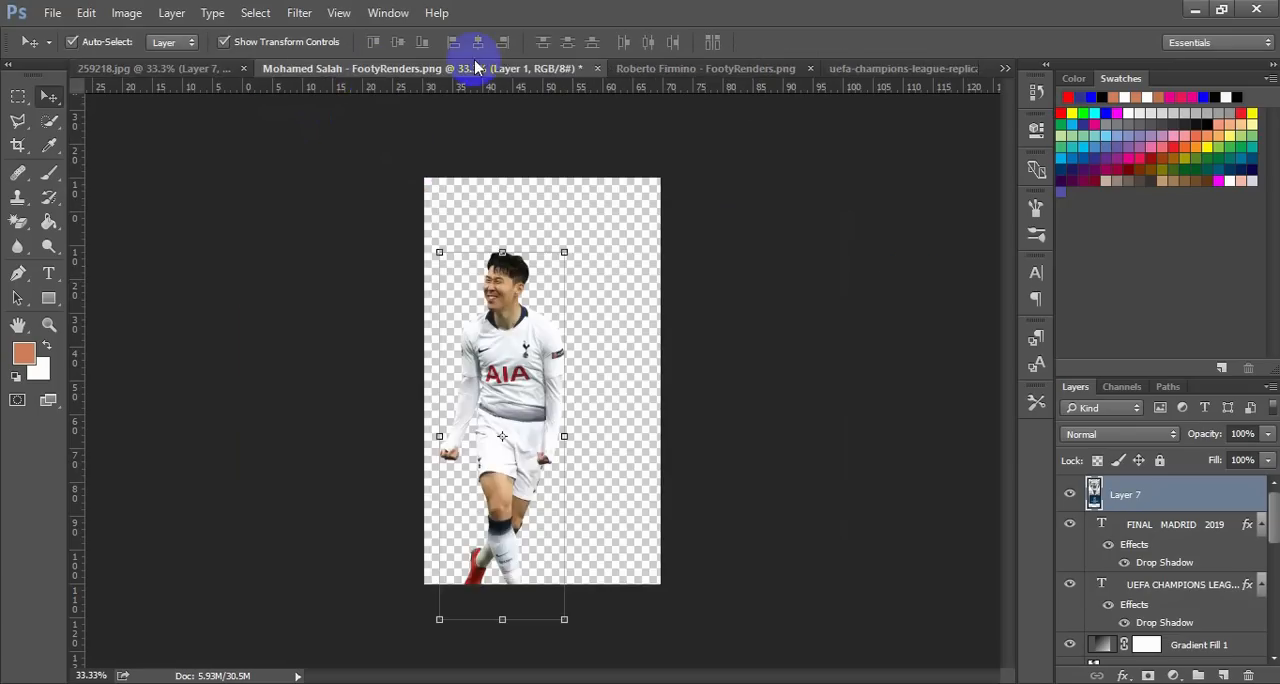
pyautogui.click(594, 70)
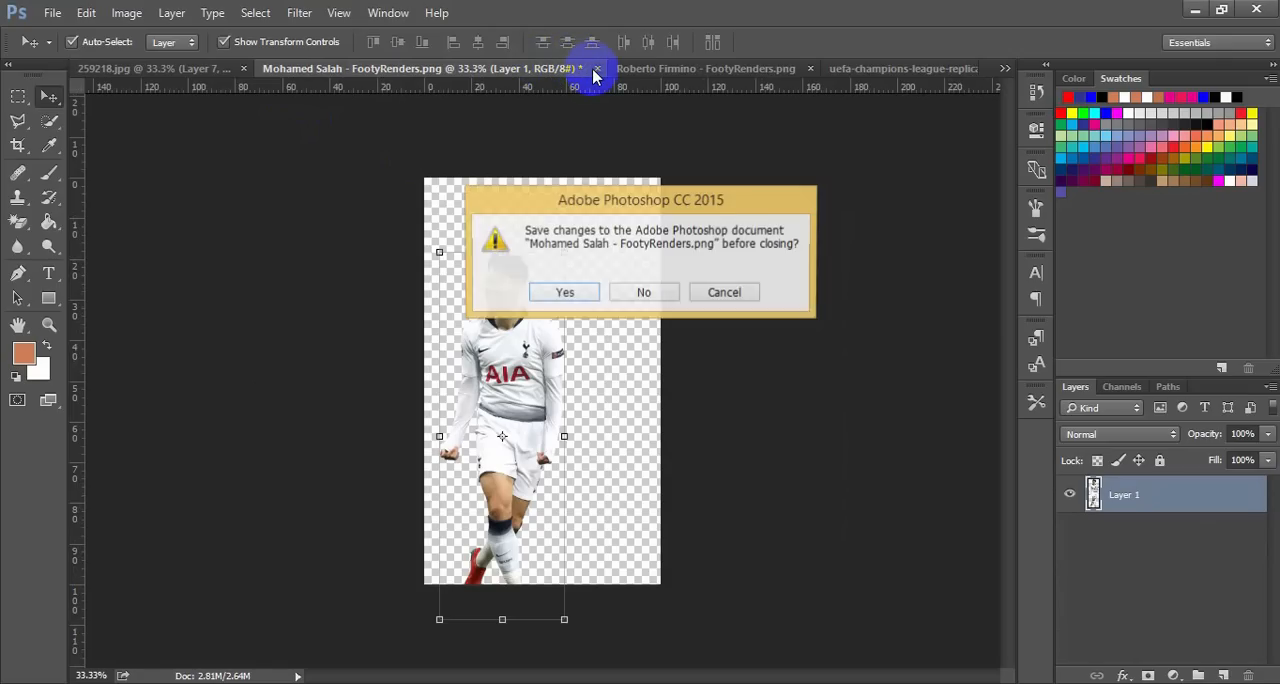
pyautogui.click(644, 294)
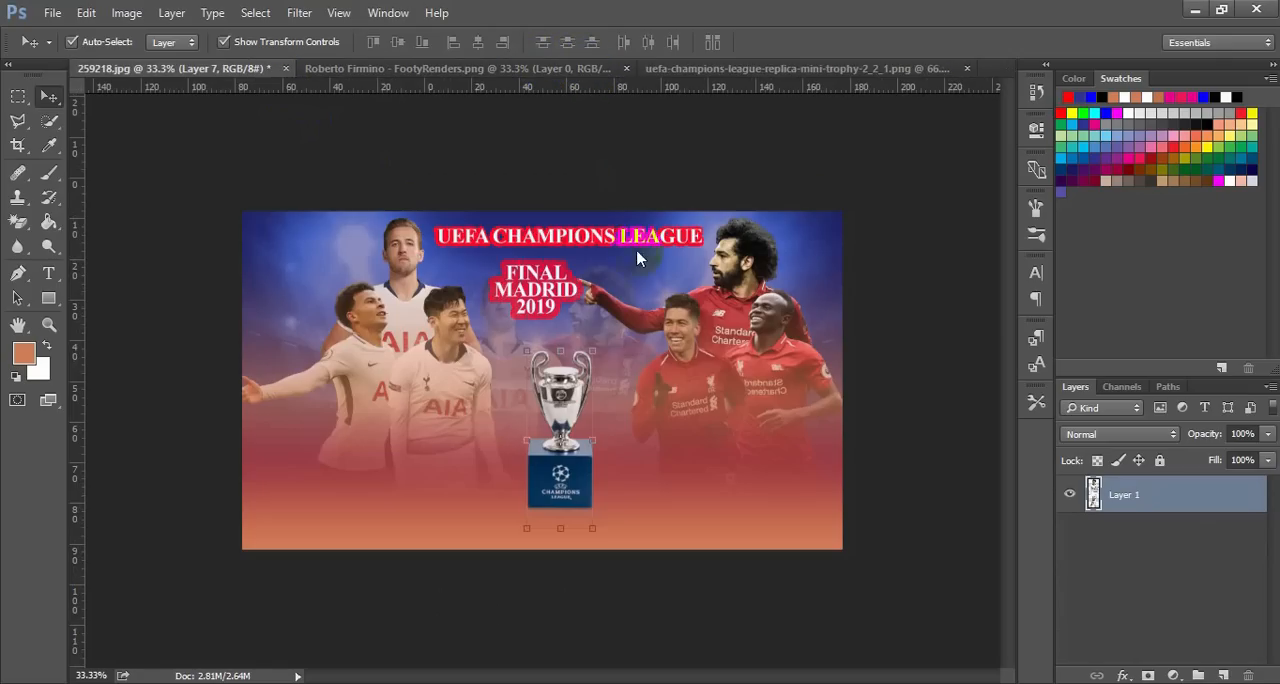
pyautogui.click(668, 74)
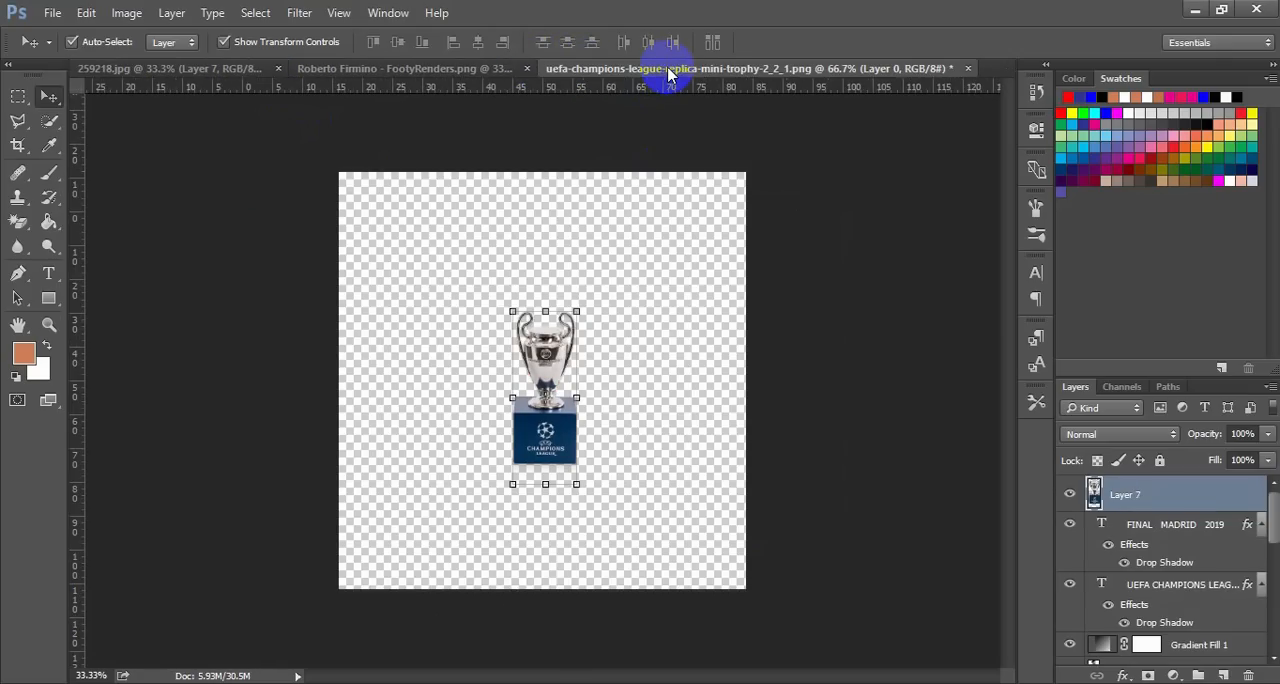
pyautogui.click(967, 69)
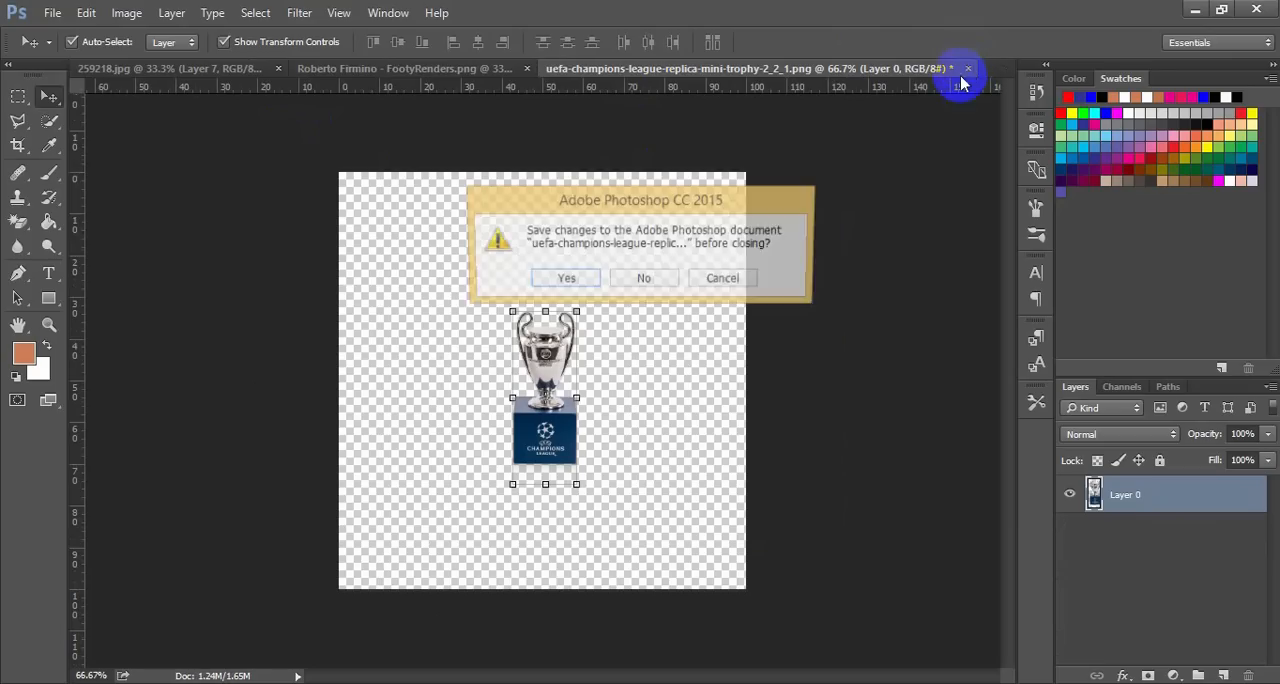
pyautogui.click(655, 281)
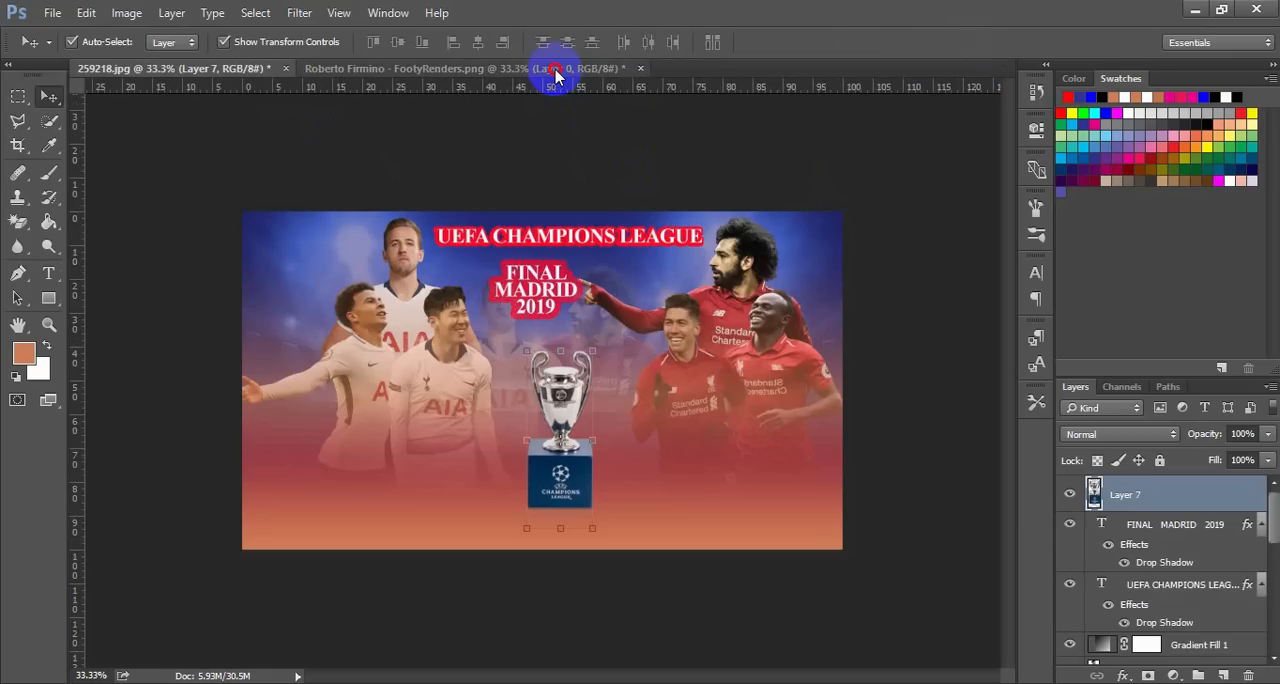
pyautogui.click(553, 69)
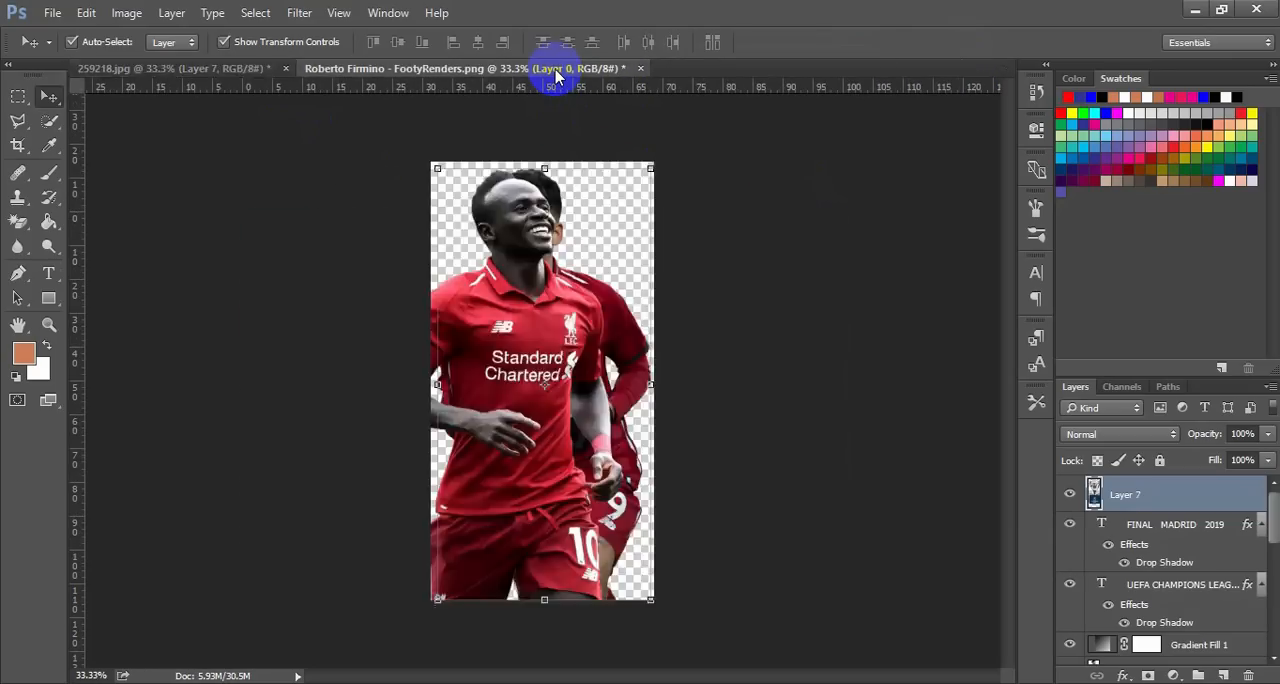
pyautogui.click(640, 69)
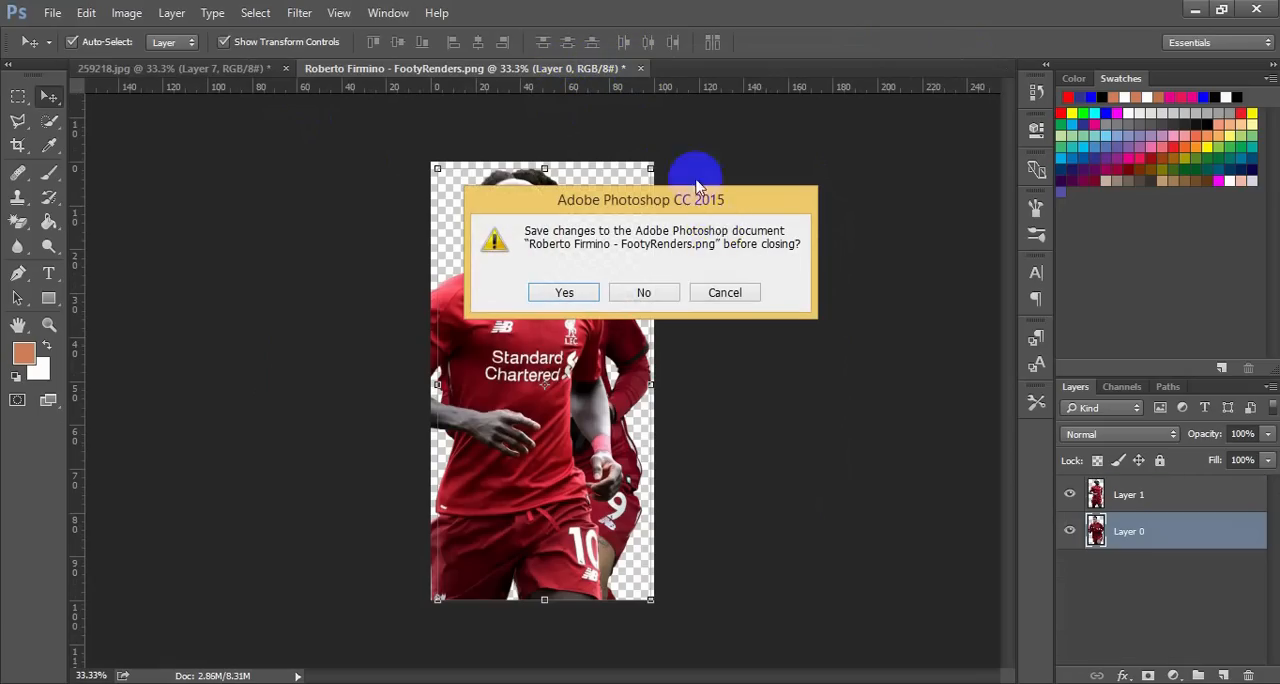
pyautogui.click(658, 293)
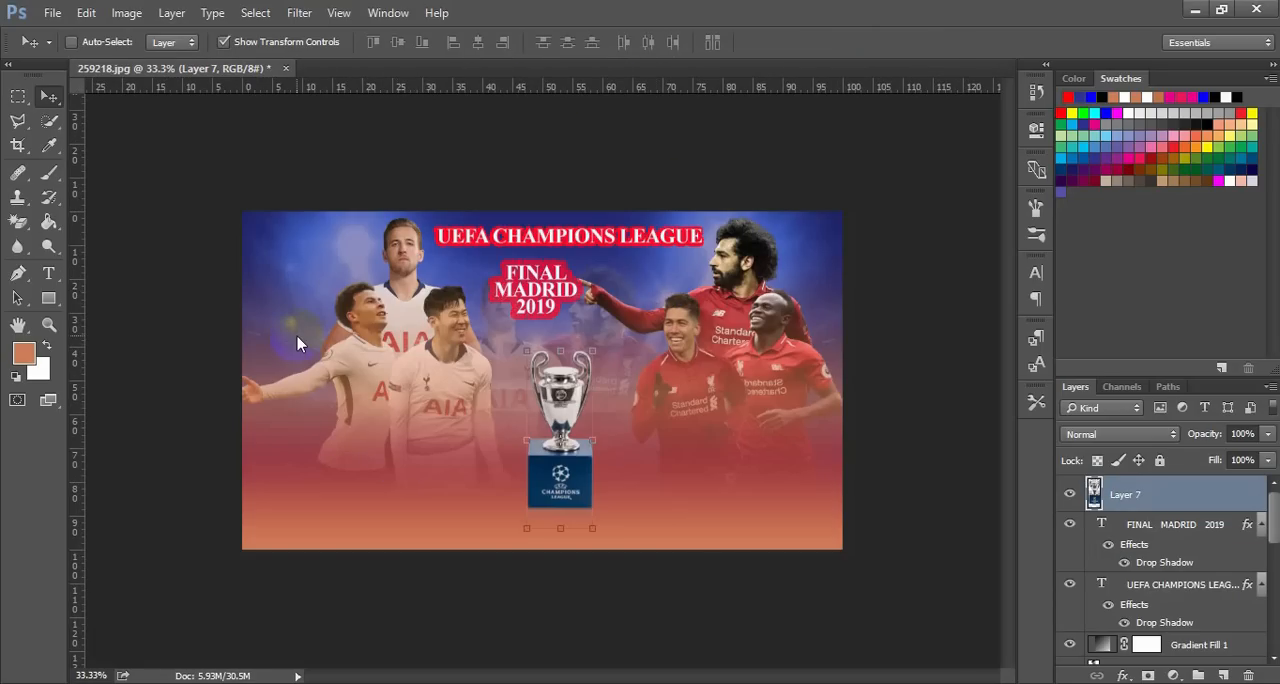
# Open the Liverpool-logo, 580b57fcd9996e24bc43c4ee, calendar and stadium images together from the PS folder
pyautogui.hotkey('ctrl', 'o')
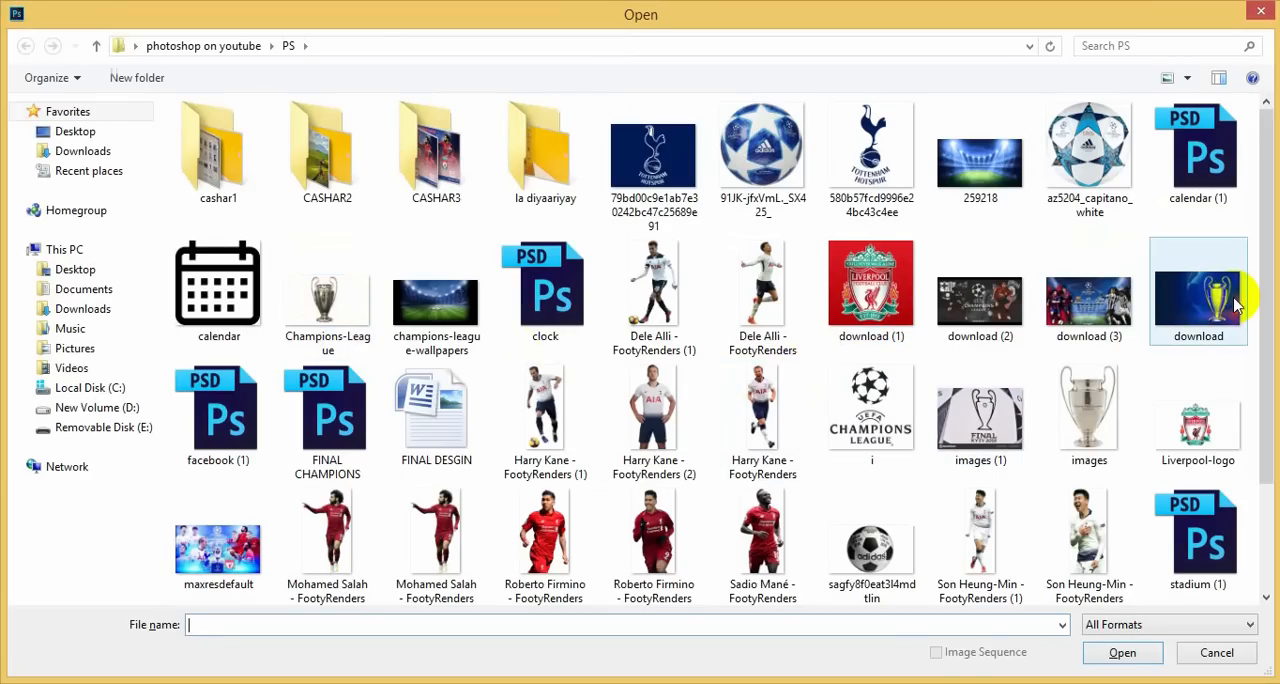
pyautogui.click(1218, 430)
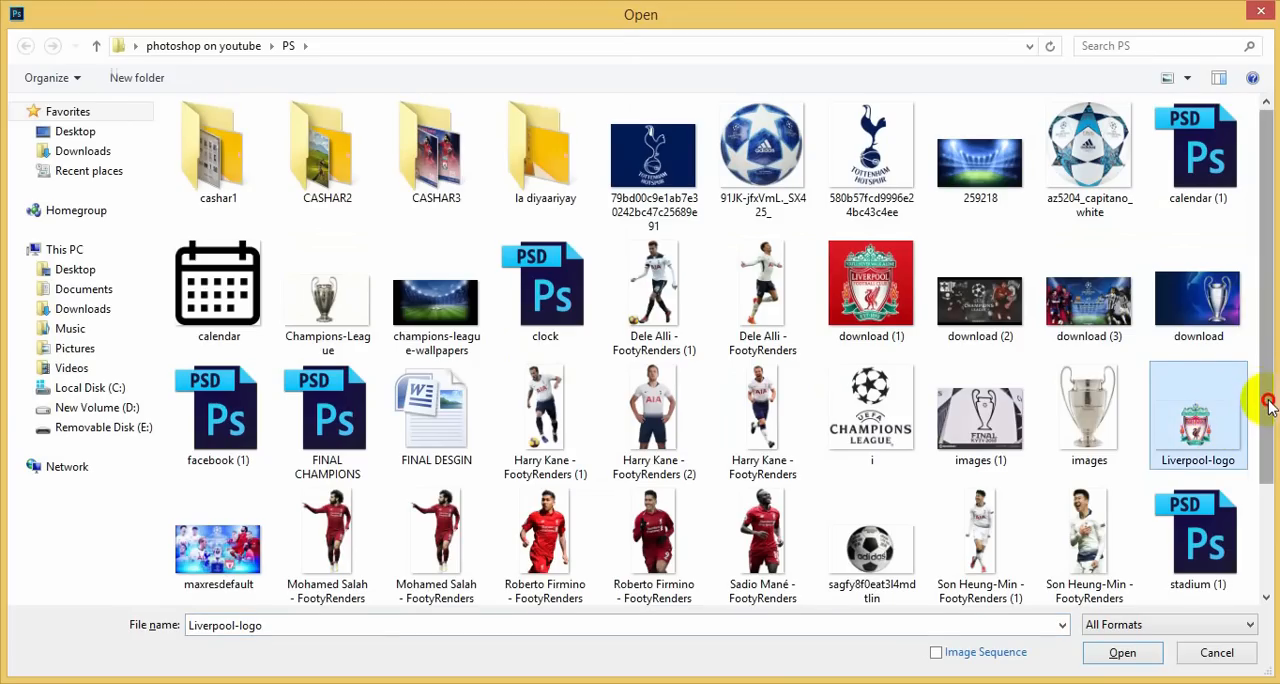
pyautogui.moveTo(1271, 400); pyautogui.dragTo(1268, 489)
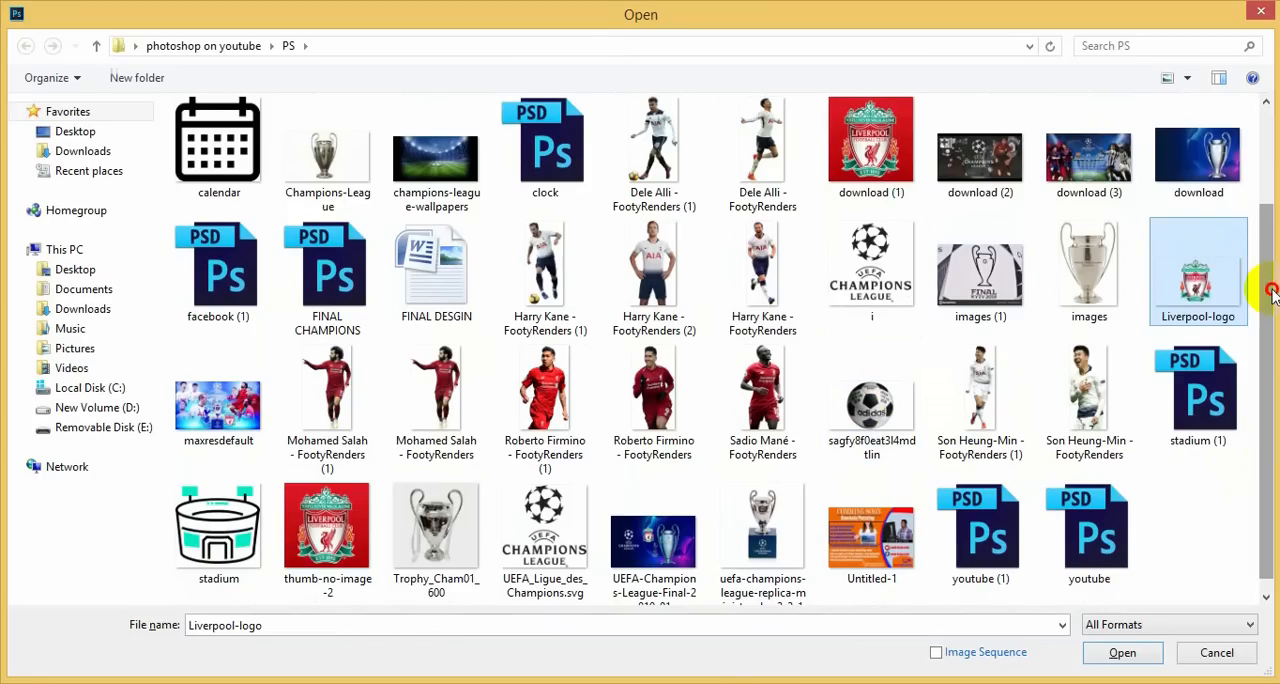
pyautogui.moveTo(1270, 290); pyautogui.dragTo(1268, 252)
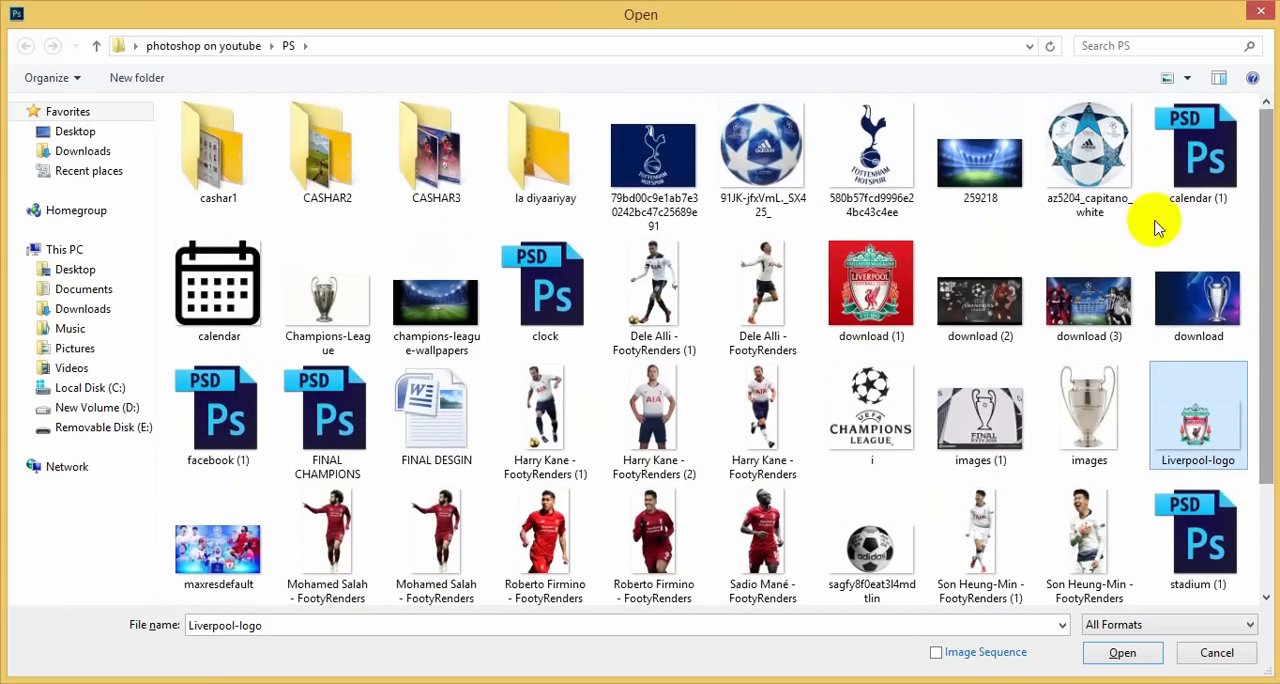
pyautogui.keyDown('ctrl'); pyautogui.click(893, 157); pyautogui.keyUp('ctrl')
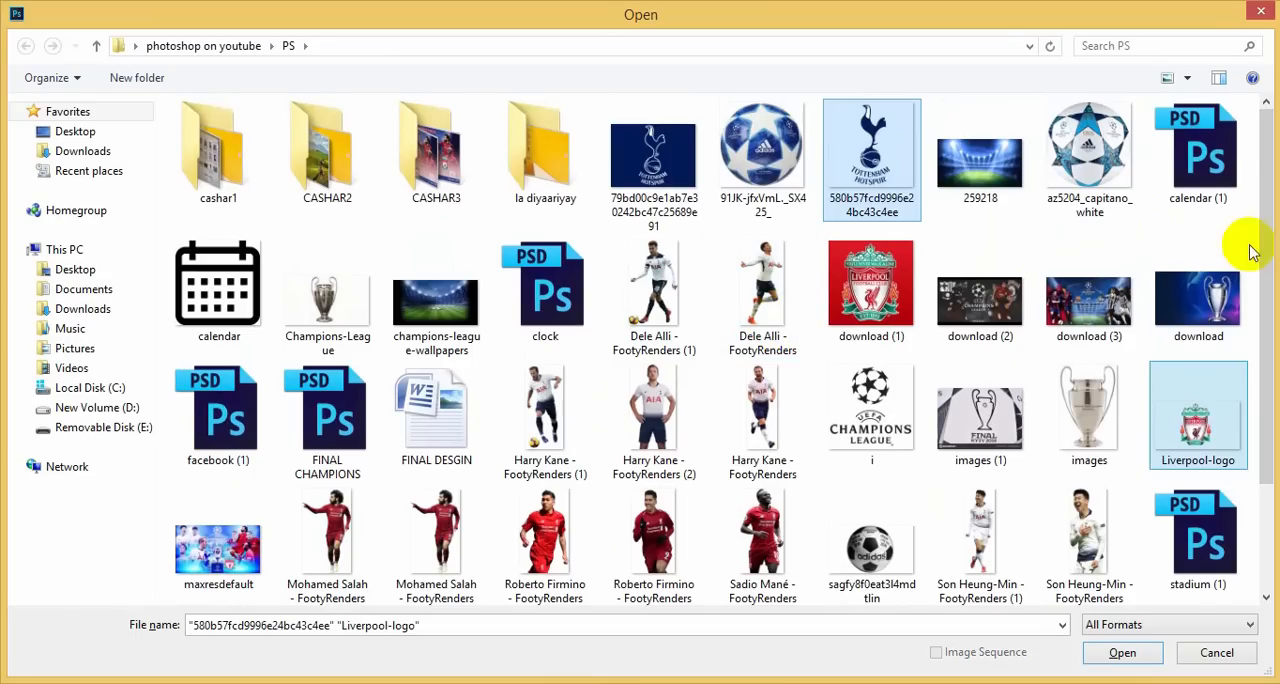
pyautogui.keyDown('ctrl'); pyautogui.click(243, 285); pyautogui.keyUp('ctrl')
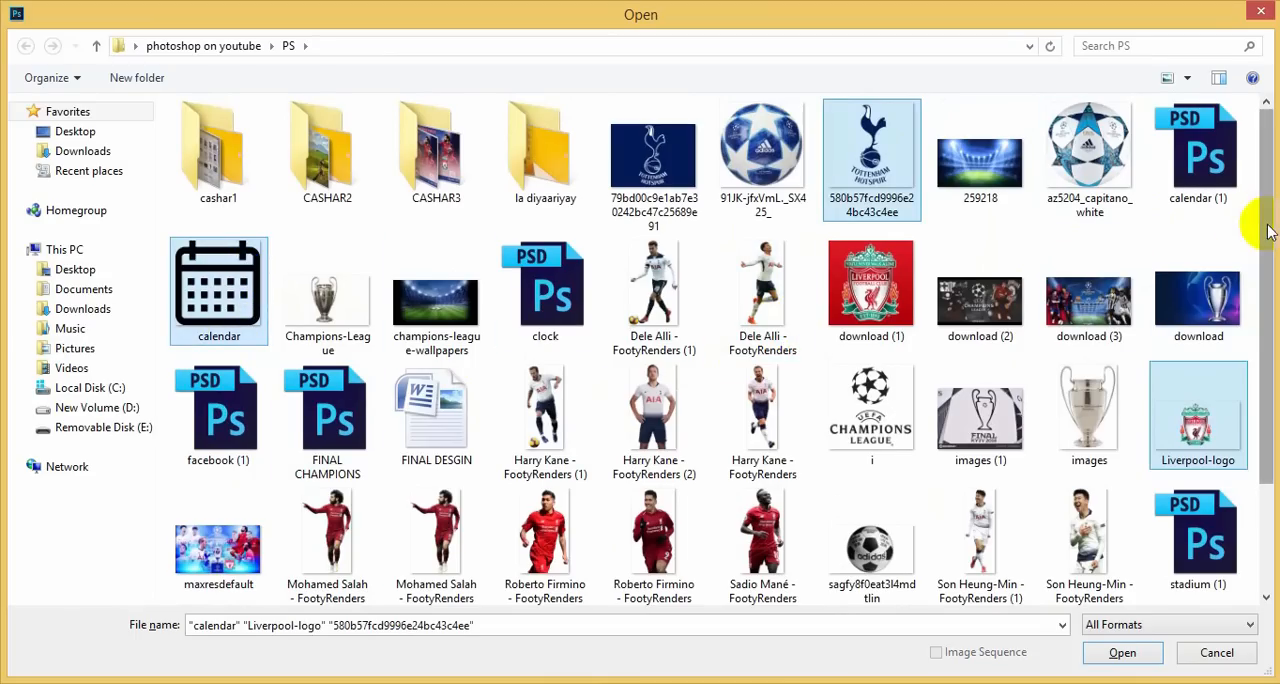
pyautogui.moveTo(1266, 228); pyautogui.dragTo(1250, 370)
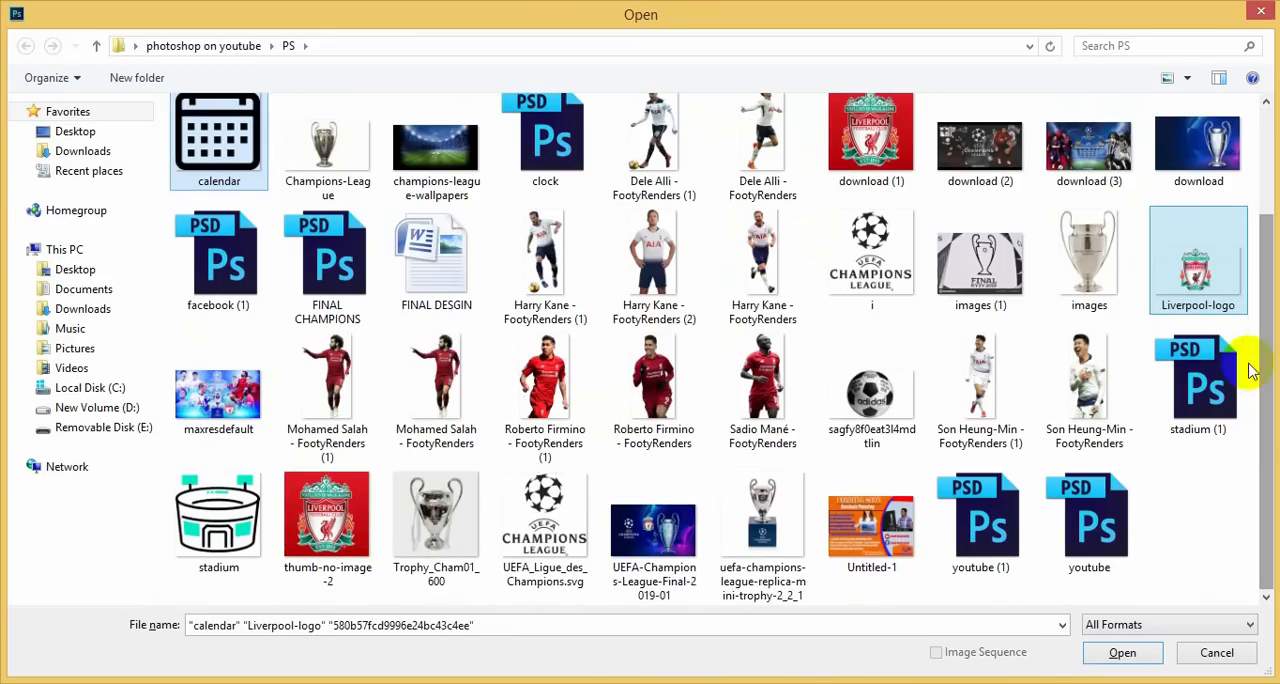
pyautogui.keyDown('ctrl'); pyautogui.click(235, 530); pyautogui.keyUp('ctrl')
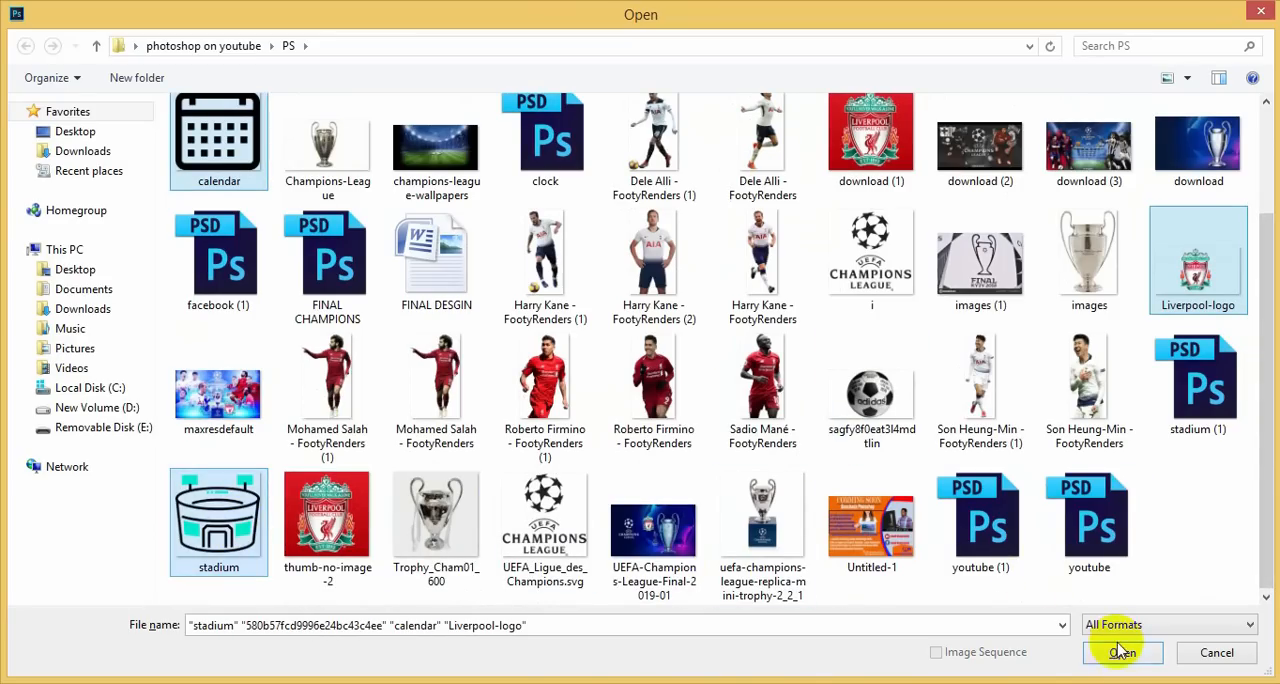
pyautogui.click(1120, 652)
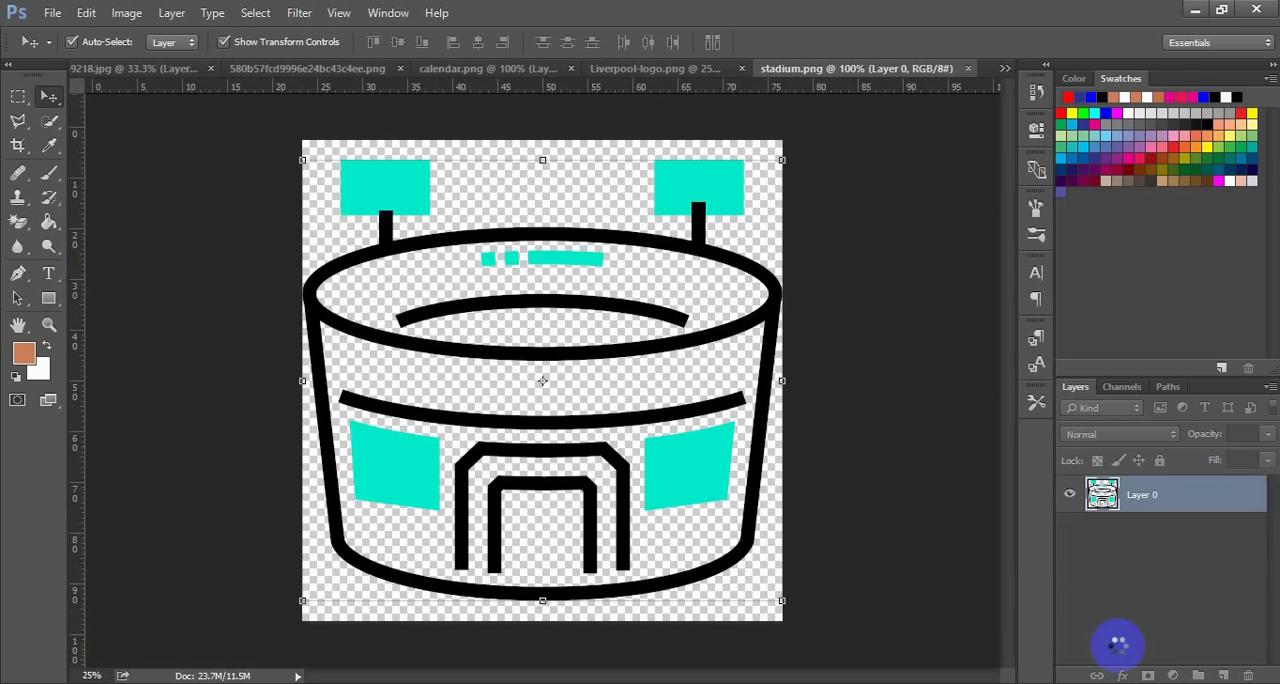
# Erase all turquoise areas of the stadium icon with the Magic Eraser at tolerance 32, leaving only the black outline
pyautogui.click(49, 222)
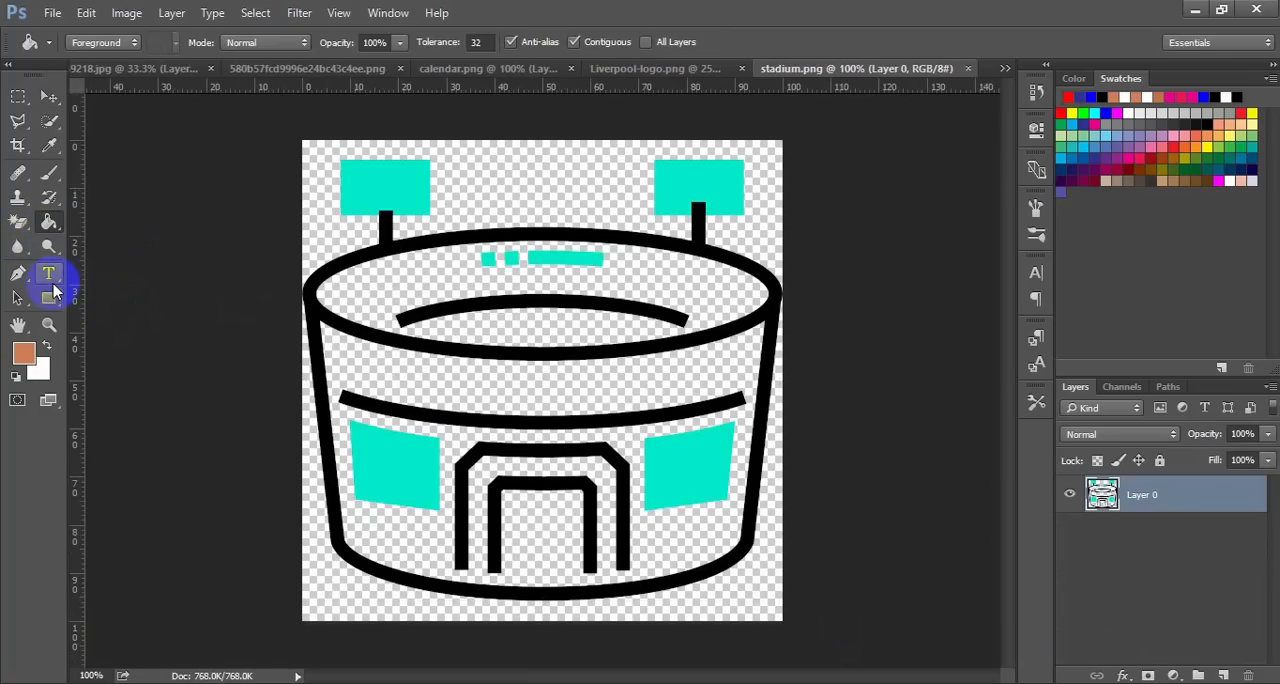
pyautogui.click(20, 222)
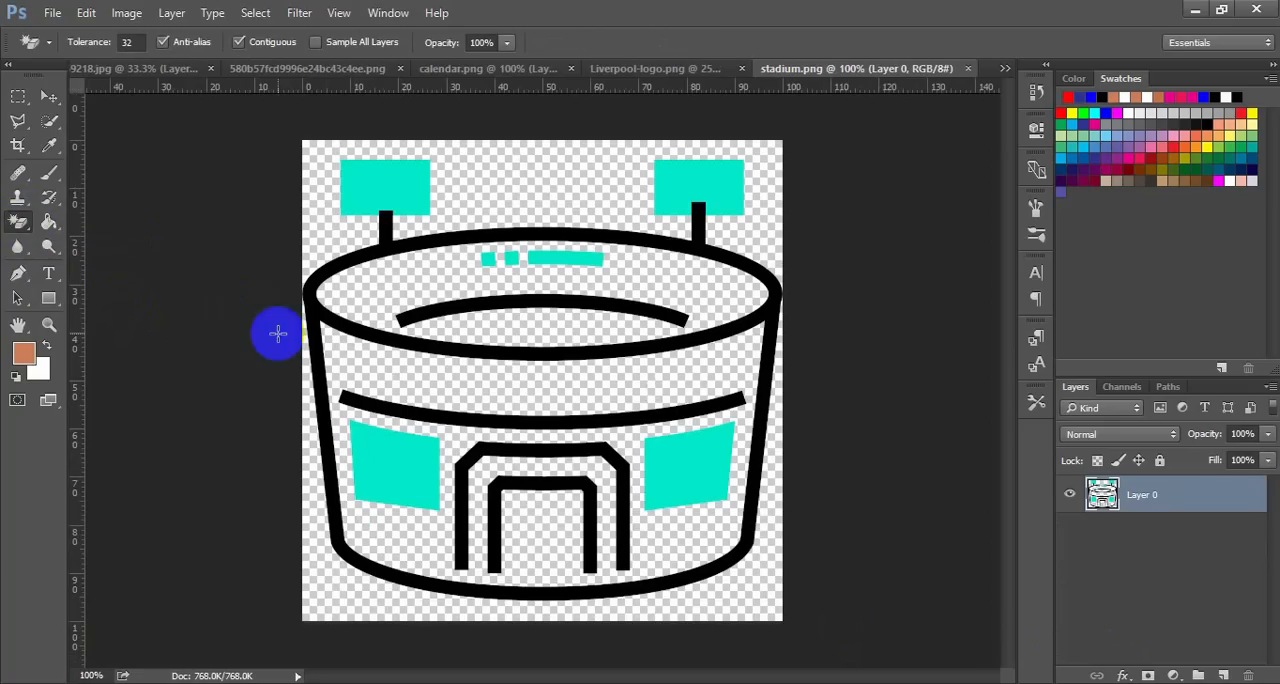
pyautogui.click(393, 450)
pyautogui.click(367, 178)
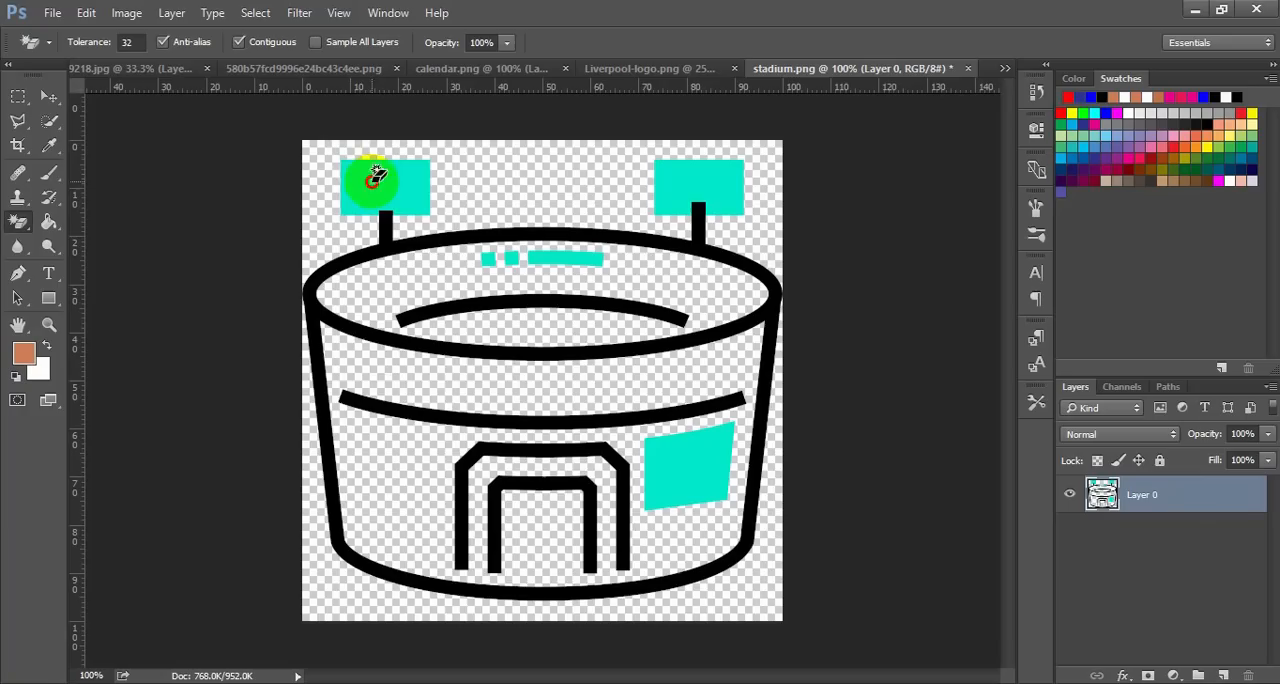
pyautogui.click(683, 182)
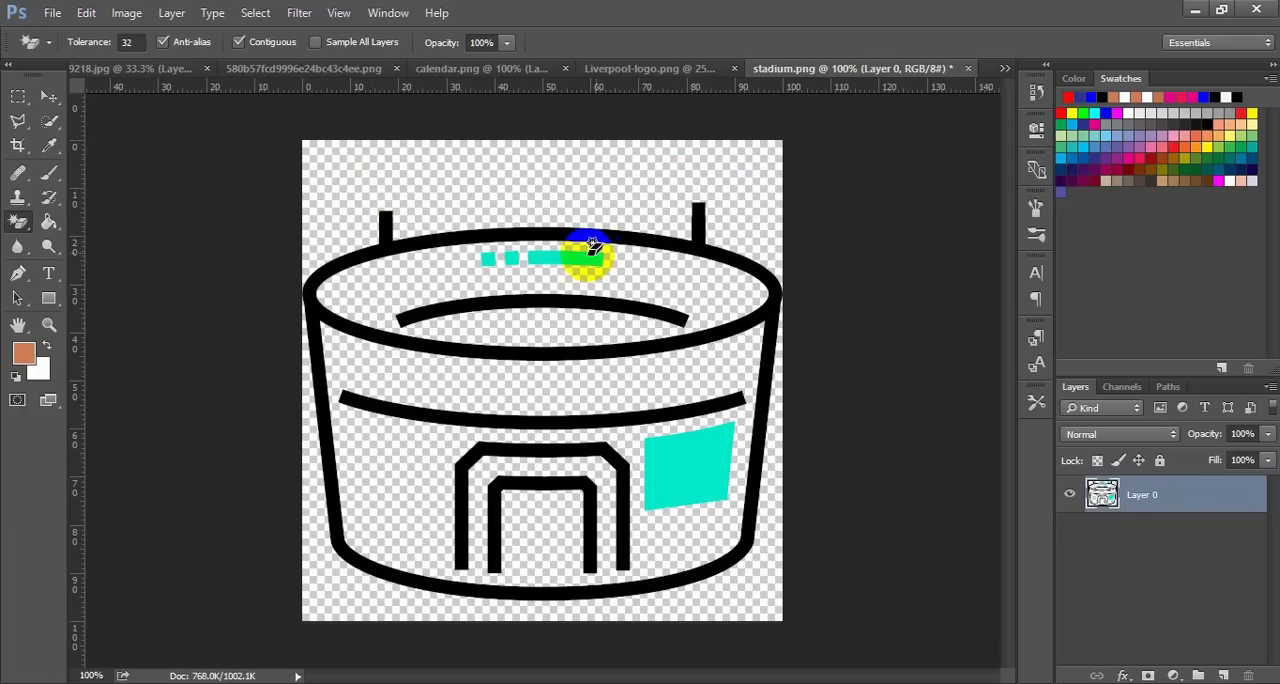
pyautogui.click(588, 255)
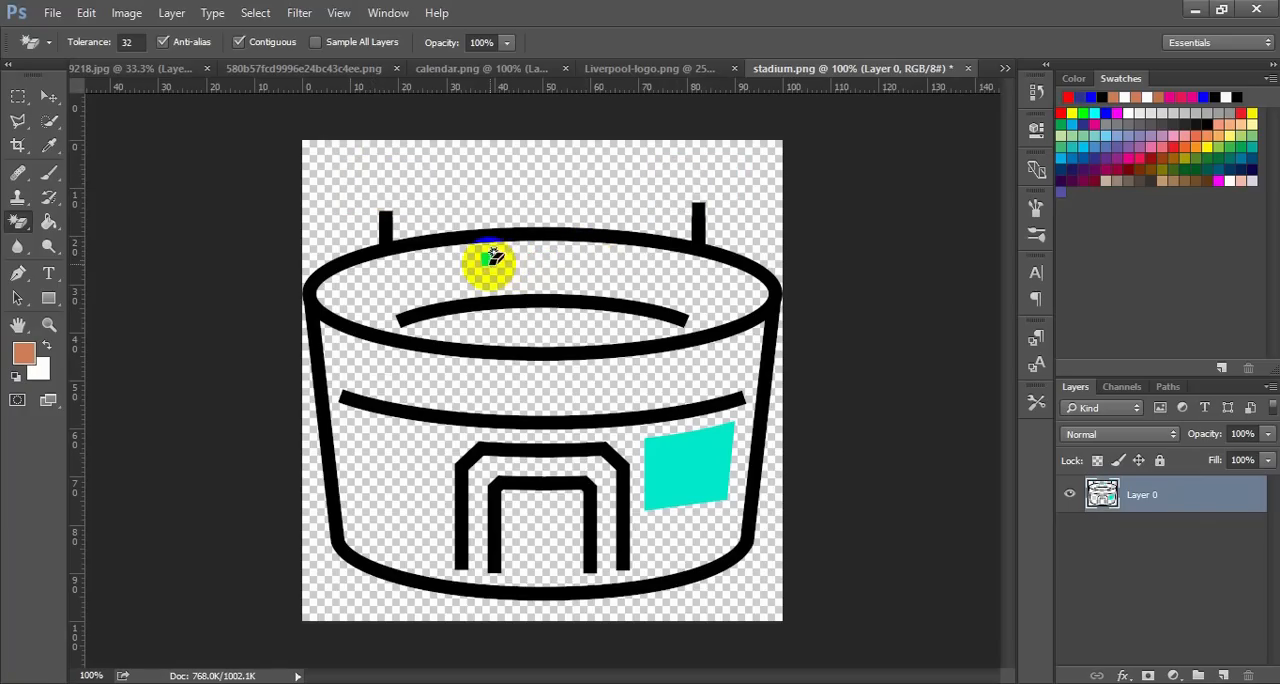
pyautogui.click(490, 261)
pyautogui.click(713, 475)
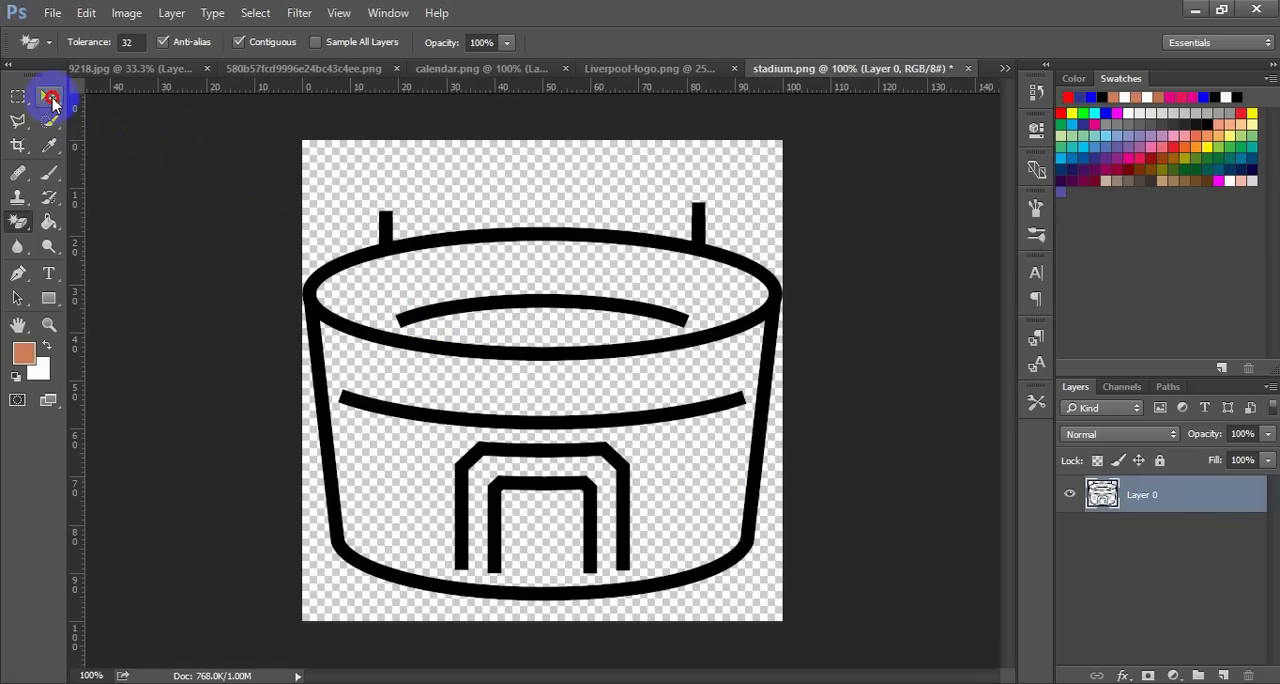
# Scale the stadium icon down to about 22.5% and bring it into the 259218.jpg poster below the Tottenham players
pyautogui.click(48, 96)
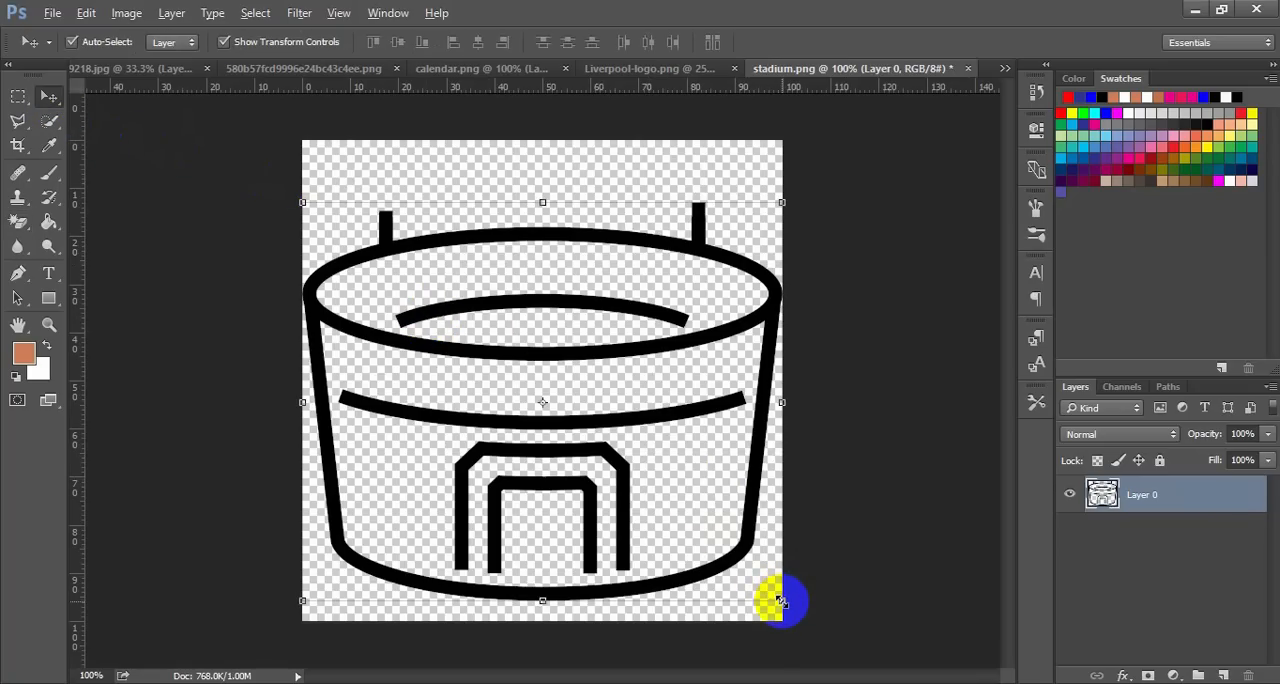
pyautogui.moveTo(780, 600); pyautogui.dragTo(596, 446)
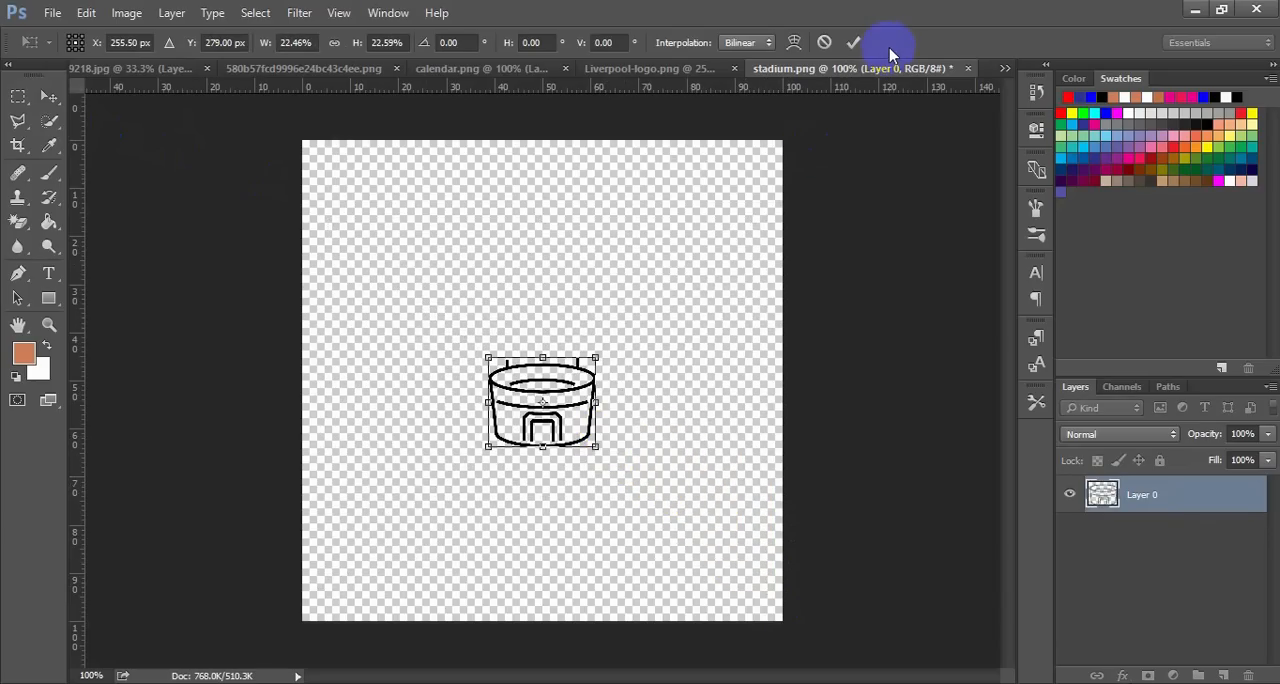
pyautogui.click(862, 44)
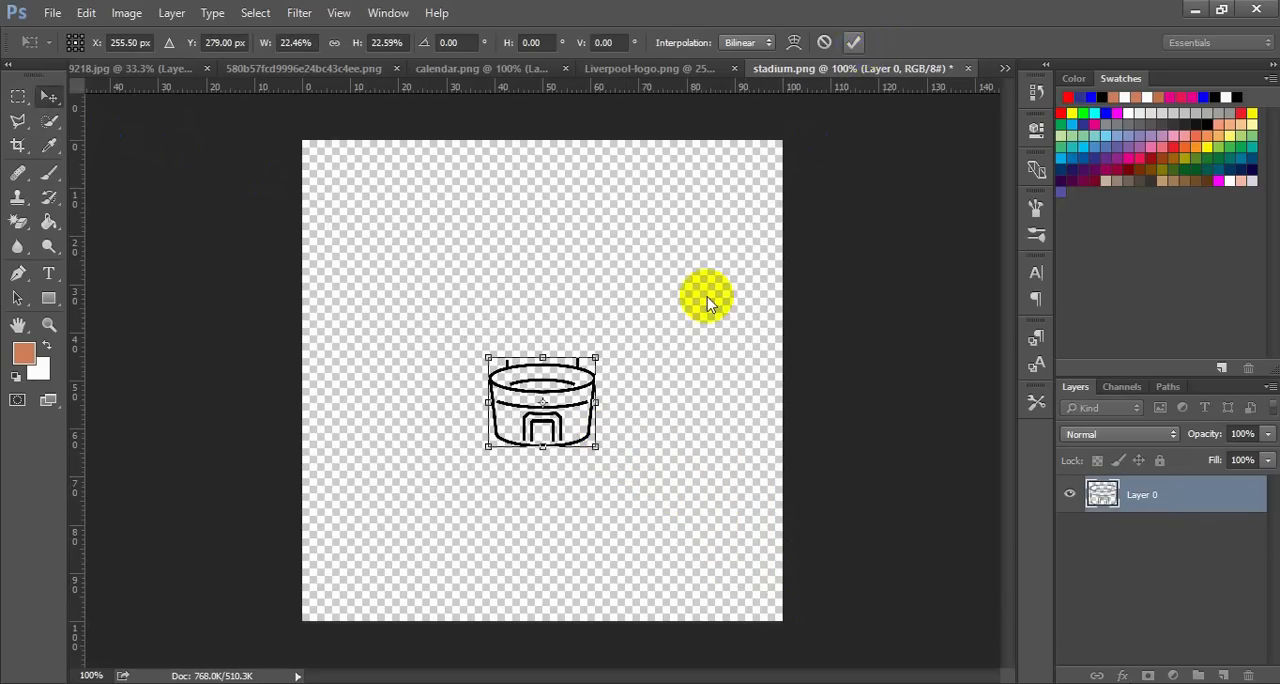
pyautogui.click(570, 392)
pyautogui.moveTo(570, 392); pyautogui.dragTo(376, 338)
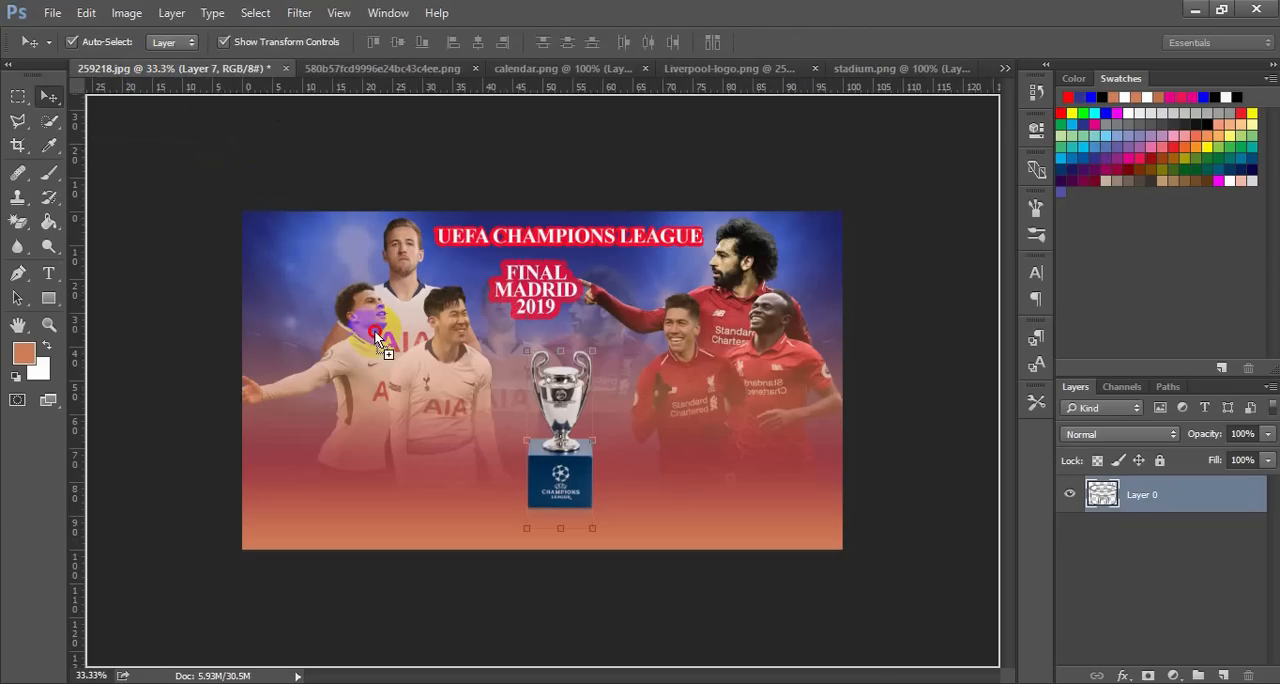
pyautogui.moveTo(393, 453); pyautogui.dragTo(393, 465)
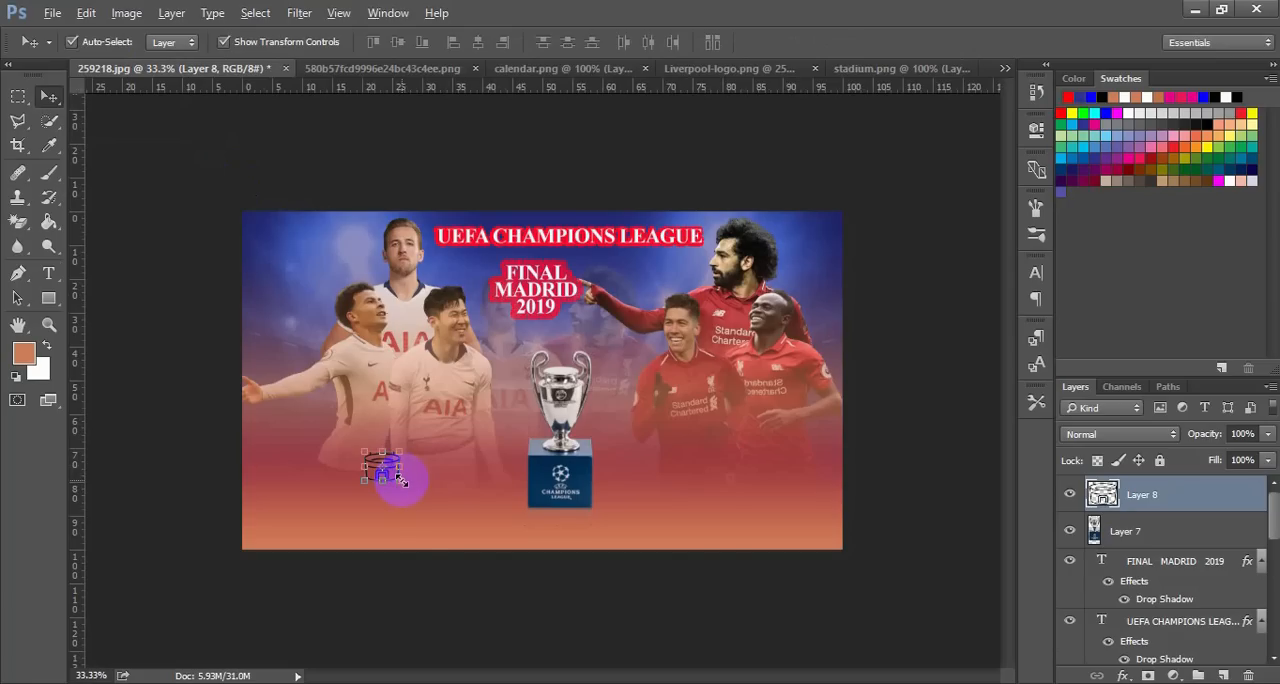
# Enlarge the stadium icon on the poster to about 165%
pyautogui.moveTo(401, 481); pyautogui.dragTo(417, 494)
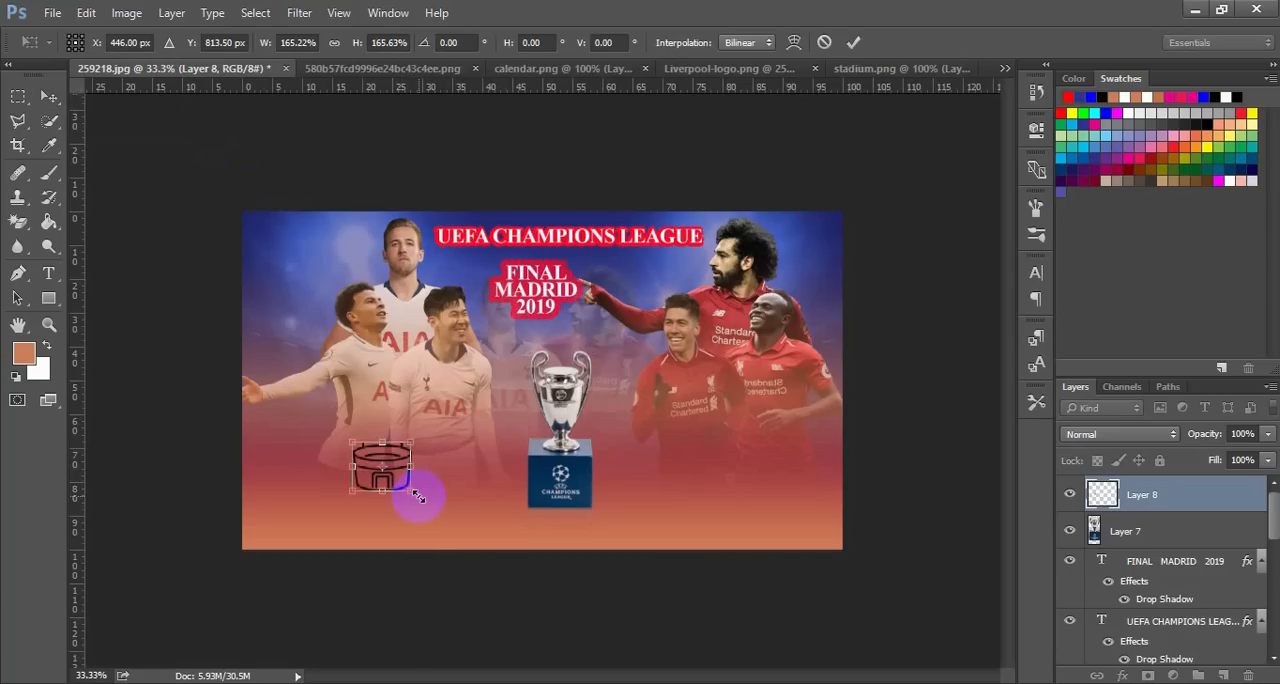
pyautogui.click(856, 43)
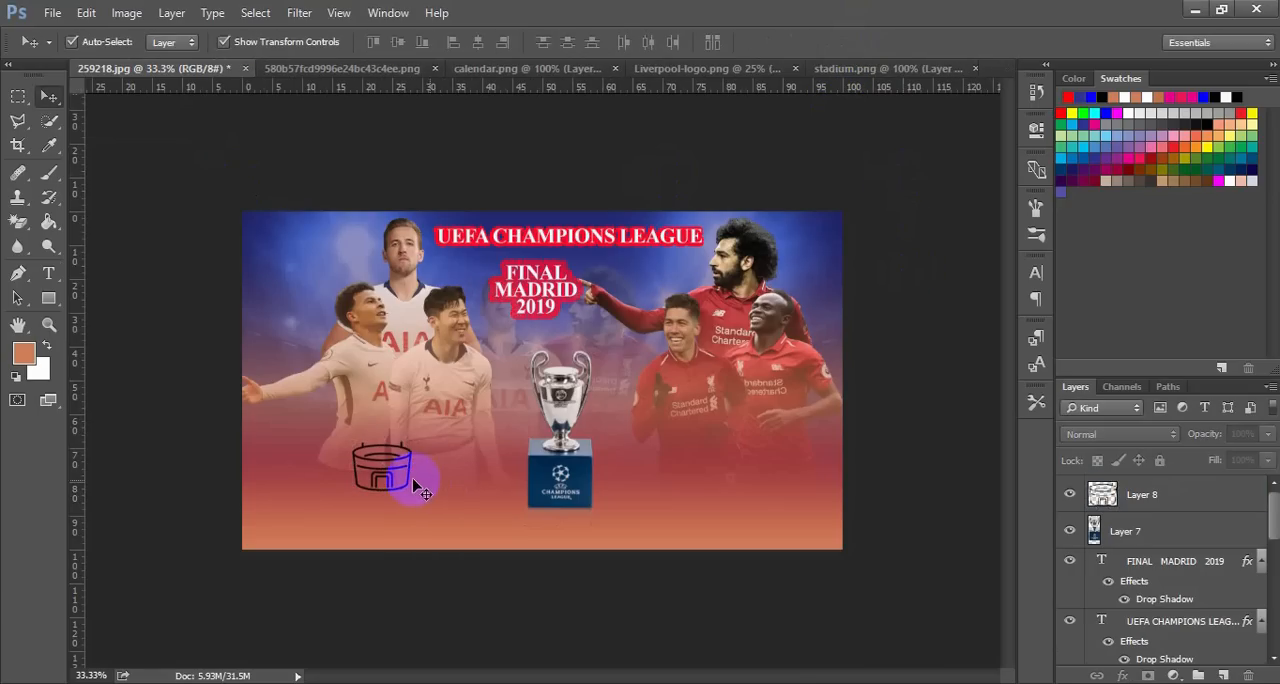
pyautogui.moveTo(393, 478)
pyautogui.mouseDown()
pyautogui.moveTo(368, 470)
pyautogui.moveTo(380, 466)
pyautogui.mouseUp()
pyautogui.moveTo(408, 532); pyautogui.dragTo(411, 541)
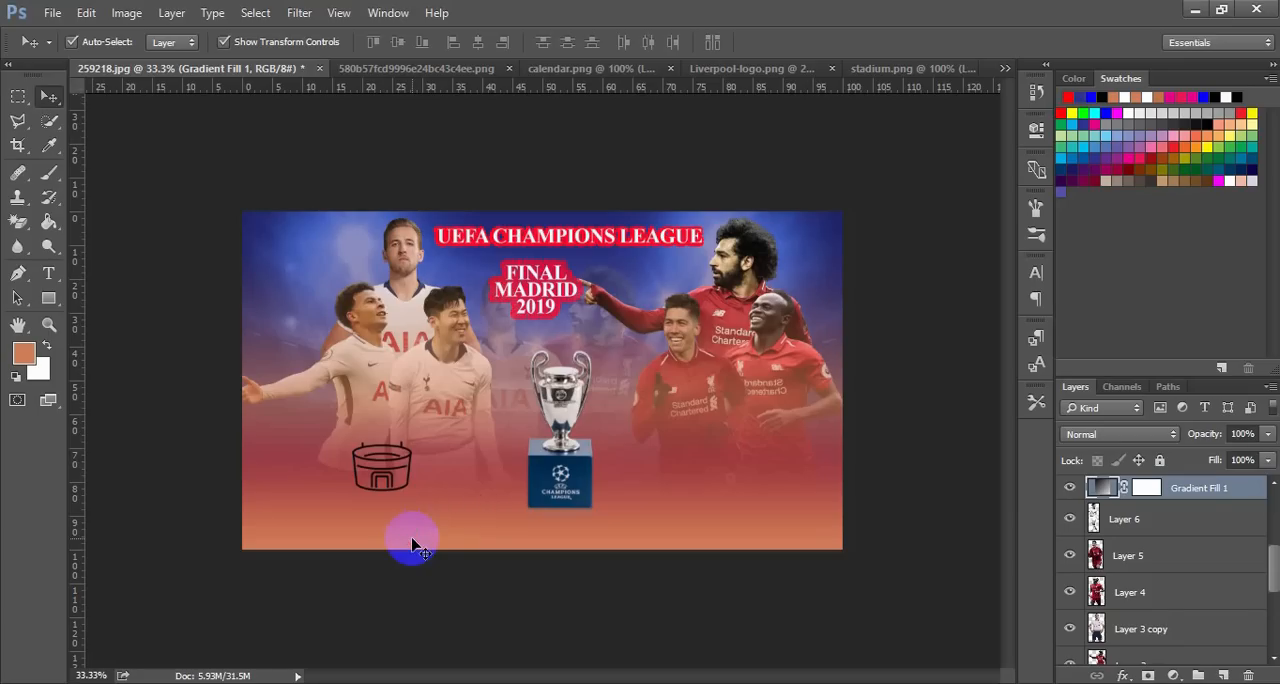
# Scale the poster's stadium icon down to about 76%
pyautogui.click(404, 464)
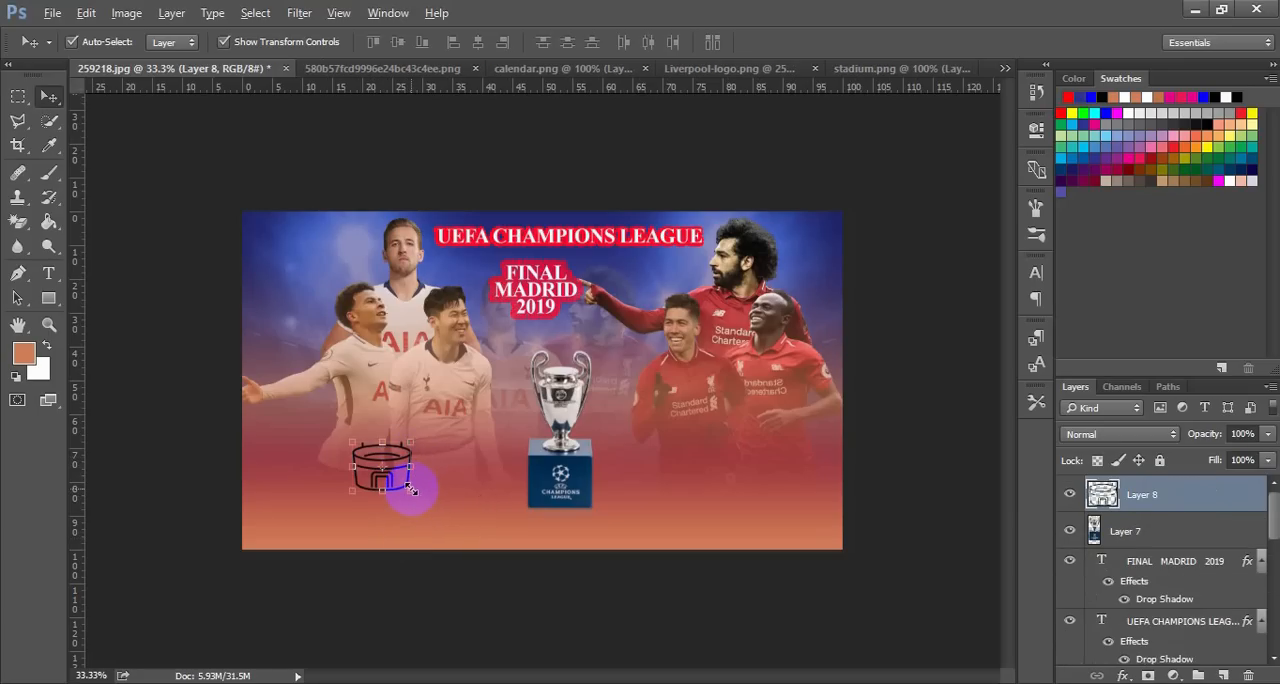
pyautogui.moveTo(411, 489); pyautogui.dragTo(404, 483)
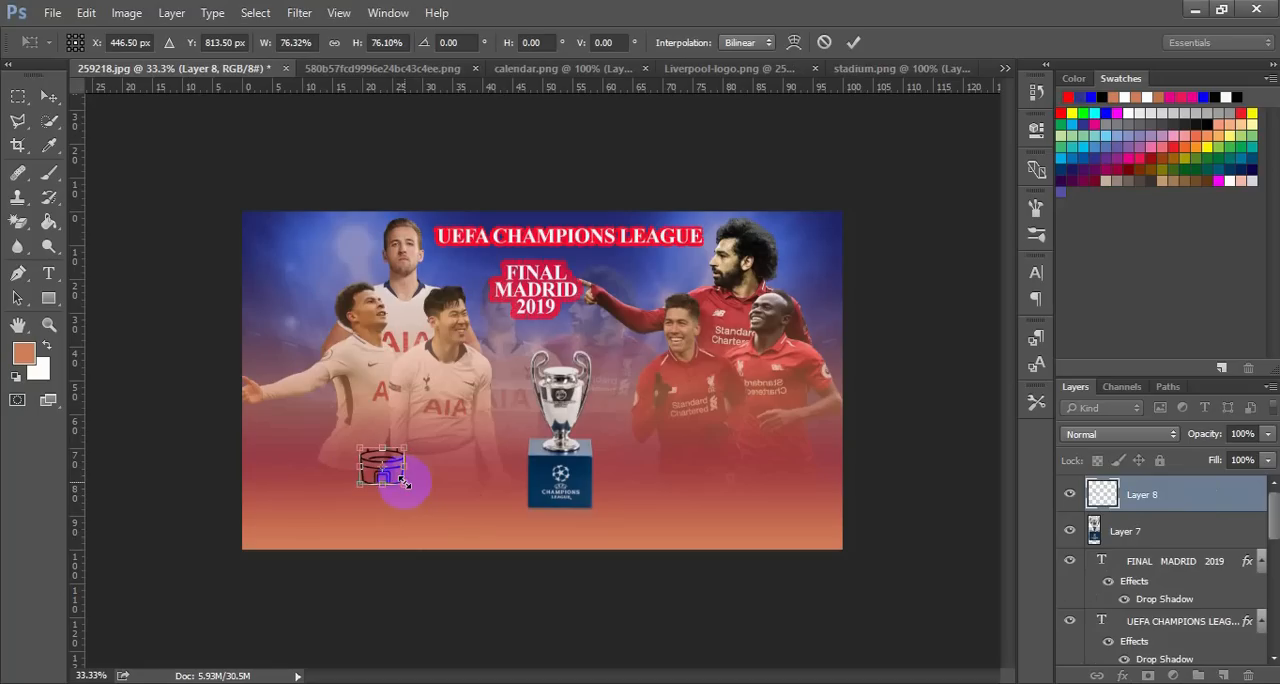
pyautogui.click(853, 42)
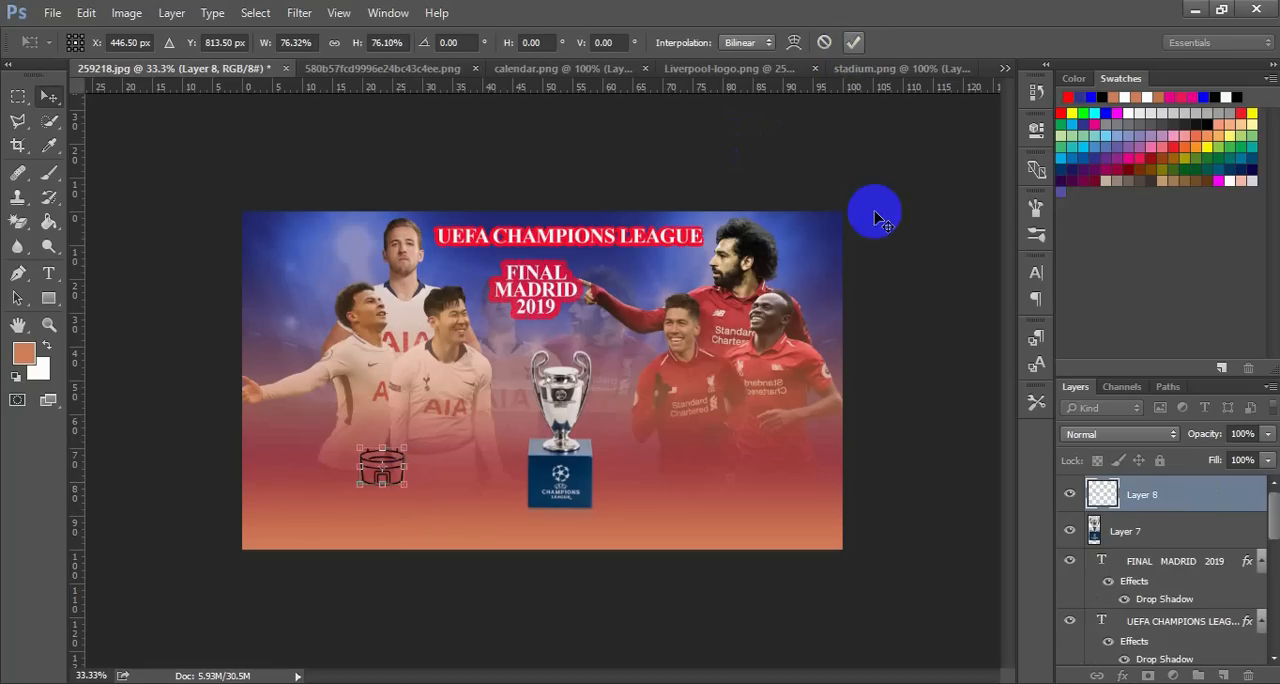
# Add a near-white (fbf7f8) Color Overlay at 100% opacity to the stadium icon below the Tottenham players
pyautogui.click(383, 470)
pyautogui.click(383, 472)
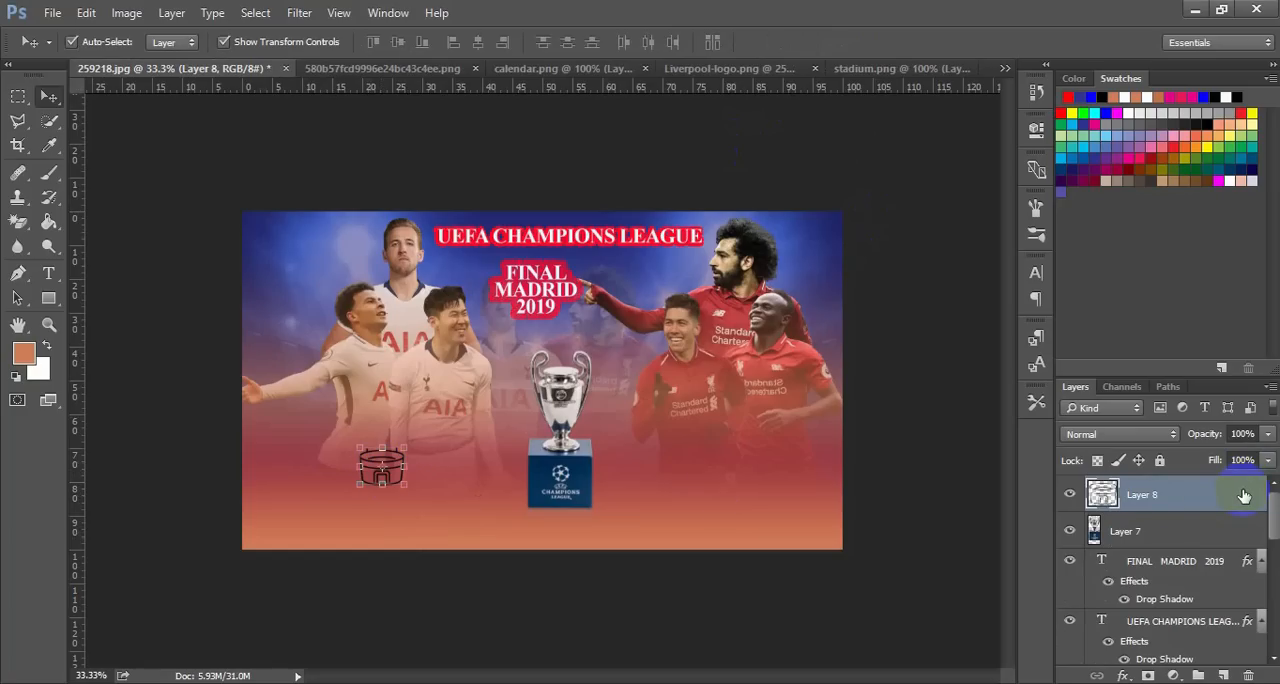
pyautogui.press('space')
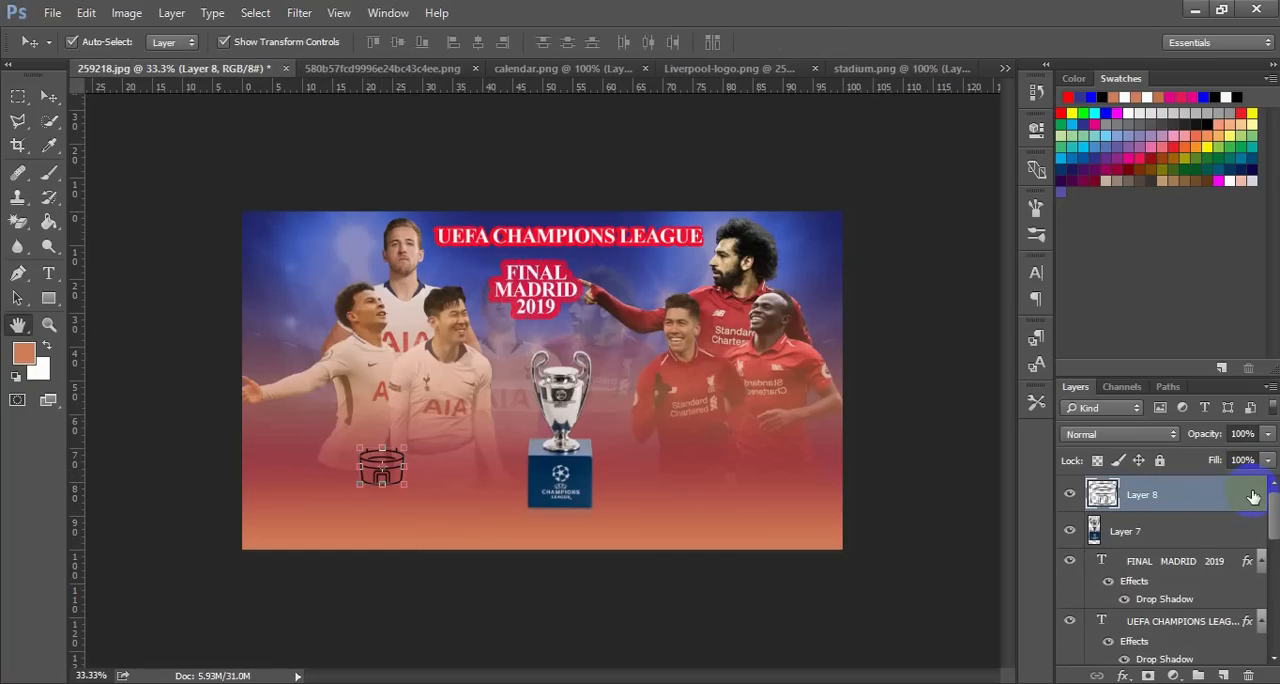
pyautogui.doubleClick(1253, 497)
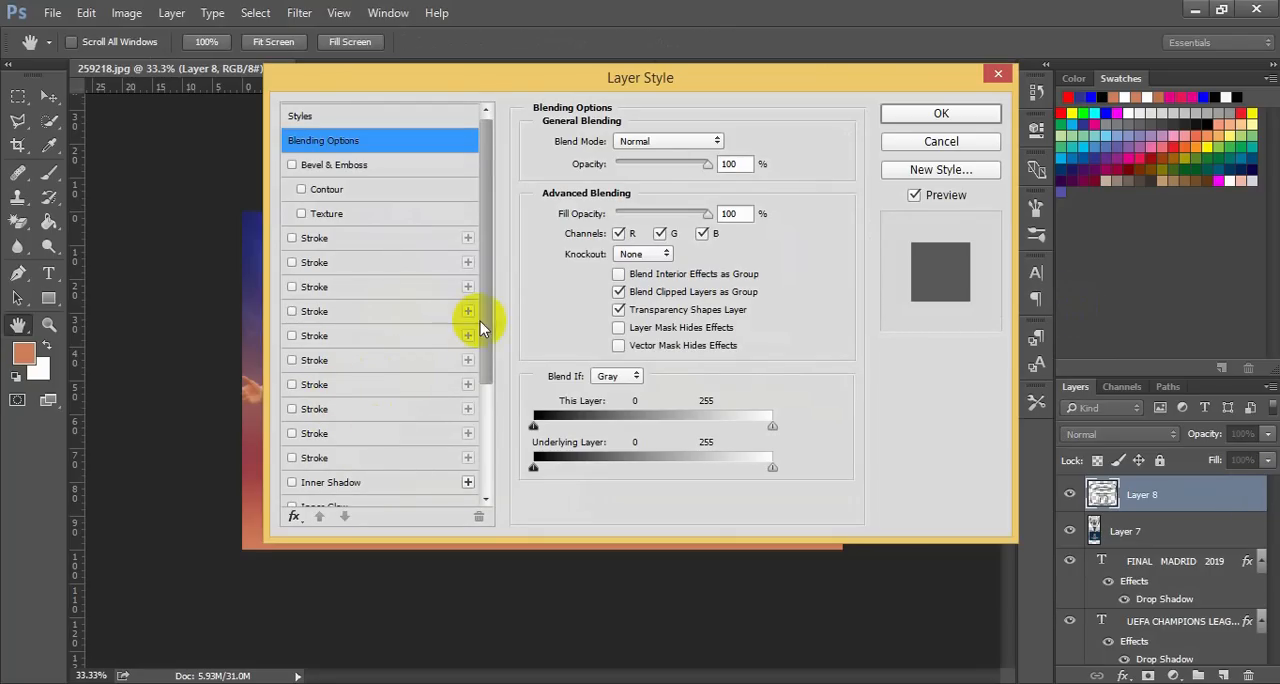
pyautogui.moveTo(486, 334); pyautogui.dragTo(449, 409)
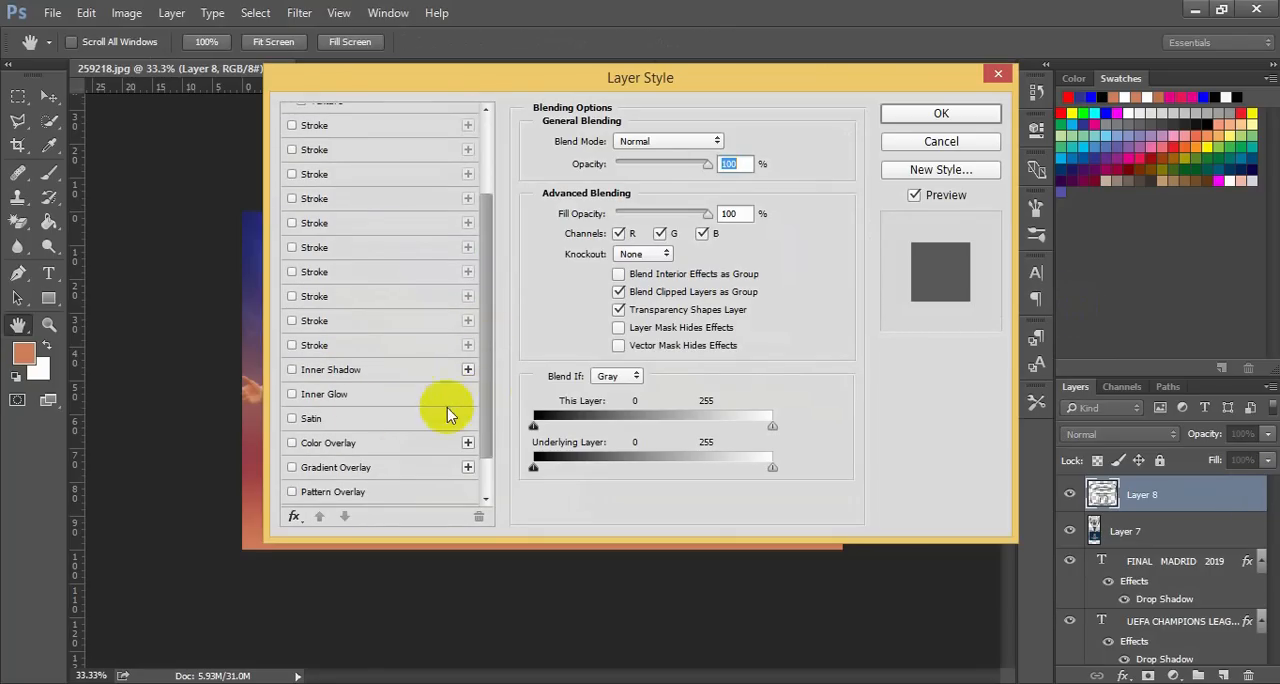
pyautogui.click(336, 450)
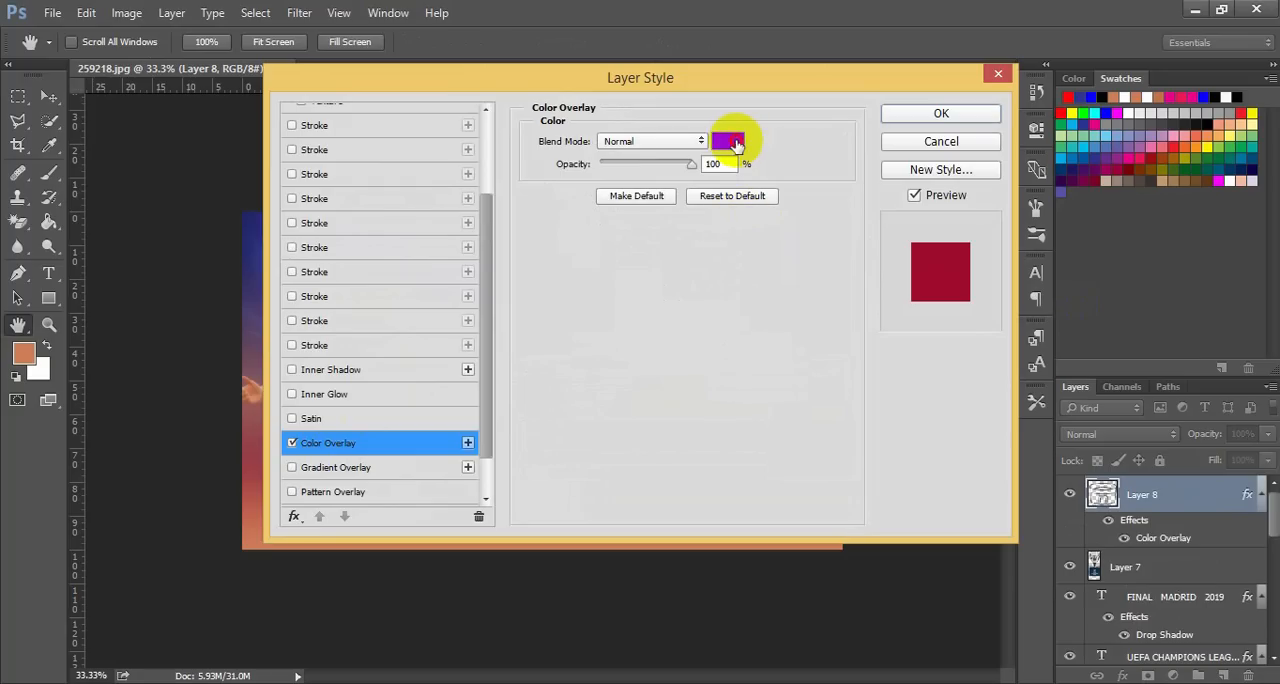
pyautogui.click(730, 142)
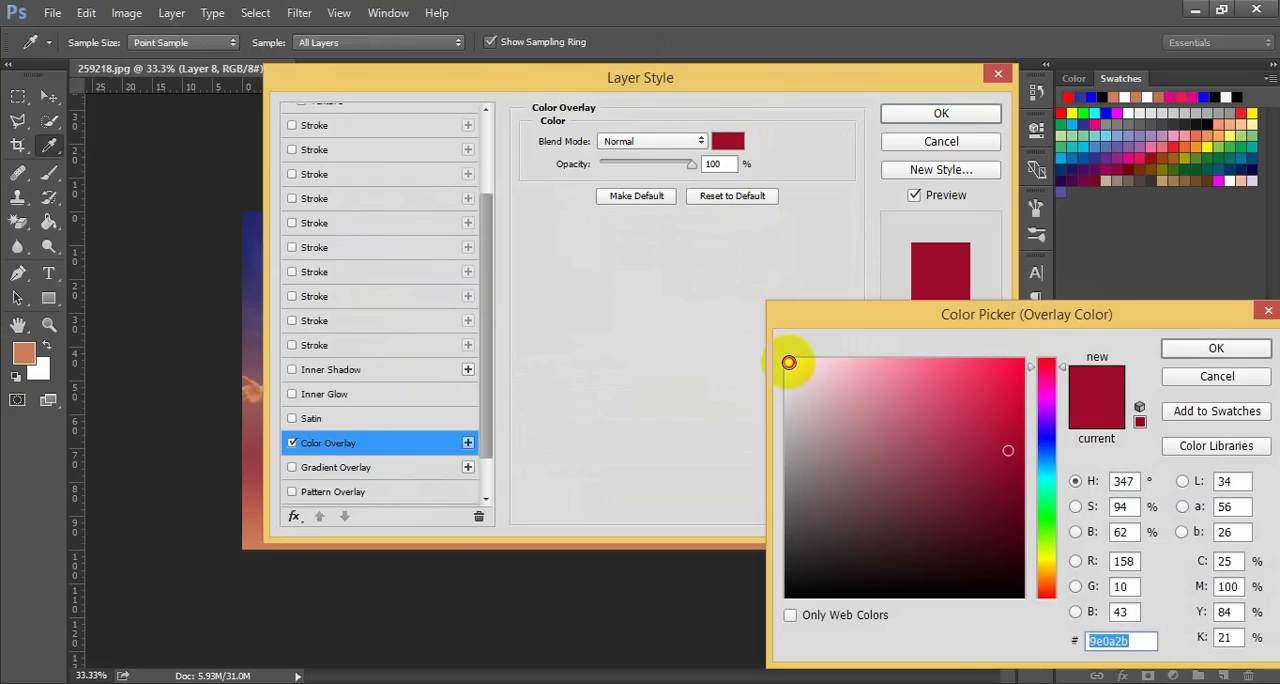
pyautogui.click(789, 362)
pyautogui.click(1216, 348)
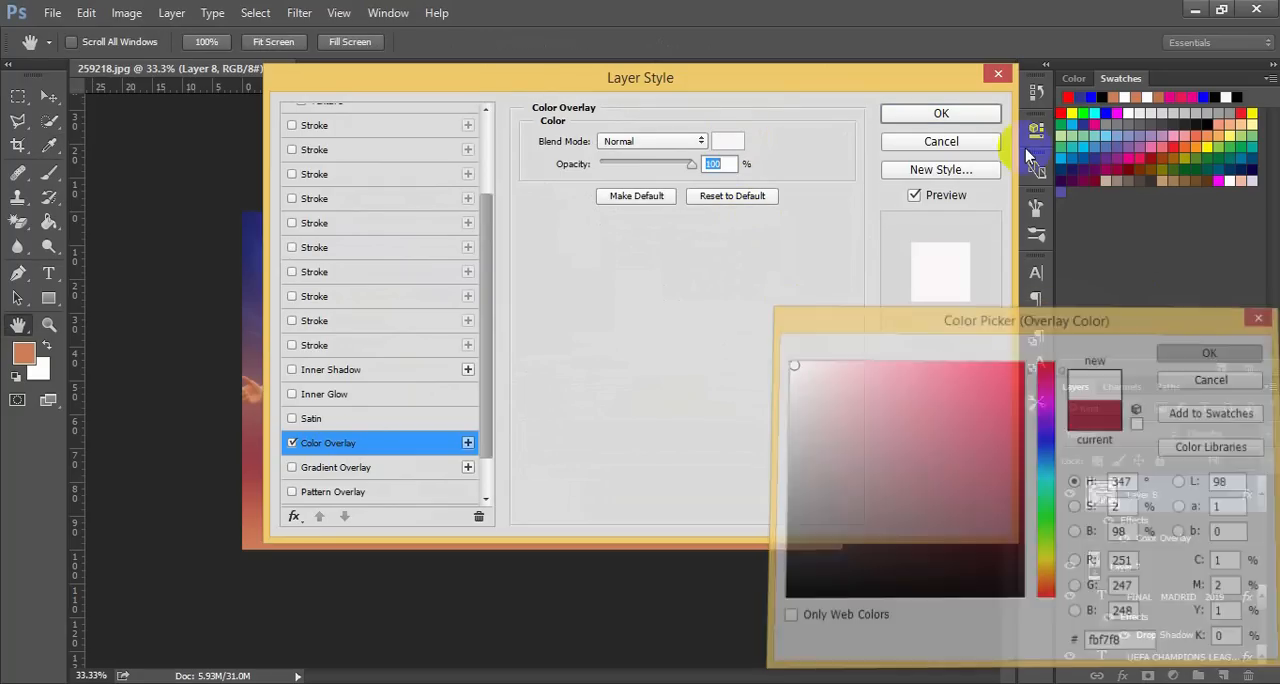
pyautogui.click(985, 120)
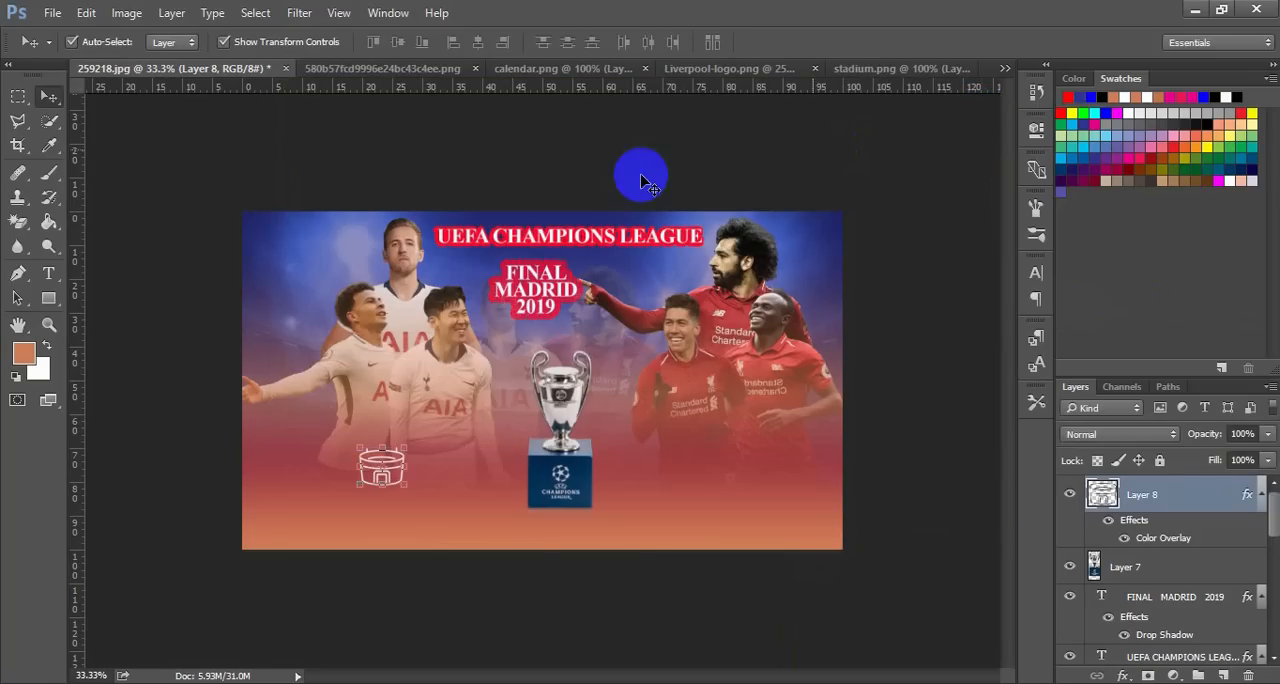
pyautogui.click(315, 176)
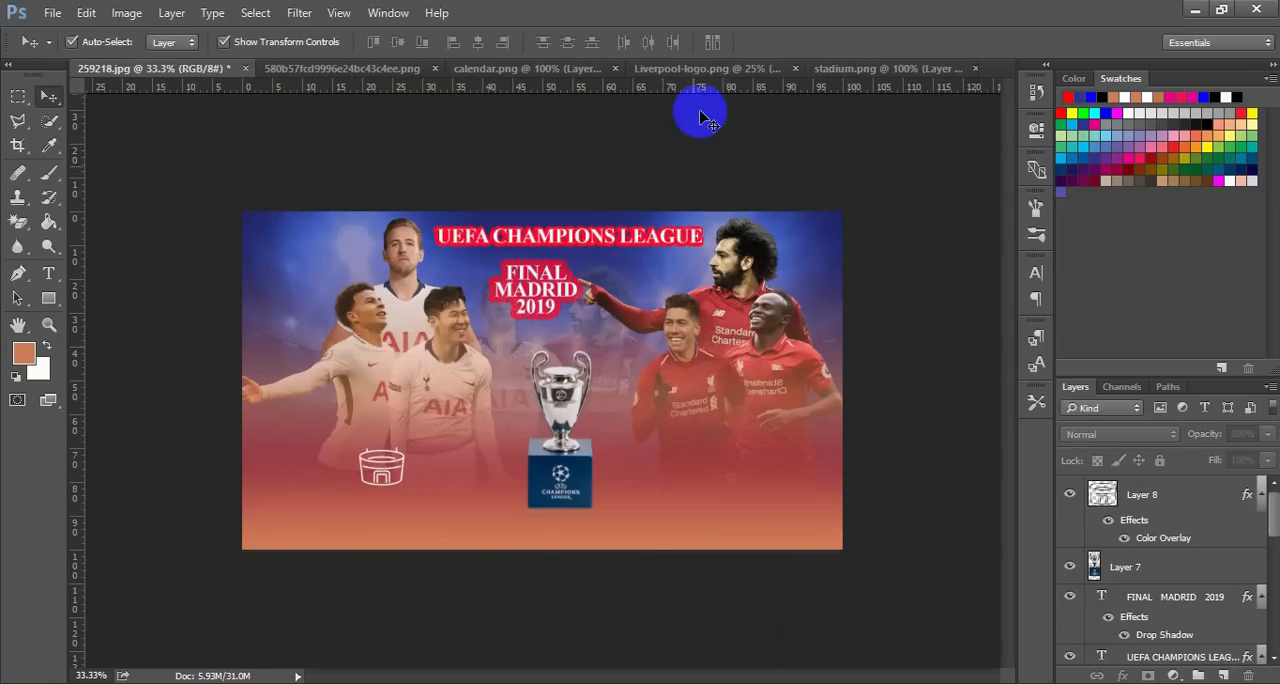
# Scale the icon in calendar.png down to about 30.5% and bring it into the 259218.jpg poster beside the trophy
pyautogui.click(748, 70)
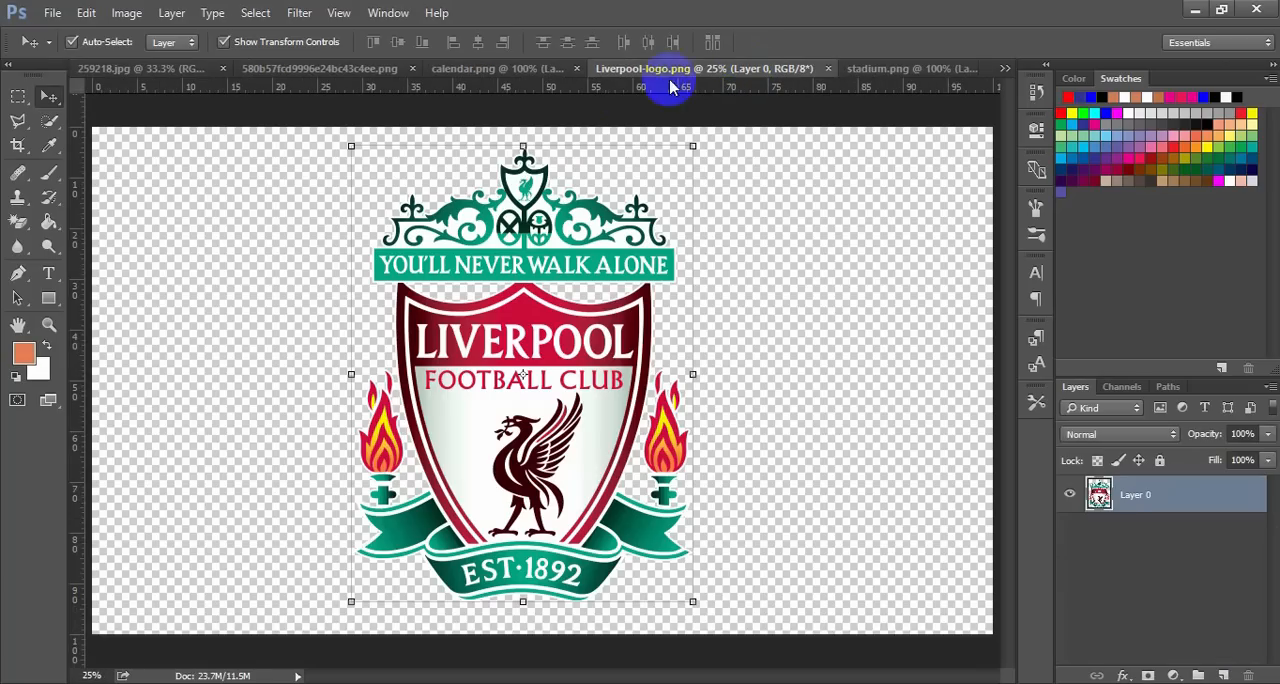
pyautogui.click(546, 72)
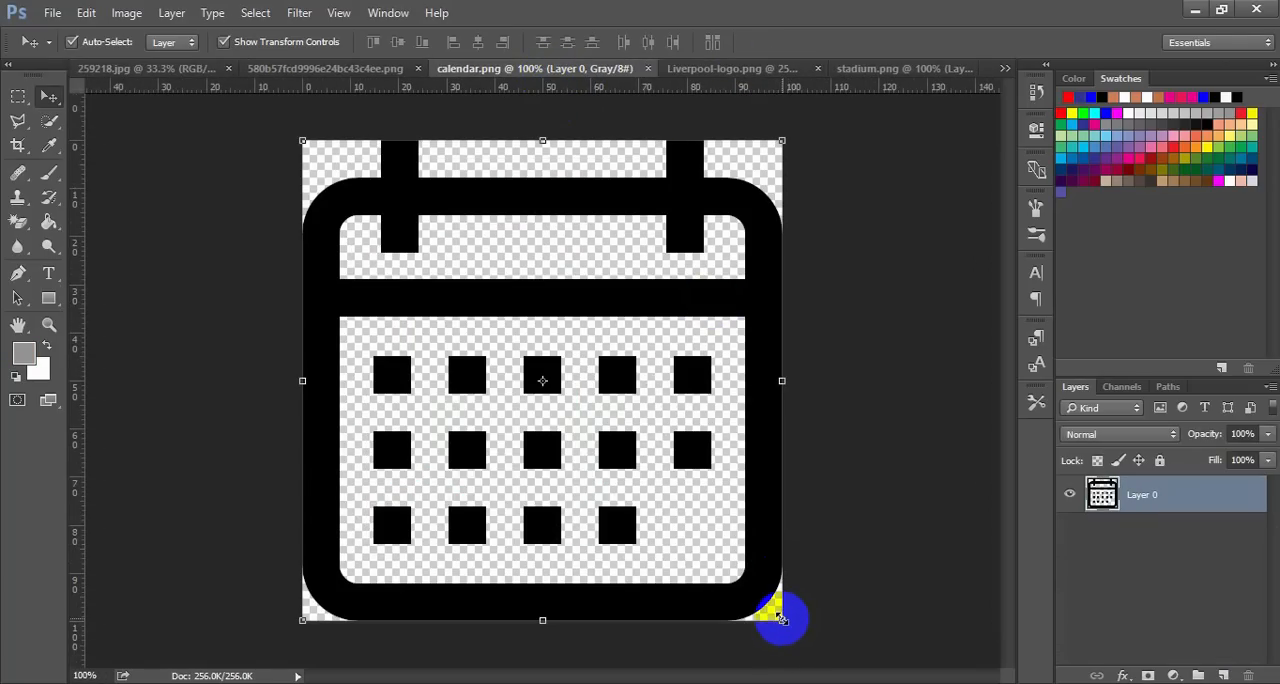
pyautogui.moveTo(779, 617); pyautogui.dragTo(614, 452)
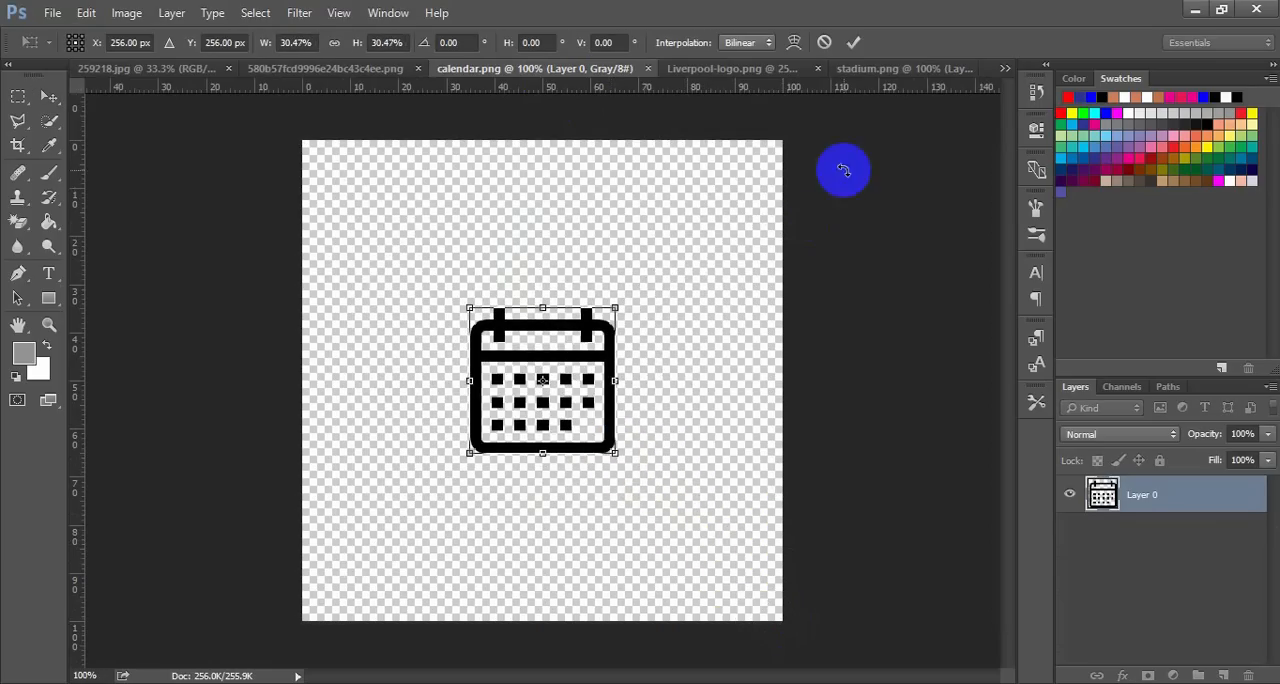
pyautogui.click(858, 40)
pyautogui.moveTo(602, 318); pyautogui.dragTo(575, 338)
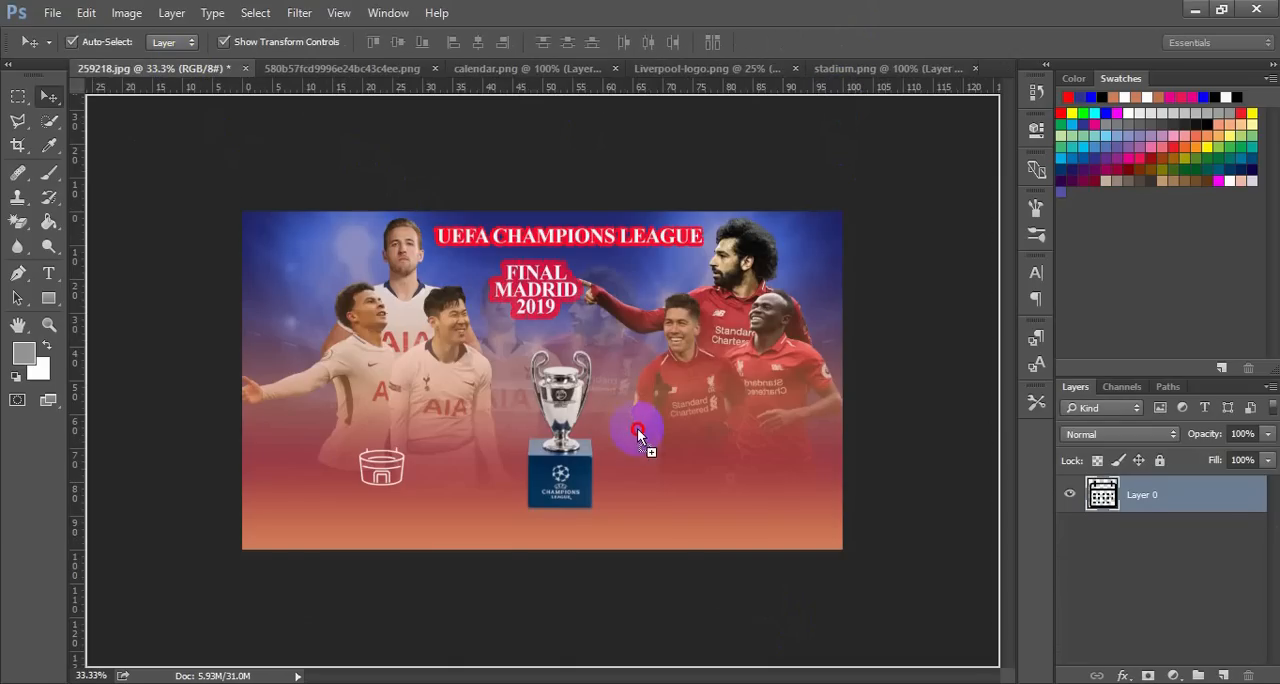
pyautogui.moveTo(651, 465); pyautogui.dragTo(651, 460)
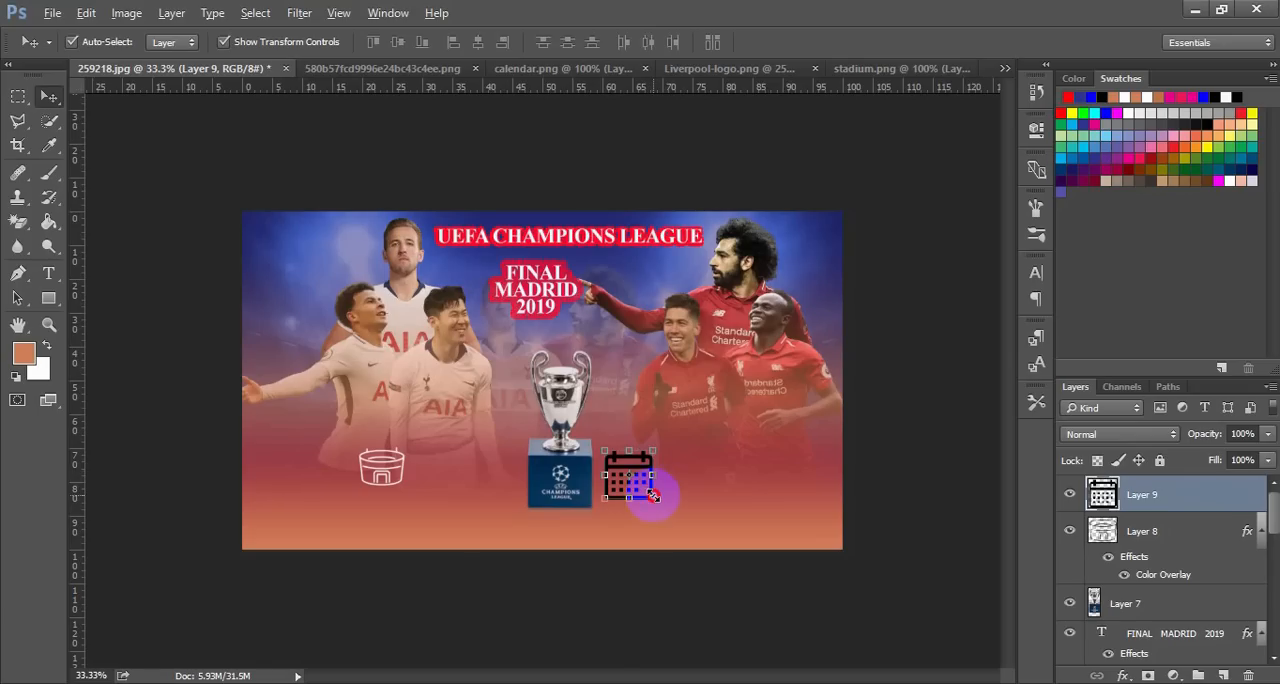
# Scale the poster's calendar icon down to about 83%
pyautogui.hotkey('ctrl', 't')
pyautogui.moveTo(651, 494); pyautogui.dragTo(648, 490)
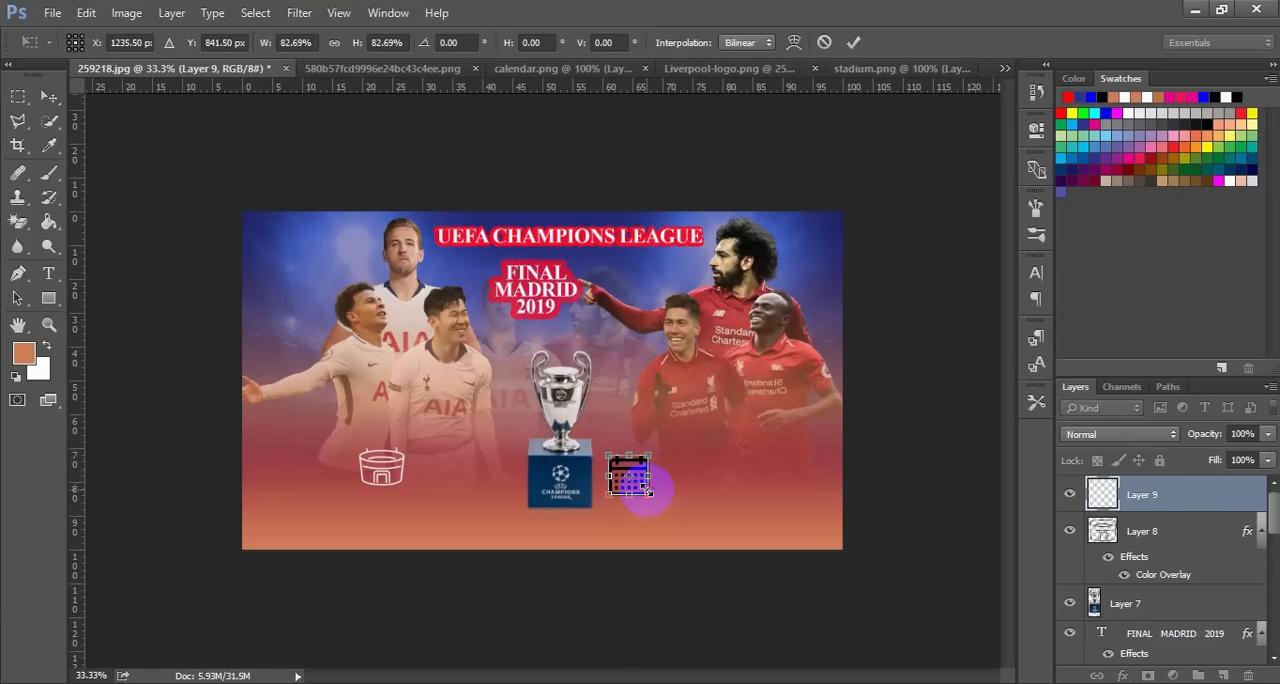
pyautogui.click(856, 45)
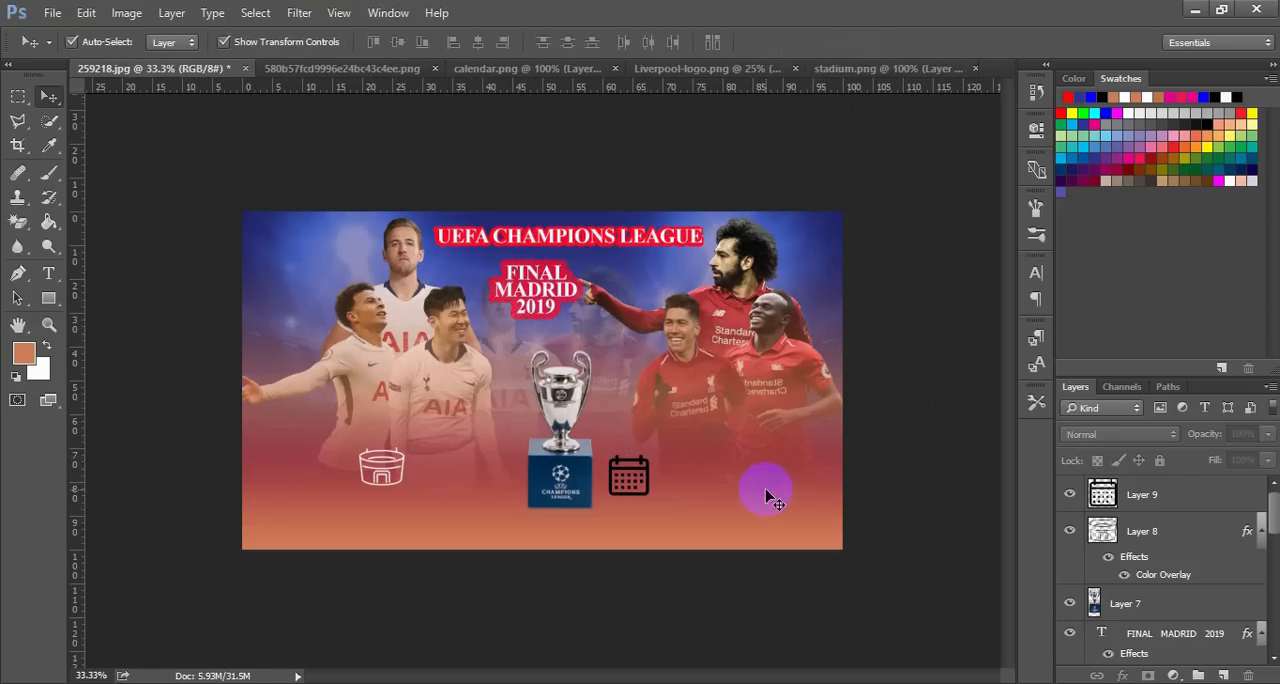
# Add the same near-white Color Overlay in Normal mode at 100% opacity to the calendar icon
pyautogui.click(650, 475)
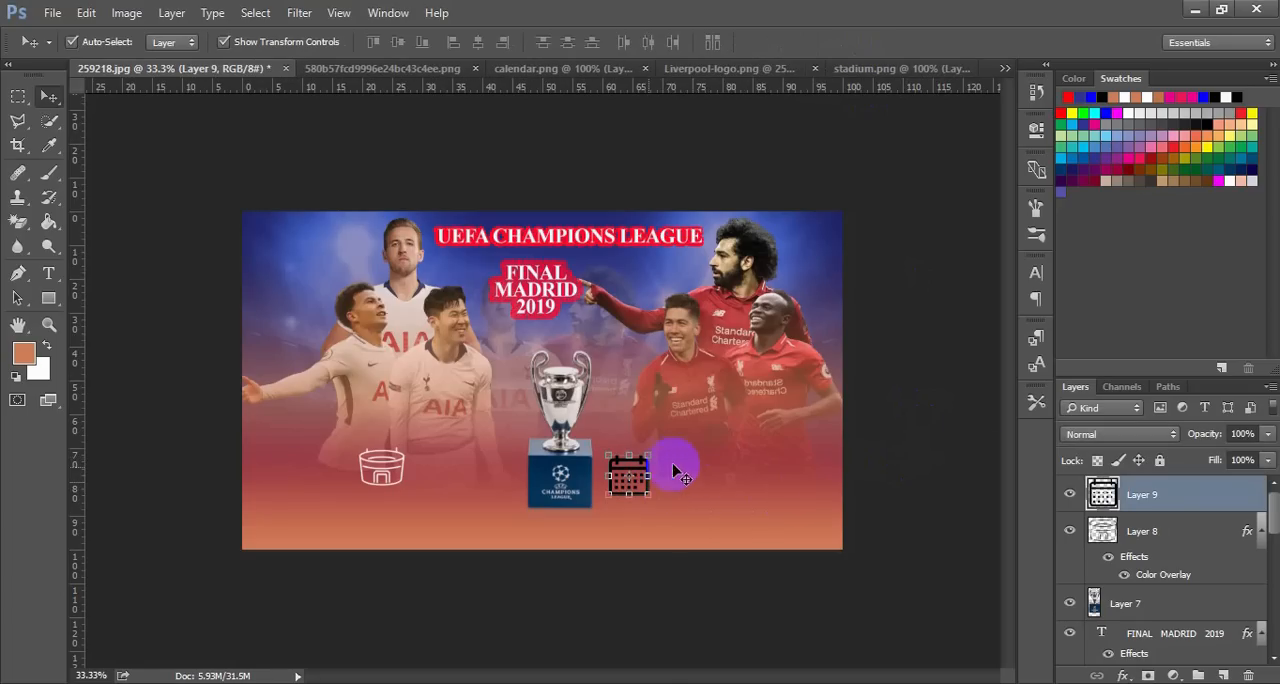
pyautogui.press('space')
pyautogui.doubleClick(1255, 500)
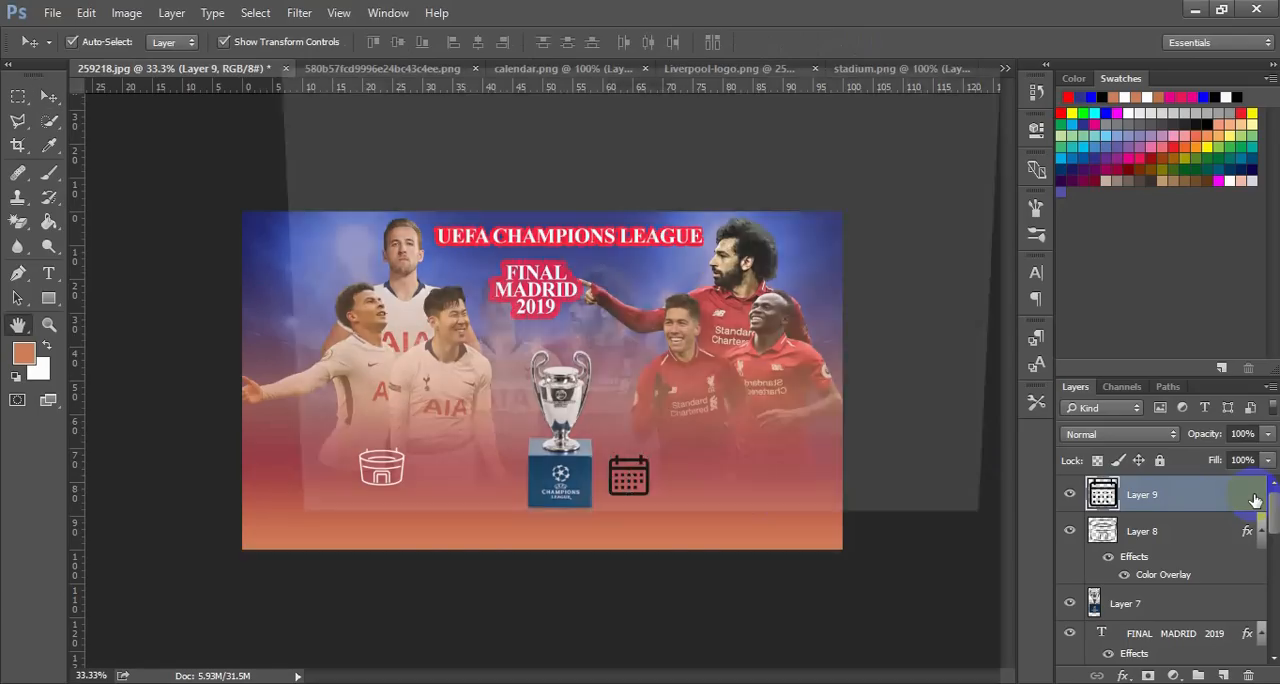
pyautogui.moveTo(828, 77); pyautogui.dragTo(973, 119)
pyautogui.moveTo(633, 263); pyautogui.dragTo(640, 371)
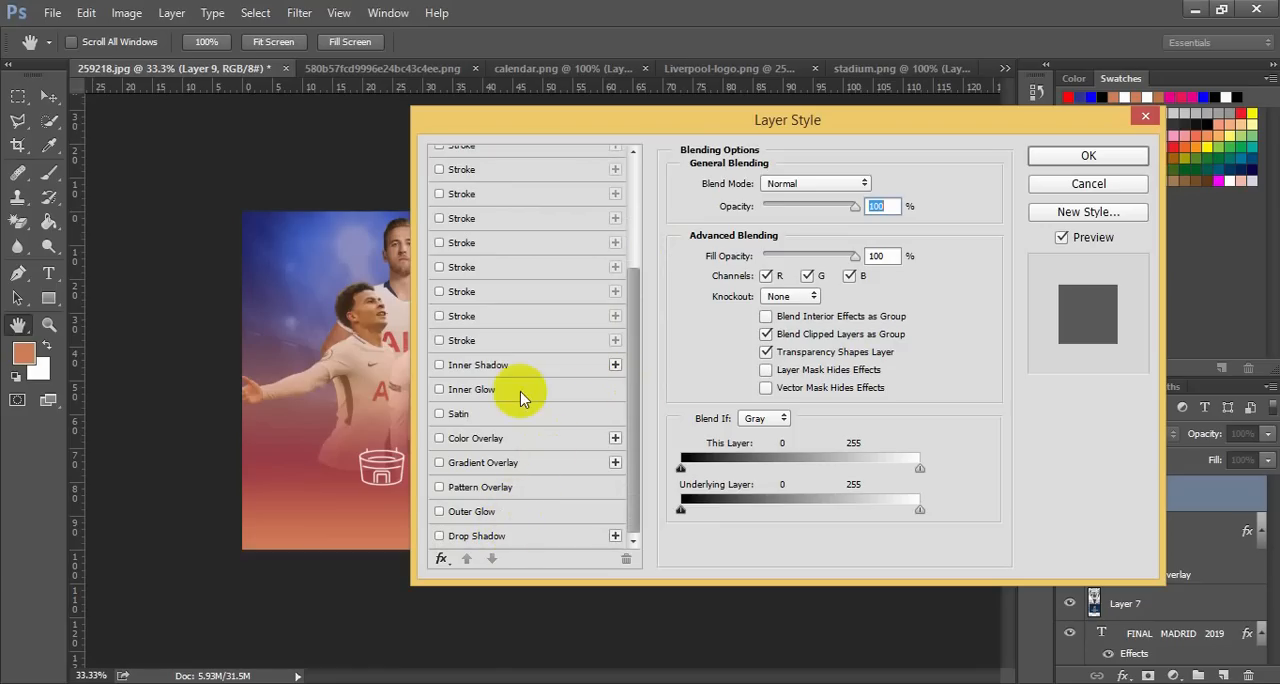
pyautogui.click(490, 442)
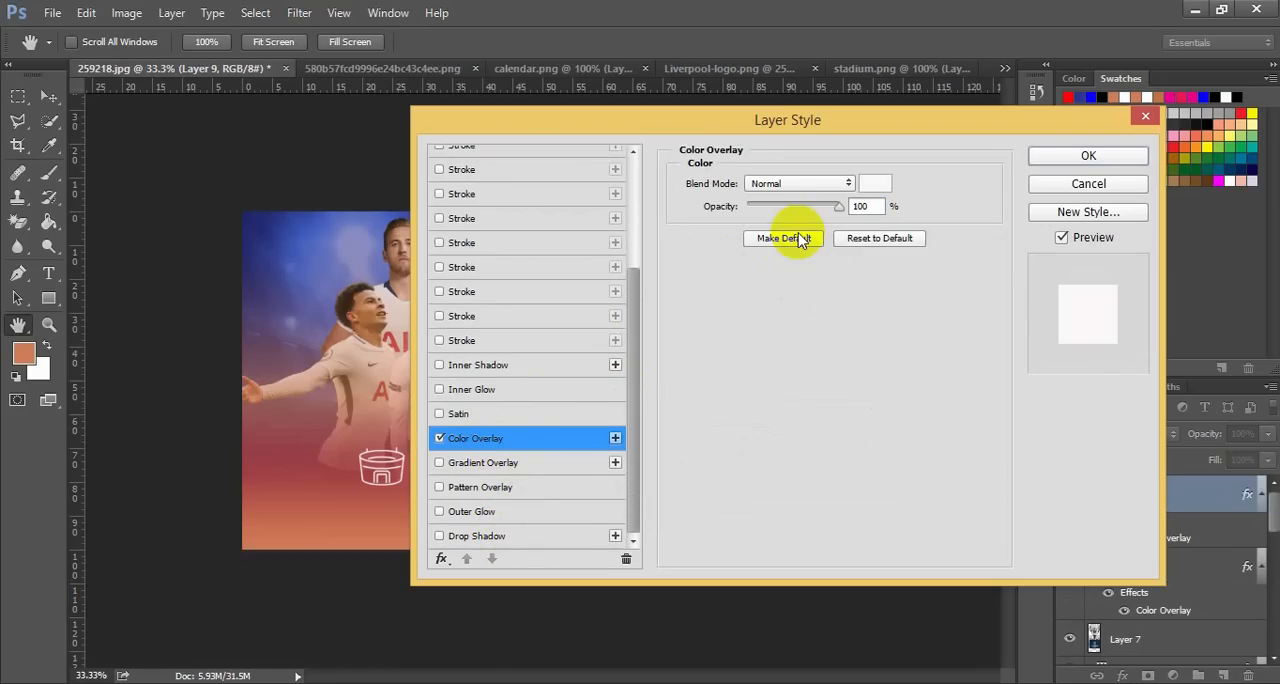
pyautogui.click(1066, 160)
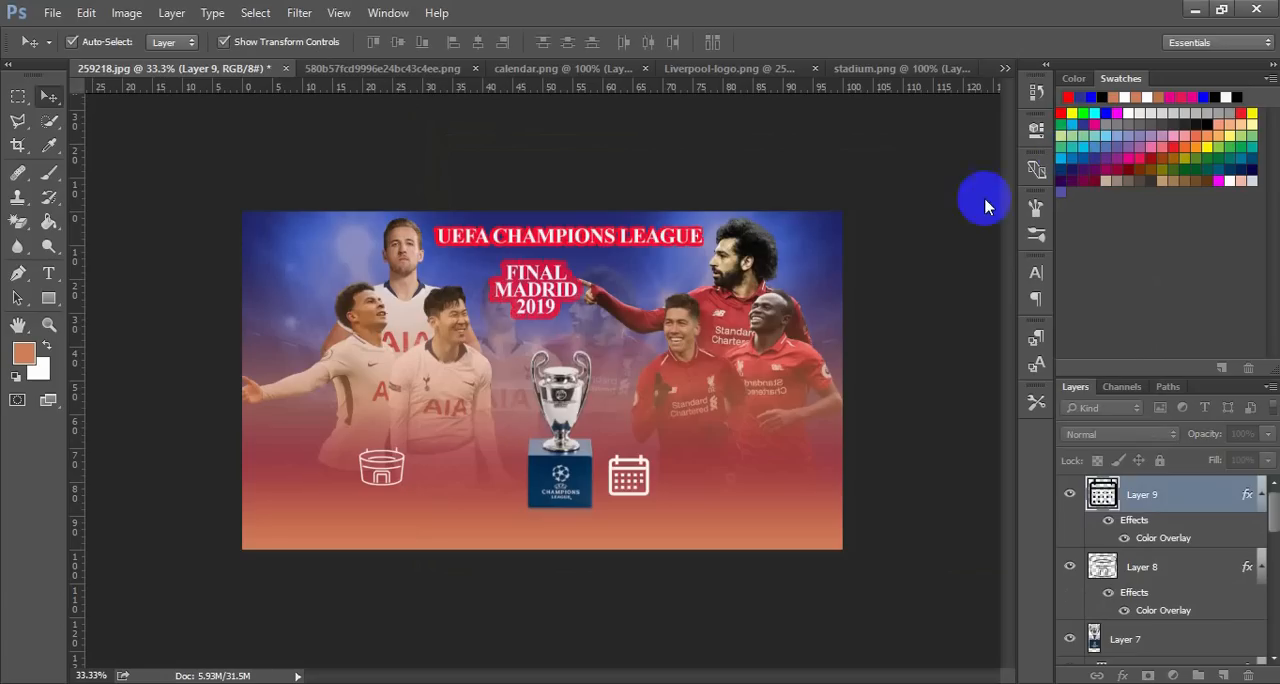
pyautogui.click(900, 262)
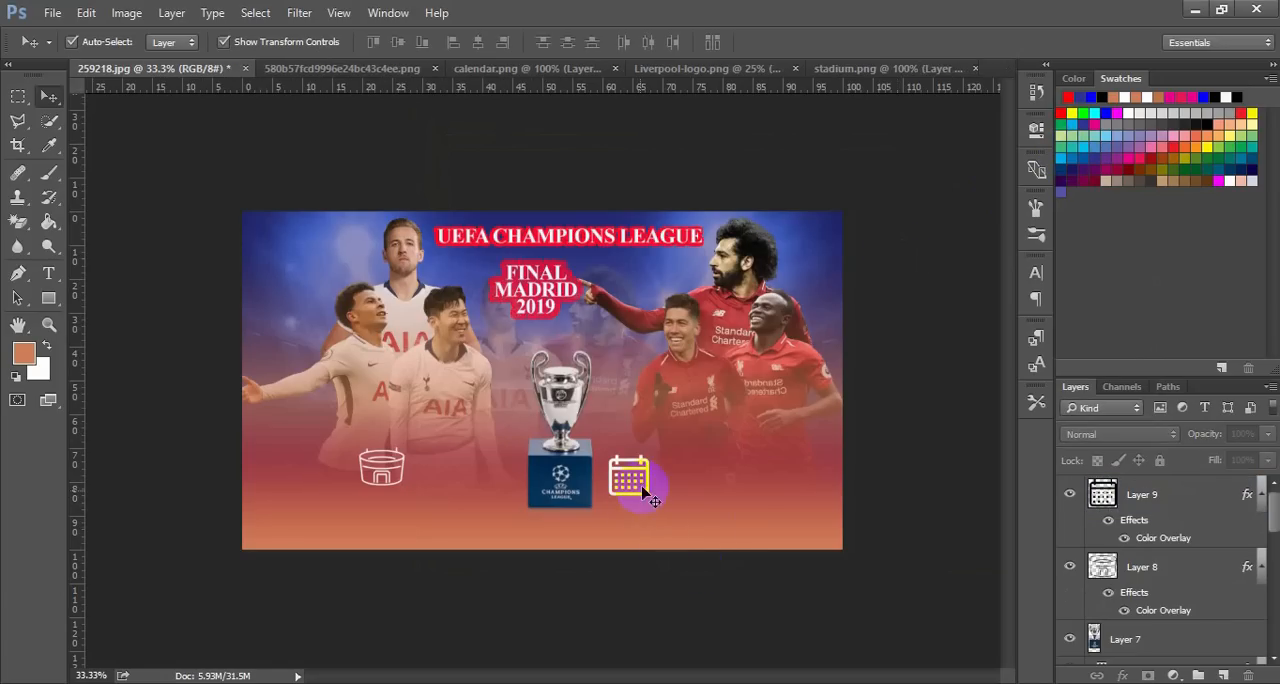
# Move the calendar icon below the Liverpool players and lower the stadium icon to about the same height
pyautogui.moveTo(655, 483); pyautogui.dragTo(781, 497)
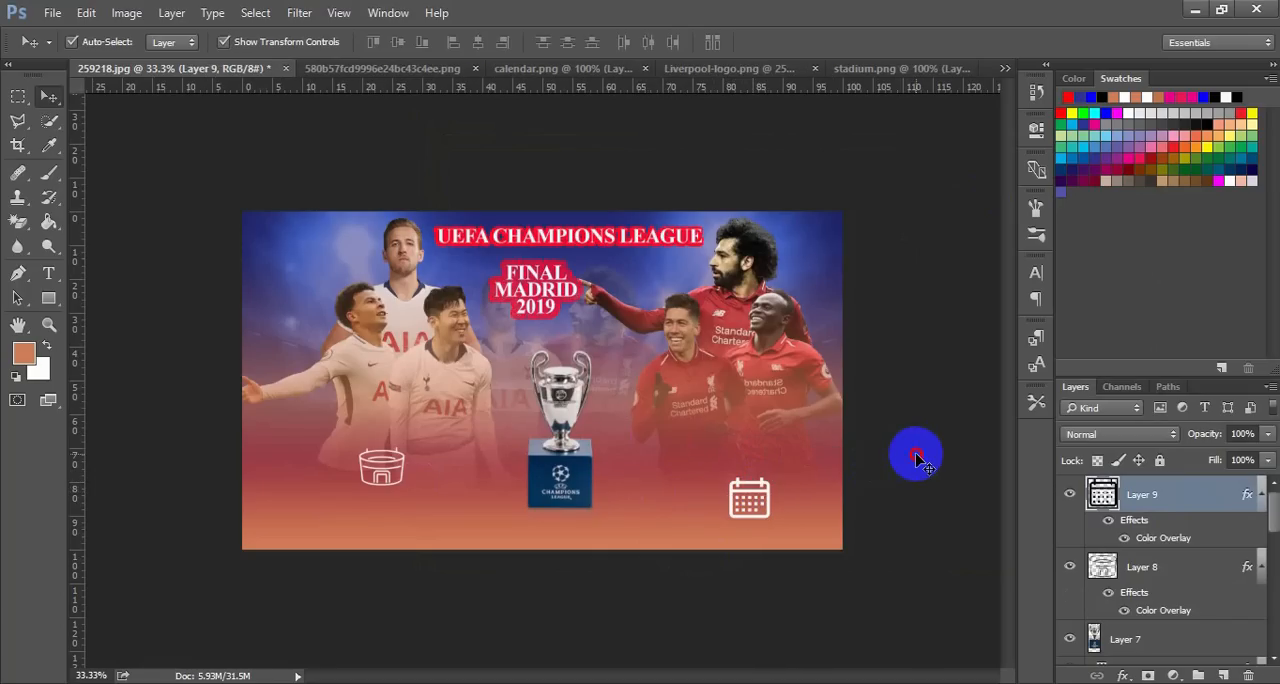
pyautogui.click(914, 452)
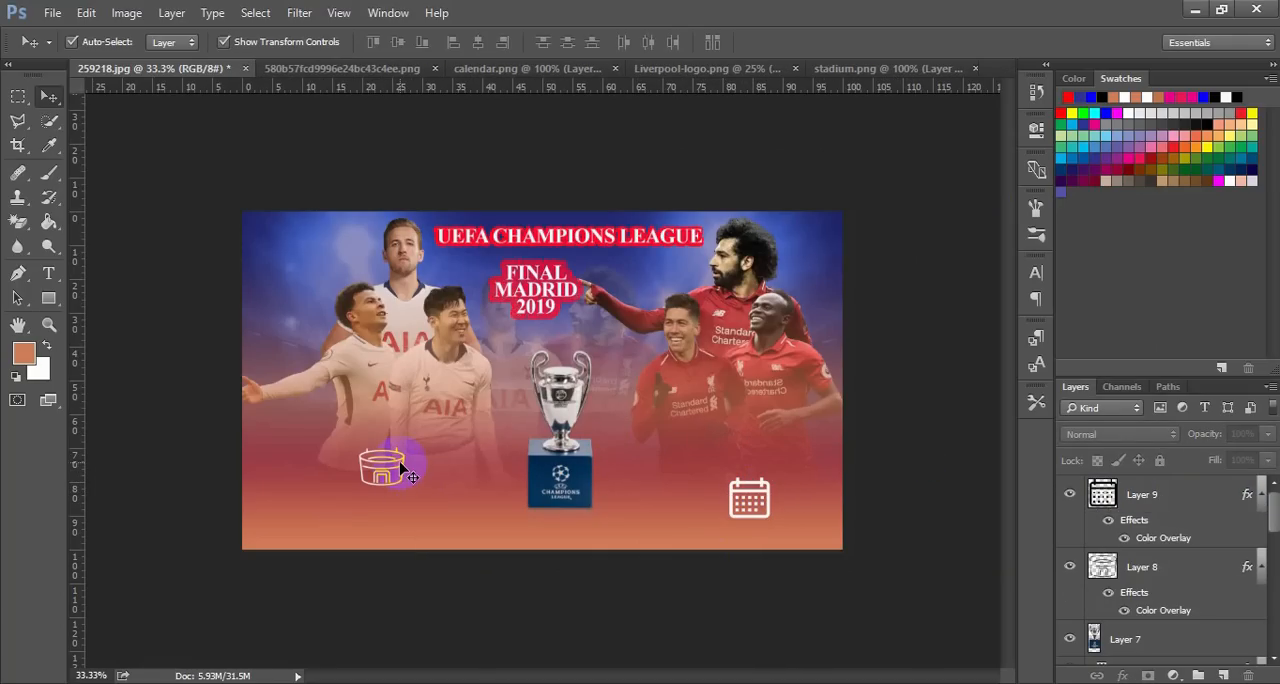
pyautogui.moveTo(400, 463); pyautogui.dragTo(404, 499)
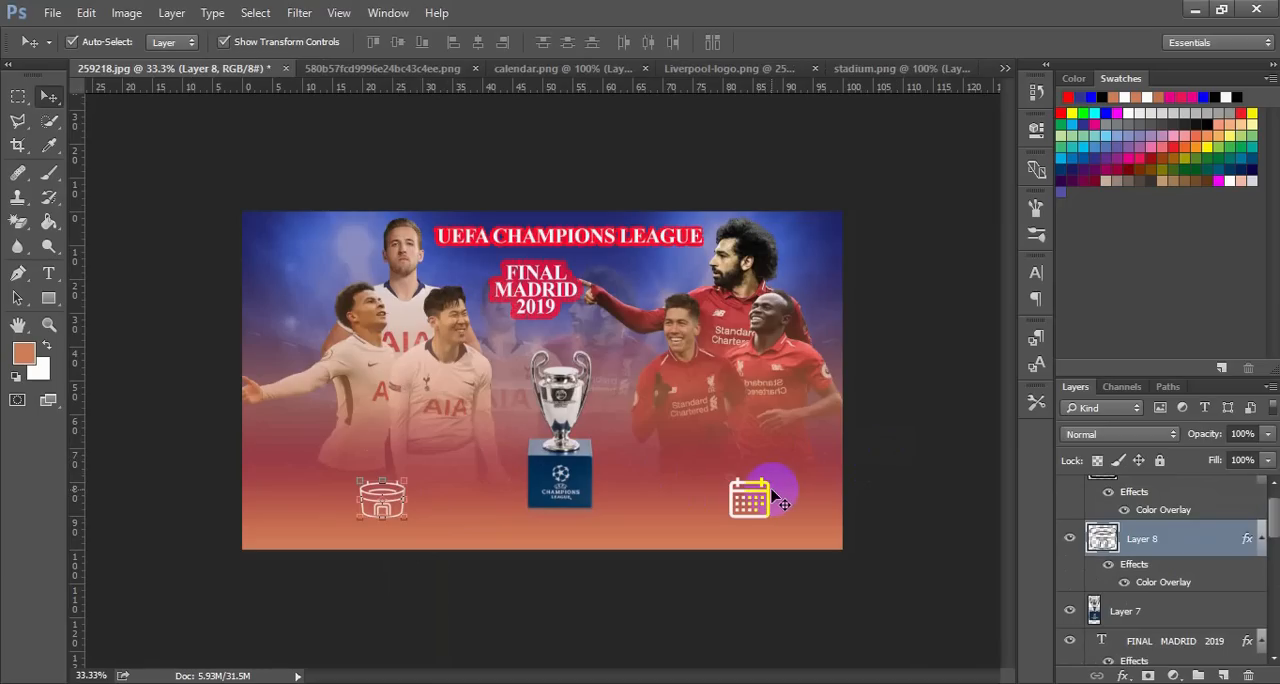
# Align the stadium and calendar icons with each other by their vertical centers, keeping their horizontal spacing
pyautogui.press('ctrl')
pyautogui.keyDown('shift'); pyautogui.click(768, 492); pyautogui.keyUp('shift')
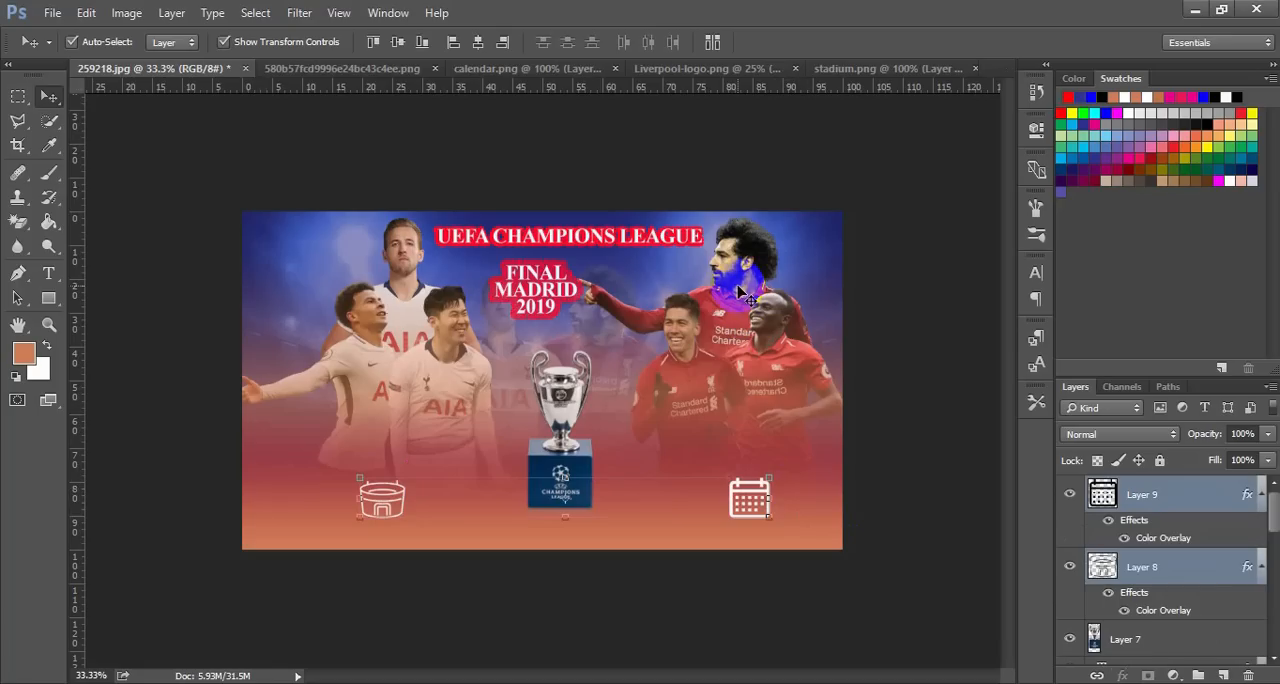
pyautogui.click(484, 42)
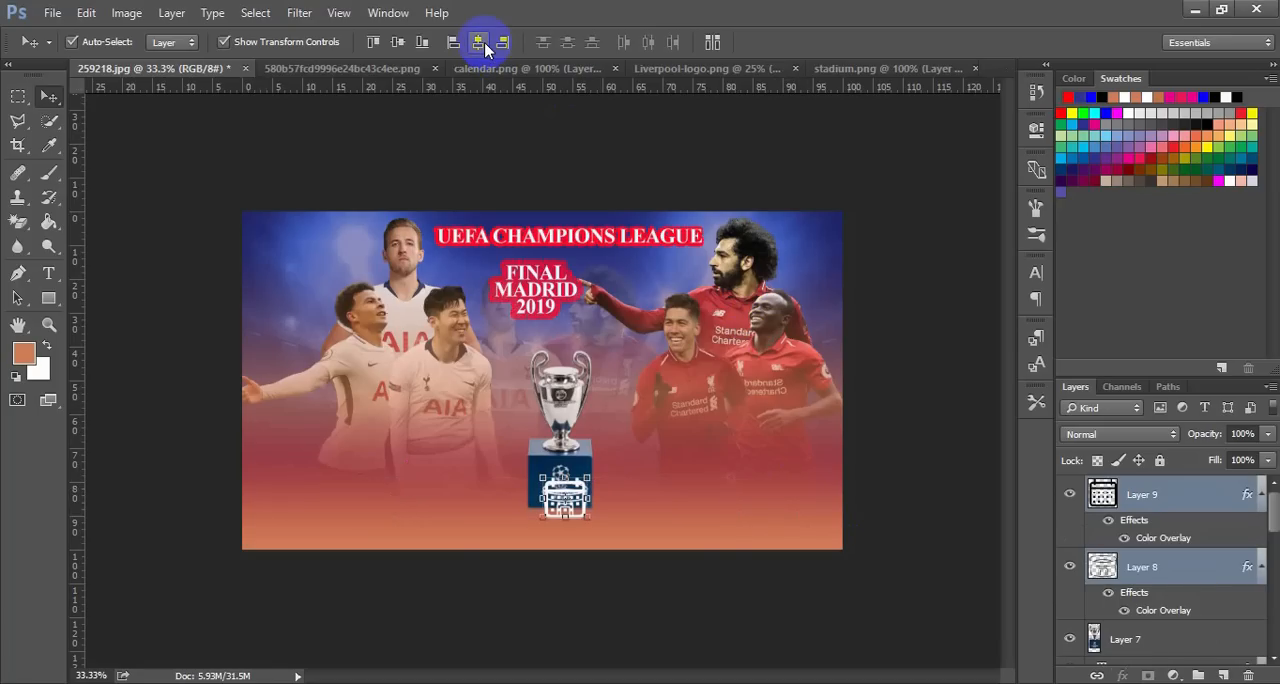
pyautogui.hotkey('ctrl', 'z')
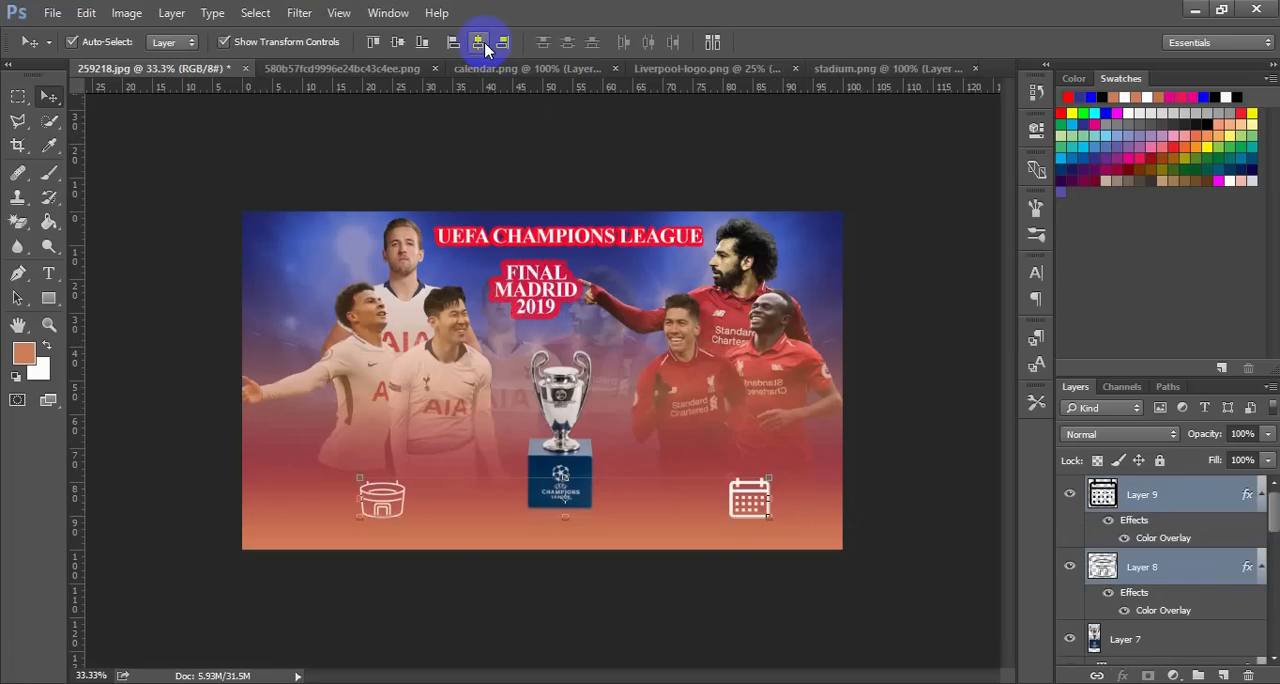
pyautogui.click(399, 44)
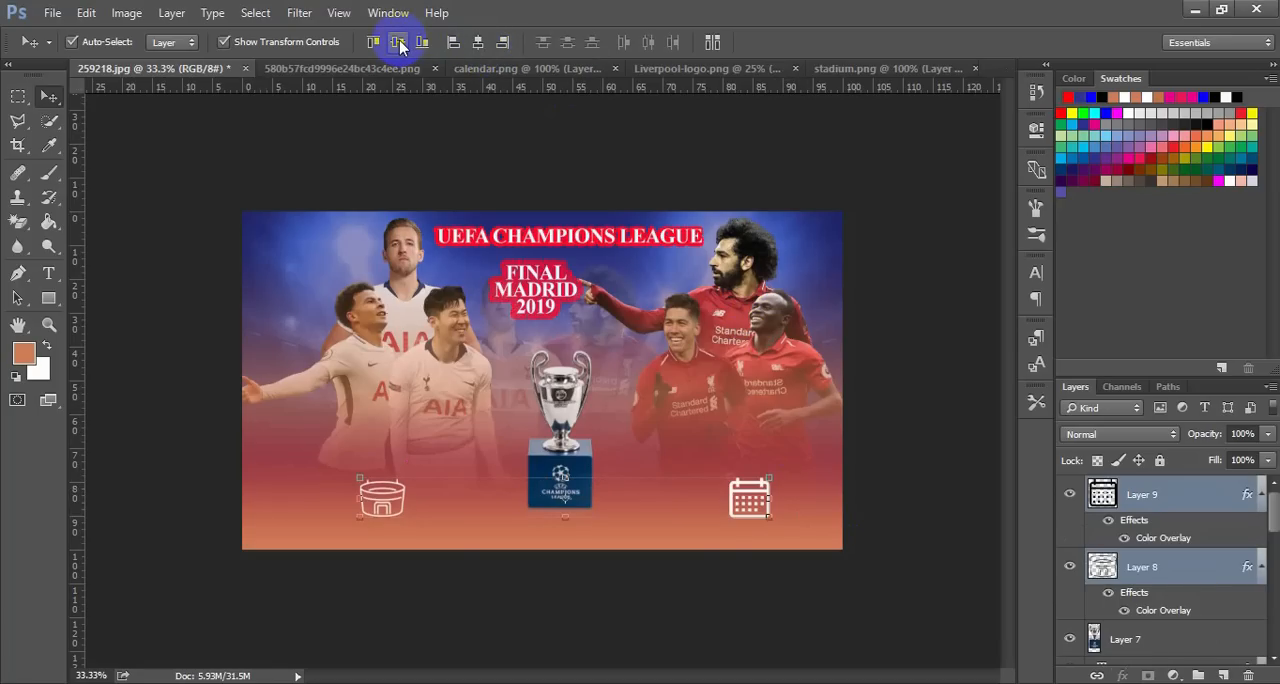
pyautogui.click(878, 248)
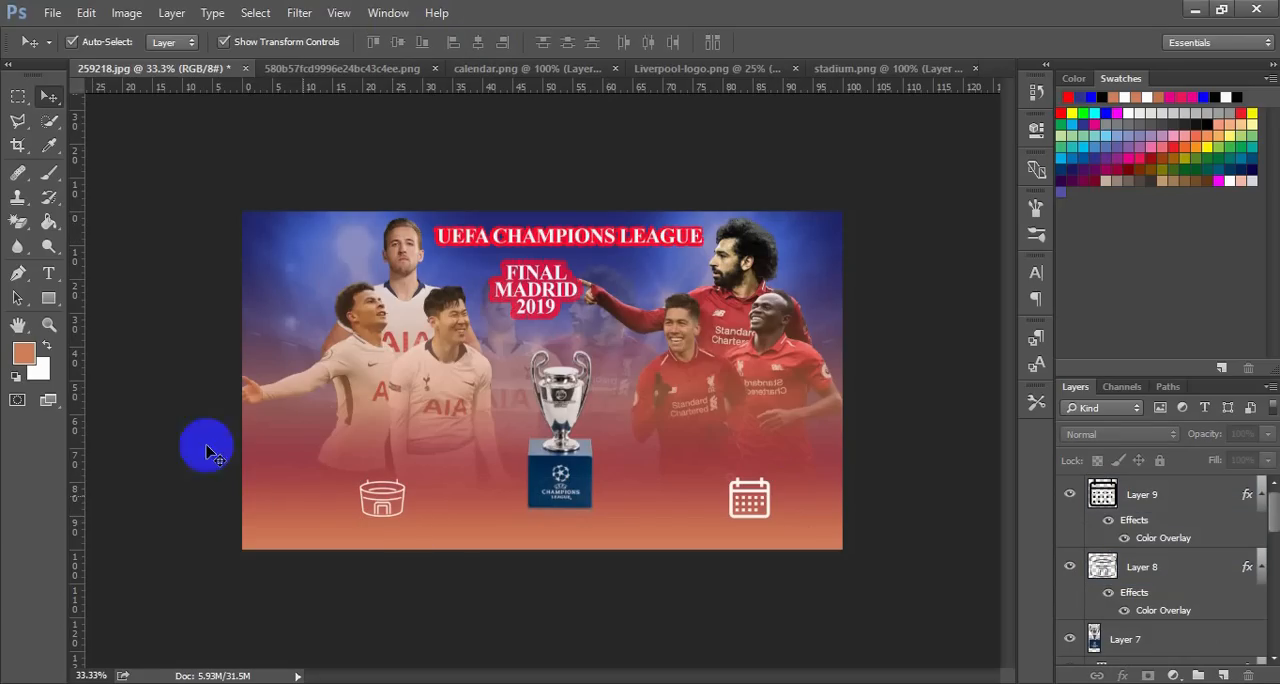
# Add a near-white "1st june 2019" caption in 83 pt Times New Roman Bold along the poster's bottom edge near the calendar icon
pyautogui.click(48, 273)
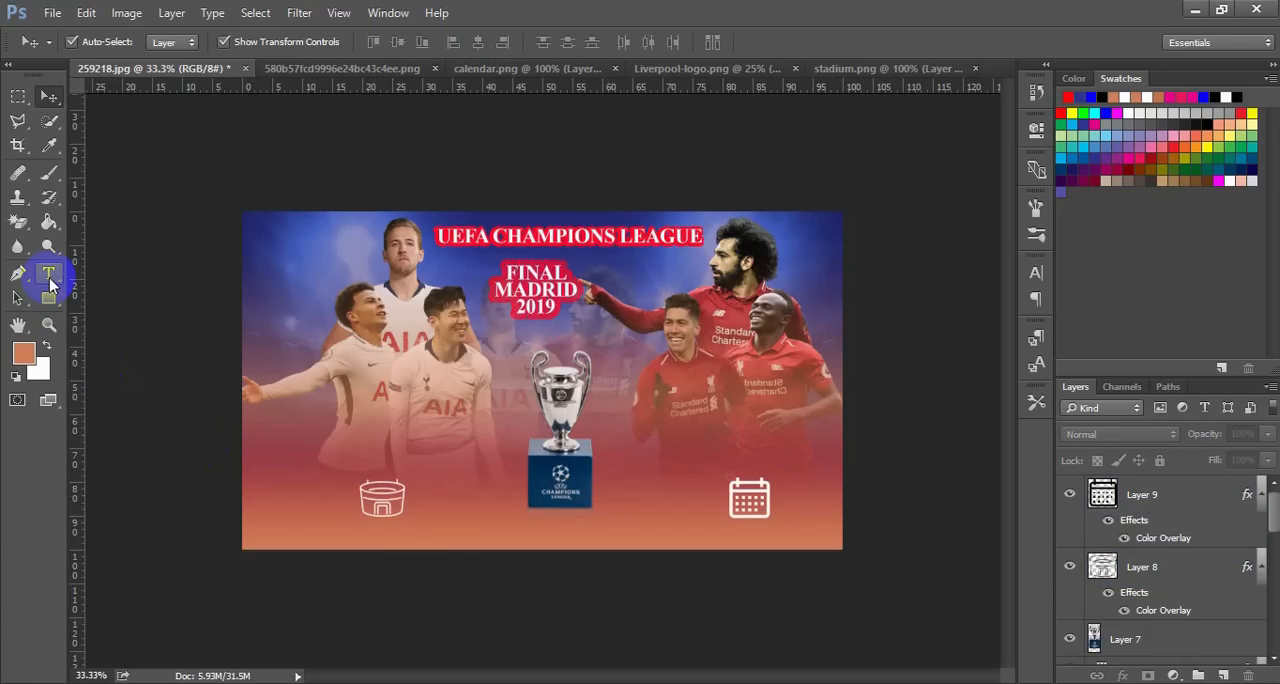
pyautogui.click(687, 528)
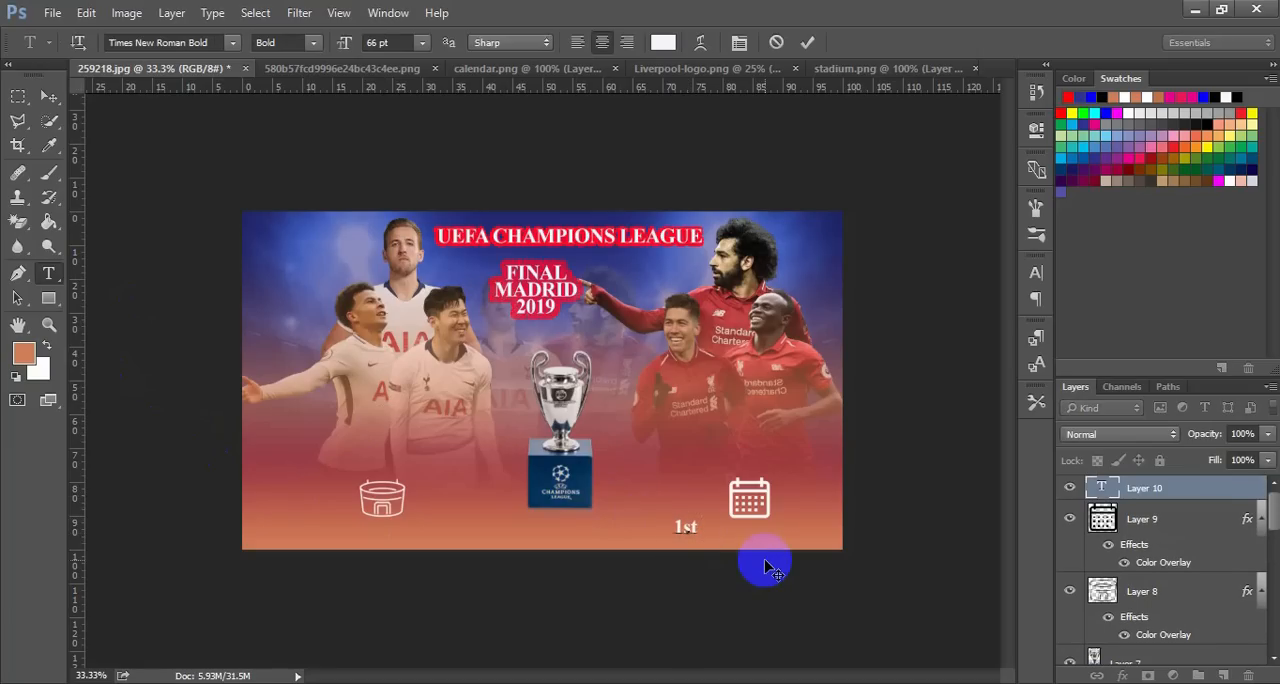
pyautogui.write('1st june 2019')
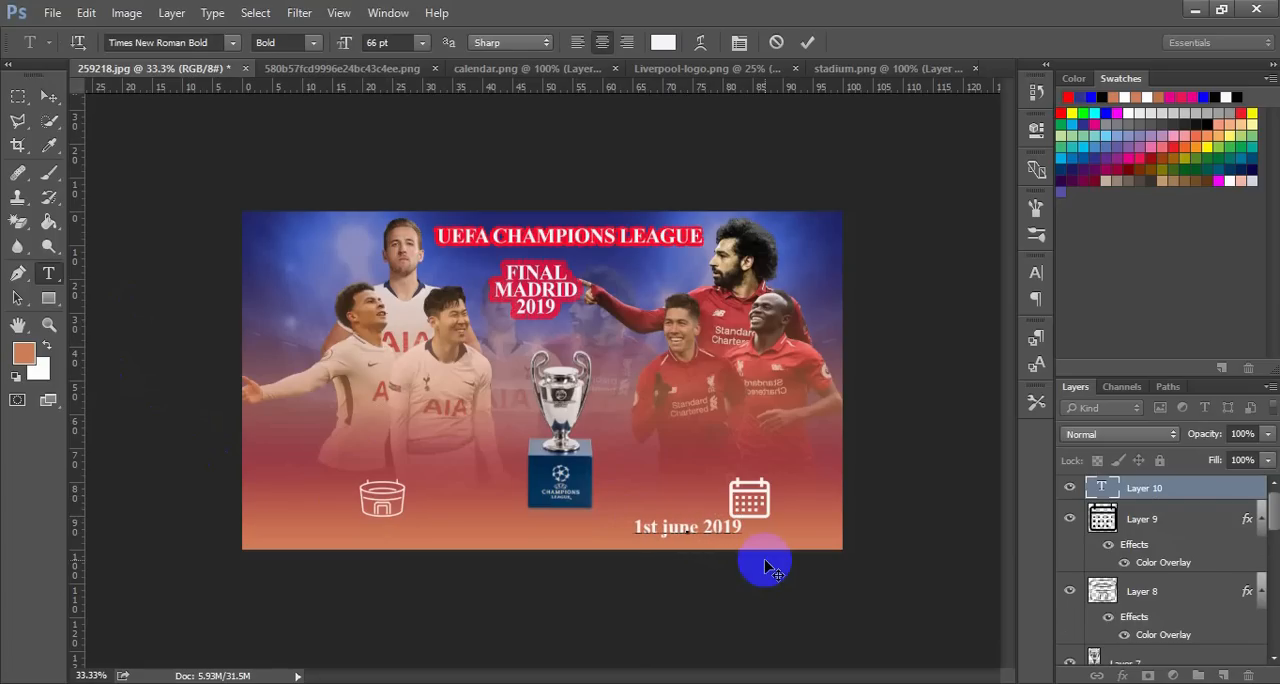
pyautogui.hotkey('ctrl', 'a')
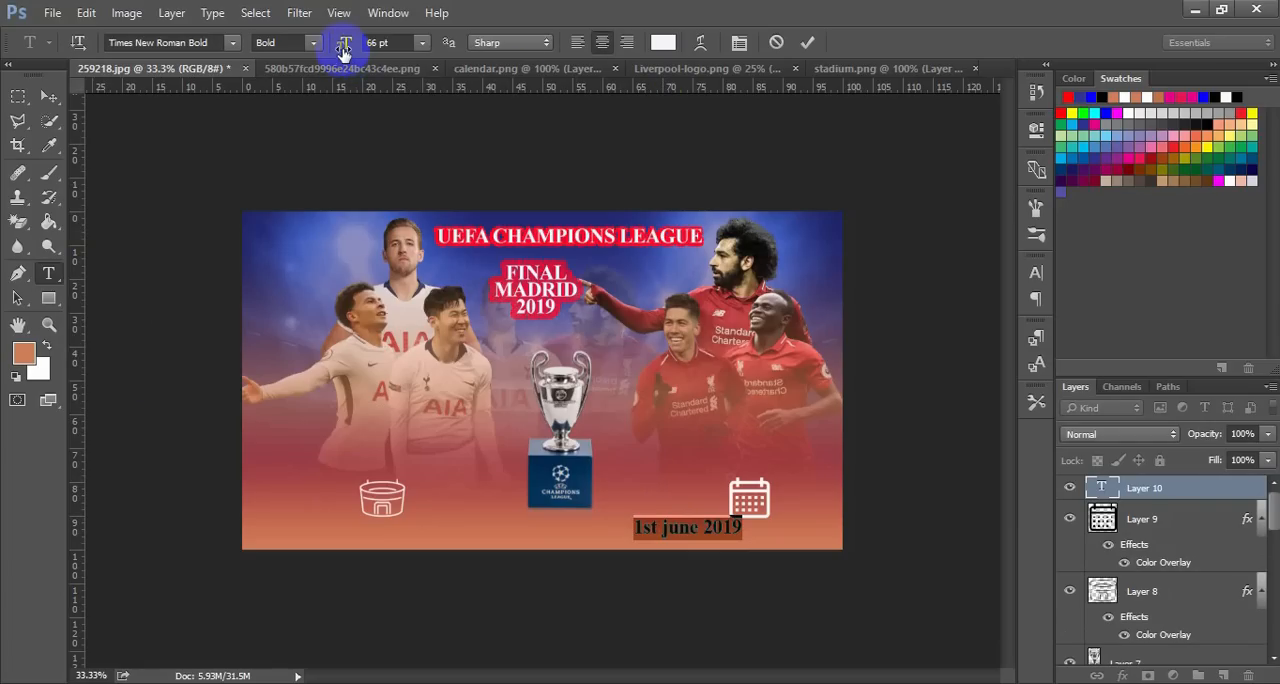
pyautogui.moveTo(344, 48); pyautogui.dragTo(359, 52)
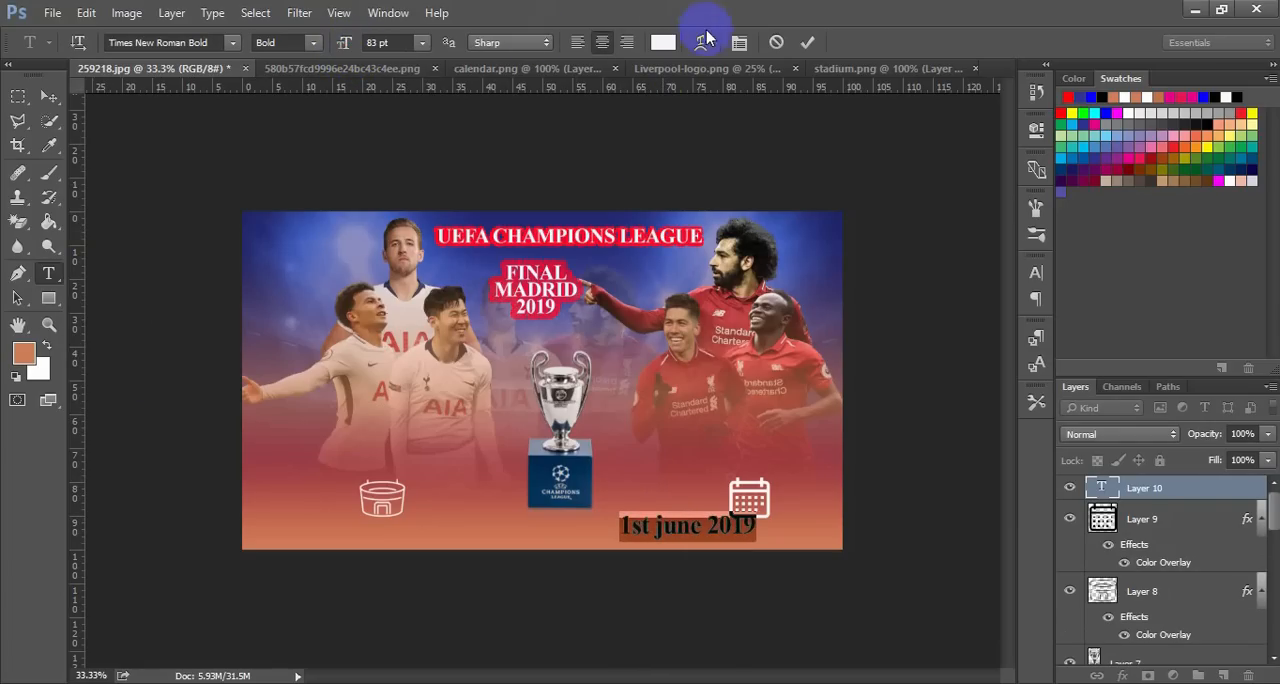
pyautogui.click(808, 42)
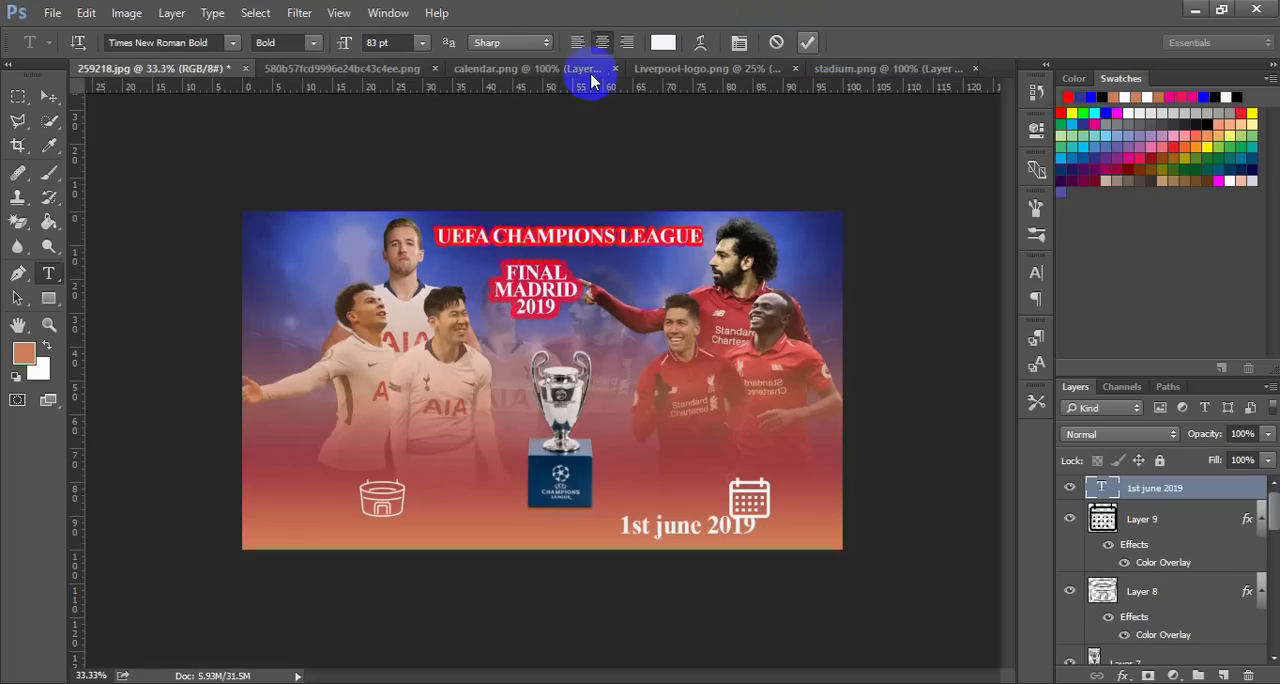
# Move the "1st june 2019" caption directly below the calendar icon
pyautogui.click(50, 96)
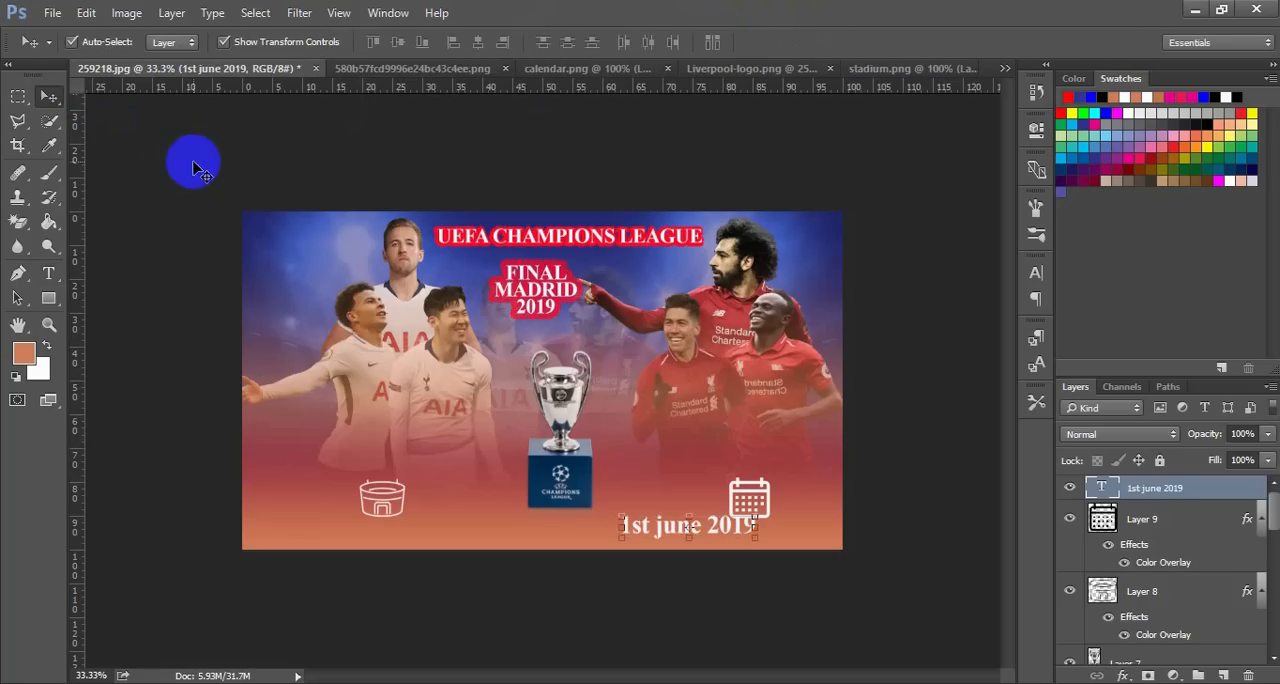
pyautogui.click(195, 163)
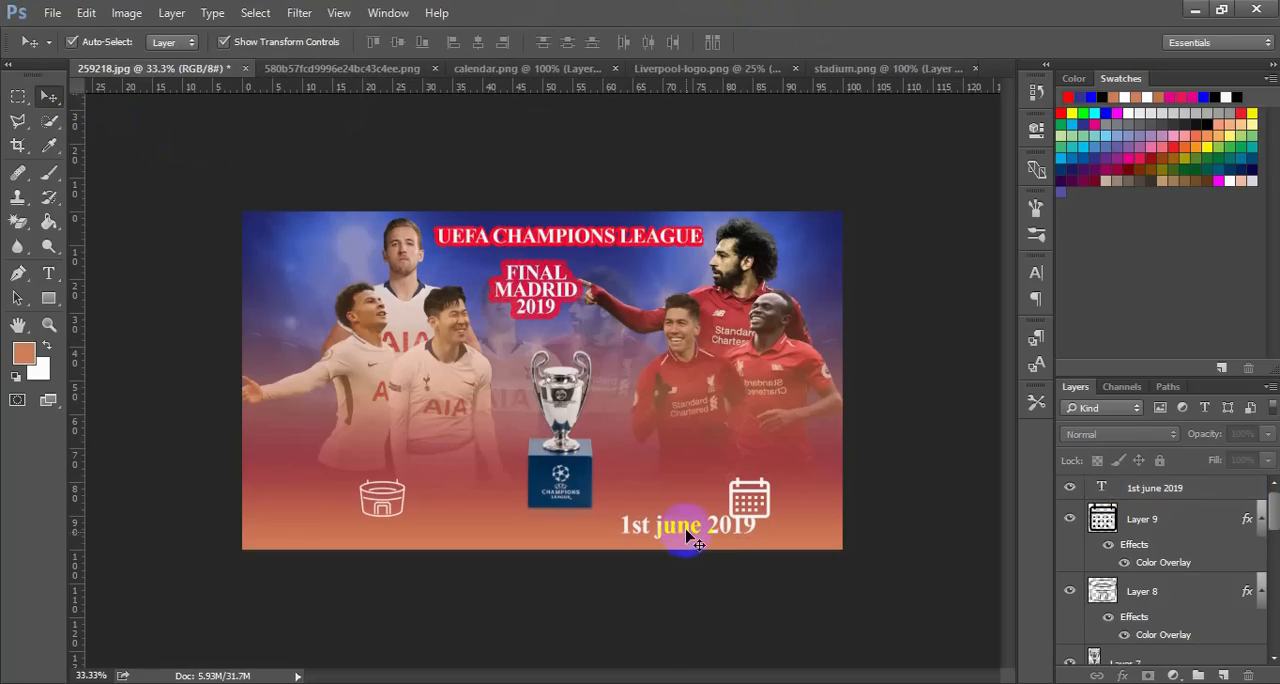
pyautogui.moveTo(690, 538); pyautogui.dragTo(760, 540)
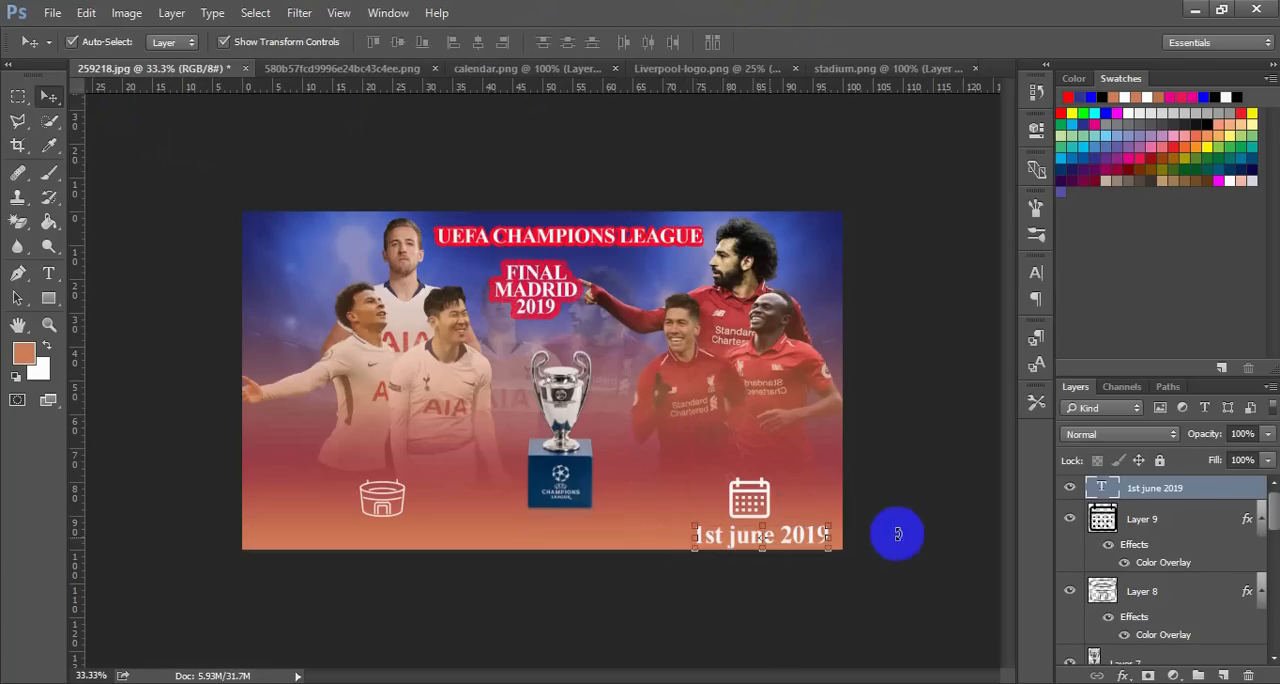
pyautogui.click(922, 540)
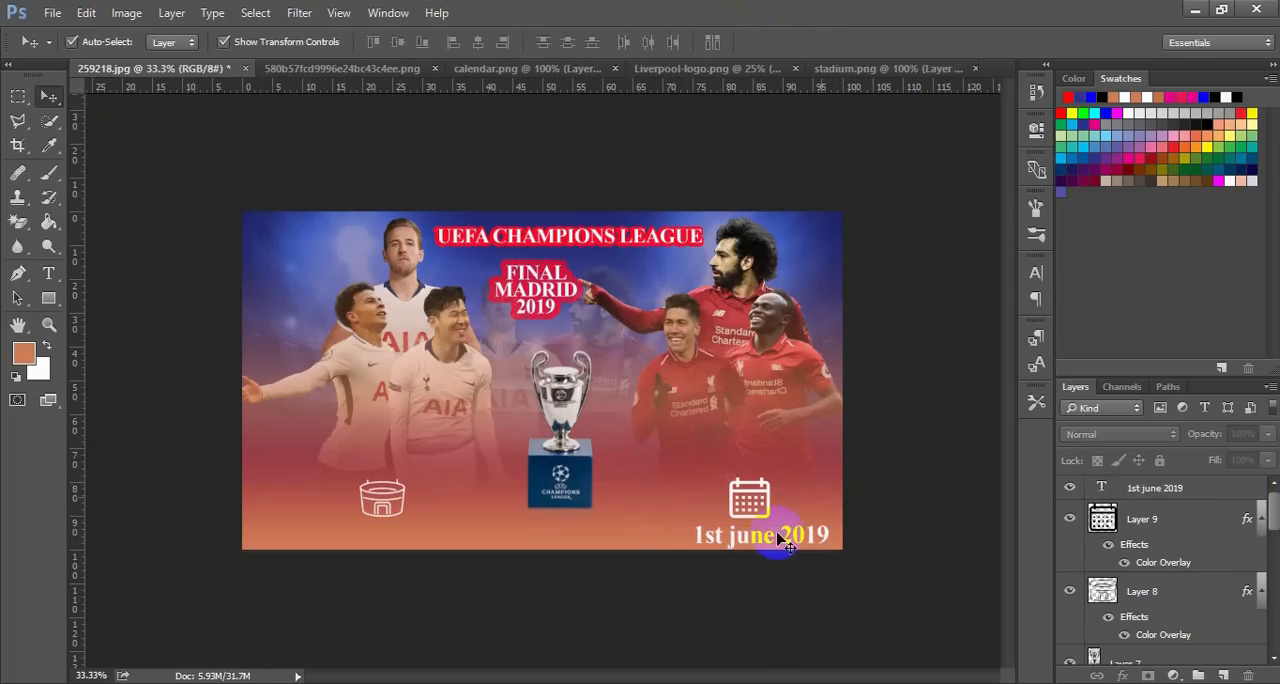
# Copy the date caption's text into a new text layer near the poster's bottom-left corner, below the stadium icon
pyautogui.click(48, 273)
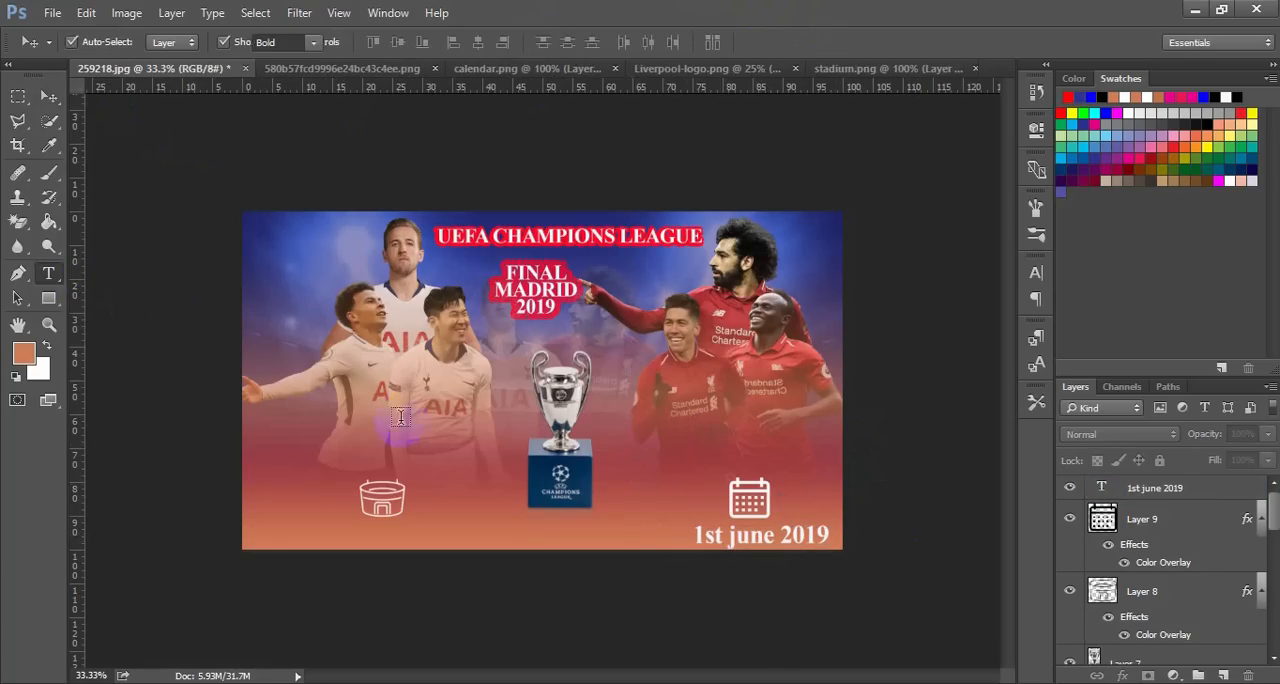
pyautogui.click(772, 535)
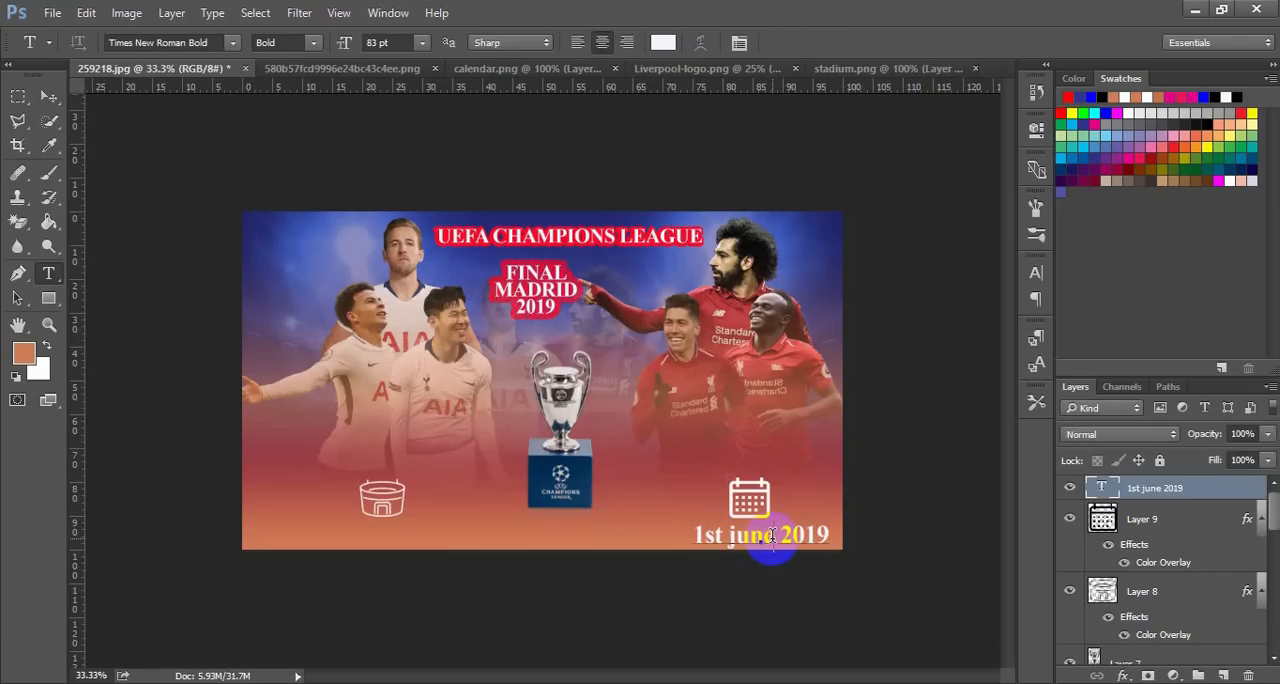
pyautogui.hotkey('ctrl', 'a')
pyautogui.hotkey('ctrl', 'c')
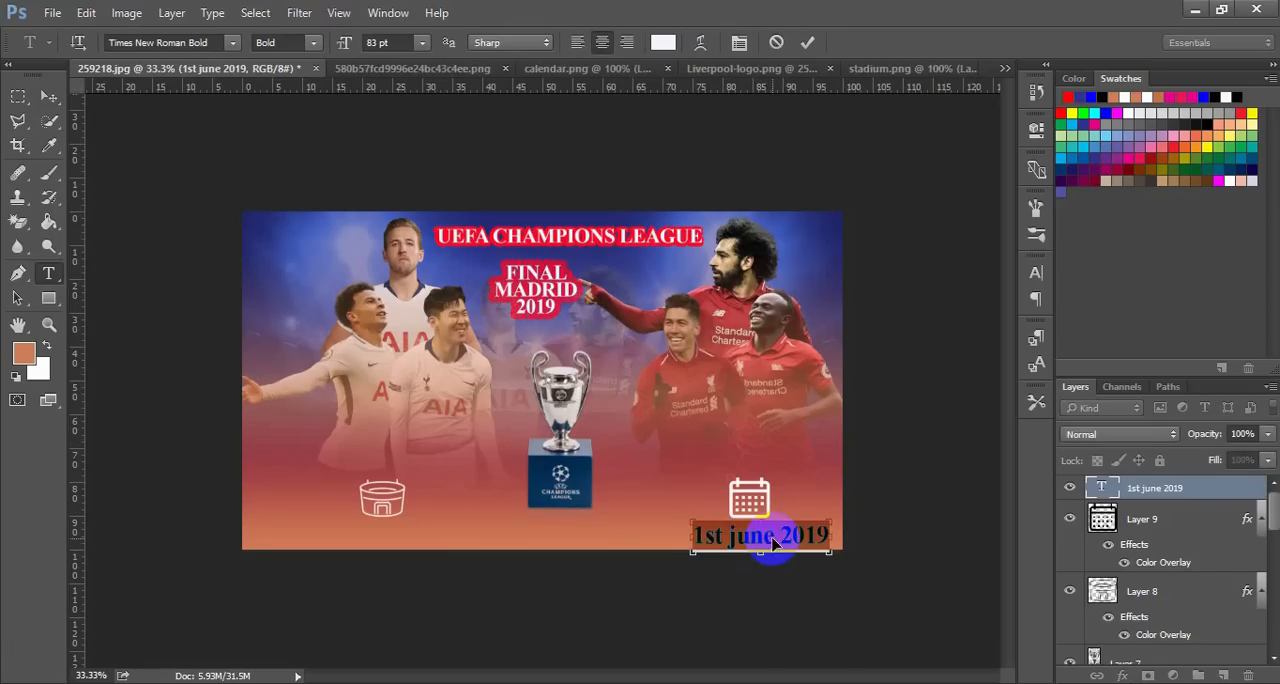
pyautogui.click(55, 101)
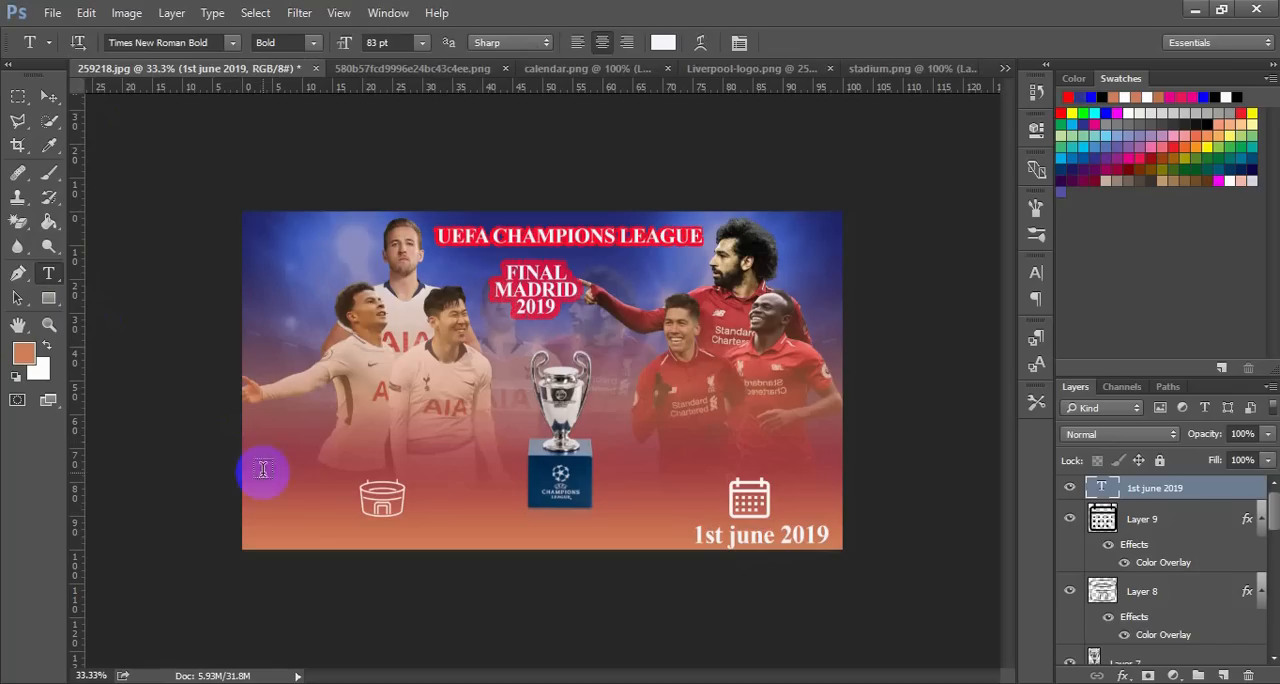
pyautogui.click(307, 541)
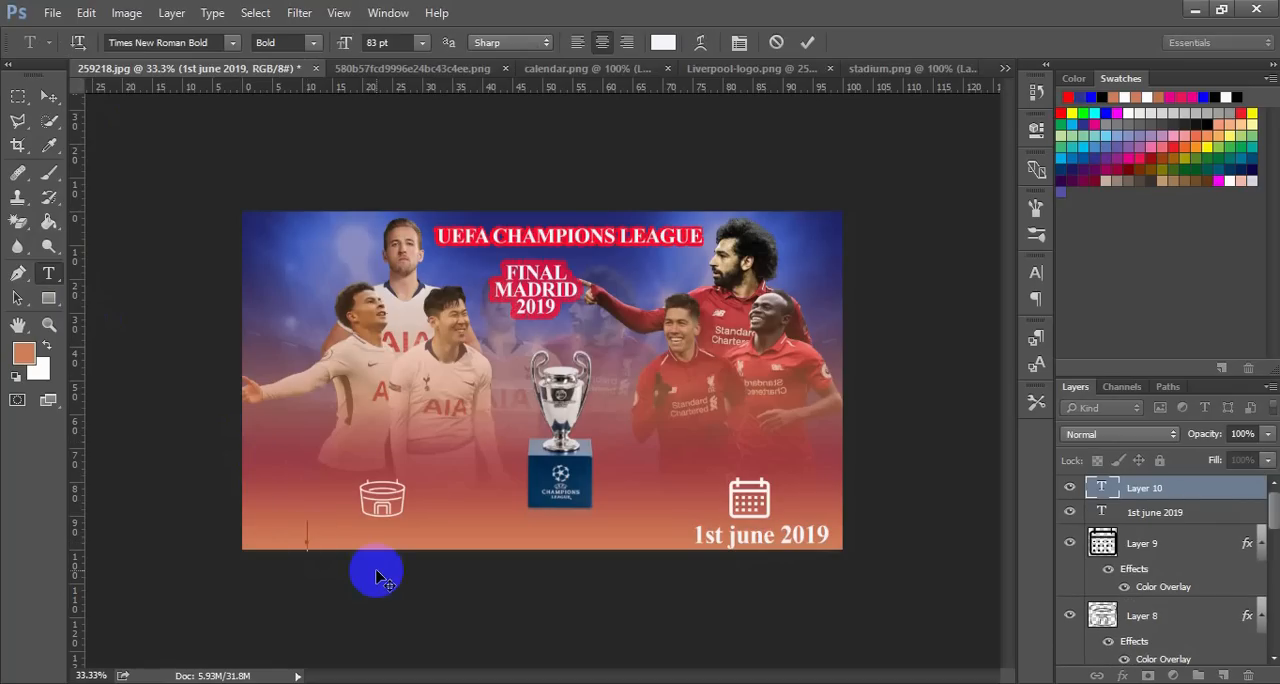
pyautogui.hotkey('ctrl', 'v')
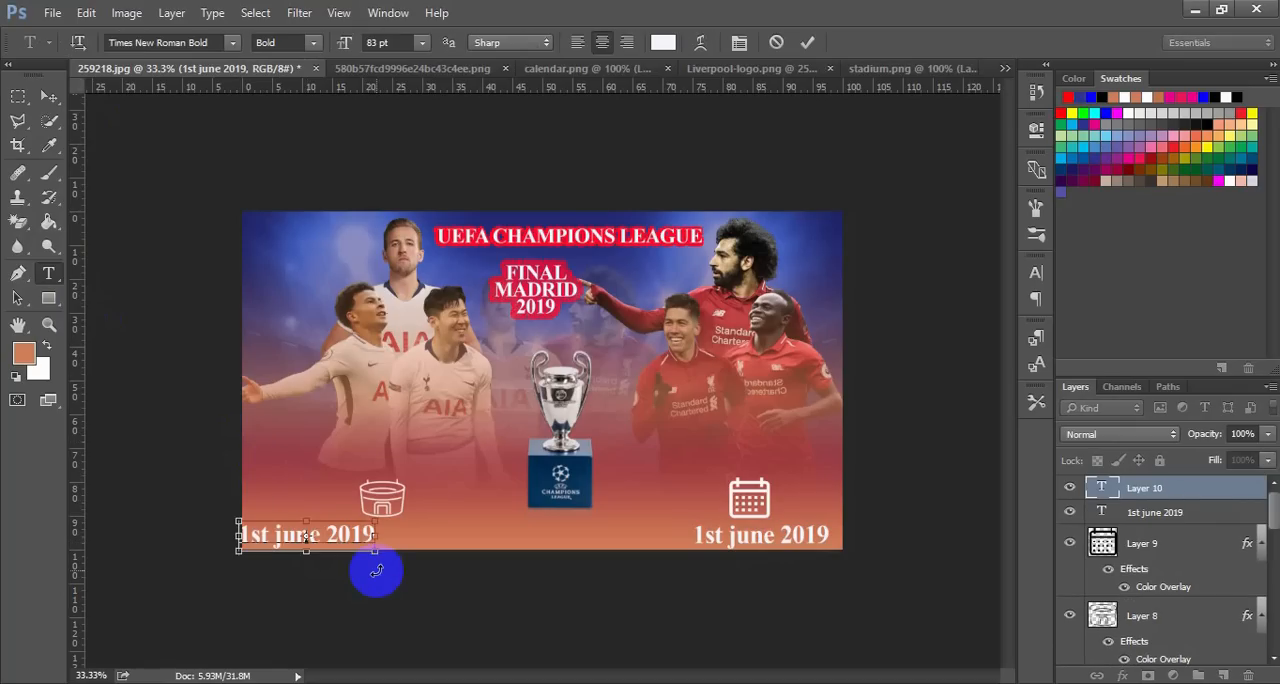
# Replace the copied date text with the venue name "wando metro politiano", consulting the carto3 reference image
pyautogui.hotkey('ctrl', 'a')
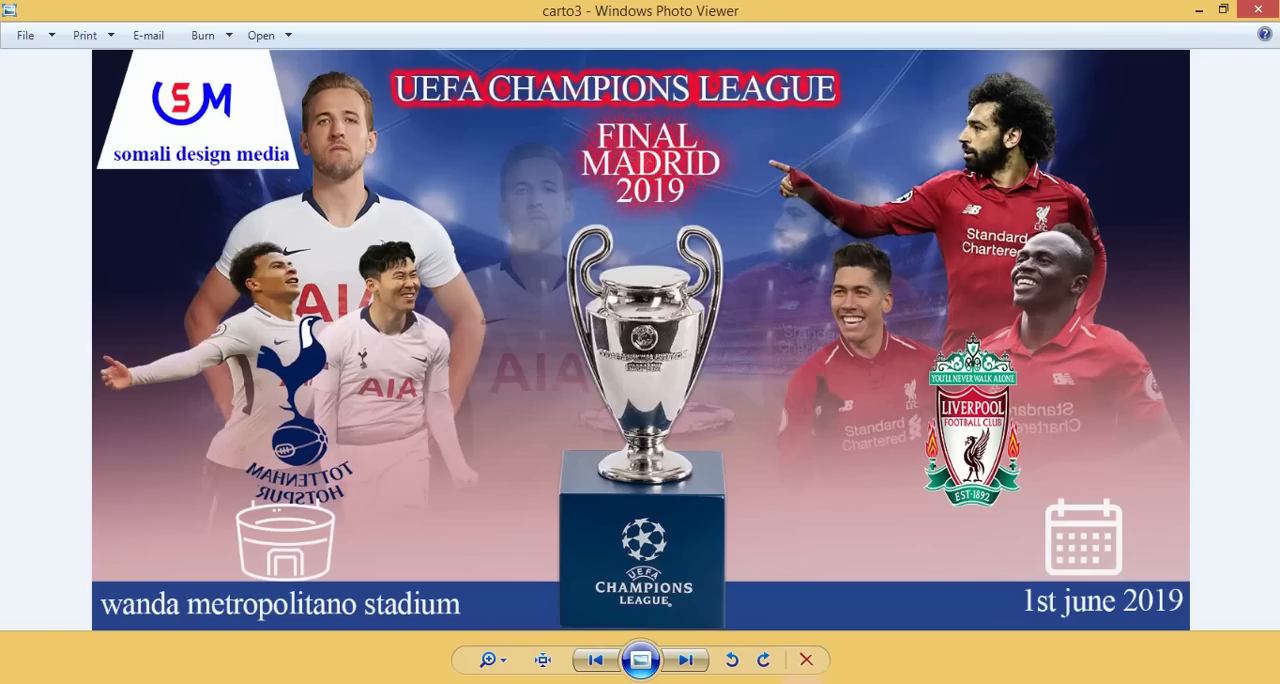
pyautogui.click(806, 660)
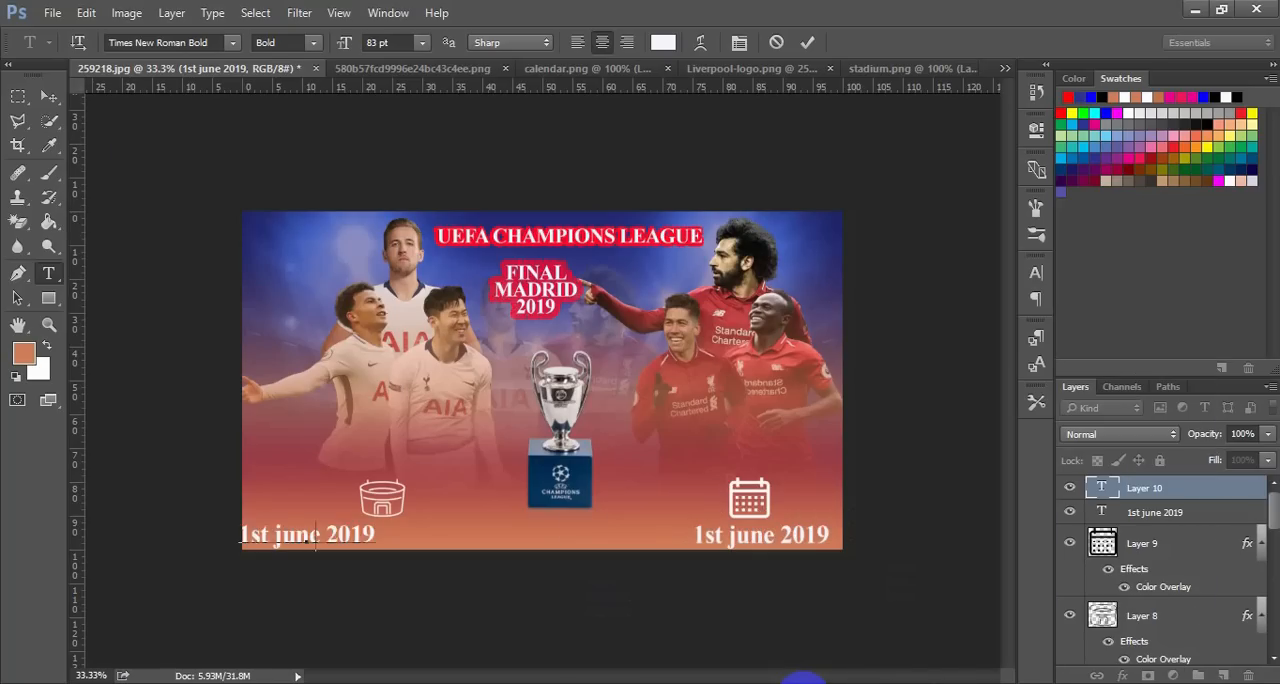
pyautogui.write('wan')
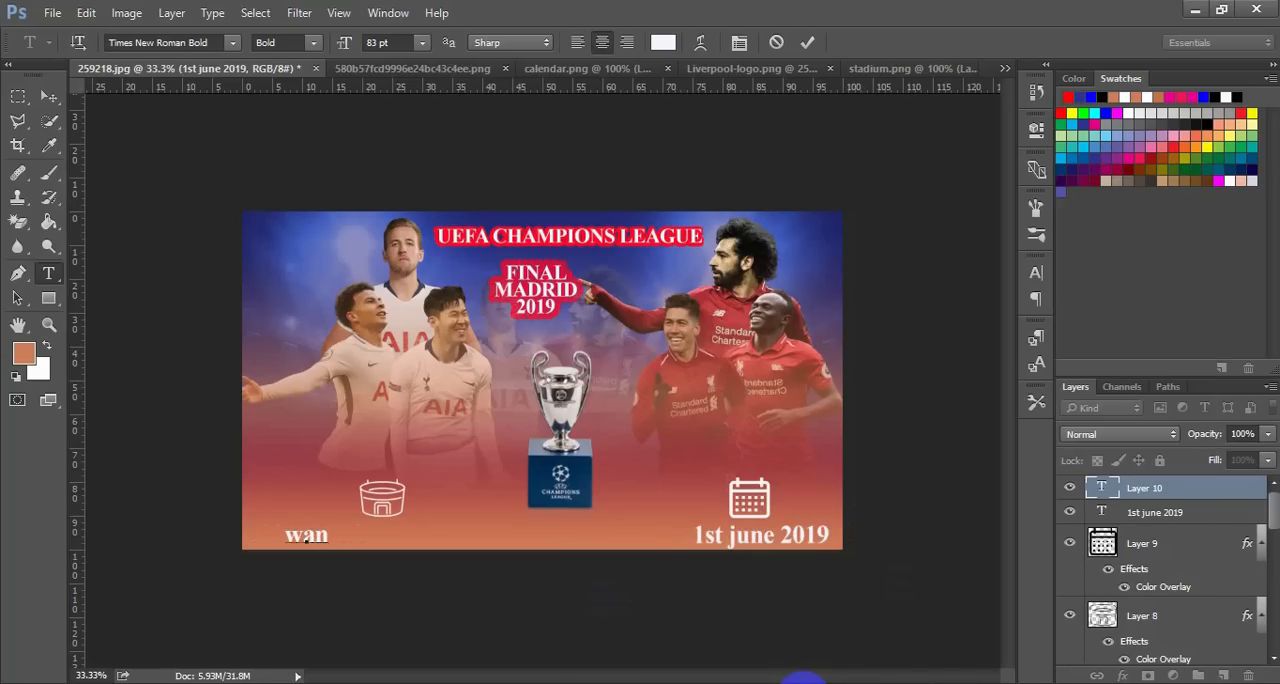
pyautogui.write('do')
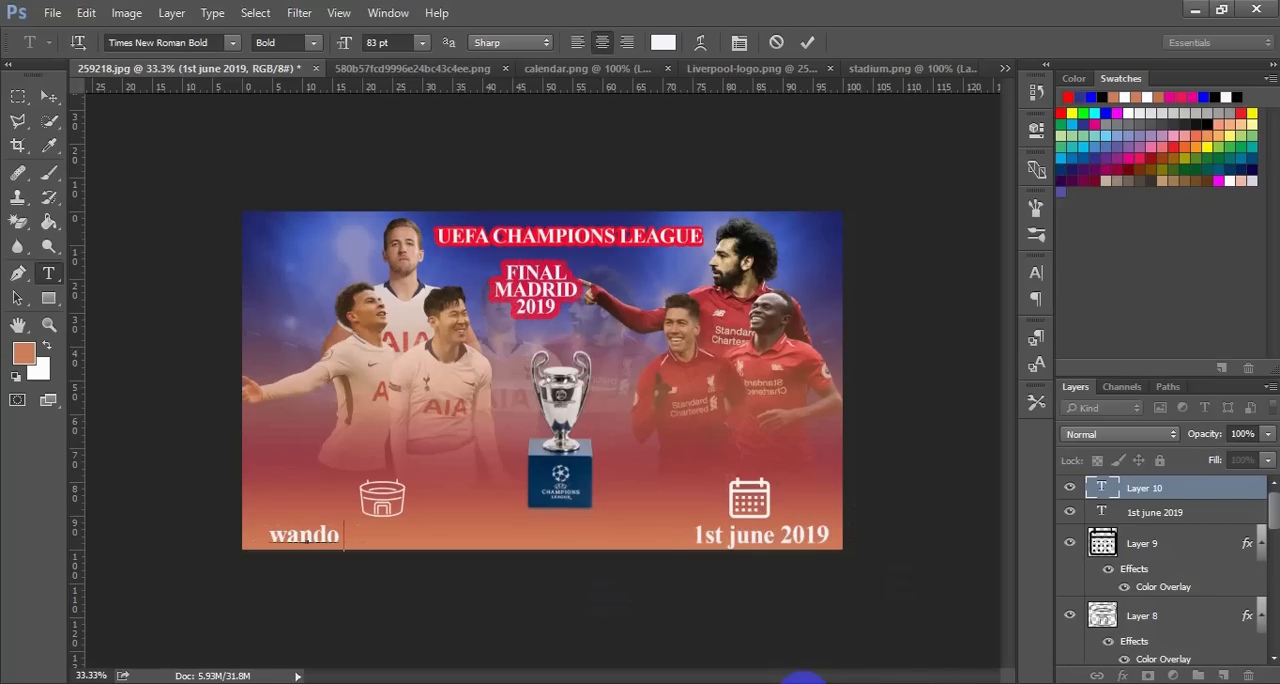
pyautogui.write(' metro')
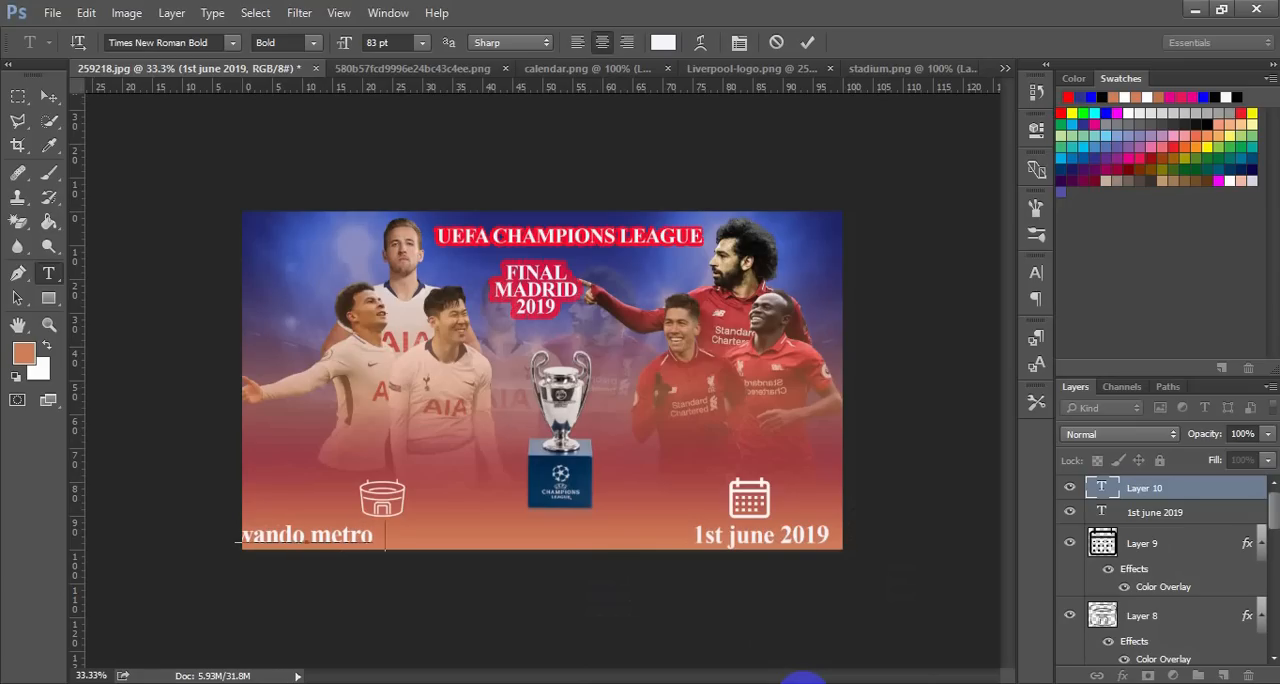
pyautogui.write(' polit')
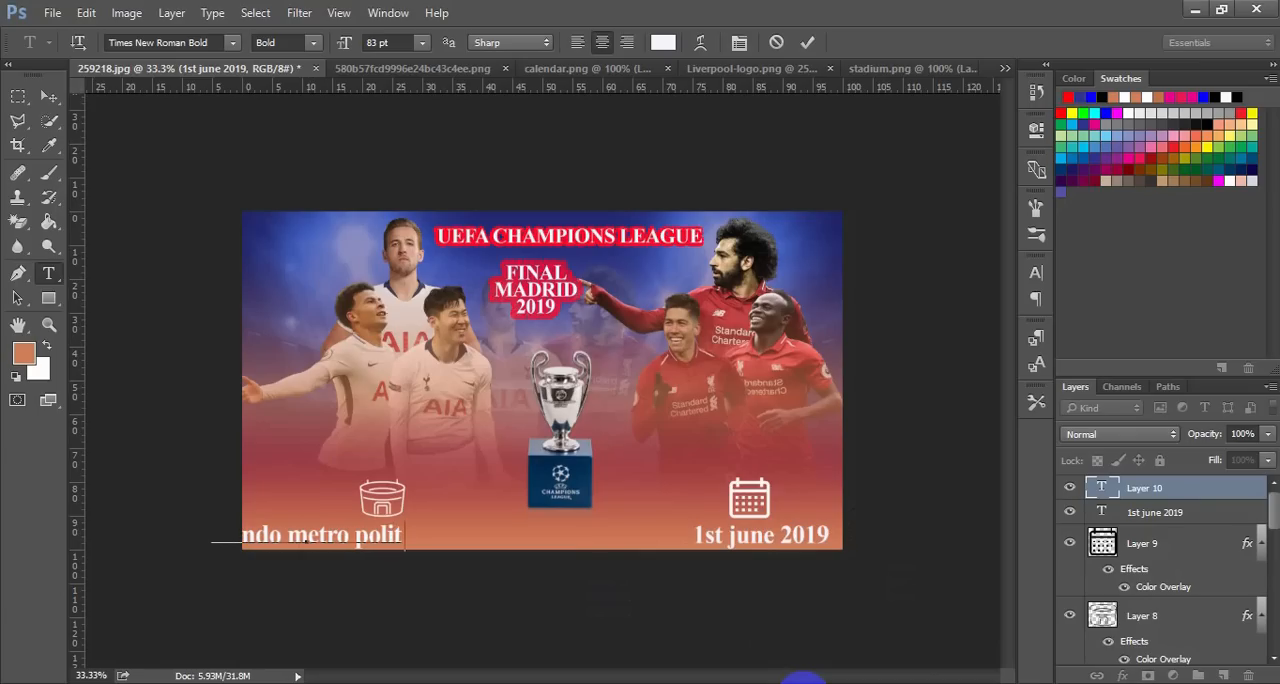
pyautogui.write('iano')
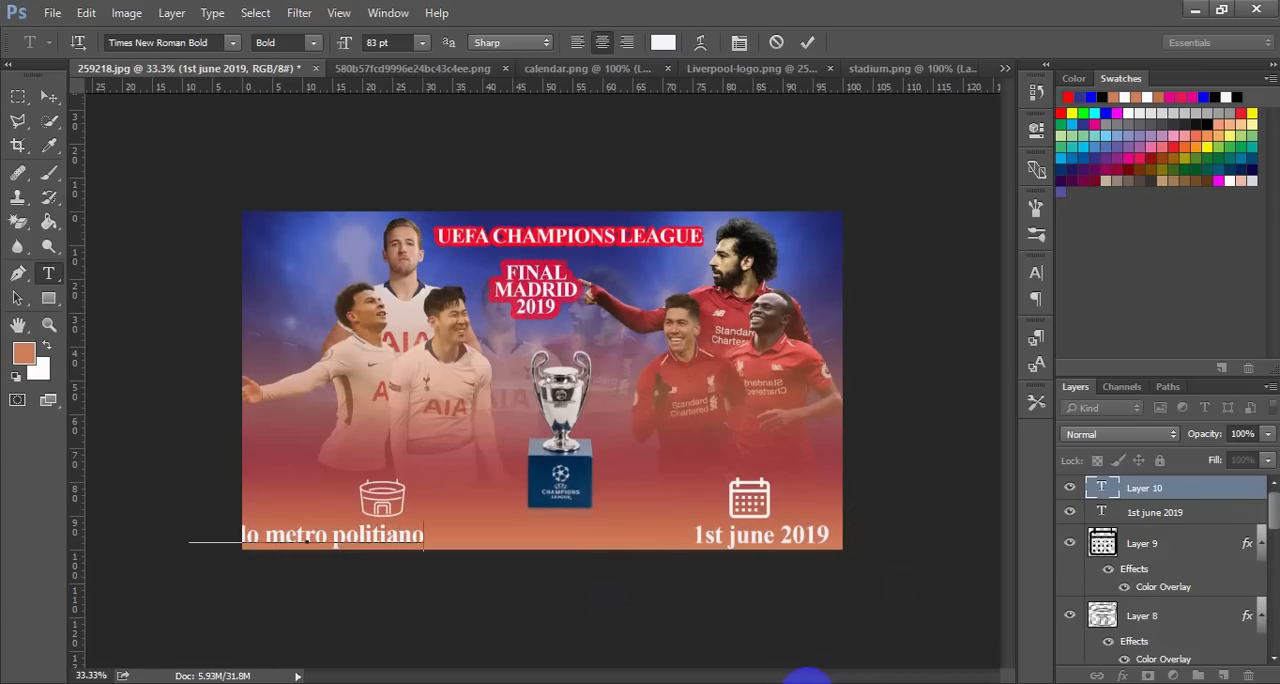
# Check the venue spelling in the carto3 reference image and correct the caption to "wando metropolitano"
pyautogui.click(808, 680)
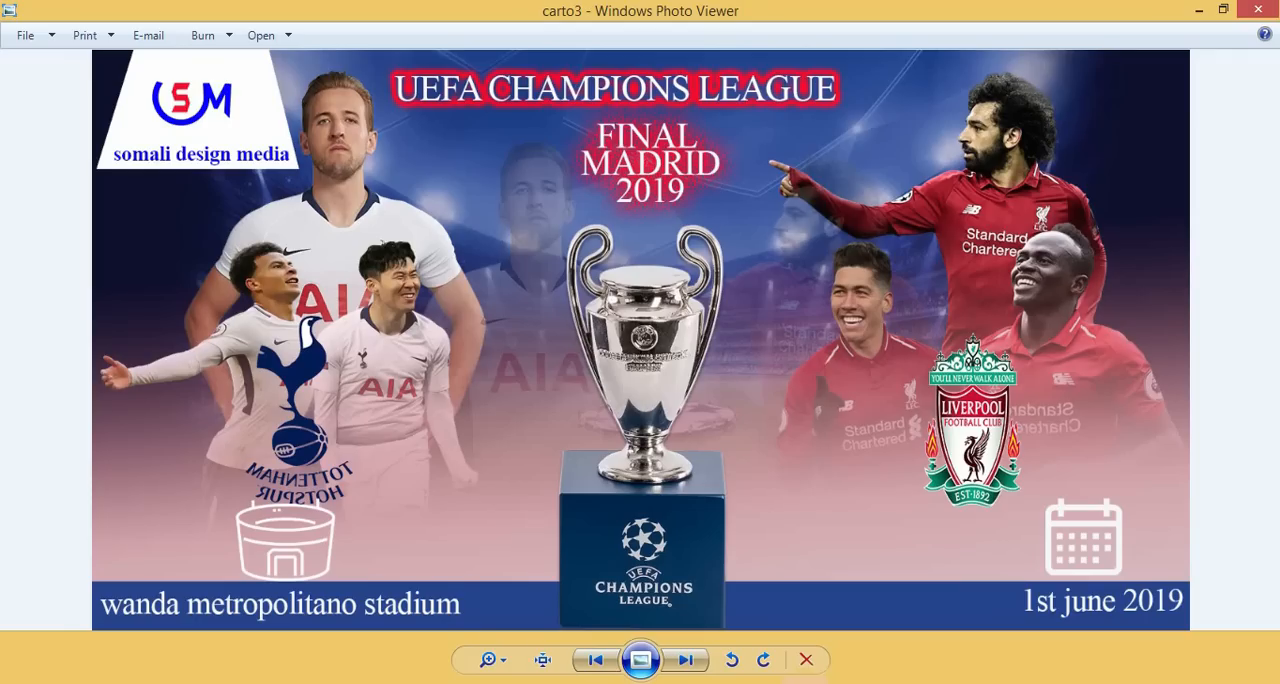
pyautogui.click(808, 680)
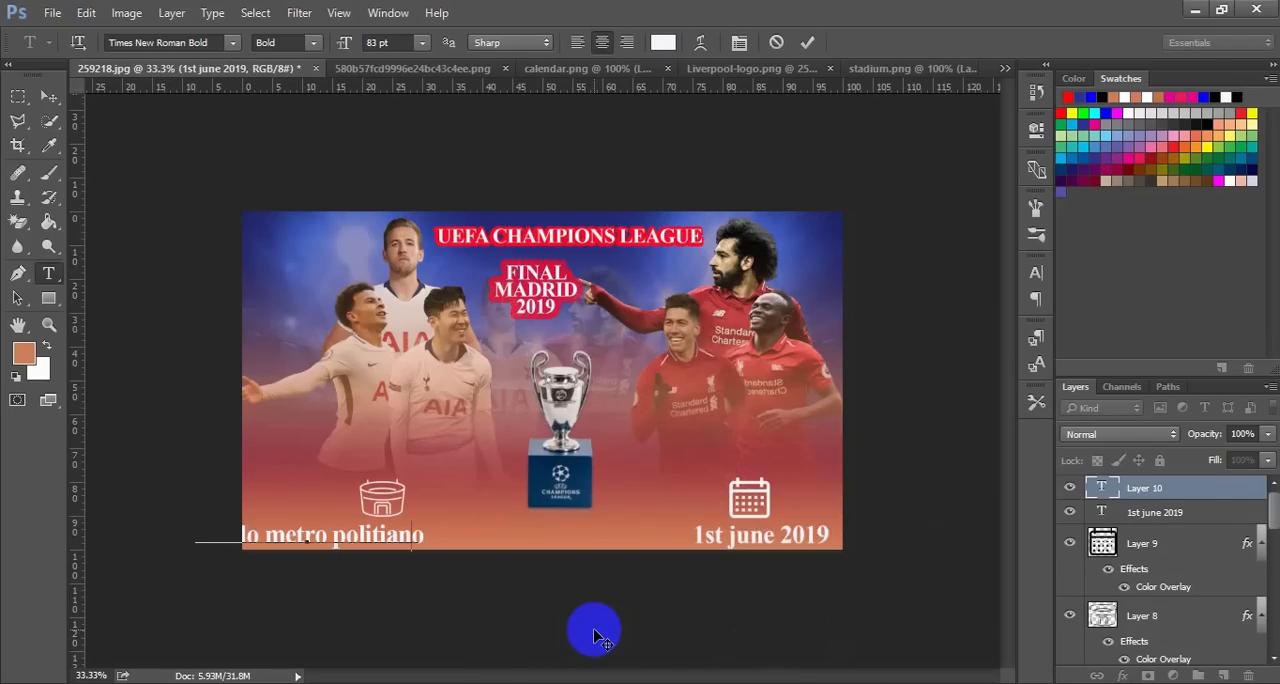
pyautogui.press('BackSpace')
pyautogui.press('BackSpace')
pyautogui.press('BackSpace')
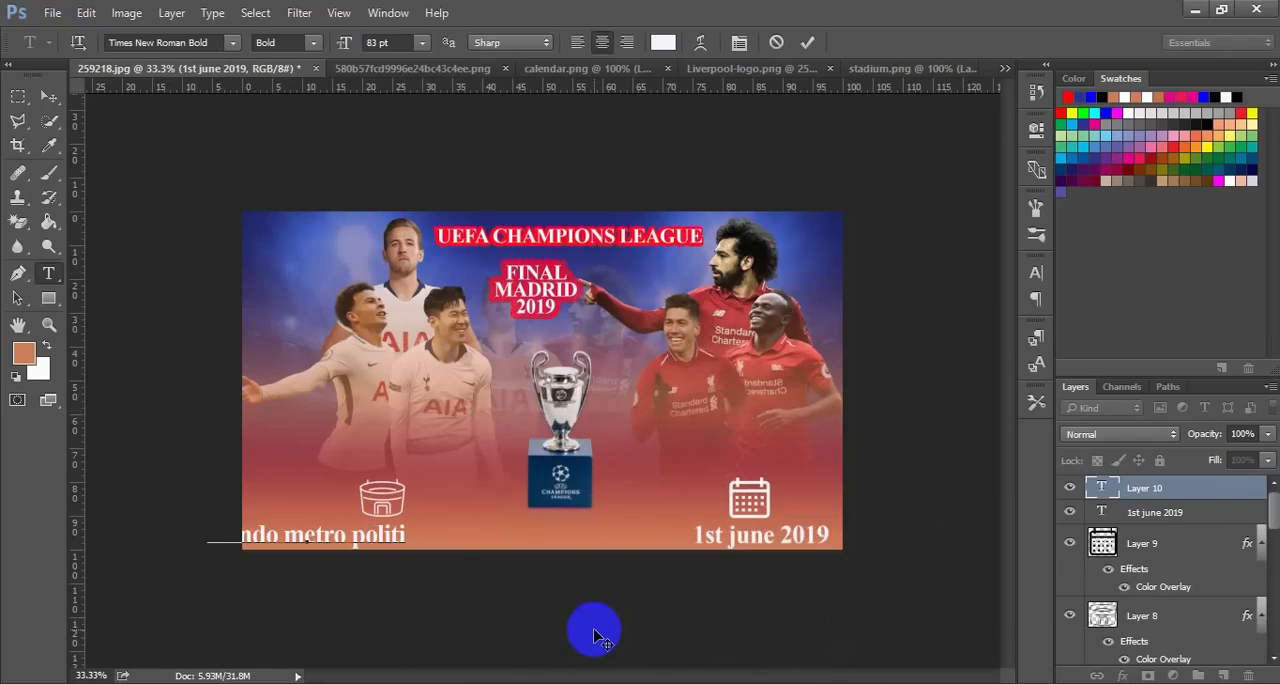
pyautogui.press('BackSpace')
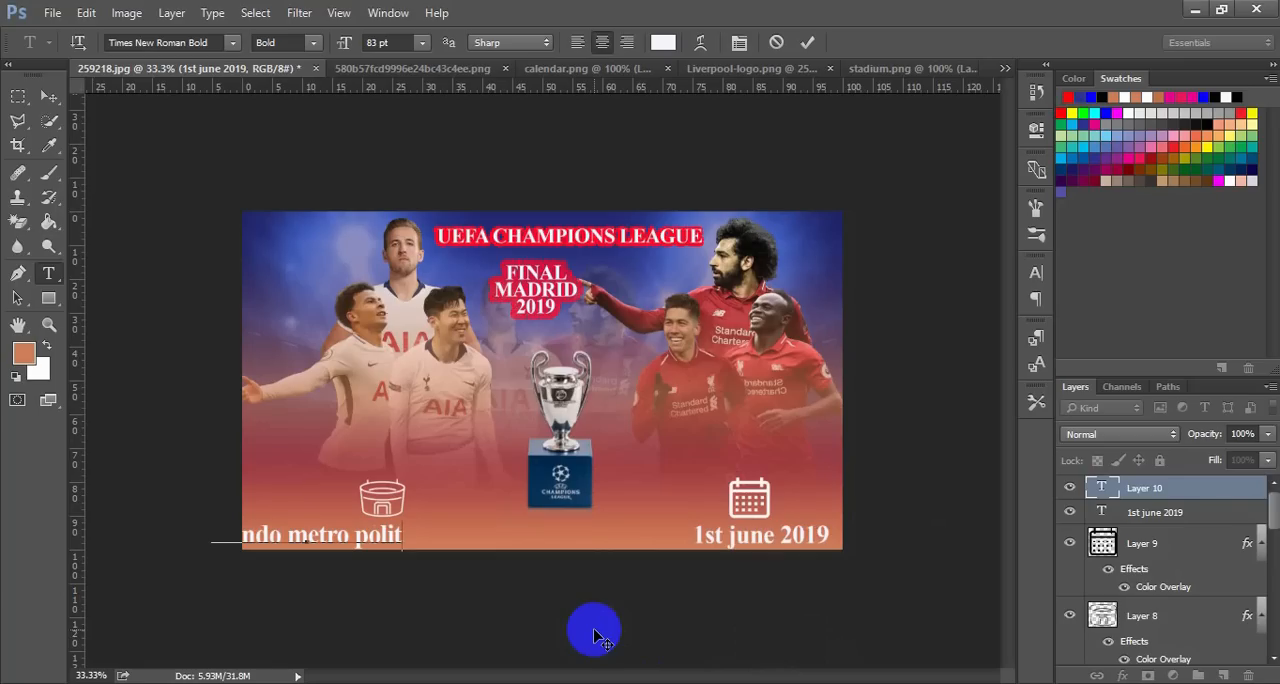
pyautogui.write('ano')
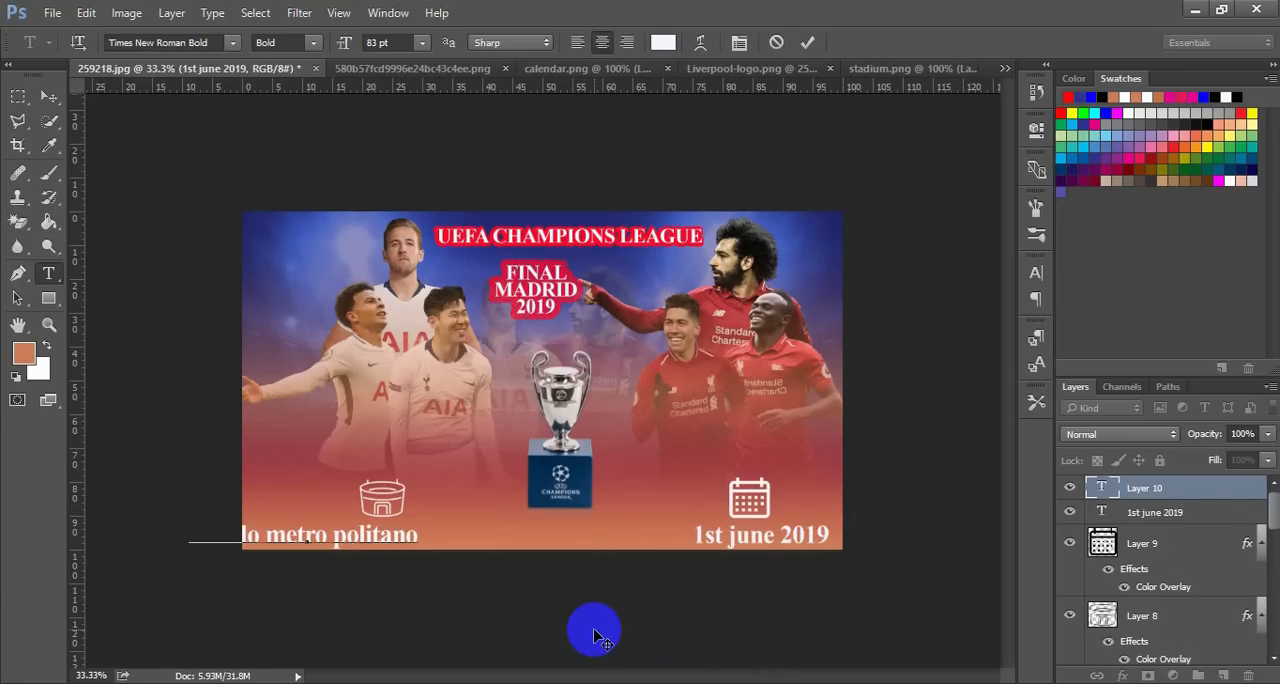
pyautogui.click(334, 535)
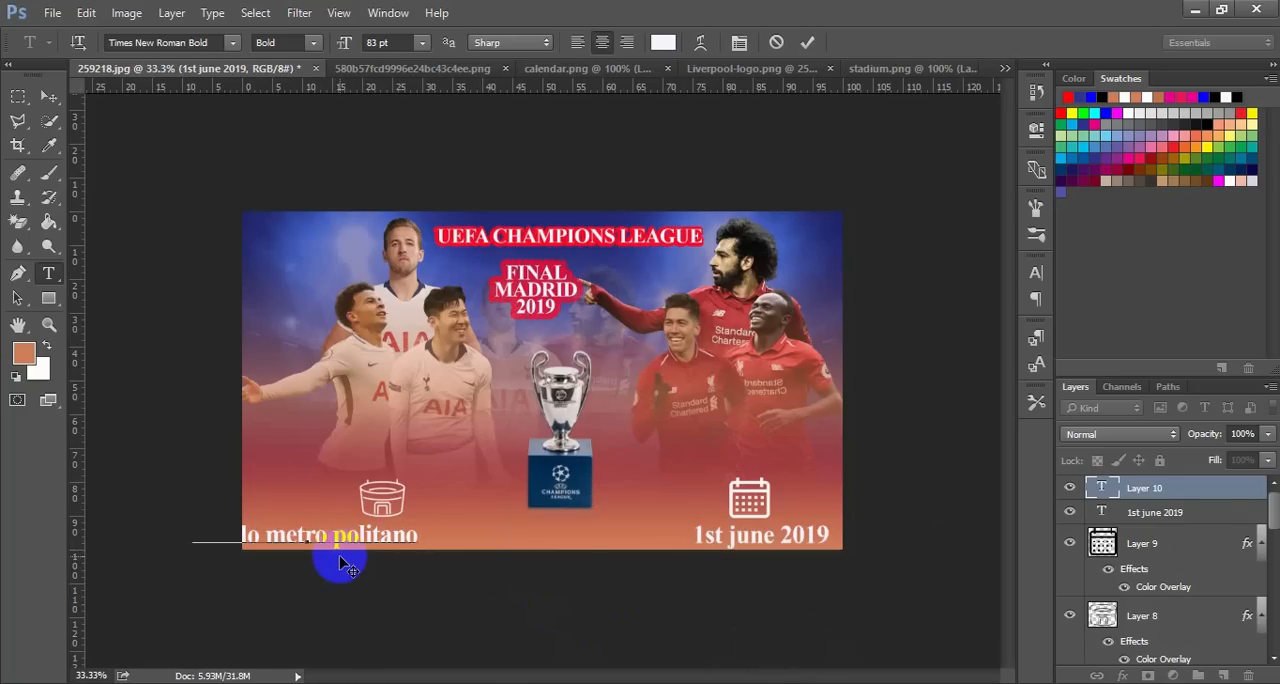
pyautogui.press('BackSpace')
# Shift the venue caption fully onto the poster below the stadium icon and commit the text
pyautogui.hotkey('ctrl', 'a')
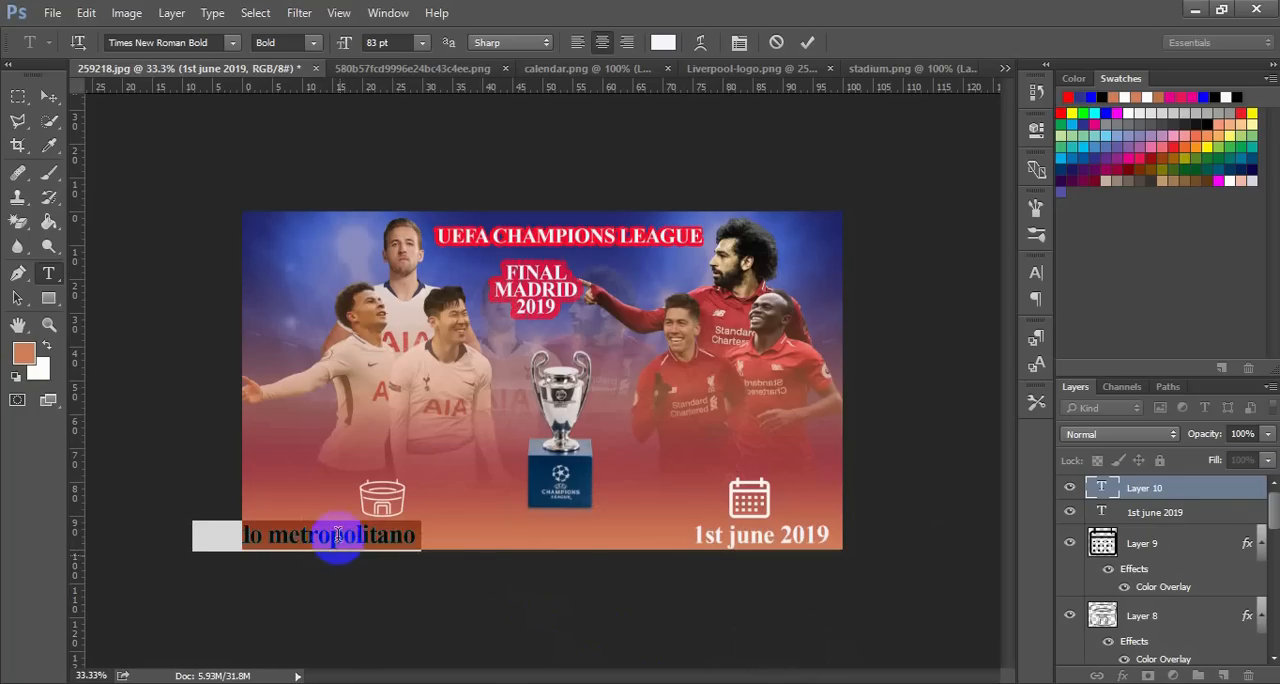
pyautogui.moveTo(388, 572); pyautogui.dragTo(414, 572)
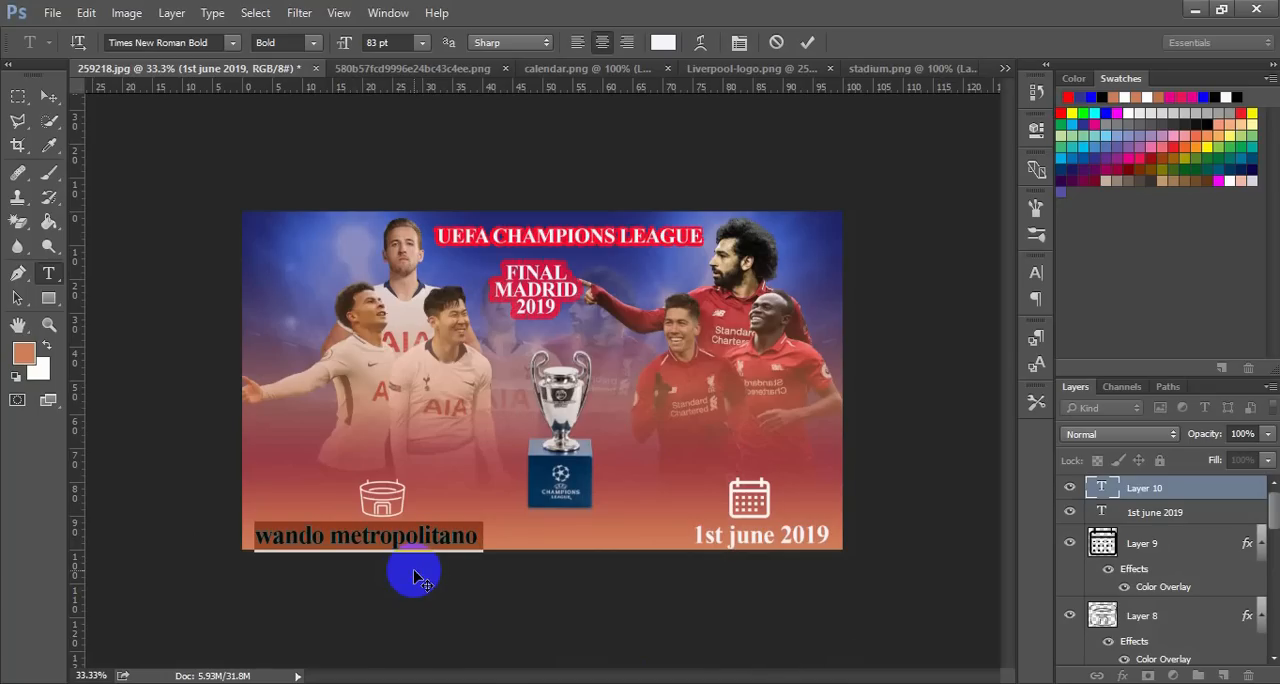
pyautogui.click(808, 42)
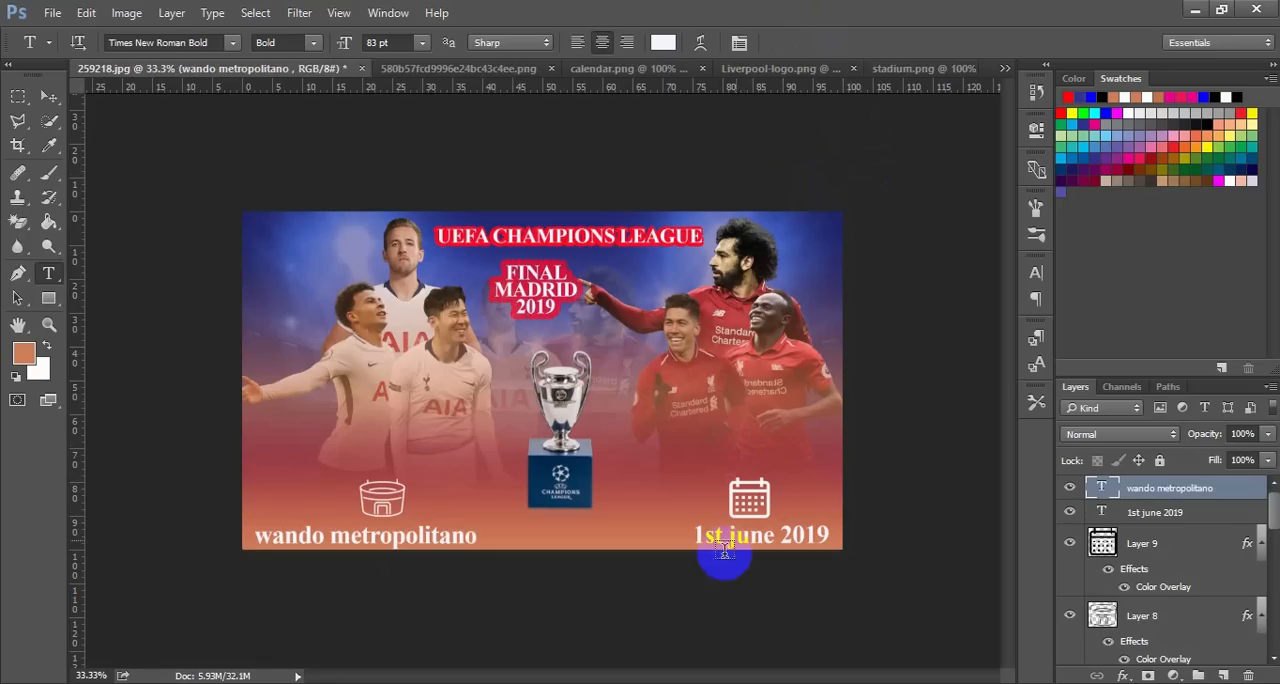
# Compare the poster's captions and layout with the carto3 reference image
pyautogui.moveTo(724, 548); pyautogui.dragTo(721, 540)
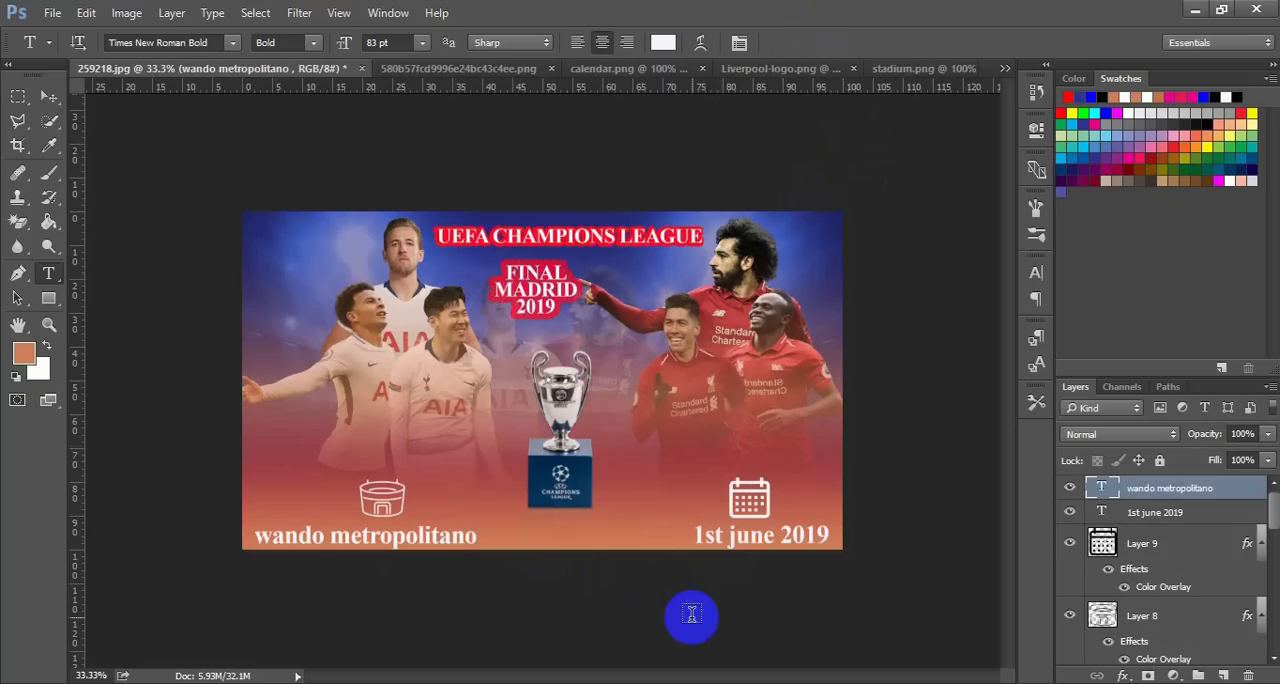
pyautogui.click(805, 682)
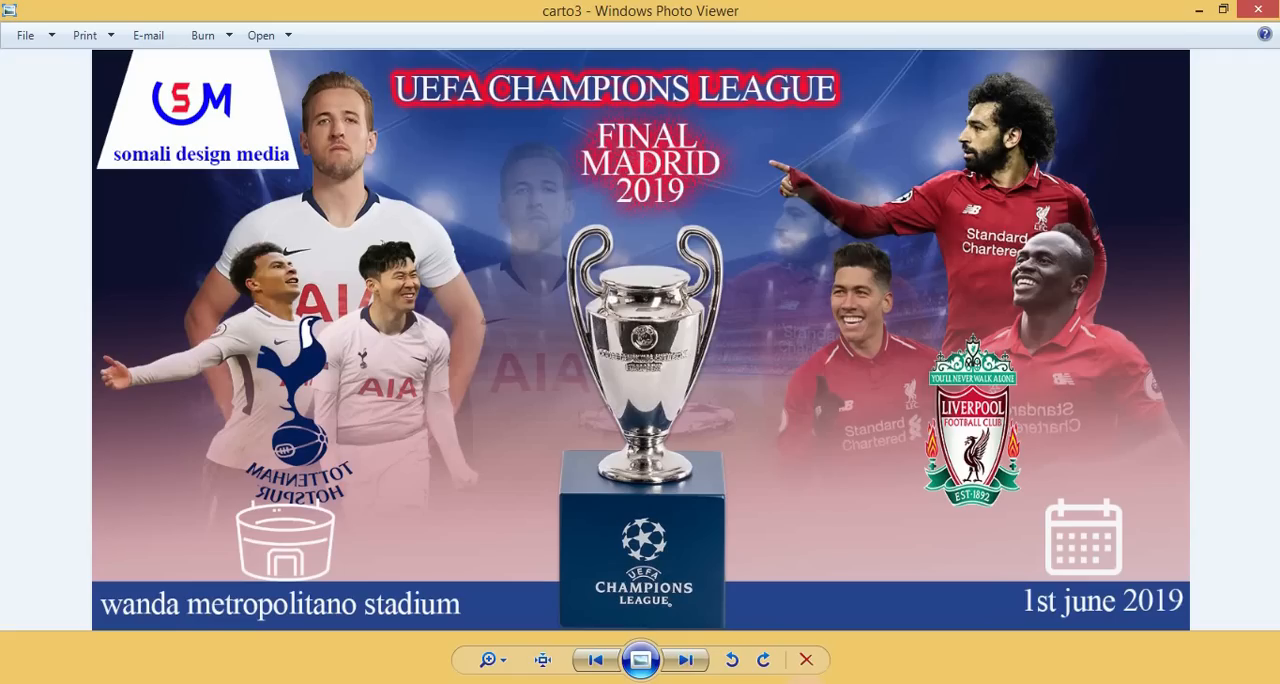
pyautogui.click(805, 682)
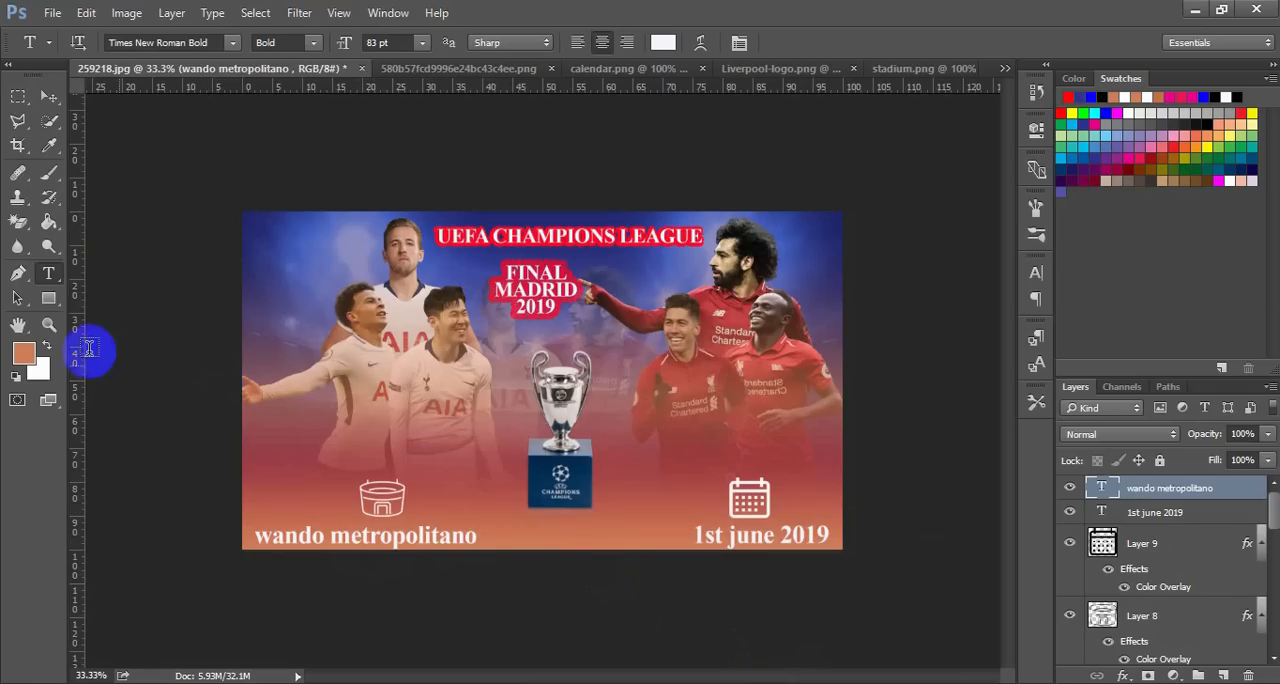
# Draw a rectangle about 735 × 99 px around the "wando metropolitano" caption and set its fill to no color
pyautogui.click(49, 300)
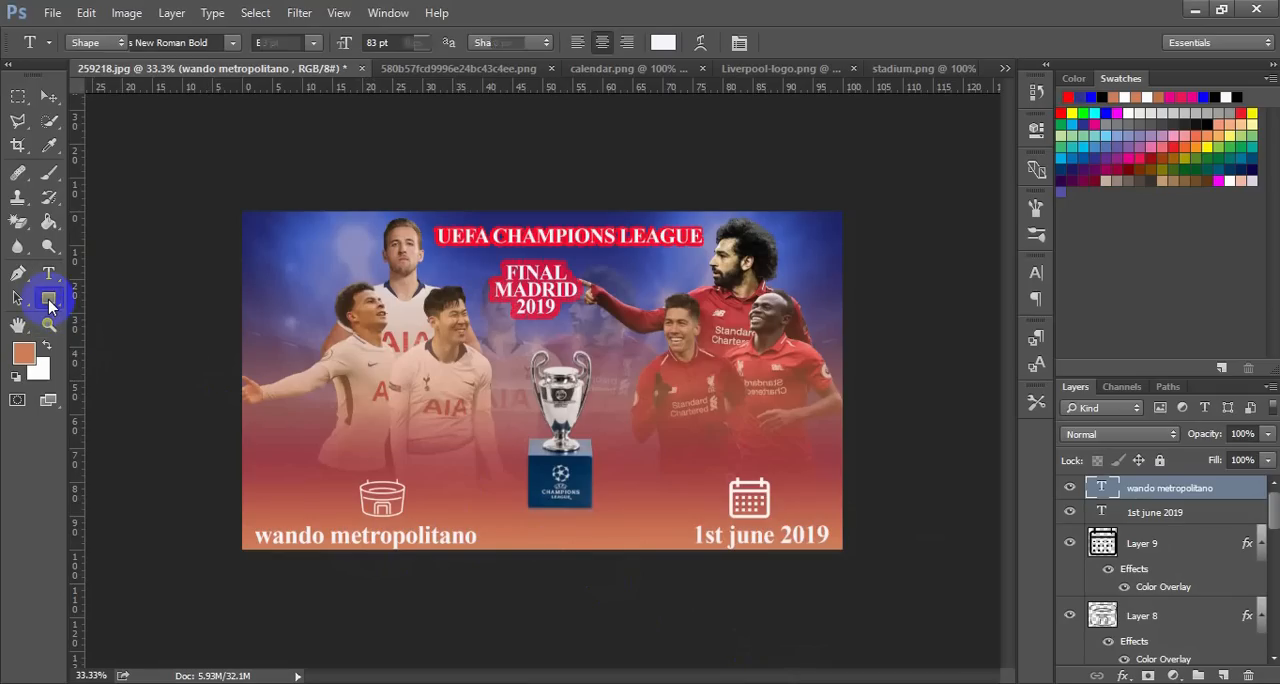
pyautogui.moveTo(252, 517); pyautogui.dragTo(483, 544)
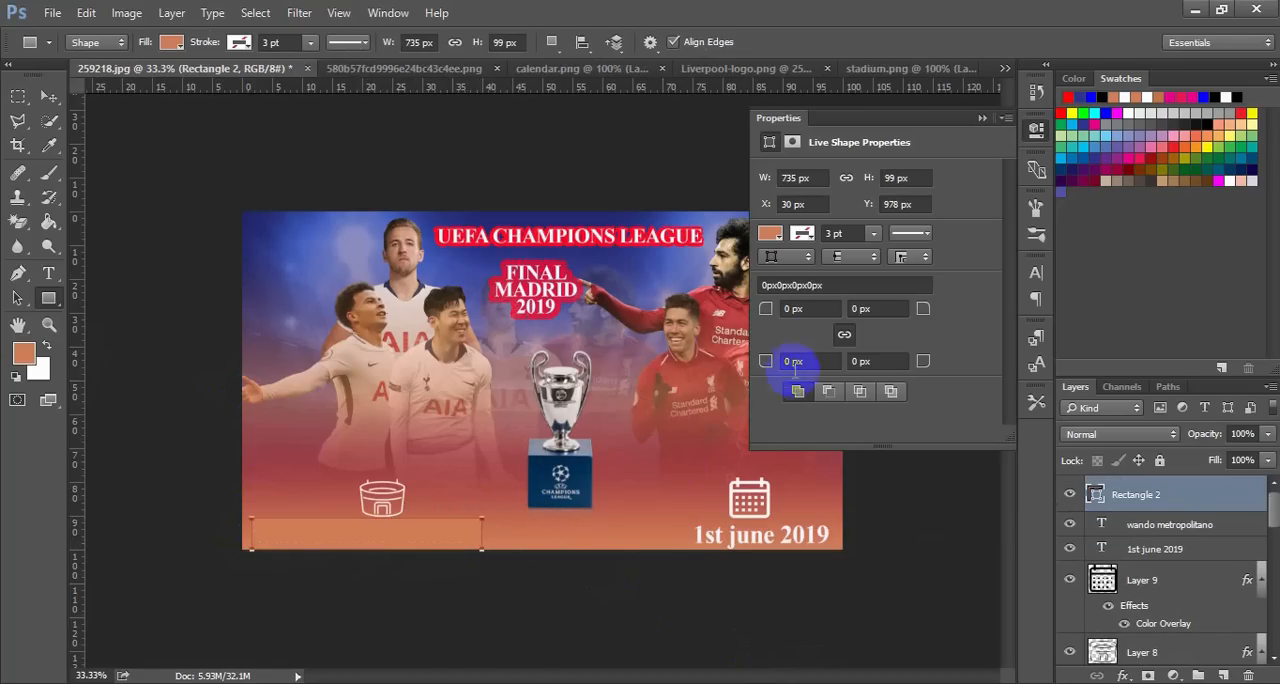
pyautogui.click(772, 233)
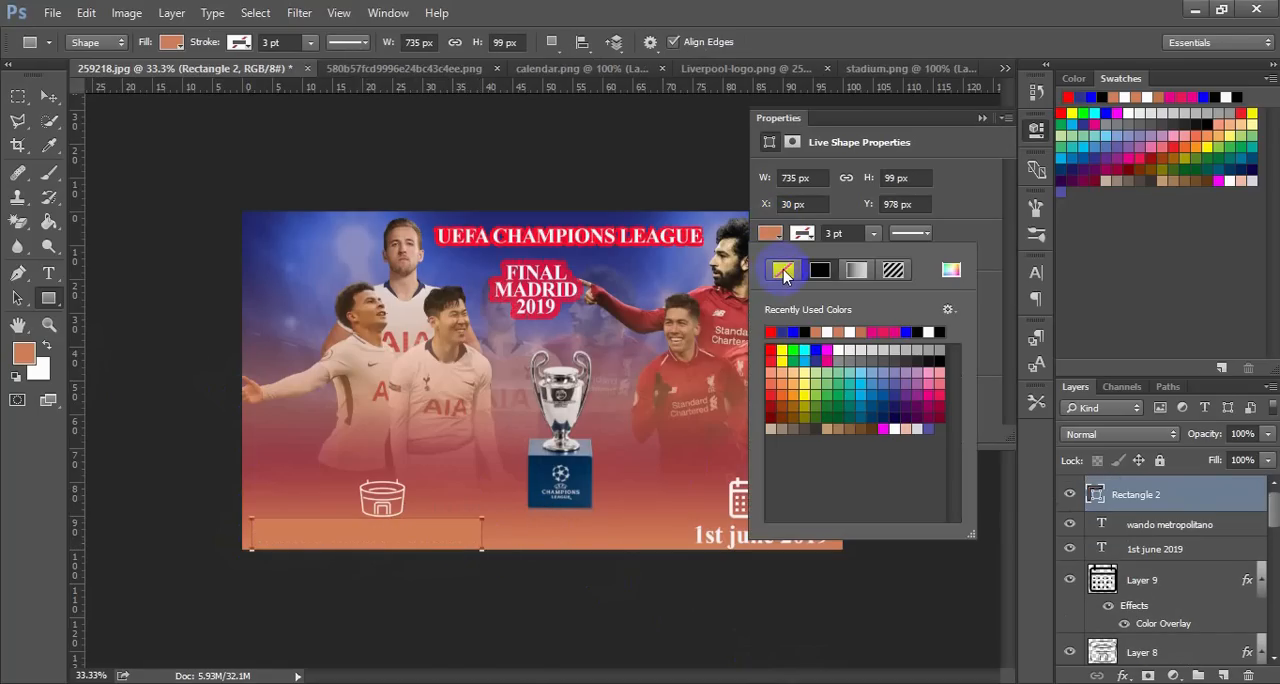
pyautogui.click(783, 272)
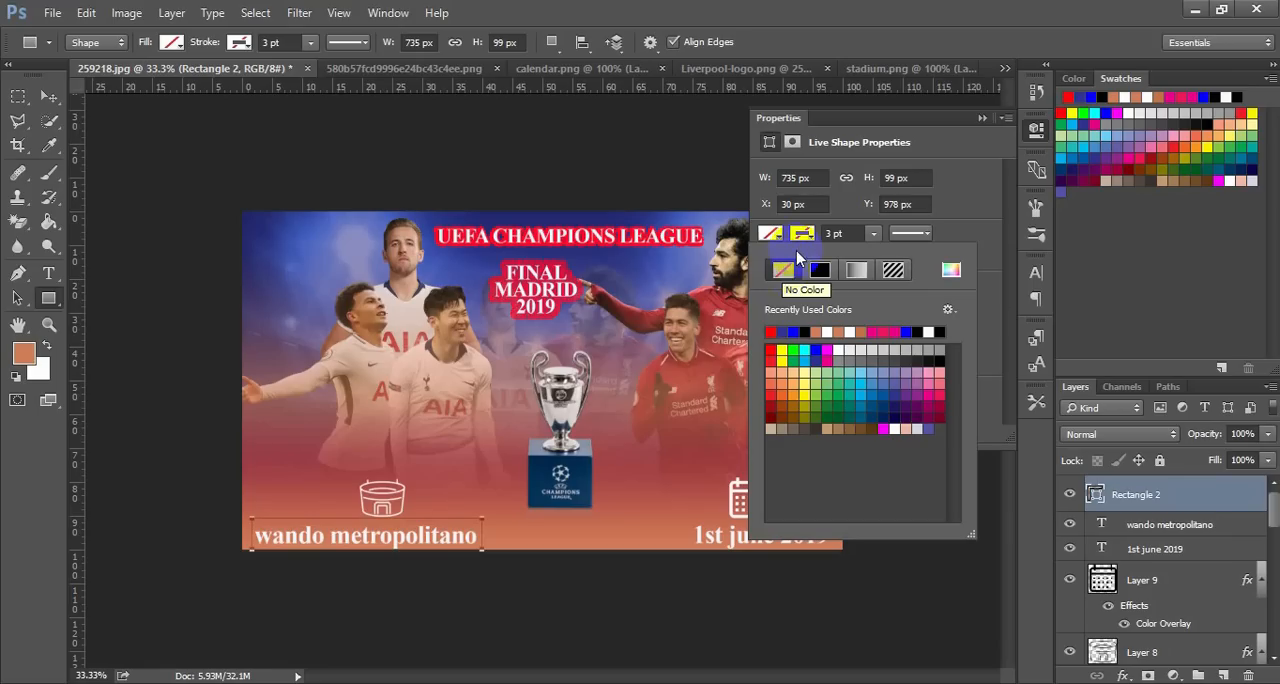
# Give the rectangle around the venue caption a blue stroke 10.15 pt wide
pyautogui.click(803, 235)
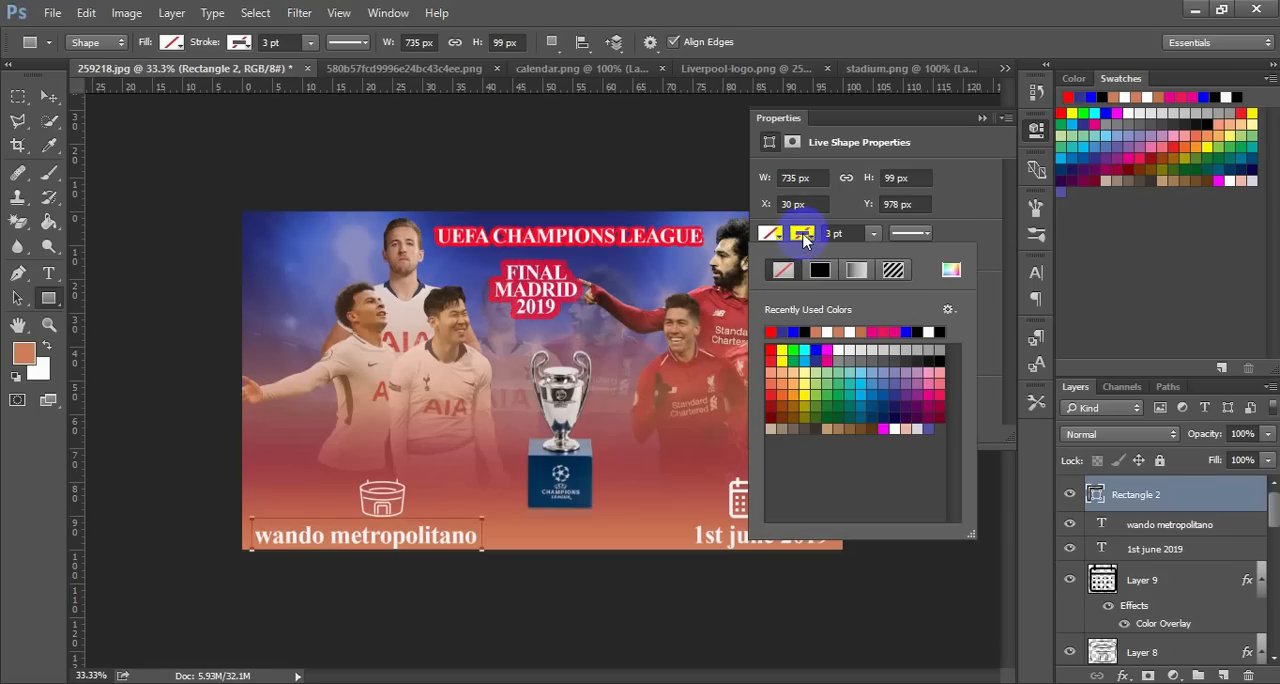
pyautogui.click(804, 331)
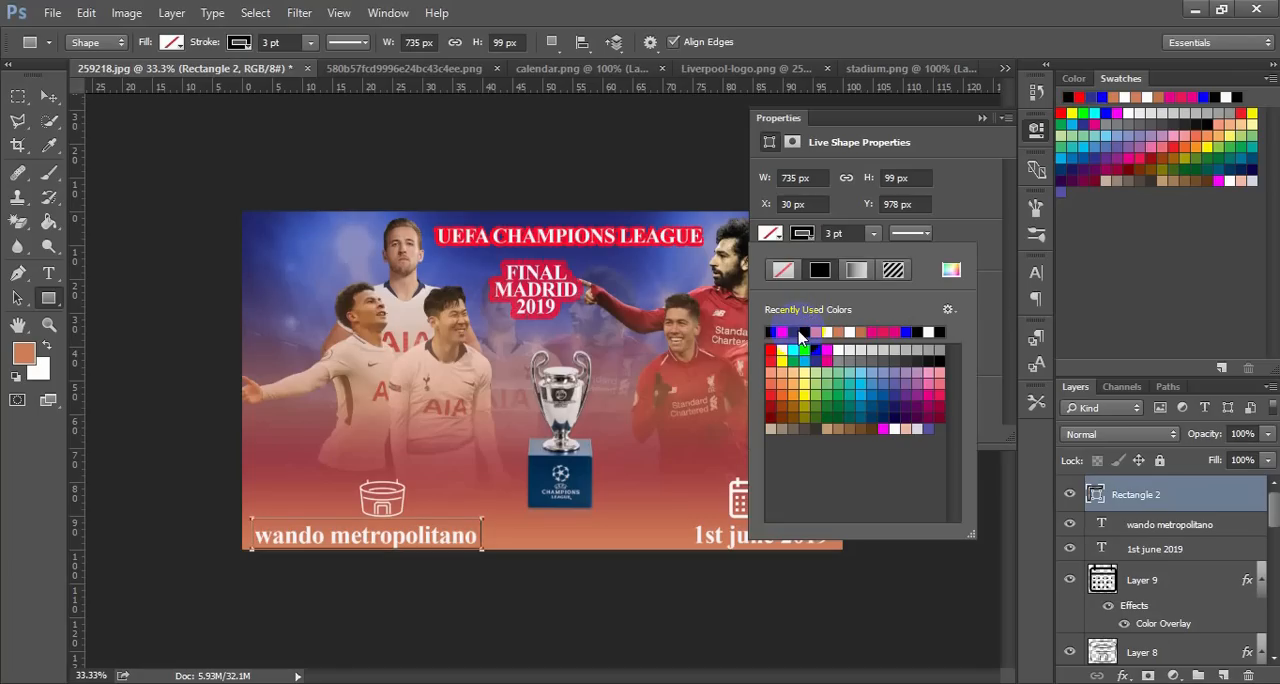
pyautogui.click(872, 234)
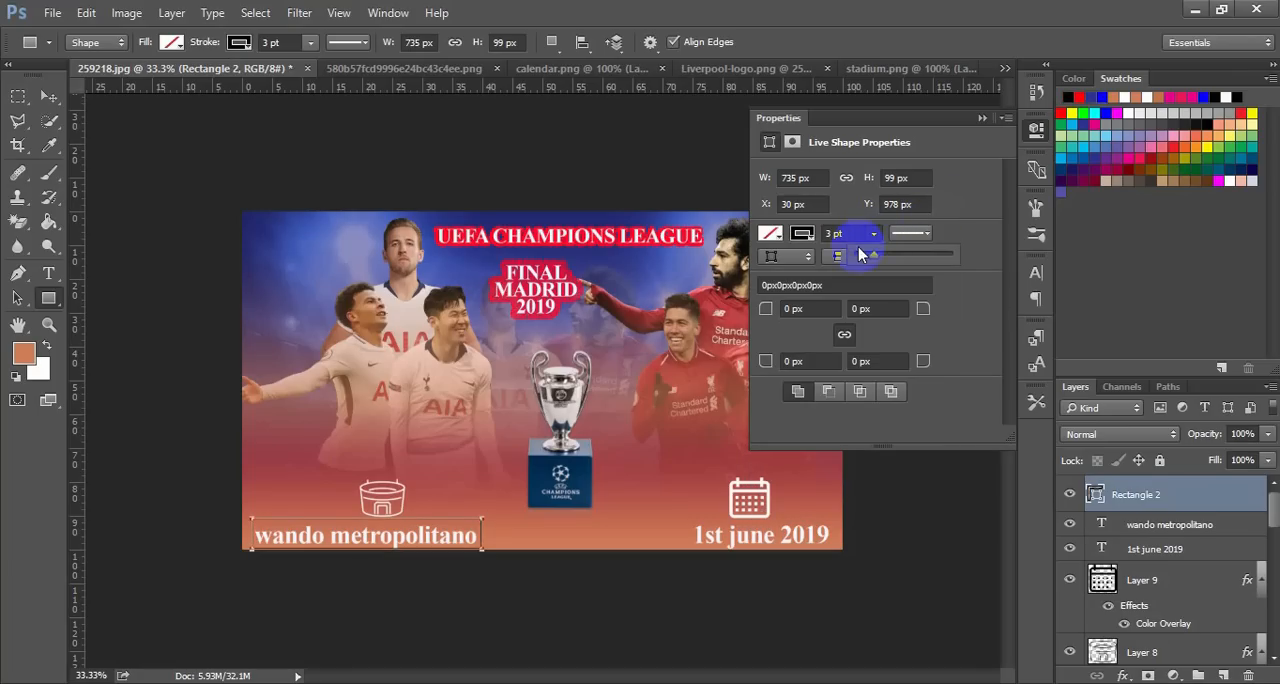
pyautogui.moveTo(873, 258); pyautogui.dragTo(886, 260)
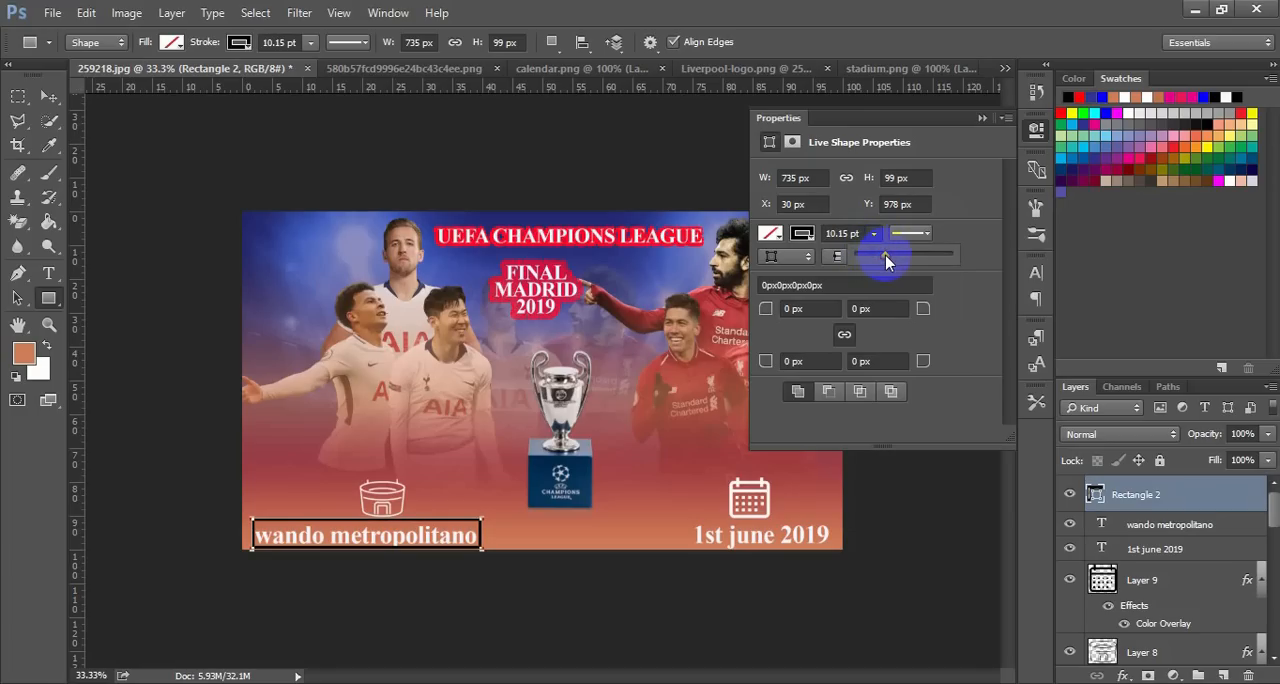
pyautogui.click(805, 232)
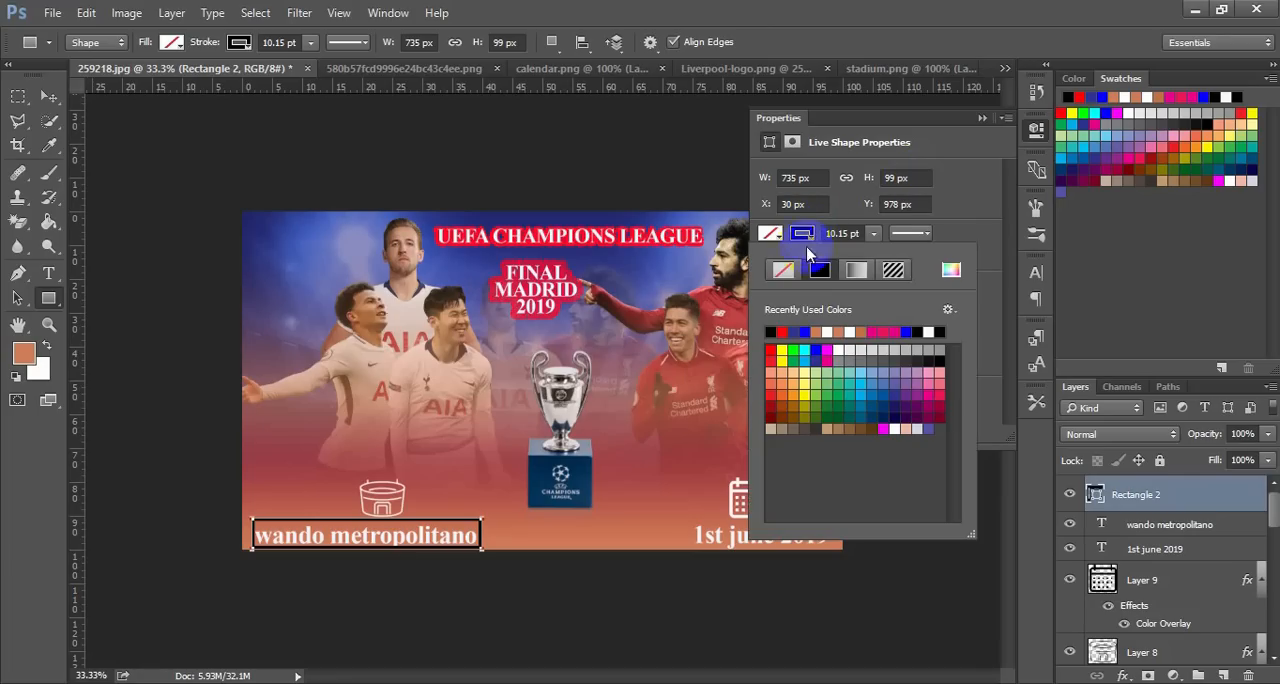
pyautogui.click(796, 331)
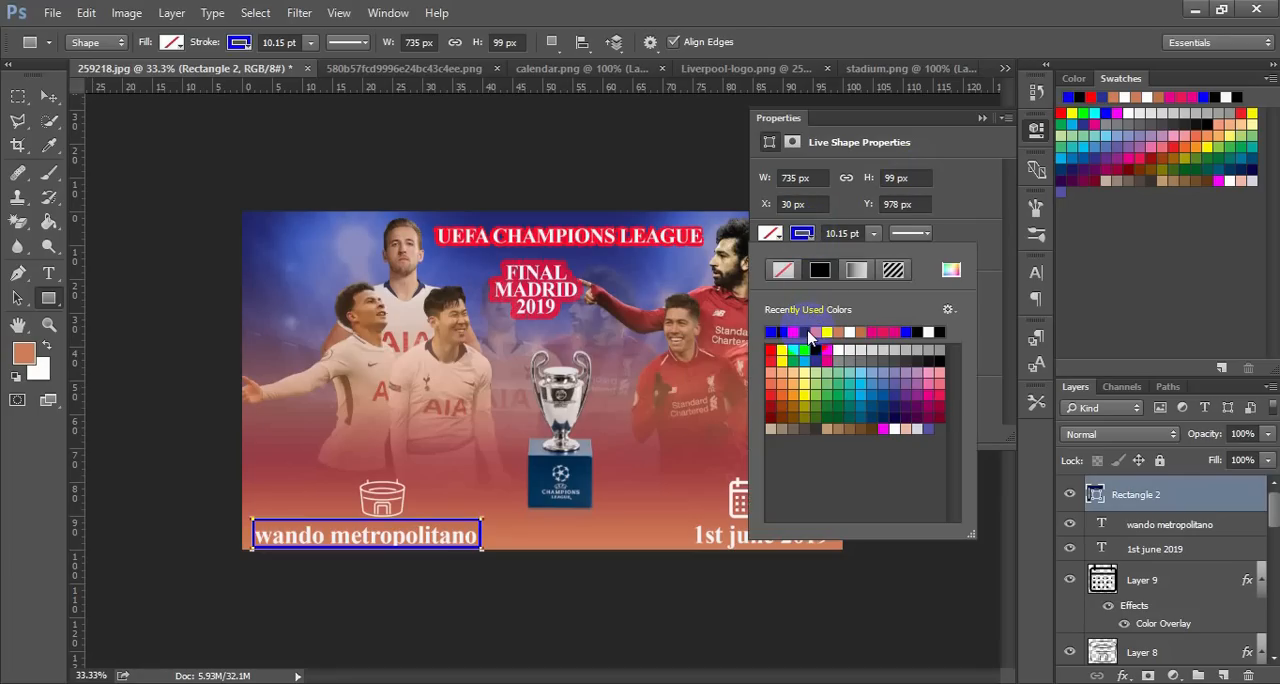
pyautogui.click(981, 119)
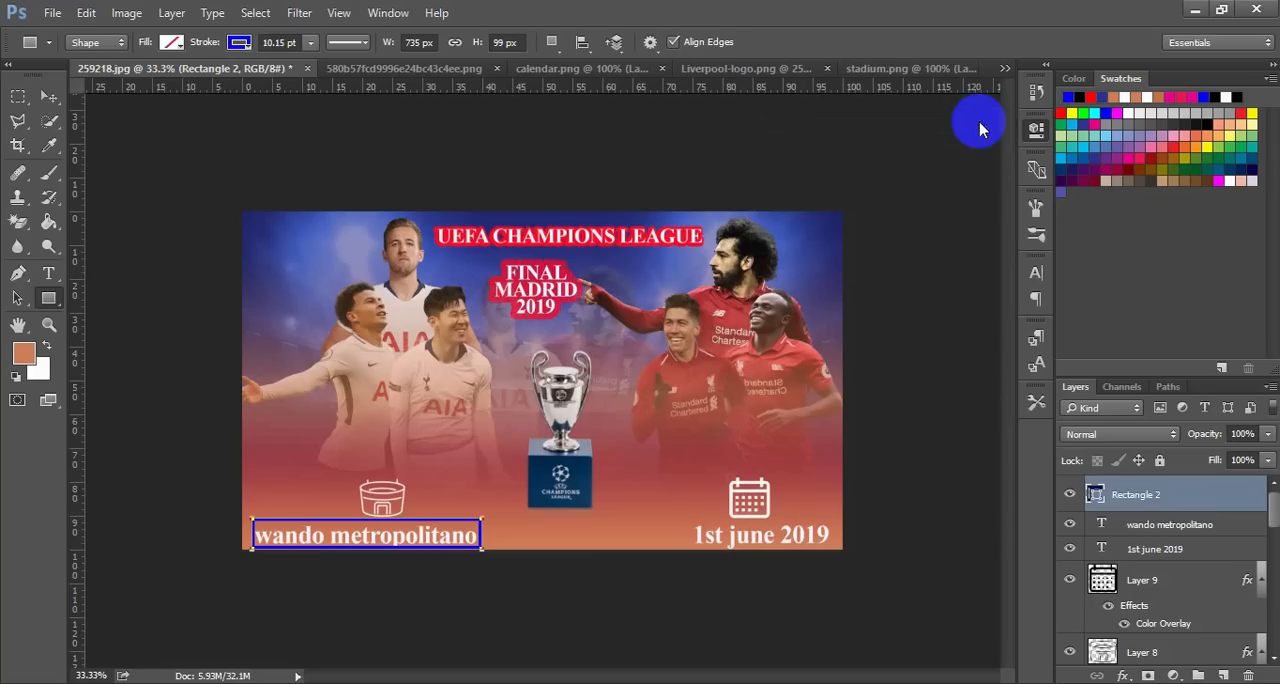
# Duplicate the blue venue frame and place the copy around the "1st june 2019" caption
pyautogui.click(48, 97)
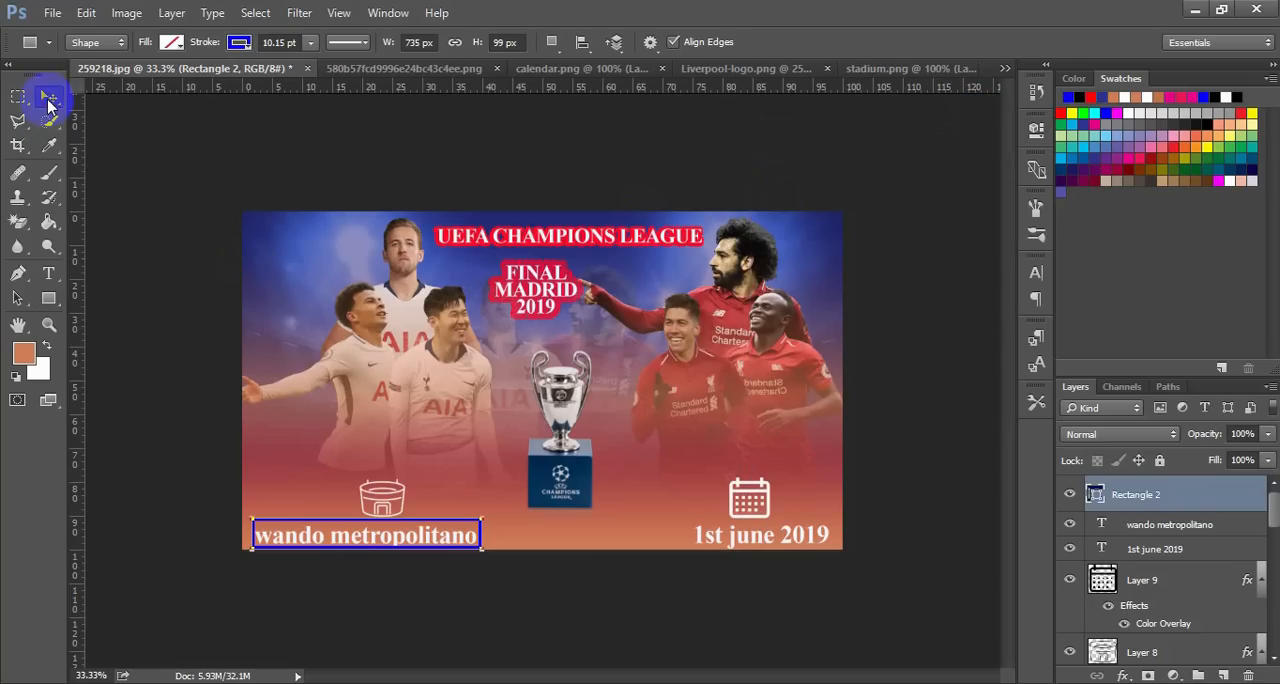
pyautogui.click(125, 140)
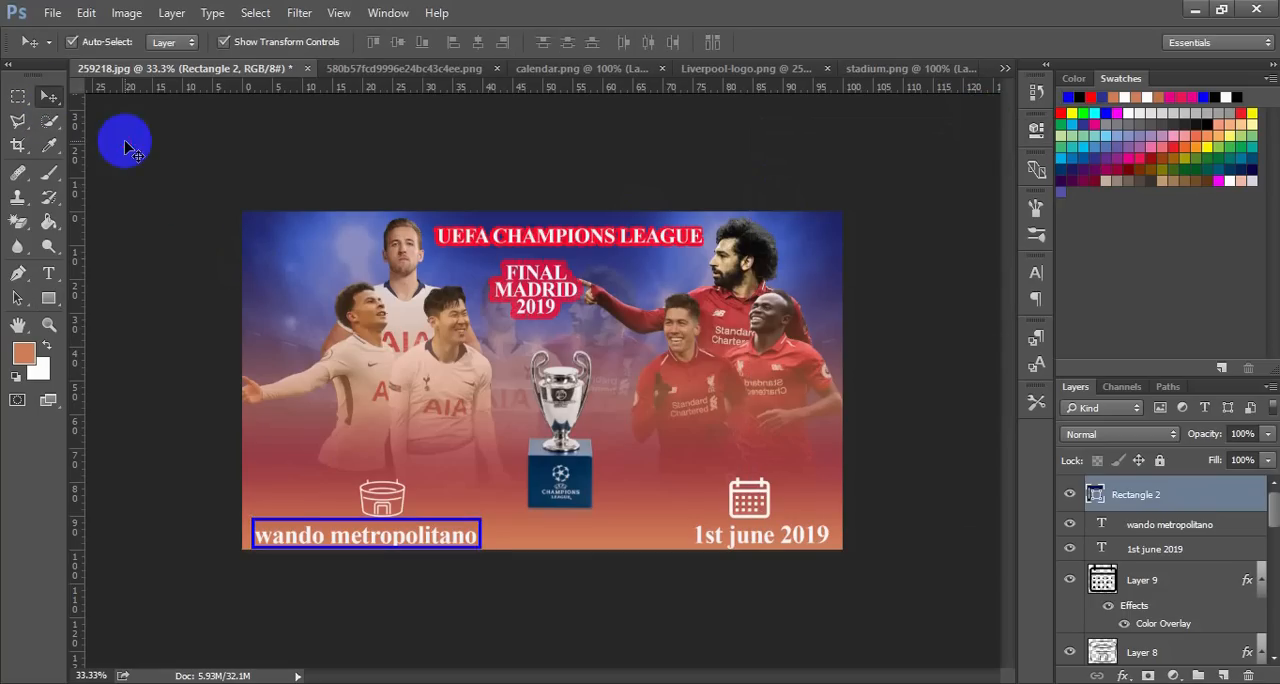
pyautogui.click(428, 540)
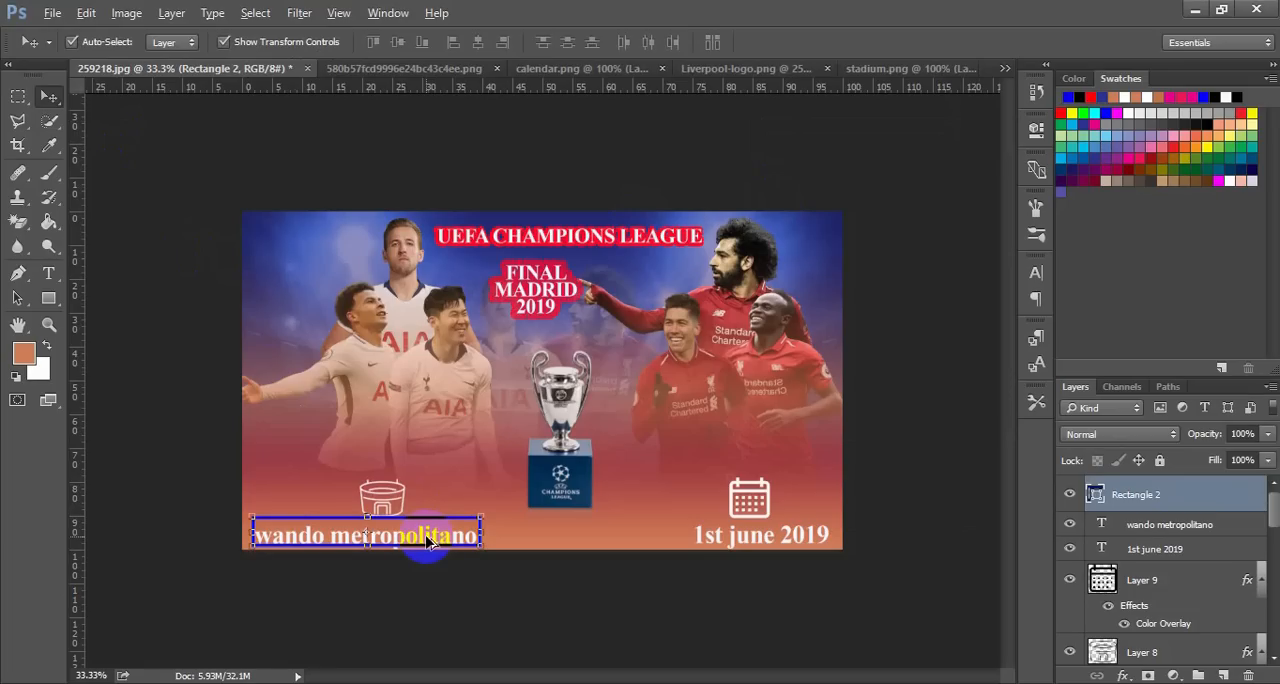
pyautogui.moveTo(428, 540); pyautogui.dragTo(786, 545)
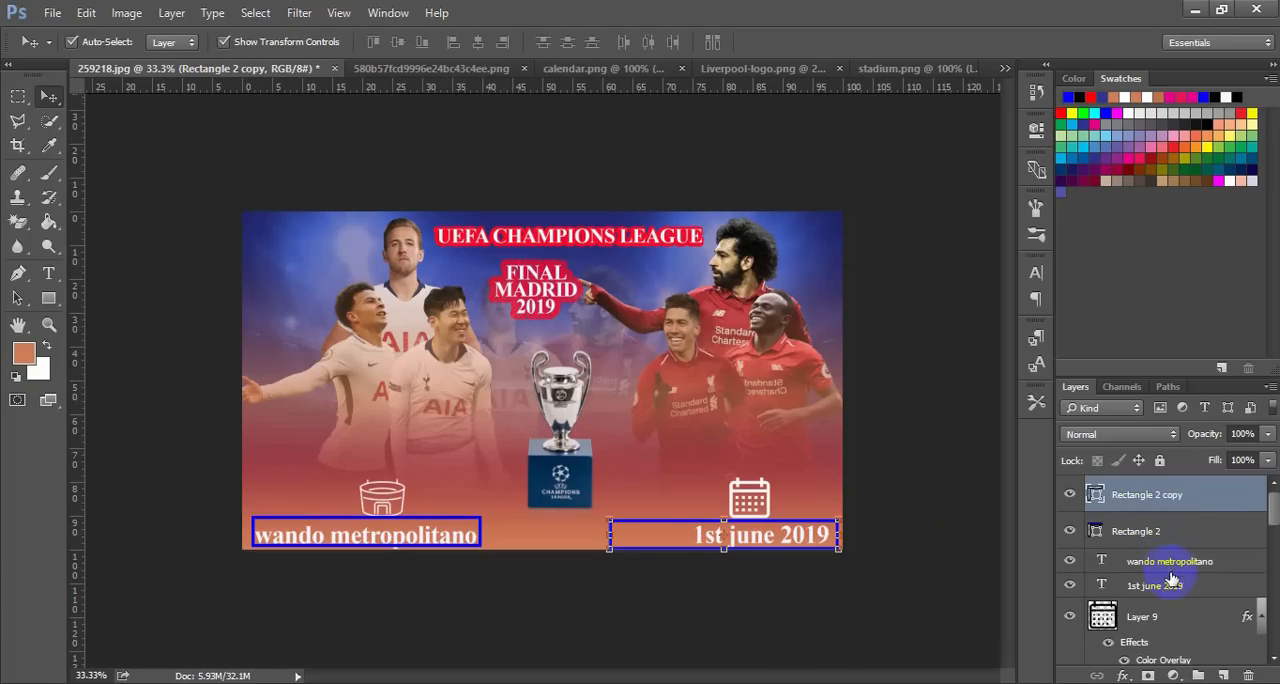
# Nudge the "1st june 2019" caption left inside its blue frame
pyautogui.click(1172, 590)
pyautogui.press('Left')
pyautogui.press('Left')
pyautogui.press('Left')
pyautogui.press('Left')
pyautogui.press('Left')
pyautogui.press('Left')
pyautogui.press('Left')
pyautogui.press('Left')
pyautogui.press('Left')
pyautogui.press('Left')
pyautogui.press('Left')
pyautogui.press('Left')
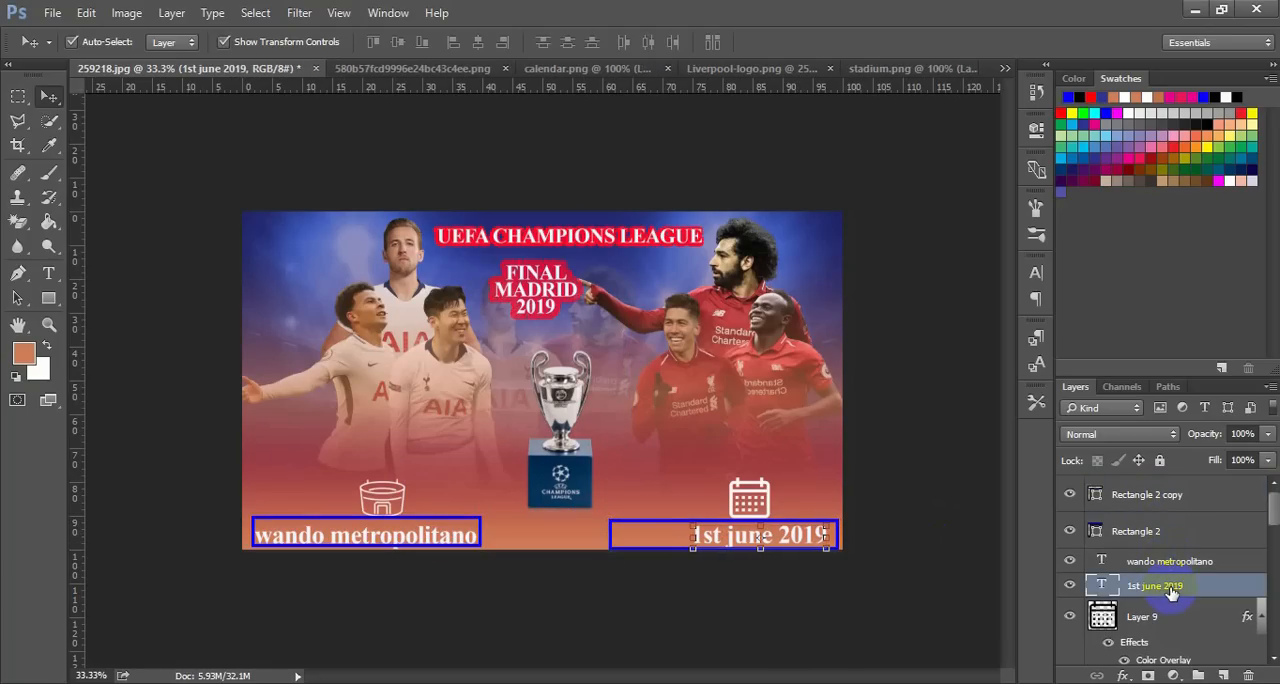
pyautogui.press('Left')
pyautogui.press('Left')
pyautogui.press('Left')
pyautogui.press('Left')
pyautogui.press('Left')
pyautogui.press('Left')
pyautogui.press('Left')
pyautogui.press('Left')
pyautogui.press('Left')
pyautogui.press('Left')
pyautogui.press('Left')
pyautogui.press('Left')
pyautogui.press('Left')
pyautogui.press('Left')
pyautogui.press('Left')
pyautogui.press('Left')
pyautogui.press('Left')
pyautogui.press('Left')
pyautogui.press('Left')
pyautogui.press('Left')
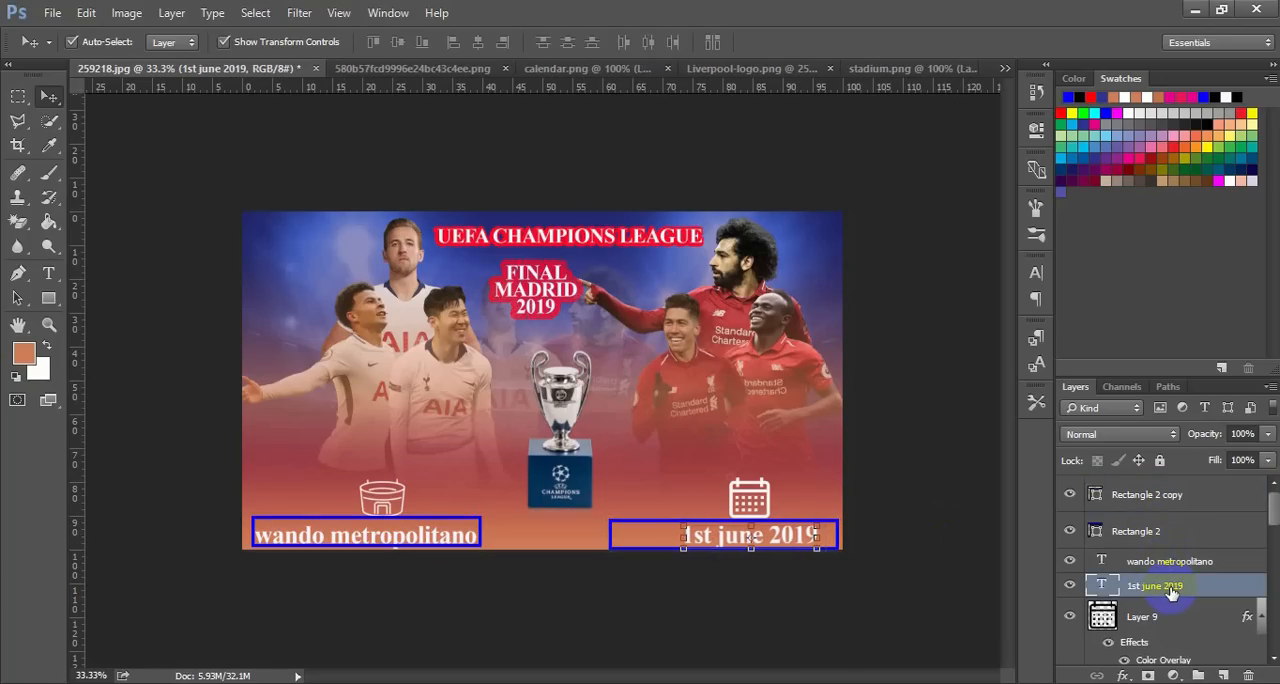
pyautogui.press('Left')
pyautogui.press('Left')
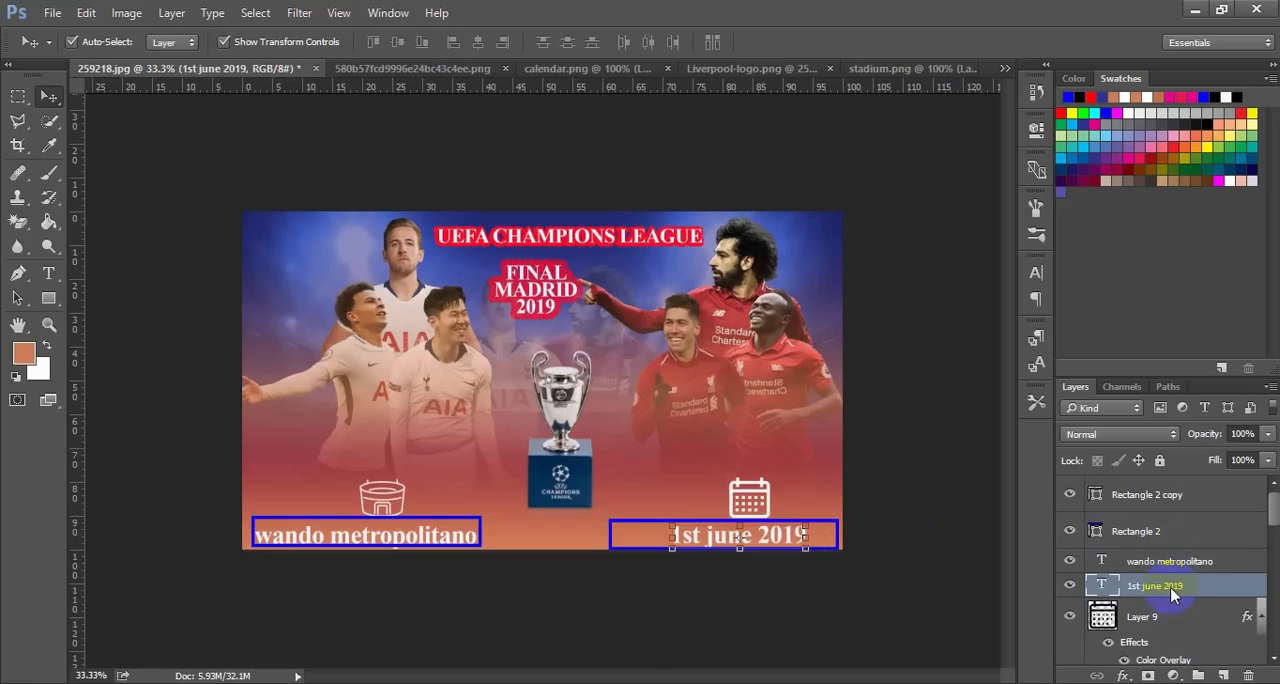
# Nudge the blue frame around the date right to the poster's edge and deselect it
pyautogui.click(1163, 500)
pyautogui.press('Right')
pyautogui.press('Right')
pyautogui.press('Right')
pyautogui.press('Right')
pyautogui.press('Right')
pyautogui.press('Right')
pyautogui.press('Right')
pyautogui.press('Right')
pyautogui.press('Right')
pyautogui.press('Right')
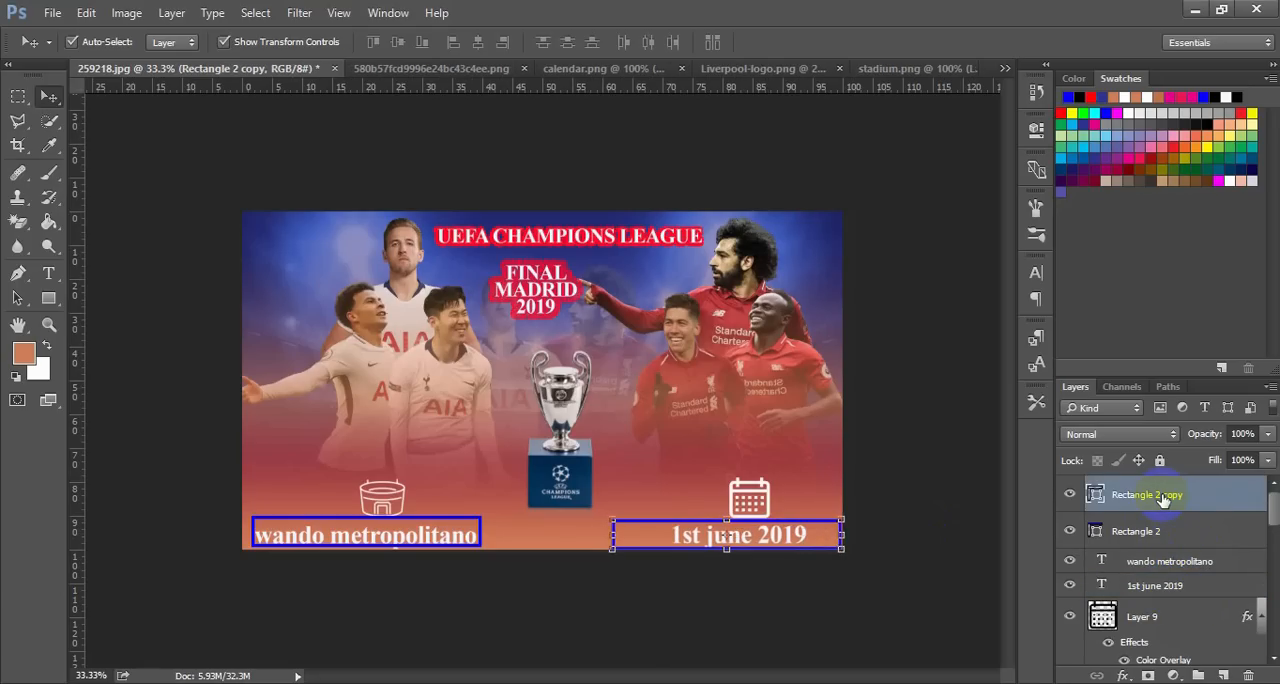
pyautogui.click(957, 478)
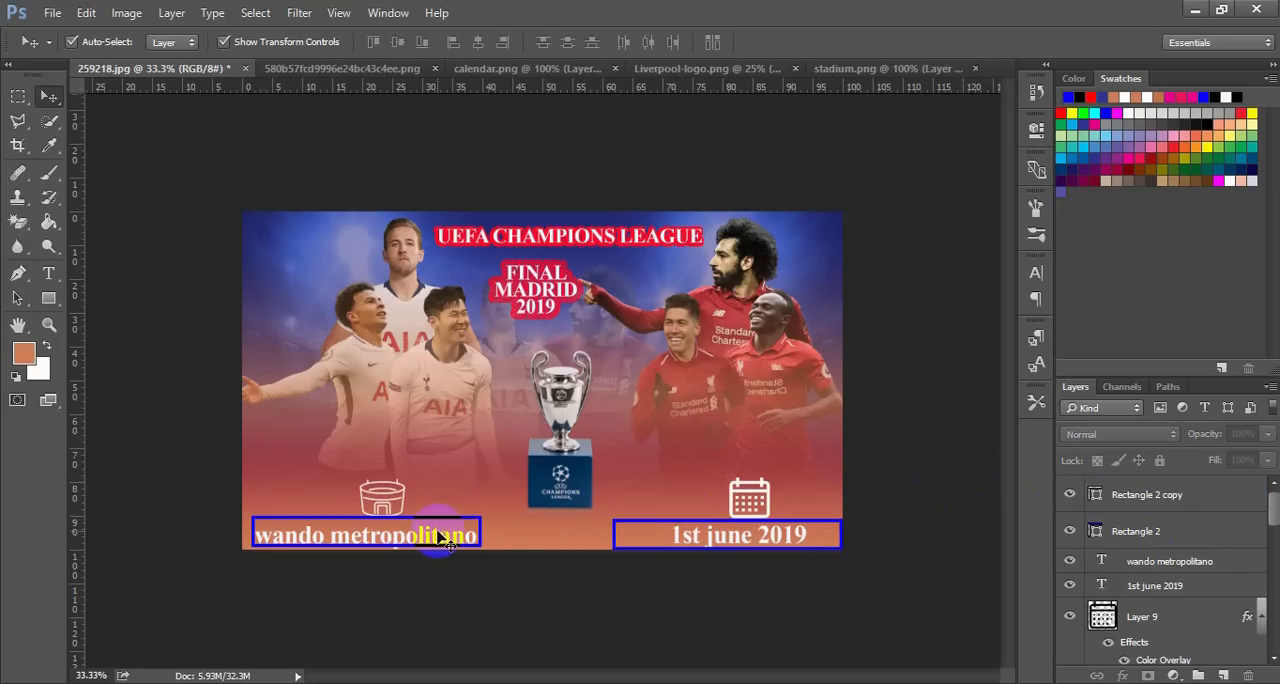
# Nudge the "wando metropolitano" caption up so it sits vertically inside its blue frame
pyautogui.doubleClick(1153, 562)
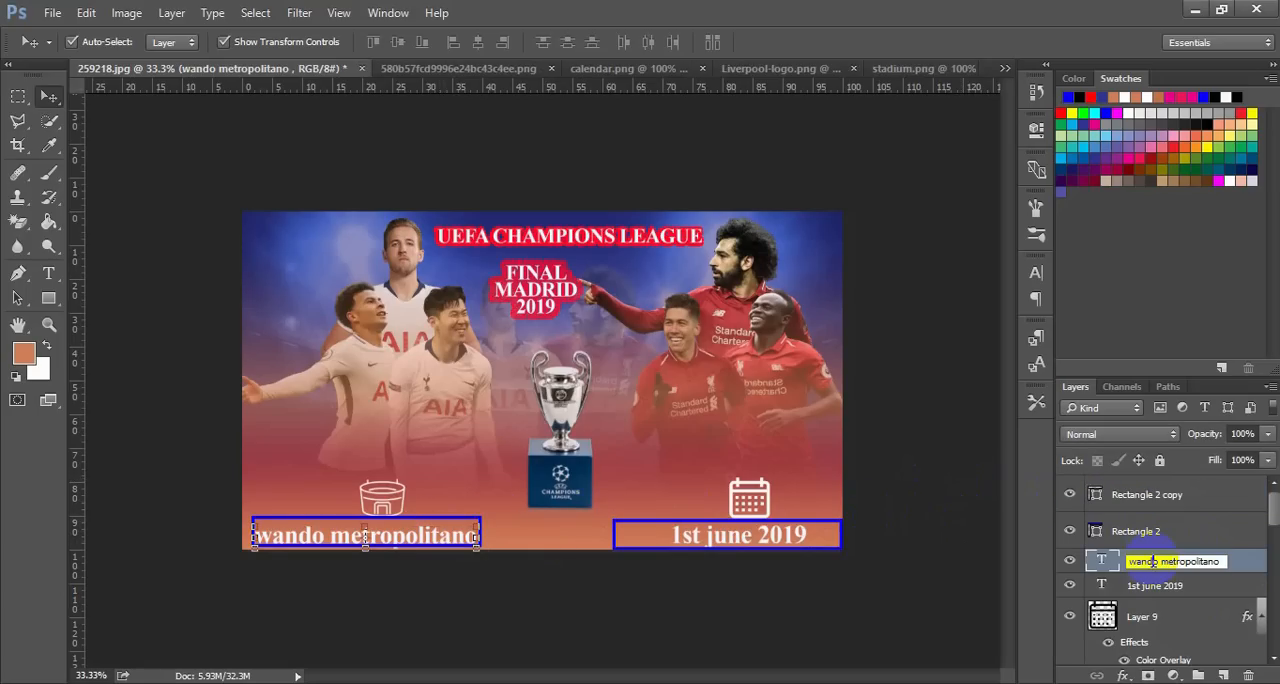
pyautogui.click(1238, 567)
pyautogui.press('Up')
pyautogui.press('Up')
pyautogui.press('Up')
pyautogui.press('Up')
pyautogui.press('Up')
pyautogui.press('Up')
pyautogui.press('Up')
pyautogui.press('Up')
pyautogui.press('Up')
pyautogui.press('Up')
pyautogui.press('Up')
pyautogui.press('Up')
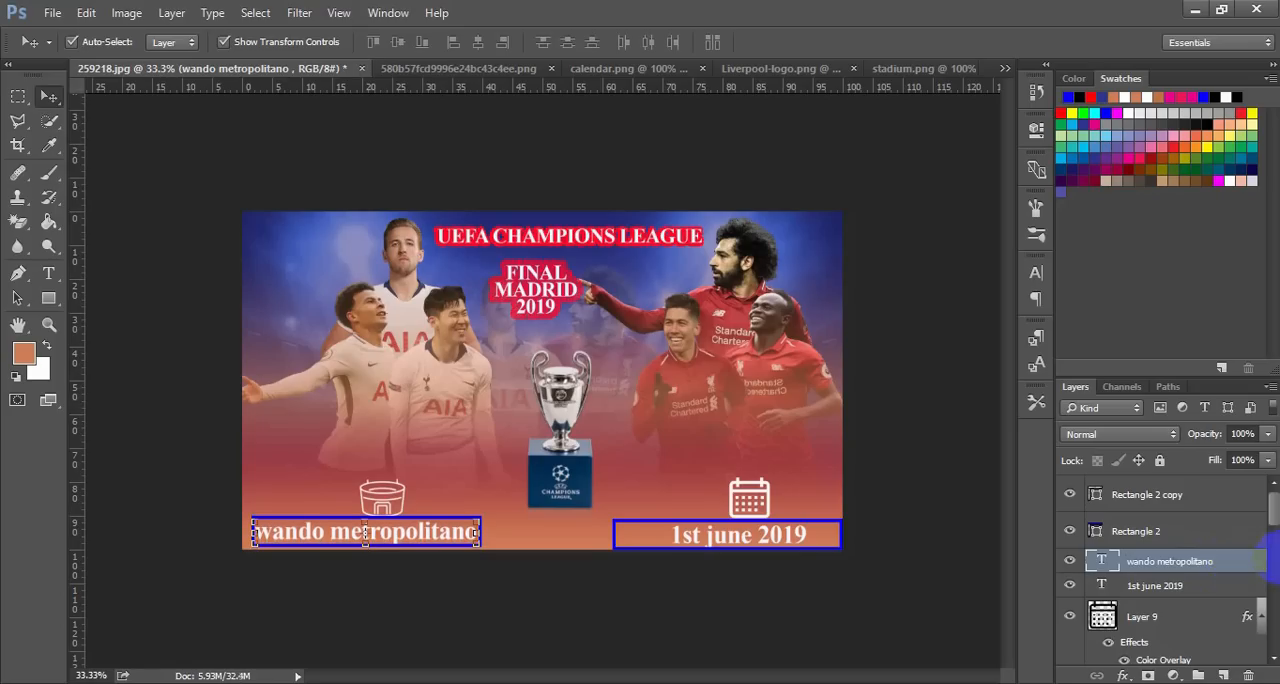
pyautogui.click(980, 566)
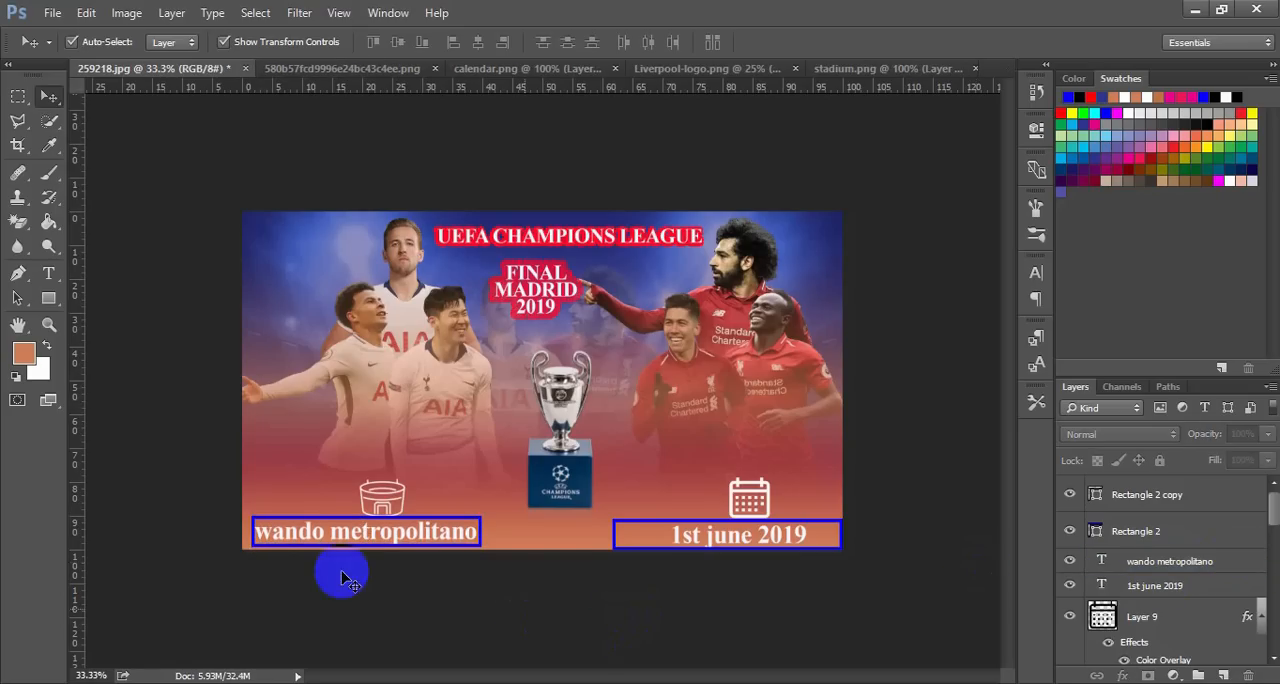
# Nudge the blue frame around the venue caption left to the poster's left edge
pyautogui.click(291, 522)
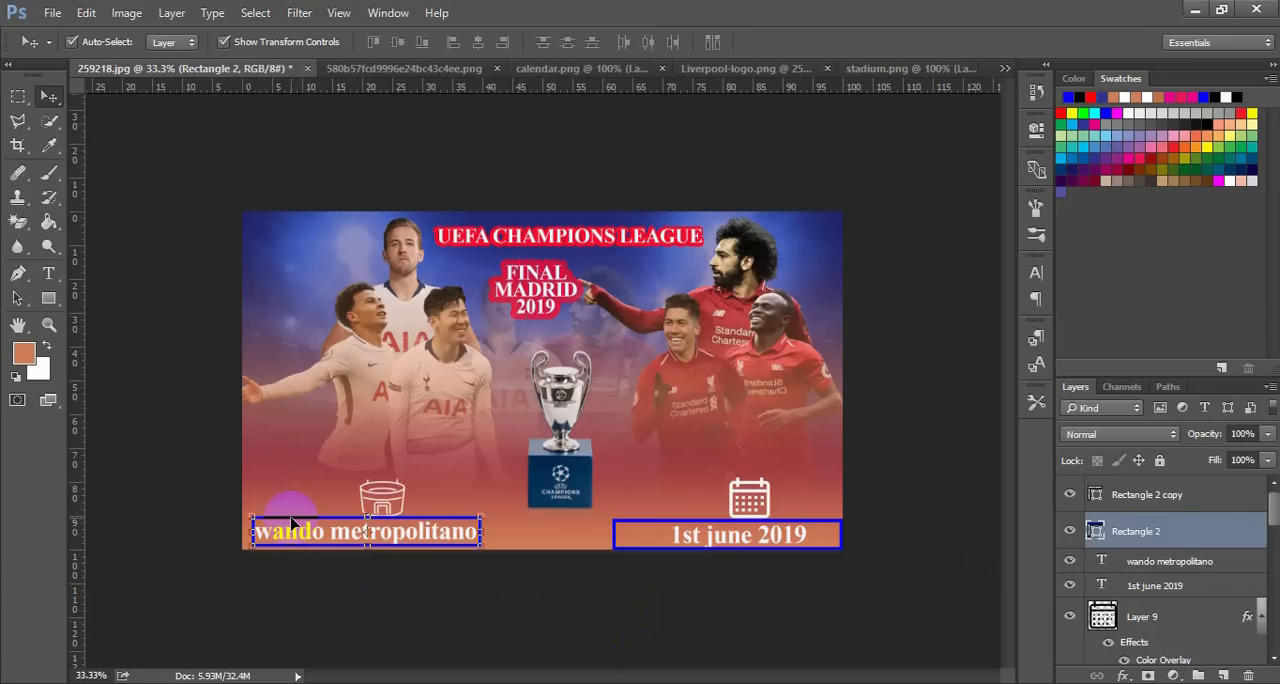
pyautogui.press('Left')
pyautogui.press('Left')
pyautogui.press('Left')
pyautogui.press('Left')
pyautogui.press('Left')
pyautogui.press('Left')
pyautogui.press('Left')
pyautogui.press('Left')
pyautogui.press('Left')
pyautogui.press('Left')
pyautogui.press('Left')
pyautogui.press('Left')
pyautogui.press('Left')
pyautogui.press('Left')
pyautogui.press('Left')
pyautogui.press('Left')
pyautogui.press('Left')
pyautogui.press('Left')
pyautogui.press('Left')
pyautogui.press('Left')
pyautogui.press('Left')
pyautogui.press('Left')
pyautogui.press('Left')
pyautogui.press('Left')
pyautogui.press('Left')
pyautogui.press('Left')
pyautogui.click(365, 595)
pyautogui.click(412, 543)
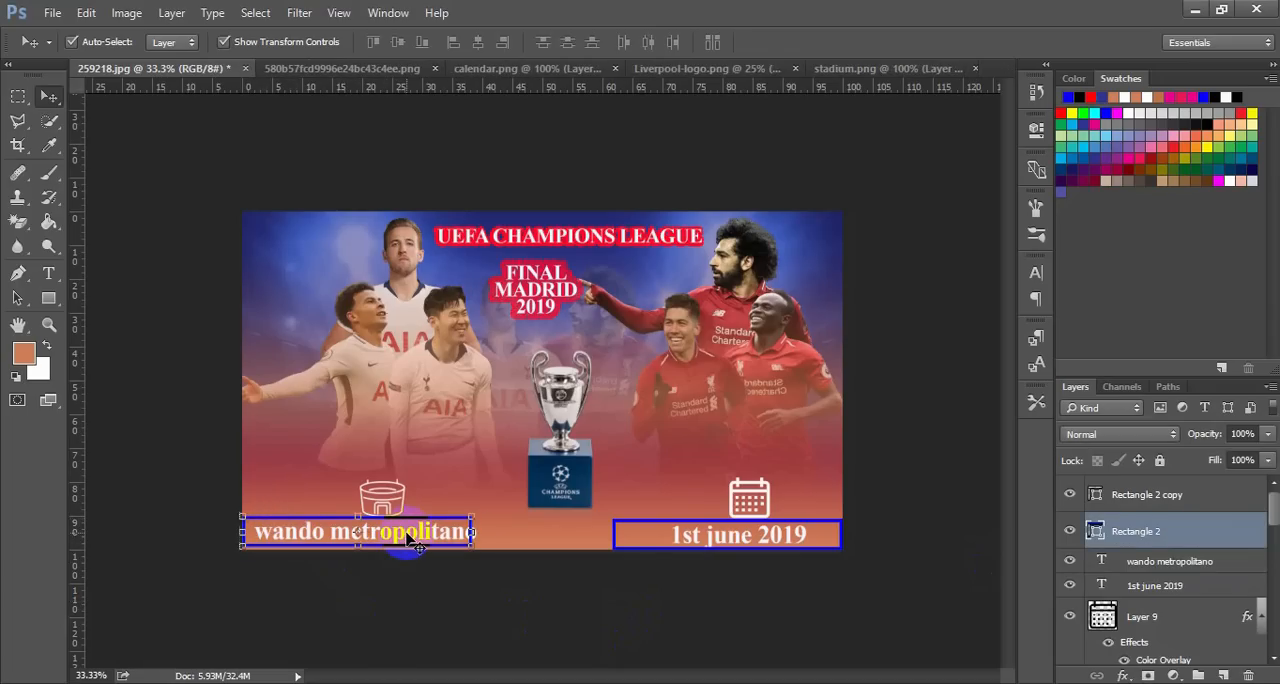
# Nudge the "wando metropolitano" caption left until it fits inside its shifted blue frame
pyautogui.doubleClick(1151, 563)
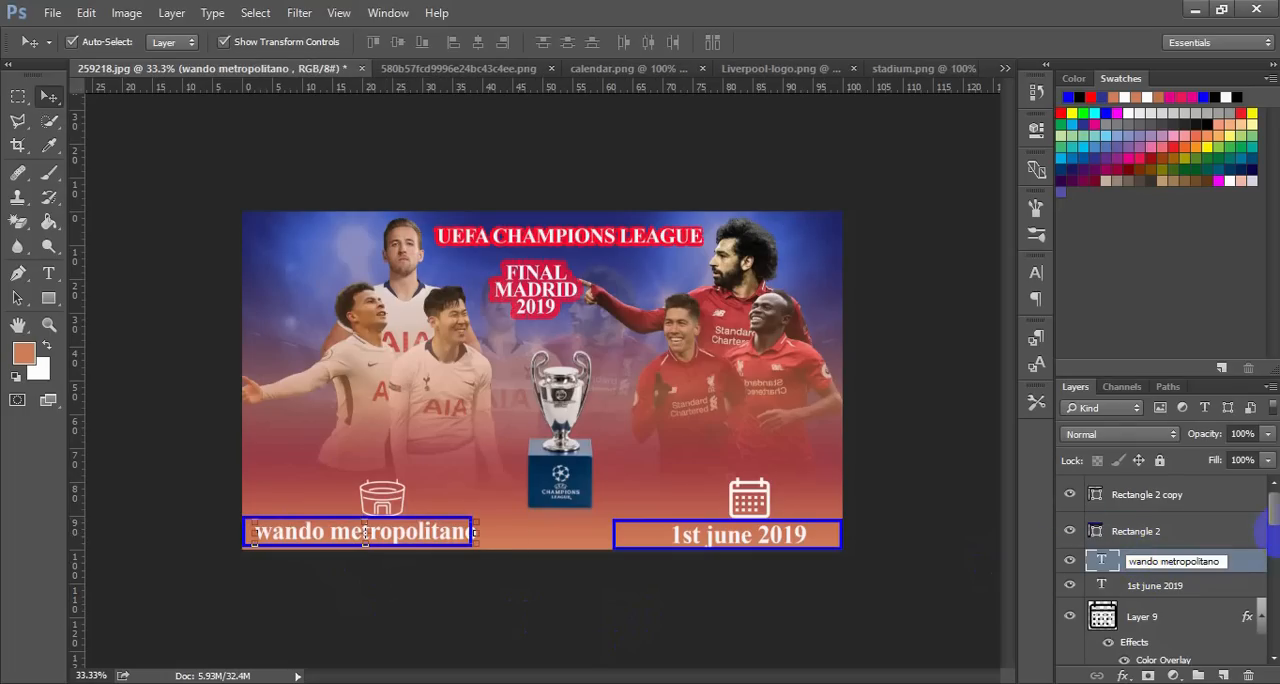
pyautogui.click(1253, 560)
pyautogui.press('Left')
pyautogui.press('Left')
pyautogui.press('Left')
pyautogui.press('Left')
pyautogui.press('Left')
pyautogui.press('Left')
pyautogui.press('Left')
pyautogui.press('Left')
pyautogui.press('Left')
pyautogui.press('Left')
pyautogui.press('Left')
pyautogui.press('Left')
pyautogui.press('Left')
pyautogui.press('Left')
pyautogui.press('Left')
pyautogui.press('Left')
pyautogui.press('Left')
pyautogui.press('Left')
pyautogui.press('Left')
pyautogui.press('Left')
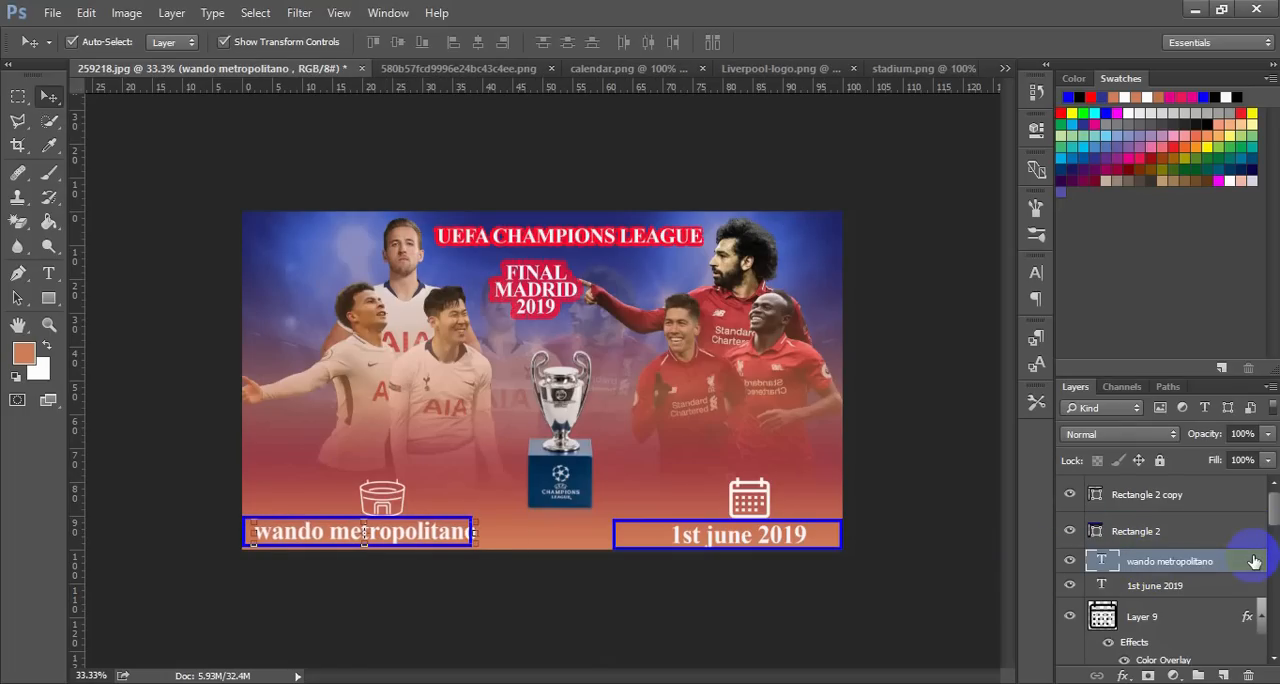
pyautogui.press('Left')
pyautogui.press('Left')
pyautogui.press('Left')
pyautogui.press('Left')
pyautogui.press('Left')
pyautogui.press('Left')
pyautogui.press('Left')
pyautogui.press('Left')
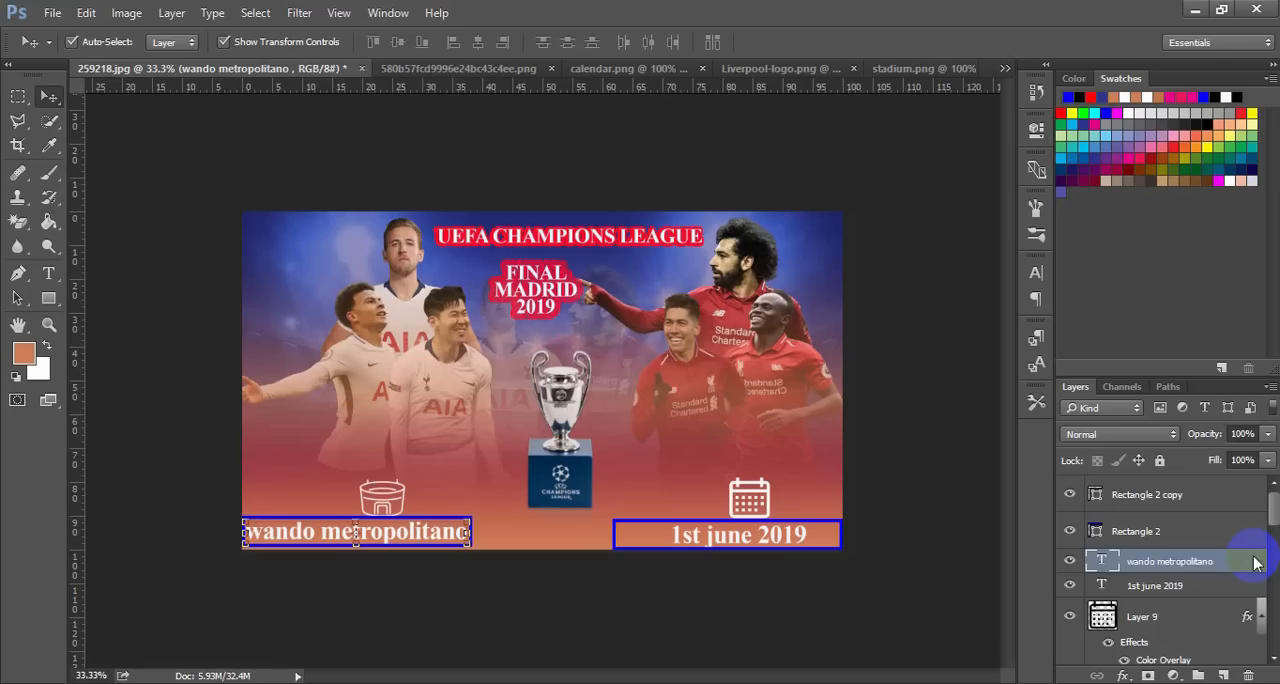
pyautogui.click(927, 505)
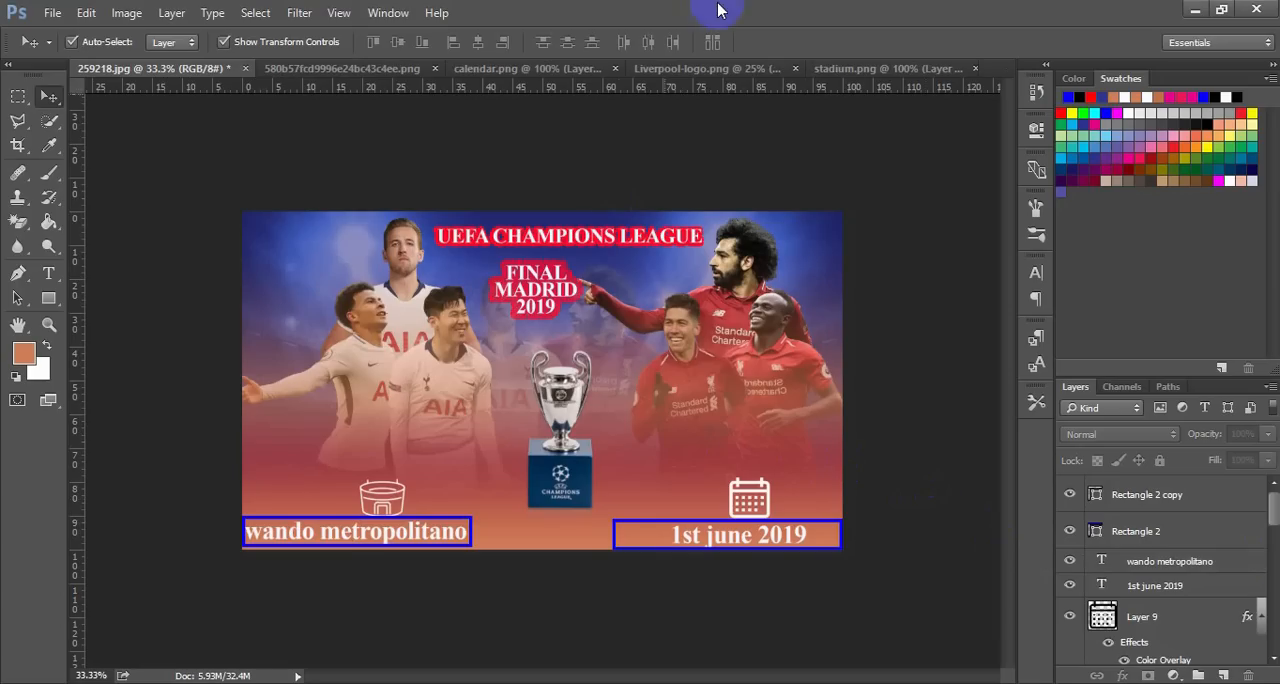
# Close the stadium.png document without saving its changes
pyautogui.click(891, 63)
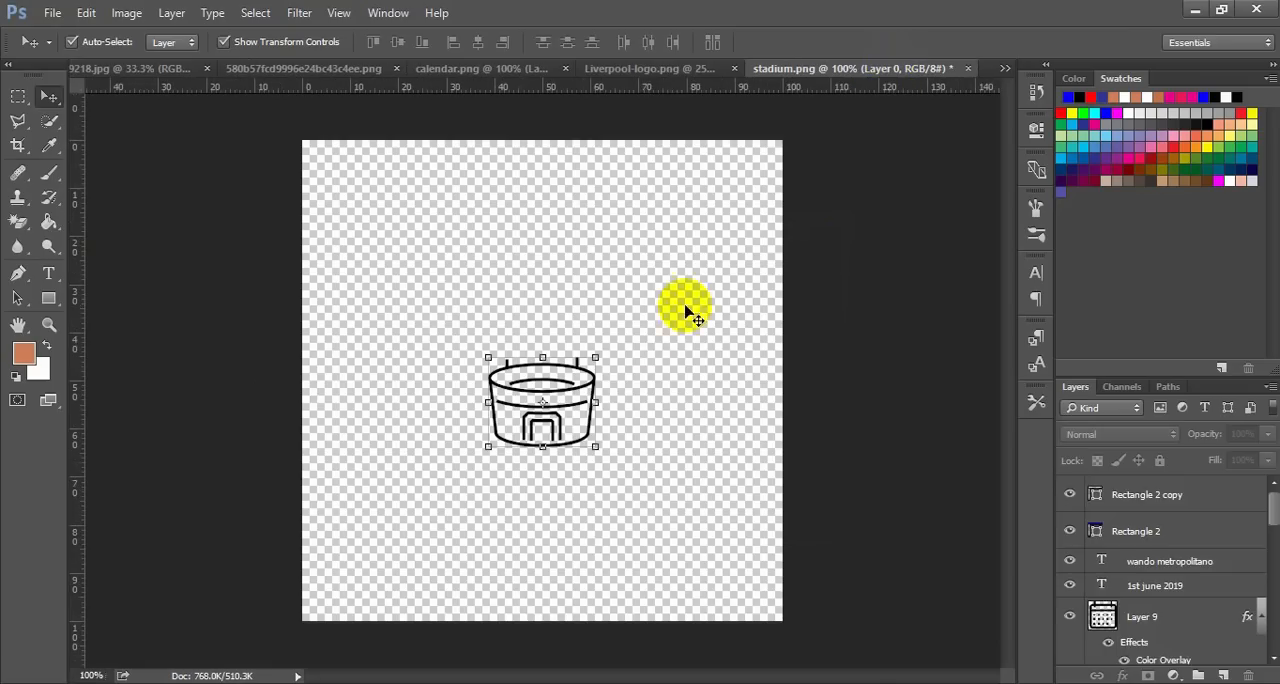
pyautogui.click(715, 70)
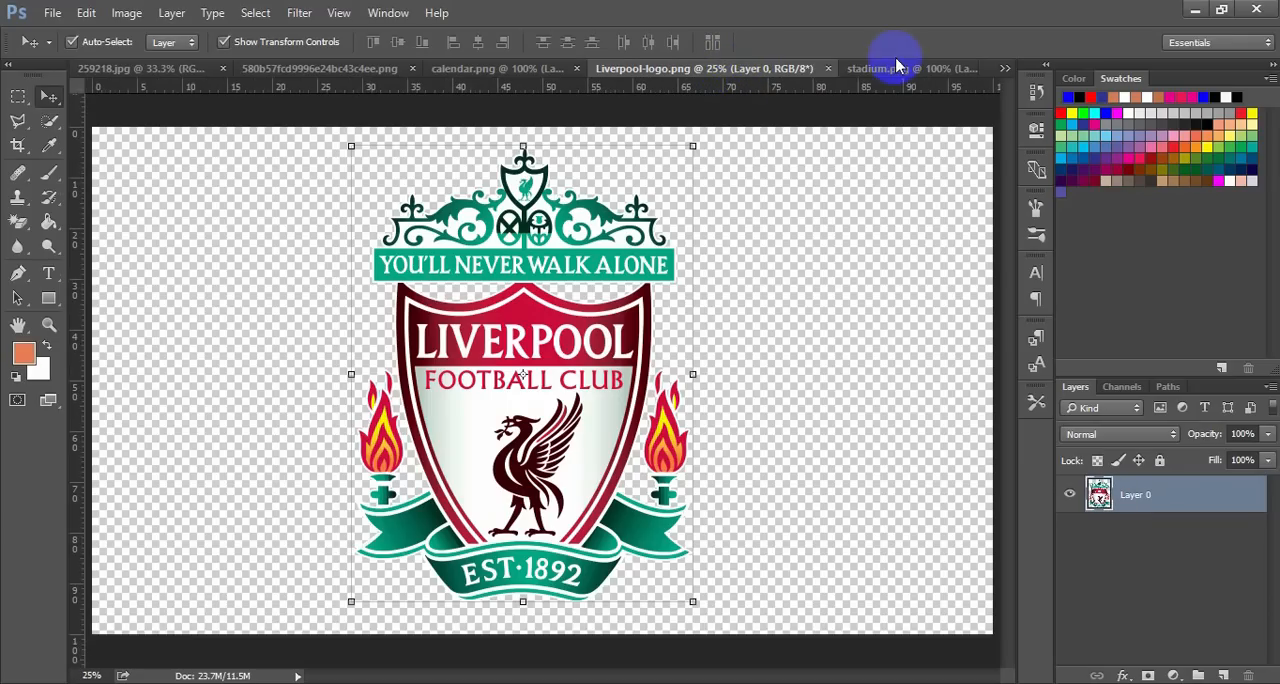
pyautogui.click(962, 70)
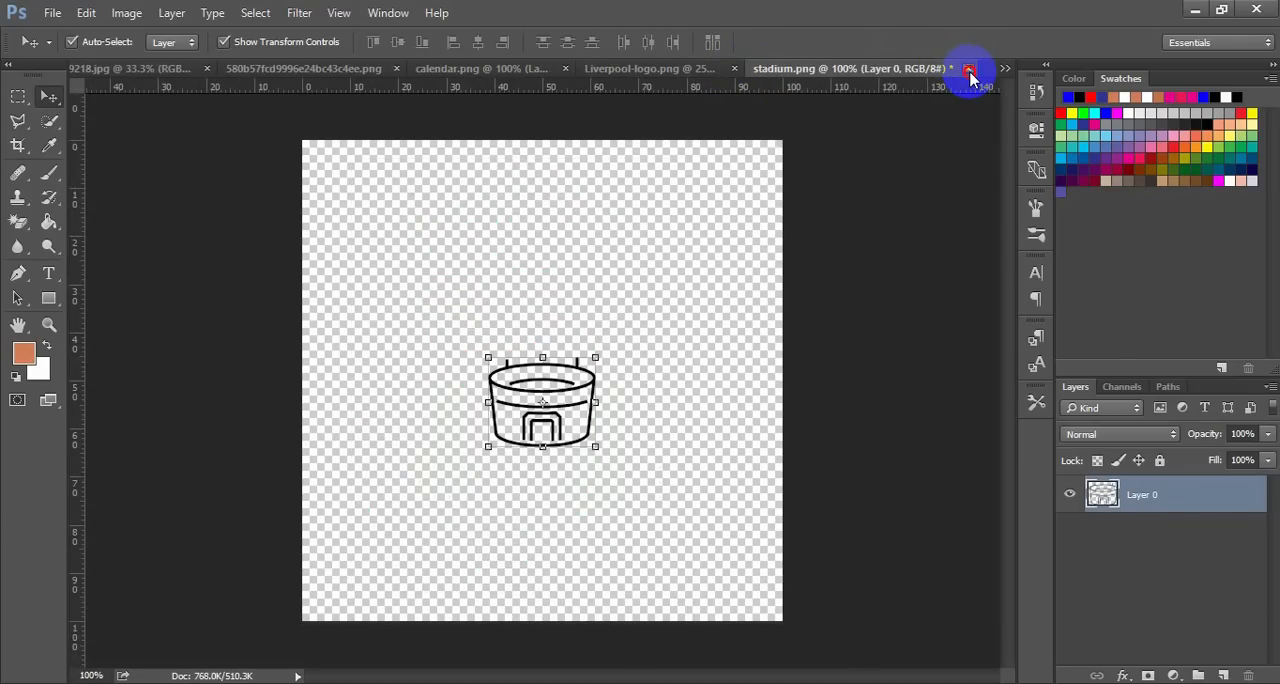
pyautogui.click(969, 70)
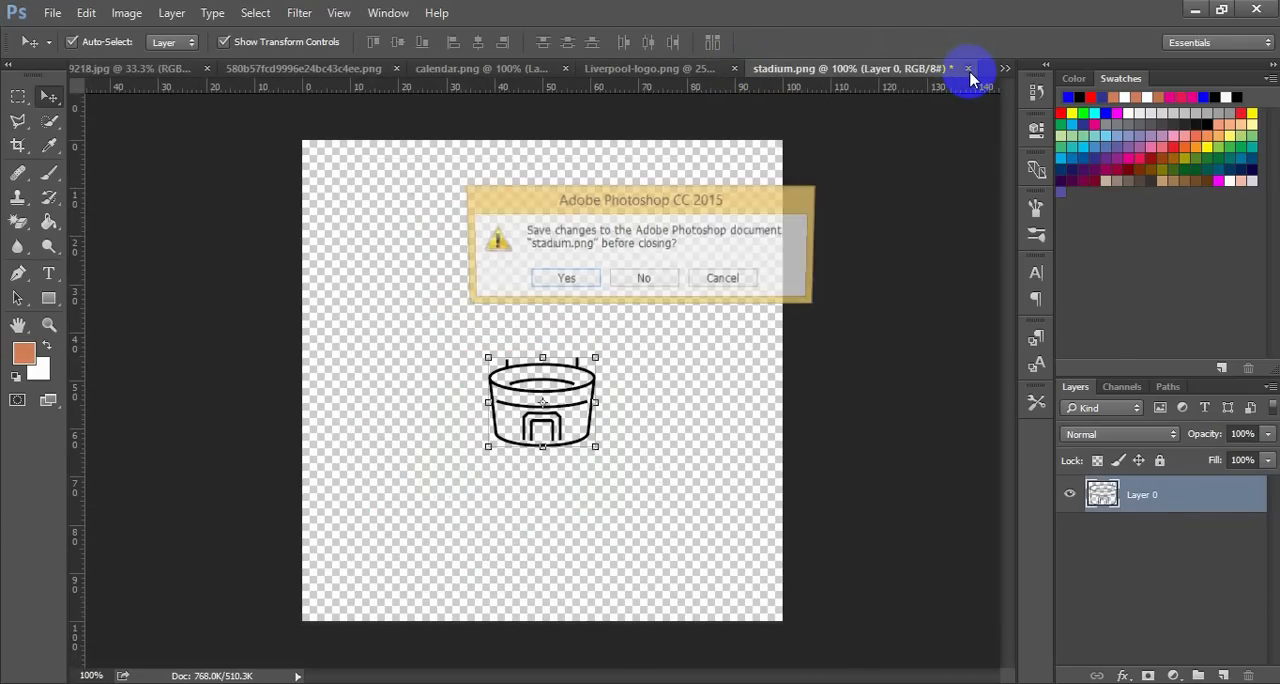
pyautogui.click(660, 278)
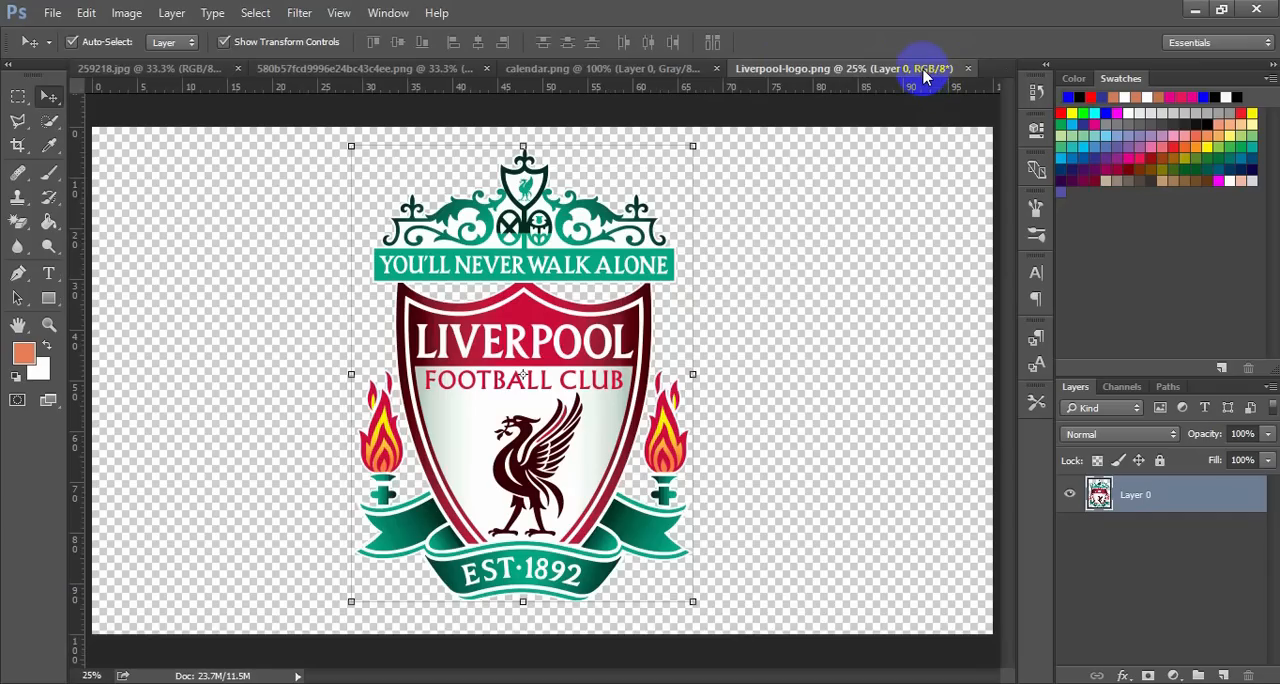
# Close the calendar.png document without saving its changes
pyautogui.click(686, 72)
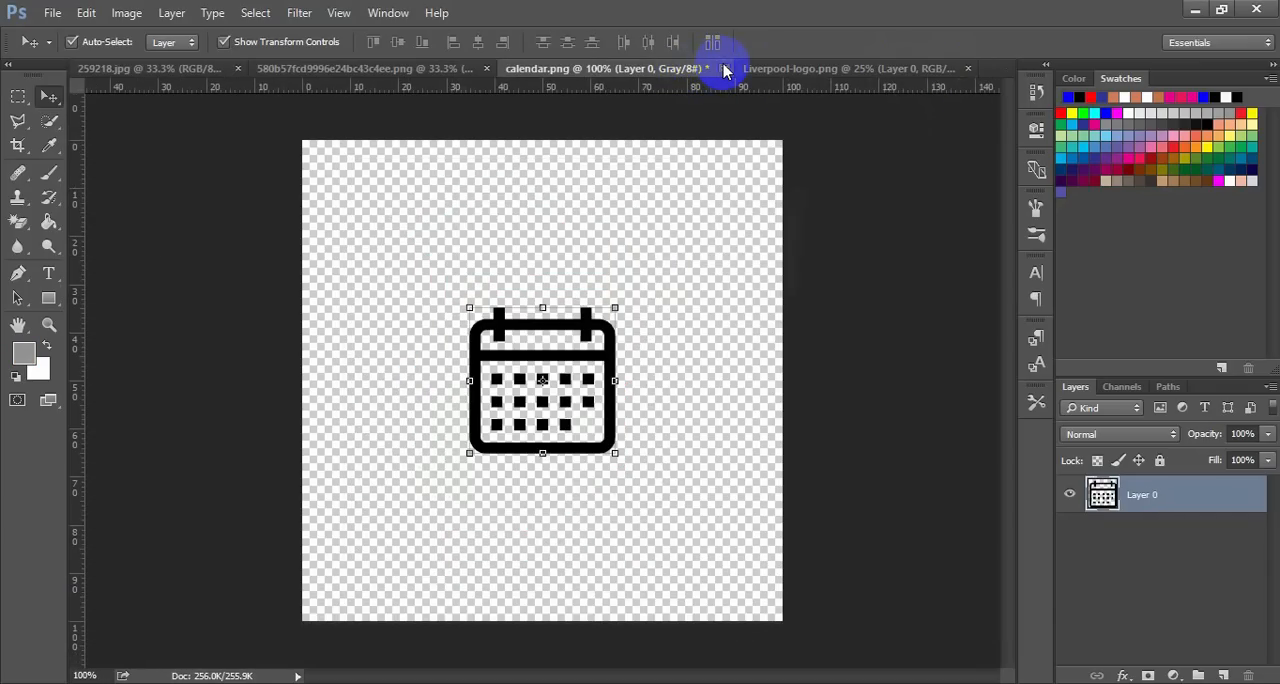
pyautogui.click(725, 69)
pyautogui.click(646, 281)
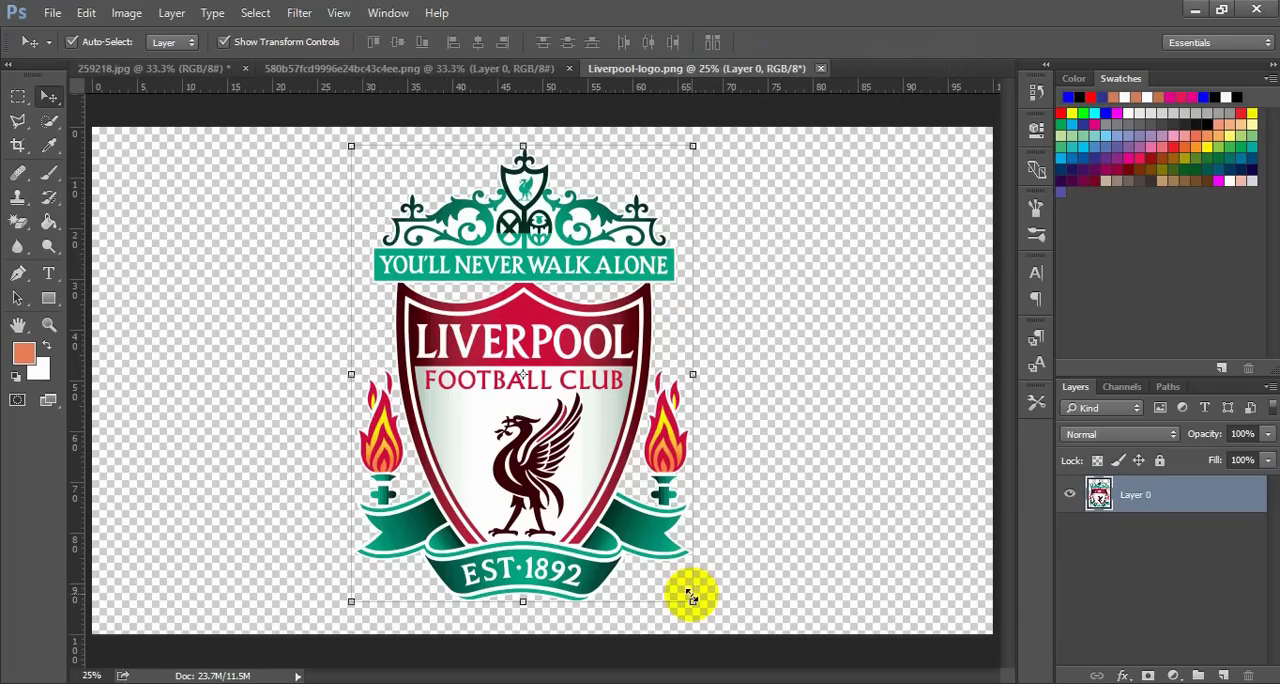
# Scale the Liverpool crest down to about 19% and place it on the poster above the calendar icon
pyautogui.moveTo(692, 600); pyautogui.dragTo(556, 414)
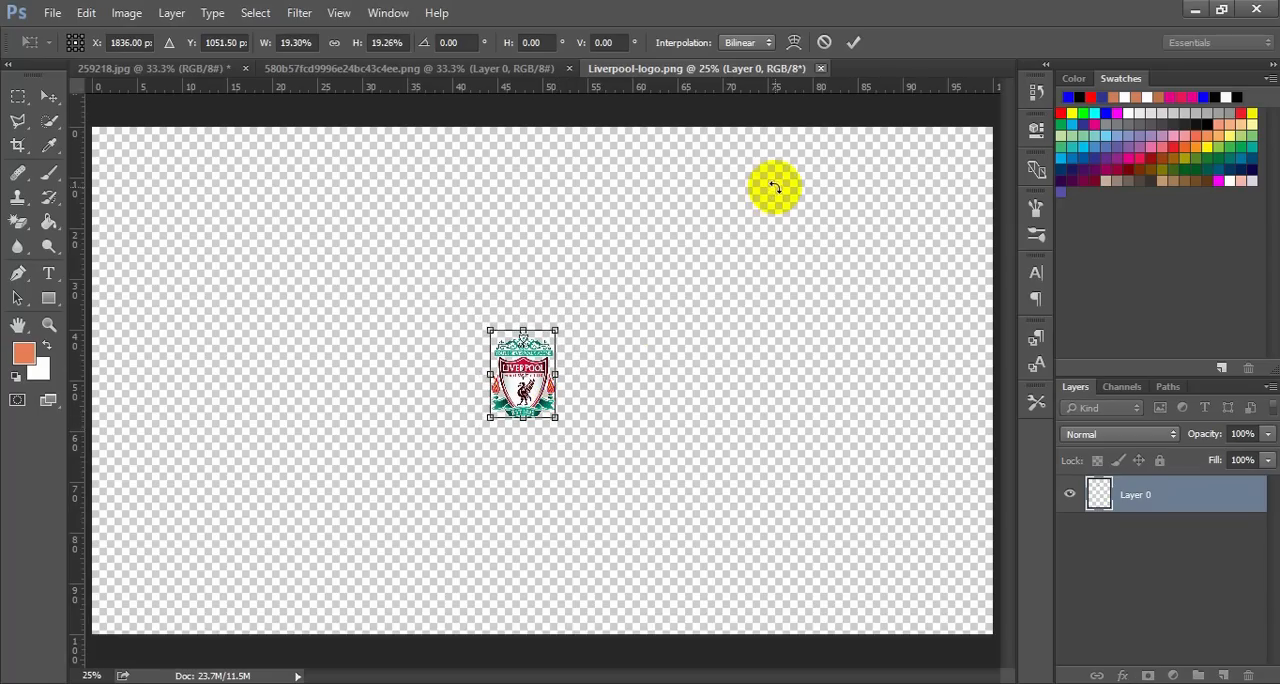
pyautogui.click(853, 42)
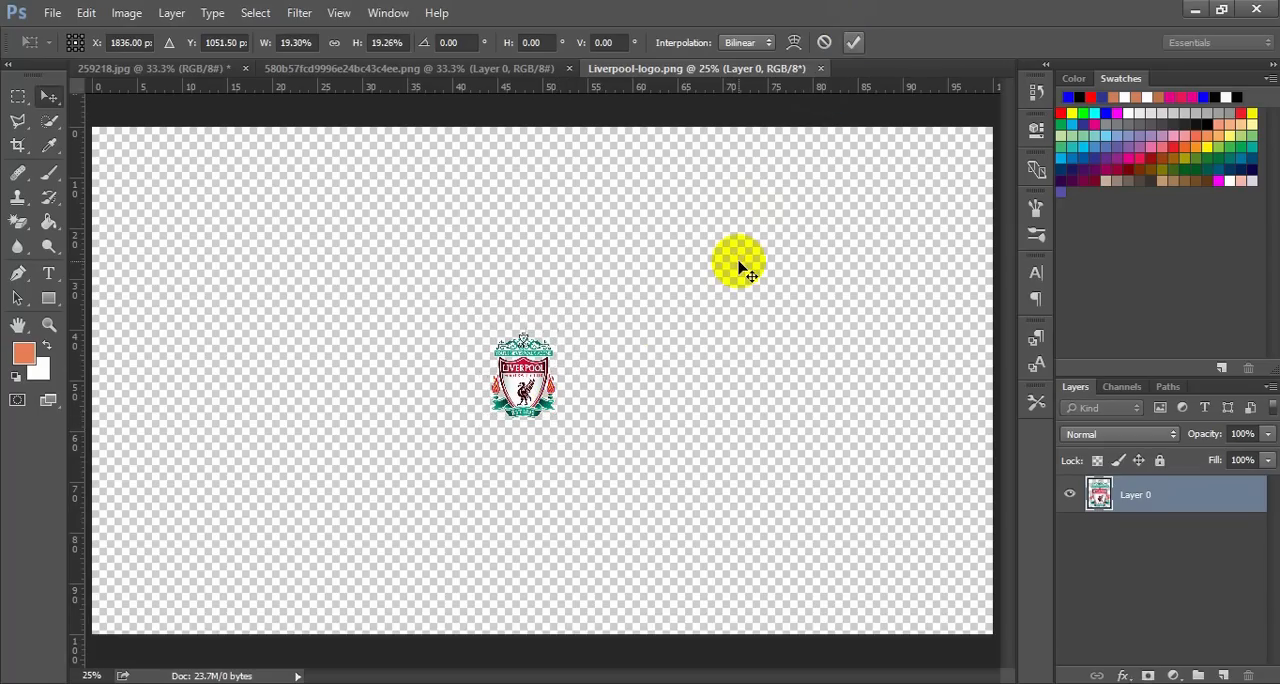
pyautogui.moveTo(531, 375); pyautogui.dragTo(731, 410)
pyautogui.click(884, 386)
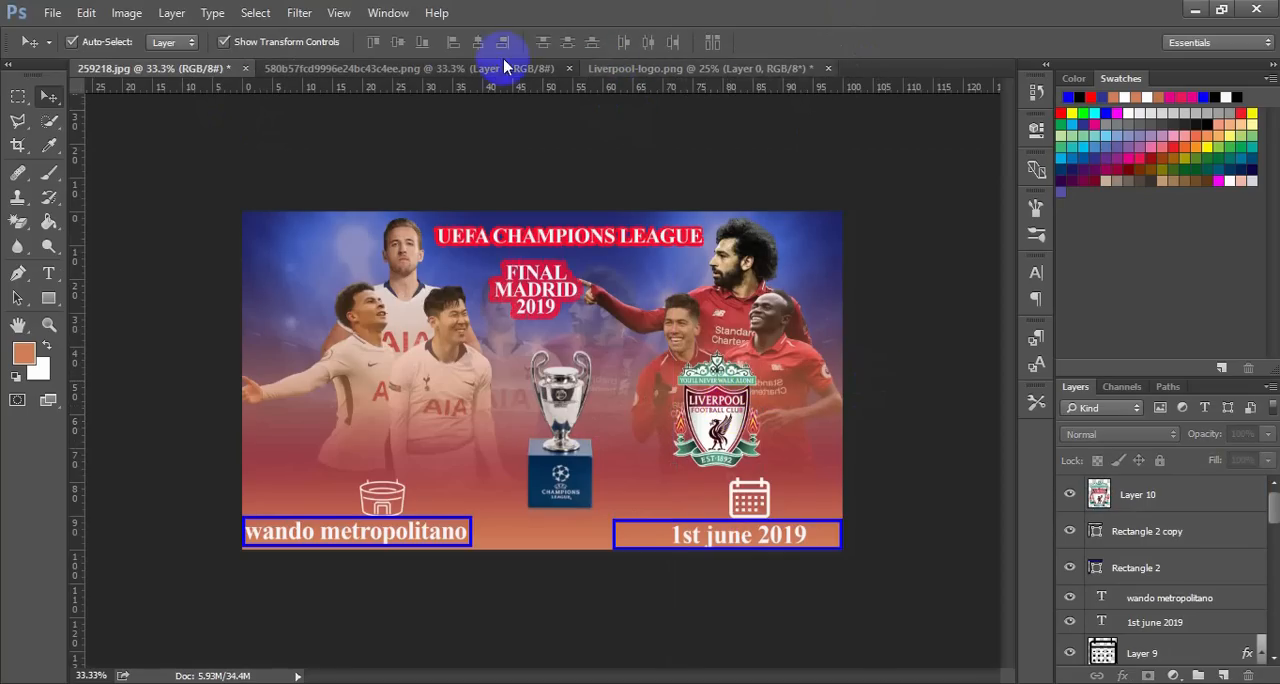
# Copy the Tottenham Hotspur logo from its own document onto the poster, over the white-shirted players
pyautogui.click(450, 67)
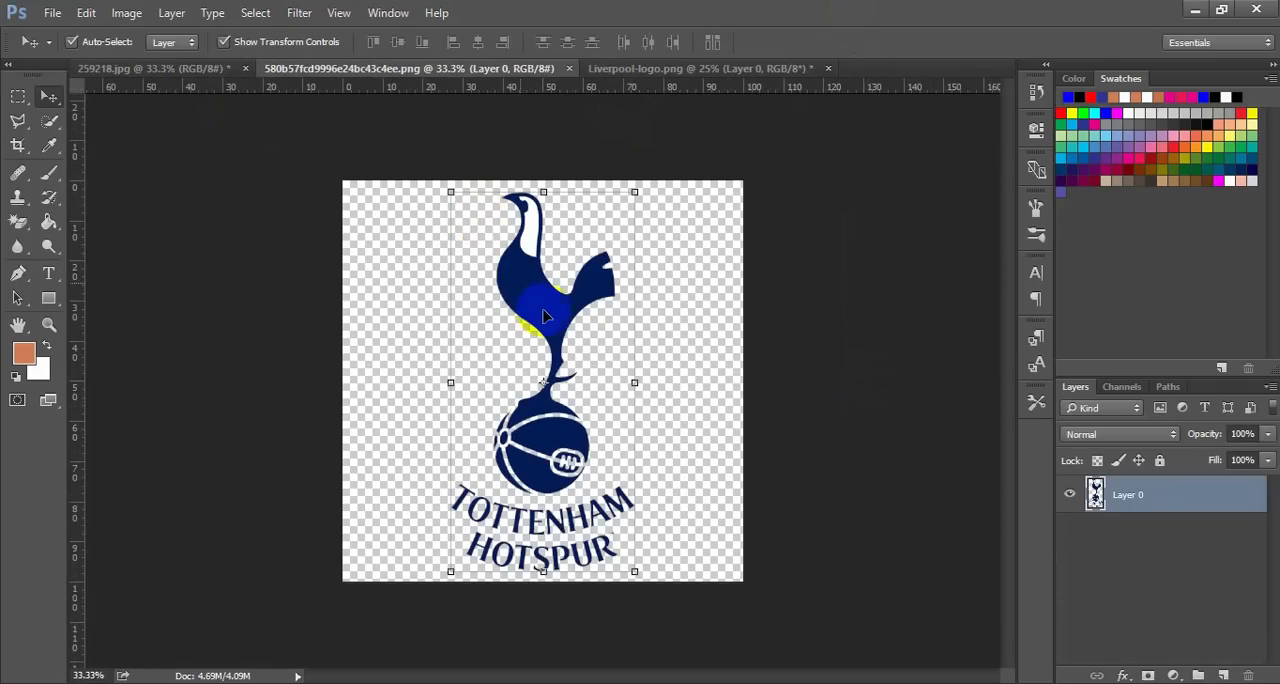
pyautogui.moveTo(443, 245); pyautogui.dragTo(308, 276)
pyautogui.moveTo(421, 411); pyautogui.dragTo(421, 418)
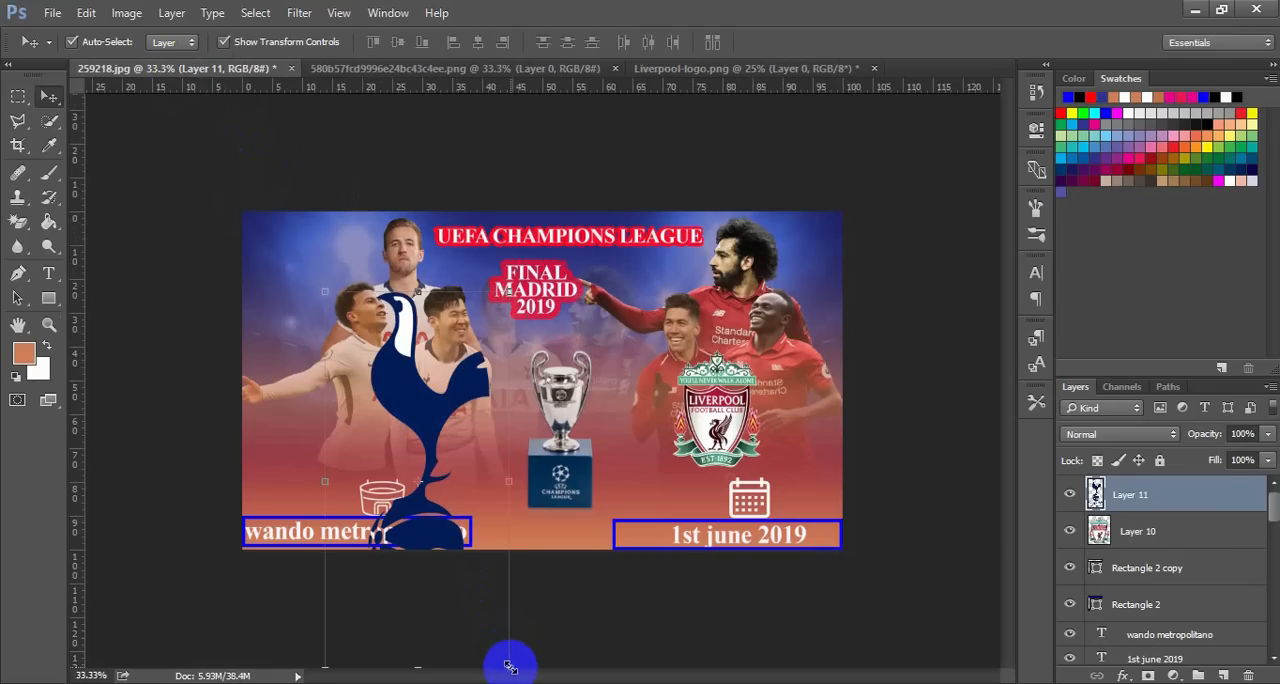
# Resize the Tottenham Hotspur logo to about 68% width and 38% height, positioned just above the stadium icon
pyautogui.moveTo(510, 665); pyautogui.dragTo(482, 588)
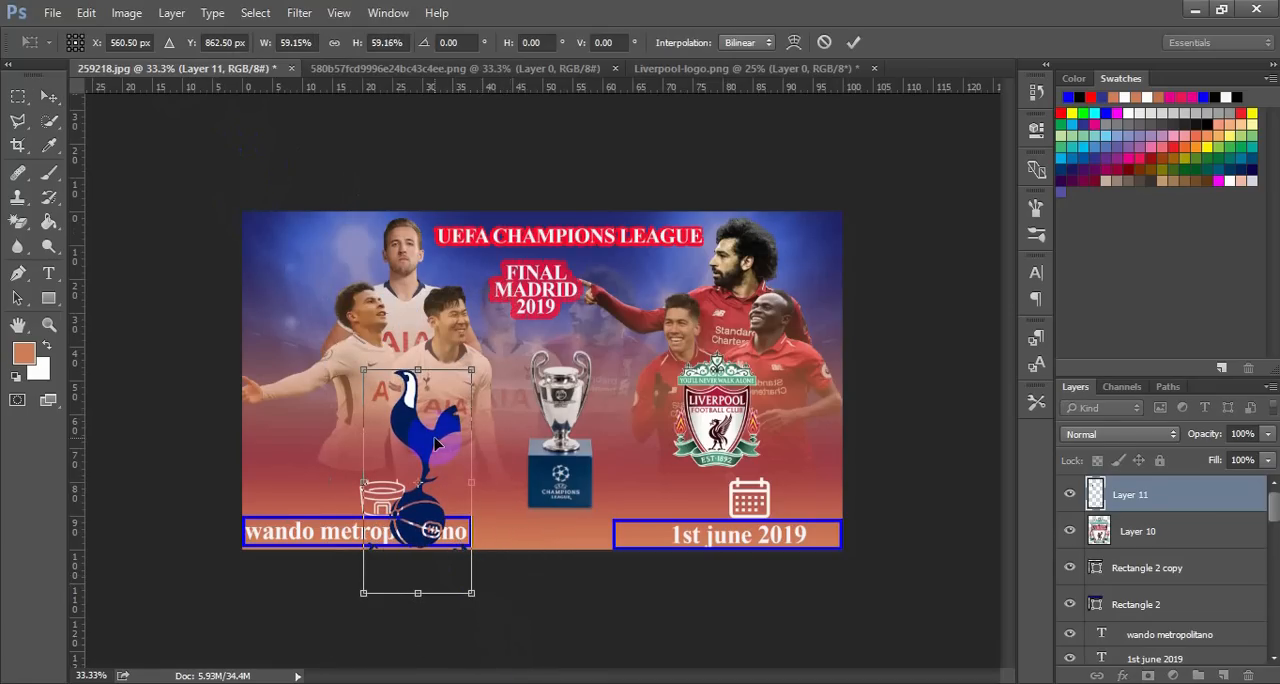
pyautogui.moveTo(436, 443); pyautogui.dragTo(419, 424)
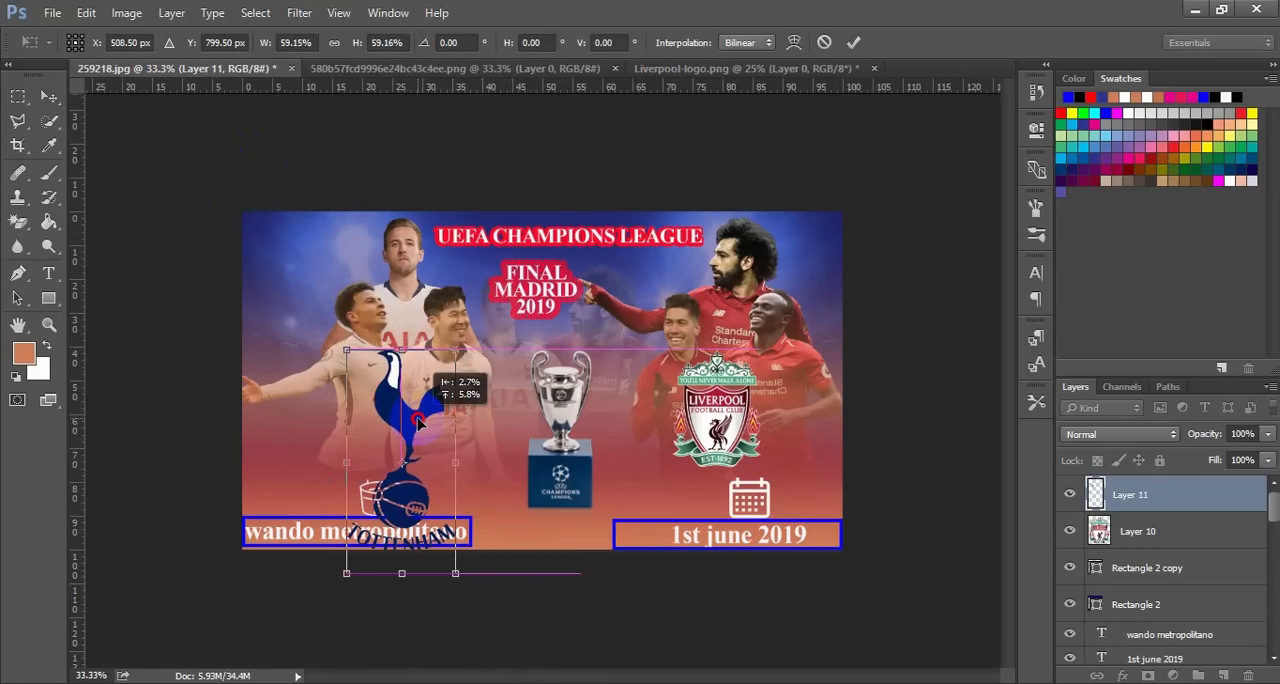
pyautogui.moveTo(401, 573); pyautogui.dragTo(401, 515)
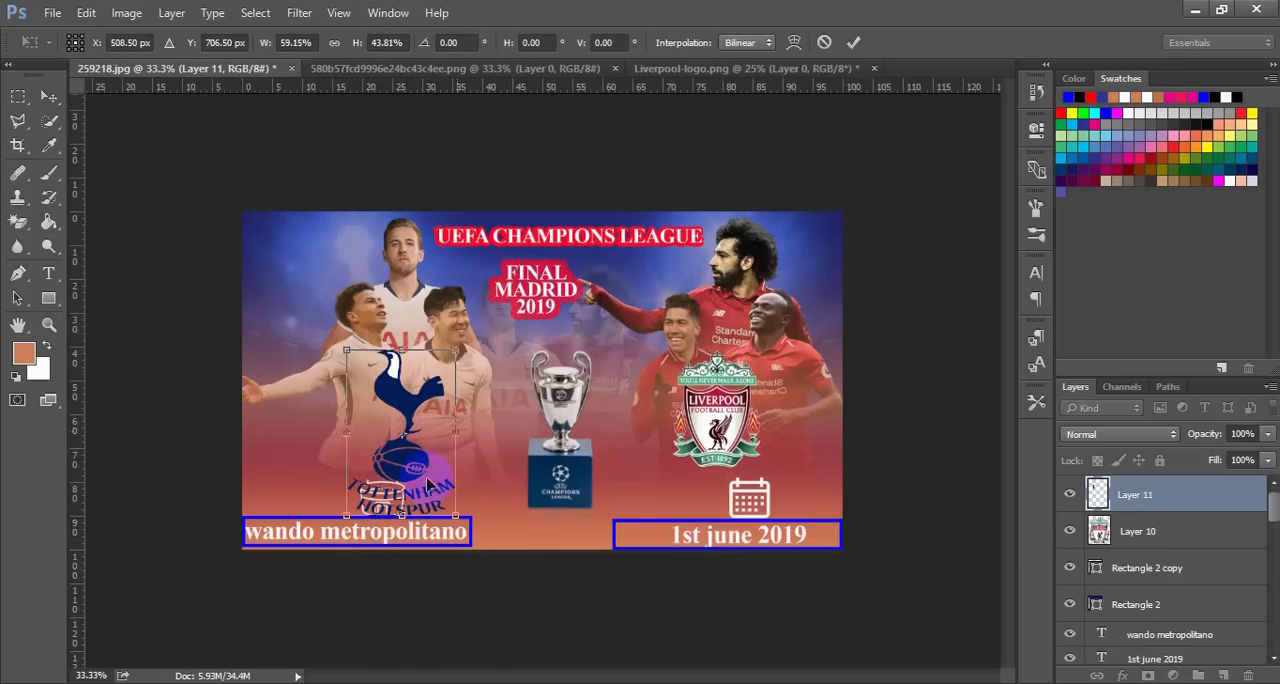
pyautogui.moveTo(404, 511); pyautogui.dragTo(403, 478)
pyautogui.moveTo(457, 414); pyautogui.dragTo(468, 414)
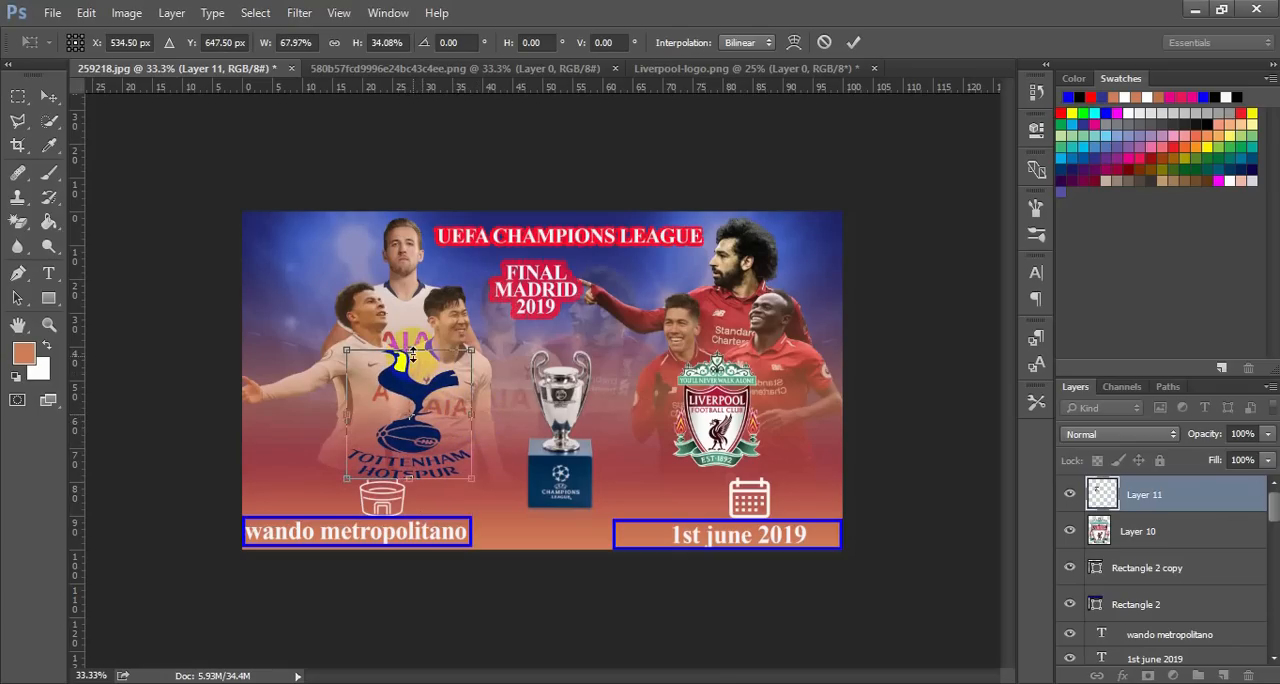
pyautogui.moveTo(411, 345); pyautogui.dragTo(411, 331)
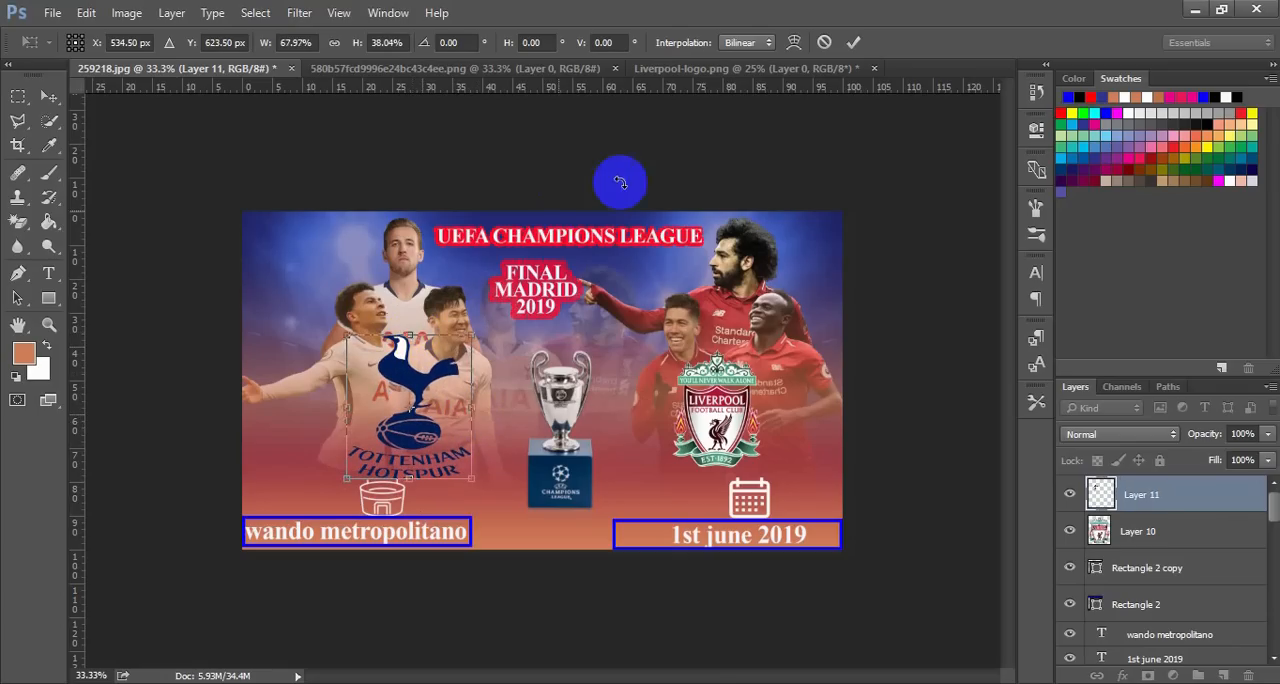
pyautogui.click(853, 42)
pyautogui.click(876, 157)
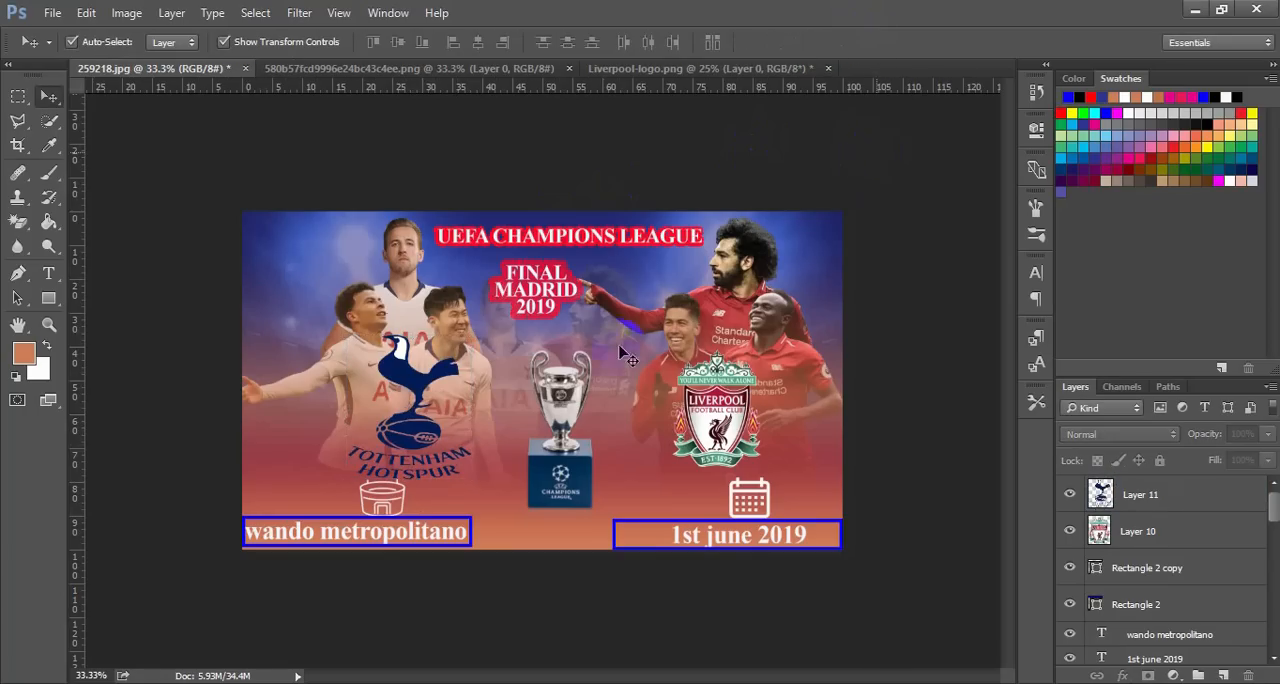
# Nudge the Tottenham Hotspur logo left until it sits roughly centred over the stadium icon
pyautogui.click(430, 428)
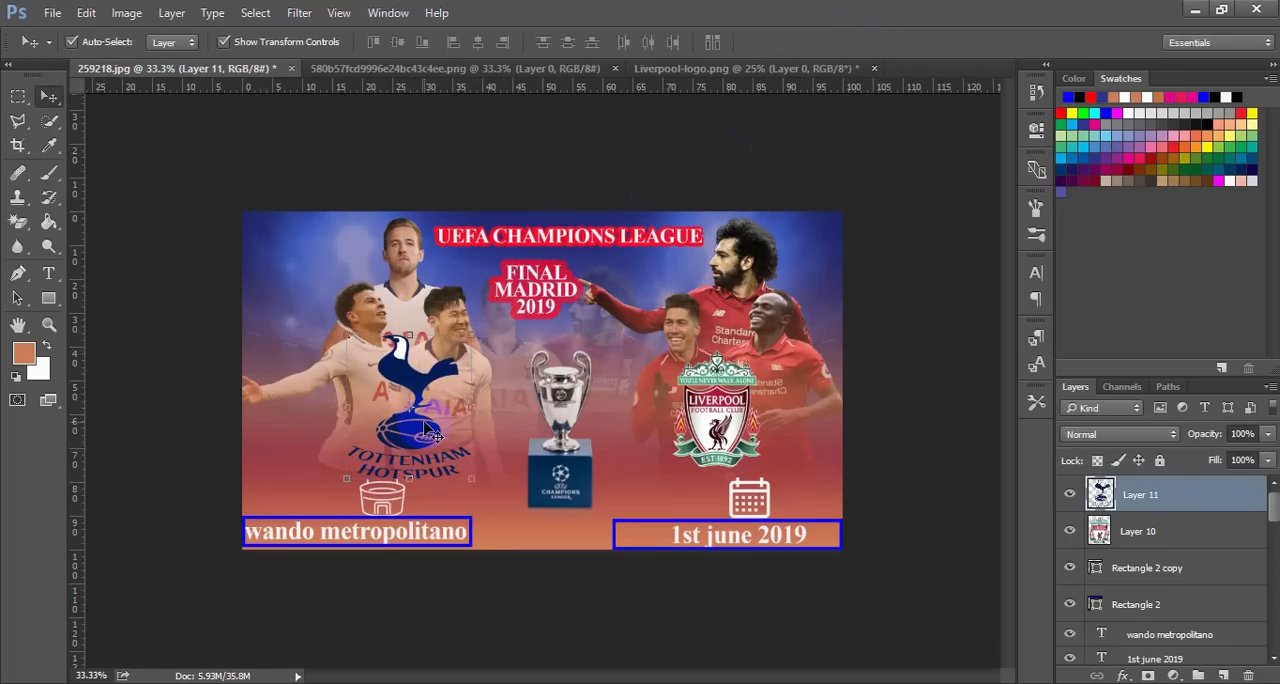
pyautogui.press('Left')
pyautogui.press('Left')
pyautogui.press('Left')
pyautogui.press('Left')
pyautogui.press('Left')
pyautogui.press('Left')
pyautogui.press('Left')
pyautogui.press('Left')
pyautogui.press('Left')
pyautogui.press('Left')
pyautogui.press('Left')
pyautogui.press('Left')
pyautogui.press('Left')
pyautogui.press('Left')
pyautogui.press('Left')
pyautogui.press('Left')
pyautogui.press('Left')
pyautogui.press('Left')
pyautogui.press('Left')
pyautogui.press('Left')
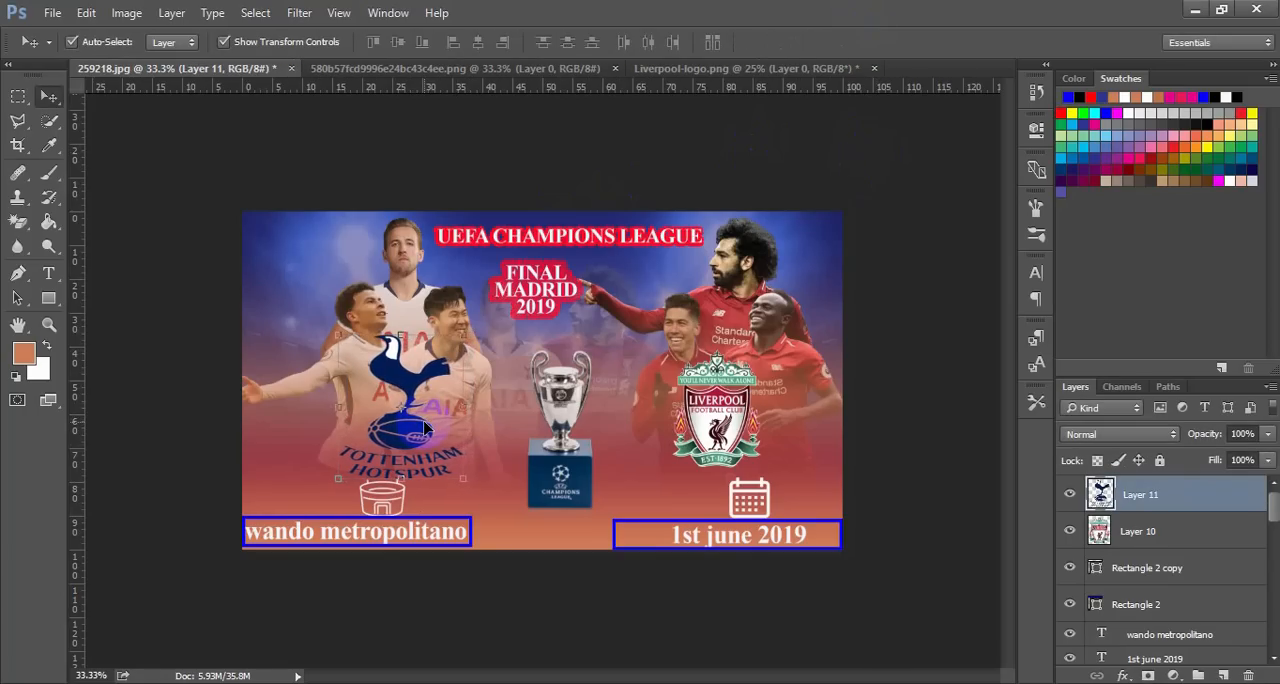
pyautogui.press('Left')
pyautogui.press('Left')
pyautogui.press('Left')
pyautogui.press('Left')
pyautogui.press('Left')
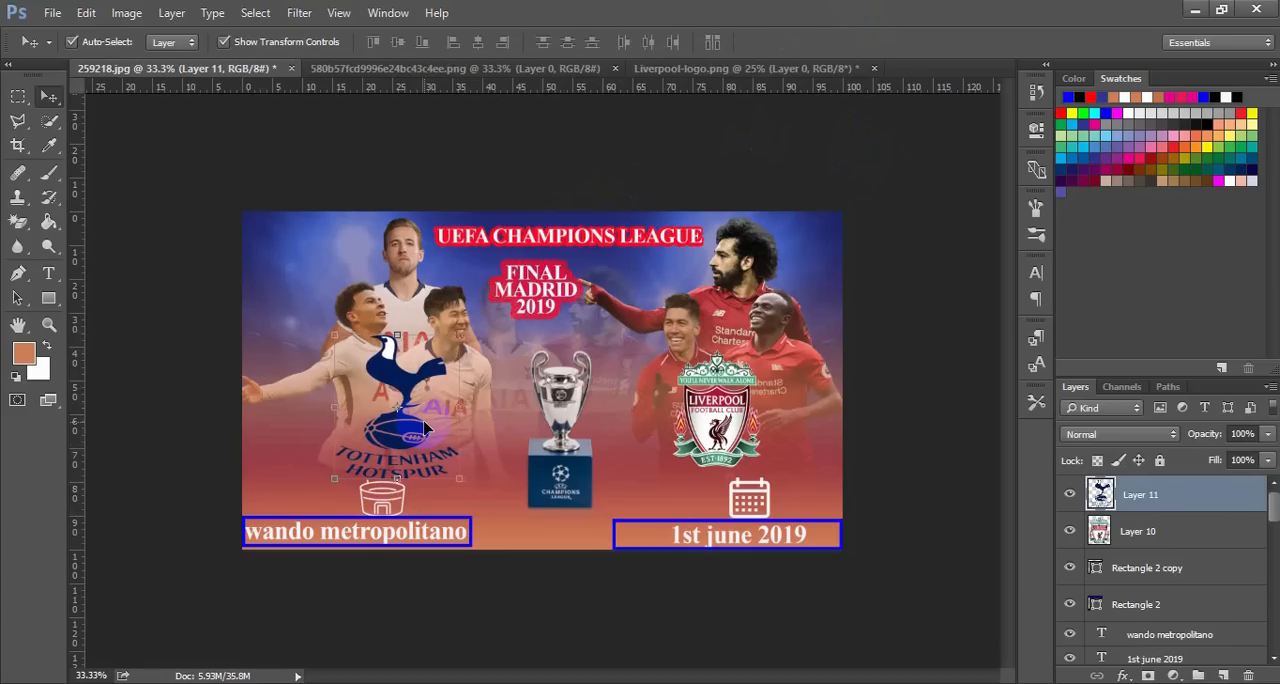
# Nudge the Liverpool crest right, closer to the centre line of the calendar icon, and deselect it
pyautogui.click(733, 437)
pyautogui.press('Right')
pyautogui.press('Right')
pyautogui.press('Right')
pyautogui.press('Right')
pyautogui.press('Right')
pyautogui.press('Right')
pyautogui.press('Right')
pyautogui.press('Right')
pyautogui.press('Right')
pyautogui.press('Right')
pyautogui.press('Right')
pyautogui.press('Right')
pyautogui.press('Right')
pyautogui.press('Right')
pyautogui.press('Right')
pyautogui.press('Right')
pyautogui.press('Right')
pyautogui.press('Right')
pyautogui.press('Right')
pyautogui.press('Right')
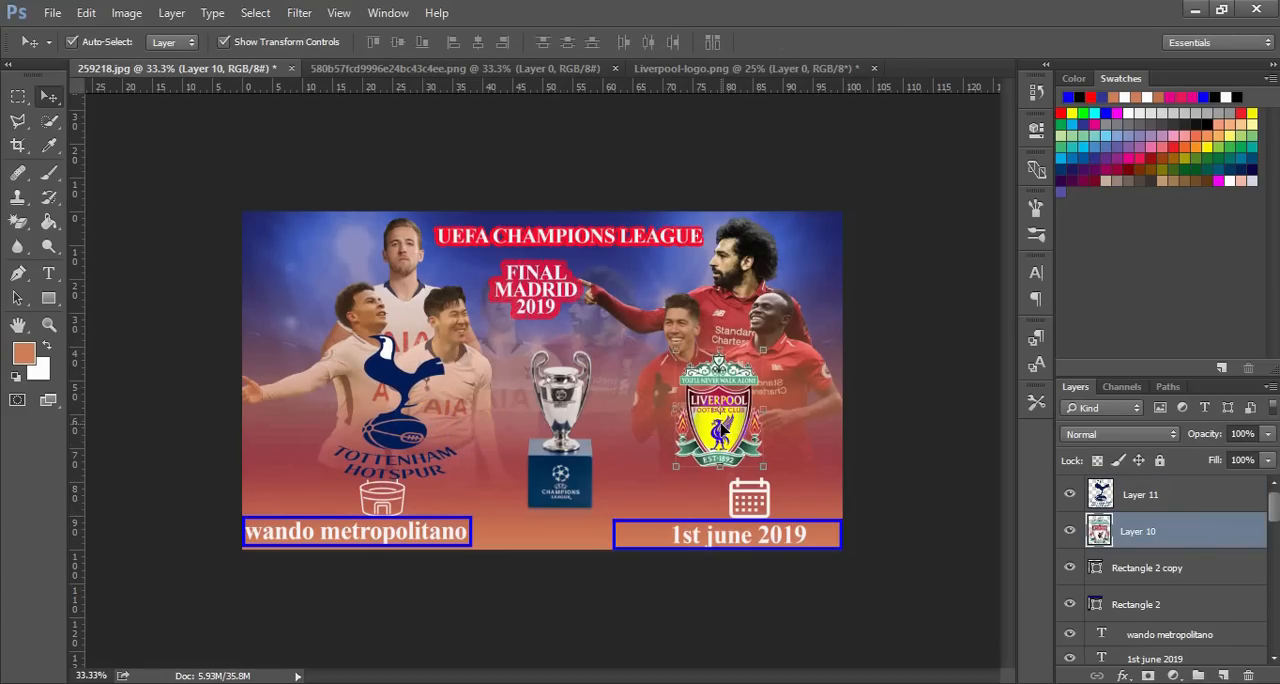
pyautogui.press('Right')
pyautogui.press('Right')
pyautogui.press('Right')
pyautogui.press('Right')
pyautogui.press('Right')
pyautogui.press('Right')
pyautogui.press('Right')
pyautogui.press('Right')
pyautogui.press('Right')
pyautogui.press('Right')
pyautogui.press('Right')
pyautogui.press('Right')
pyautogui.press('Right')
pyautogui.press('Right')
pyautogui.press('Right')
pyautogui.press('Right')
pyautogui.press('Right')
pyautogui.press('Right')
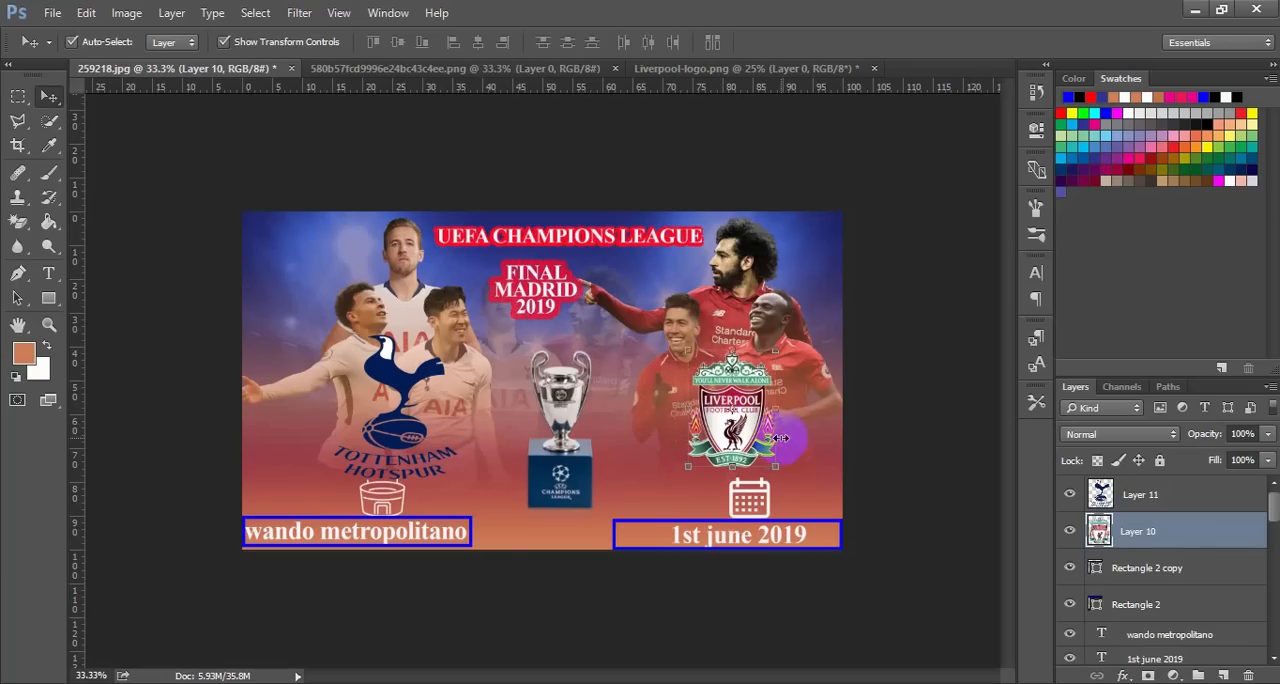
pyautogui.click(923, 323)
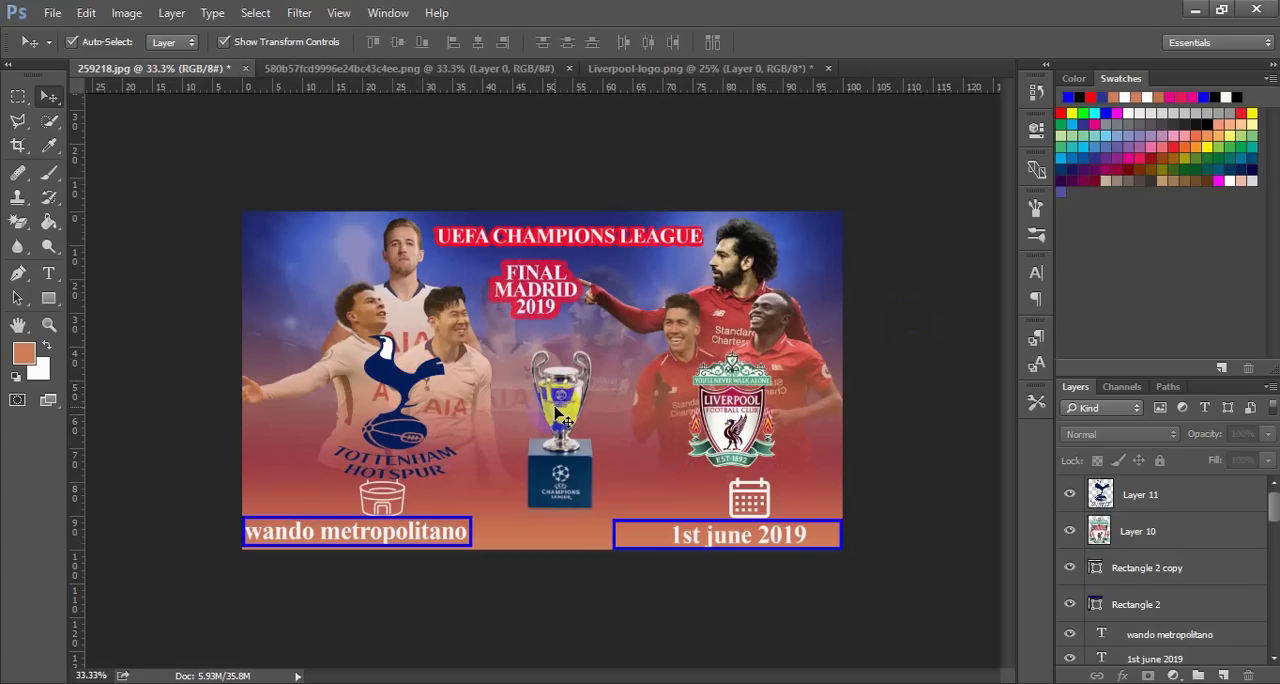
# Nudge the trophy down until its blue pedestal rests on the poster's bottom edge
pyautogui.click(560, 487)
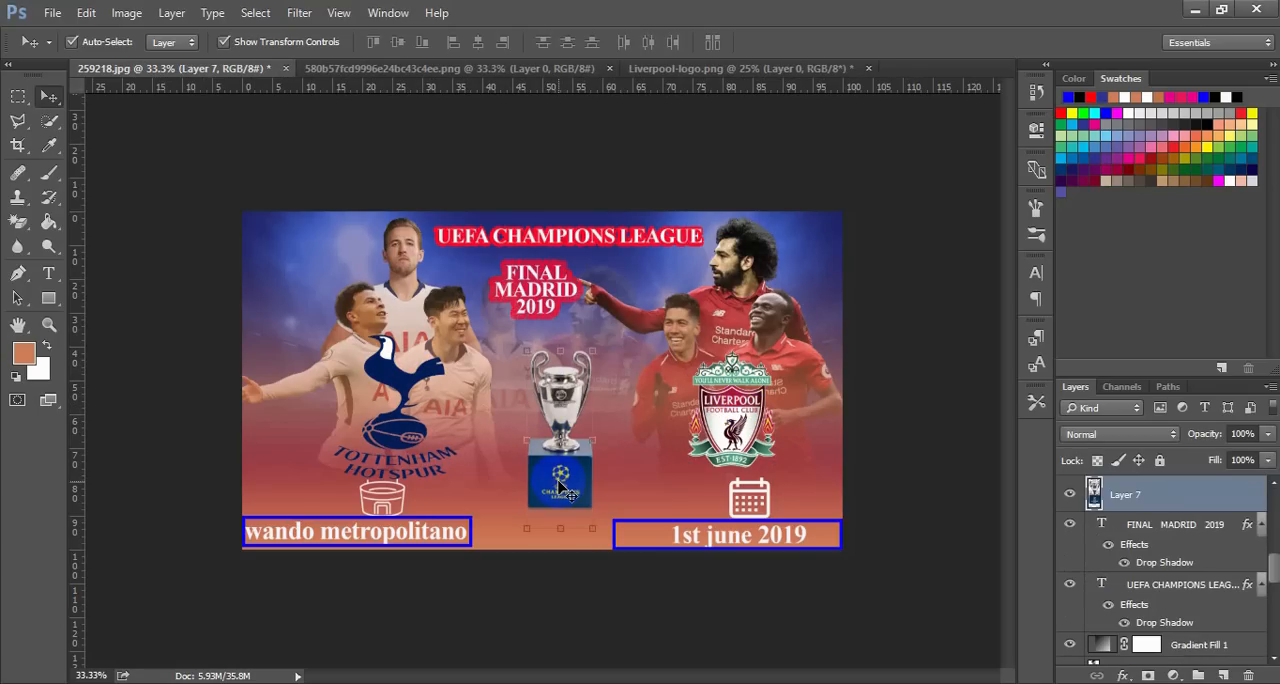
pyautogui.press('Down')
pyautogui.press('Down')
pyautogui.press('Down')
pyautogui.press('Down')
pyautogui.press('Down')
pyautogui.press('Down')
pyautogui.press('Down')
pyautogui.press('Down')
pyautogui.press('Down')
pyautogui.press('Down')
pyautogui.press('Down')
pyautogui.press('Down')
pyautogui.press('Down')
pyautogui.press('Down')
pyautogui.press('Down')
pyautogui.press('Down')
pyautogui.press('Down')
pyautogui.press('Down')
pyautogui.press('Down')
pyautogui.press('Down')
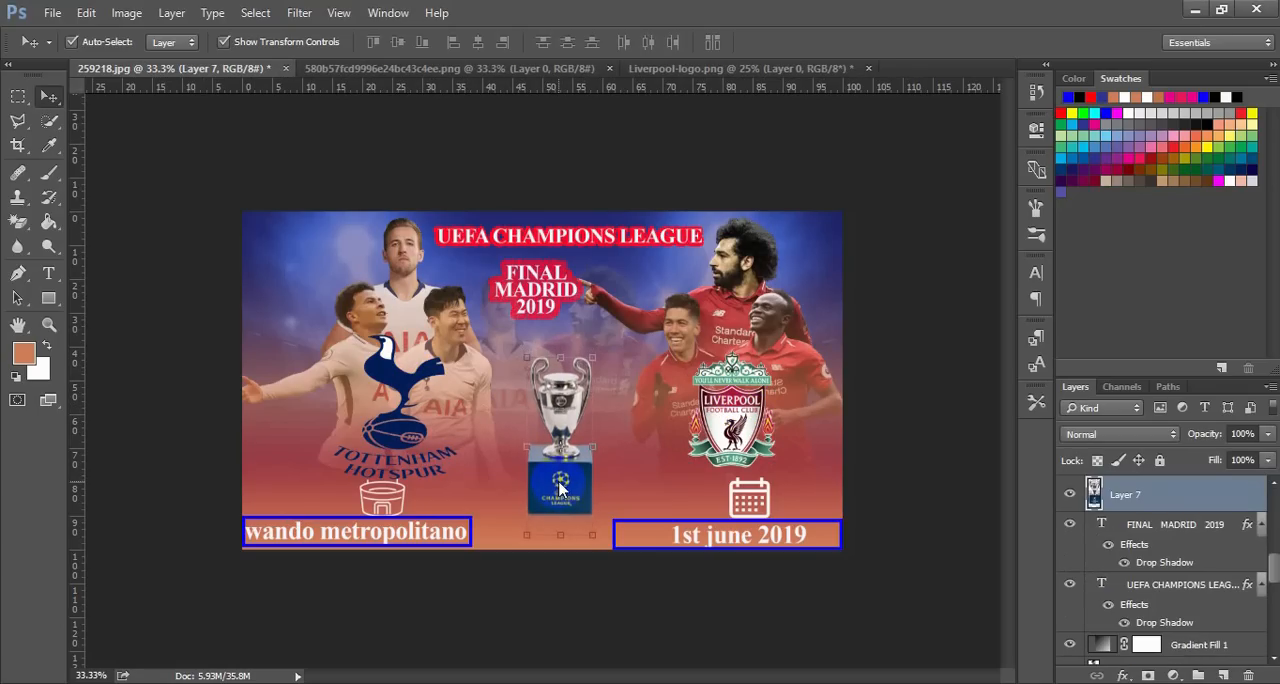
pyautogui.press('Down')
pyautogui.press('Down')
pyautogui.press('Down')
pyautogui.press('Down')
pyautogui.press('Down')
pyautogui.press('Down')
pyautogui.press('Down')
pyautogui.press('Down')
pyautogui.press('Down')
pyautogui.press('Down')
pyautogui.press('Down')
pyautogui.press('Down')
pyautogui.press('Down')
pyautogui.press('Down')
pyautogui.press('Down')
pyautogui.press('Down')
pyautogui.press('Down')
pyautogui.press('Down')
pyautogui.press('Down')
pyautogui.press('Down')
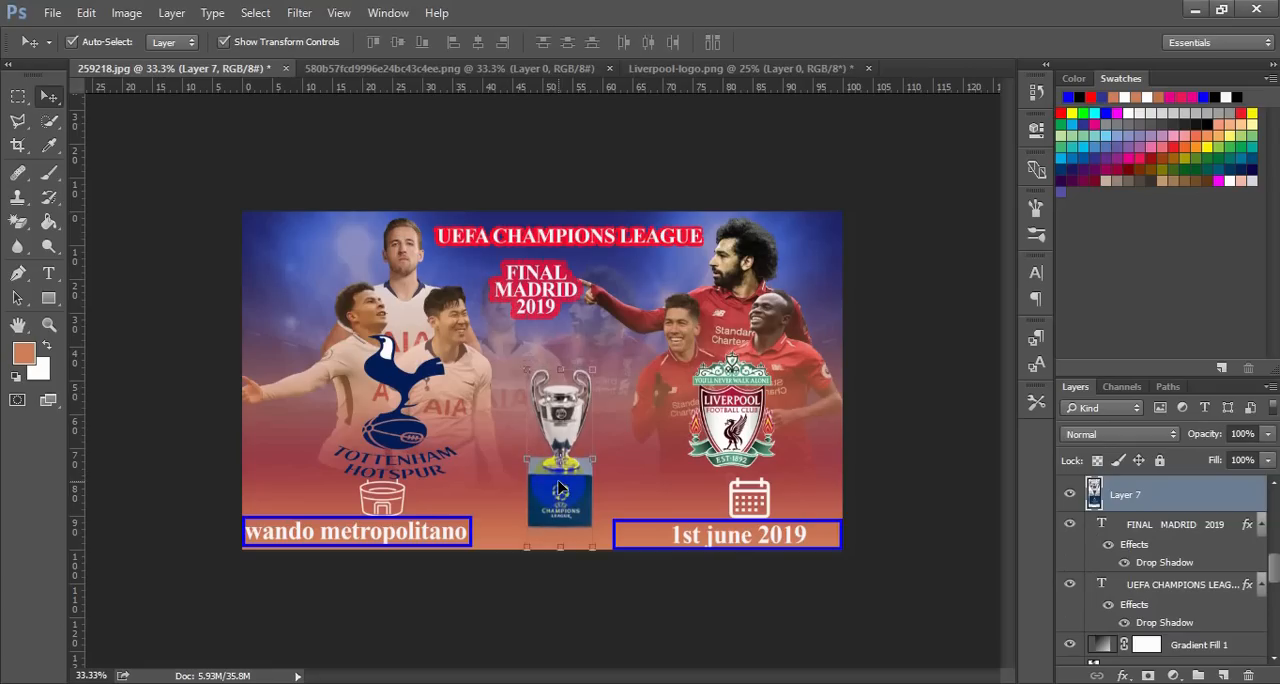
pyautogui.press('Down')
pyautogui.press('Down')
pyautogui.press('Down')
pyautogui.press('Down')
pyautogui.press('Down')
pyautogui.press('Down')
pyautogui.press('Down')
pyautogui.press('Down')
pyautogui.press('Down')
pyautogui.press('Down')
pyautogui.press('Down')
pyautogui.press('Down')
pyautogui.press('Down')
pyautogui.press('Down')
pyautogui.press('Down')
pyautogui.press('Down')
pyautogui.press('Down')
pyautogui.press('Down')
pyautogui.press('Down')
pyautogui.press('Down')
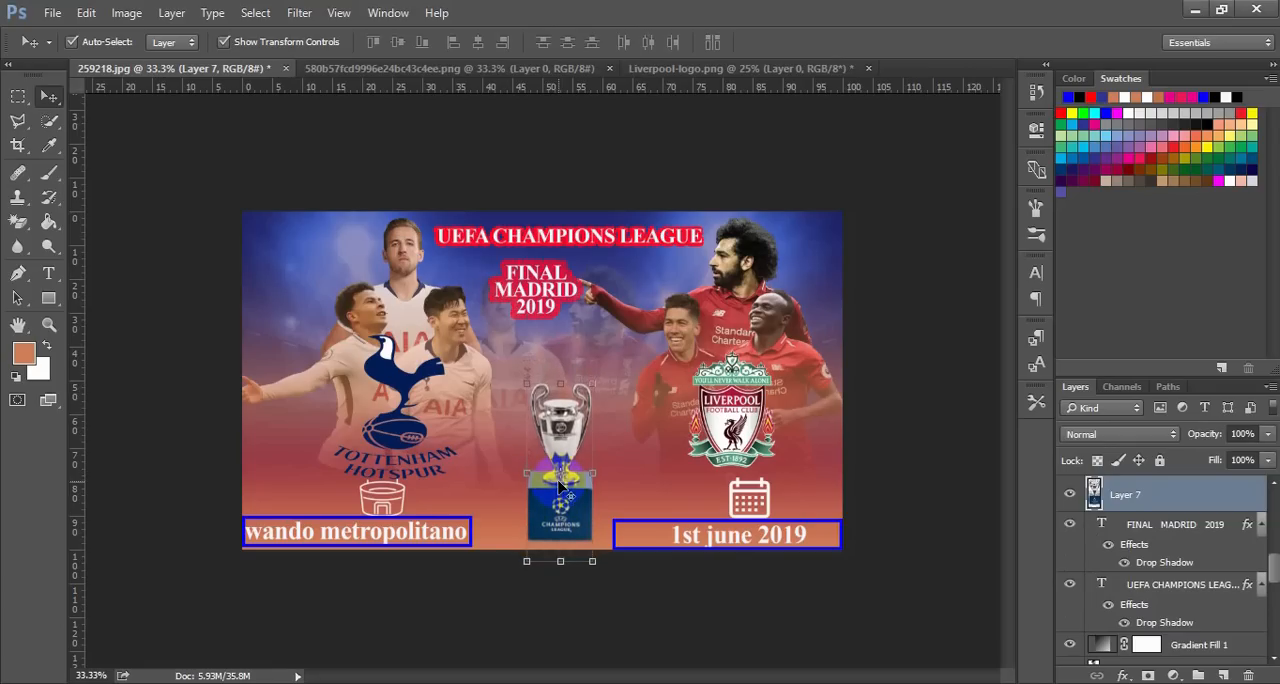
pyautogui.press('Down')
pyautogui.press('Down')
pyautogui.press('Down')
pyautogui.press('Down')
pyautogui.press('Down')
pyautogui.press('Down')
pyautogui.press('Down')
pyautogui.press('Down')
pyautogui.press('Down')
pyautogui.press('Down')
pyautogui.press('Down')
pyautogui.press('Down')
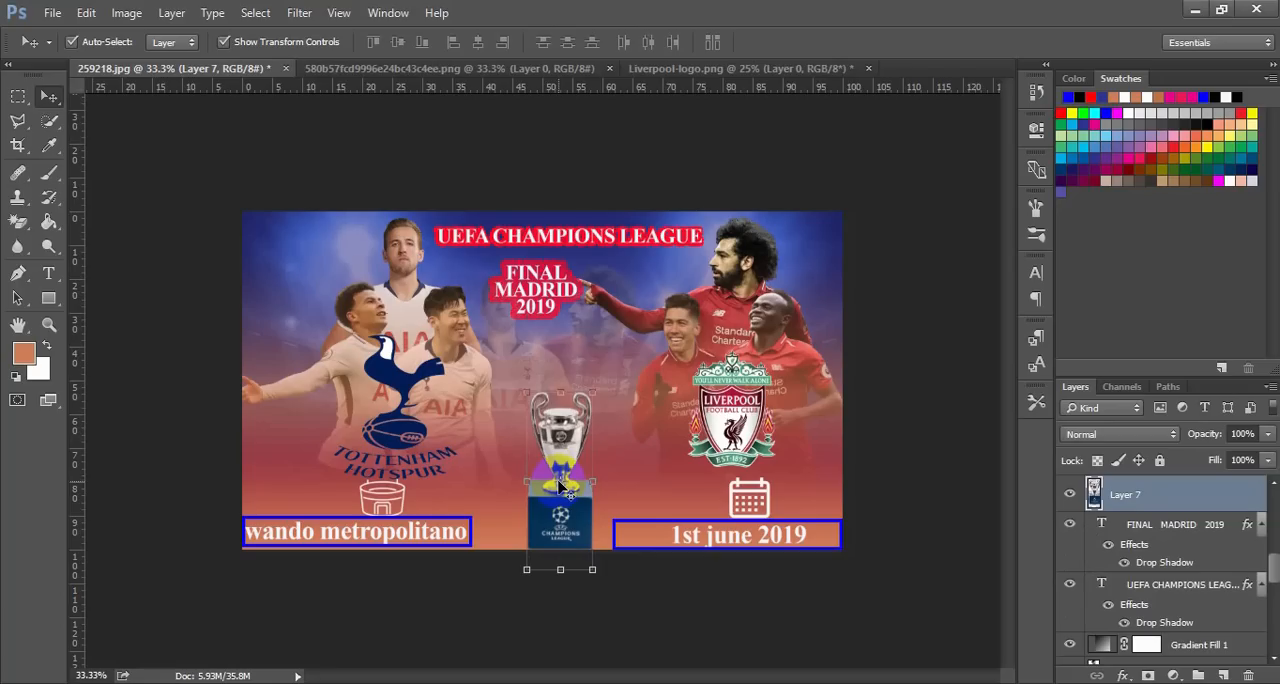
# Nudge the trophy left to centre it between the two framed captions, and deselect it
pyautogui.press('Left')
pyautogui.press('Left')
pyautogui.press('Left')
pyautogui.press('Left')
pyautogui.press('Left')
pyautogui.press('Left')
pyautogui.press('Left')
pyautogui.press('Left')
pyautogui.press('Left')
pyautogui.press('Left')
pyautogui.press('Left')
pyautogui.press('Left')
pyautogui.press('Left')
pyautogui.press('Left')
pyautogui.press('Left')
pyautogui.press('Left')
pyautogui.press('Left')
pyautogui.press('Left')
pyautogui.press('Left')
pyautogui.press('Left')
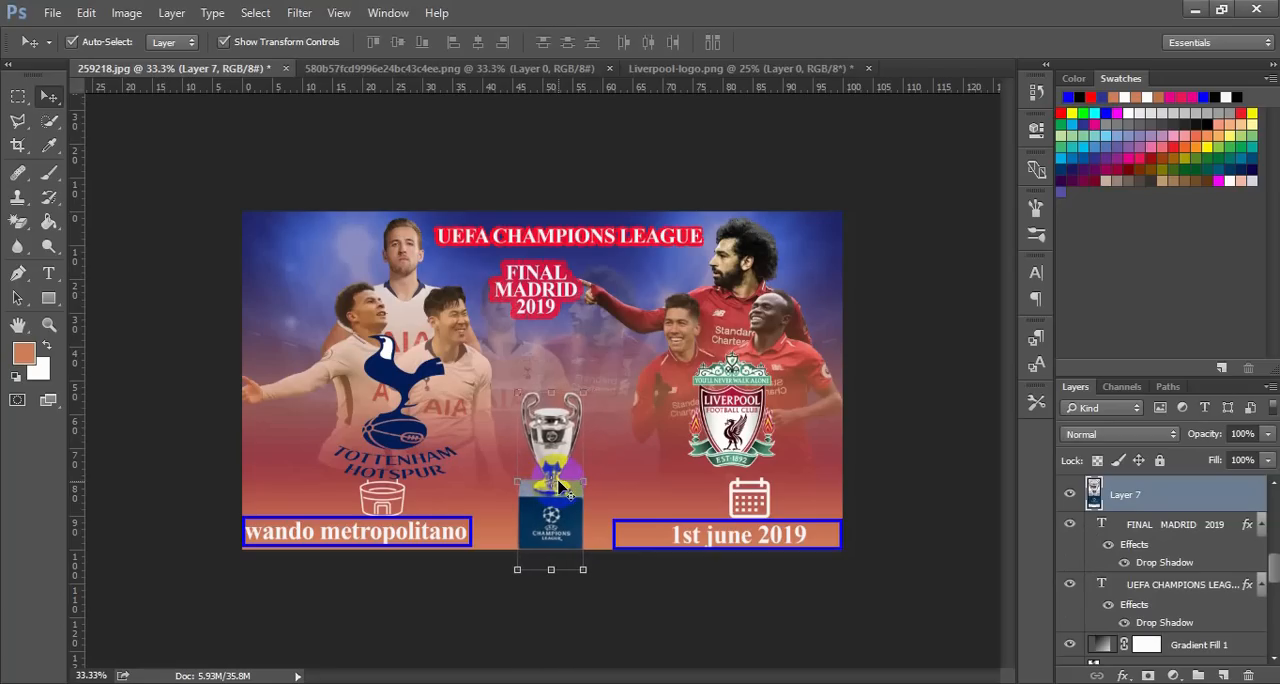
pyautogui.press('Left')
pyautogui.press('Left')
pyautogui.press('Left')
pyautogui.press('Left')
pyautogui.press('Left')
pyautogui.press('Left')
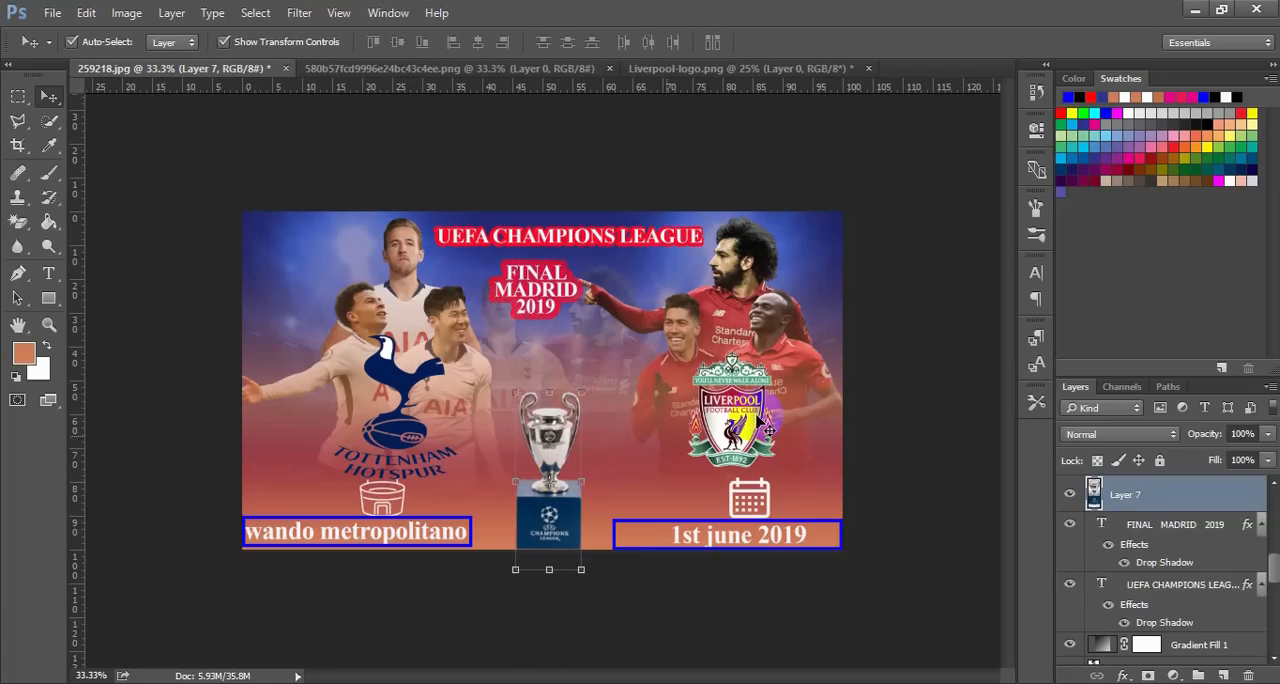
pyautogui.click(869, 409)
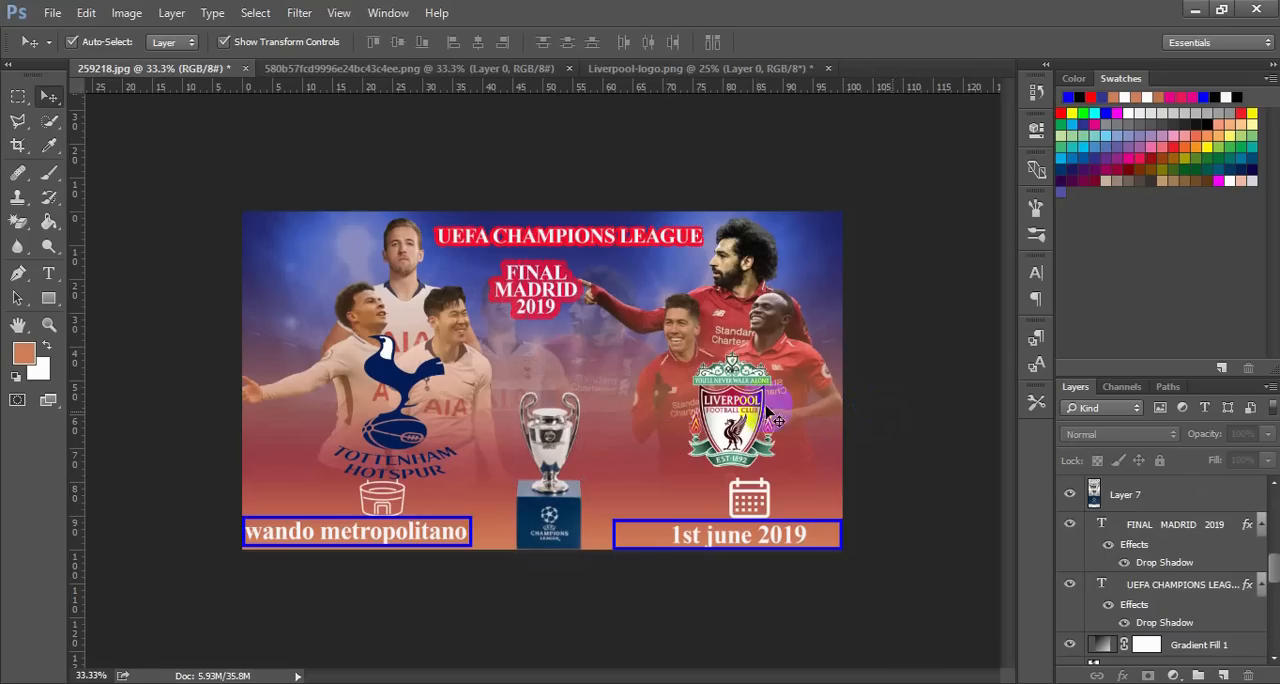